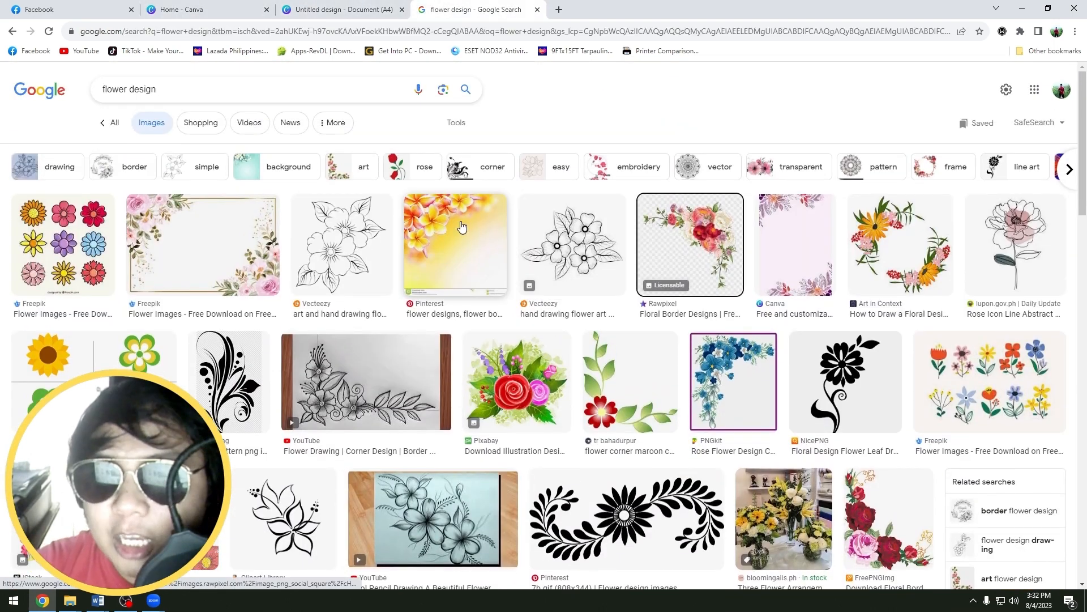
pyautogui.click(225, 92)
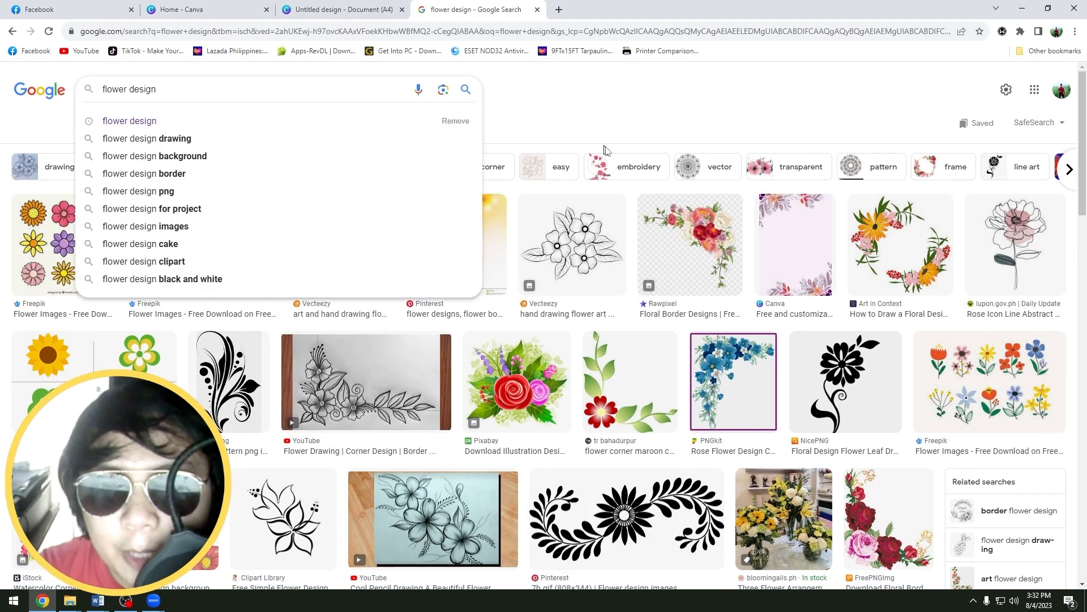
pyautogui.click(654, 84)
pyautogui.click(272, 91)
pyautogui.click(670, 102)
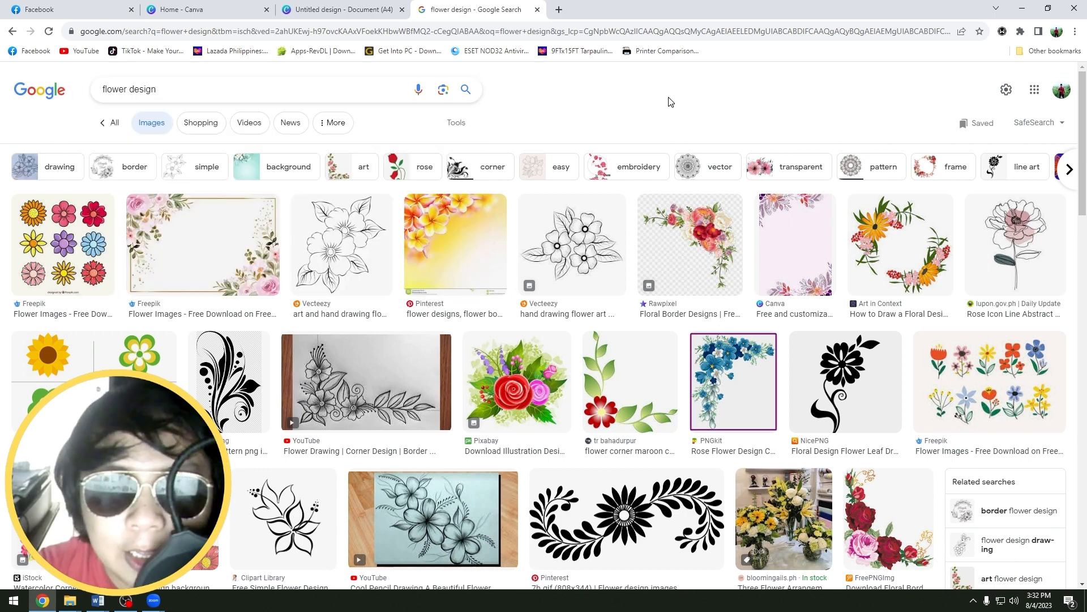
# - Open the Rawpixel floral border image from the flower design results and copy the image
pyautogui.click(684, 242)
pyautogui.rightClick(769, 249)
pyautogui.click(804, 392)
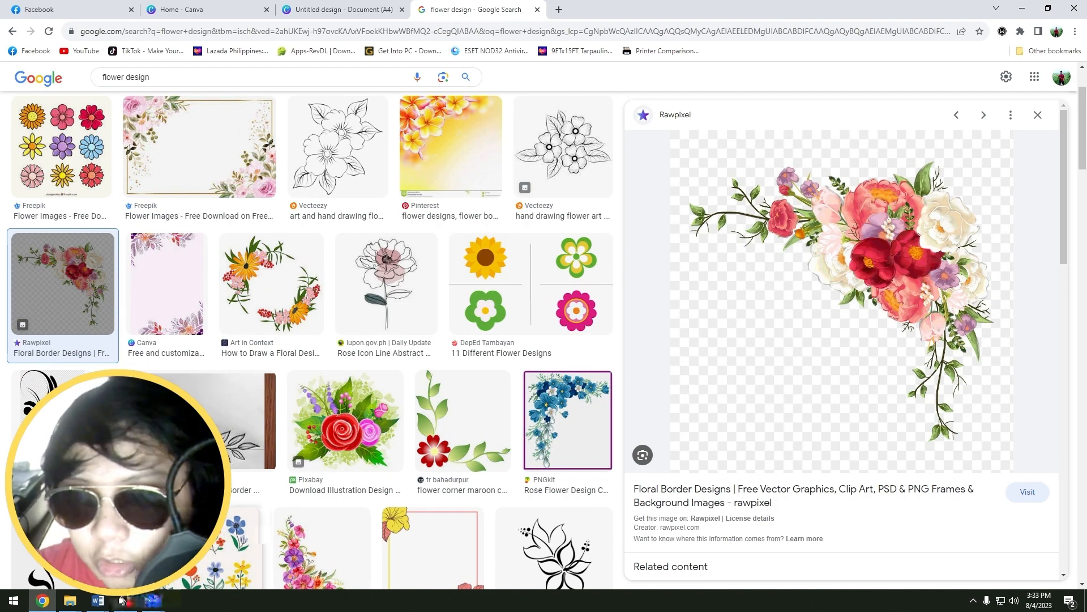
# - Switch to Word, try pasting the copied floral image into the envelope invitation, undo the paste and return to the browser
pyautogui.moveTo(98, 599)
pyautogui.click(221, 555)
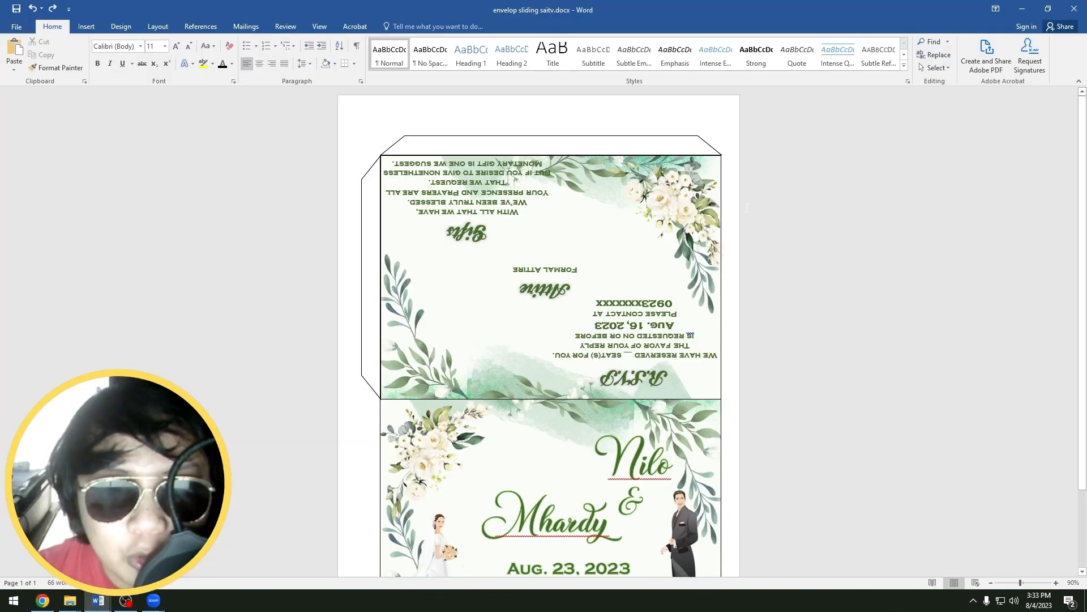
pyautogui.hotkey('ctrl', 'v')
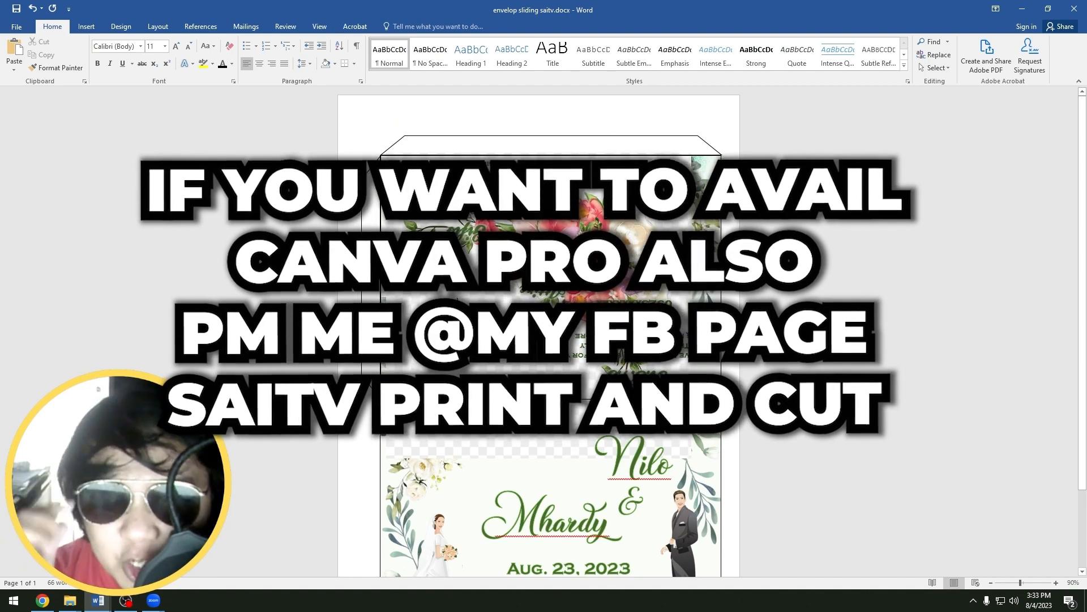
pyautogui.hotkey('ctrl', 'z')
pyautogui.hotkey('alt', 'Tab')
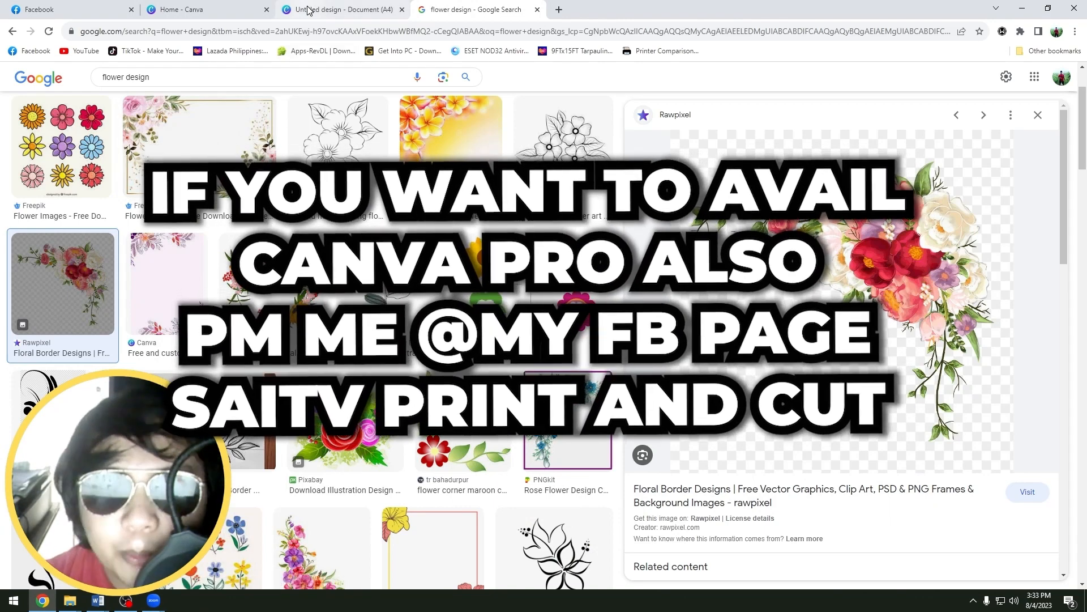
# - Paste the copied floral image onto the blank page 1 of the Canva design and remove its background
pyautogui.click(340, 10)
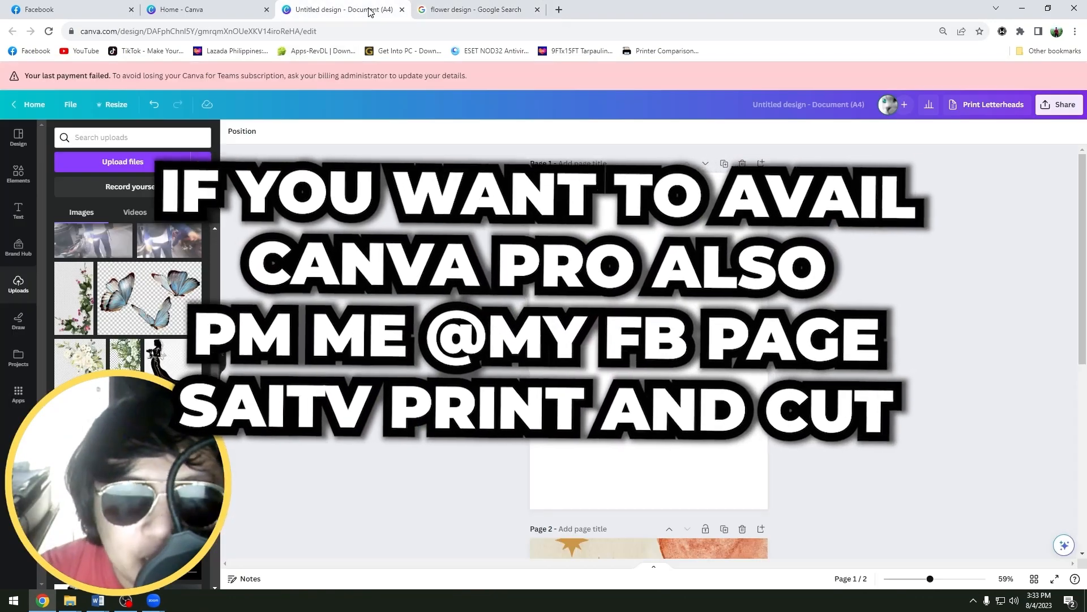
pyautogui.click(616, 284)
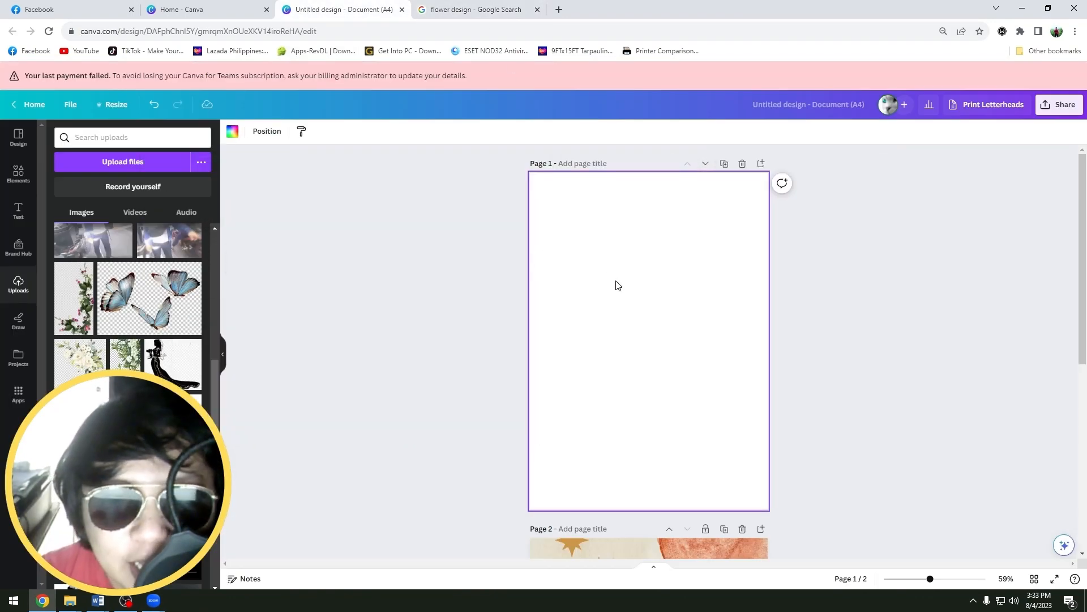
pyautogui.hotkey('ctrl', 'v')
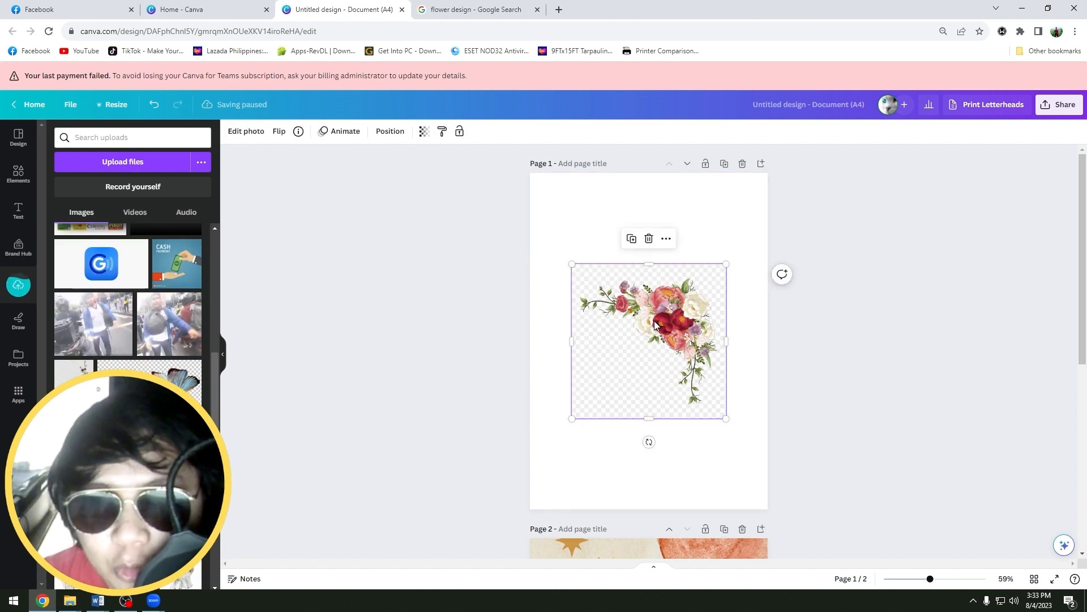
pyautogui.click(673, 312)
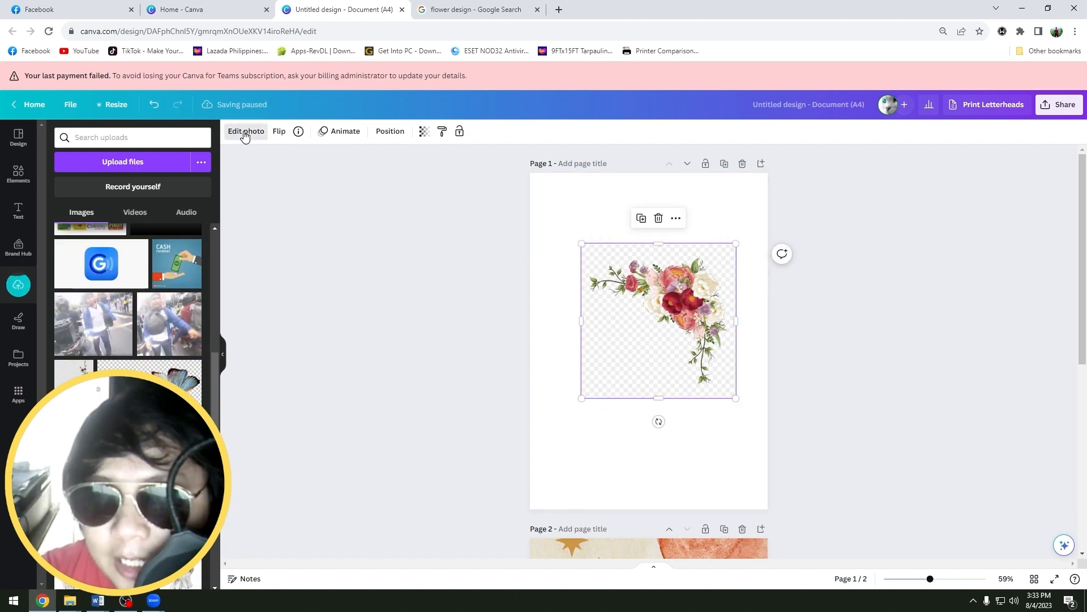
pyautogui.click(85, 218)
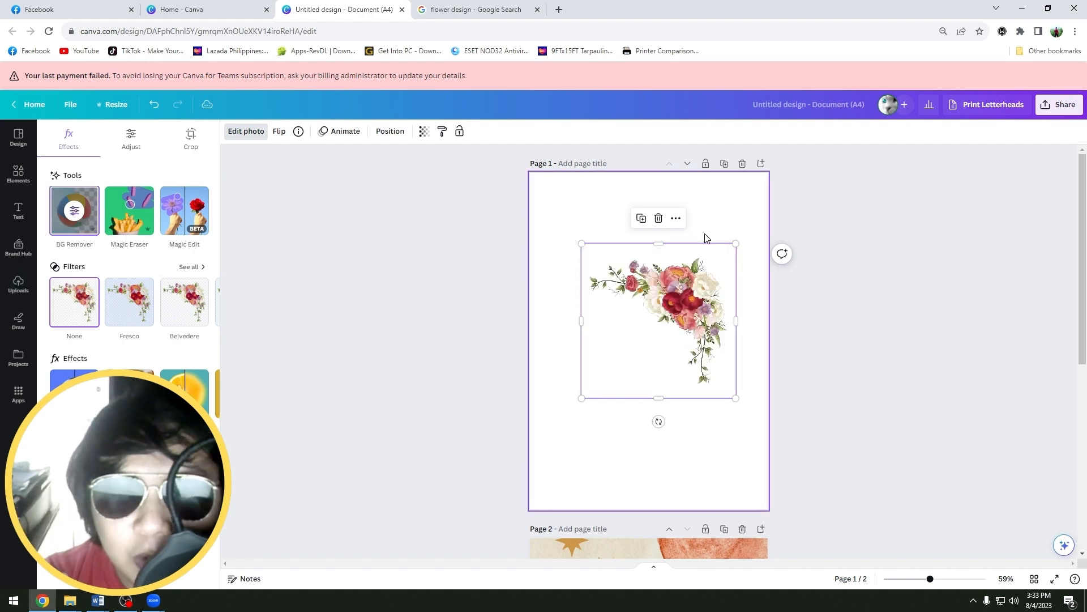
# - Move the cut-out floral image on page 1 and delete it
pyautogui.click(878, 324)
pyautogui.click(755, 317)
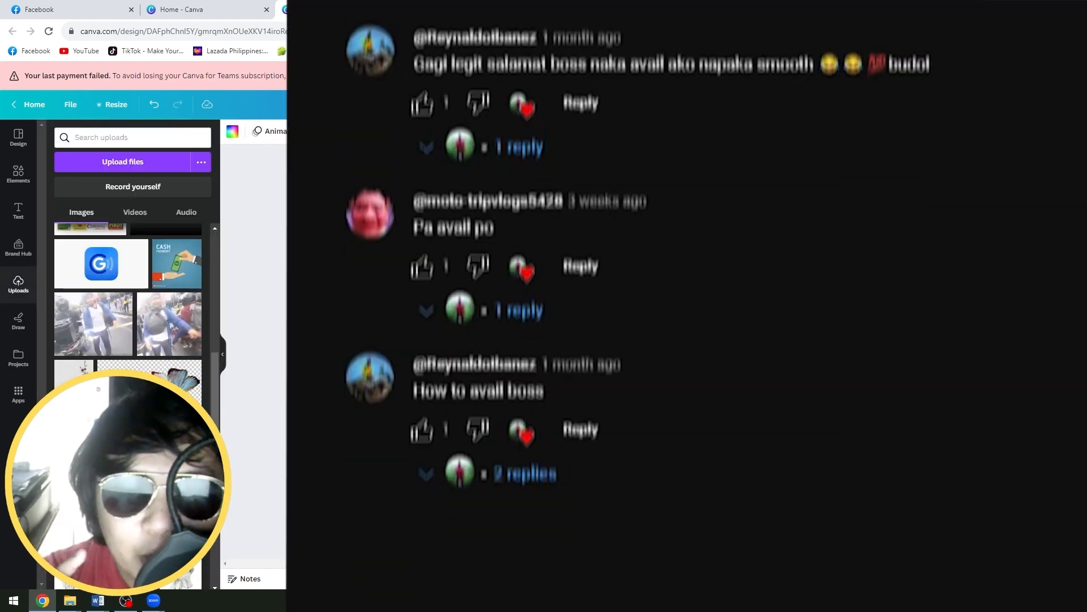
pyautogui.moveTo(685, 300); pyautogui.dragTo(725, 227)
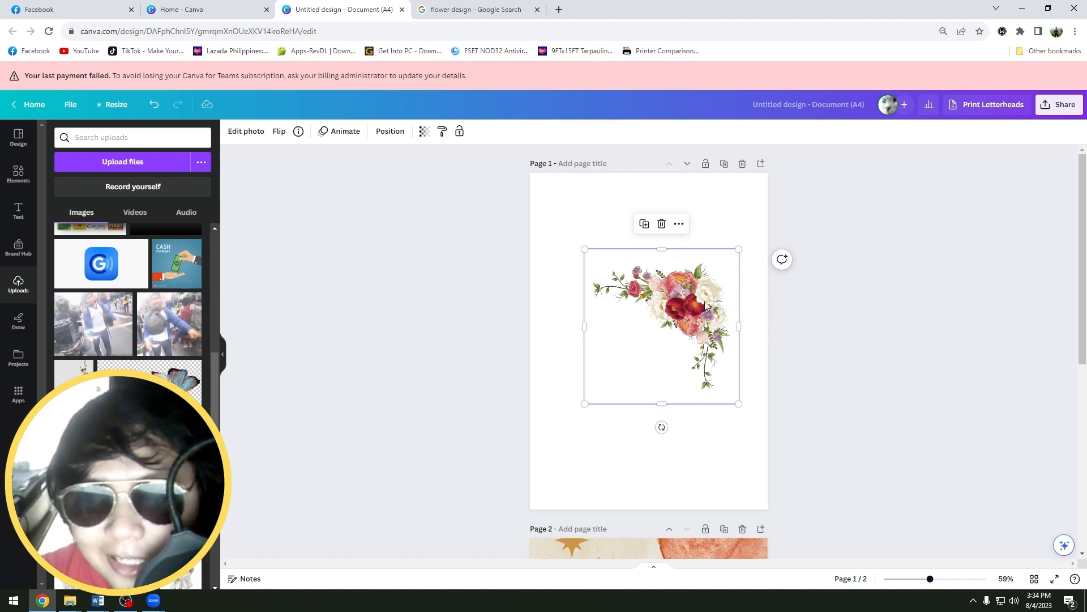
pyautogui.press('Delete')
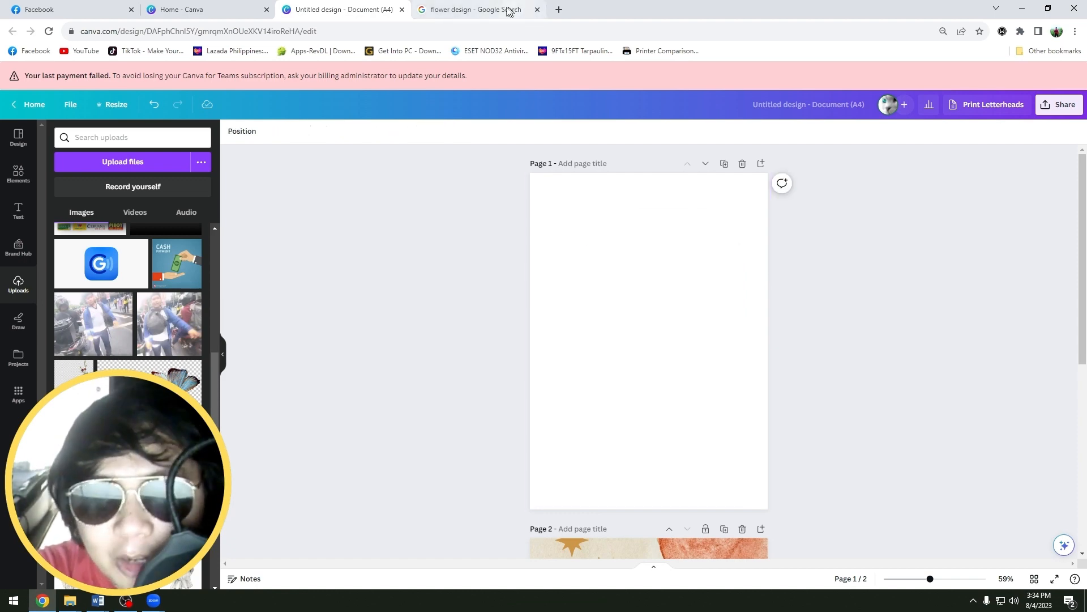
# - Return to the Google Images results and search for "green pastel background"
pyautogui.click(487, 9)
pyautogui.click(381, 77)
pyautogui.hotkey('ctrl', 'a')
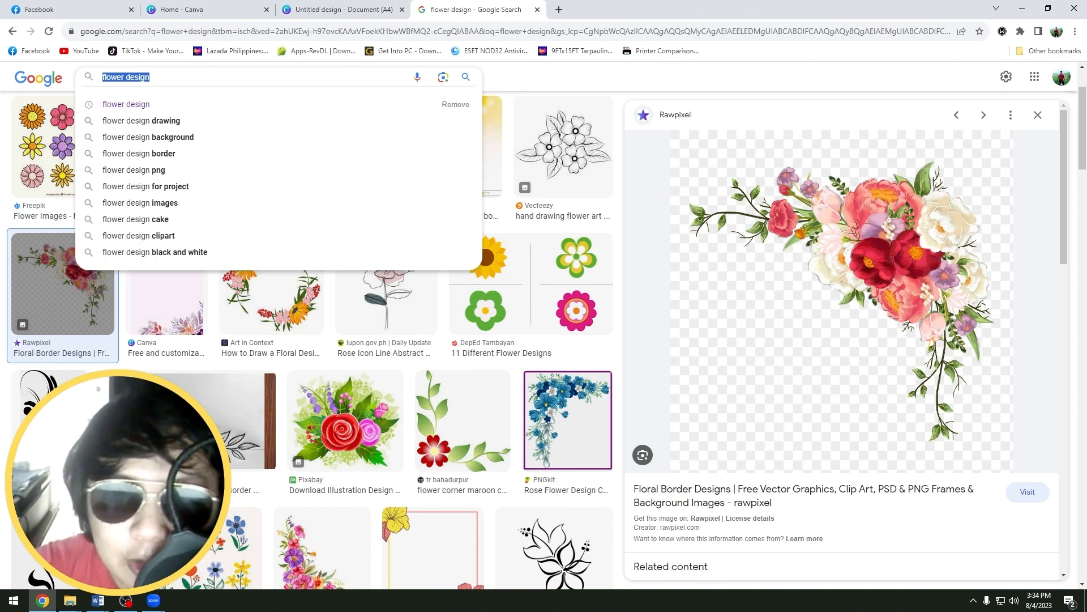
pyautogui.write('green pastel')
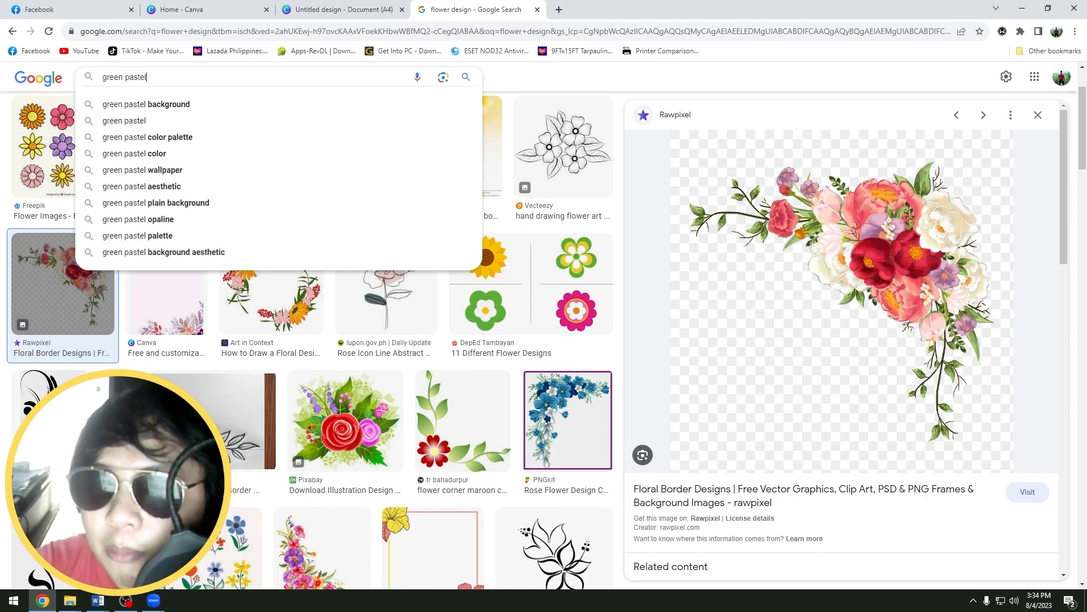
pyautogui.press('Down')
pyautogui.press('Return')
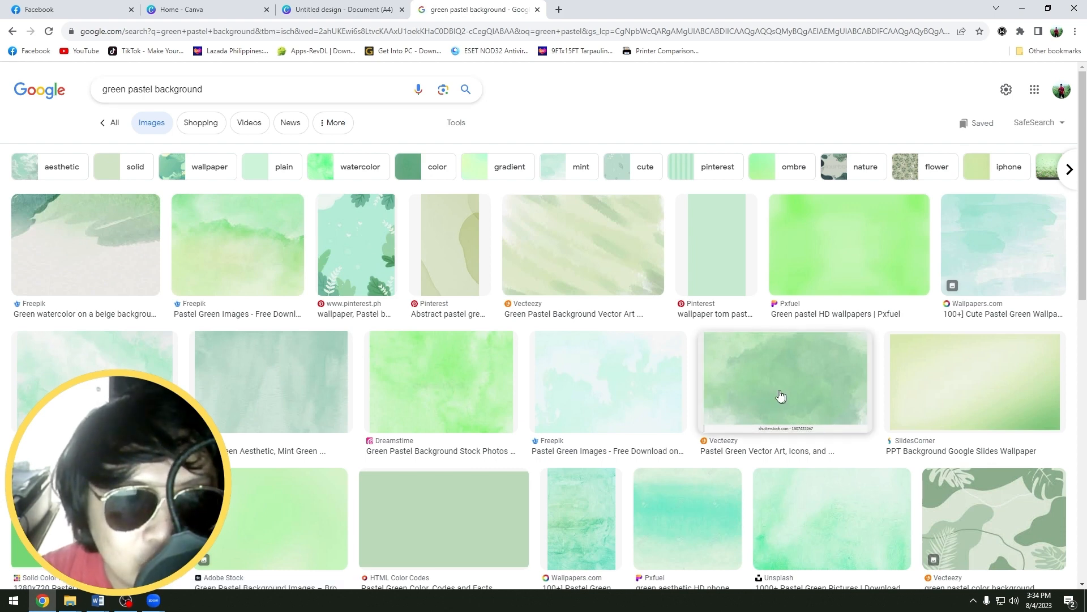
# - Preview the streaked Vecteezy background and the bright green Pxfuel background, and close the preview
pyautogui.click(590, 258)
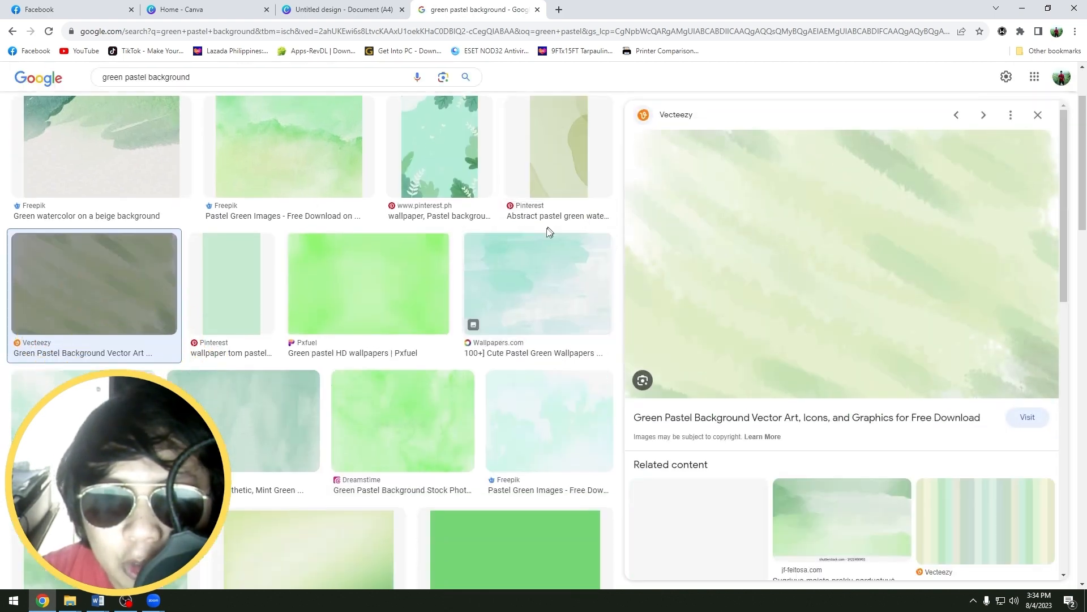
pyautogui.click(386, 279)
pyautogui.click(1044, 114)
pyautogui.scroll(2, 676, 142)
# - Search Google Images for "flowers and leaves background"
pyautogui.tripleClick(181, 89)
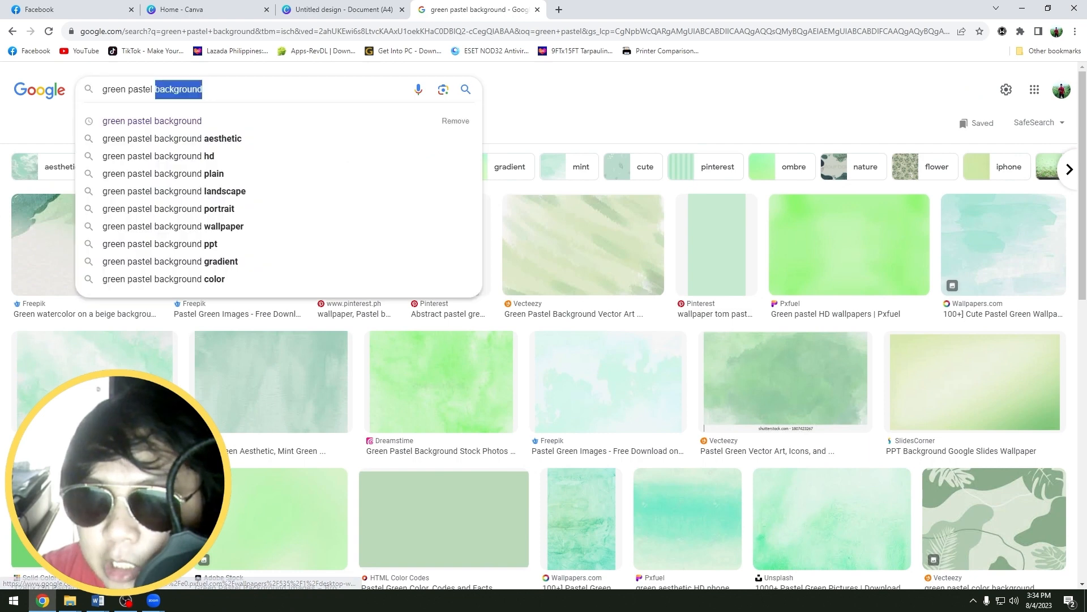
pyautogui.write('flowers and leaves background')
pyautogui.press('Return')
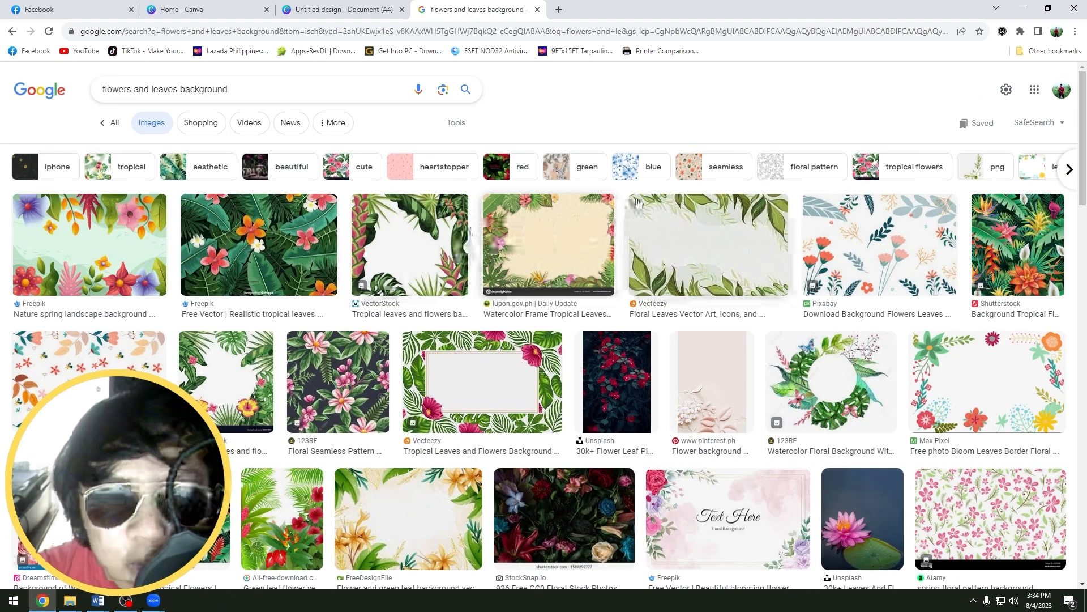
# - Return to the Canva design and place the uploaded blue butterflies image in the upper part of page 1
pyautogui.click(335, 11)
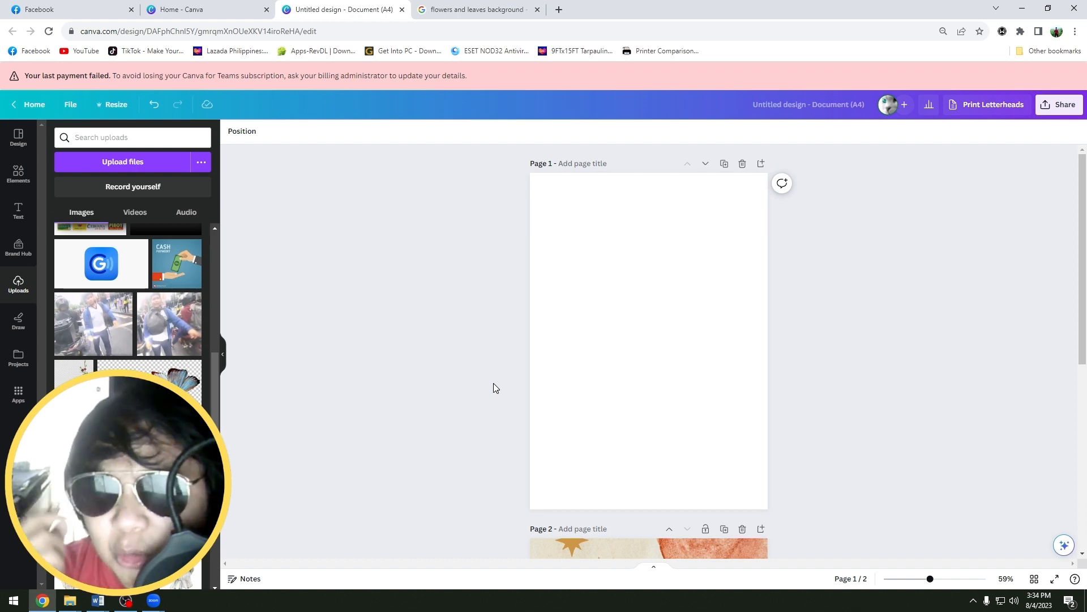
pyautogui.click(654, 295)
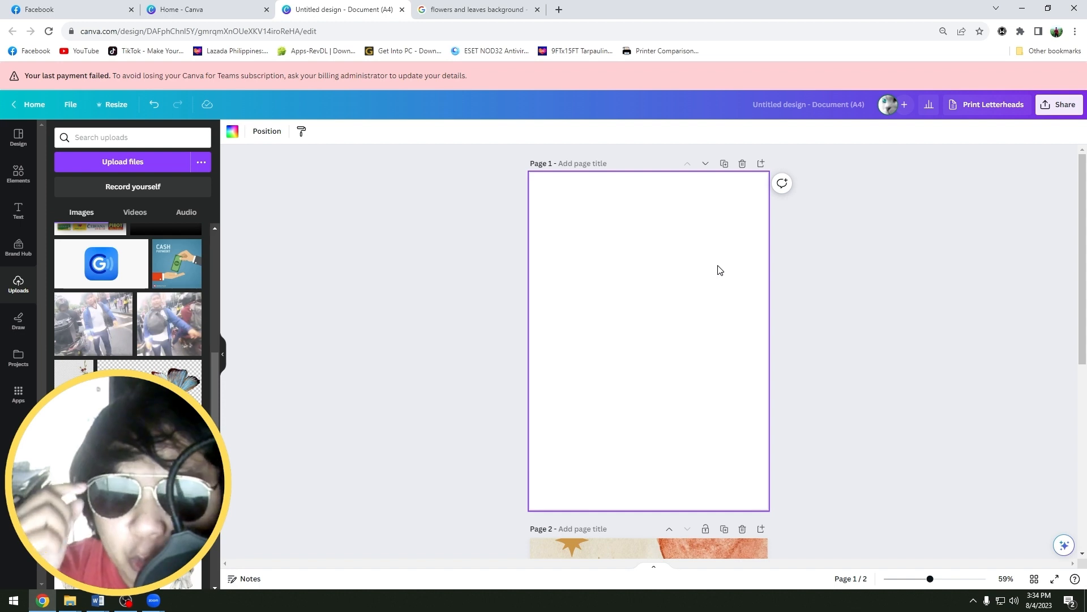
pyautogui.moveTo(98, 600)
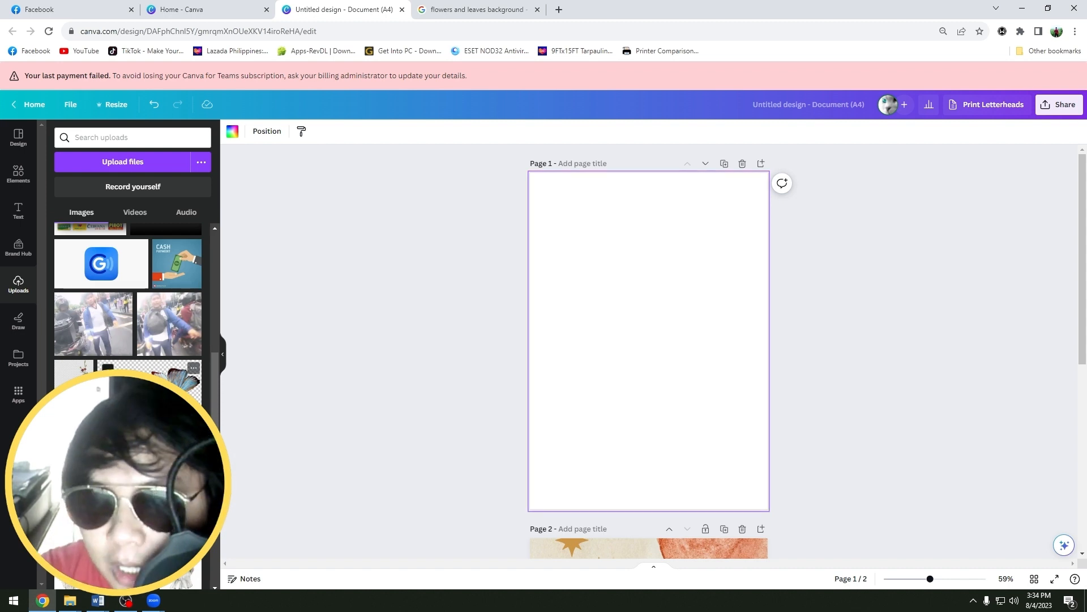
pyautogui.click(170, 379)
pyautogui.moveTo(681, 315); pyautogui.dragTo(700, 264)
# - Remove the background of the butterflies image and move it slightly lower on page 1
pyautogui.click(246, 132)
pyautogui.click(101, 229)
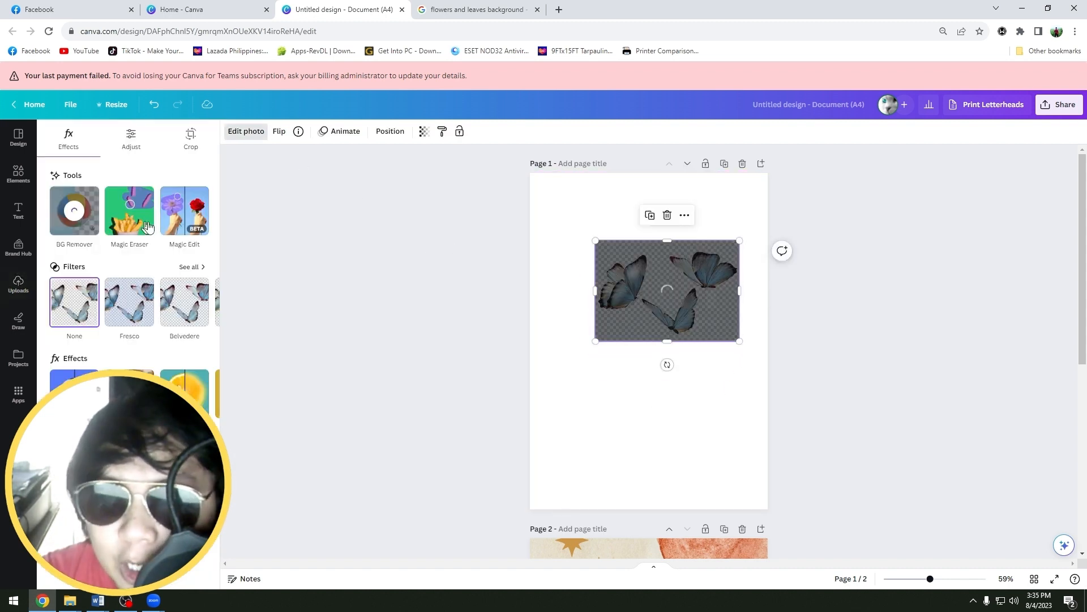
pyautogui.moveTo(685, 329); pyautogui.dragTo(665, 340)
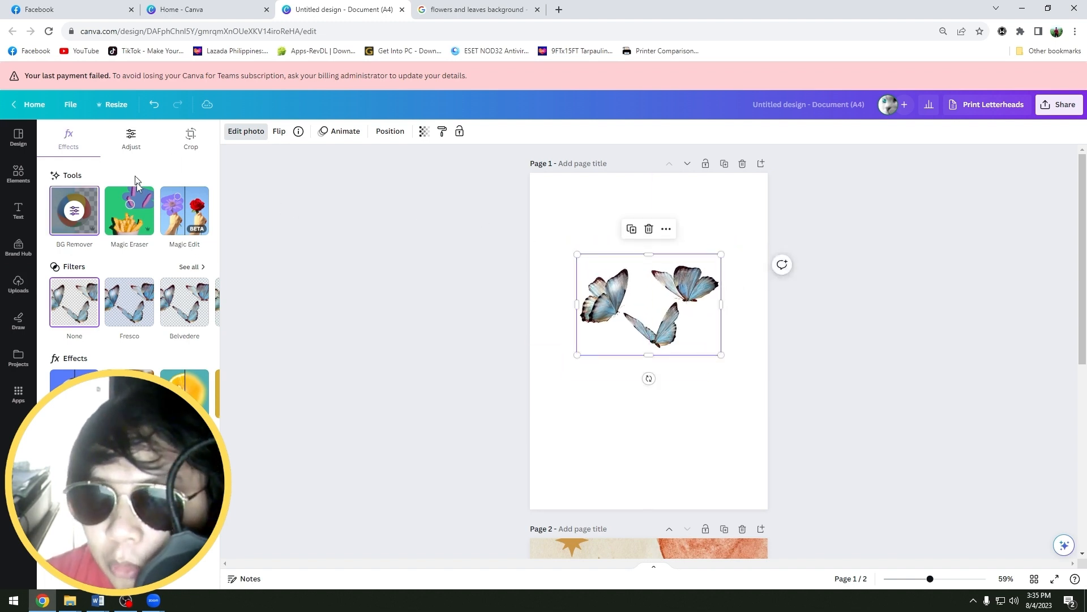
# - Try the Belvedere filter on the butterflies image and apply the Bronz filter instead
pyautogui.click(184, 302)
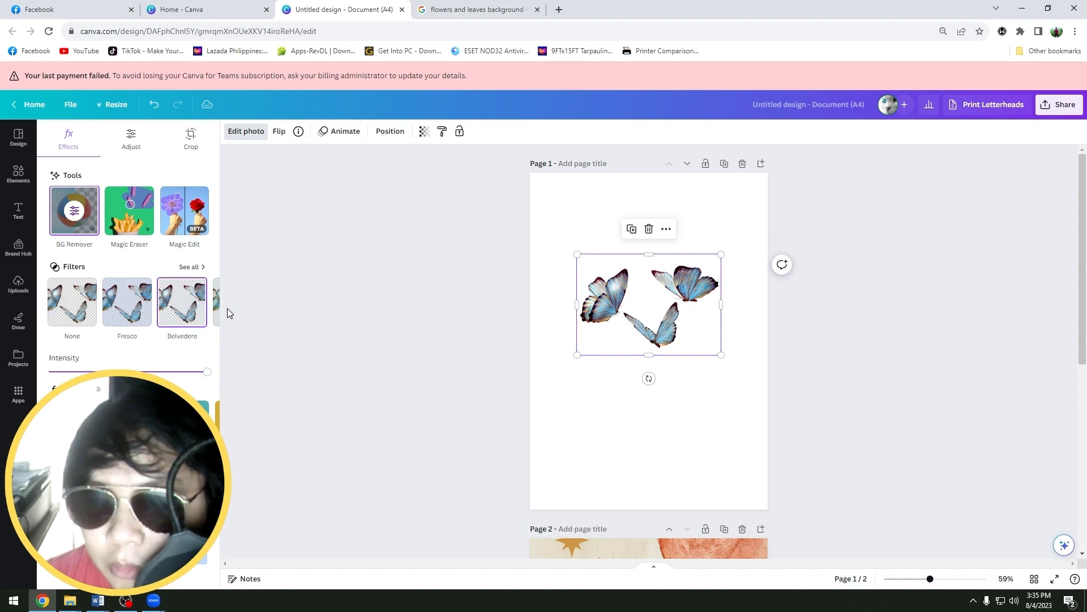
pyautogui.click(204, 302)
pyautogui.click(164, 302)
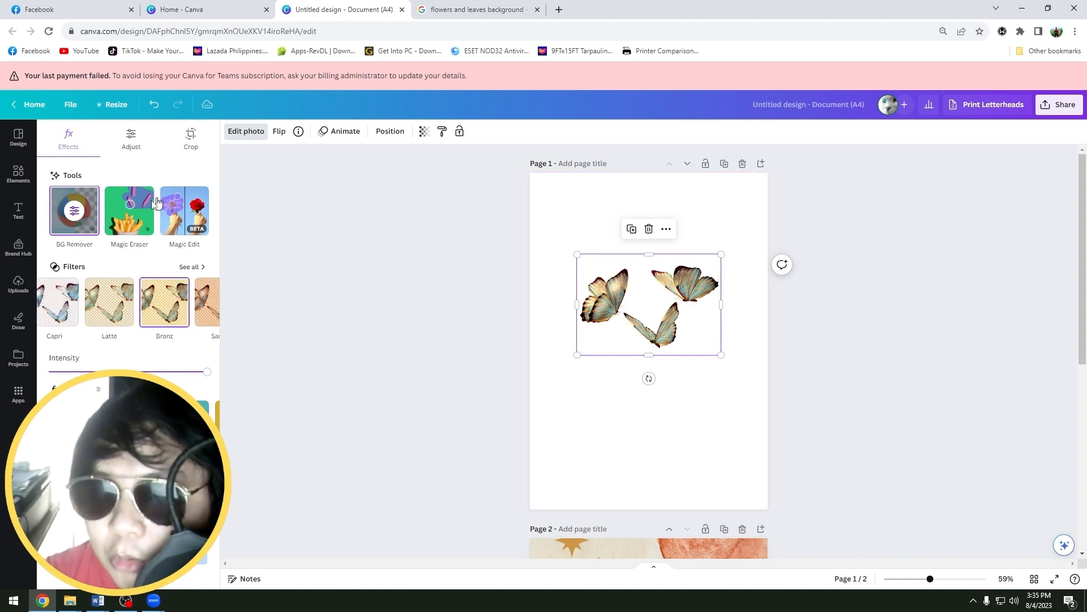
# - Delete the butterflies from page 1 and insert the uploaded black bride silhouette in their place
pyautogui.click(18, 283)
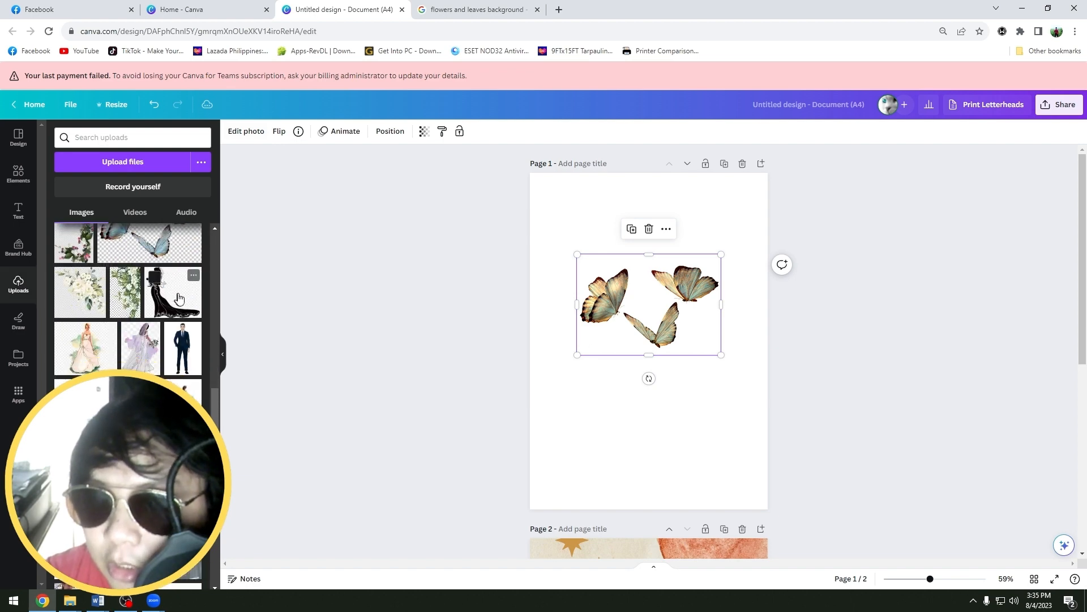
pyautogui.press('Delete')
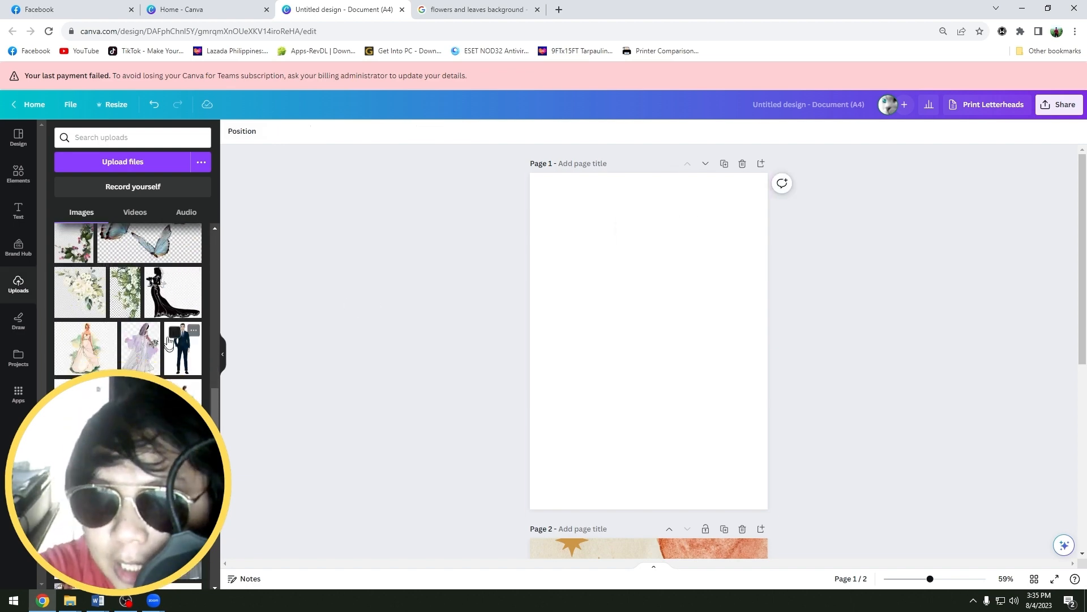
pyautogui.click(172, 292)
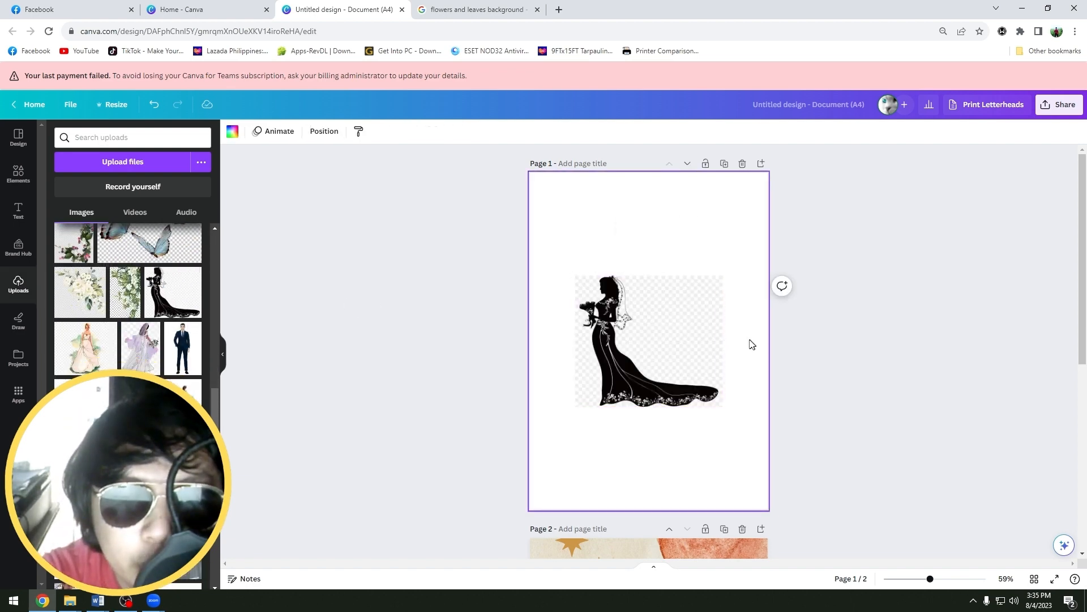
# - Search Google Images for "bride silhouette clip art"
pyautogui.tripleClick(165, 89)
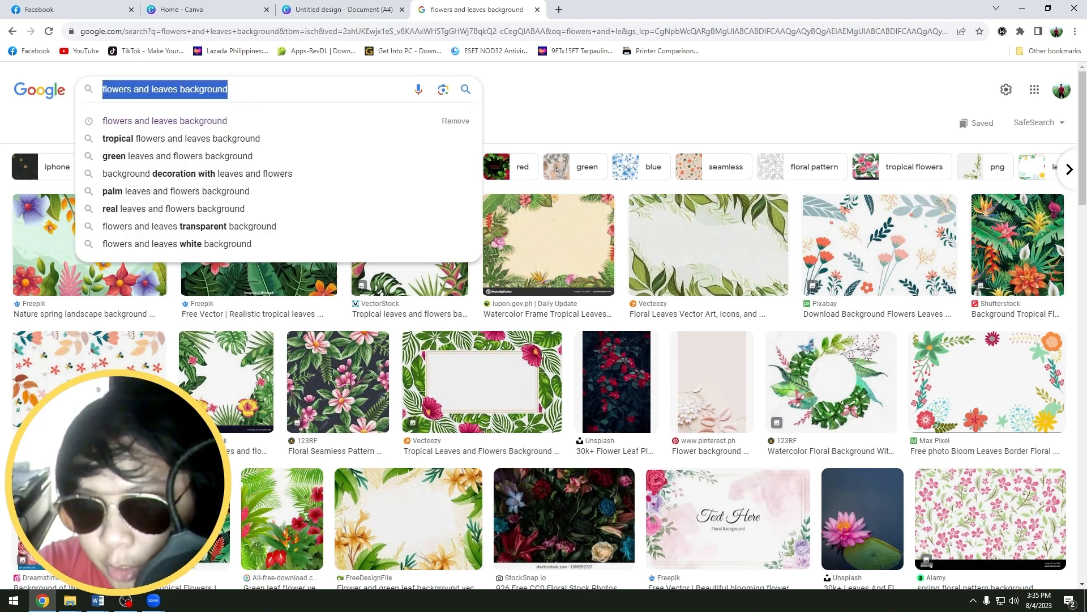
pyautogui.write('bride')
pyautogui.press('BackSpace')
pyautogui.press('BackSpace')
pyautogui.press('BackSpace')
pyautogui.write('de silhouette clip art')
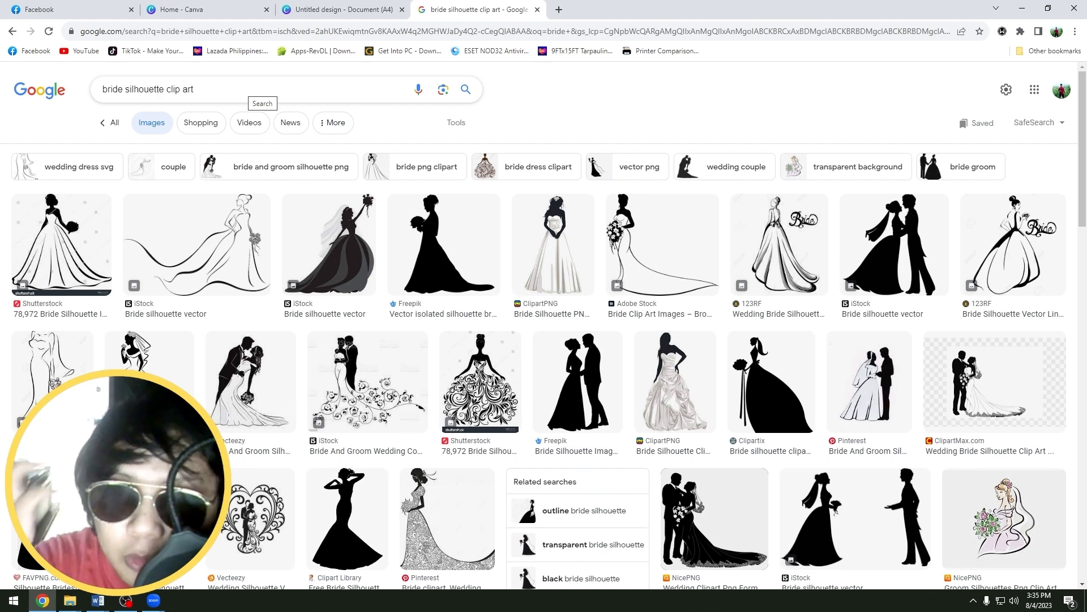
# - Open the iStock line-art bride with the long flowing train and copy the image
pyautogui.click(163, 205)
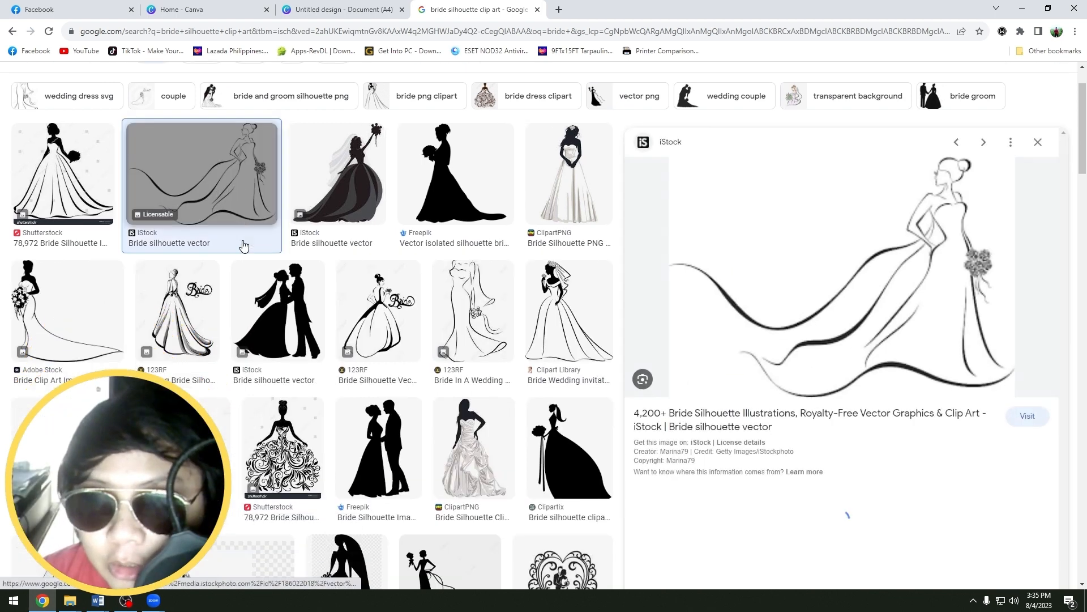
pyautogui.rightClick(848, 241)
pyautogui.click(886, 374)
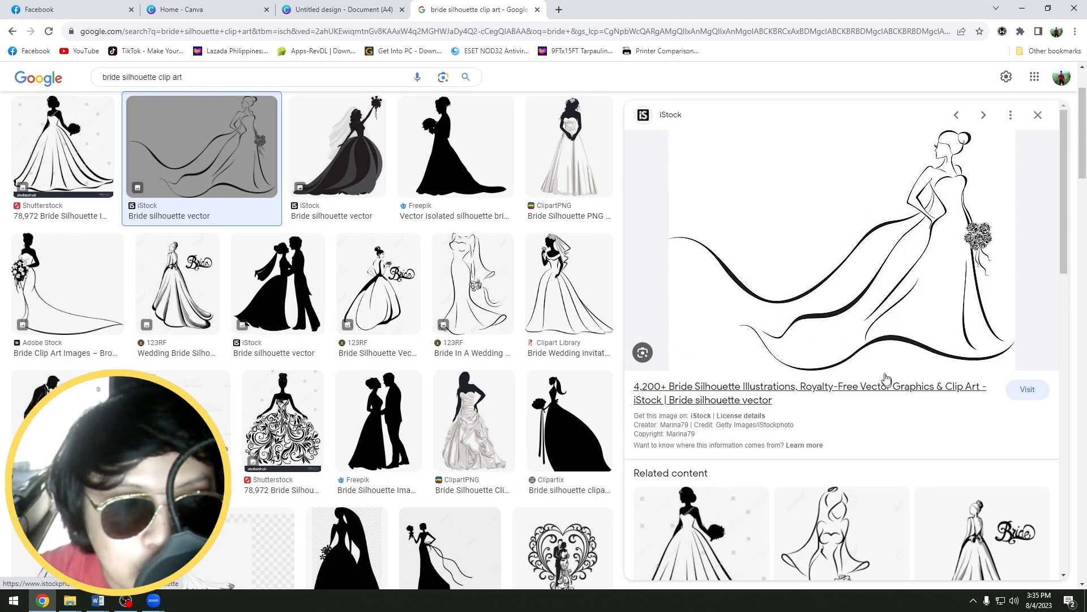
# - Return to the Canva design and delete the black bride silhouette from page 1
pyautogui.click(351, 9)
pyautogui.press('Delete')
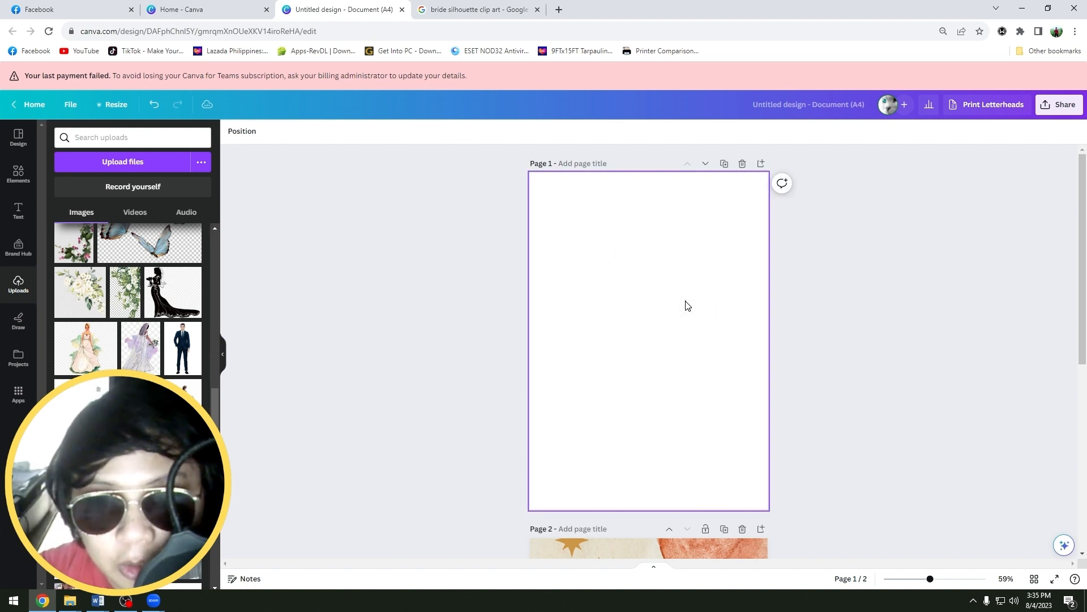
# - Paste the copied line-art bride onto page 1 and remove its background
pyautogui.hotkey('ctrl', 'v')
pyautogui.click(258, 133)
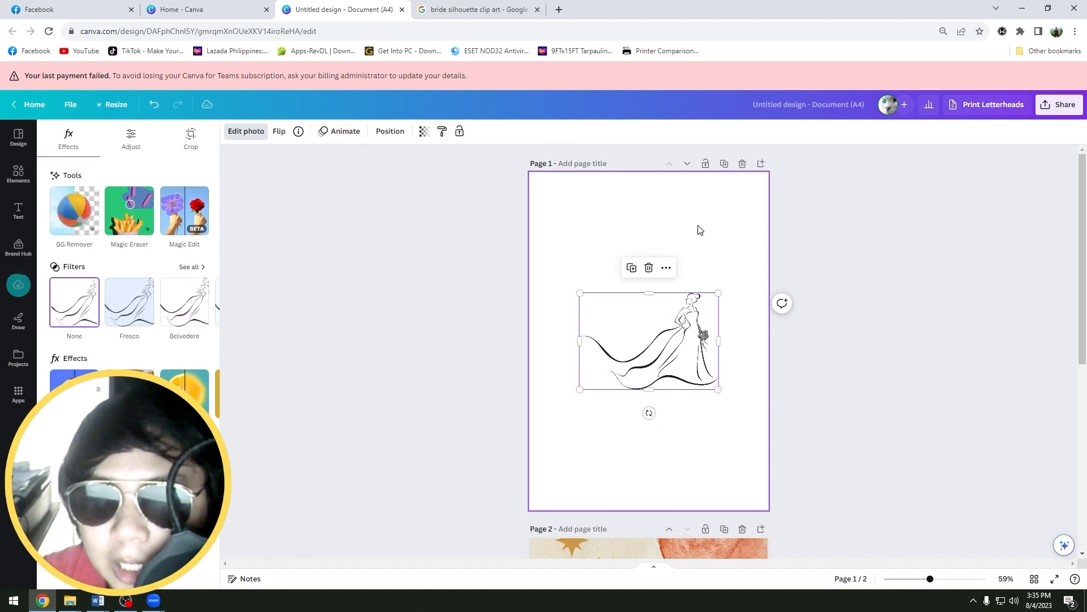
pyautogui.click(674, 351)
pyautogui.click(246, 131)
pyautogui.click(73, 207)
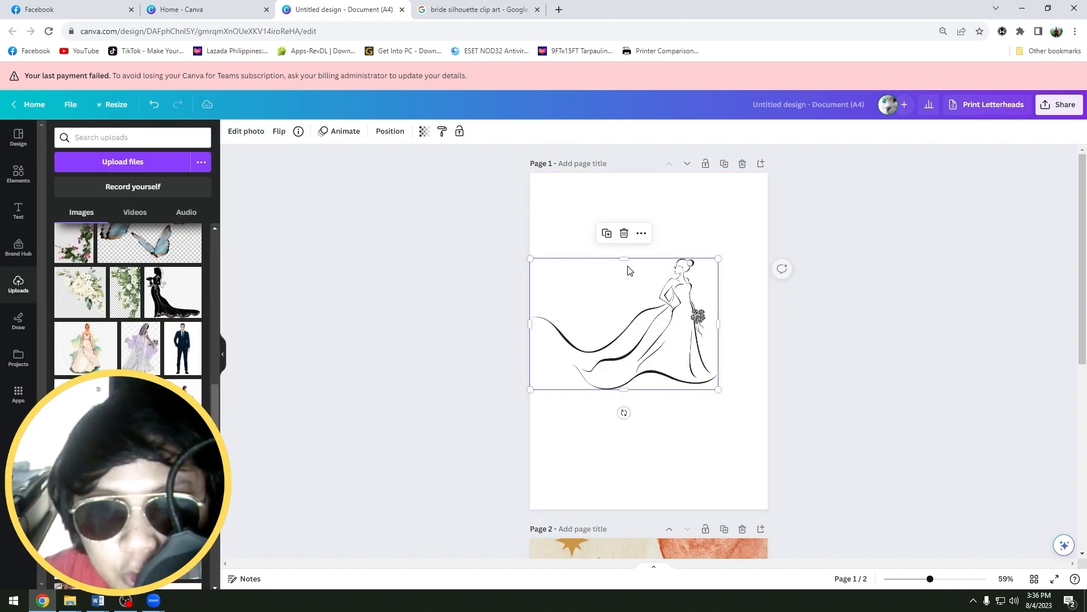
# - Enlarge the line-art bride to nearly the full page width and deselect it
pyautogui.moveTo(719, 390)
pyautogui.mouseDown()
pyautogui.moveTo(755, 415)
pyautogui.moveTo(723, 370)
pyautogui.mouseUp()
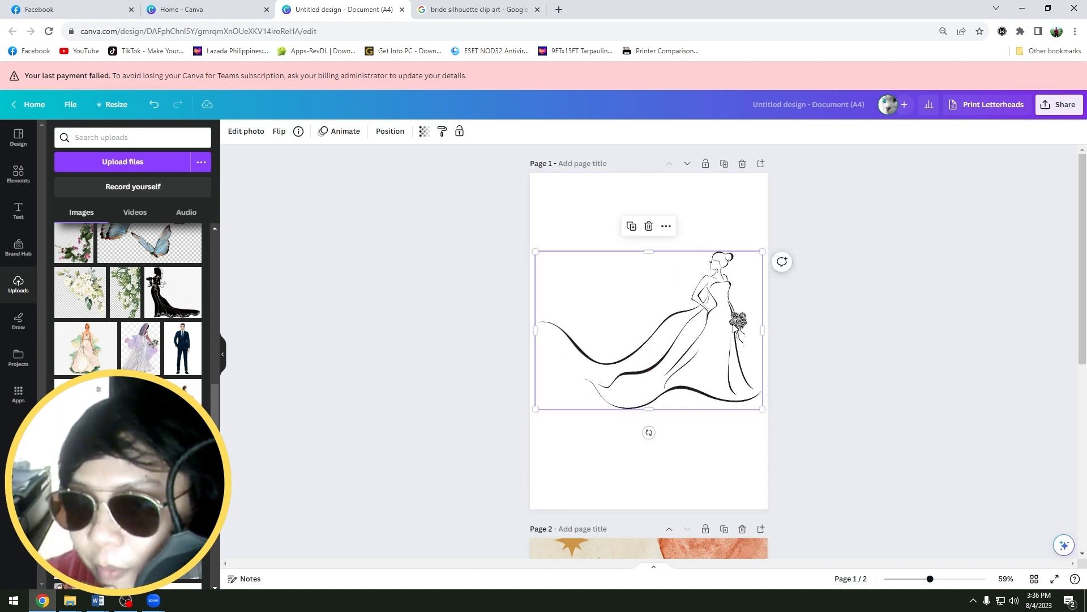
pyautogui.click(723, 236)
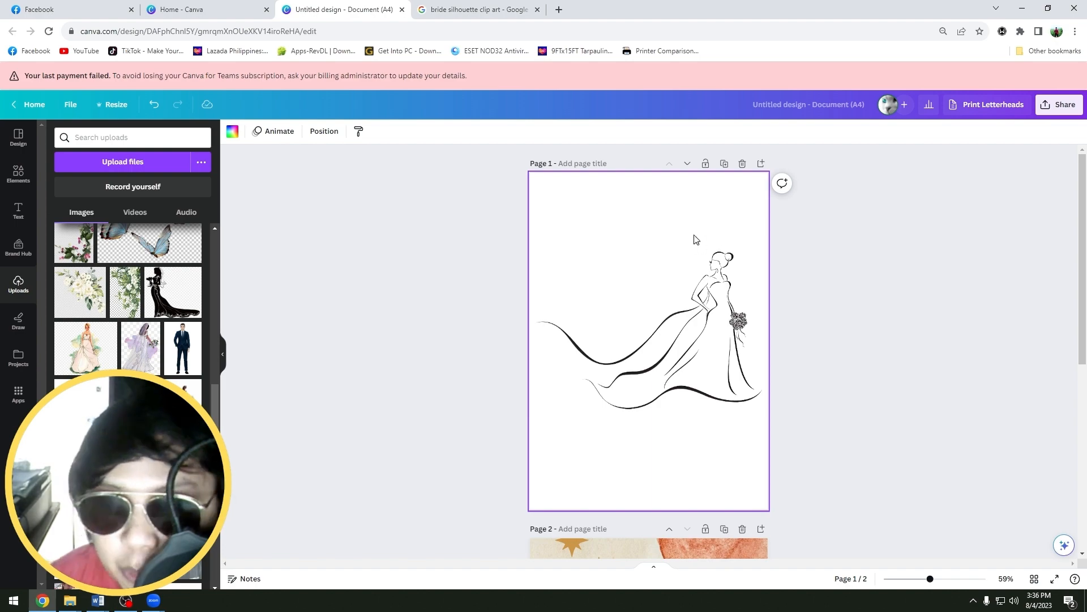
# - Switch to File Explorer and view the green watercolor leaf background image saved for the invitation
pyautogui.click(70, 601)
pyautogui.click(170, 543)
pyautogui.click(193, 97)
pyautogui.doubleClick(190, 96)
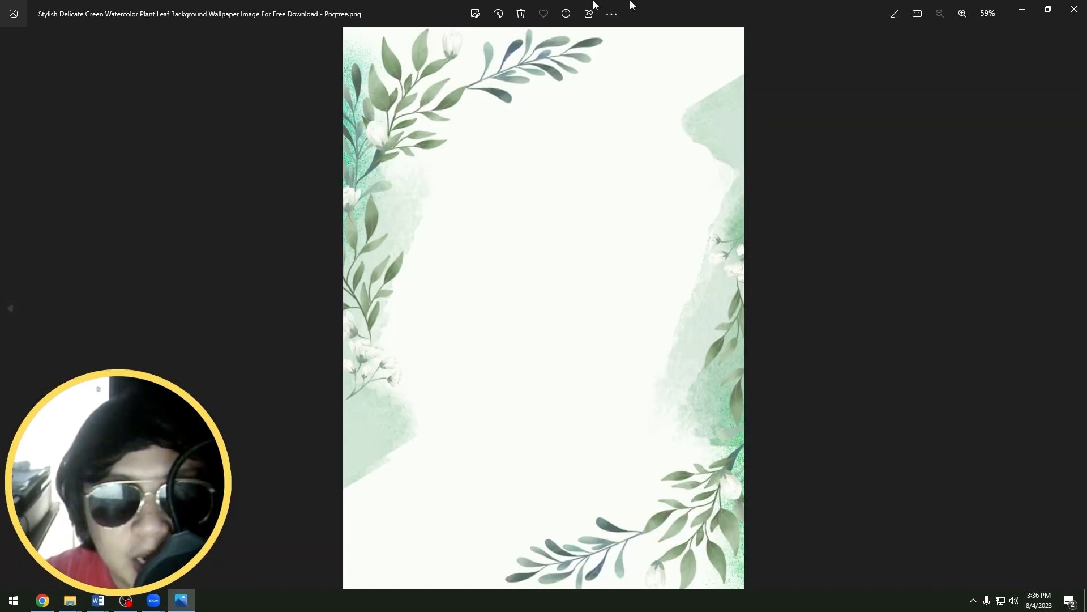
pyautogui.click(1076, 14)
pyautogui.hotkey('alt', 'Left')
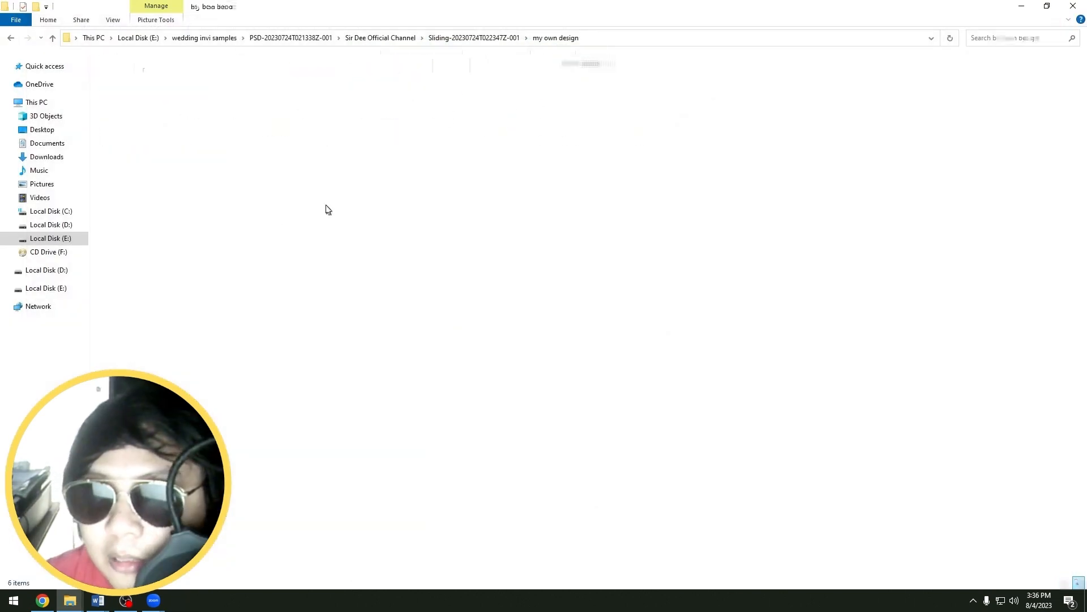
# - Review the images in the "flowers and leaves" folder and the contents of the "groom" folder
pyautogui.doubleClick(270, 90)
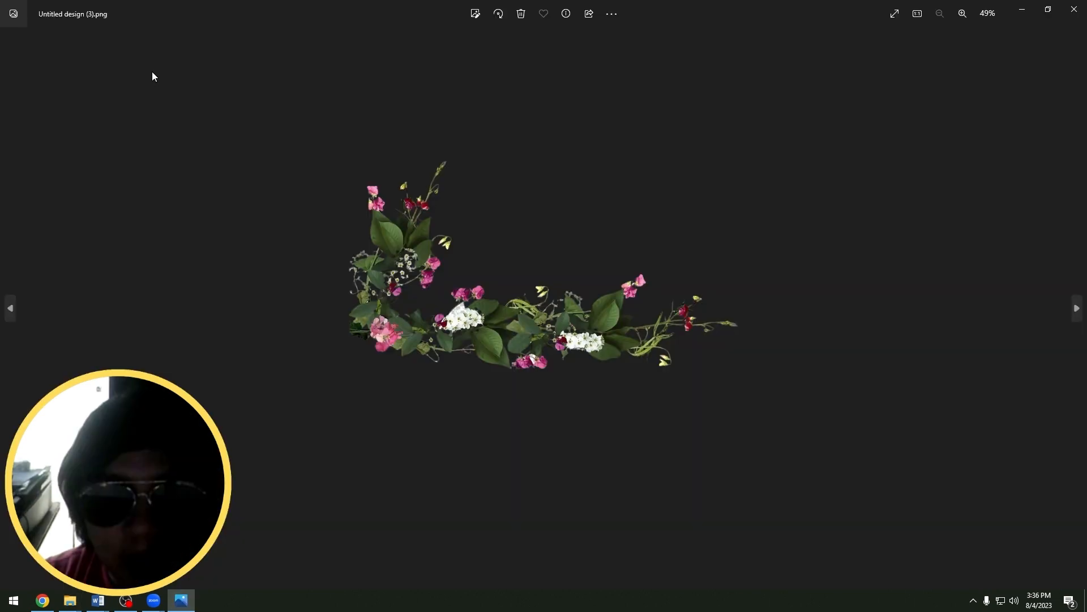
pyautogui.press('Right')
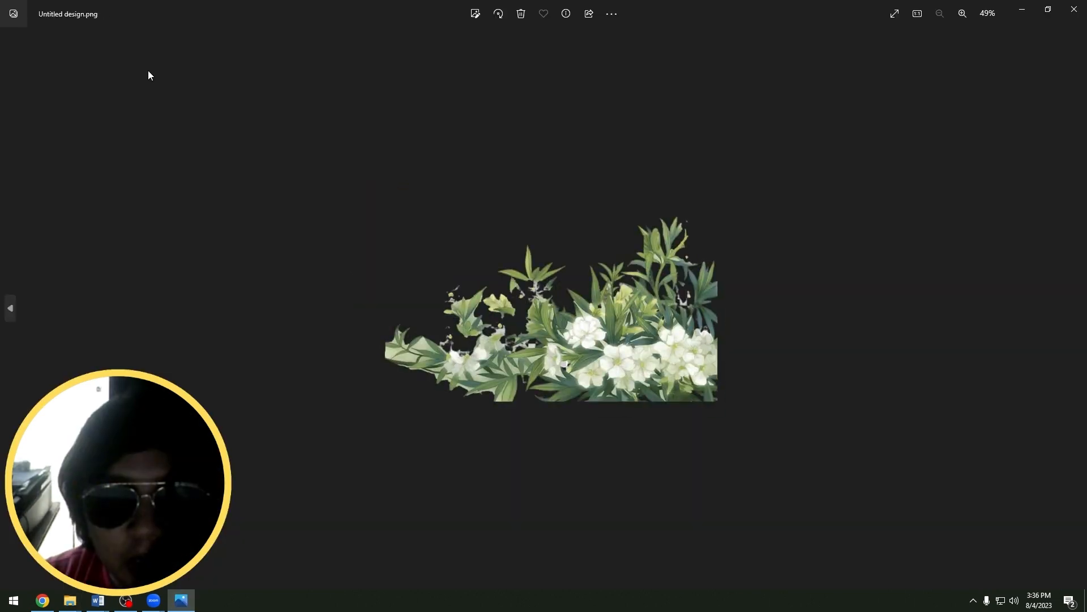
pyautogui.click(1075, 9)
pyautogui.hotkey('alt', 'Left')
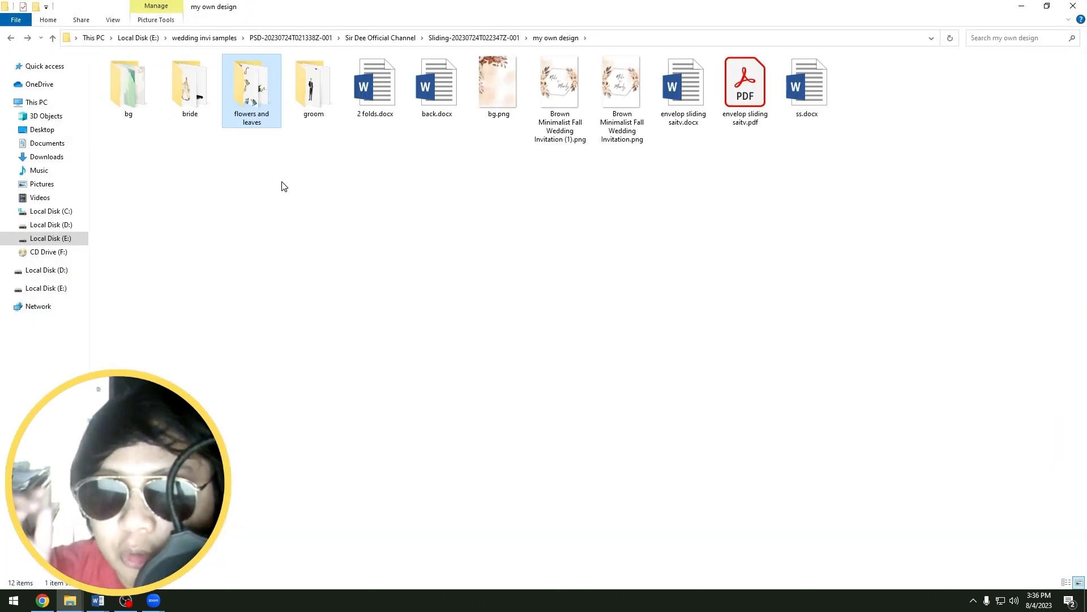
pyautogui.doubleClick(312, 112)
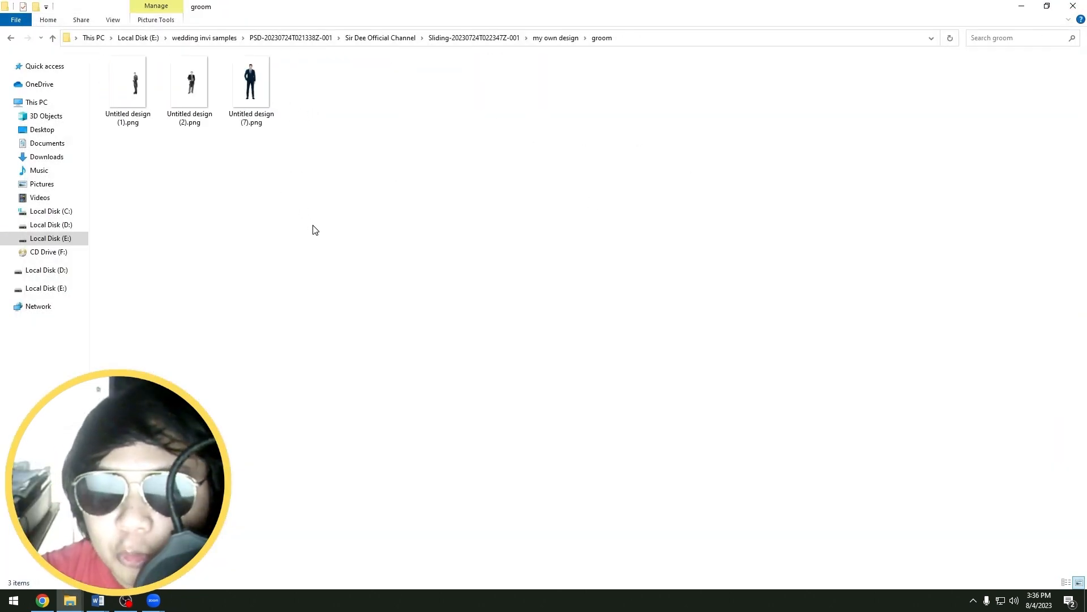
pyautogui.hotkey('alt', 'Left')
pyautogui.click(309, 249)
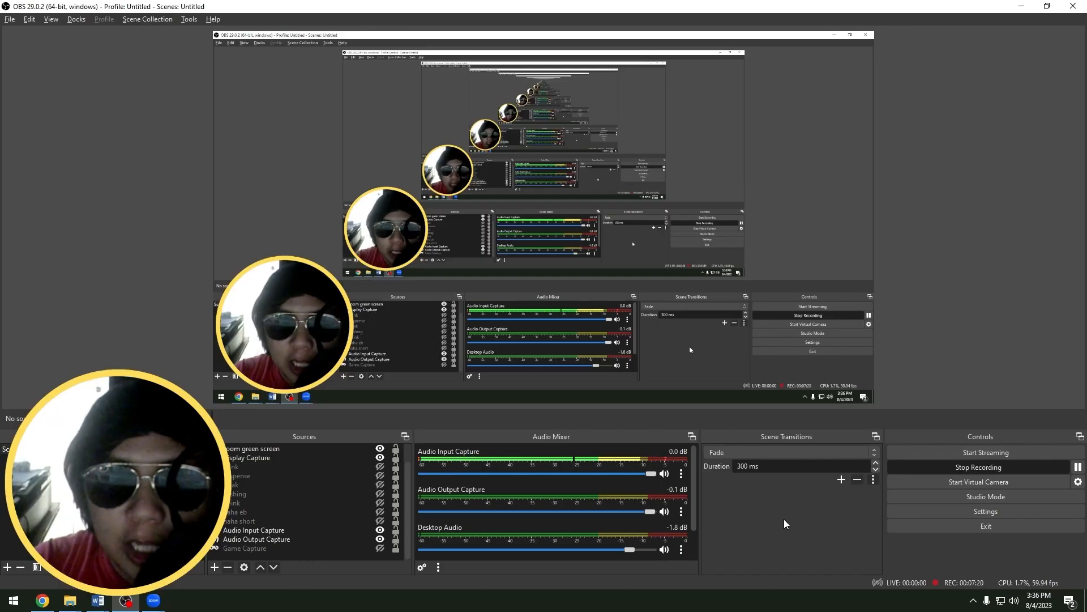
# - Start Microsoft Word and create a new blank document
pyautogui.press('super')
pyautogui.write('wo')
pyautogui.press('Return')
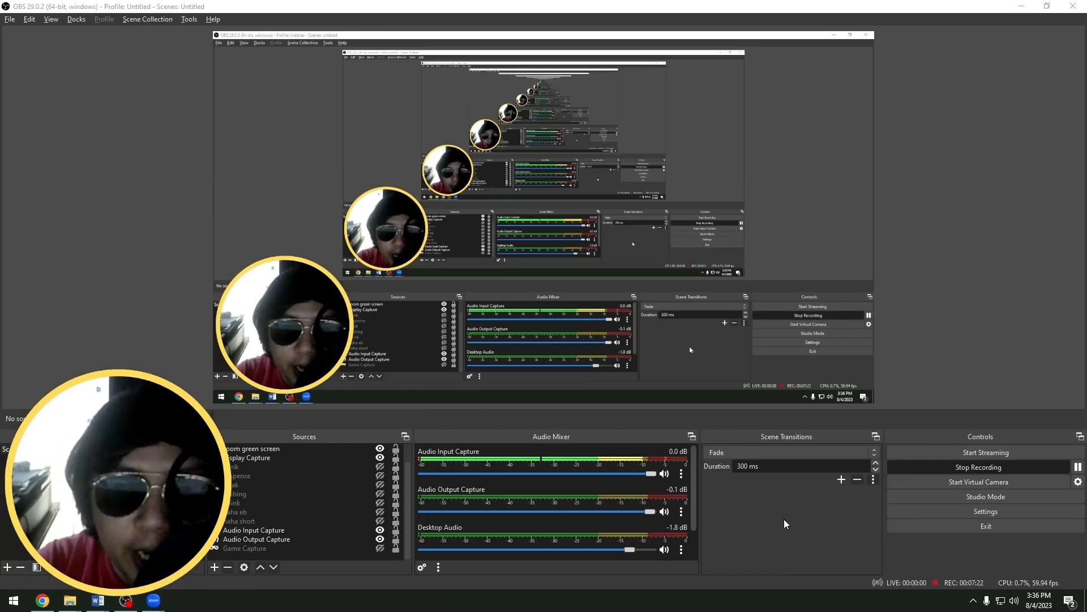
pyautogui.click(420, 144)
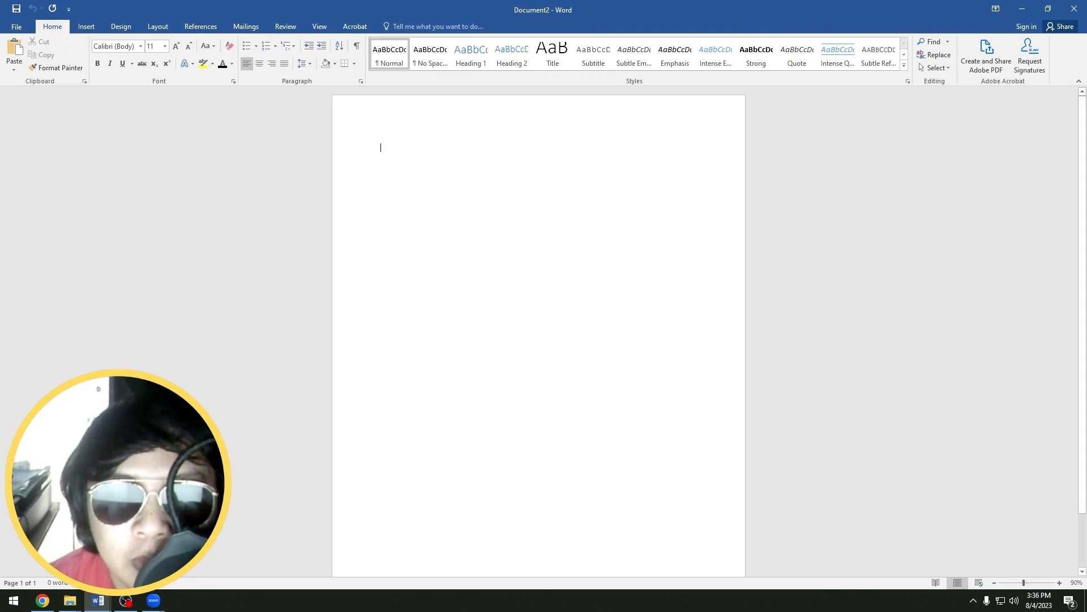
# - Draw a rectangle about 6.87" wide and 5.7" high in the middle of the blank page
pyautogui.moveTo(77, 602)
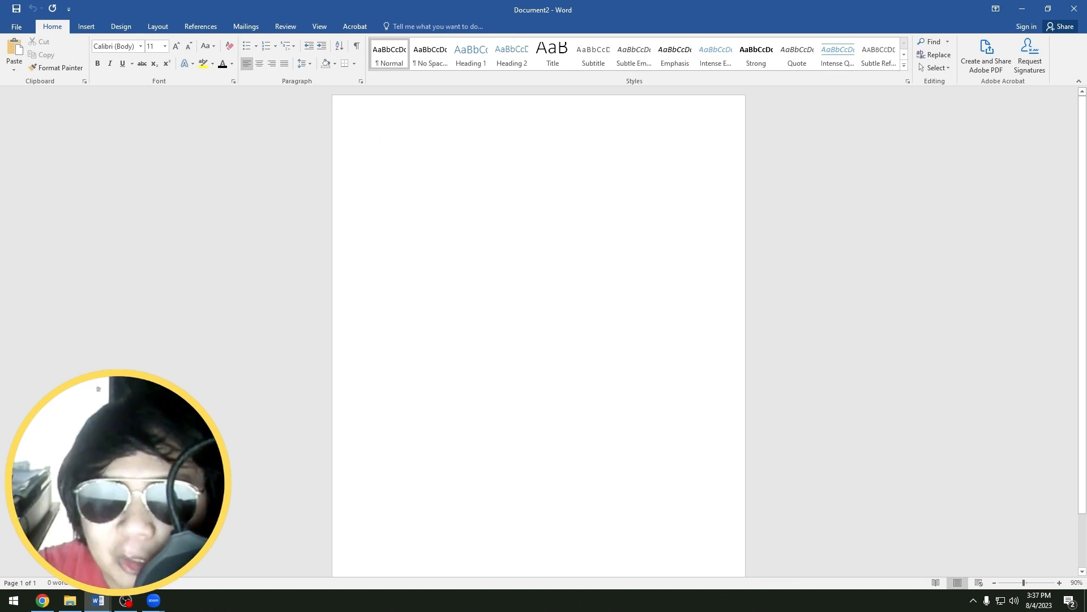
pyautogui.click(86, 26)
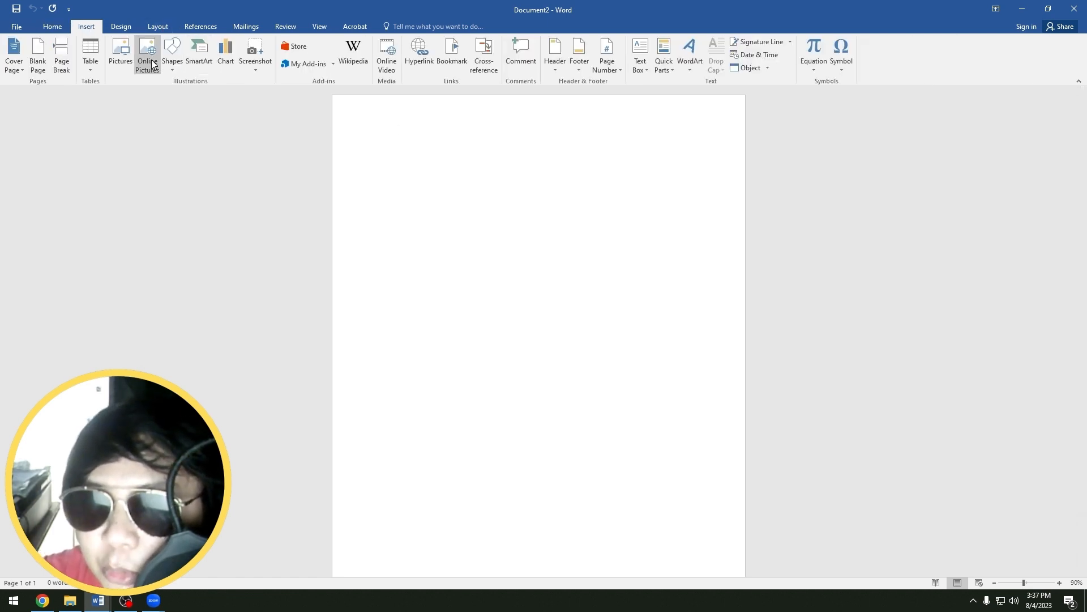
pyautogui.click(171, 56)
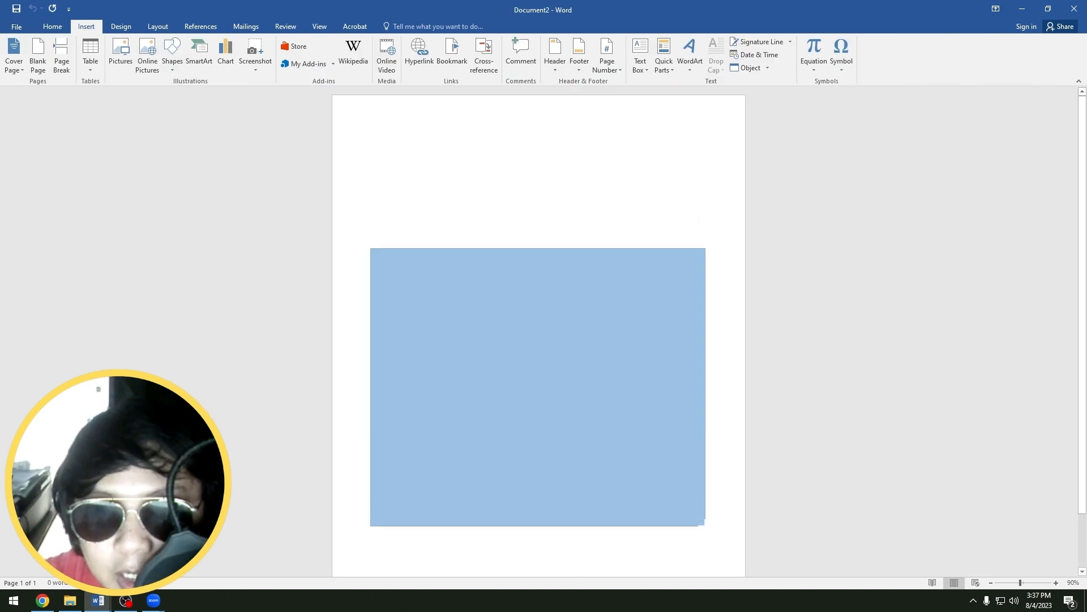
pyautogui.moveTo(706, 527); pyautogui.dragTo(705, 525)
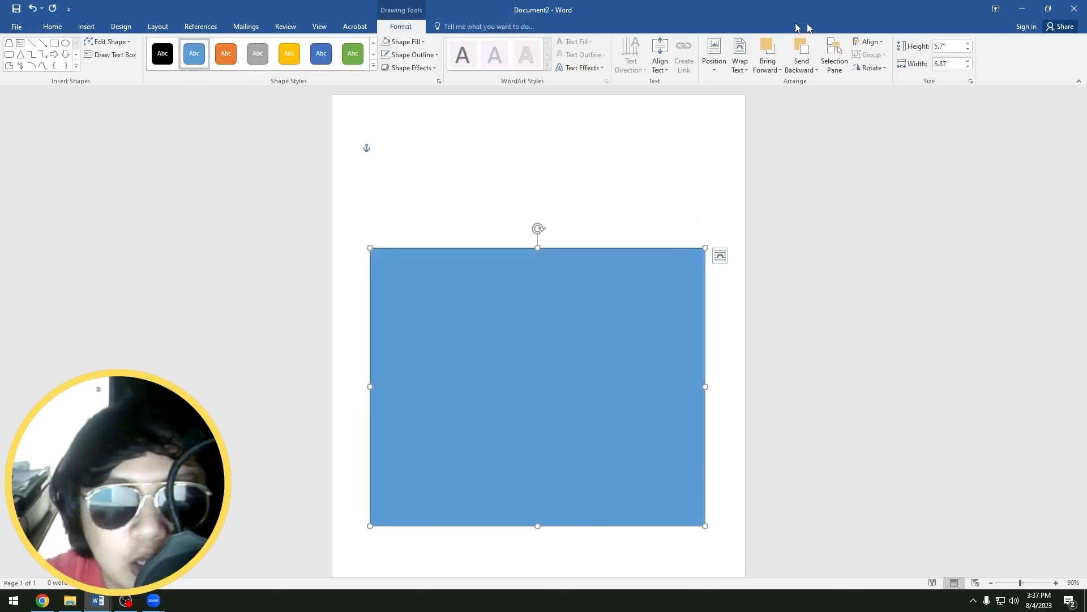
# - Set the rectangle's height to 5" and width to 7", and move it lower on the page
pyautogui.click(936, 46)
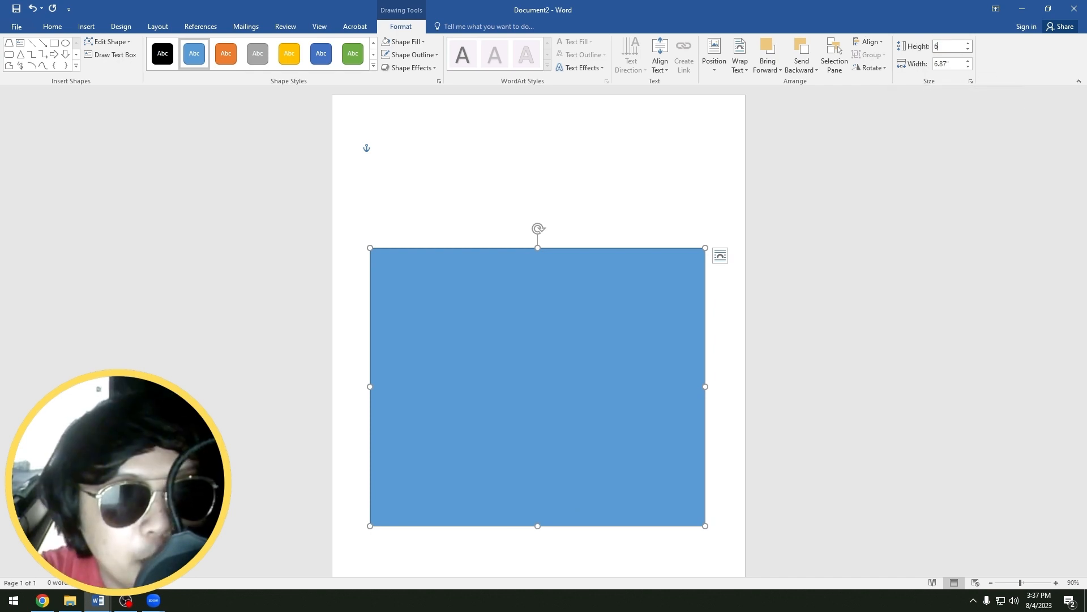
pyautogui.write('5')
pyautogui.press('Tab')
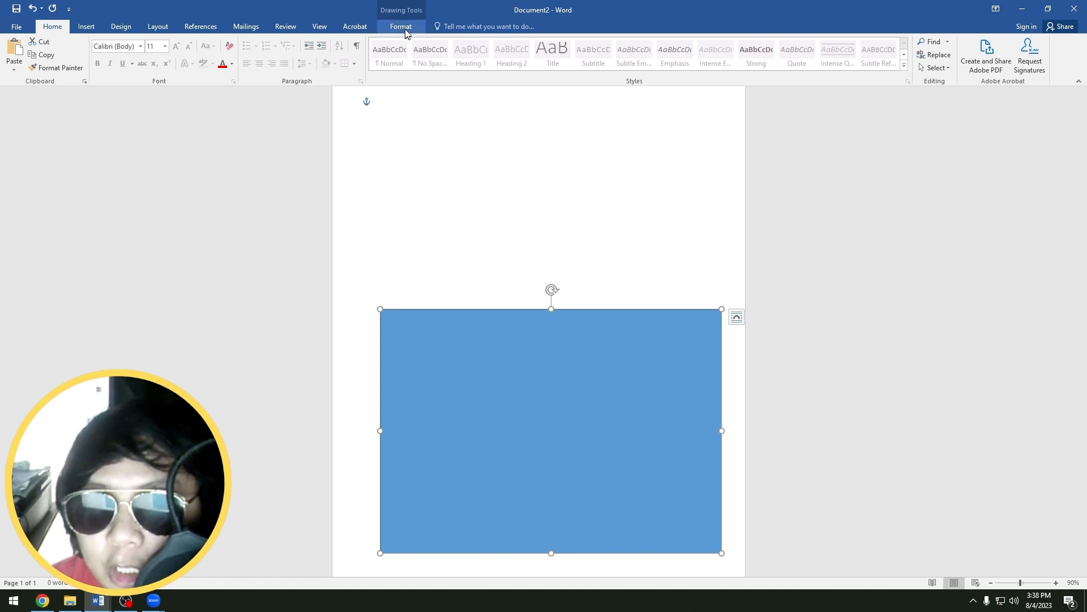
# - Remove the rectangle's fill so that only its outline is drawn
pyautogui.click(404, 29)
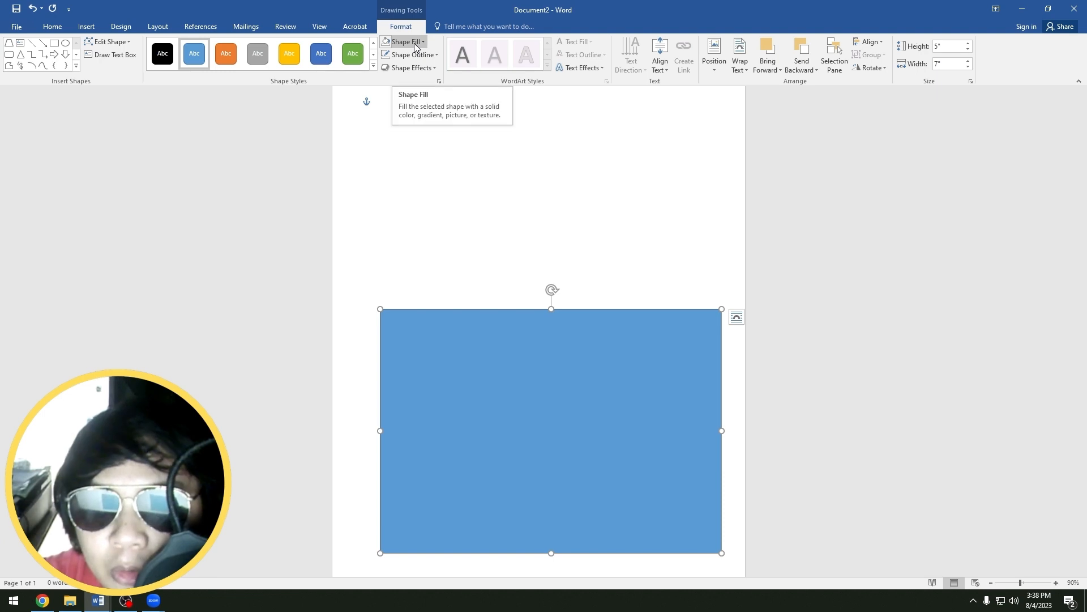
pyautogui.click(417, 47)
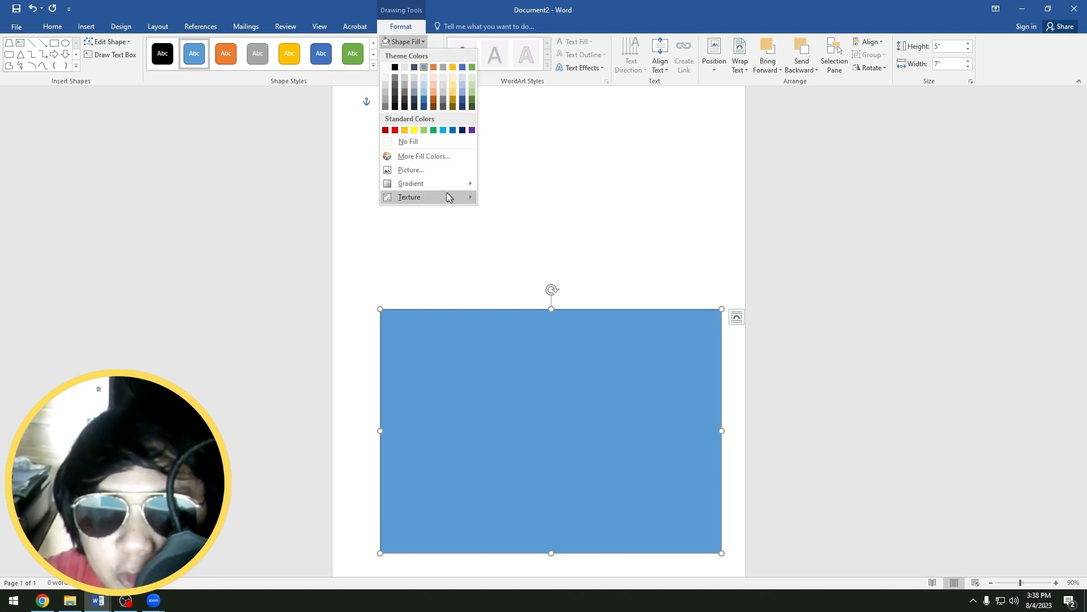
pyautogui.click(421, 141)
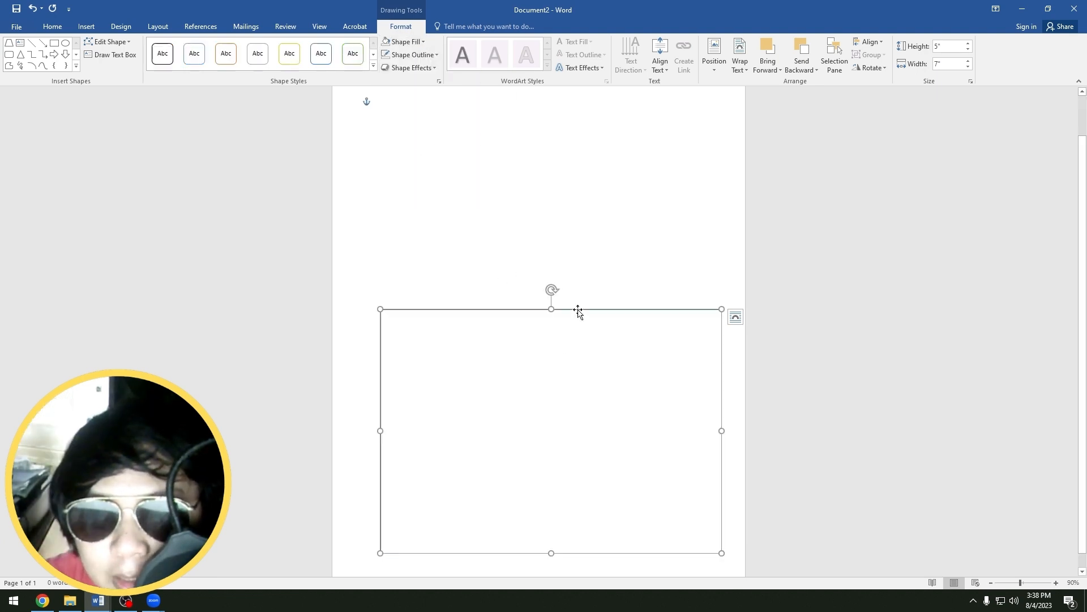
# - Give the rectangle a black ¼ pt outline and centre it horizontally on the page
pyautogui.click(407, 53)
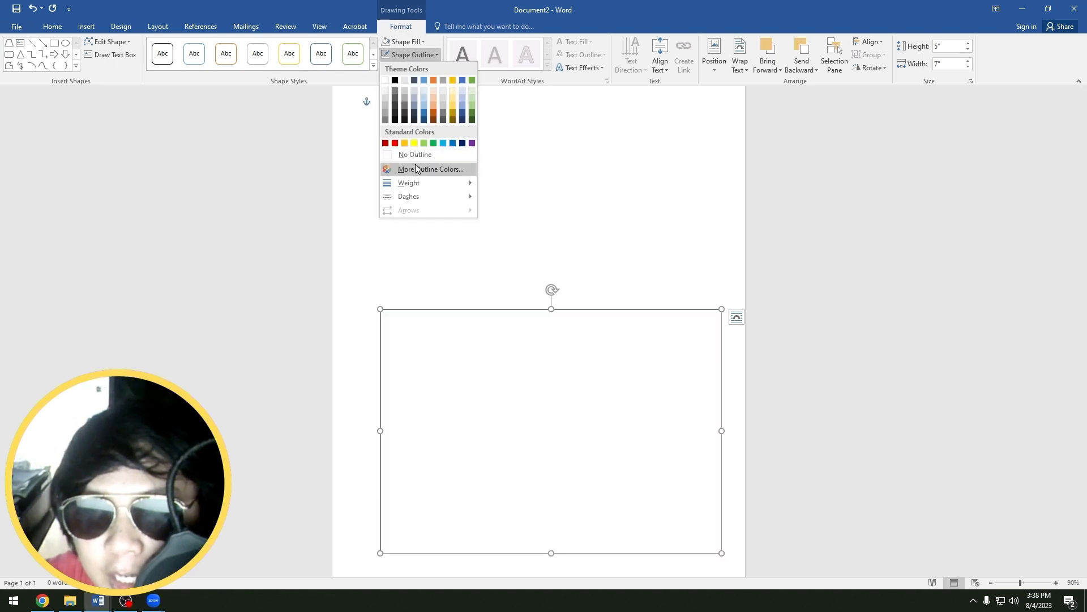
pyautogui.click(425, 59)
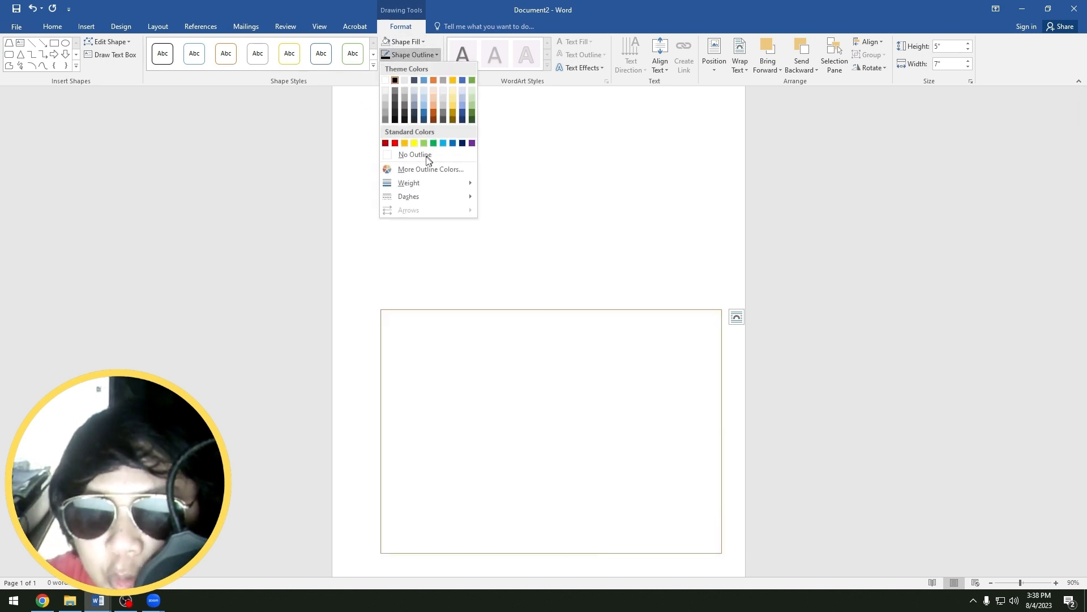
pyautogui.moveTo(440, 182)
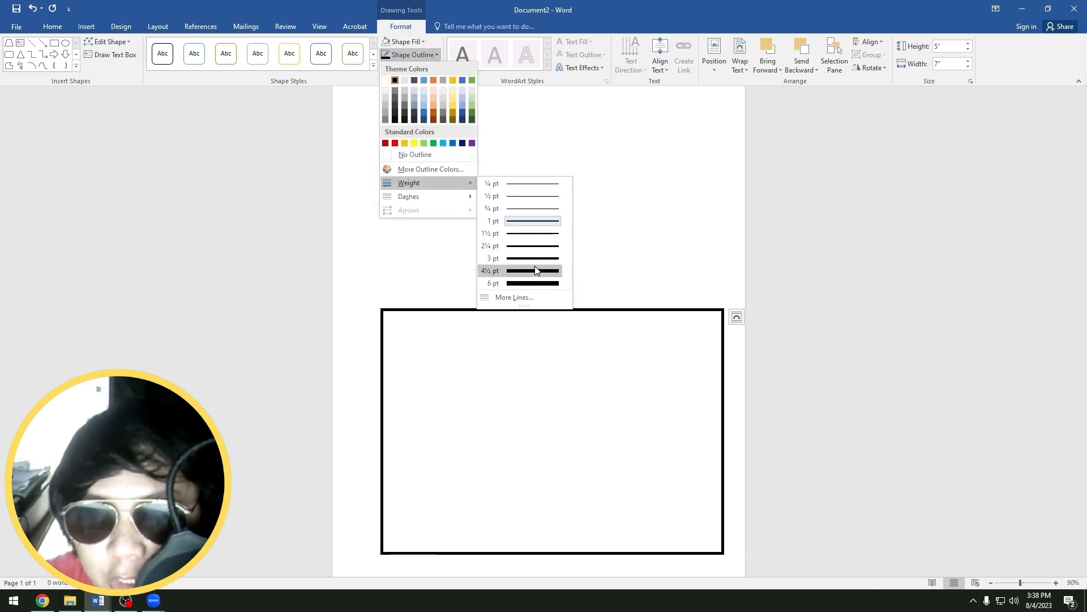
pyautogui.click(522, 187)
pyautogui.click(584, 285)
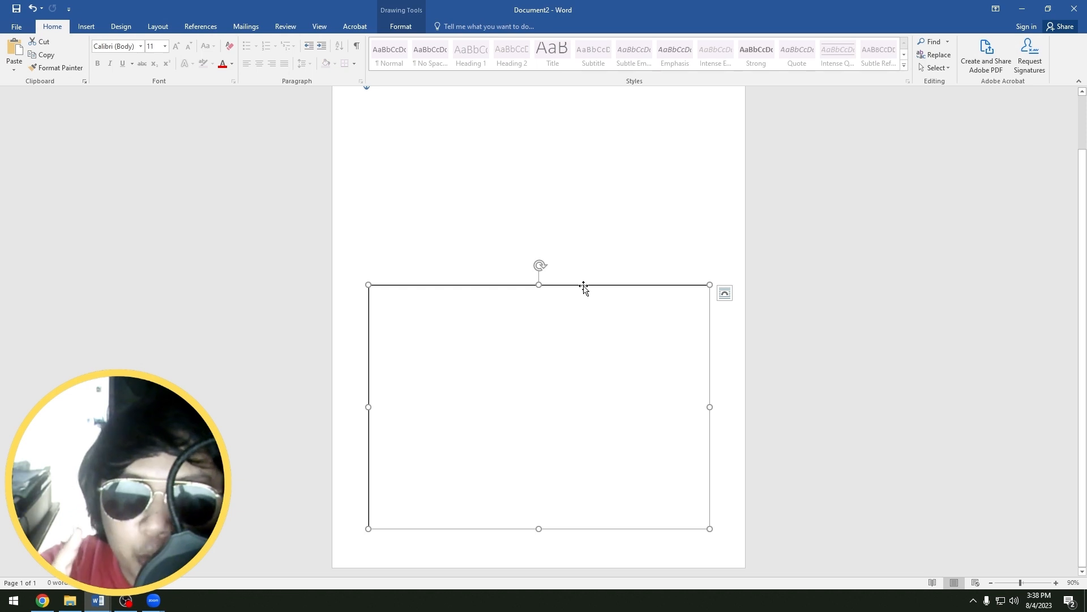
pyautogui.click(642, 214)
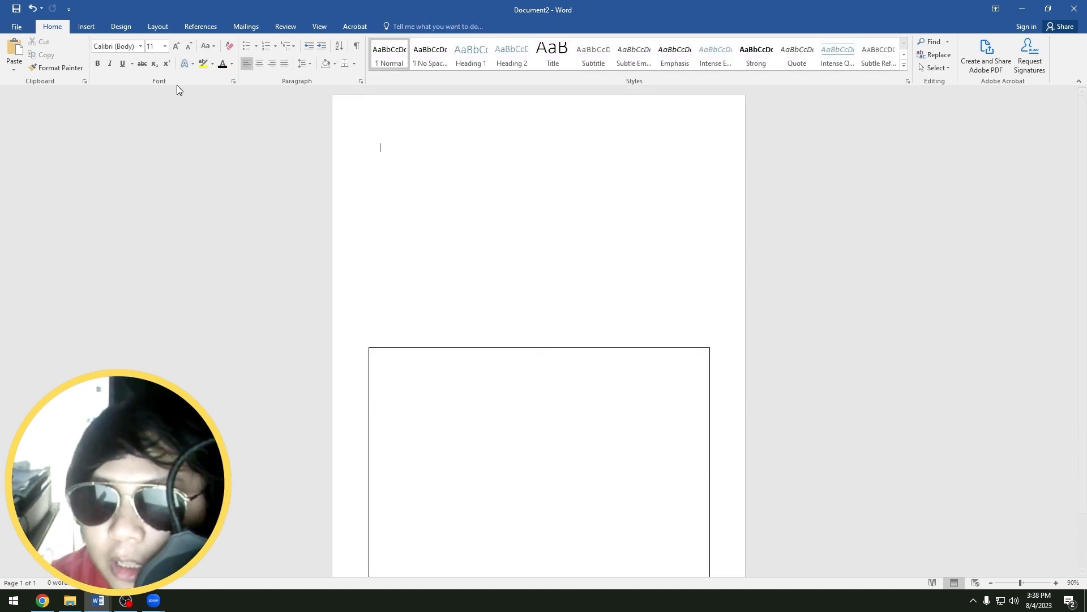
# - Set the document's paper size to A4 210 x 297 mm
pyautogui.click(158, 27)
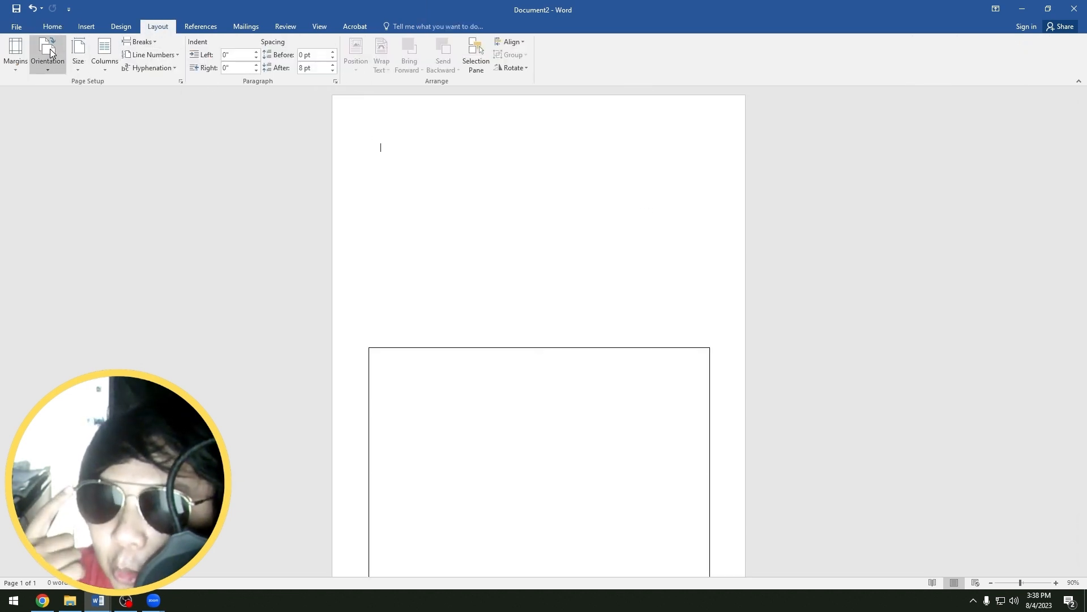
pyautogui.click(80, 65)
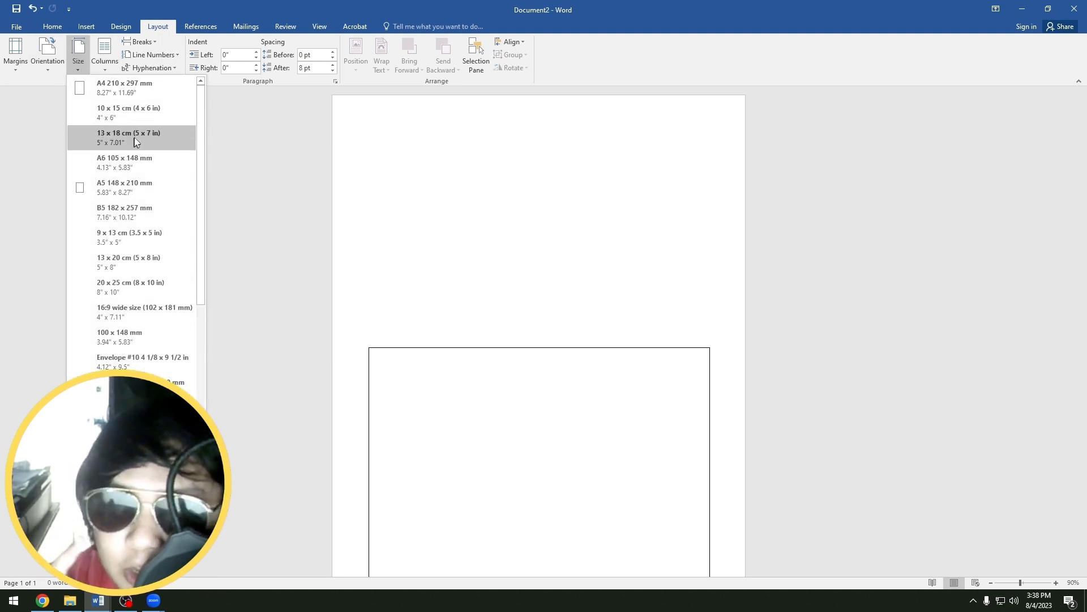
pyautogui.click(132, 90)
pyautogui.click(83, 66)
pyautogui.click(126, 89)
# - Move the rectangle slightly further down the A4 page
pyautogui.scroll(-3, 620, 288)
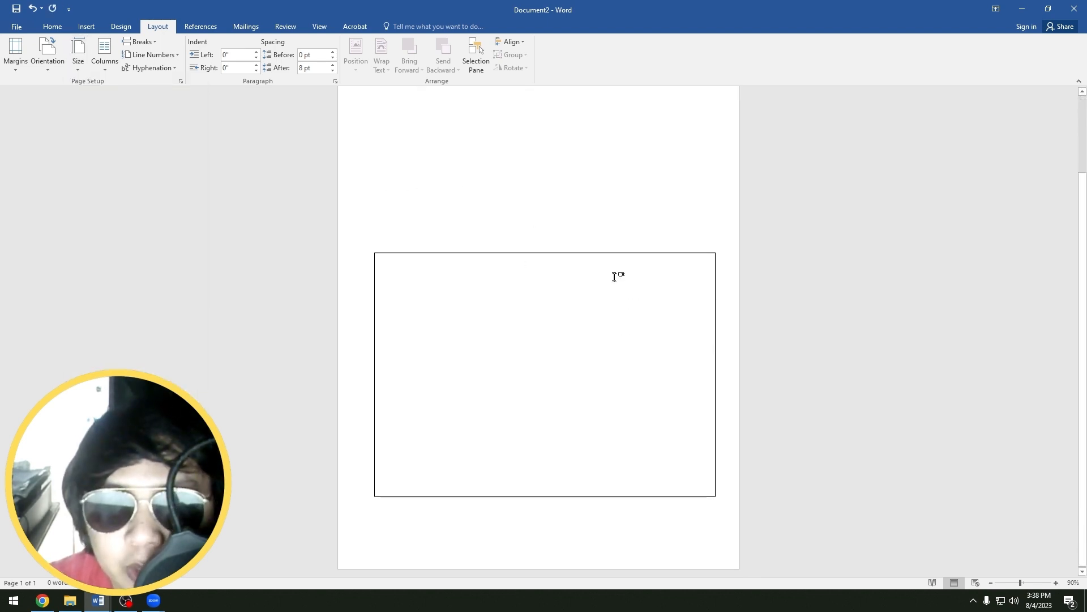
pyautogui.moveTo(610, 254); pyautogui.dragTo(610, 272)
pyautogui.click(628, 309)
pyautogui.moveTo(633, 316); pyautogui.dragTo(632, 316)
pyautogui.scroll(-1, 625, 315)
# - Paste a copy of the rectangle and place it directly above the original
pyautogui.hotkey('ctrl', 'z')
pyautogui.click(510, 225)
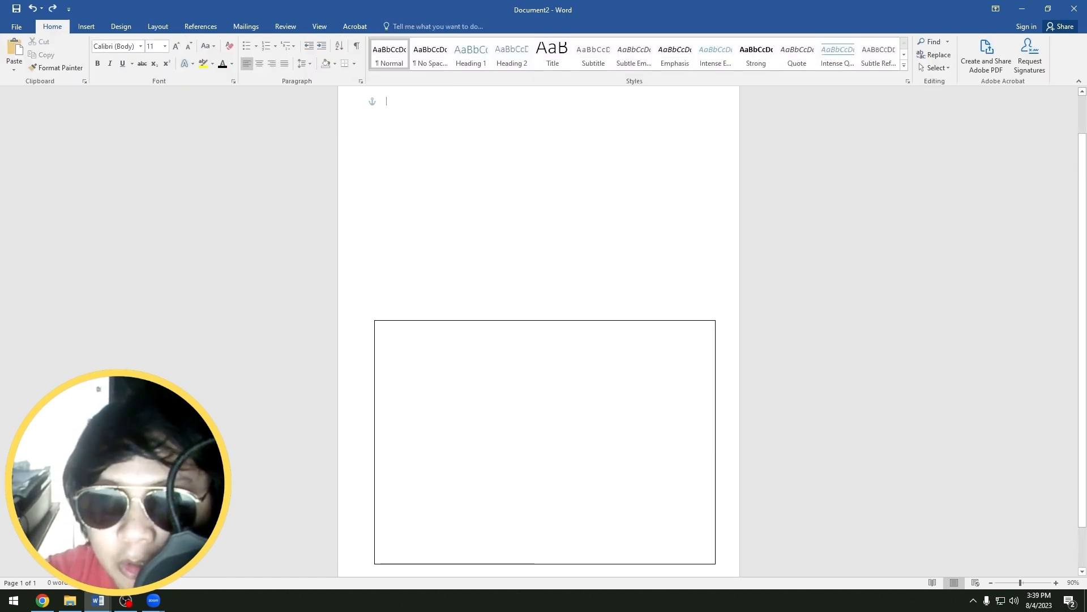
pyautogui.hotkey('ctrl', 'v')
pyautogui.scroll(1, 510, 226)
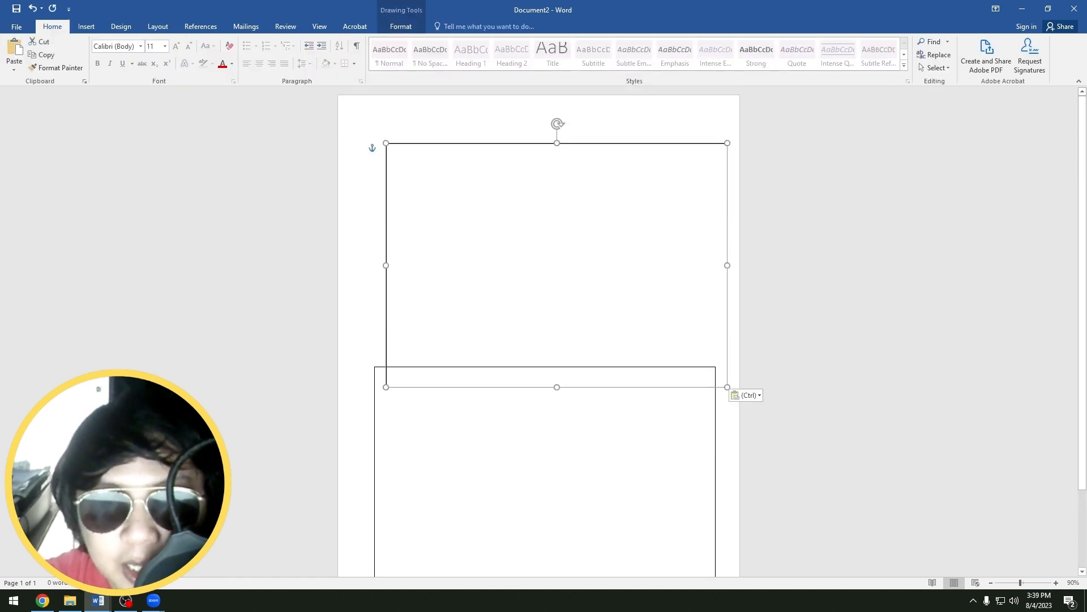
pyautogui.moveTo(603, 145); pyautogui.dragTo(594, 121)
# - Align the lower rectangle's sides and top edge with the upper rectangle, and select the upper one
pyautogui.scroll(-2, 587, 493)
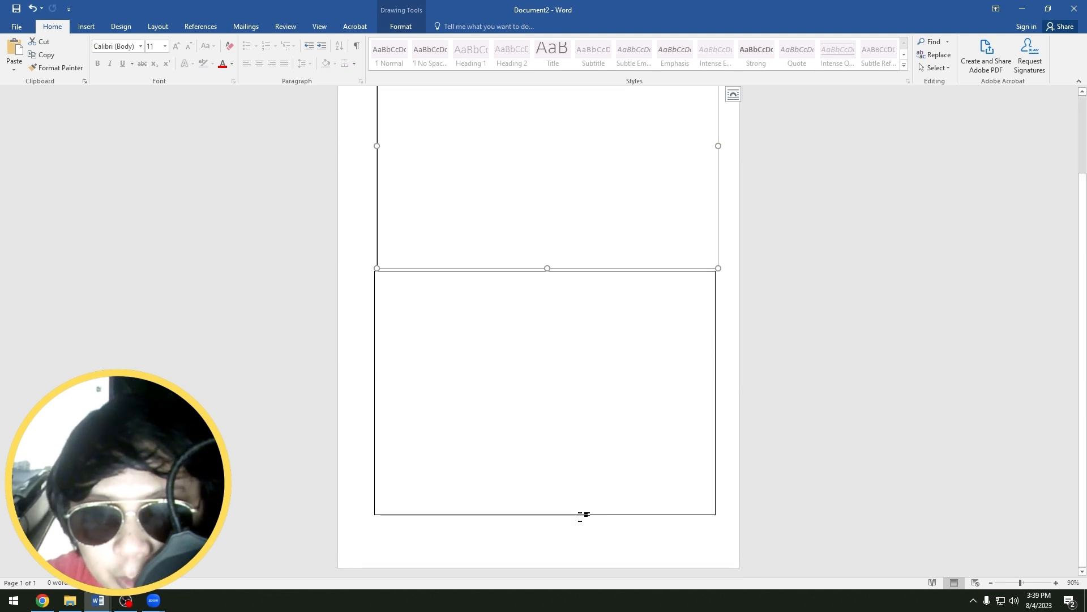
pyautogui.click(587, 492)
pyautogui.scroll(-1, 588, 492)
pyautogui.scroll(2, 577, 515)
pyautogui.click(635, 105)
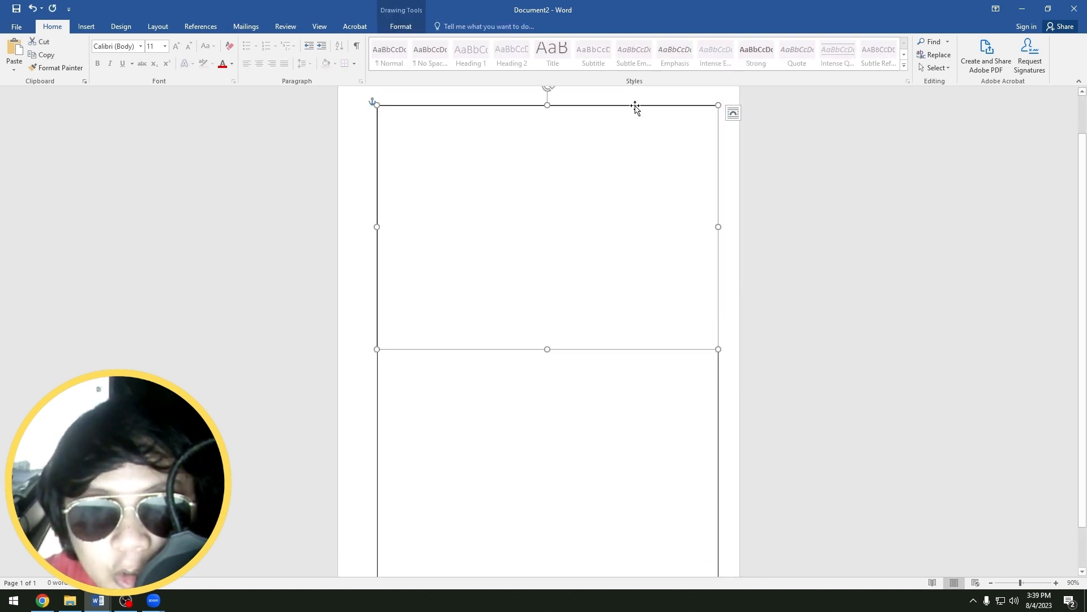
pyautogui.scroll(1, 733, 113)
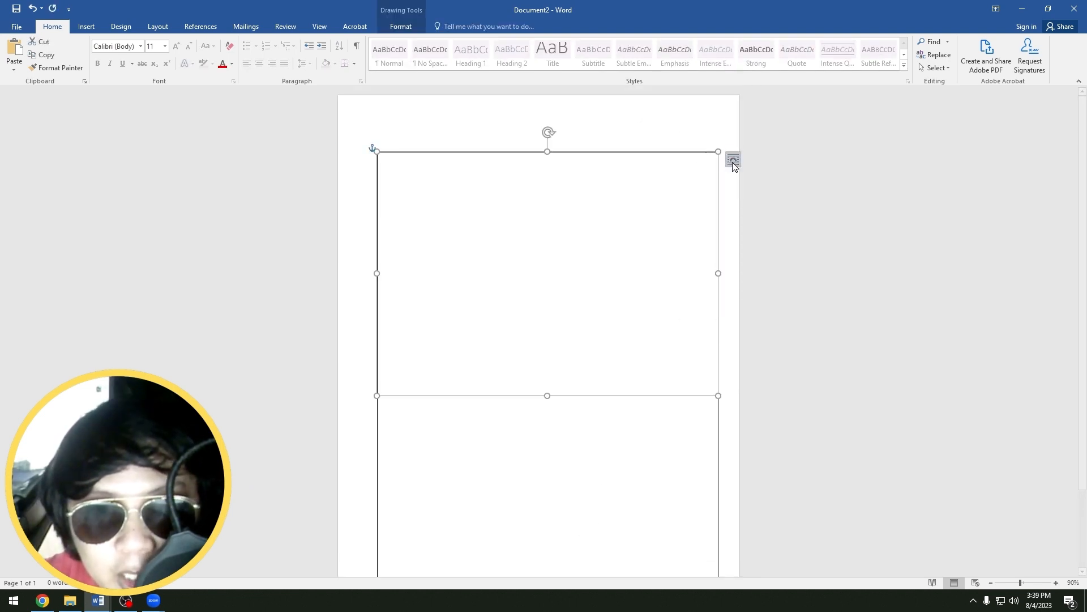
# - Set the upper rectangle's text wrapping to Behind Text and deselect it
pyautogui.click(732, 161)
pyautogui.click(794, 256)
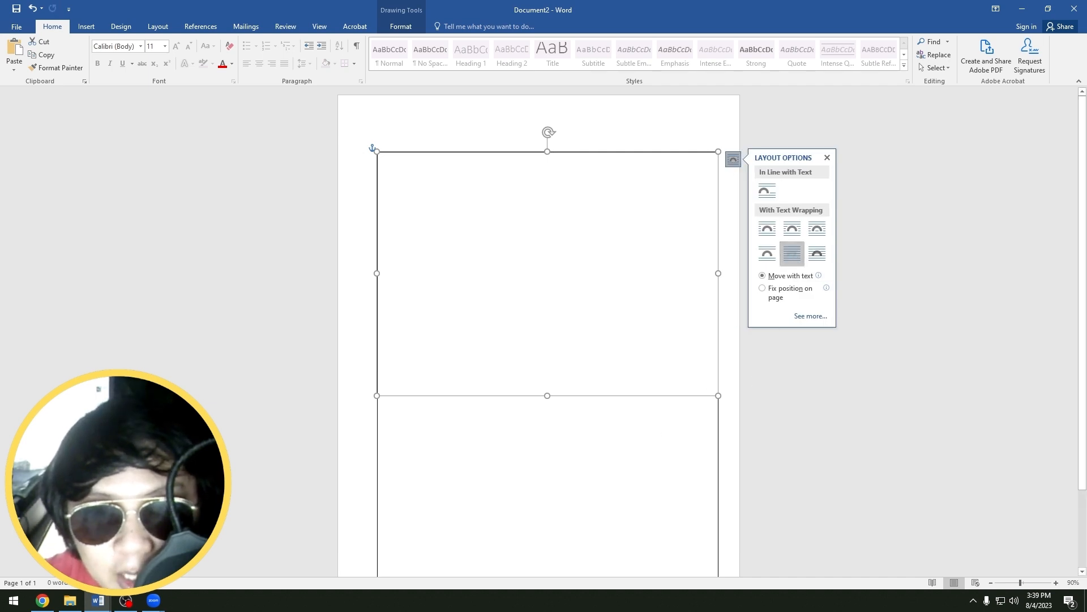
pyautogui.click(716, 365)
pyautogui.scroll(-2, 717, 362)
pyautogui.click(716, 364)
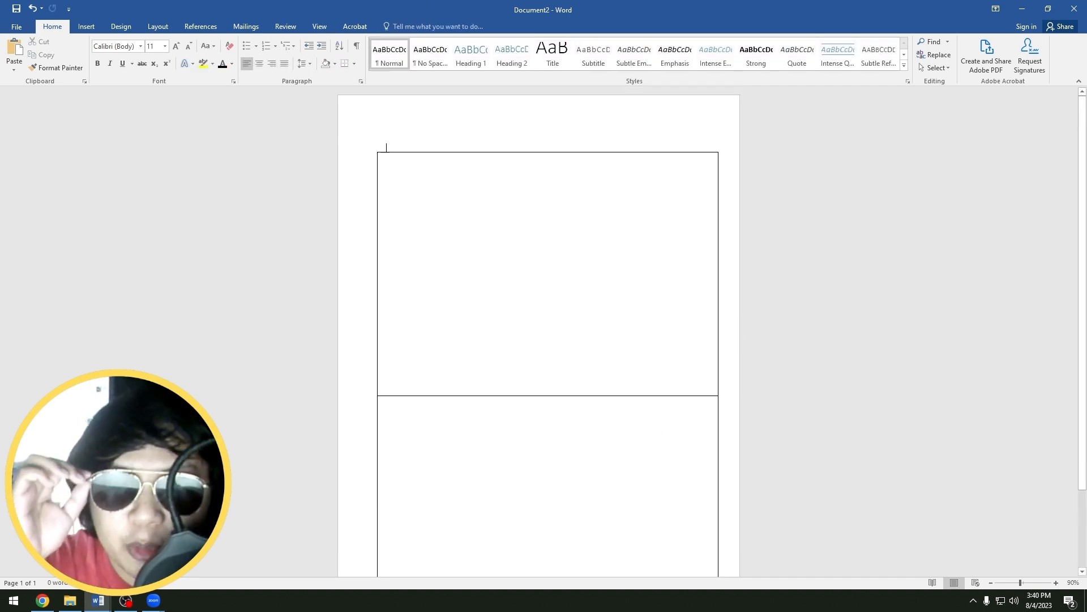
pyautogui.scroll(-3, 637, 227)
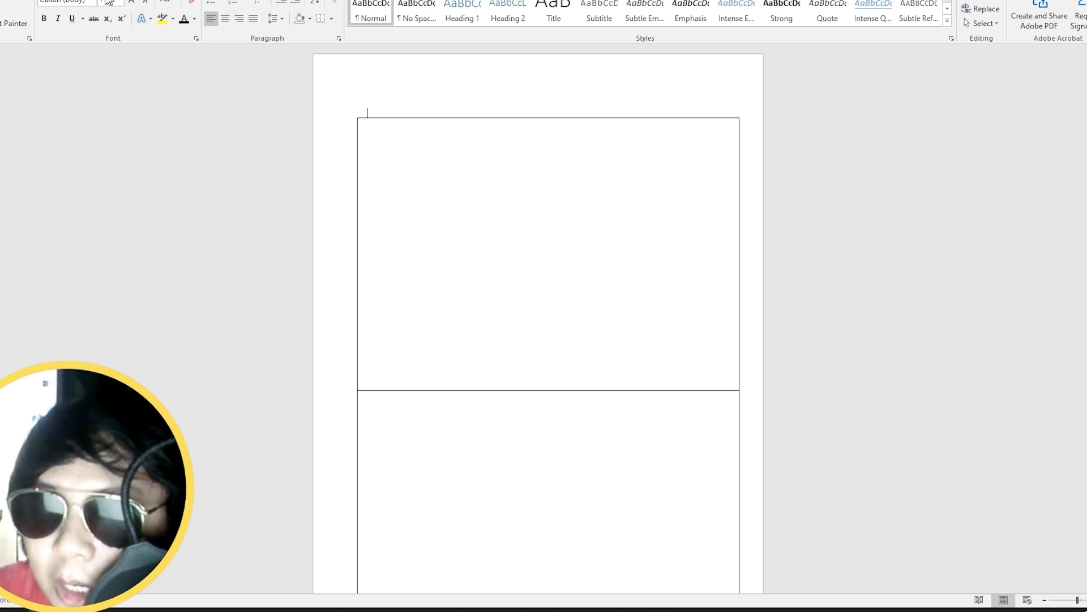
# - Draw a trapezoid about 0.42" high and 6.97" wide directly above the upper rectangle
pyautogui.click(112, 0)
pyautogui.click(128, 17)
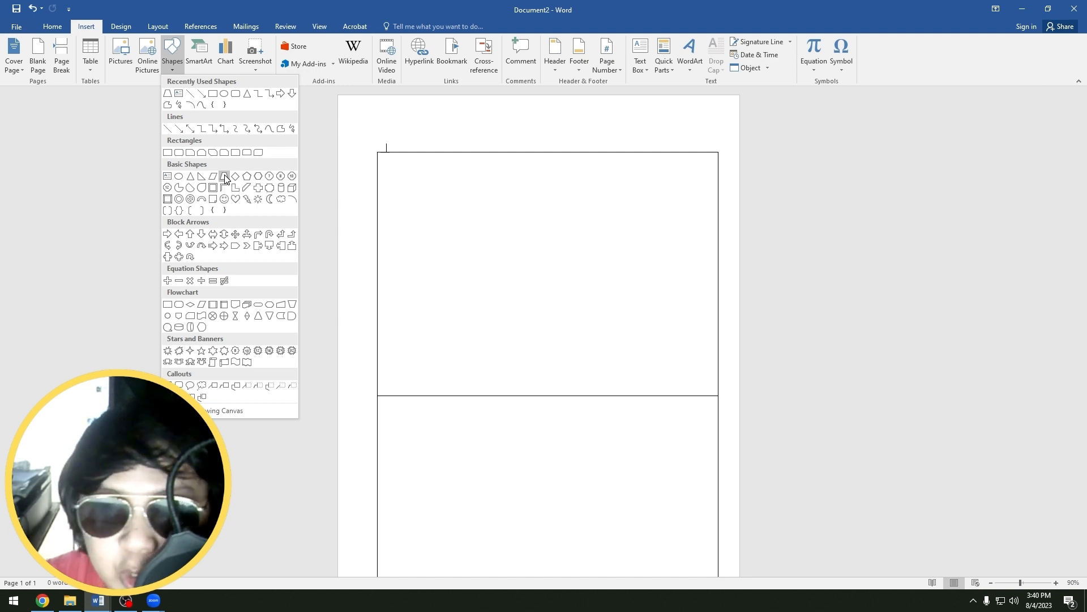
pyautogui.click(225, 178)
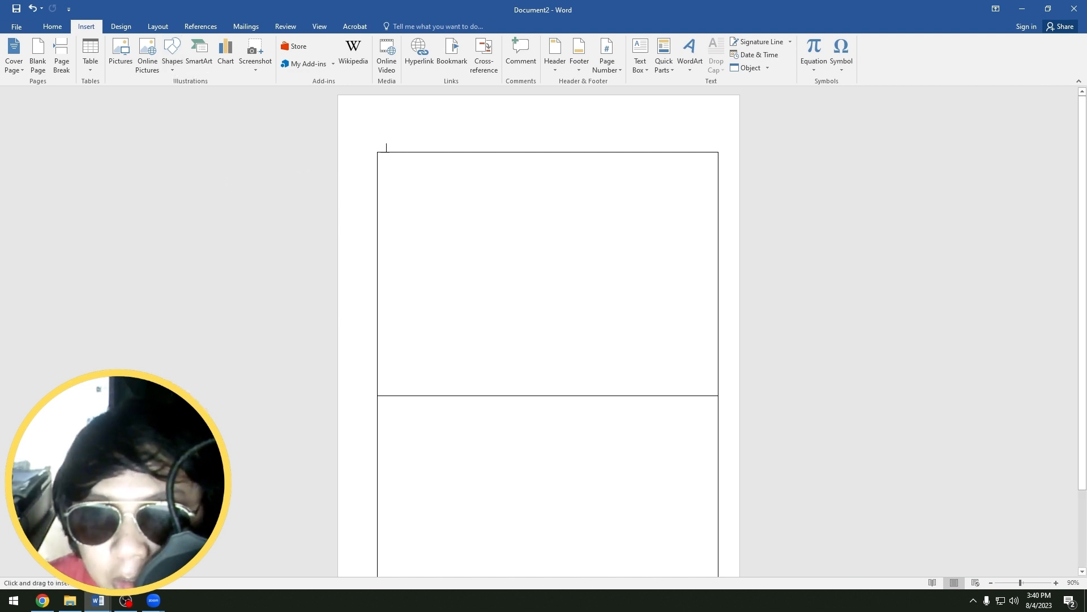
pyautogui.moveTo(378, 129); pyautogui.dragTo(719, 152)
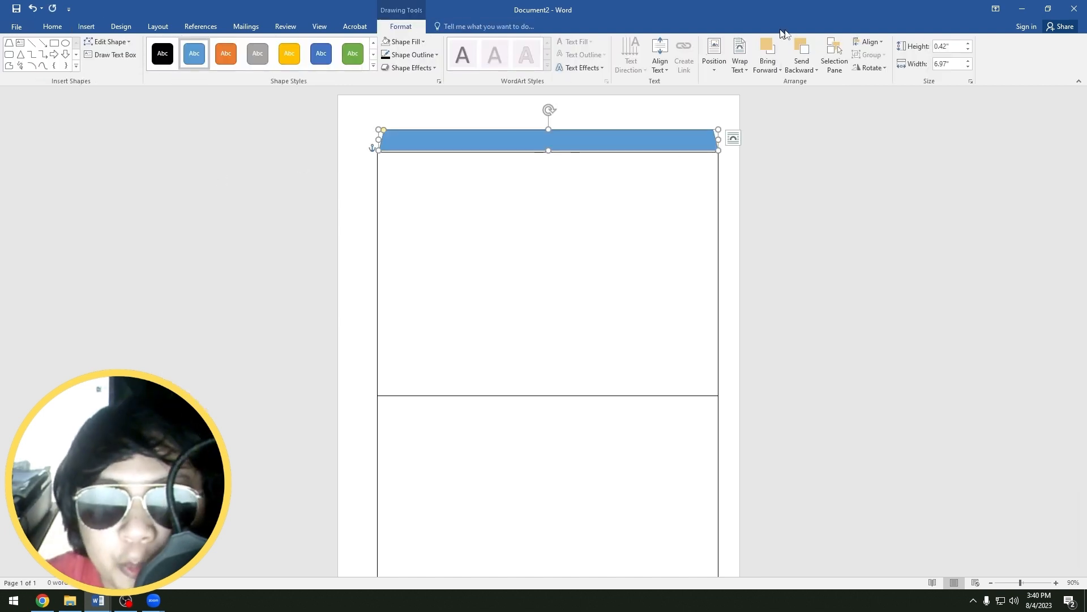
# - Set the trapezoid's height to 0.4" and its width to 7"
pyautogui.click(951, 48)
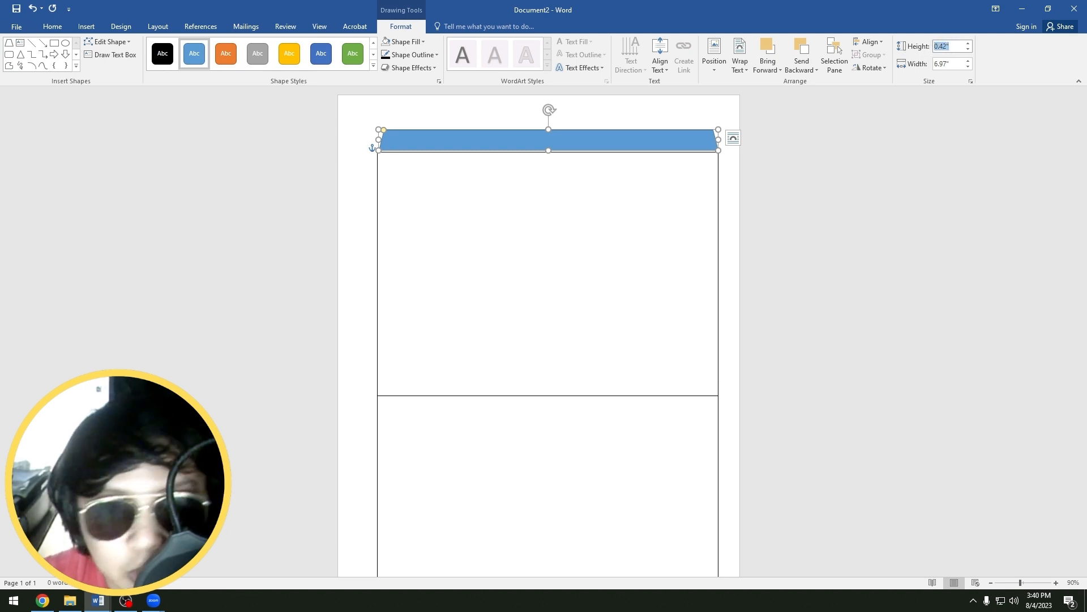
pyautogui.write('0.4')
pyautogui.press('Tab')
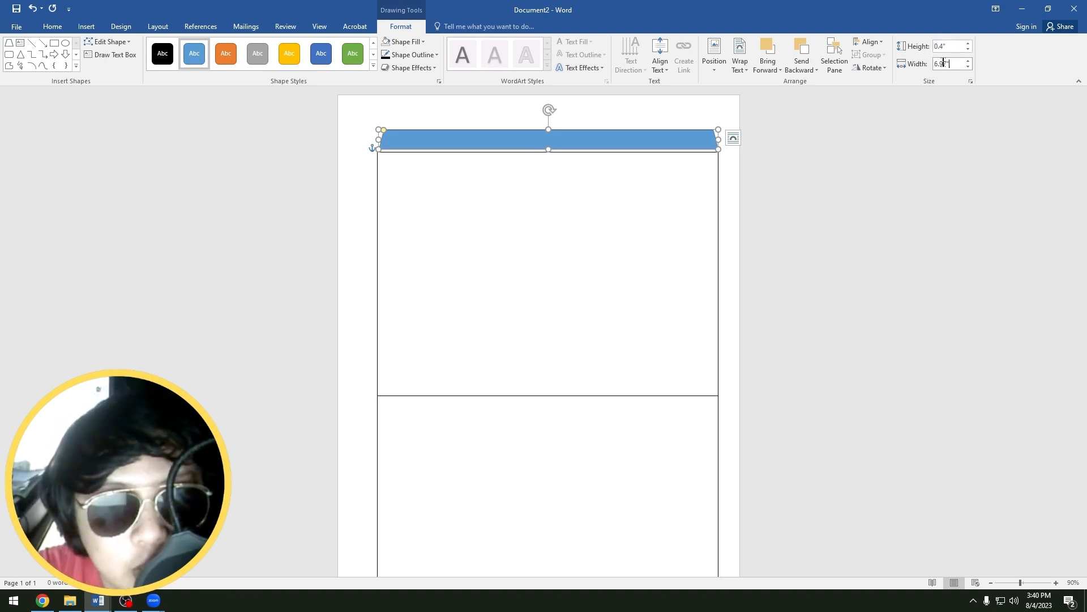
pyautogui.write('7')
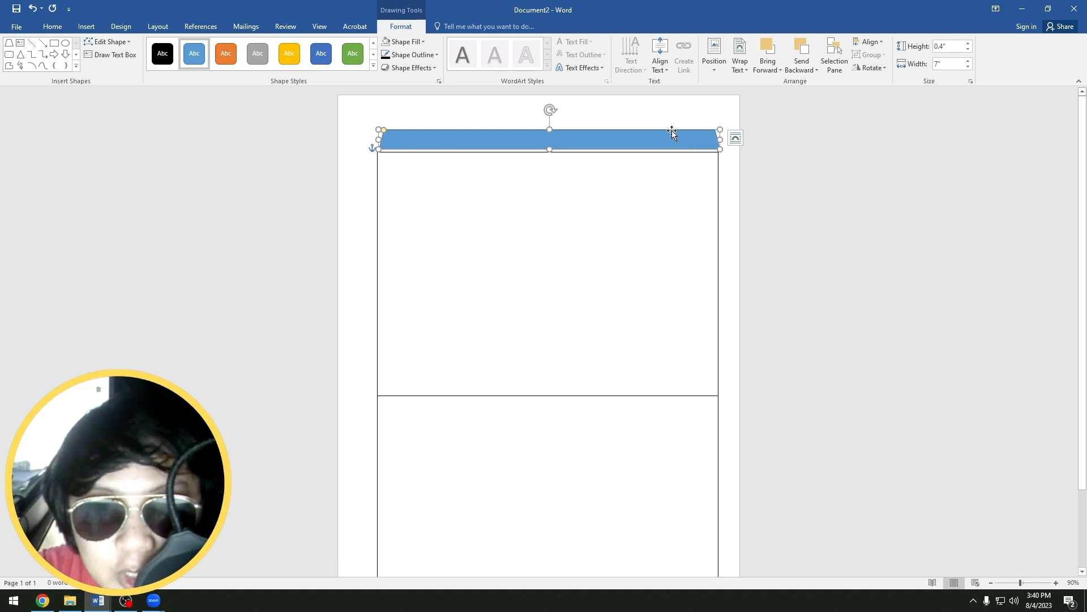
# - Edit the trapezoid's points to pull both top corners further inward, and shift the shape closer to the upper rectangle
pyautogui.rightClick(672, 130)
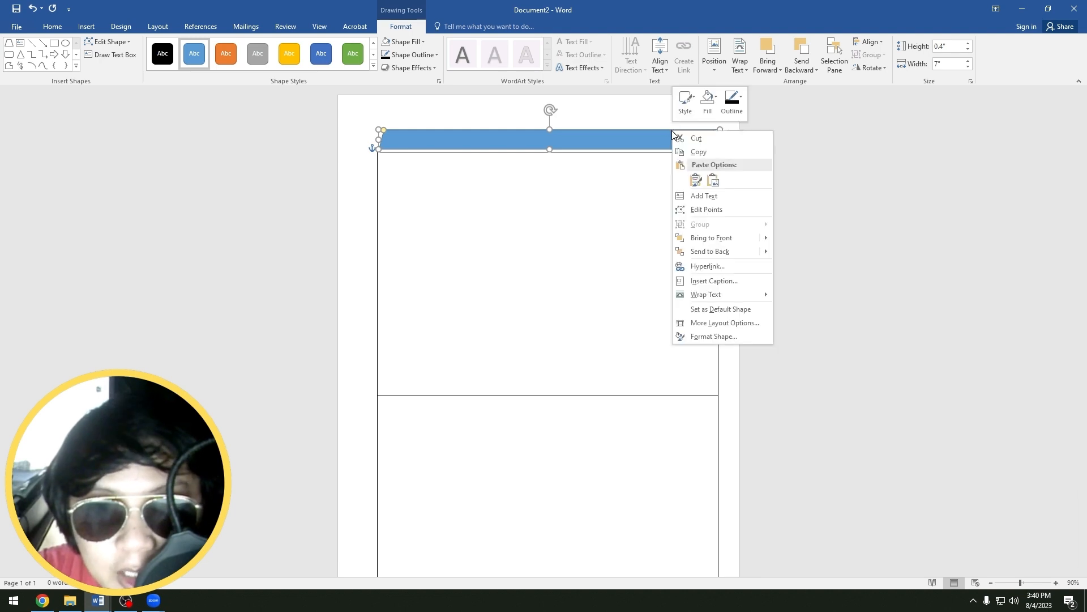
pyautogui.click(702, 209)
pyautogui.scroll(12, 644, 154)
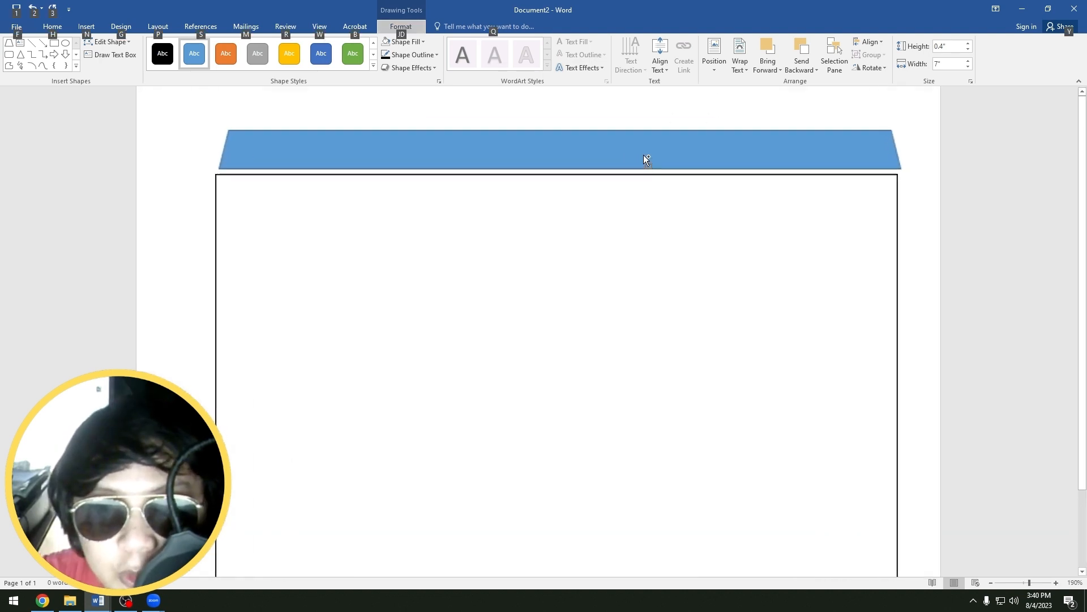
pyautogui.moveTo(954, 130); pyautogui.dragTo(934, 132)
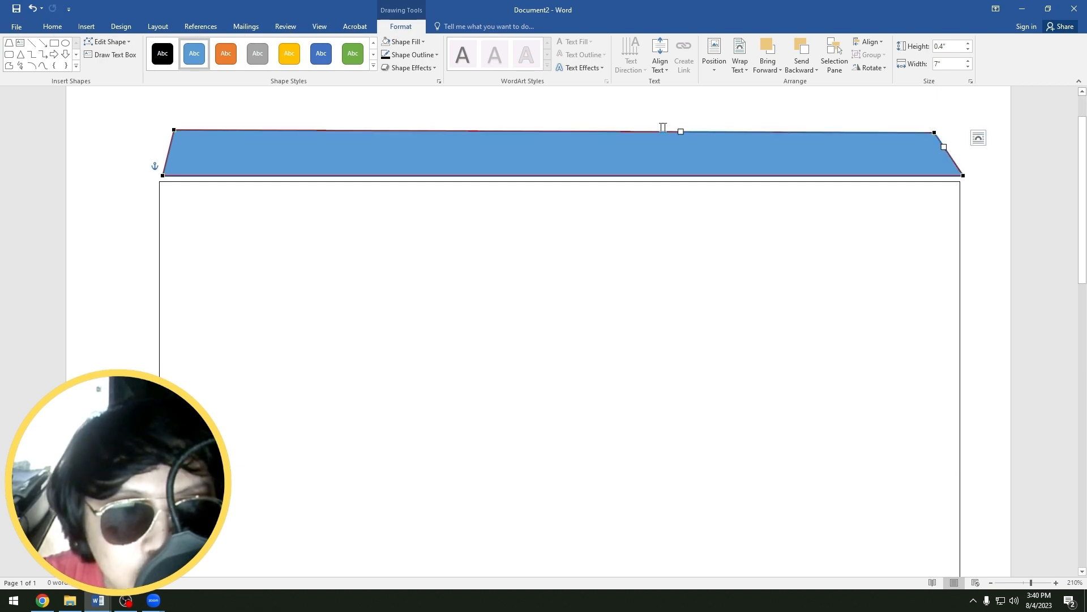
pyautogui.moveTo(173, 130); pyautogui.dragTo(198, 130)
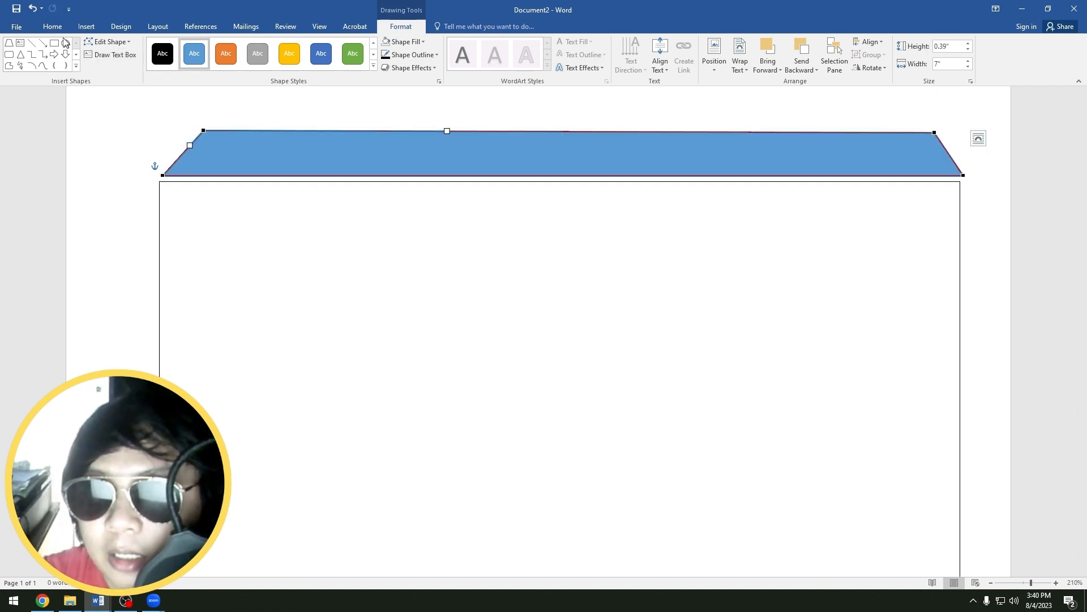
pyautogui.click(598, 152)
pyautogui.moveTo(597, 152); pyautogui.dragTo(600, 146)
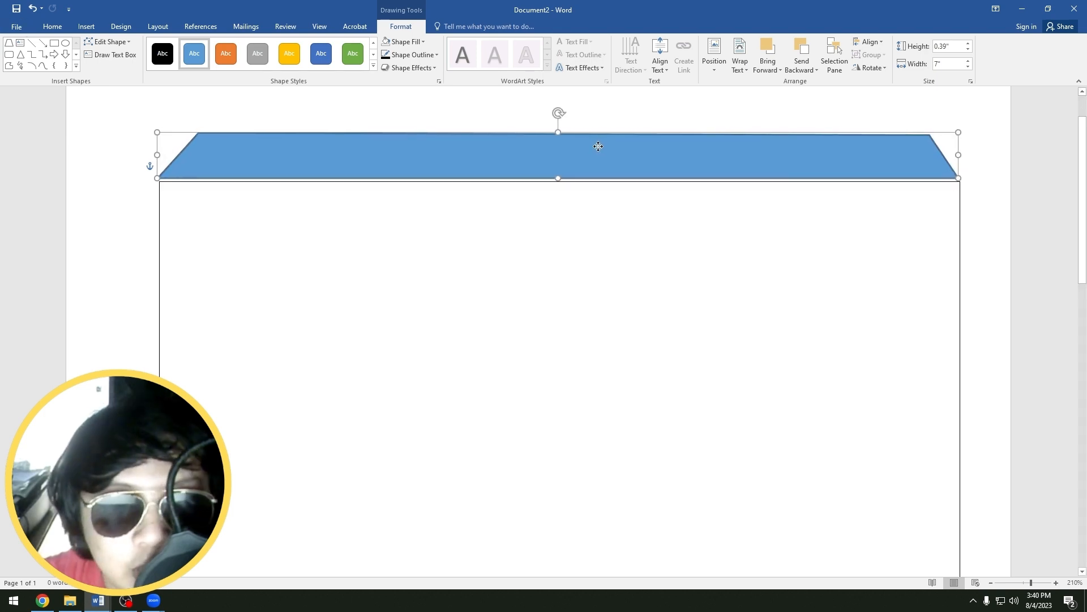
# - Remove the trapezoid's fill and give it a thin black outline
pyautogui.click(411, 48)
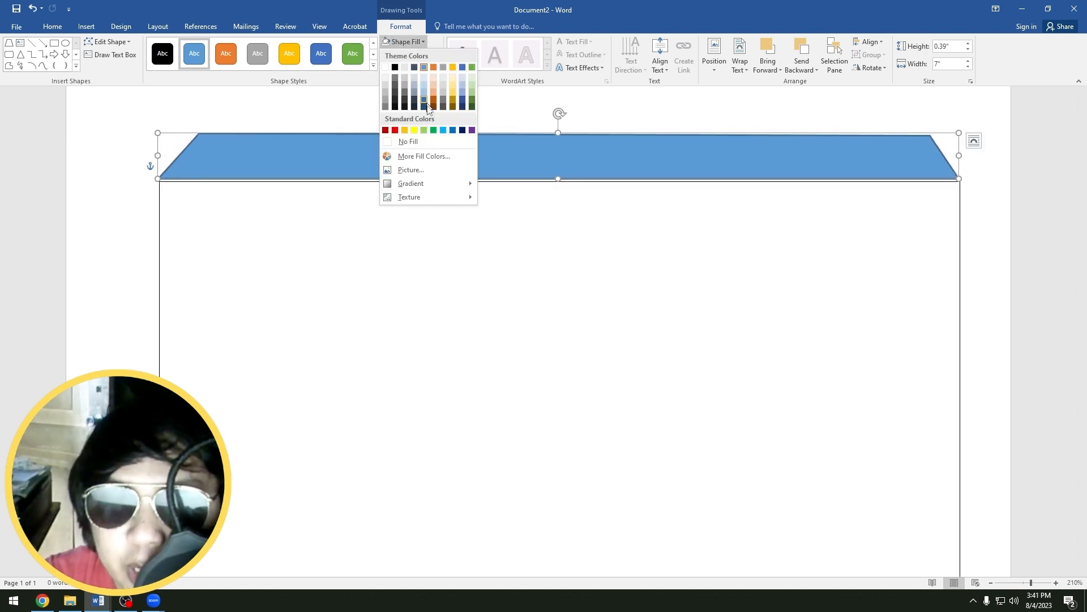
pyautogui.click(432, 142)
pyautogui.click(413, 54)
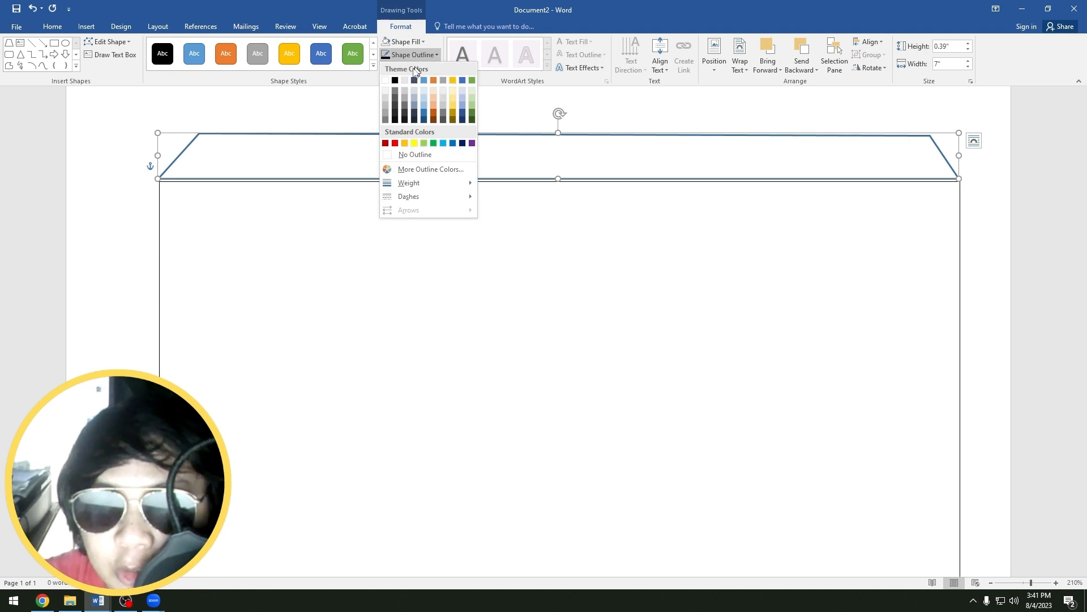
pyautogui.click(394, 80)
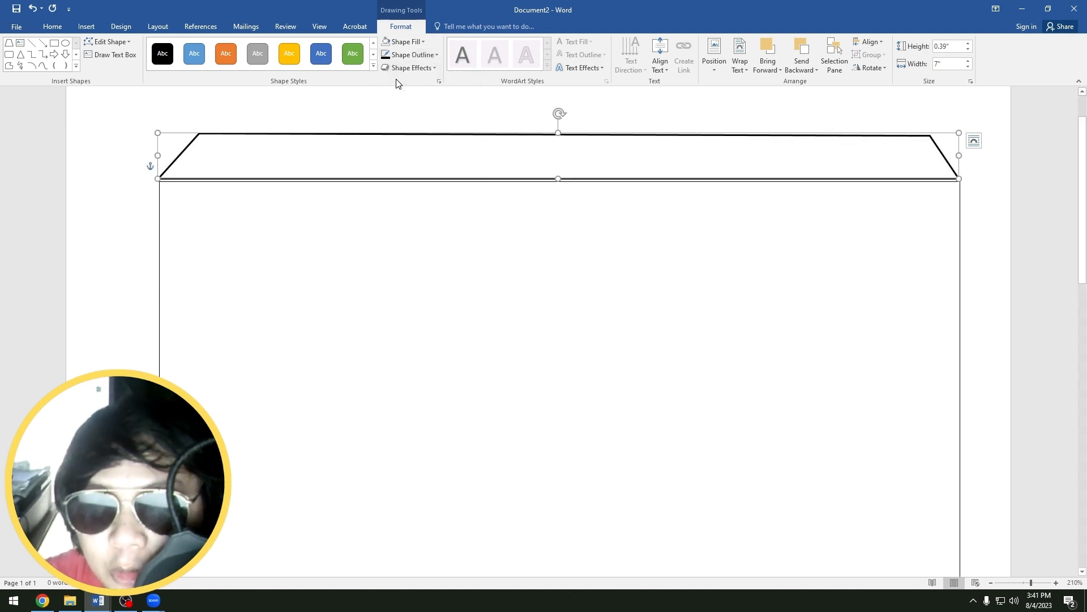
pyautogui.click(413, 55)
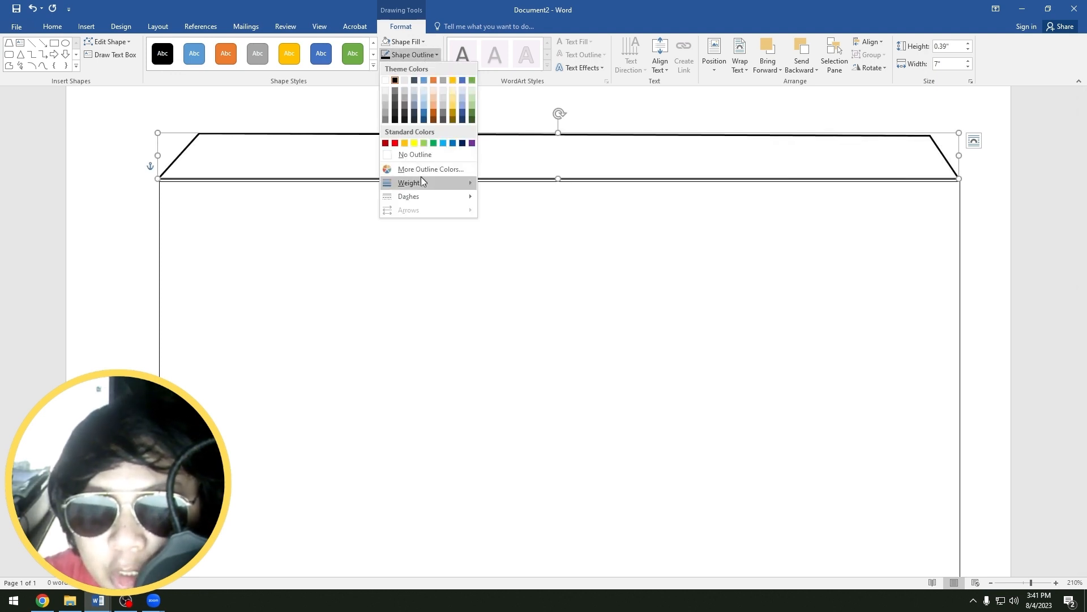
pyautogui.moveTo(431, 182)
pyautogui.click(515, 184)
pyautogui.click(641, 205)
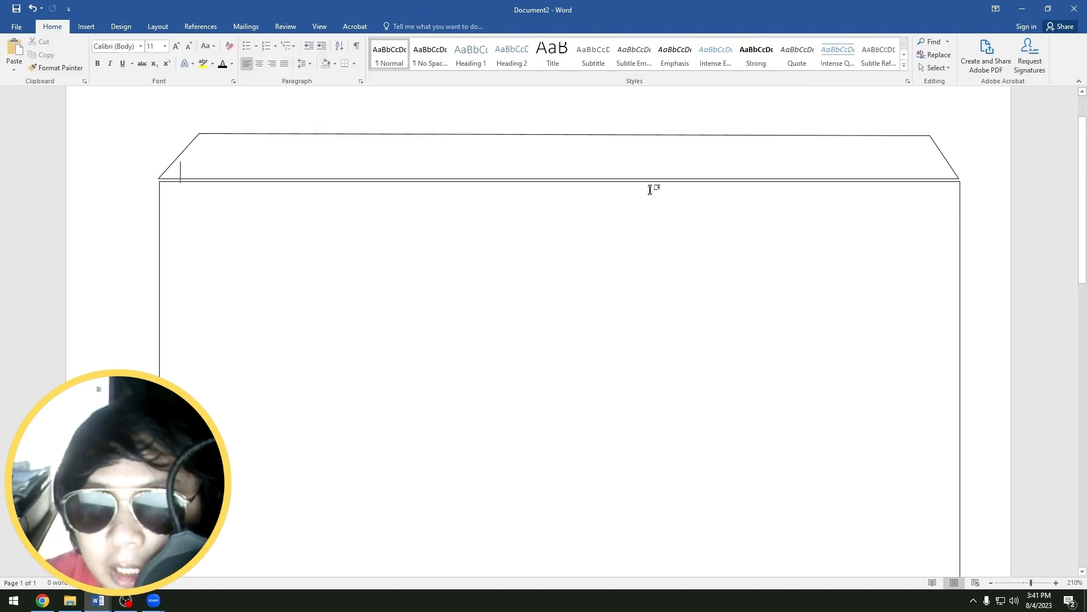
# - Seat the trapezoid on the upper rectangle's top edge and edit its top-right point so the flap's top edge is level
pyautogui.moveTo(662, 136); pyautogui.dragTo(665, 137)
pyautogui.click(768, 144)
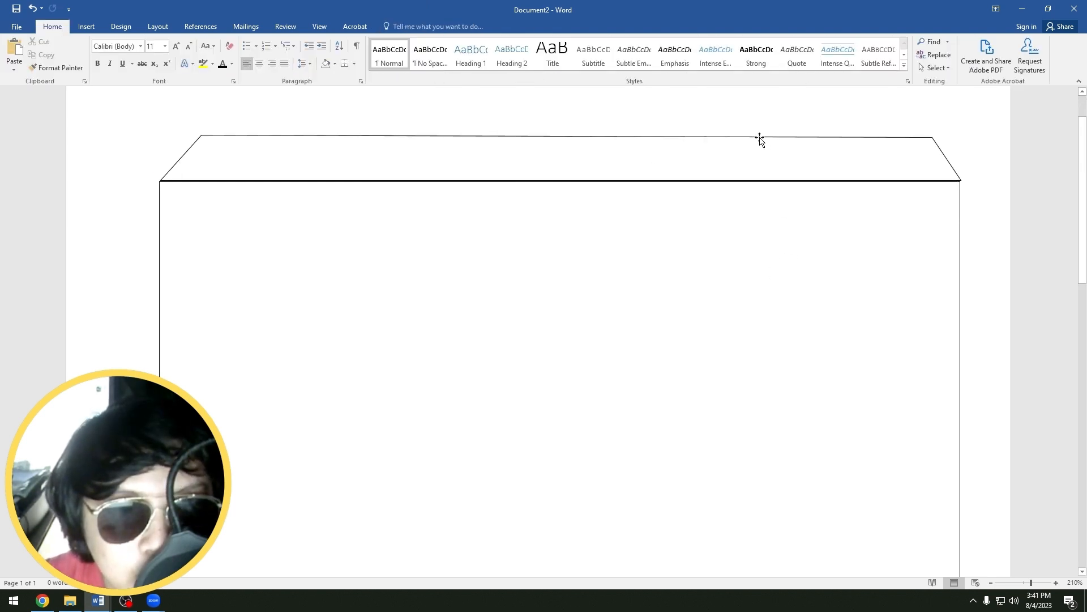
pyautogui.click(760, 139)
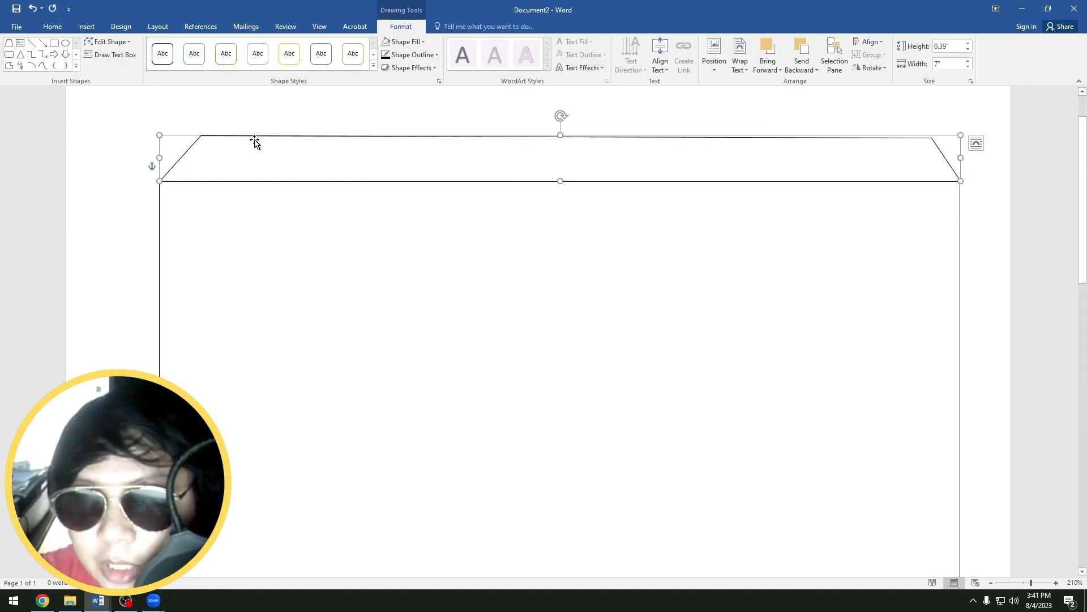
pyautogui.rightClick(915, 136)
pyautogui.click(943, 215)
pyautogui.moveTo(932, 135); pyautogui.dragTo(935, 135)
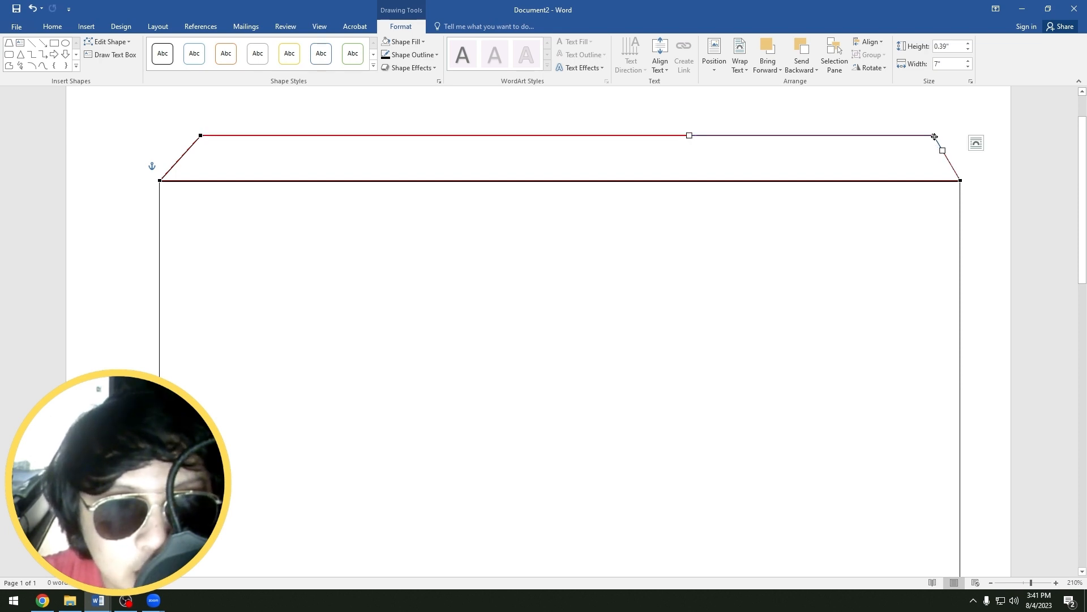
pyautogui.click(884, 164)
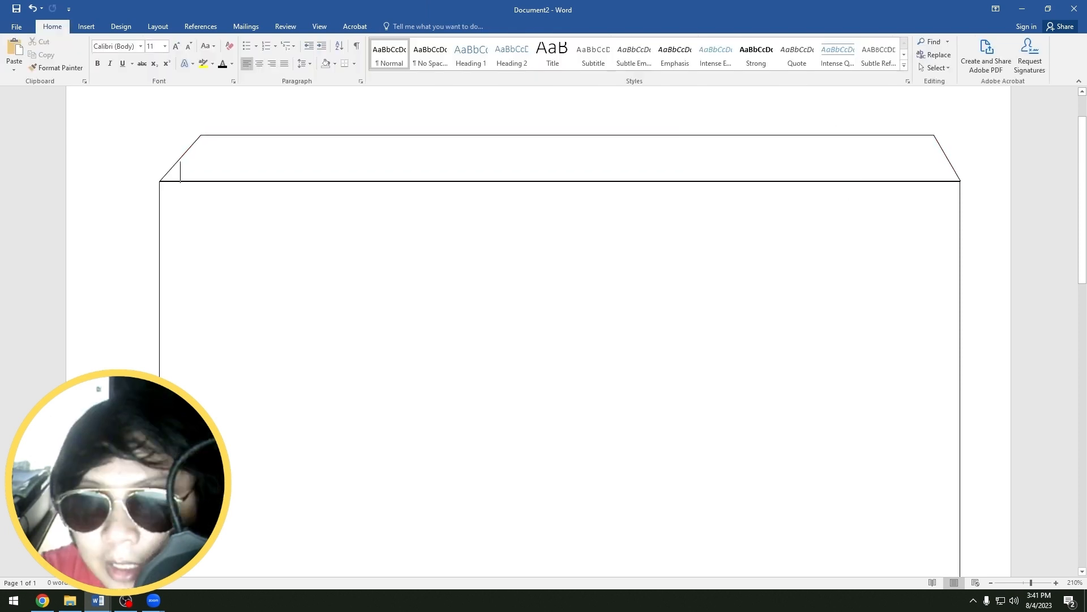
# - Set the trapezoid flap's text wrapping to Behind Text
pyautogui.press('alt')
pyautogui.press('alt')
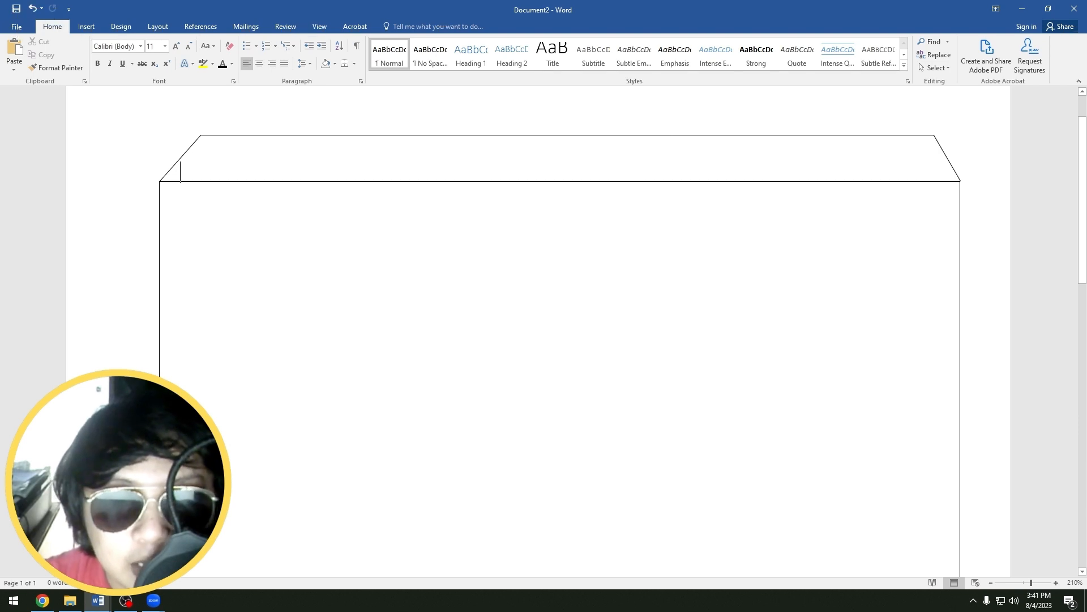
pyautogui.click(668, 137)
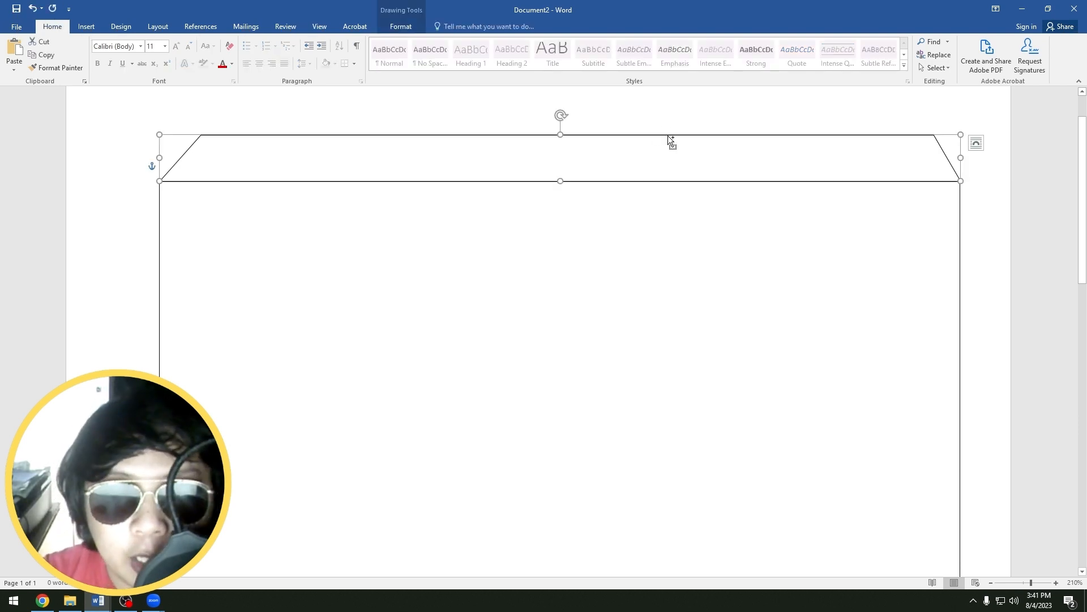
pyautogui.click(975, 142)
pyautogui.click(1038, 240)
pyautogui.click(693, 204)
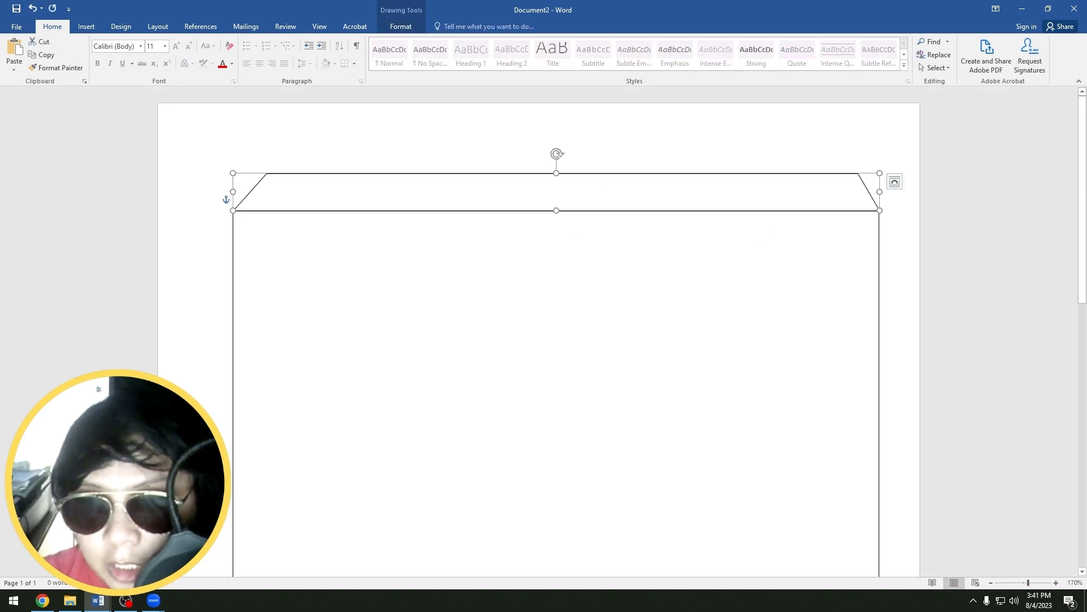
# - Paste a copy of the trapezoid, rotate it upright and place it along the upper rectangle's left edge
pyautogui.hotkey('ctrl', 'v')
pyautogui.moveTo(528, 281); pyautogui.dragTo(525, 300)
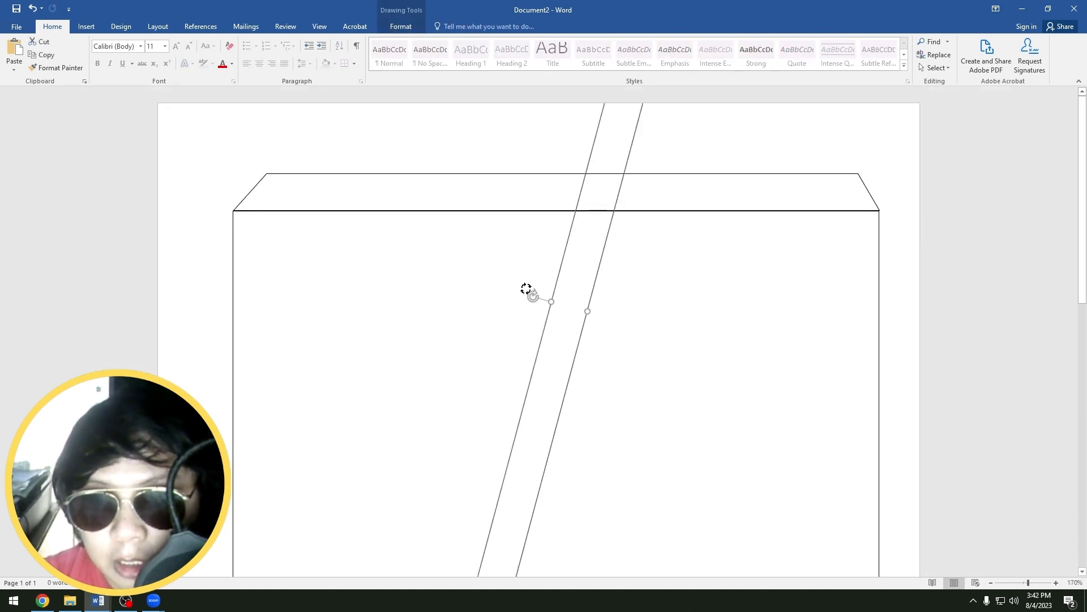
pyautogui.press('alt')
pyautogui.scroll(-4, 524, 301)
pyautogui.scroll(-6, 541, 226)
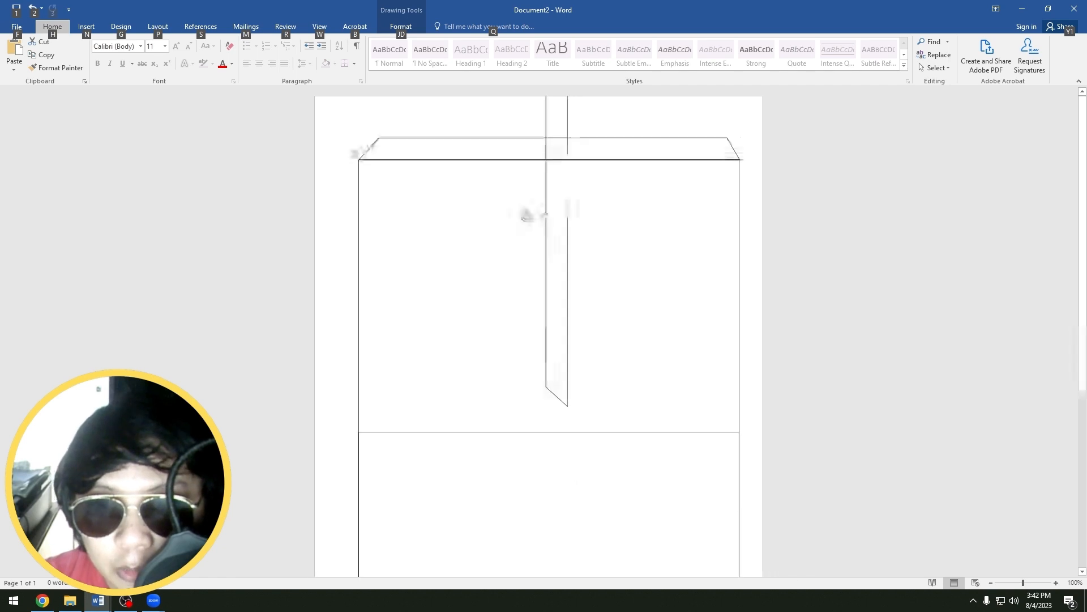
pyautogui.moveTo(541, 214)
pyautogui.mouseDown()
pyautogui.moveTo(396, 269)
pyautogui.moveTo(394, 297)
pyautogui.moveTo(398, 281)
pyautogui.mouseUp()
# - Shorten the vertical flap to the upper rectangle's height and align it with that rectangle's left edge
pyautogui.click(403, 27)
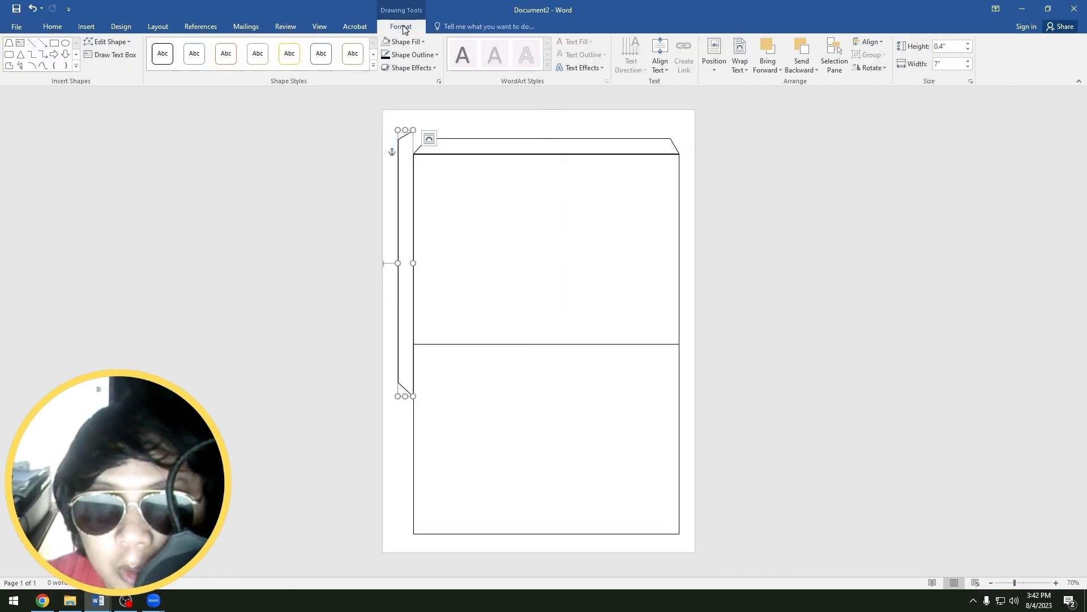
pyautogui.click(969, 60)
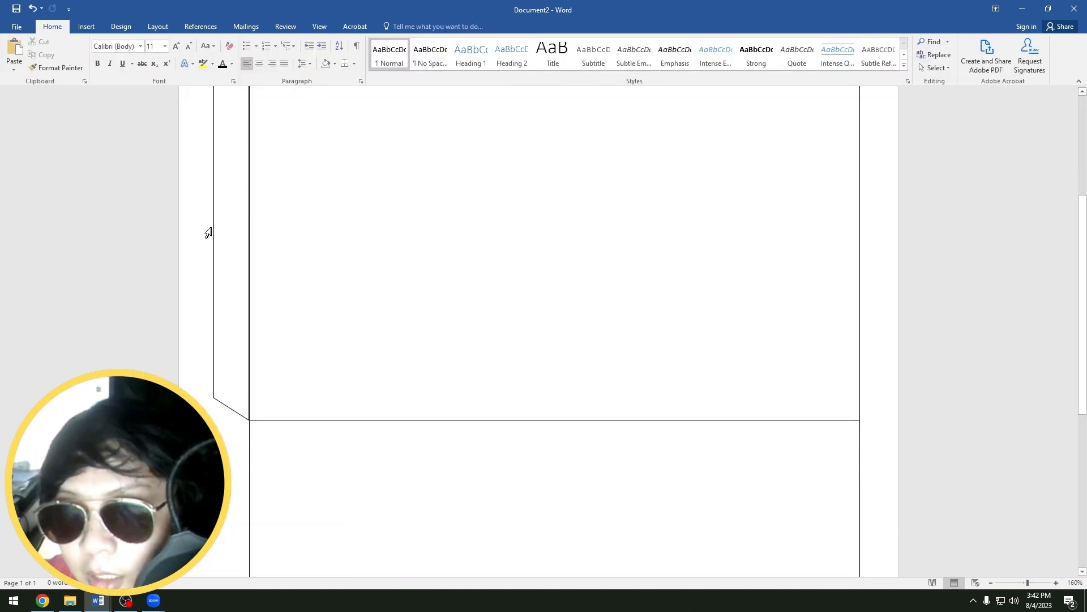
pyautogui.click(215, 227)
pyautogui.scroll(4, 215, 227)
pyautogui.click(334, 167)
# - Insert the Stylish Delicate Green Watercolor Plant Leaf Background picture from the bg folder
pyautogui.scroll(-6, 334, 167)
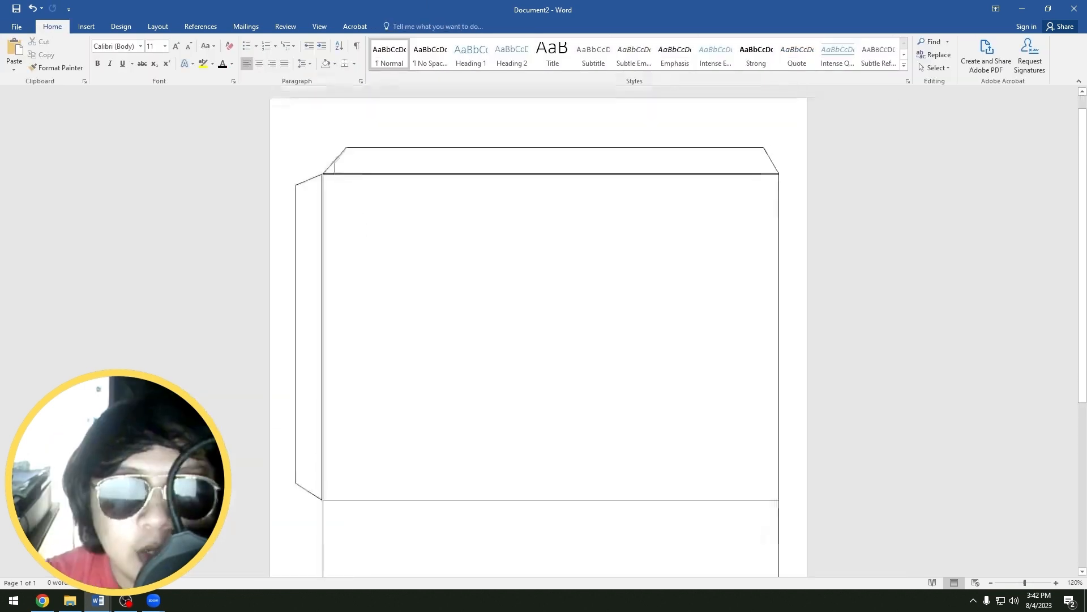
pyautogui.scroll(-2, 802, 225)
pyautogui.scroll(2, 779, 219)
pyautogui.scroll(-2, 780, 219)
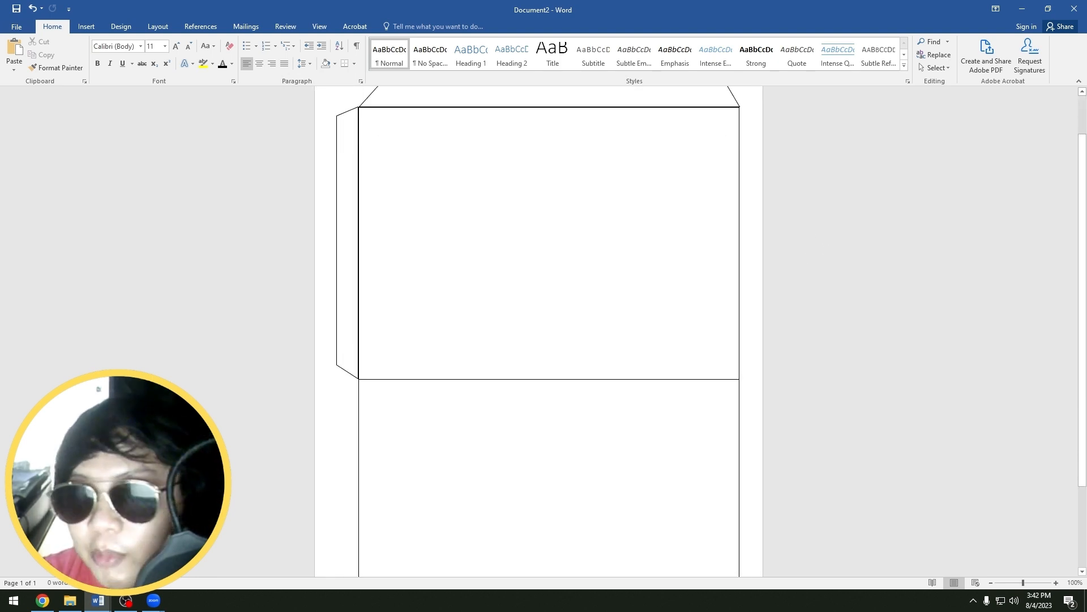
pyautogui.scroll(-4, 538, 332)
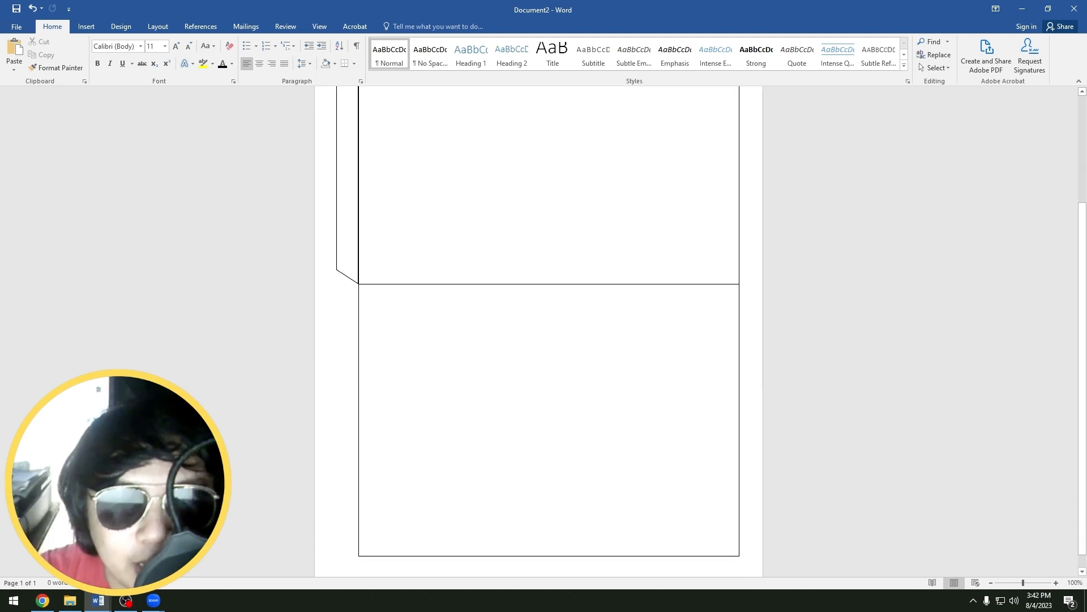
pyautogui.click(86, 26)
pyautogui.click(126, 57)
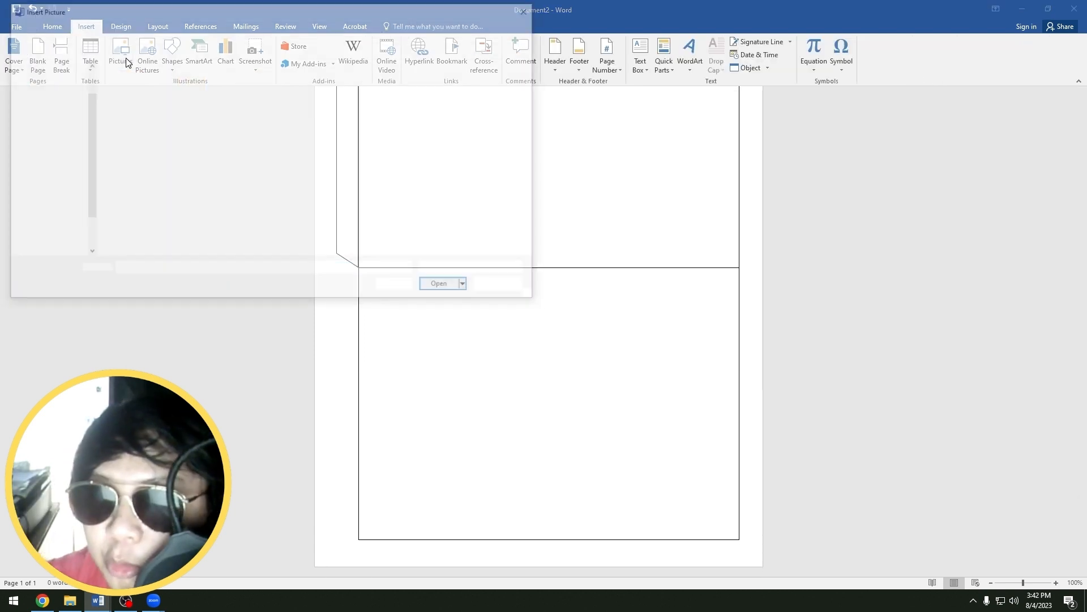
pyautogui.doubleClick(142, 101)
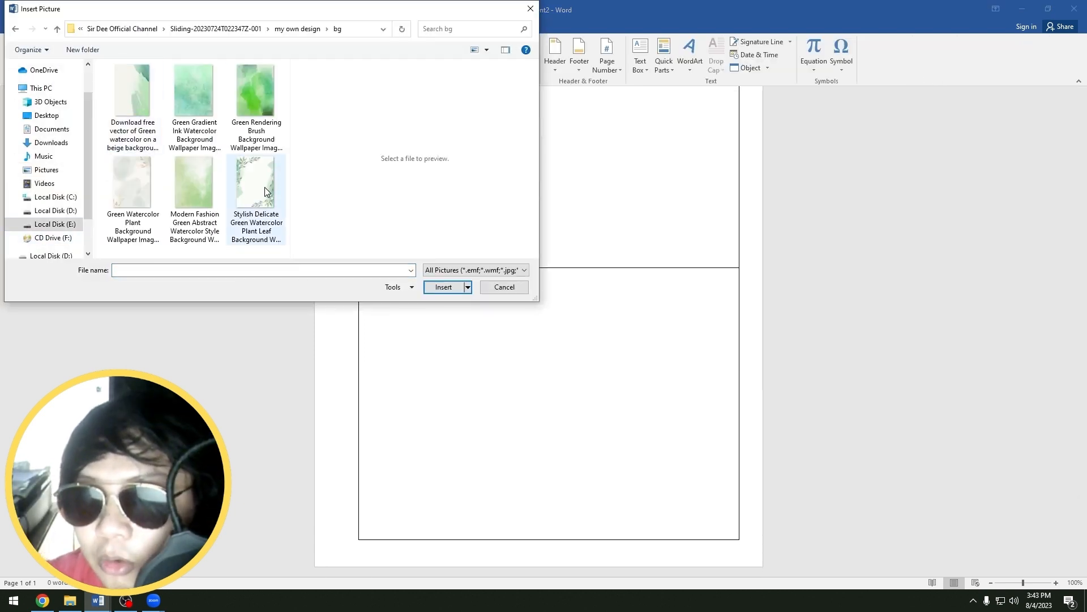
pyautogui.click(264, 187)
pyautogui.click(176, 185)
pyautogui.click(132, 183)
pyautogui.click(189, 93)
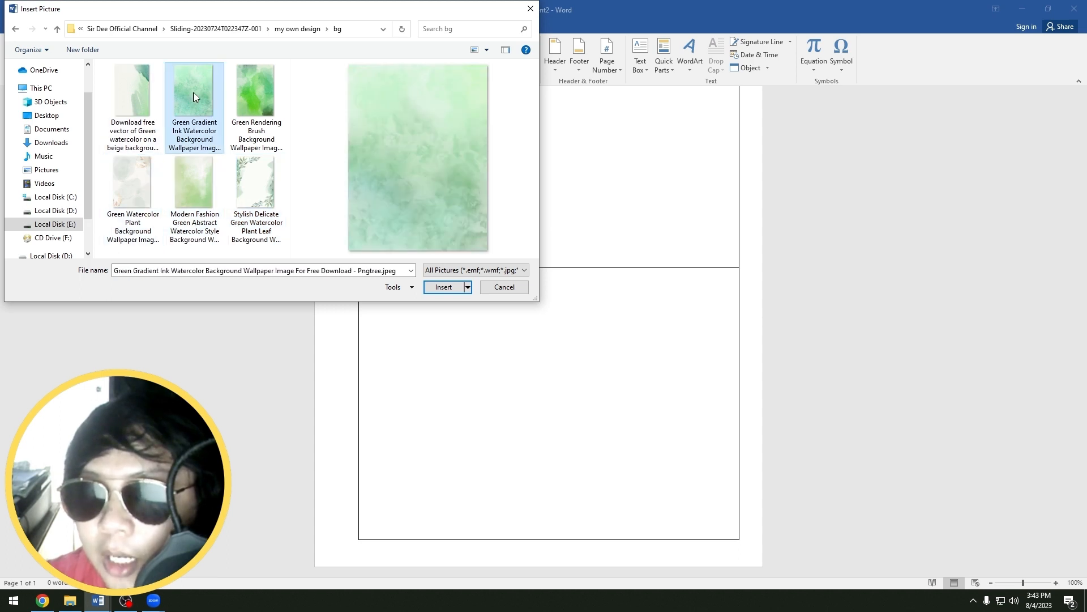
pyautogui.click(263, 187)
pyautogui.click(459, 287)
# - Set the leaf background picture's text wrapping to Behind Text and move it over the envelope outline
pyautogui.click(657, 180)
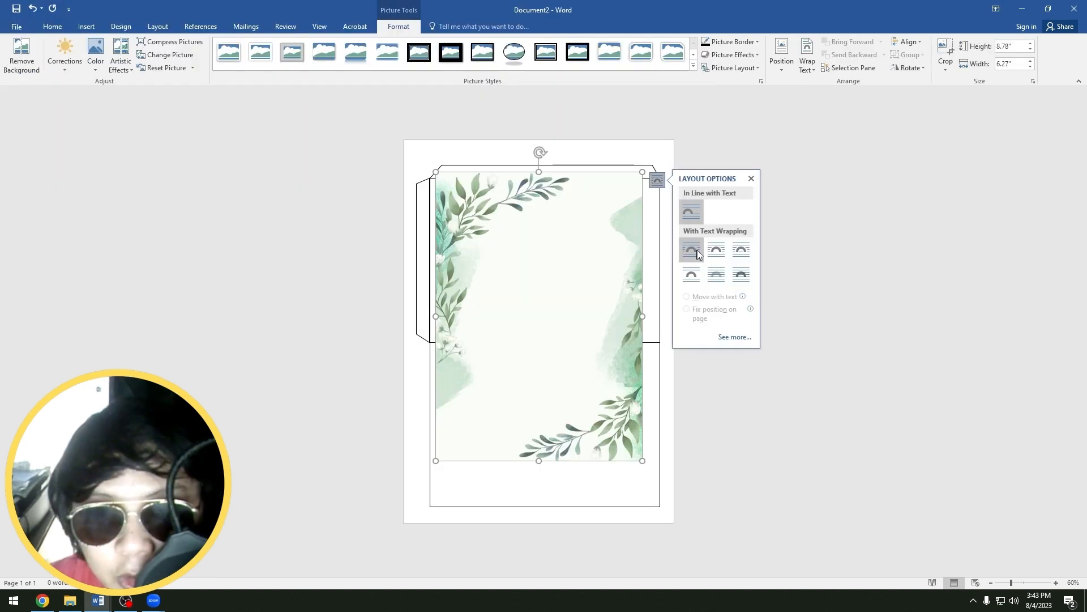
pyautogui.click(718, 277)
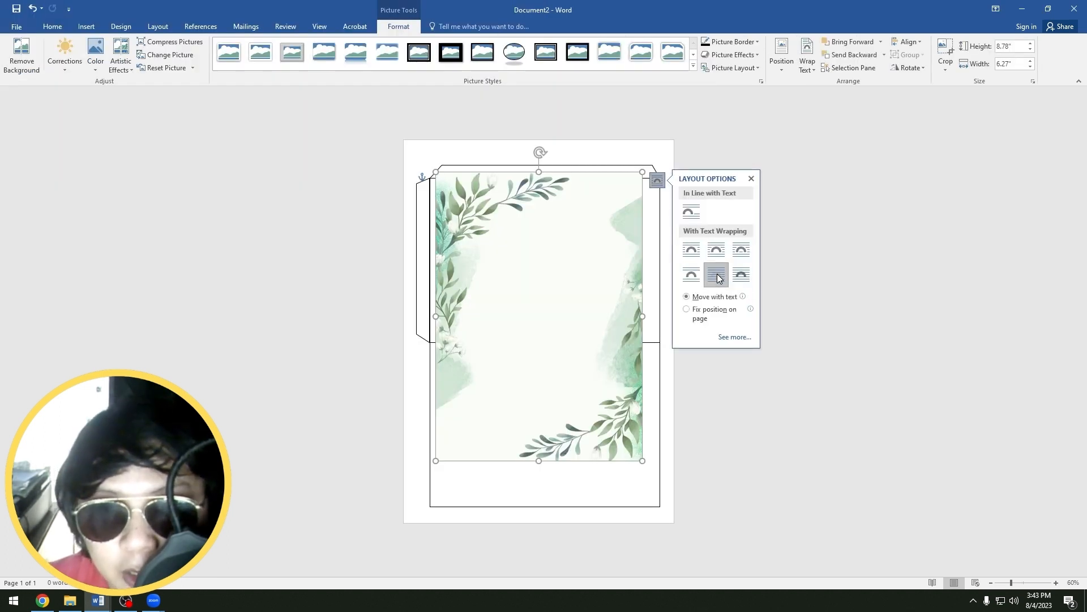
pyautogui.moveTo(563, 279)
pyautogui.mouseDown()
pyautogui.moveTo(580, 311)
pyautogui.moveTo(568, 298)
pyautogui.mouseUp()
pyautogui.scroll(1, 559, 291)
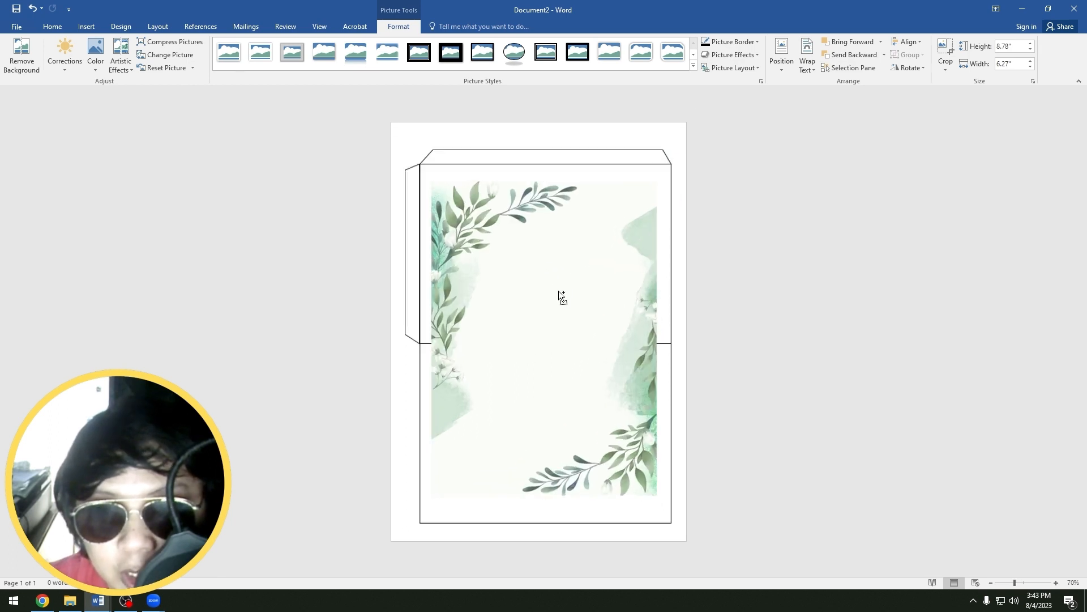
# - Rotate the leaf background to landscape and resize it to fill the lower rectangle
pyautogui.moveTo(546, 151); pyautogui.dragTo(673, 368)
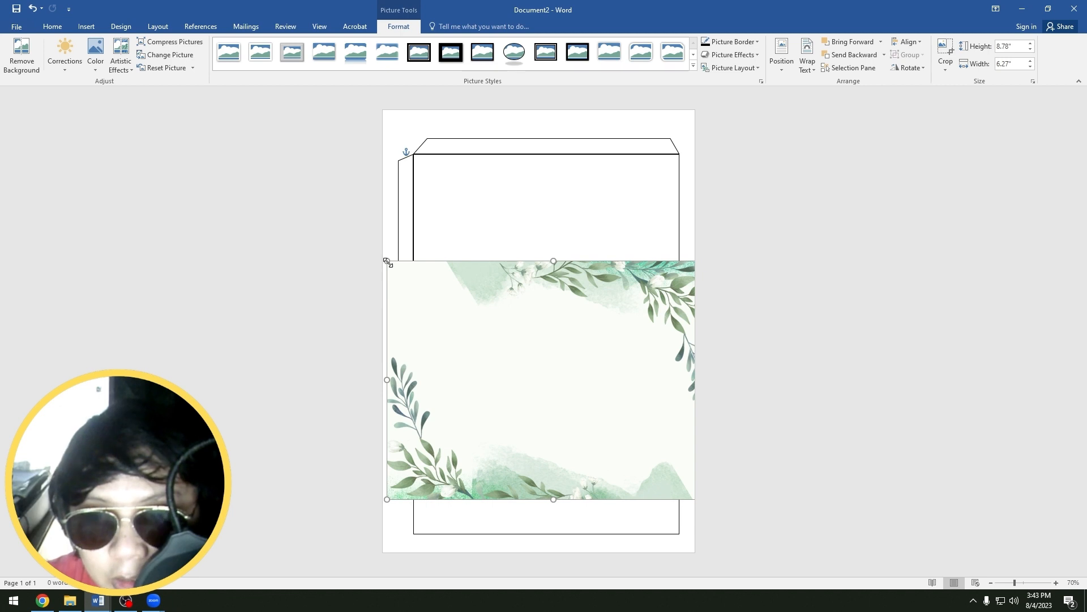
pyautogui.moveTo(388, 262); pyautogui.dragTo(470, 321)
pyautogui.scroll(5, 589, 317)
pyautogui.moveTo(595, 298); pyautogui.dragTo(500, 341)
pyautogui.moveTo(755, 516); pyautogui.dragTo(778, 532)
pyautogui.scroll(-2, 701, 372)
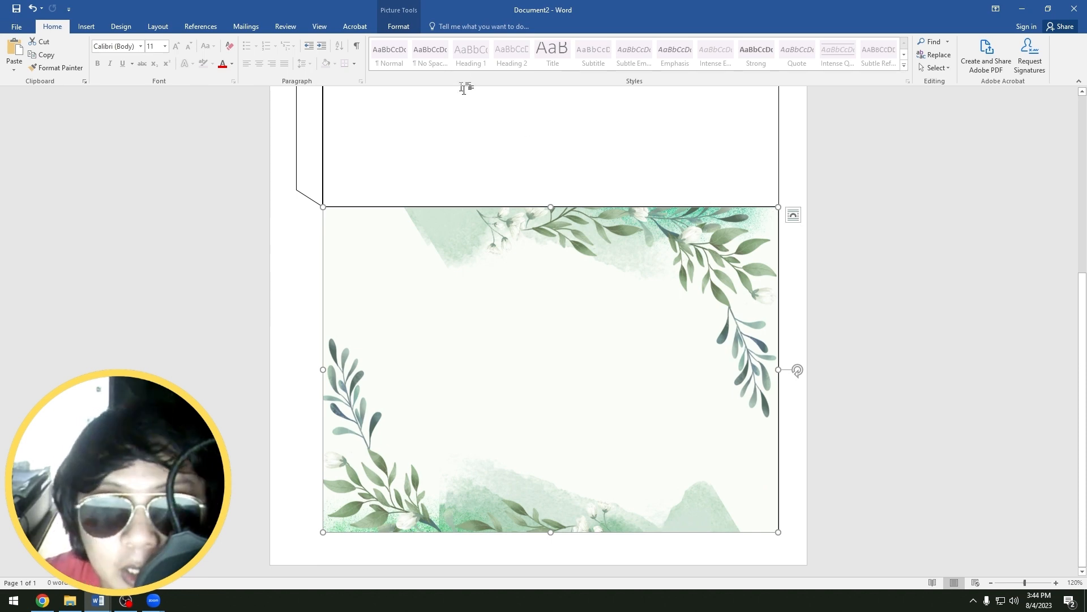
pyautogui.hotkey('ctrl', 'v')
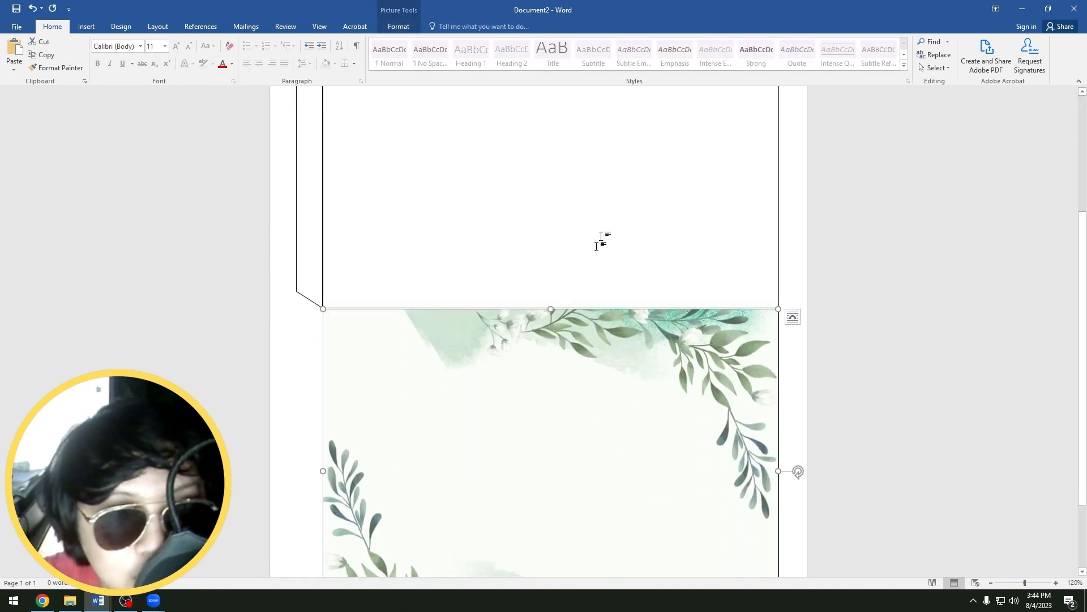
# - Set the leaf background picture's height to 7 inches
pyautogui.click(399, 26)
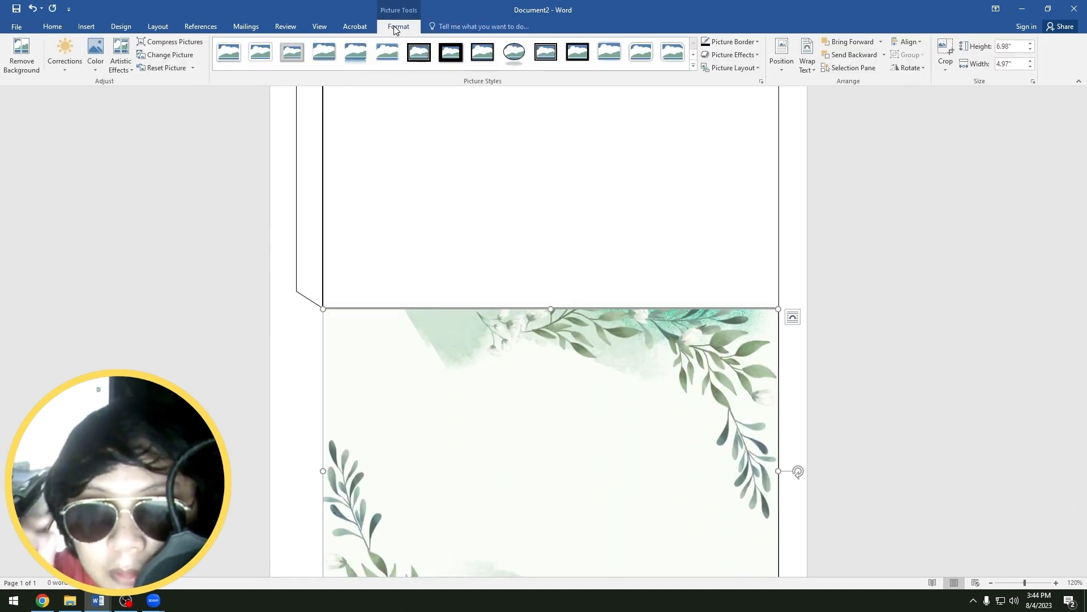
pyautogui.click(1031, 43)
pyautogui.click(1031, 51)
pyautogui.scroll(-3, 846, 229)
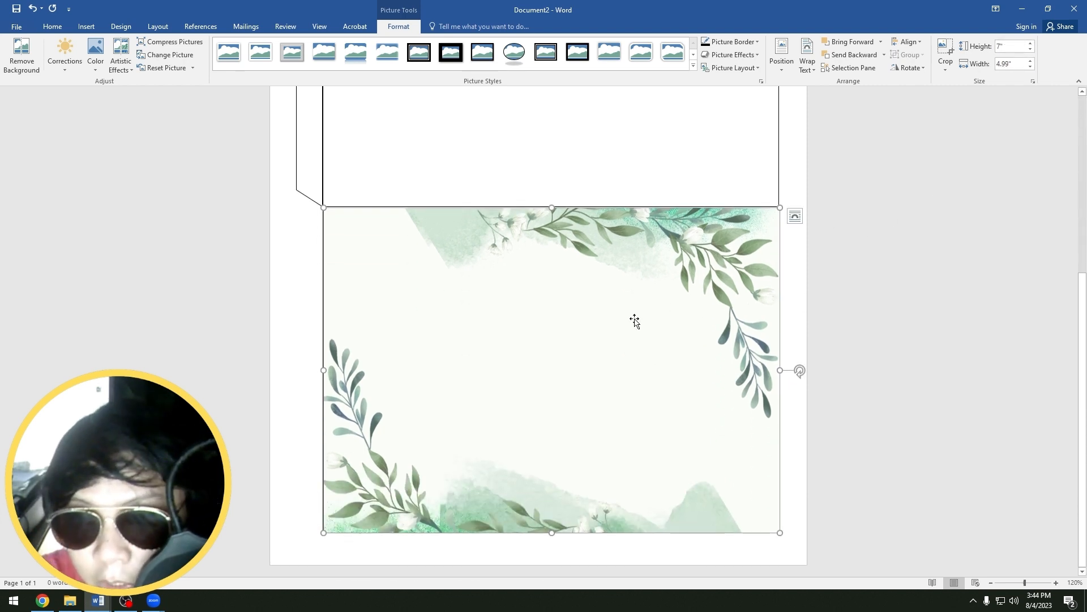
# - Paste a copy of the leaf background, turn it upside down and fit it over the upper rectangle
pyautogui.click(582, 349)
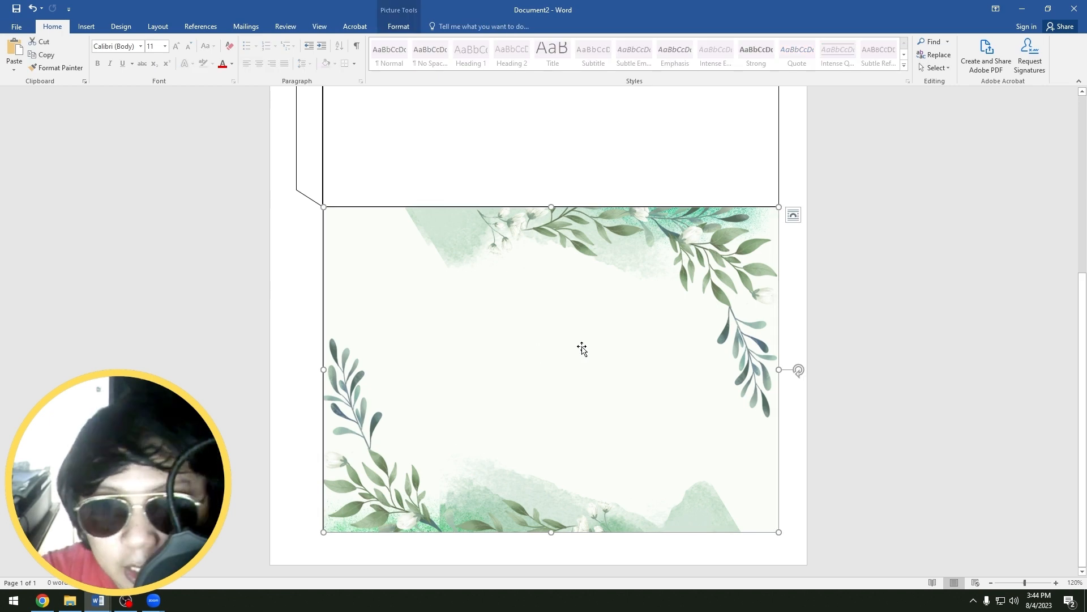
pyautogui.scroll(-6, 580, 330)
pyautogui.click(576, 318)
pyautogui.hotkey('ctrl', 'v')
pyautogui.moveTo(587, 303); pyautogui.dragTo(611, 250)
pyautogui.moveTo(664, 254); pyautogui.dragTo(464, 244)
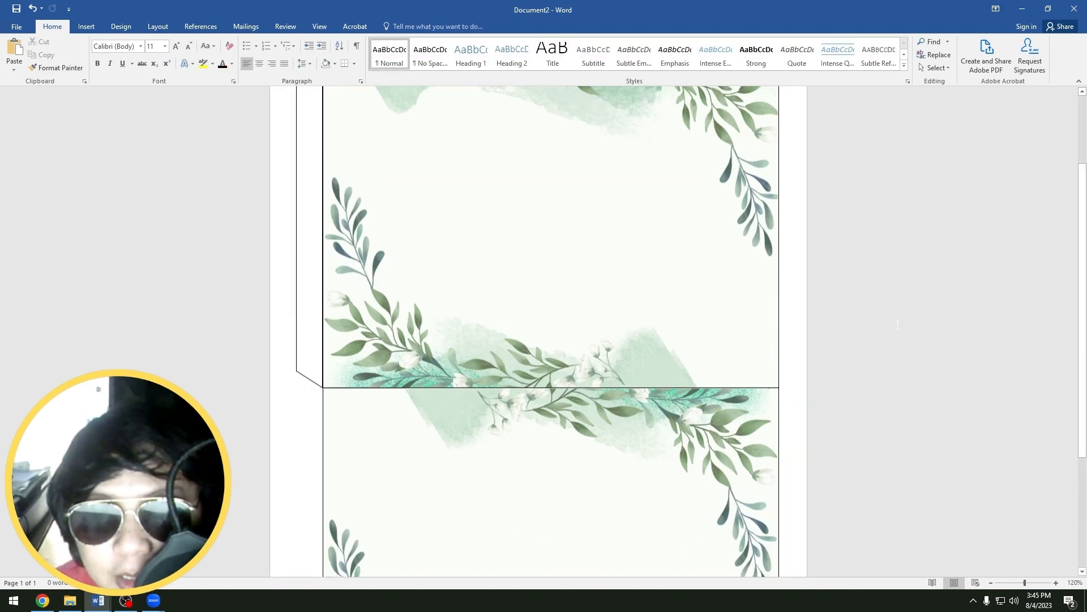
# - Insert the white flower picture Untitled design (1).png from the flowers and leaves folder
pyautogui.scroll(-3, 895, 325)
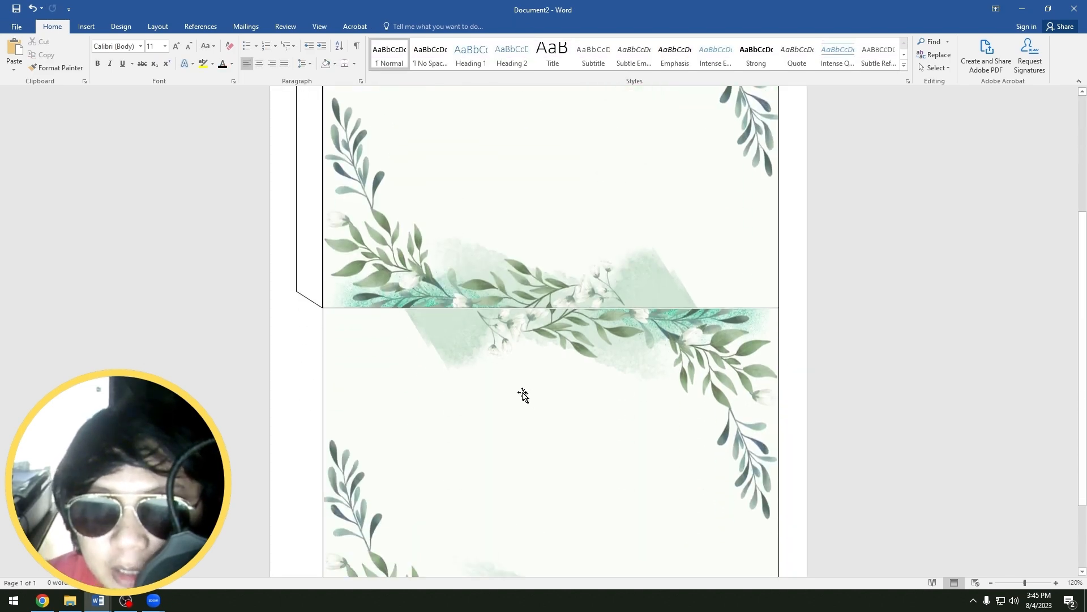
pyautogui.scroll(-3, 530, 397)
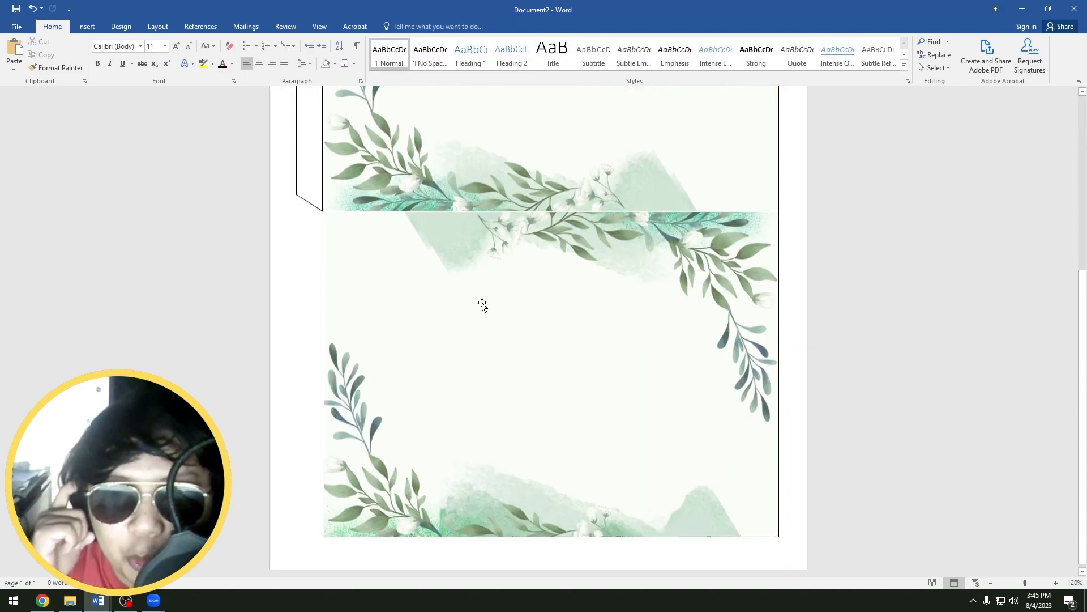
pyautogui.click(86, 26)
pyautogui.click(113, 61)
pyautogui.click(298, 29)
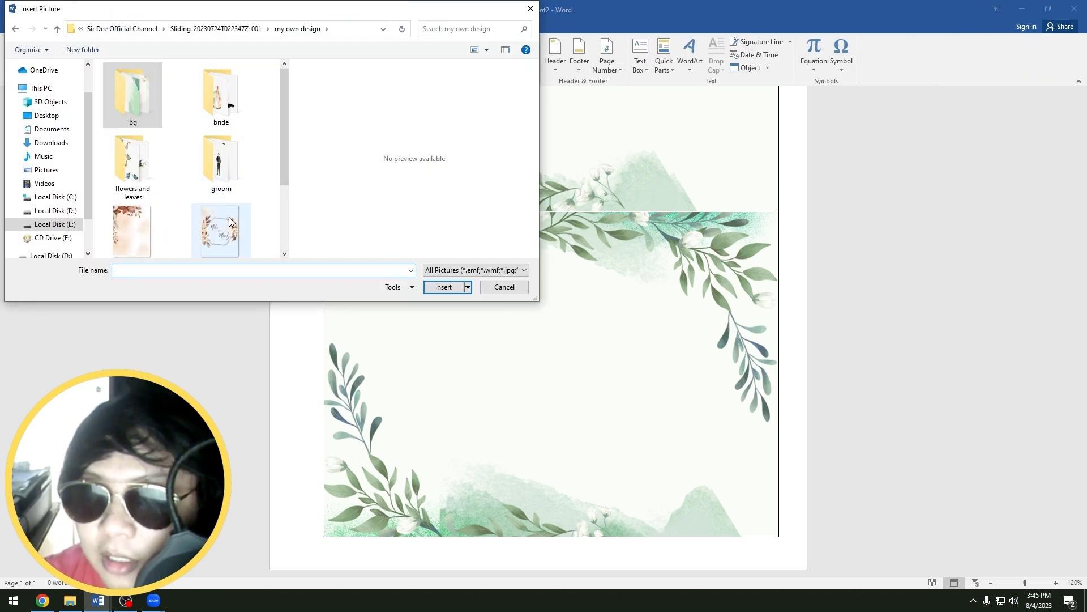
pyautogui.click(129, 159)
pyautogui.doubleClick(129, 160)
pyautogui.click(134, 99)
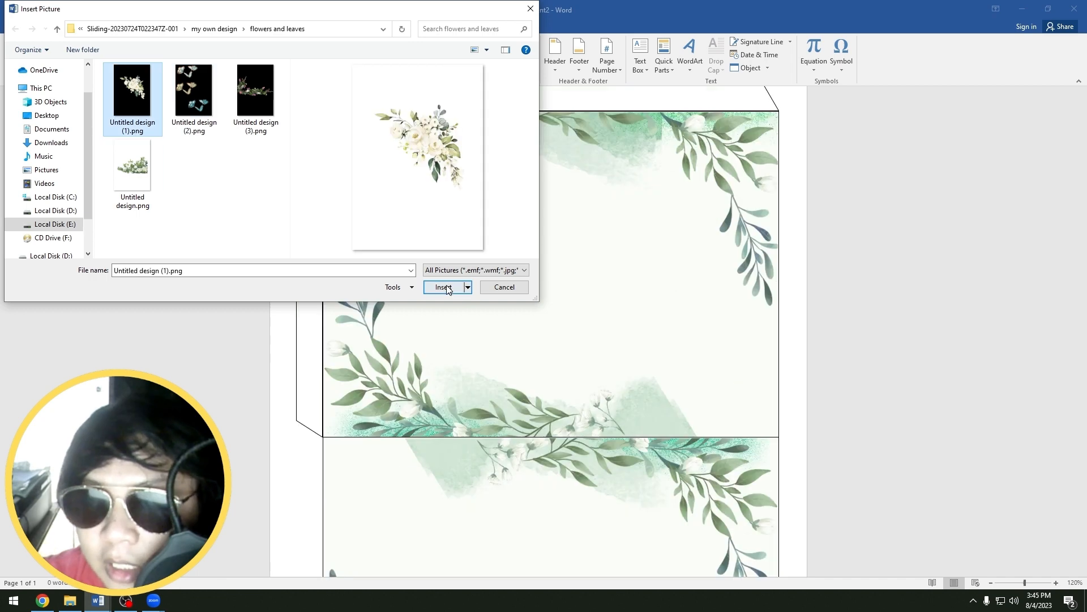
pyautogui.click(444, 286)
# - Set the flower picture's wrapping to Behind Text, shrink it to about 4.29 x 3.04 inches and move it near the upper rectangle's top-right corner
pyautogui.scroll(-3, 602, 269)
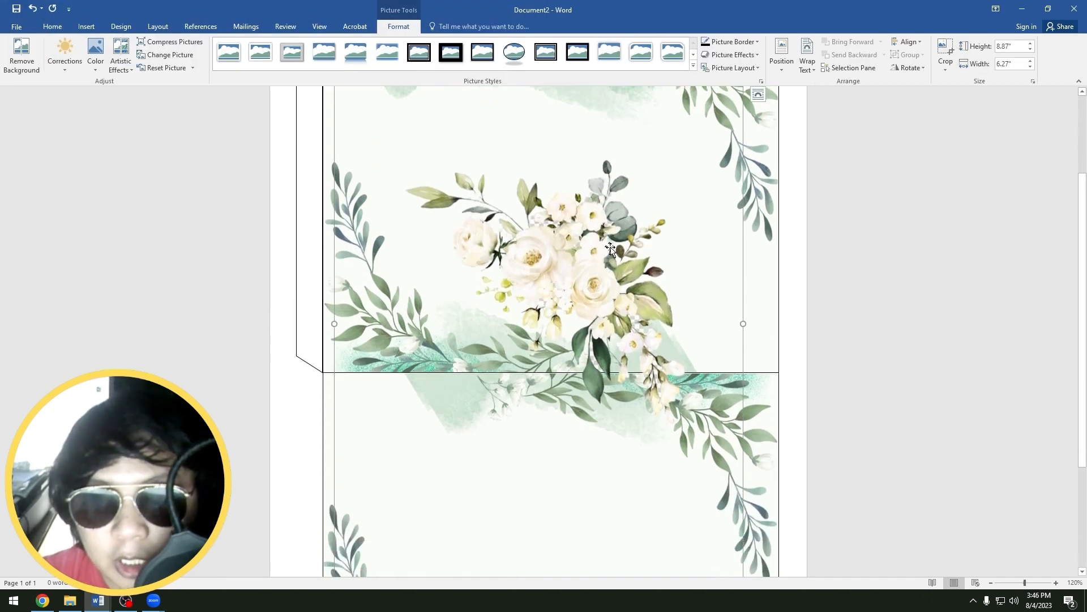
pyautogui.scroll(3, 636, 279)
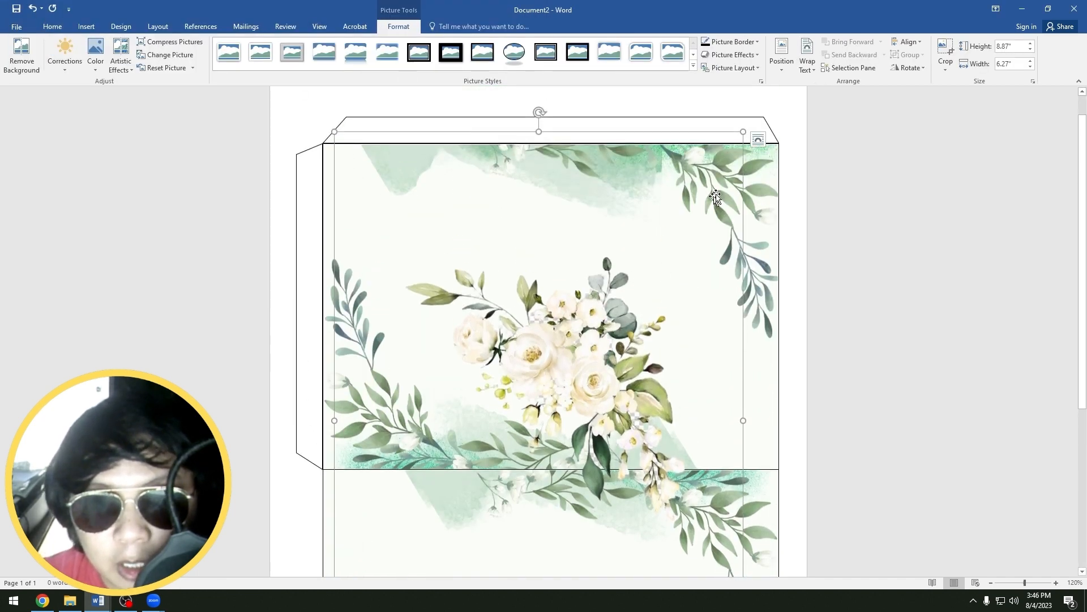
pyautogui.click(758, 139)
pyautogui.click(816, 234)
pyautogui.moveTo(743, 132); pyautogui.dragTo(729, 222)
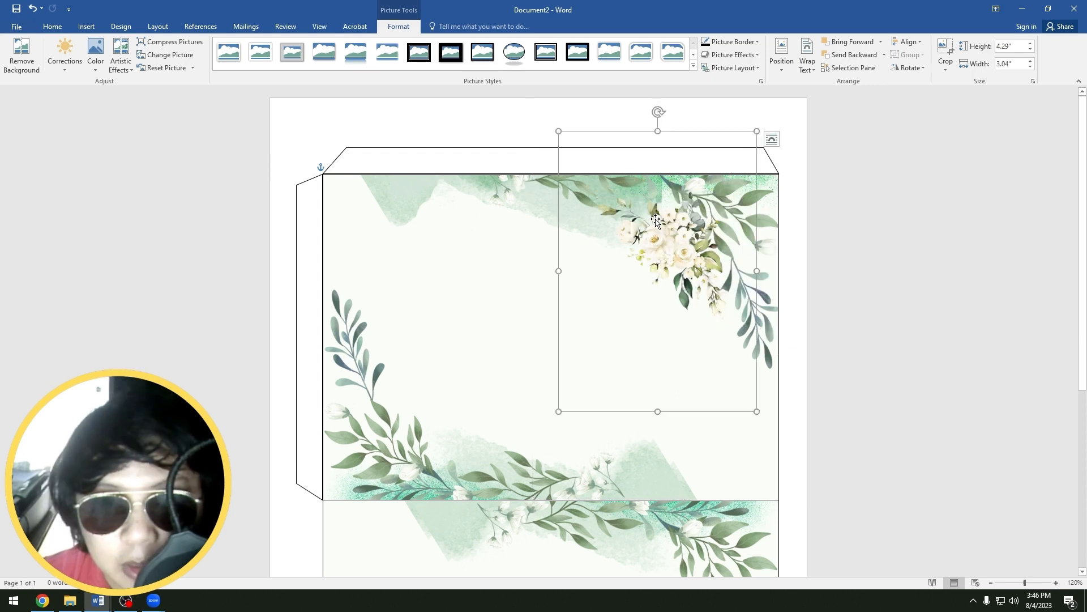
# - Crop the empty areas above and below the flower cluster
pyautogui.rightClick(655, 218)
pyautogui.click(689, 192)
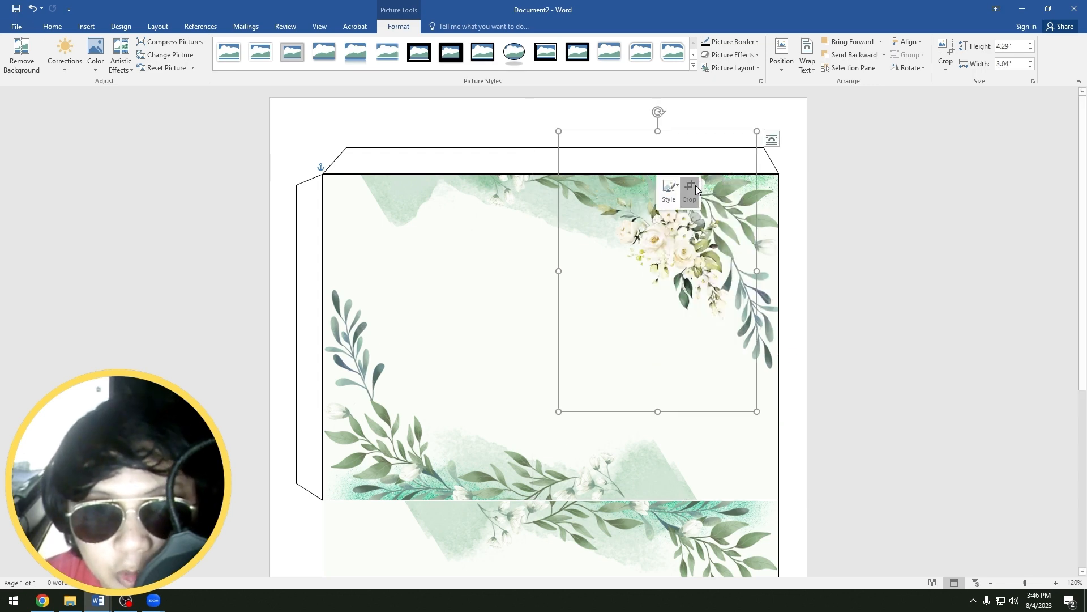
pyautogui.moveTo(658, 409); pyautogui.dragTo(664, 328)
pyautogui.moveTo(659, 136); pyautogui.dragTo(659, 171)
pyautogui.click(804, 270)
# - Enlarge the flower picture to about 2.9 x 3.51 inches and seat the cluster in the upper rectangle's top-right corner
pyautogui.moveTo(669, 260); pyautogui.dragTo(716, 236)
pyautogui.moveTo(607, 306); pyautogui.dragTo(578, 330)
pyautogui.moveTo(719, 270); pyautogui.dragTo(727, 277)
pyautogui.click(711, 391)
pyautogui.scroll(-1, 711, 393)
pyautogui.moveTo(726, 202)
pyautogui.mouseDown()
pyautogui.moveTo(602, 269)
pyautogui.moveTo(729, 199)
pyautogui.mouseUp()
pyautogui.scroll(-2, 597, 316)
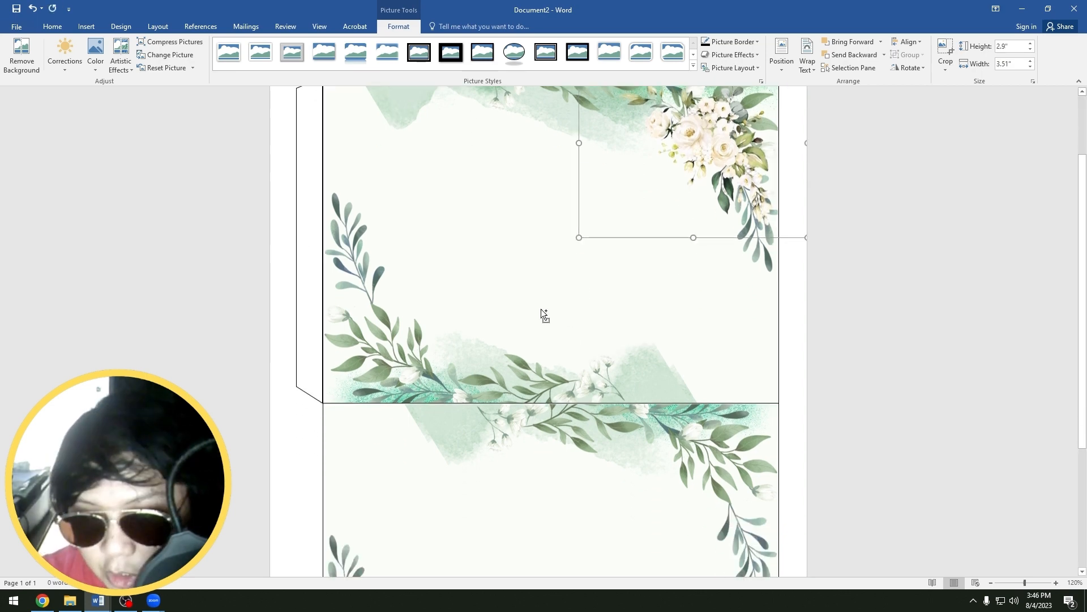
# - Paste a copy of the flower cluster, rotate it and place it in the lower rectangle's top-left corner
pyautogui.hotkey('ctrl', 'v')
pyautogui.moveTo(725, 160); pyautogui.dragTo(493, 352)
pyautogui.scroll(-4, 498, 272)
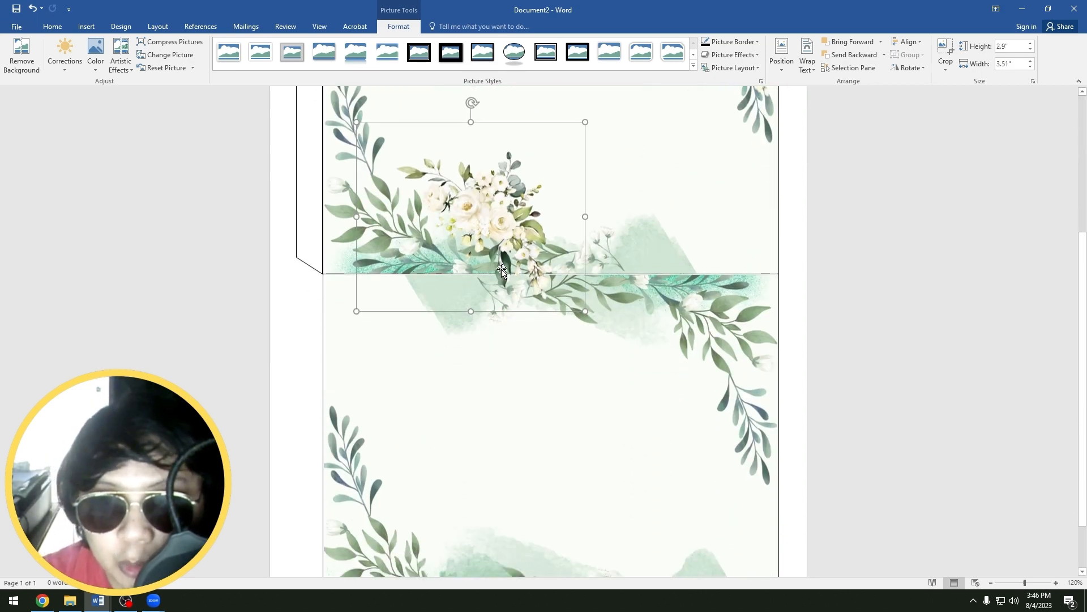
pyautogui.moveTo(503, 145); pyautogui.dragTo(463, 288)
pyautogui.moveTo(432, 246); pyautogui.dragTo(317, 359)
pyautogui.moveTo(438, 362); pyautogui.dragTo(398, 352)
pyautogui.scroll(-2, 396, 301)
pyautogui.moveTo(391, 259); pyautogui.dragTo(391, 445)
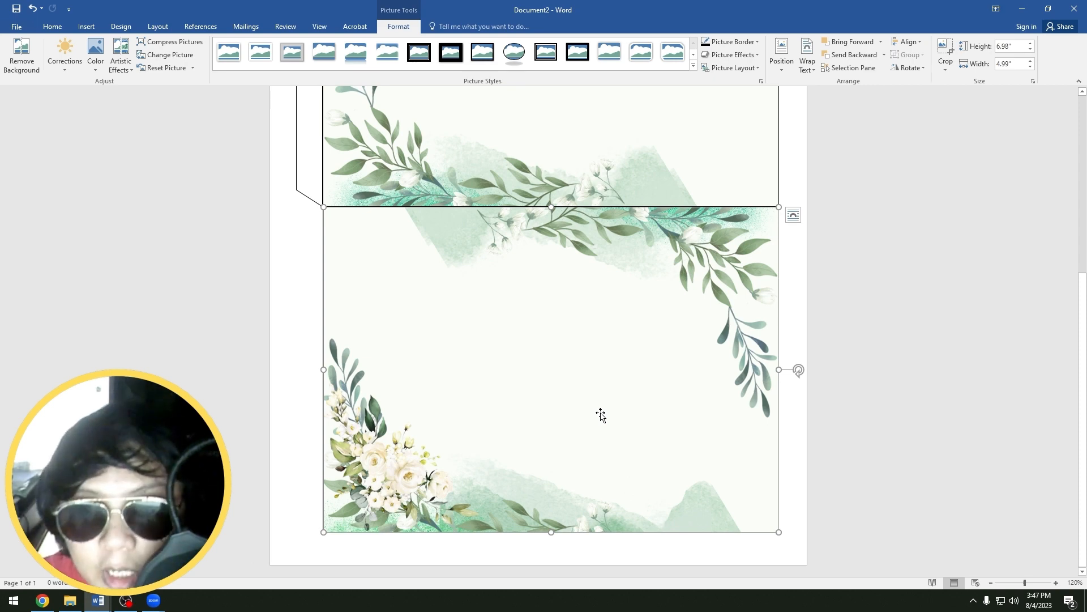
pyautogui.moveTo(400, 438); pyautogui.dragTo(408, 388)
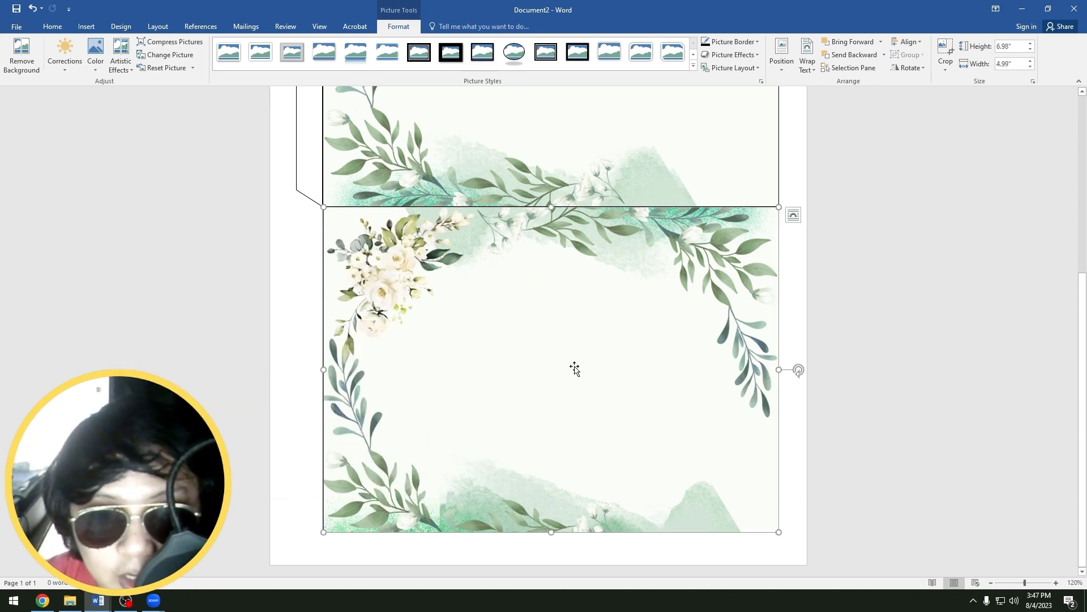
# - Insert the picture of the groom in a dark suit from the groom folder
pyautogui.click(96, 56)
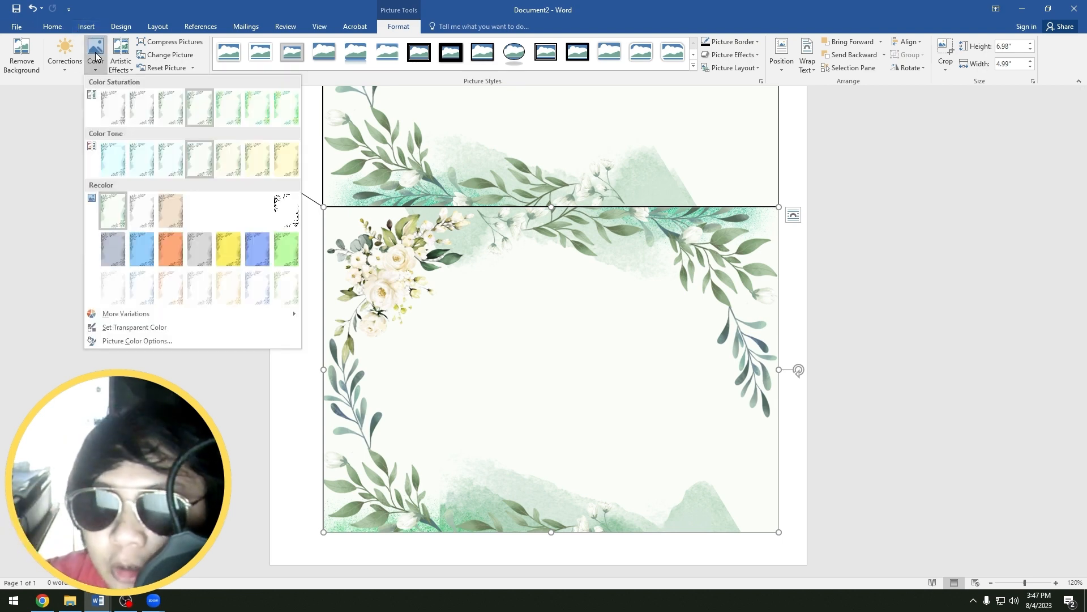
pyautogui.click(87, 26)
pyautogui.click(121, 54)
pyautogui.doubleClick(221, 157)
pyautogui.doubleClick(256, 101)
pyautogui.scroll(-6, 435, 227)
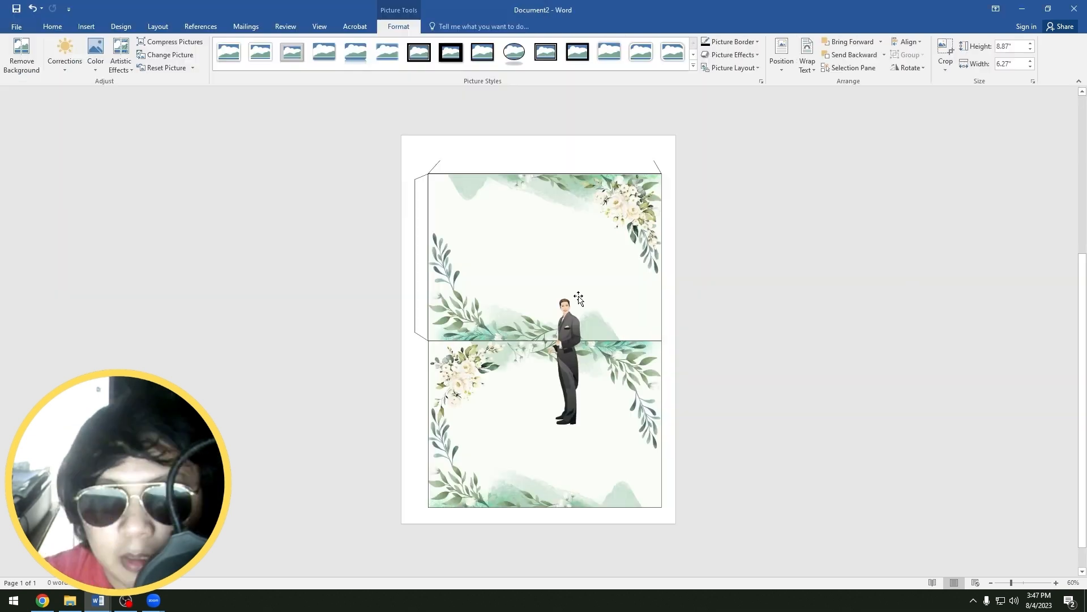
# - Shrink the groom picture and stand it in the lower rectangle's bottom-right corner
pyautogui.moveTo(435, 226); pyautogui.dragTo(452, 274)
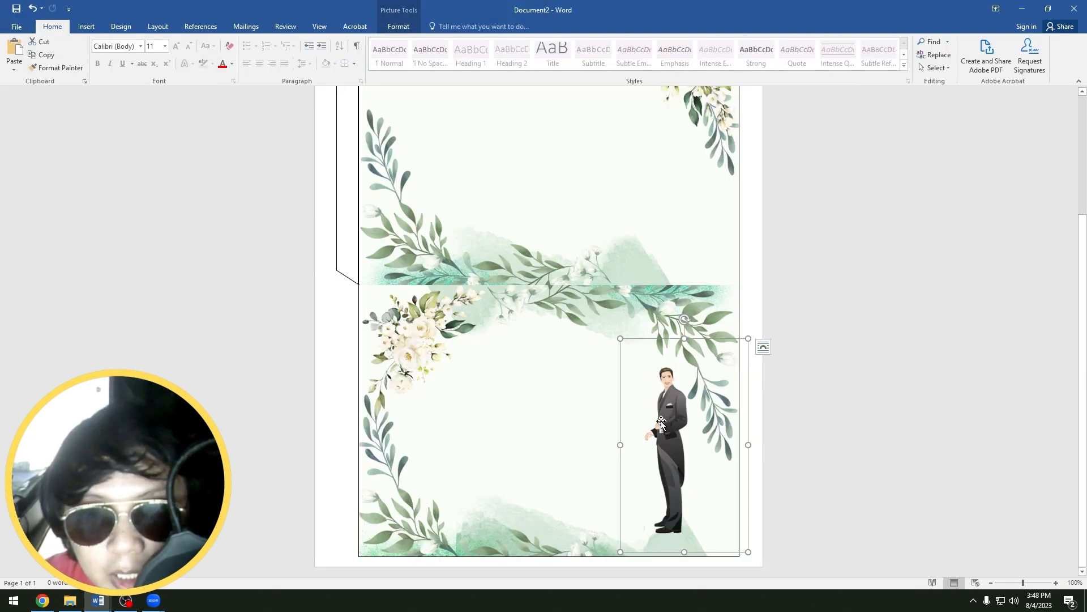
pyautogui.moveTo(662, 422); pyautogui.dragTo(711, 429)
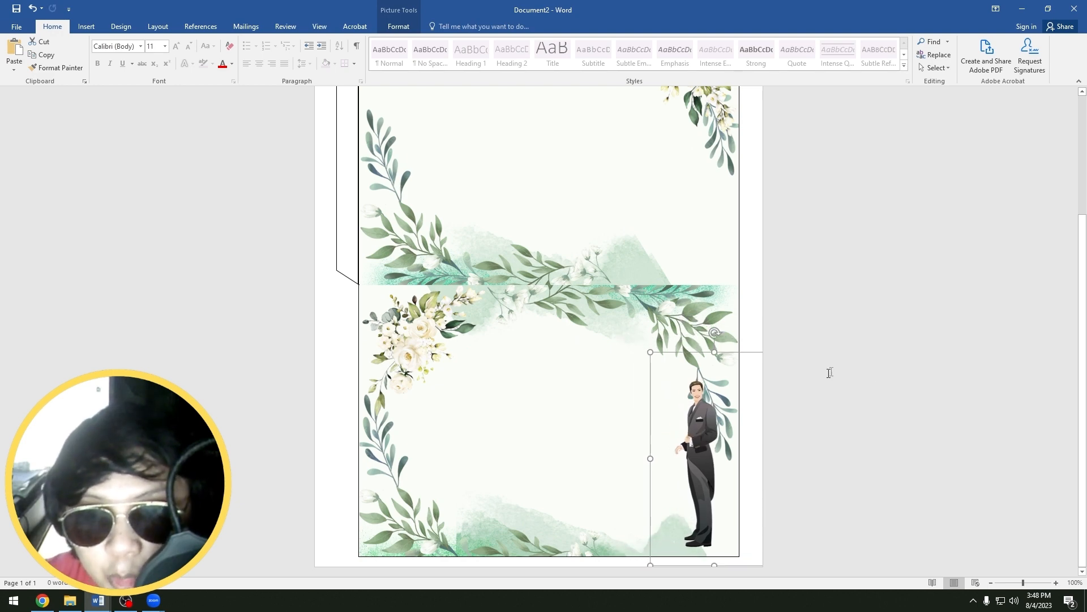
pyautogui.click(784, 384)
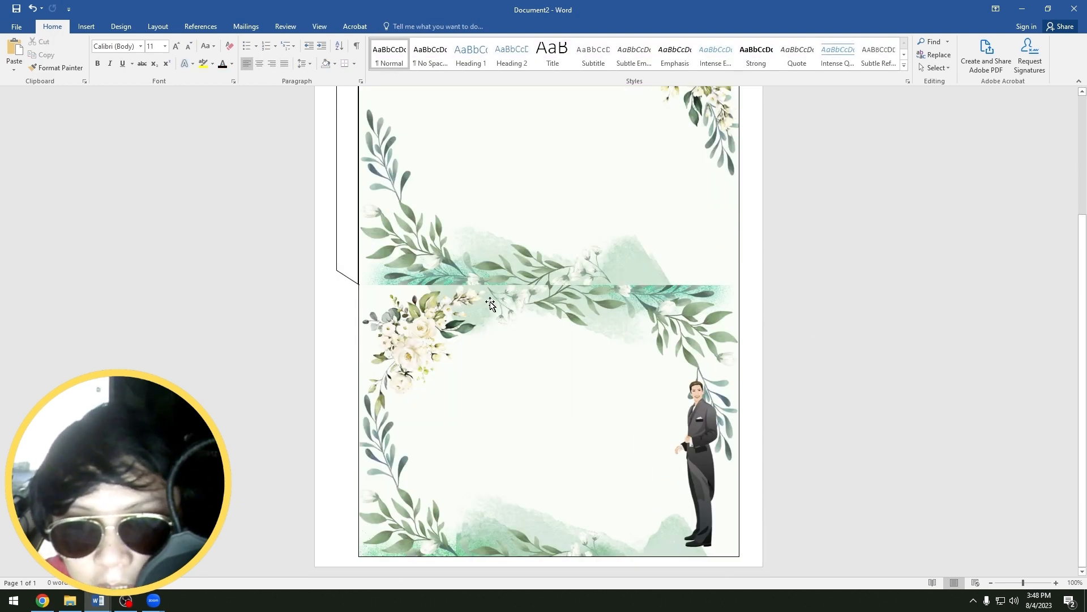
pyautogui.click(561, 340)
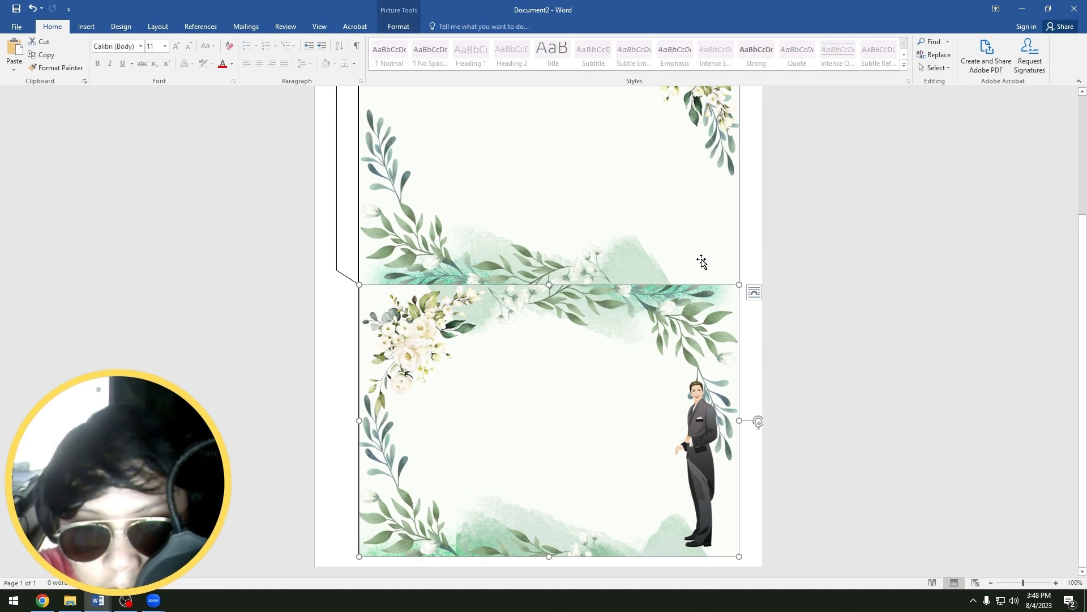
pyautogui.click(584, 236)
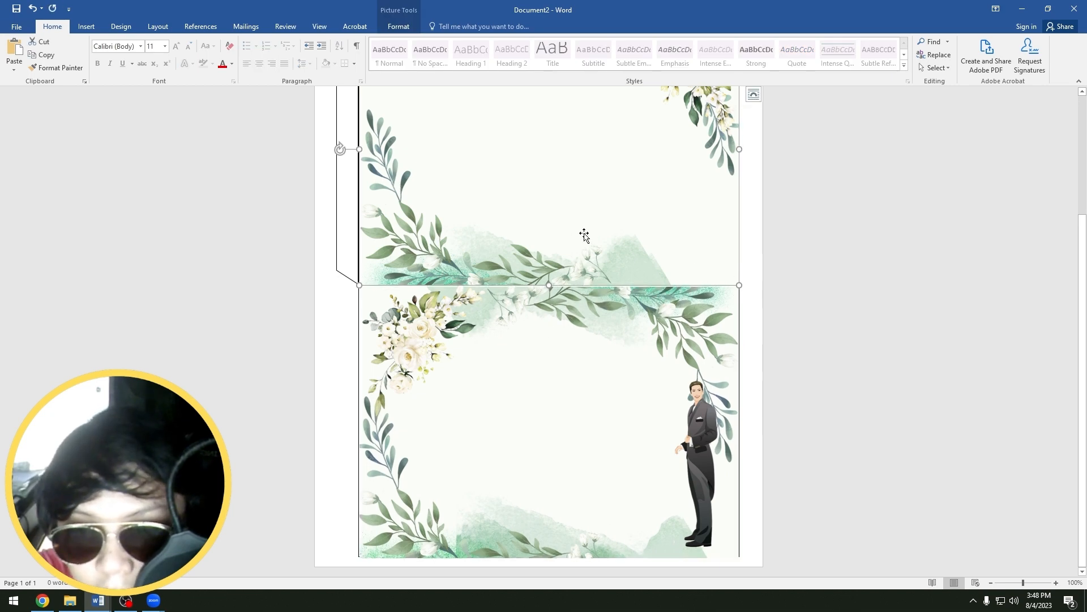
pyautogui.click(609, 339)
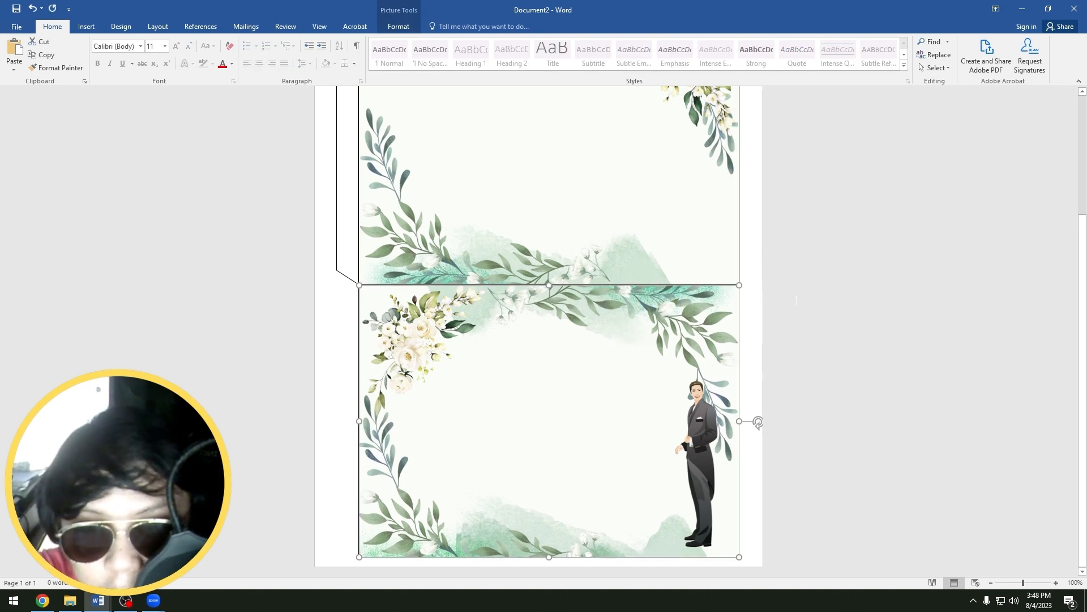
# - Insert the picture of the bride in a white gown from the bride folder and trim its frame to about 4.45 x 3.59 inches
pyautogui.scroll(3, 793, 300)
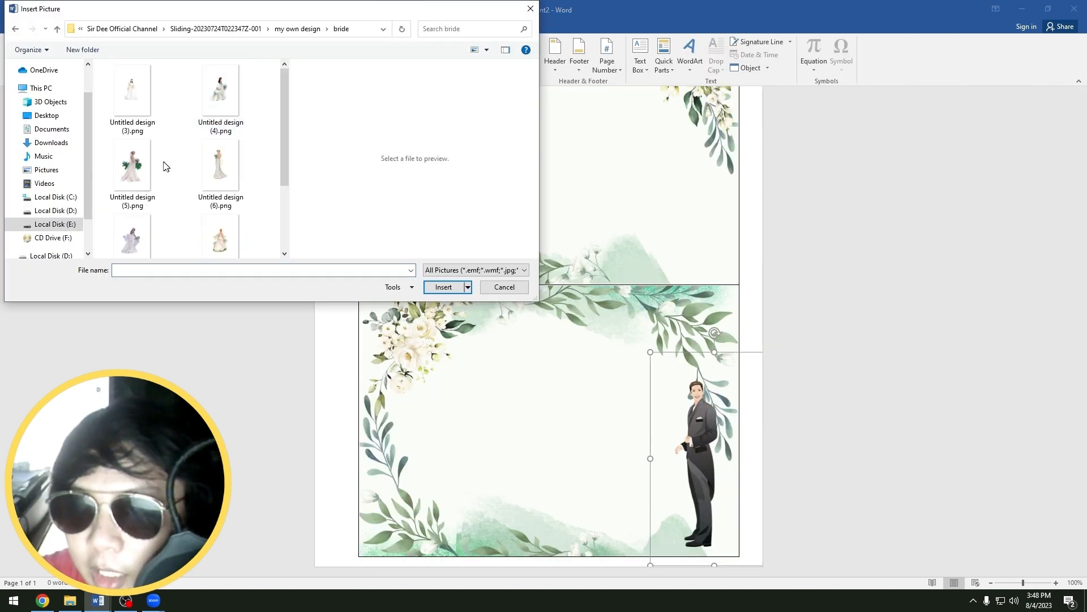
pyautogui.doubleClick(142, 173)
pyautogui.moveTo(660, 234); pyautogui.dragTo(626, 234)
pyautogui.moveTo(371, 235); pyautogui.dragTo(433, 234)
pyautogui.click(283, 244)
pyautogui.click(569, 259)
pyautogui.scroll(-3, 534, 293)
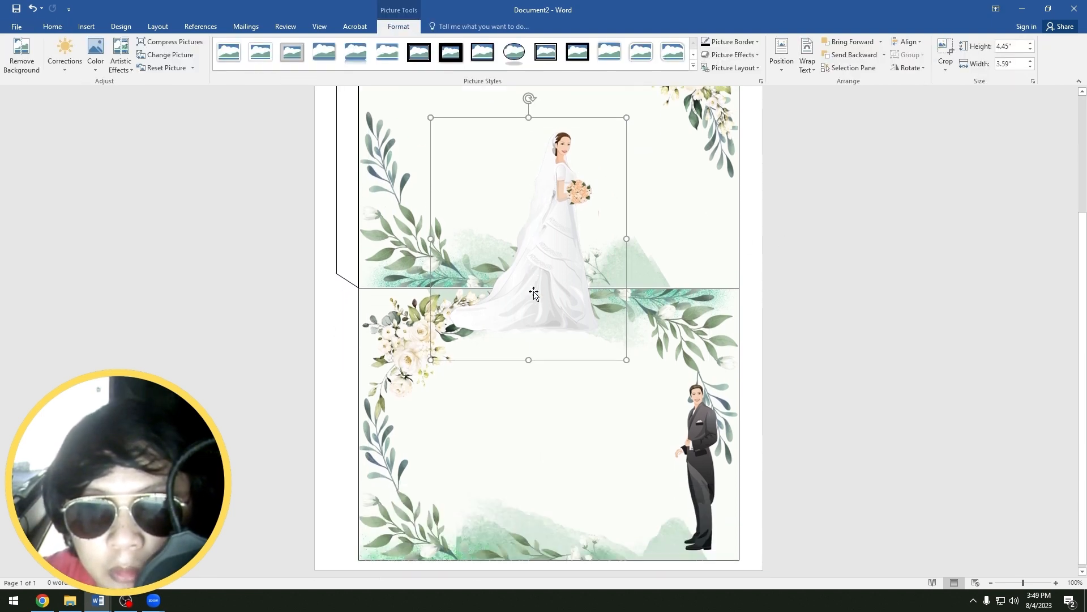
# - Shrink the bride picture and stand it in the lower rectangle's bottom-left corner, facing the groom
pyautogui.moveTo(556, 232); pyautogui.dragTo(463, 404)
pyautogui.moveTo(525, 335); pyautogui.dragTo(467, 407)
pyautogui.moveTo(418, 476); pyautogui.dragTo(661, 449)
pyautogui.moveTo(704, 386); pyautogui.dragTo(709, 381)
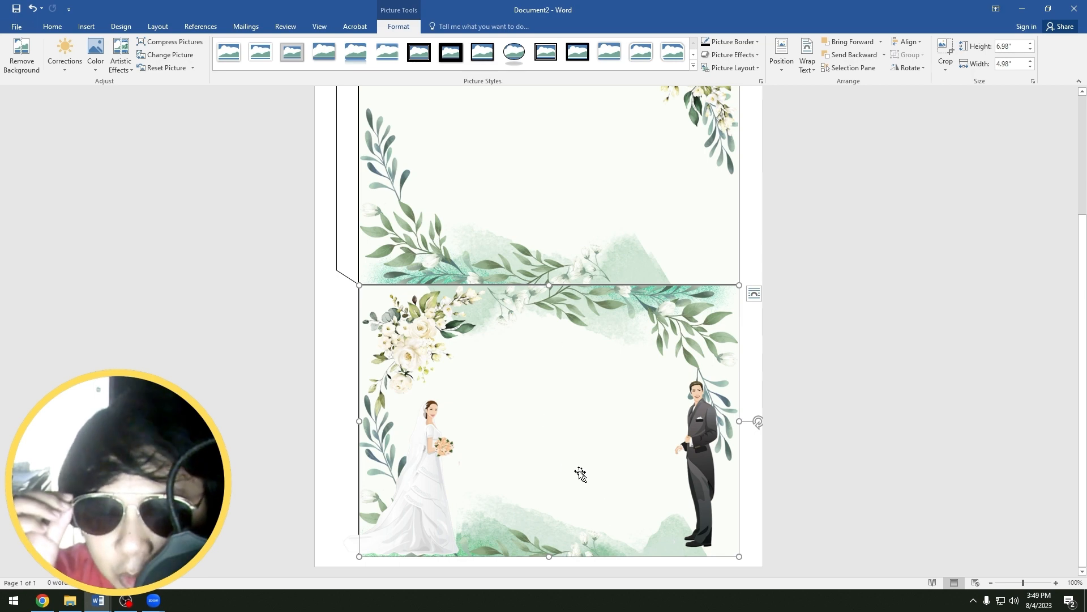
# - Draw a thin horizontal rectangle about 0.07 inch high and 5.2 inches wide across the lower rectangle
pyautogui.click(86, 27)
pyautogui.click(172, 59)
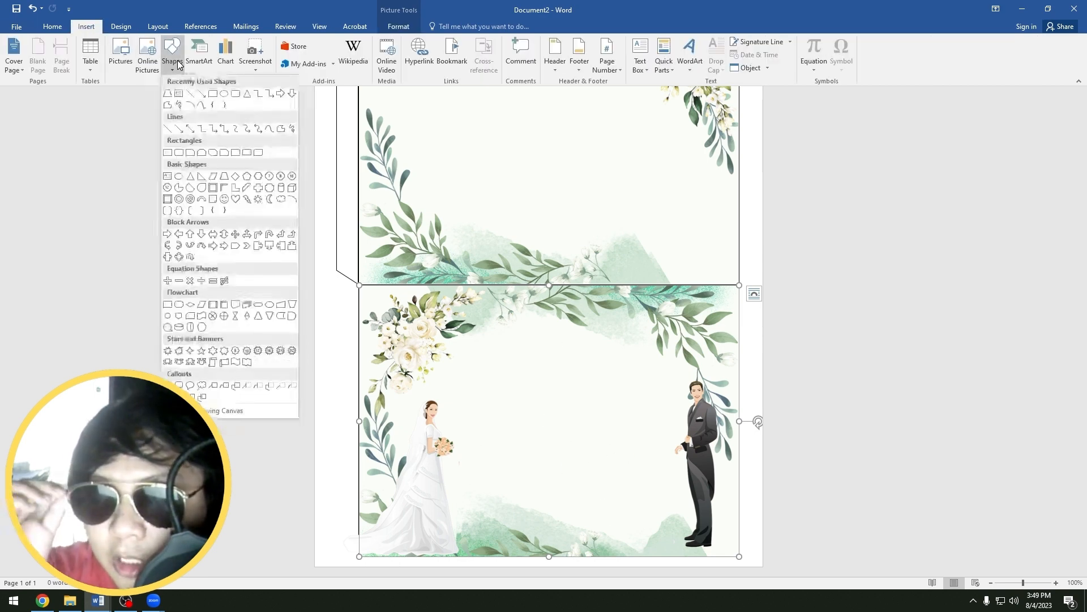
pyautogui.click(215, 96)
pyautogui.moveTo(449, 371)
pyautogui.mouseDown()
pyautogui.moveTo(615, 386)
pyautogui.moveTo(732, 375)
pyautogui.mouseUp()
# - Give the thin rectangle a black outline and a black fill
pyautogui.click(400, 55)
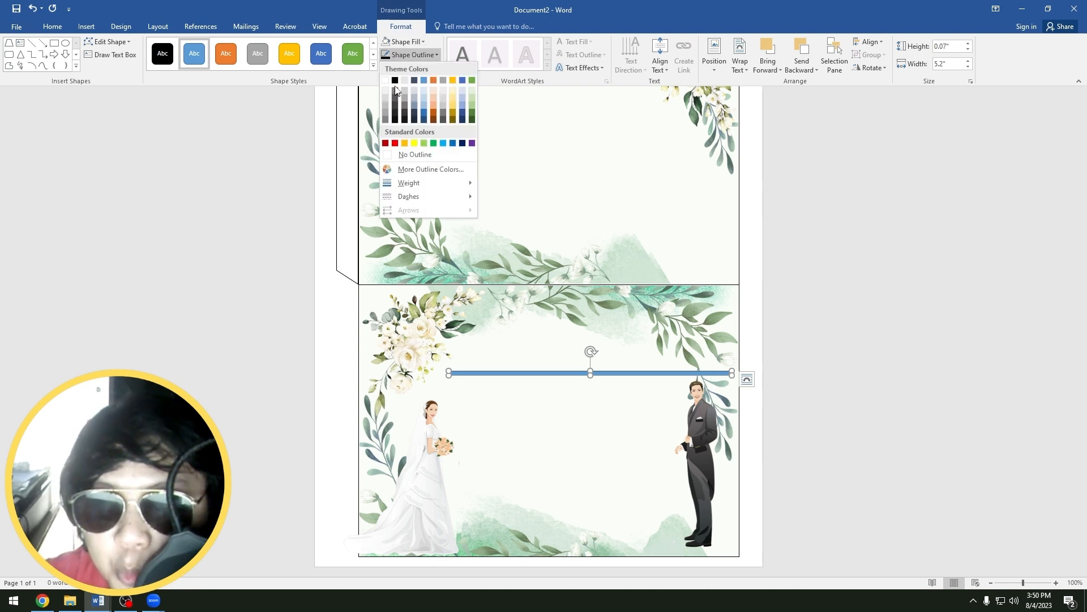
pyautogui.click(396, 78)
pyautogui.click(411, 45)
pyautogui.click(397, 100)
pyautogui.click(578, 432)
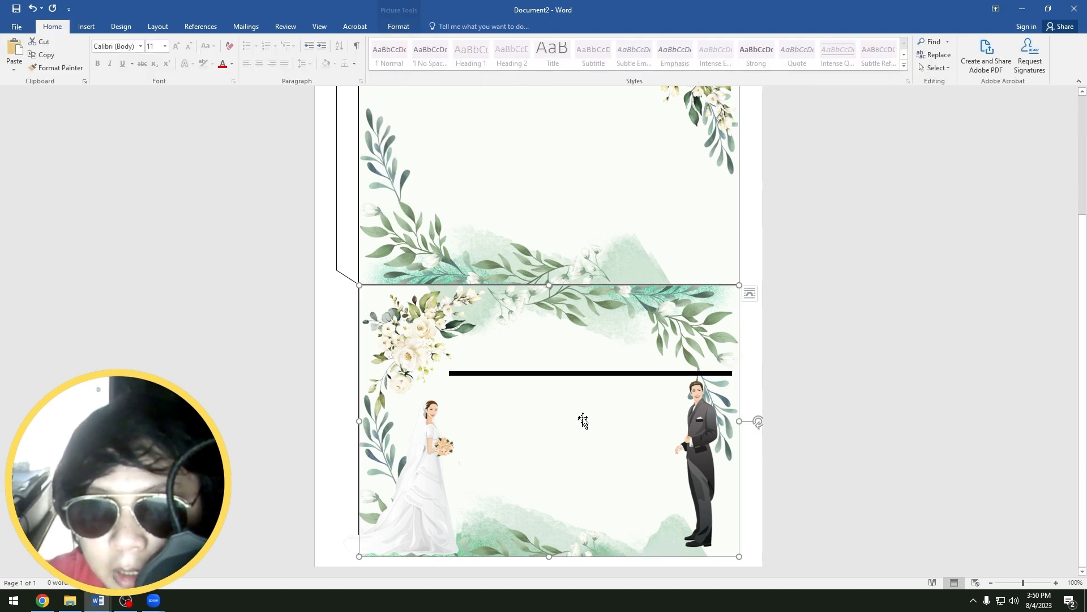
# - Move the black bar down between the bride and groom and set its height to 0.05 inch
pyautogui.moveTo(604, 374)
pyautogui.mouseDown()
pyautogui.moveTo(566, 389)
pyautogui.moveTo(563, 470)
pyautogui.mouseUp()
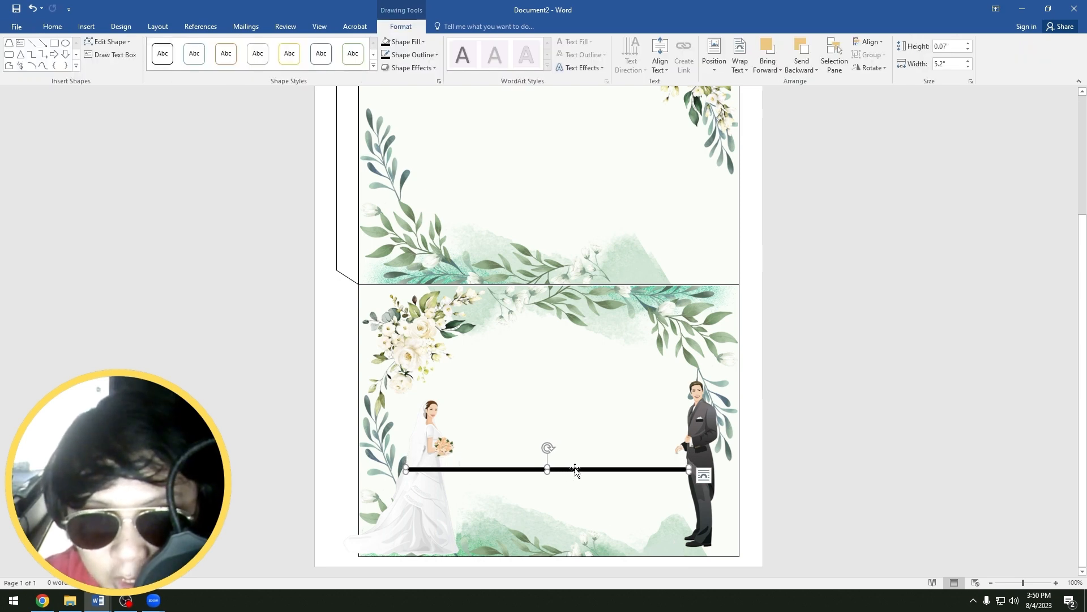
pyautogui.click(968, 50)
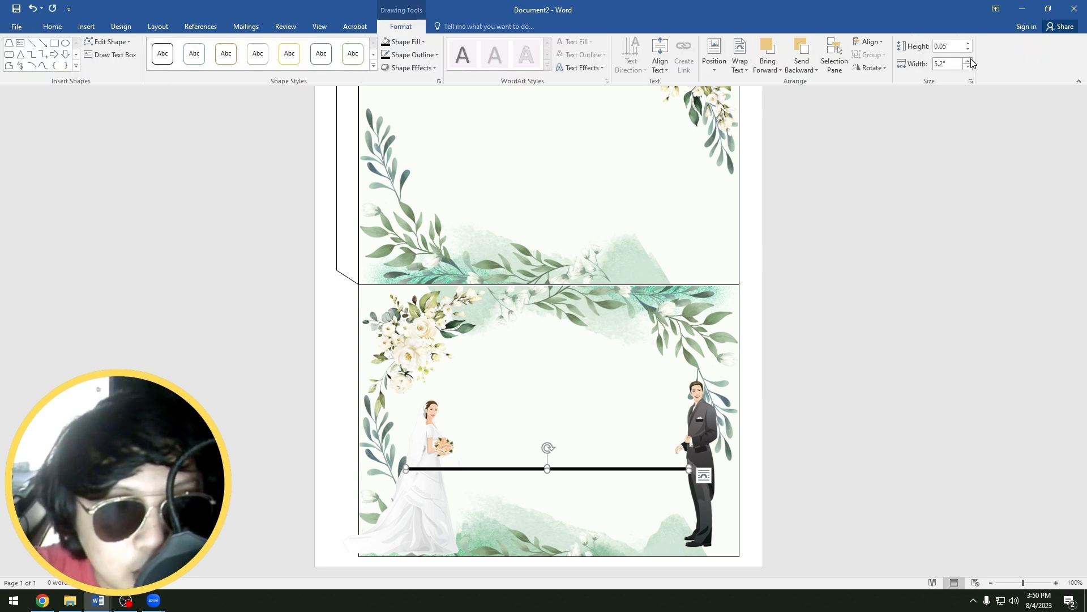
pyautogui.moveTo(616, 469); pyautogui.dragTo(612, 478)
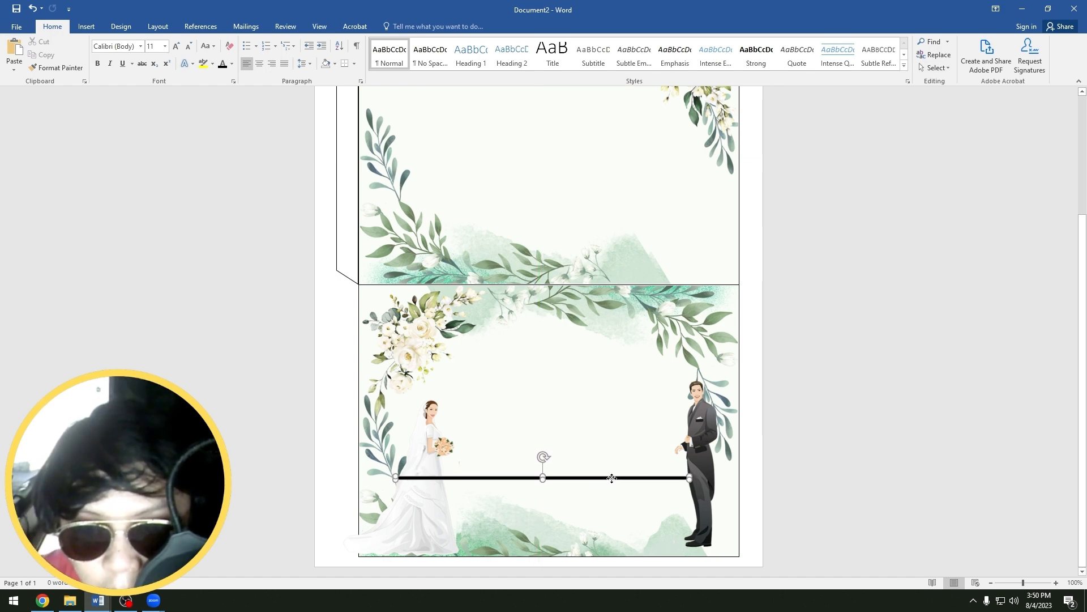
pyautogui.click(565, 439)
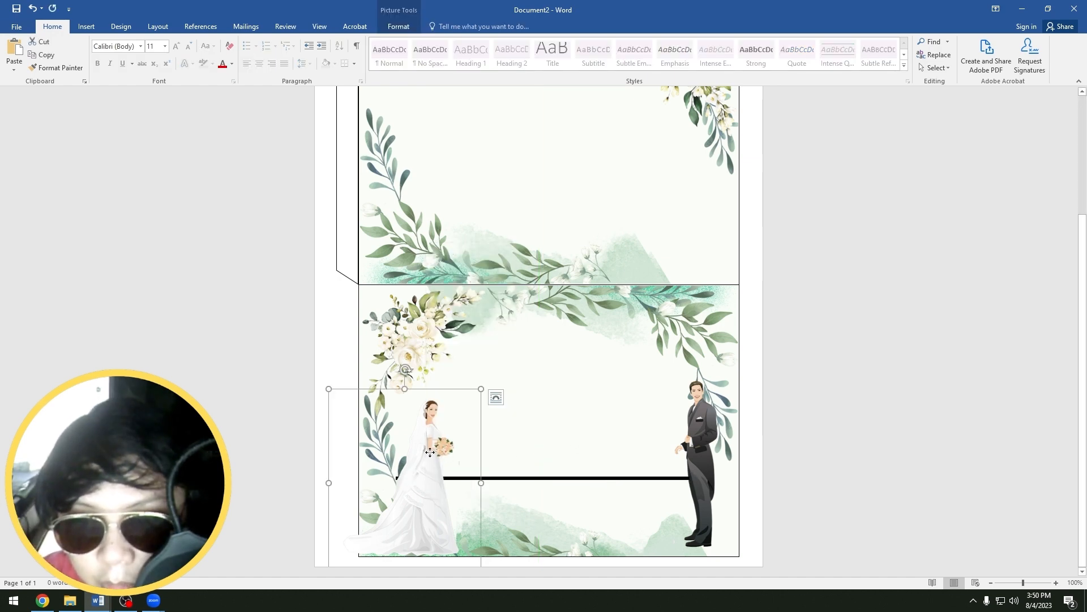
# - Bring the bride picture in front of the black bar and lower it slightly toward the rectangle's bottom edge
pyautogui.rightClick(431, 452)
pyautogui.moveTo(484, 361)
pyautogui.click(535, 359)
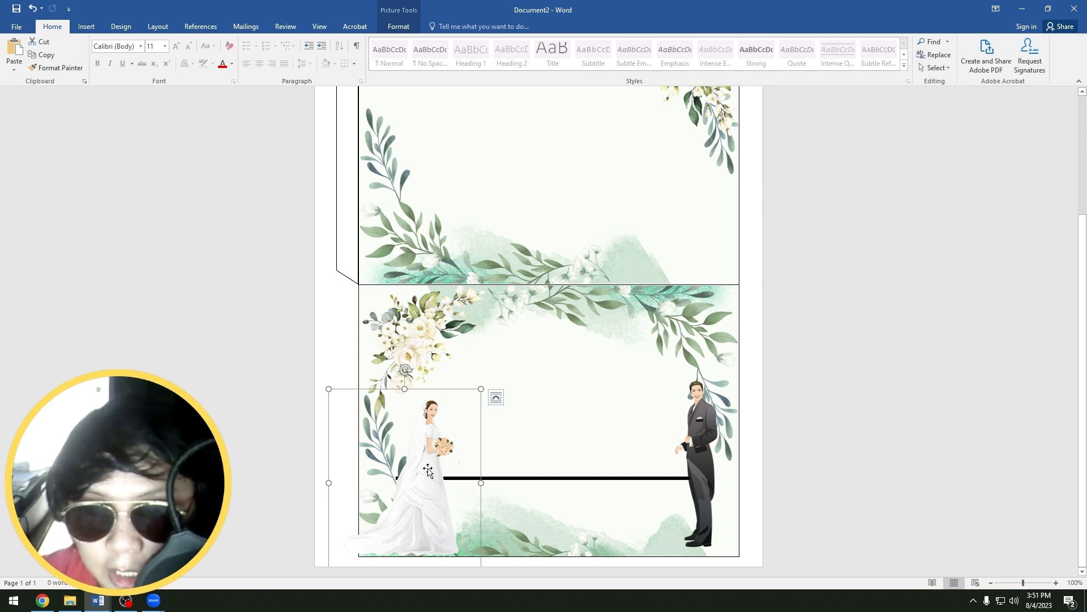
pyautogui.moveTo(428, 470); pyautogui.dragTo(424, 508)
pyautogui.click(542, 480)
pyautogui.click(563, 415)
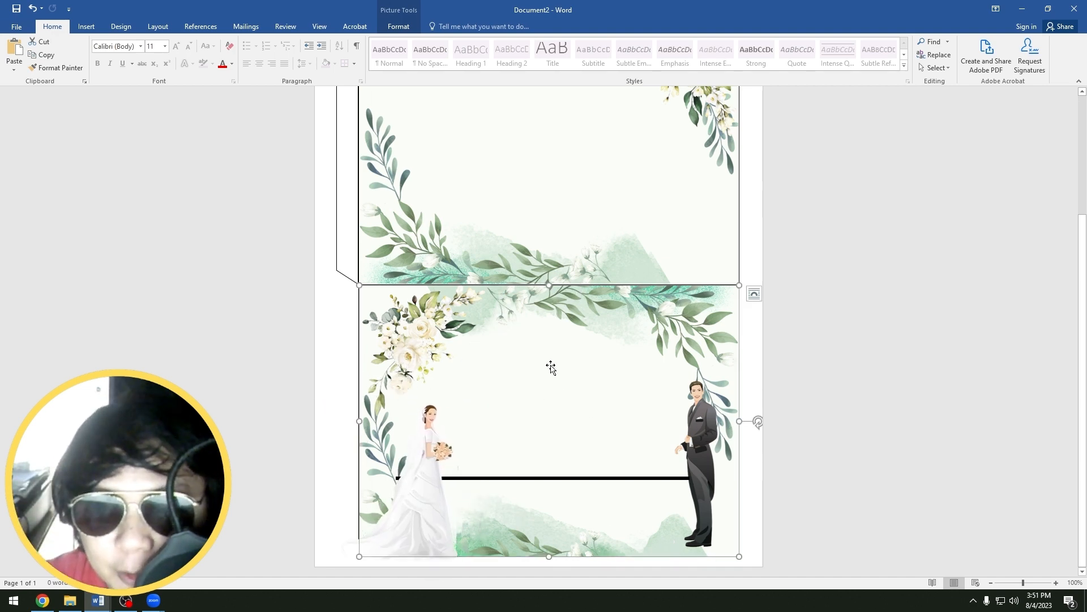
# - Draw a rectangle about 2.06 x 2.39 inches above the black bar, beside the groom, and remove its fill
pyautogui.click(86, 26)
pyautogui.click(173, 56)
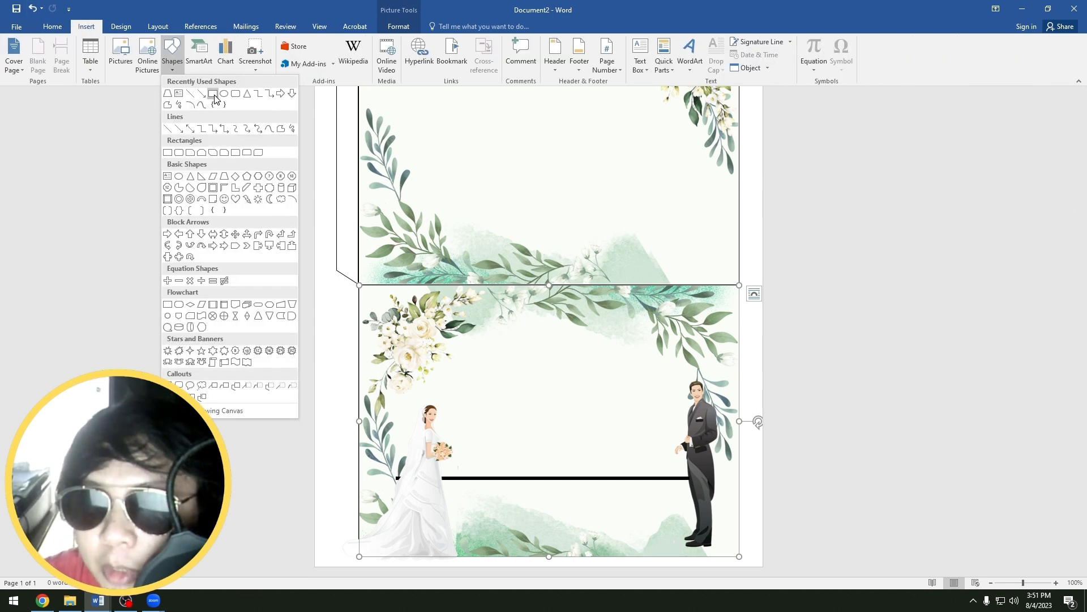
pyautogui.click(213, 94)
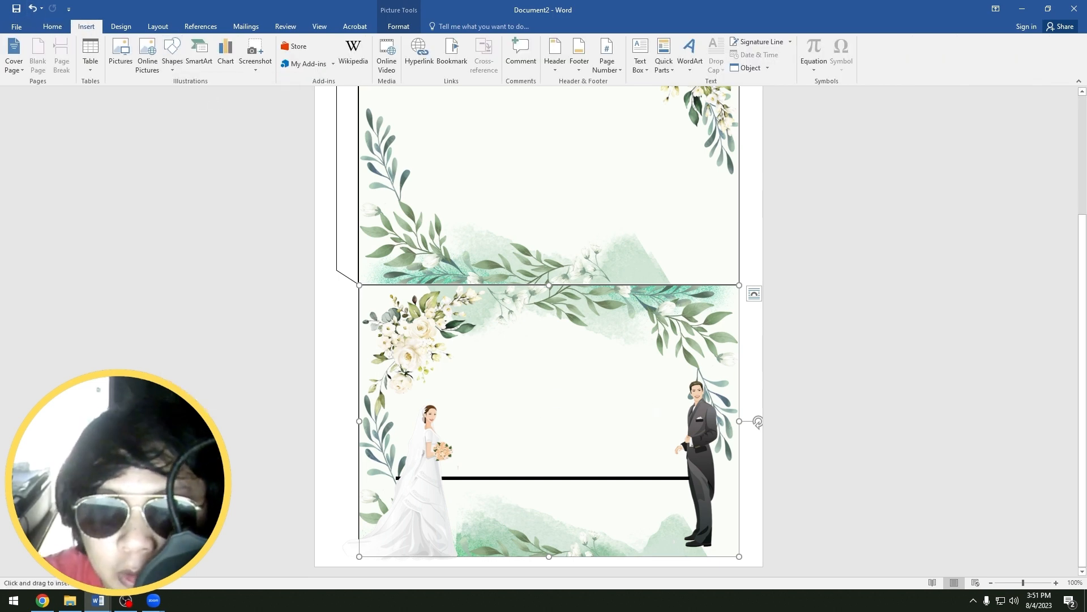
pyautogui.moveTo(553, 333); pyautogui.dragTo(677, 438)
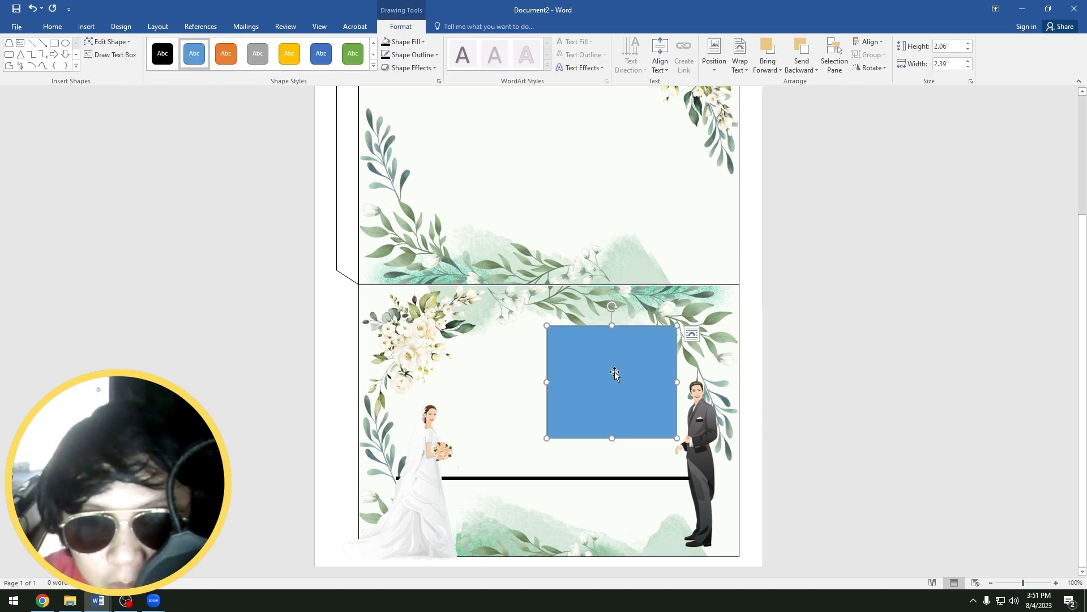
pyautogui.click(418, 45)
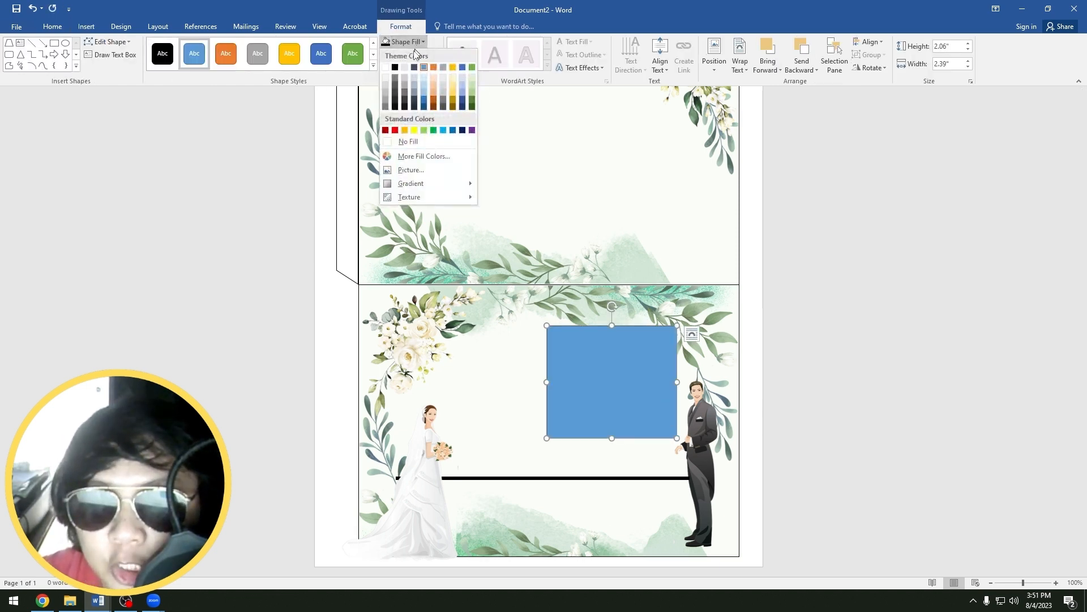
pyautogui.click(420, 144)
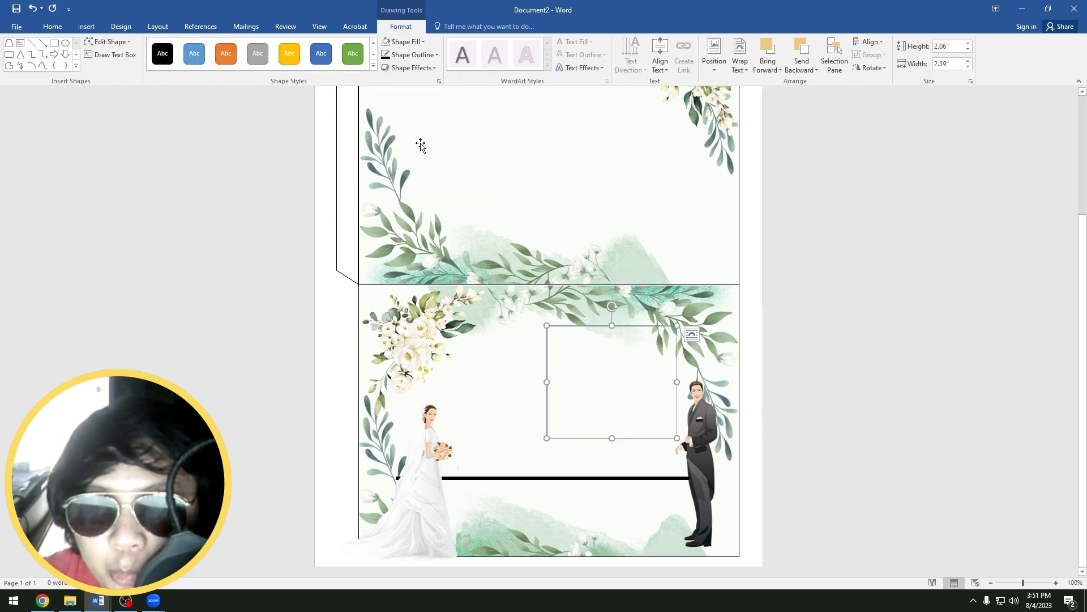
# - Add the letter J as text inside the unfilled rectangle
pyautogui.rightClick(624, 328)
pyautogui.click(661, 396)
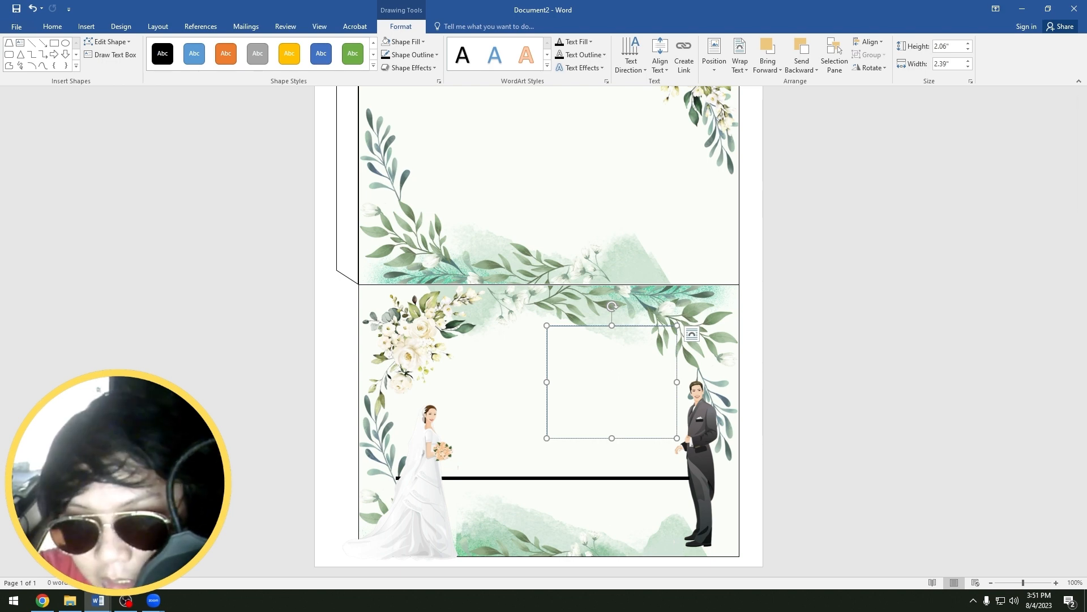
pyautogui.hotkey('ctrl', 'a')
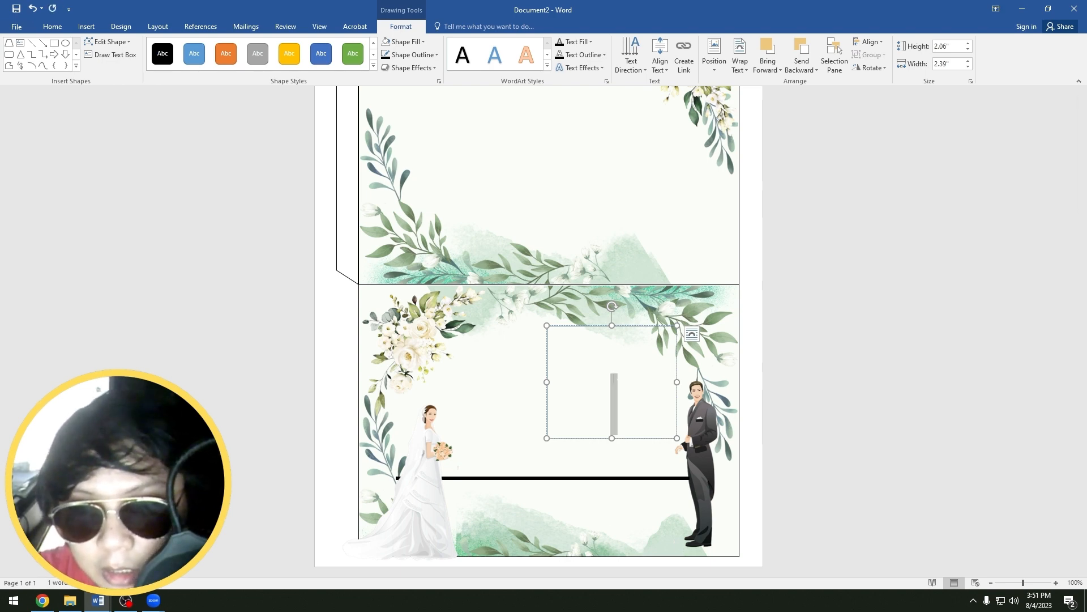
pyautogui.write('J')
# - Format the letter J in the Ballpark font at size 80
pyautogui.hotkey('ctrl', 'a')
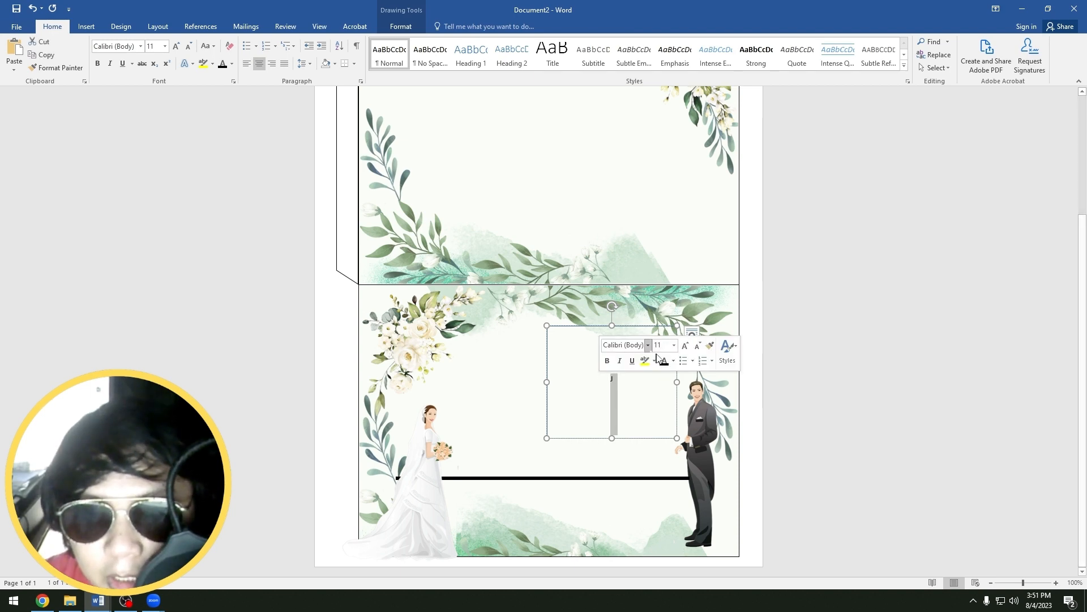
pyautogui.click(686, 346)
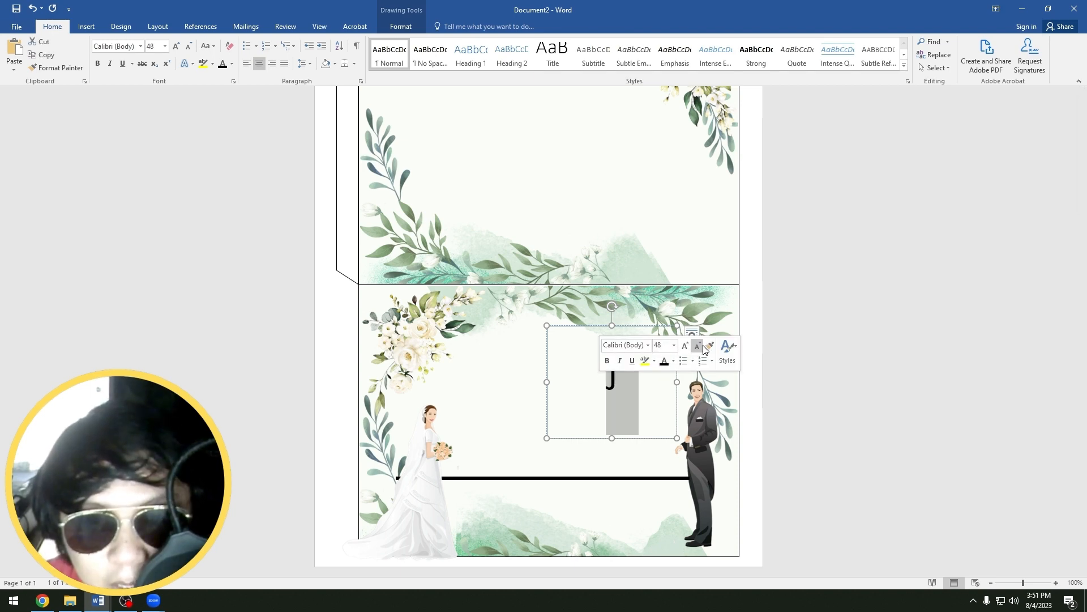
pyautogui.click(701, 346)
pyautogui.click(701, 346)
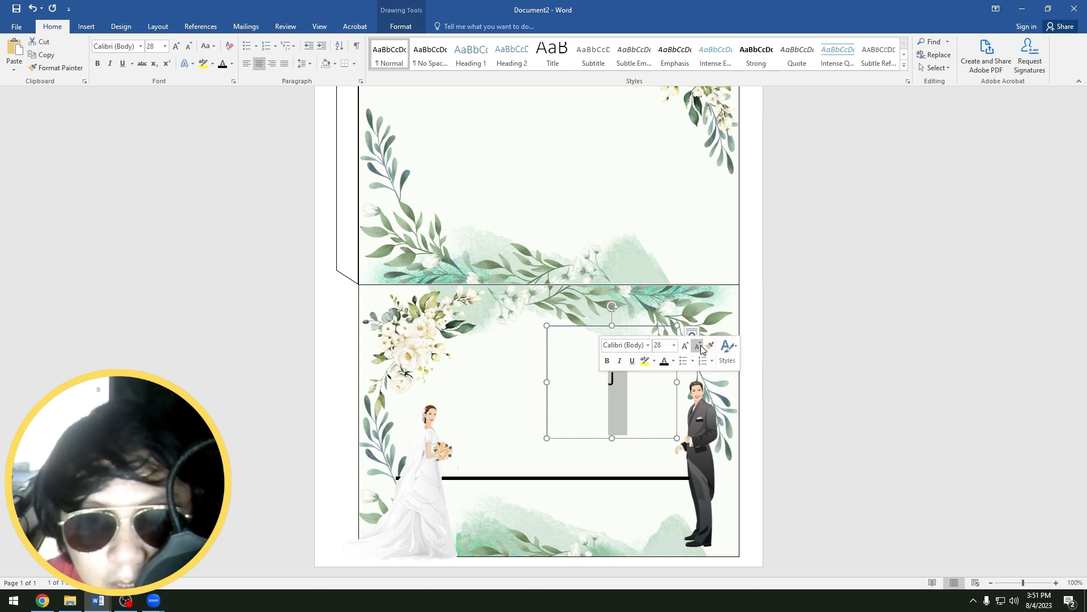
pyautogui.click(648, 345)
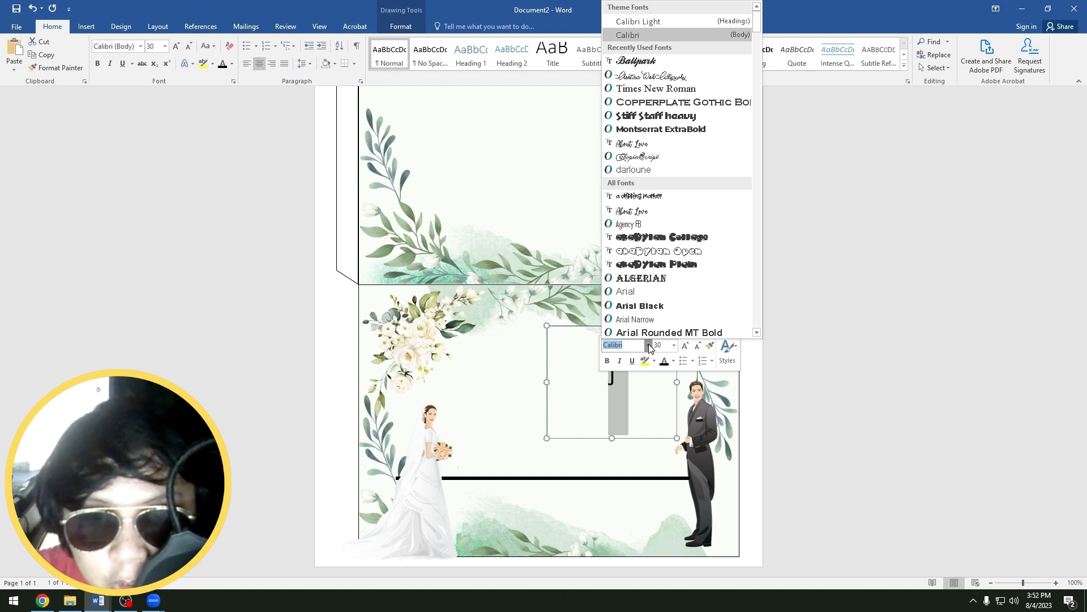
pyautogui.click(636, 60)
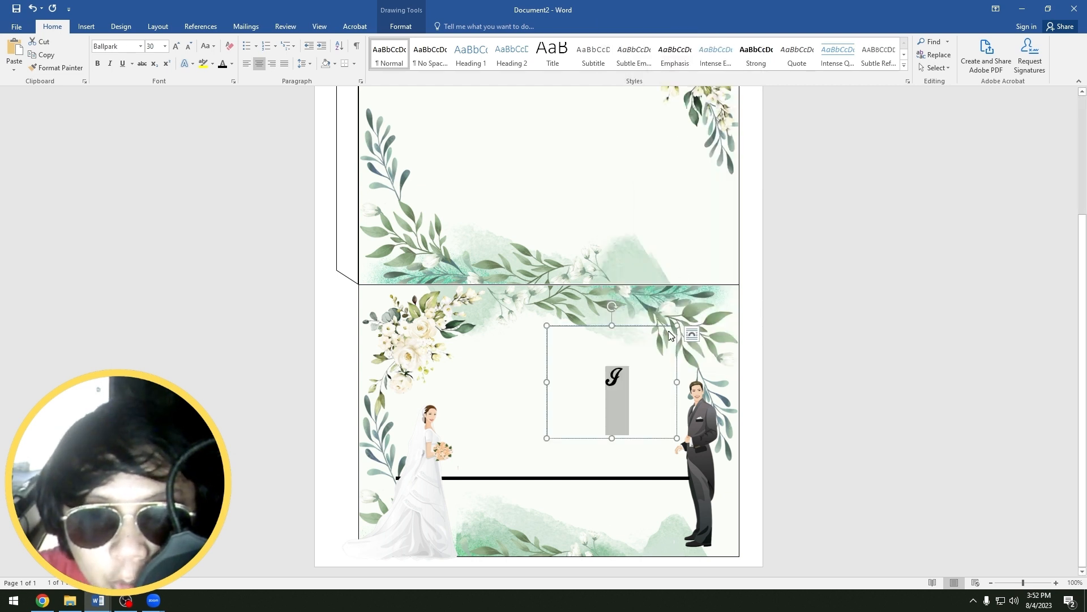
pyautogui.click(177, 45)
pyautogui.click(177, 45)
pyautogui.click(176, 46)
pyautogui.click(176, 46)
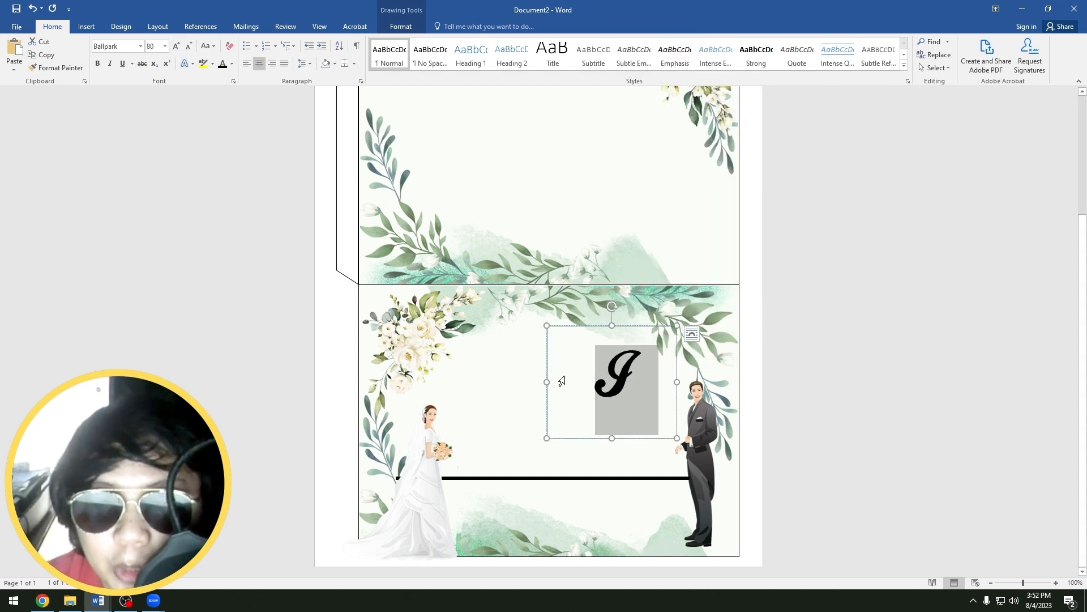
# - Fill the letter J with a dark green theme color
pyautogui.click(400, 26)
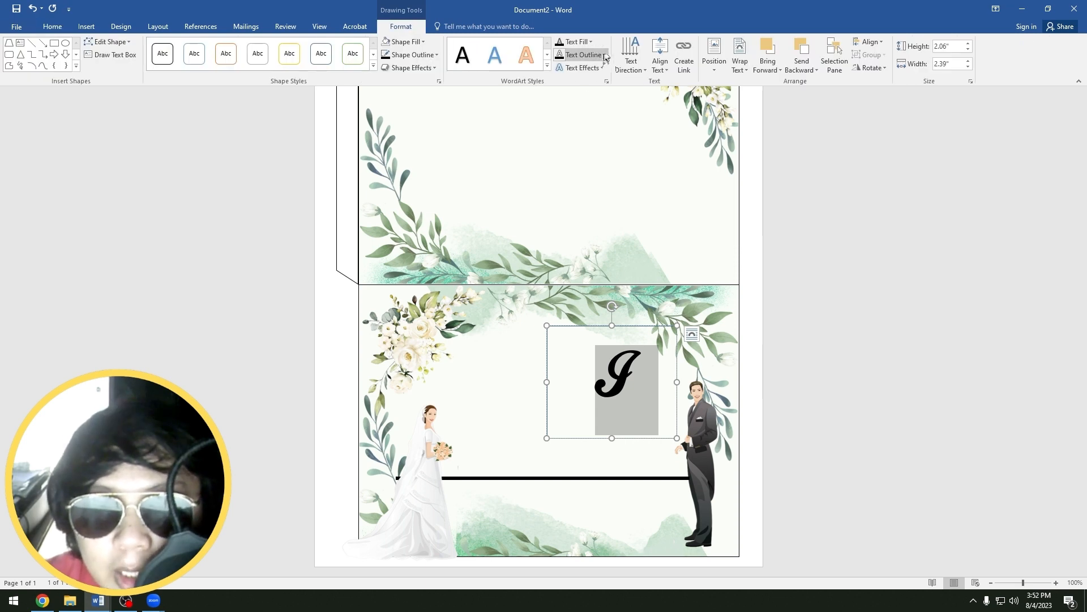
pyautogui.click(591, 42)
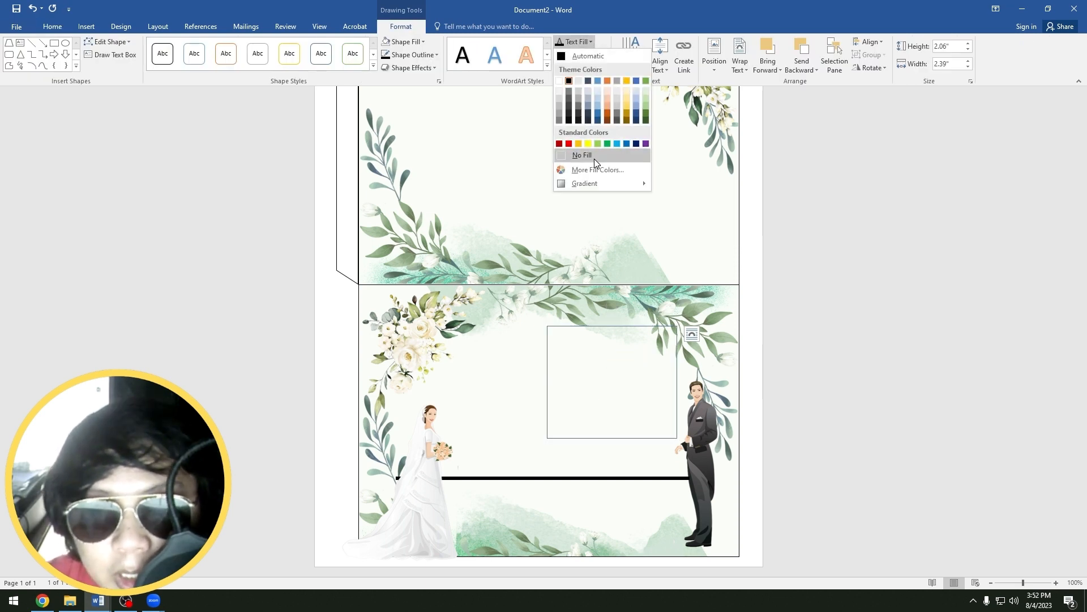
pyautogui.click(647, 116)
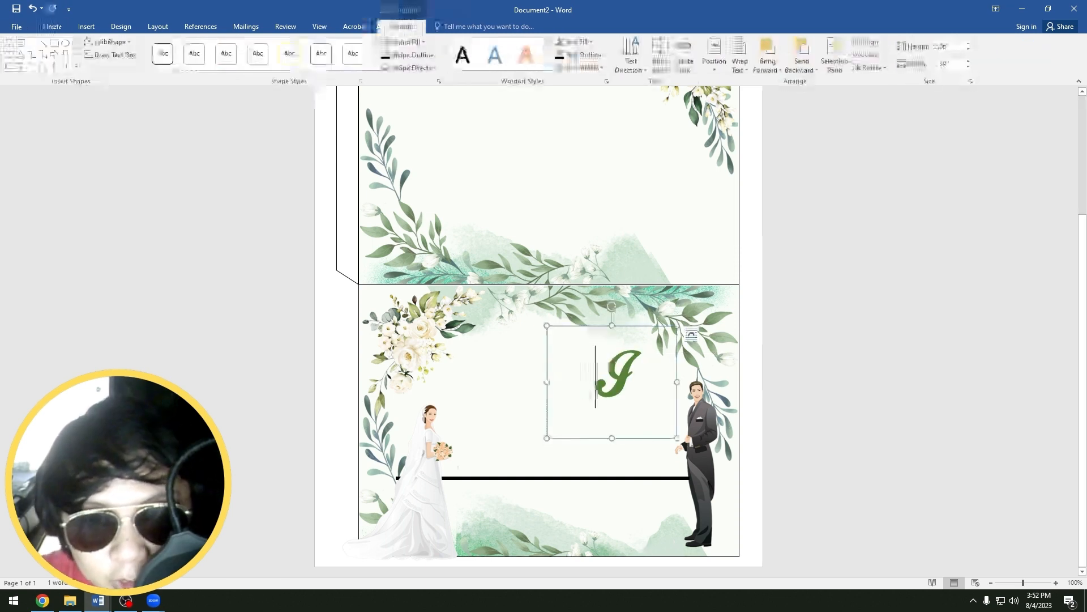
# - Apply the Gray-50%, 8 pt glow, Accent color 3 text effect to the letter J
pyautogui.doubleClick(612, 370)
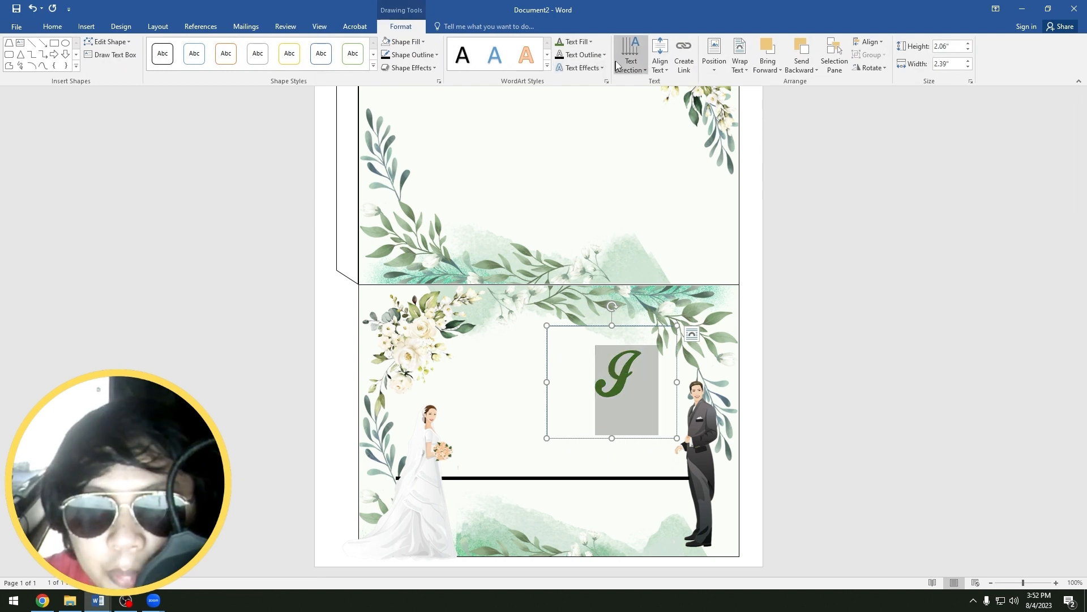
pyautogui.click(603, 69)
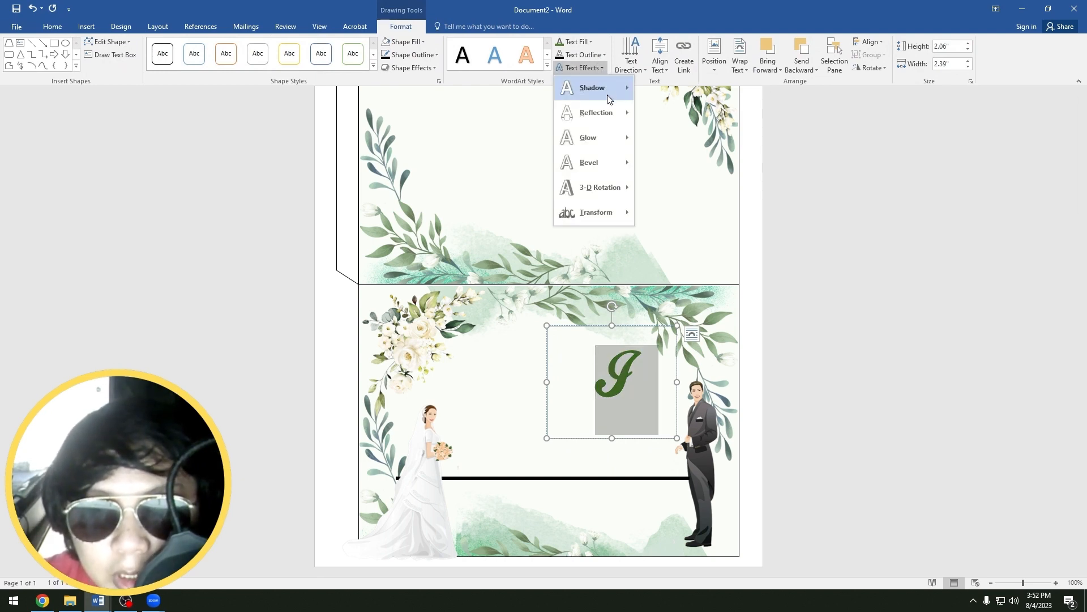
pyautogui.moveTo(624, 114)
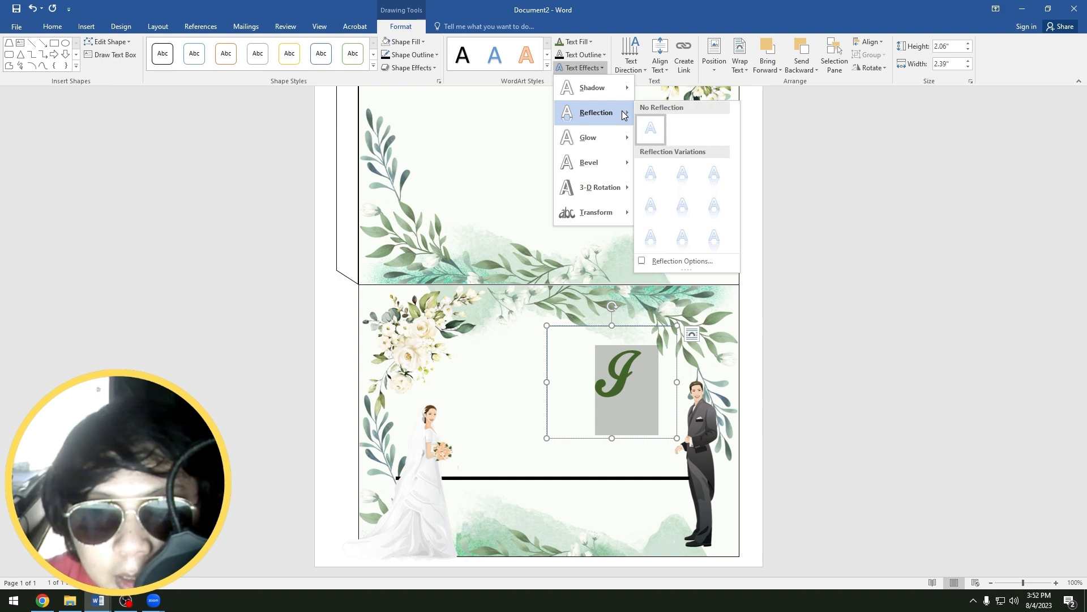
pyautogui.moveTo(600, 138)
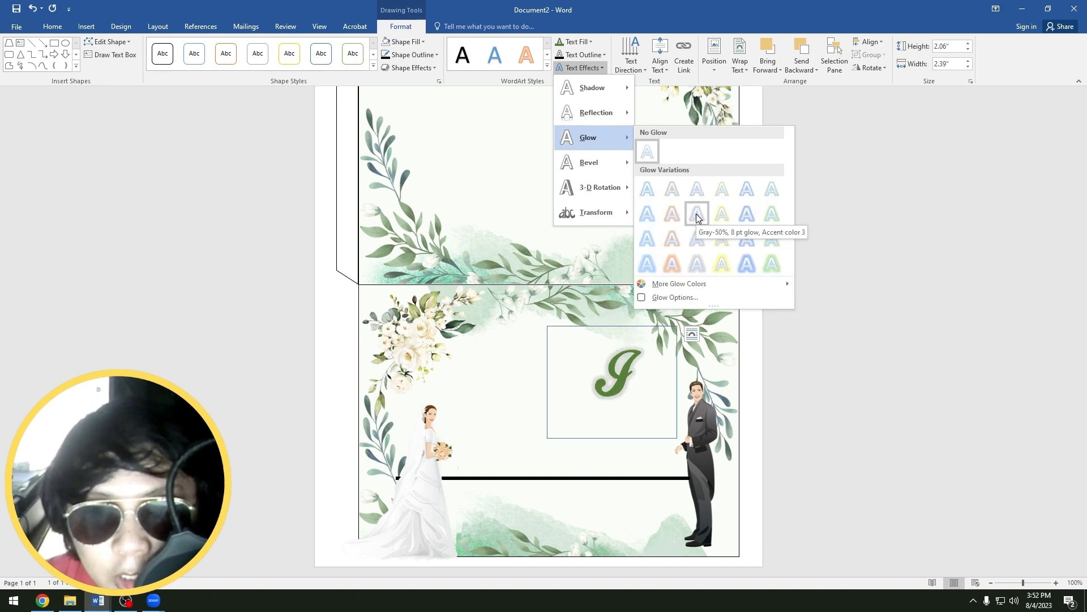
pyautogui.click(697, 216)
pyautogui.click(808, 352)
# - Remove the outline from the letter J's rectangle and move the rectangle slightly up toward the groom
pyautogui.click(621, 340)
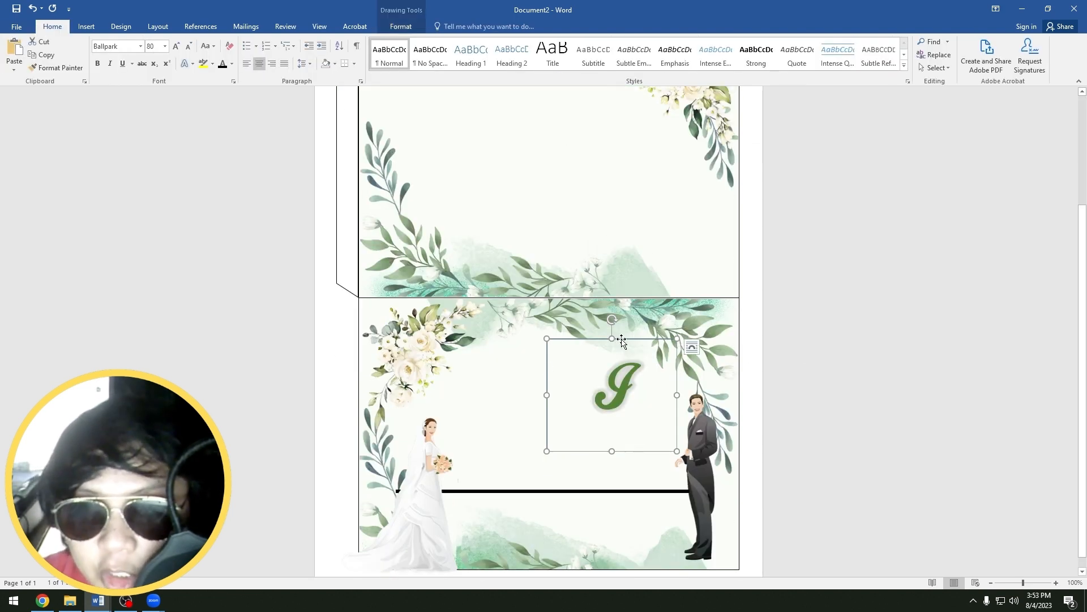
pyautogui.click(401, 27)
pyautogui.click(417, 54)
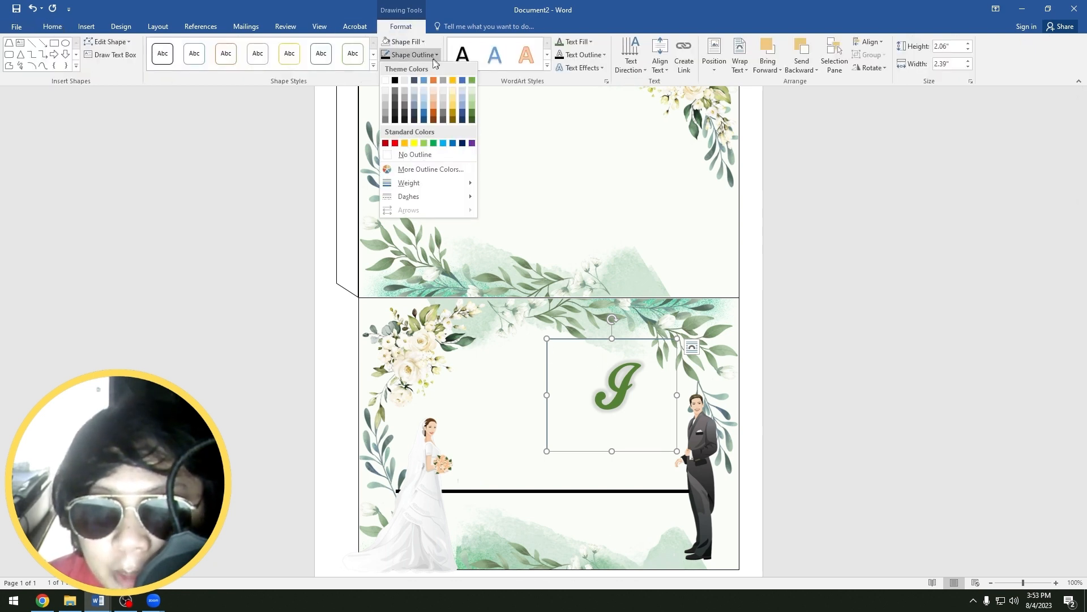
pyautogui.click(420, 159)
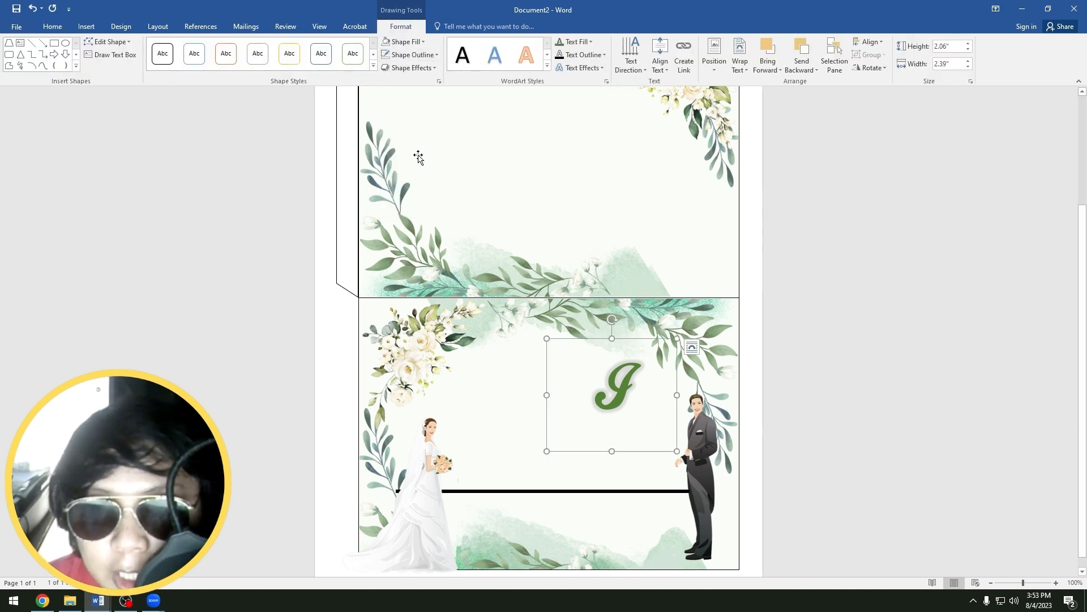
pyautogui.click(807, 363)
pyautogui.scroll(-3, 807, 369)
pyautogui.moveTo(641, 324)
pyautogui.mouseDown()
pyautogui.moveTo(657, 316)
pyautogui.moveTo(647, 317)
pyautogui.mouseUp()
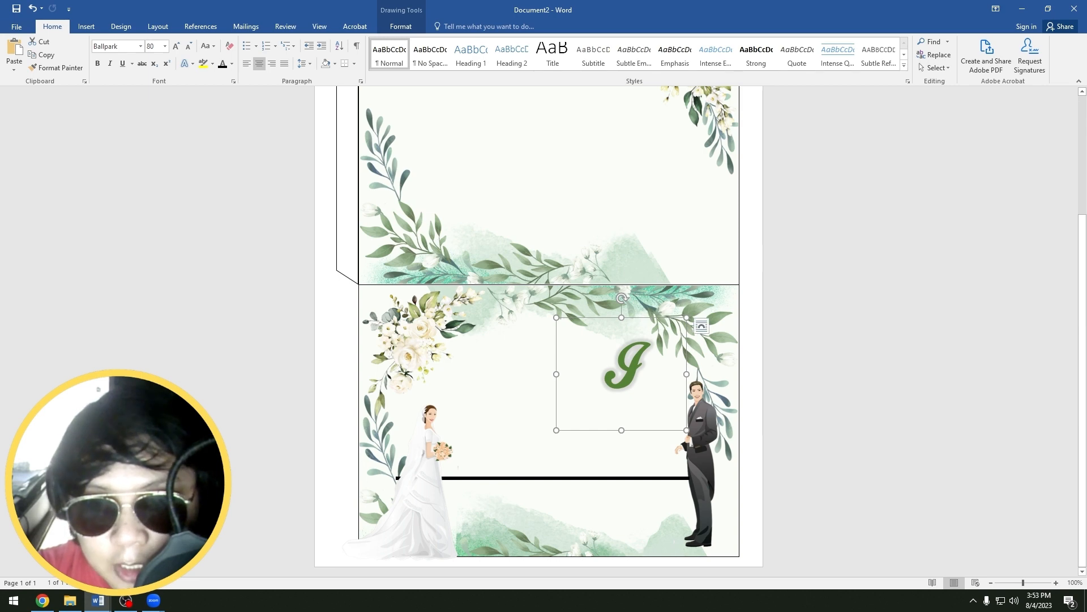
pyautogui.click(654, 368)
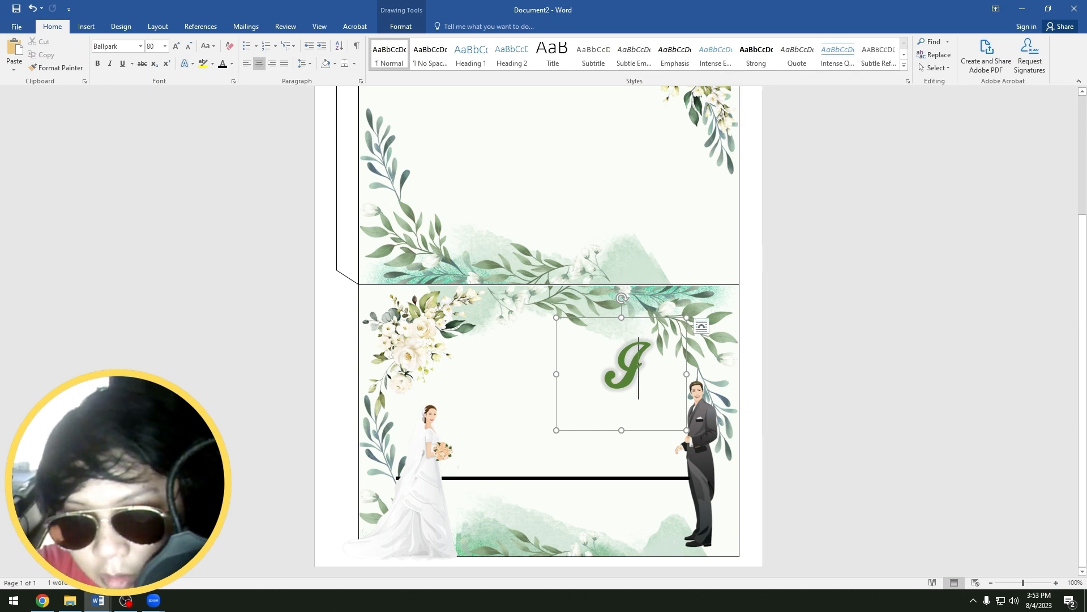
pyautogui.write('ino')
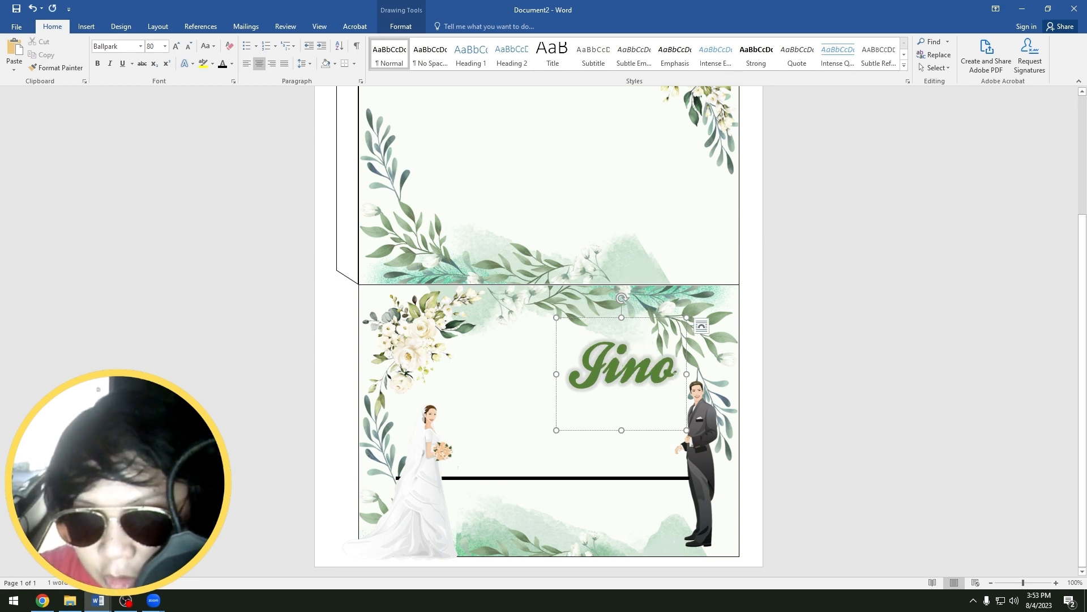
pyautogui.hotkey('ctrl', 'z')
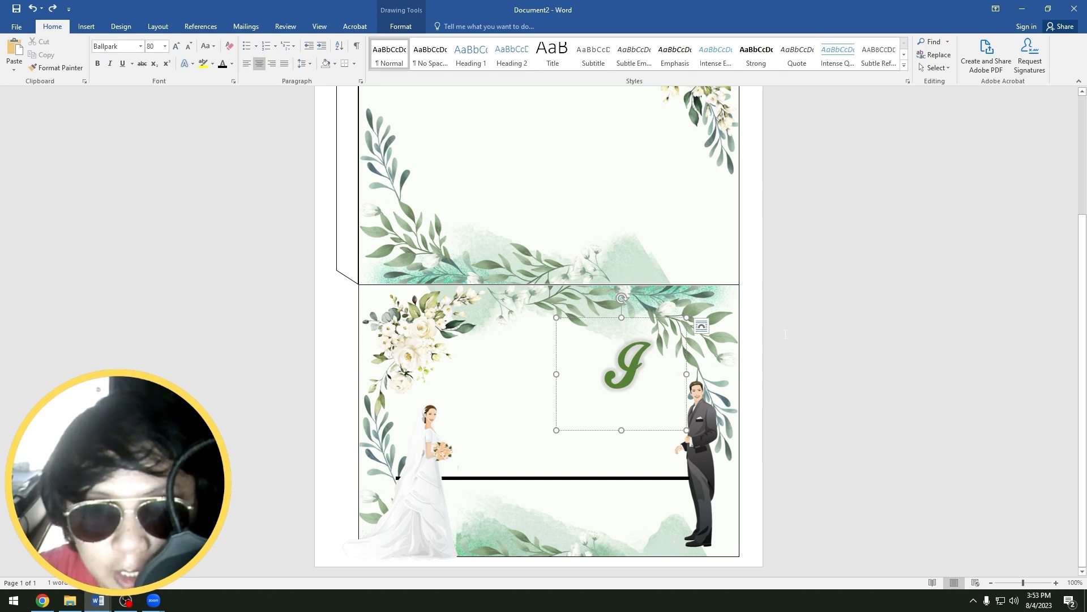
pyautogui.click(786, 335)
pyautogui.scroll(-3, 737, 370)
# - Change the ampersand and the letter M from Ballpark to the thin calligraphy script font used for the letter J
pyautogui.click(636, 374)
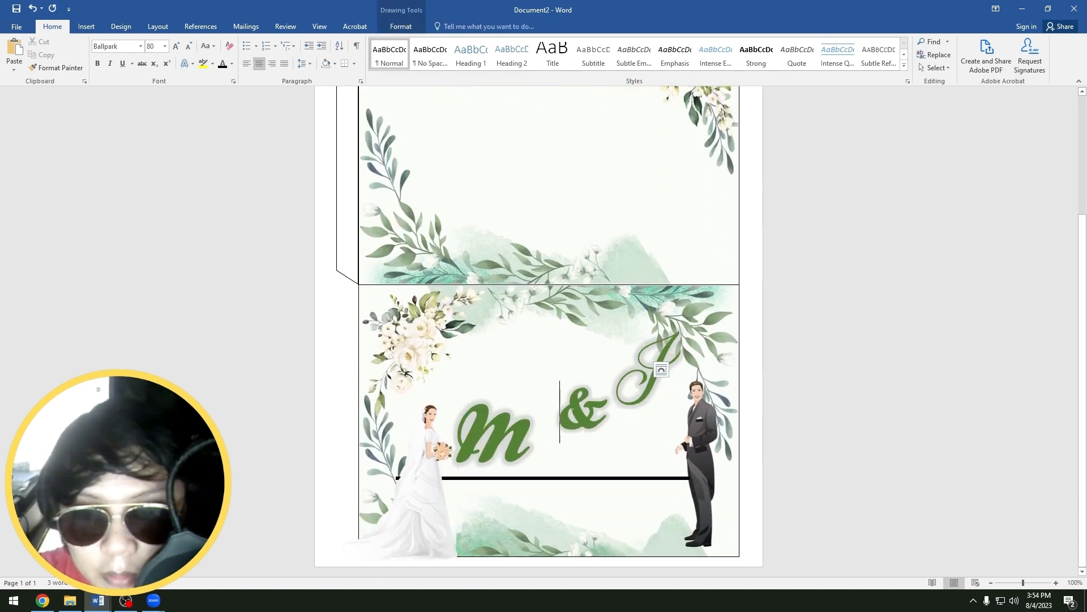
pyautogui.doubleClick(574, 416)
pyautogui.click(622, 378)
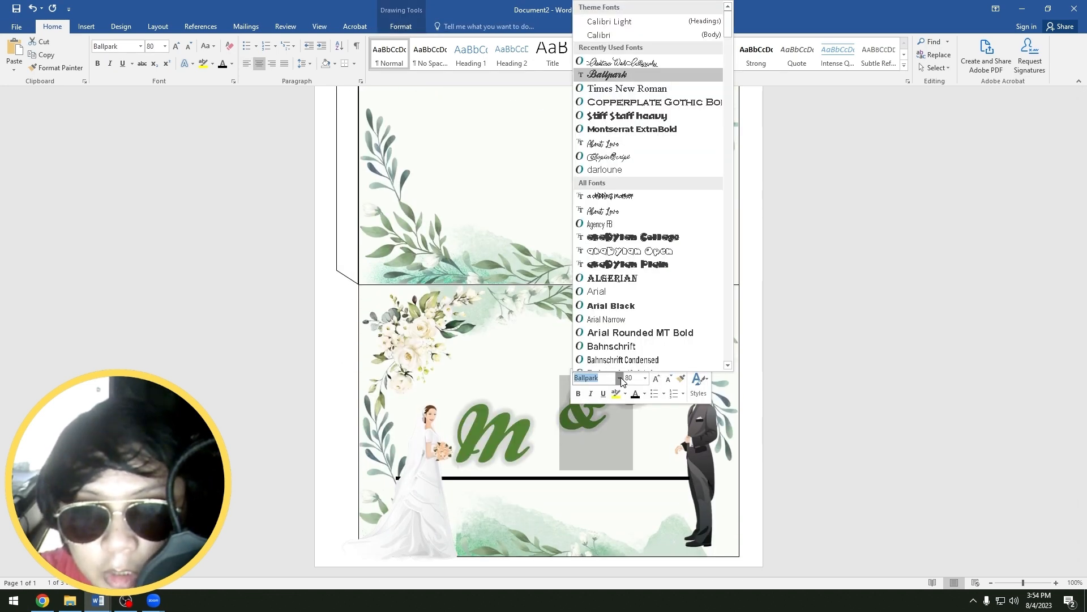
pyautogui.doubleClick(502, 435)
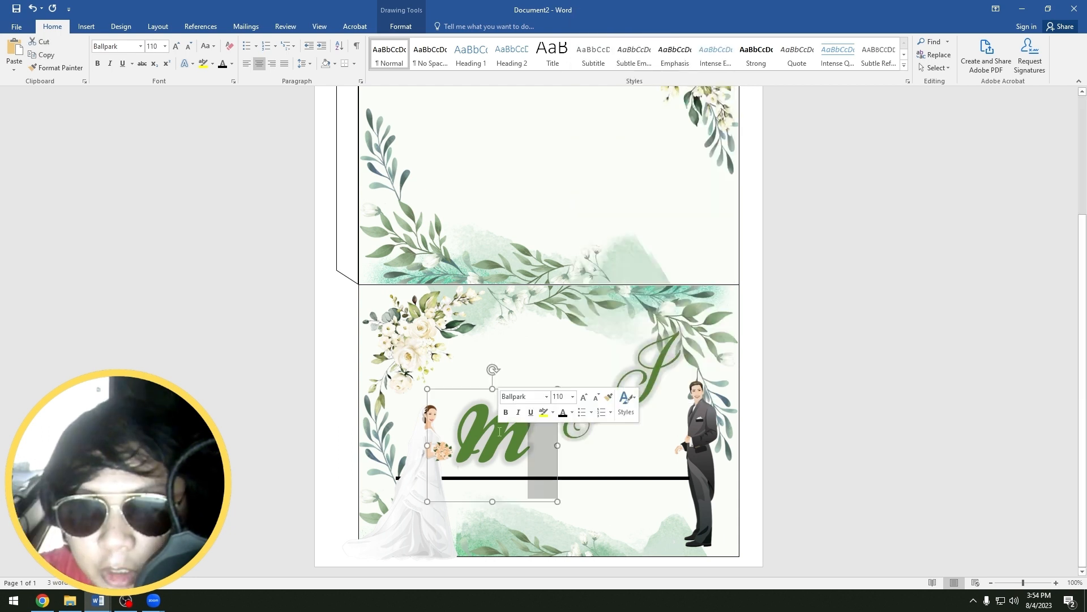
pyautogui.click(503, 433)
pyautogui.tripleClick(503, 433)
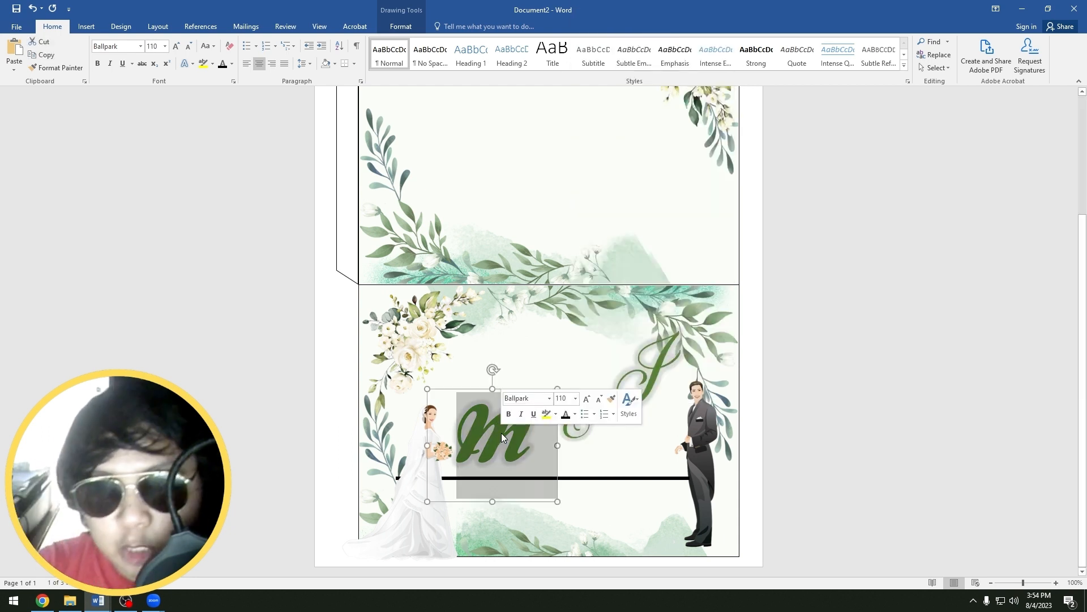
pyautogui.click(141, 47)
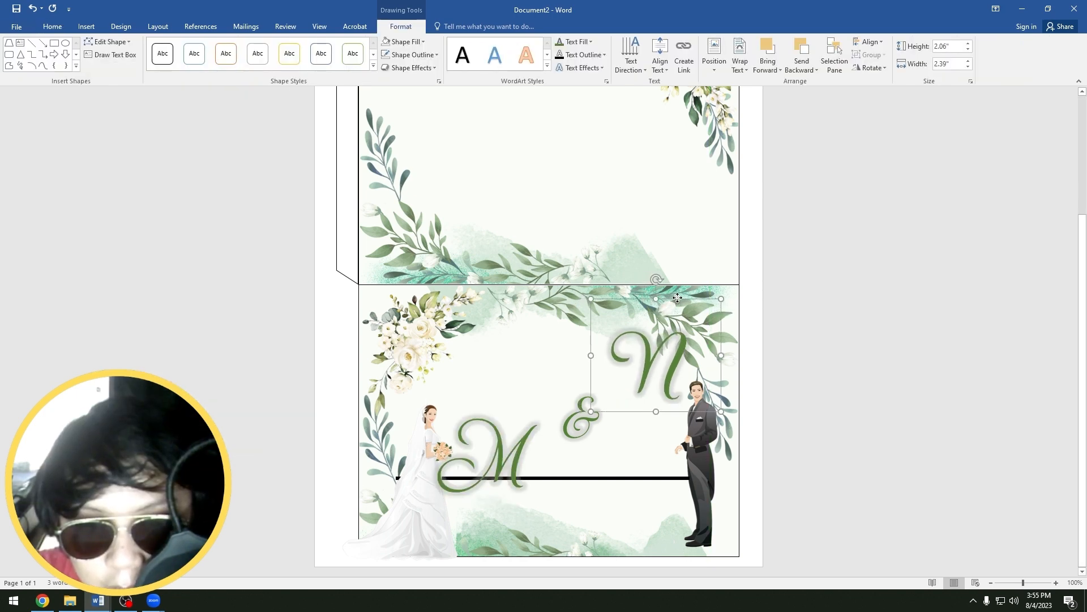
# - Nudge the text box of the initial N slightly away from the page edge above the groom
pyautogui.moveTo(677, 297); pyautogui.dragTo(673, 297)
pyautogui.click(575, 417)
pyautogui.click(592, 515)
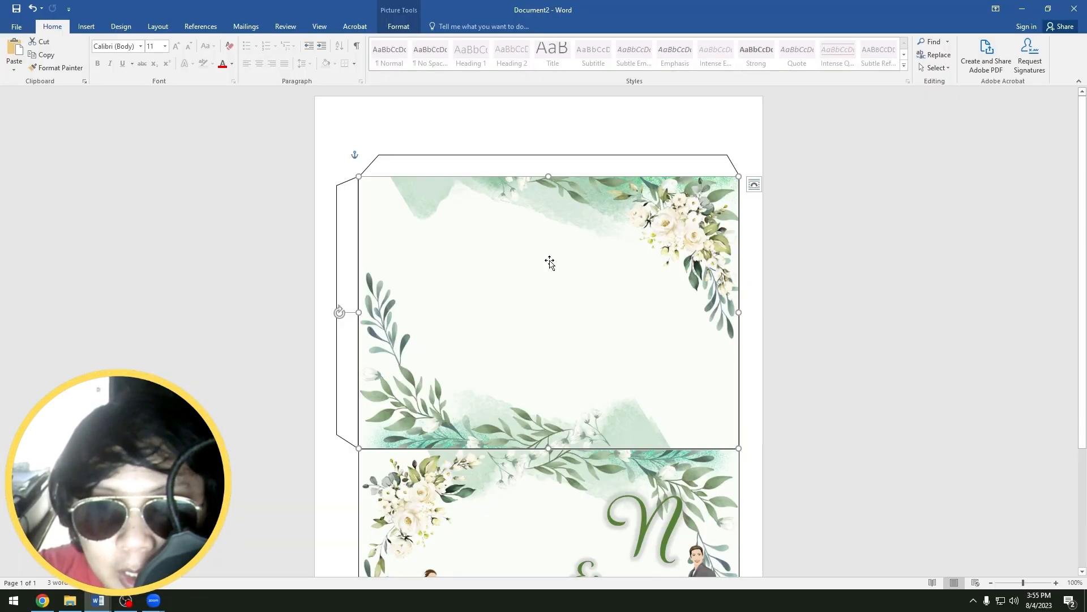
# - Examine the upside-down Gifts, R.S.V.P and Attire text boxes in the finished sample document envelop sliding saitv.docx
pyautogui.click(544, 275)
pyautogui.scroll(-1, 544, 274)
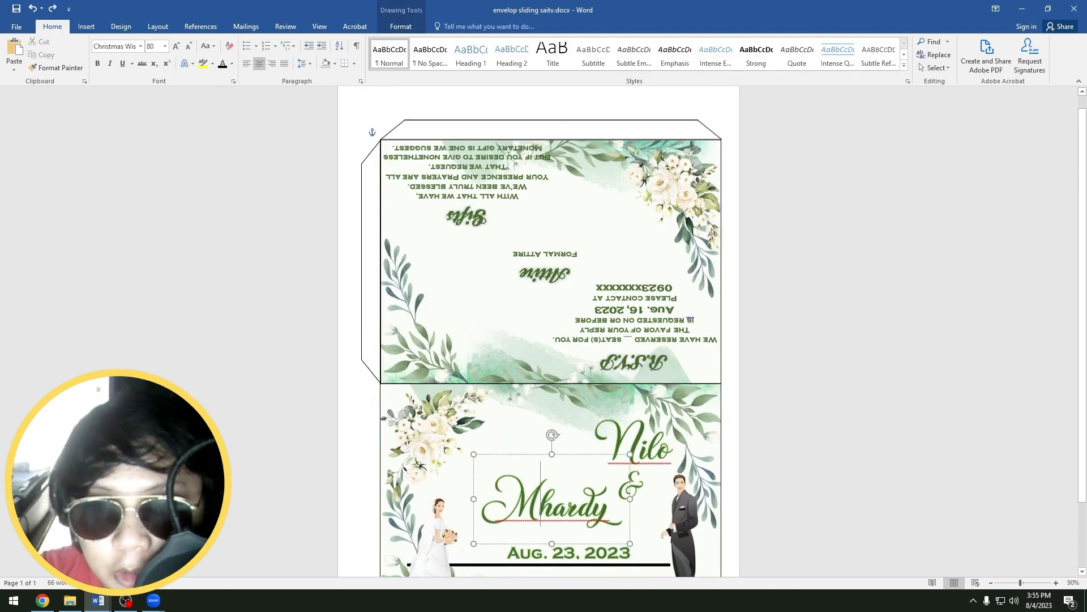
pyautogui.scroll(1, 466, 226)
pyautogui.click(466, 192)
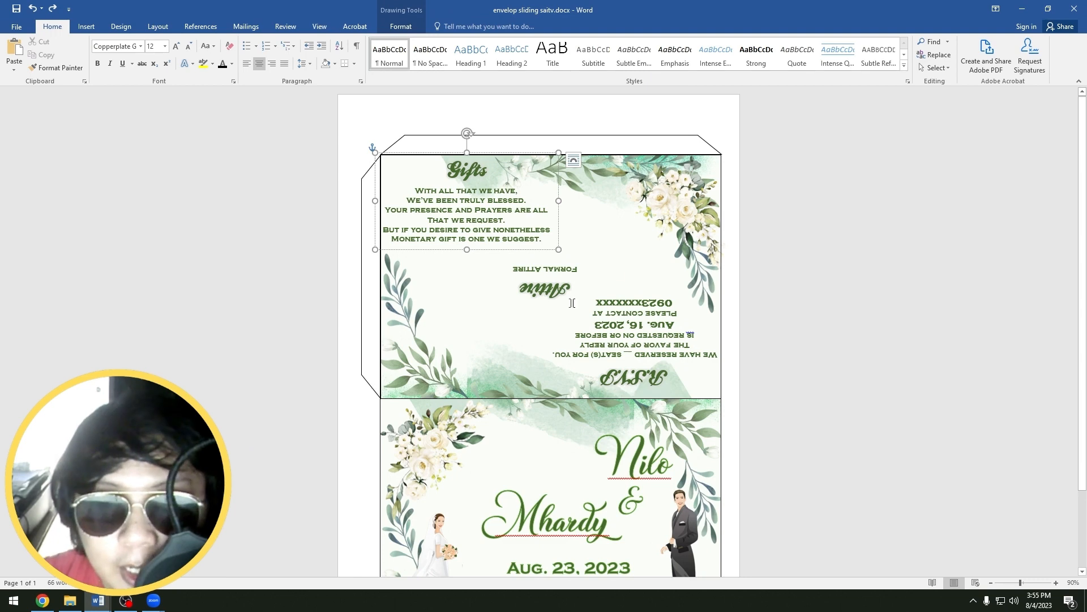
pyautogui.click(589, 306)
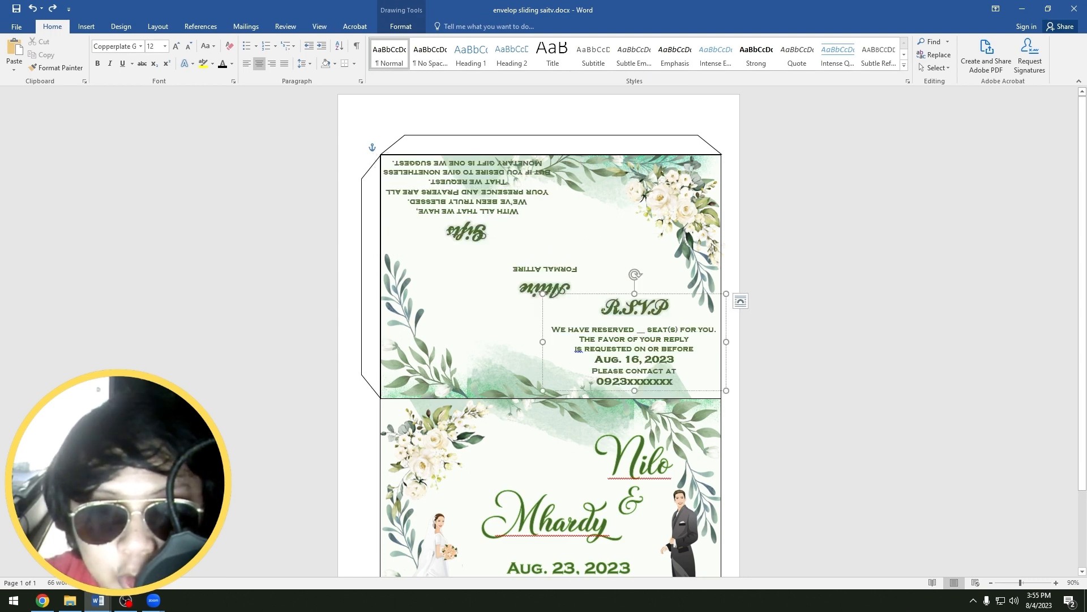
pyautogui.click(545, 286)
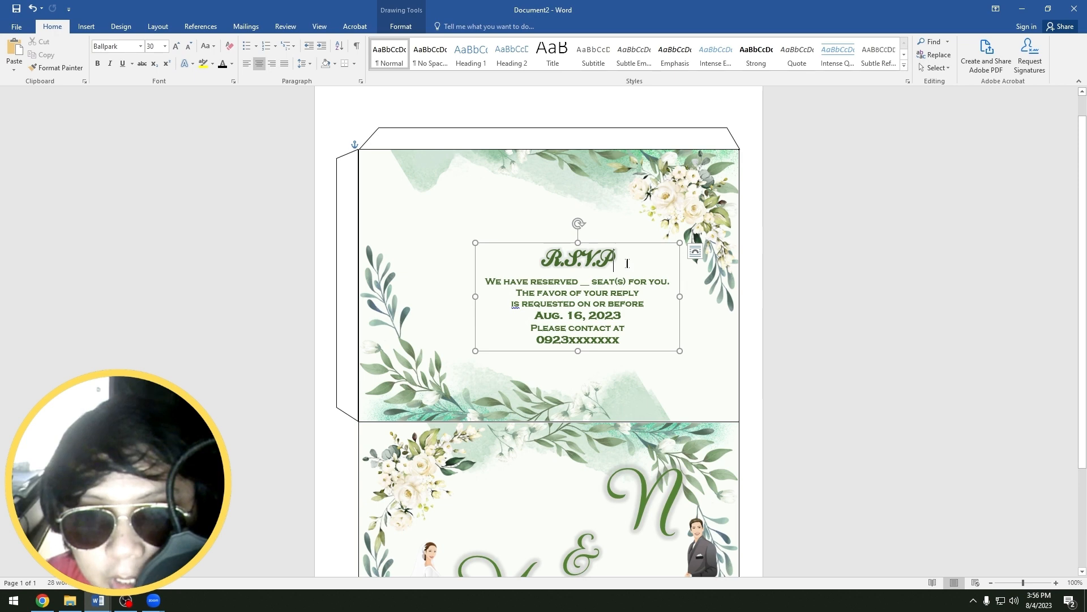
# - In Document2, move the R.S.V.P text box up into the upper area of the envelope's back panel
pyautogui.moveTo(627, 263); pyautogui.dragTo(542, 253)
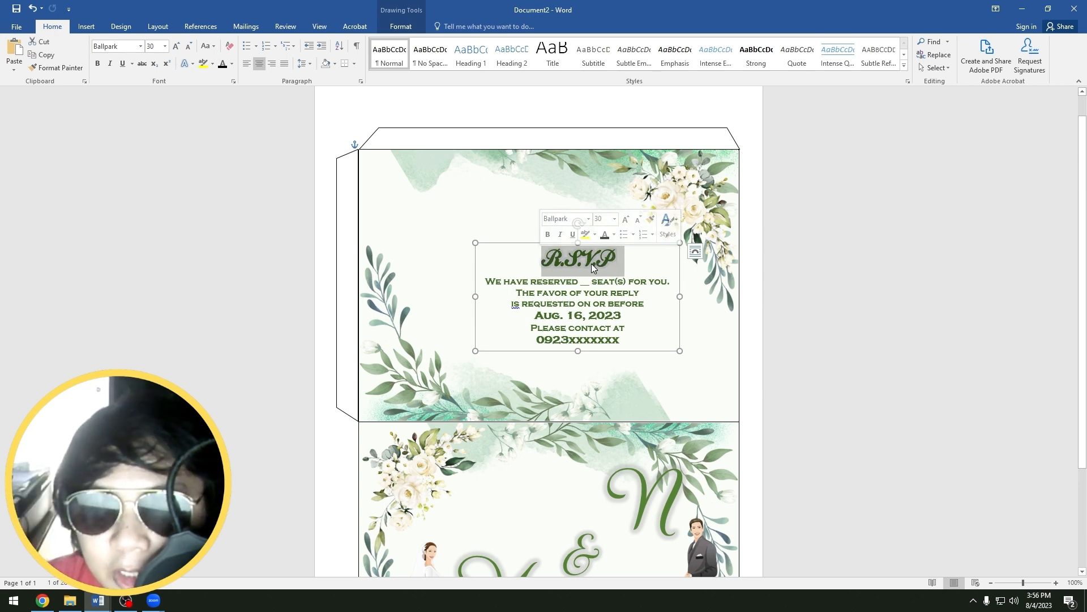
pyautogui.click(600, 328)
pyautogui.moveTo(602, 360); pyautogui.dragTo(542, 266)
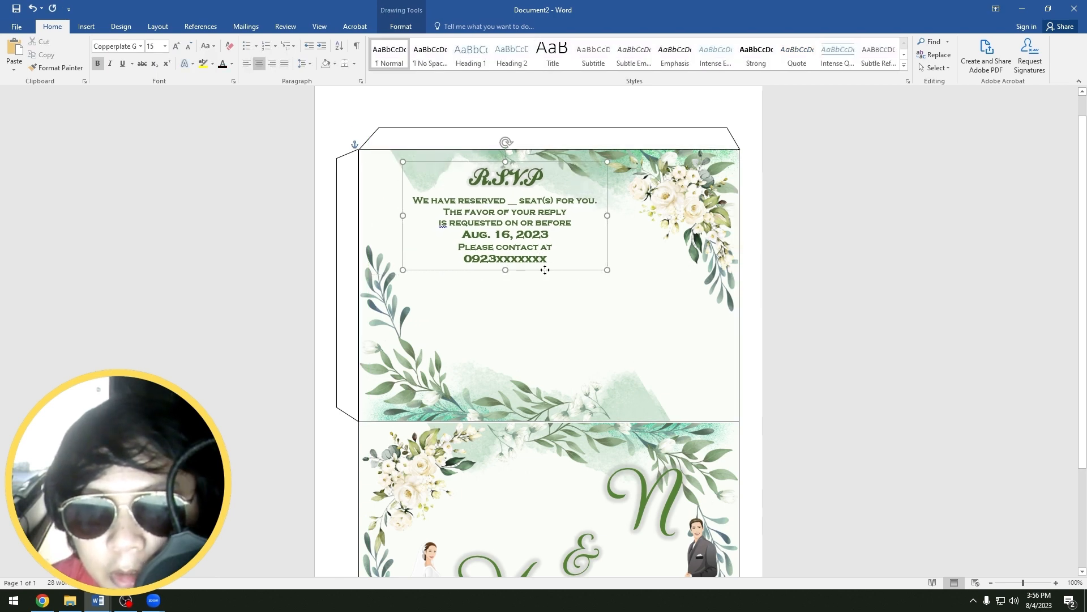
# - Draw a rectangle about 2.23 x 3.98 inches below the R.S.V.P text and remove its fill and outline
pyautogui.click(86, 27)
pyautogui.click(163, 55)
pyautogui.click(205, 93)
pyautogui.moveTo(467, 289); pyautogui.dragTo(683, 410)
pyautogui.click(409, 43)
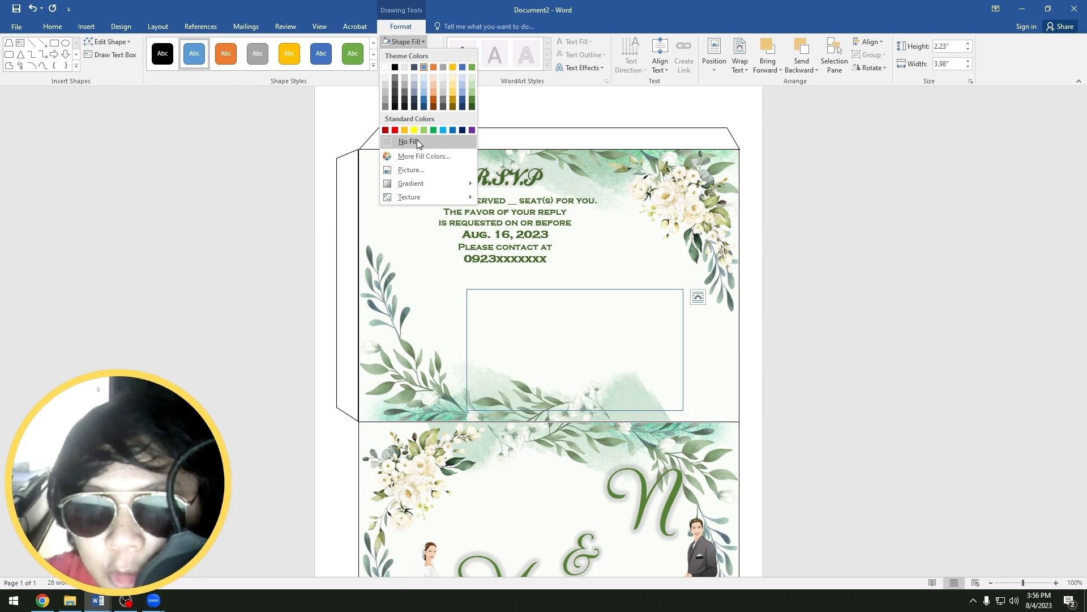
pyautogui.click(408, 142)
pyautogui.click(413, 54)
pyautogui.click(415, 155)
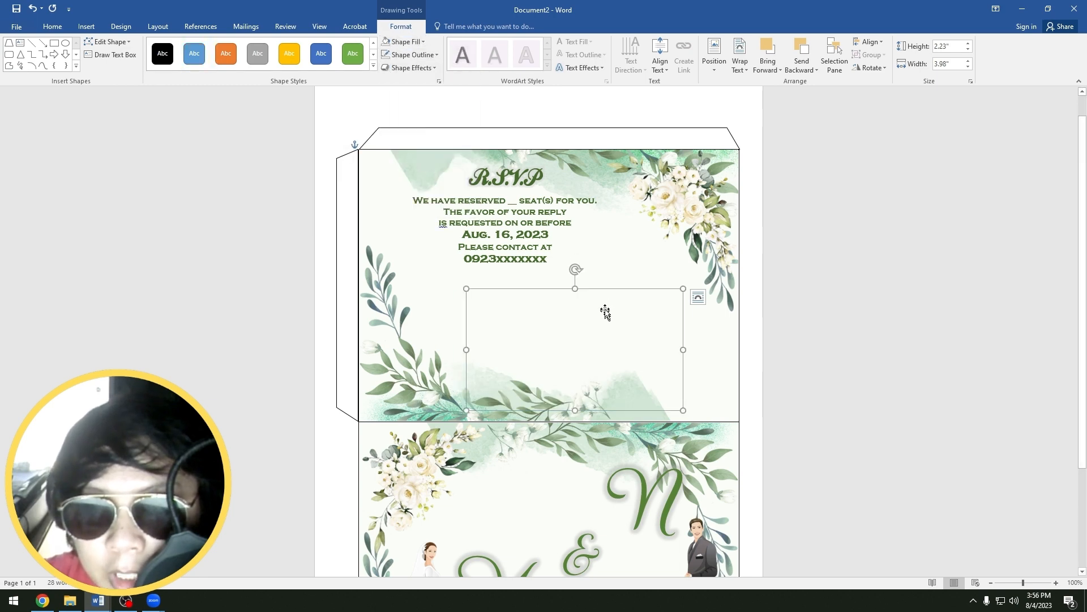
# - Add the text R.S.V.P inside the new rectangle with a green text fill
pyautogui.rightClick(605, 290)
pyautogui.click(623, 351)
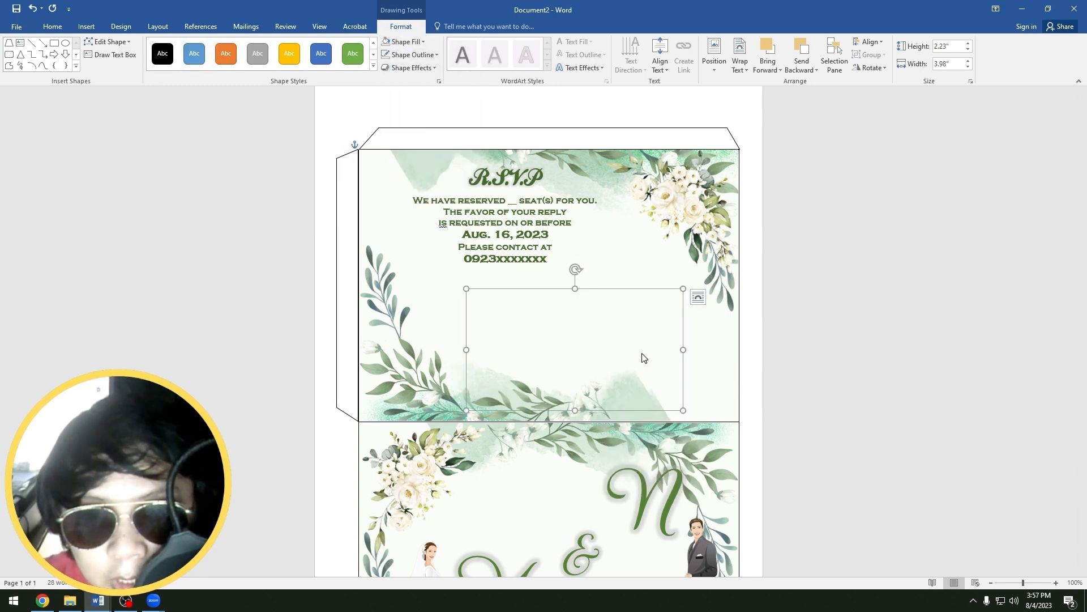
pyautogui.write('sdfsdf')
pyautogui.hotkey('ctrl', 'a')
pyautogui.click(396, 31)
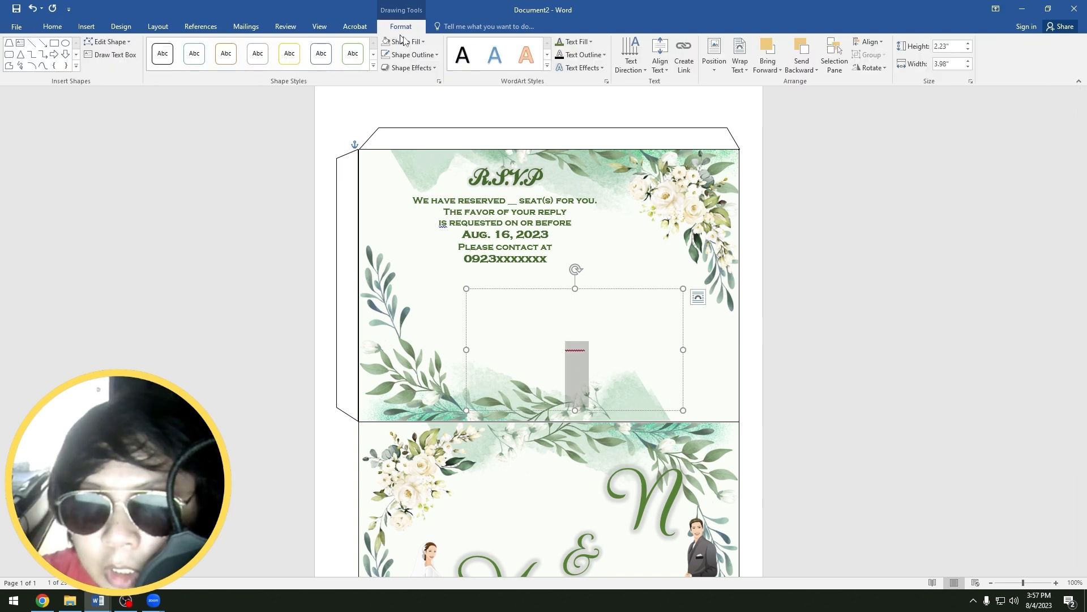
pyautogui.click(584, 43)
pyautogui.click(621, 97)
pyautogui.write('R.S.V.P')
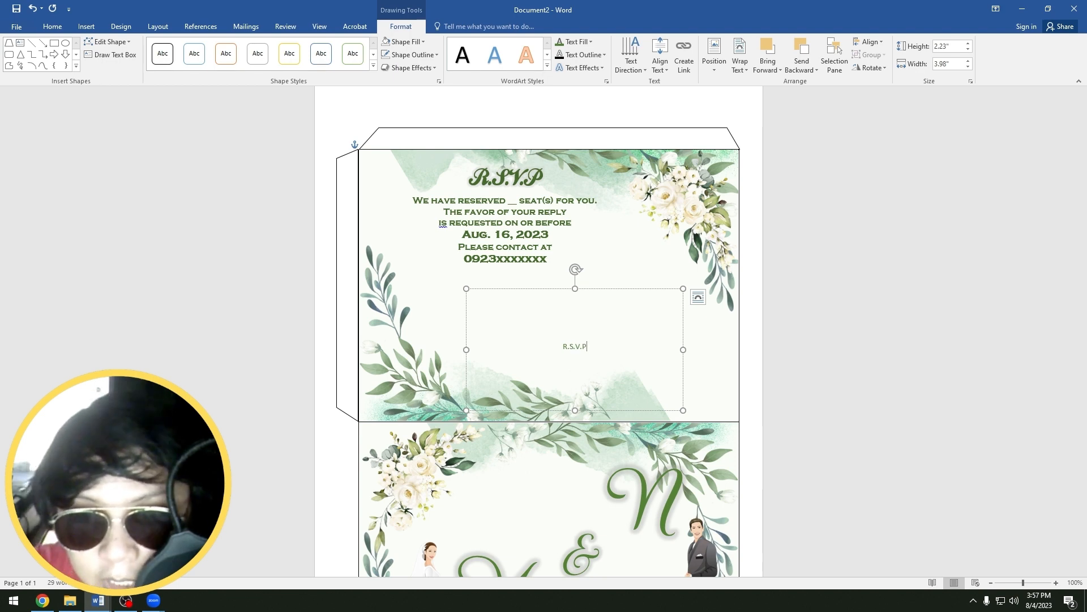
# - Format the new R.S.V.P heading in the Ballpark font at size 30
pyautogui.doubleClick(566, 341)
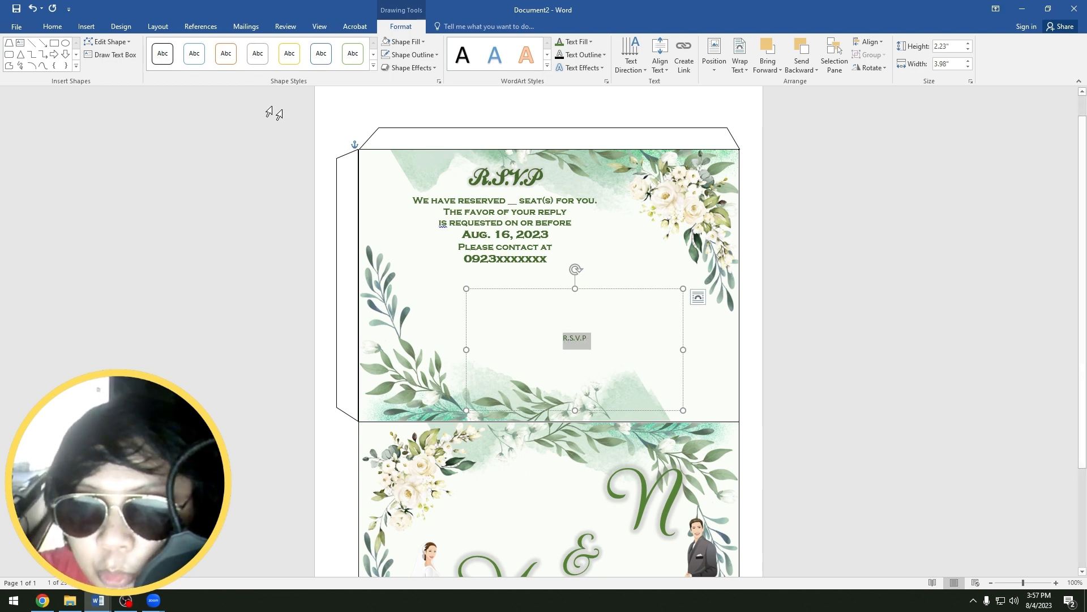
pyautogui.click(52, 27)
pyautogui.click(176, 47)
pyautogui.doubleClick(179, 51)
pyautogui.doubleClick(178, 51)
pyautogui.doubleClick(179, 51)
pyautogui.click(158, 46)
pyautogui.write('30')
pyautogui.press('Return')
# - Start a line reading We below the R.S.V.P heading and format it in Copperplate Gothic at size 12
pyautogui.press('Right')
pyautogui.press('Return')
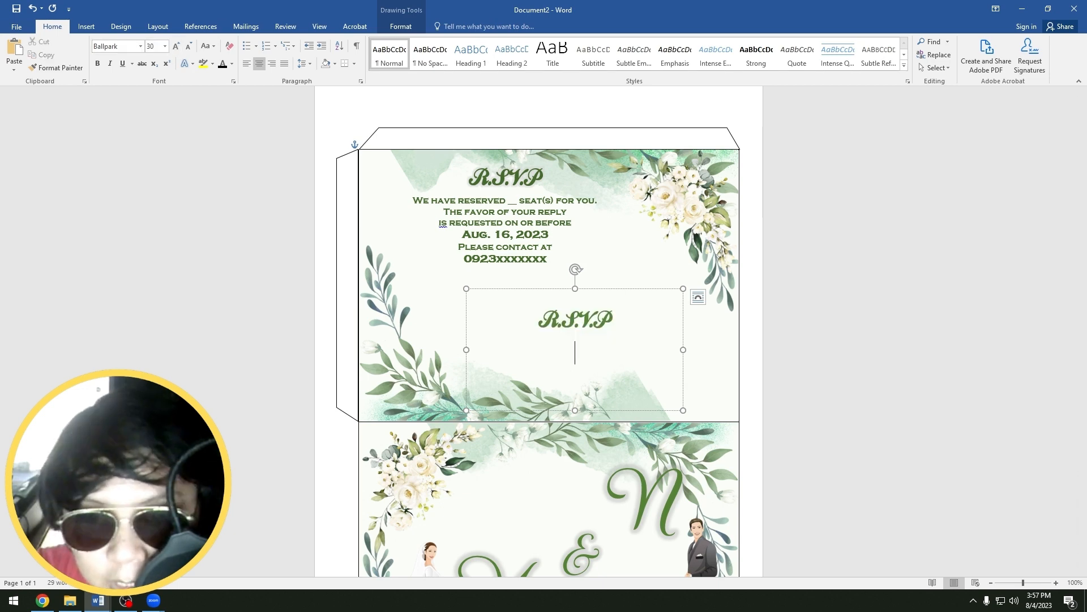
pyautogui.write('we')
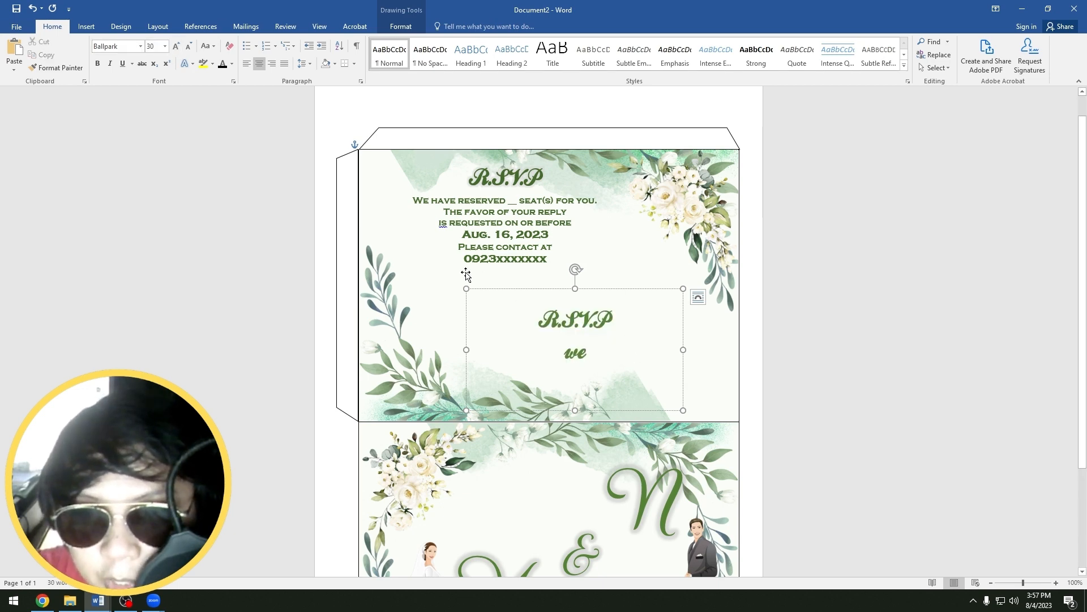
pyautogui.doubleClick(575, 353)
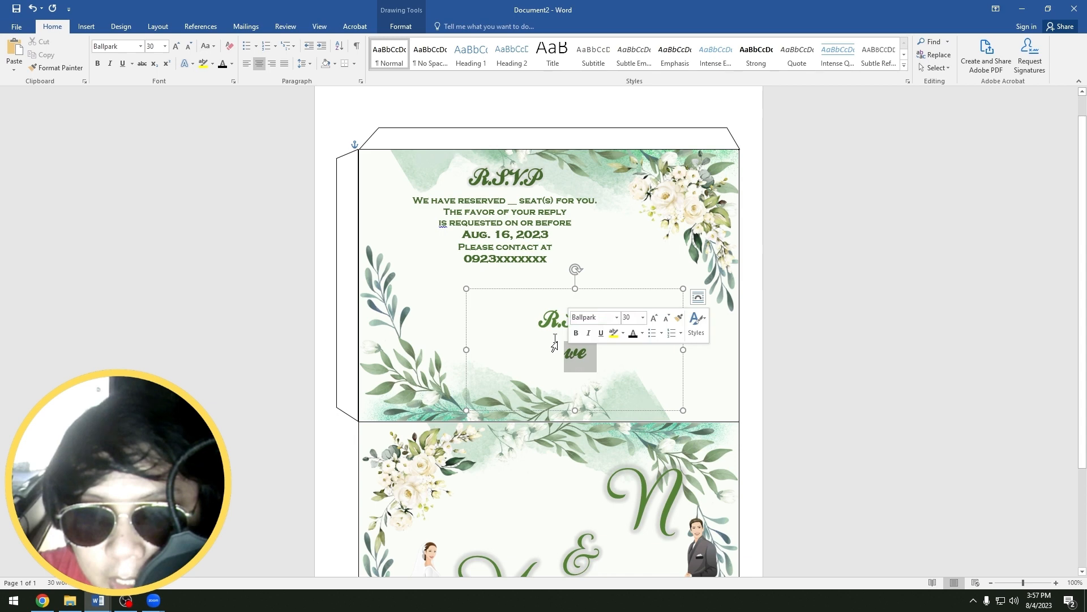
pyautogui.click(140, 47)
pyautogui.click(192, 155)
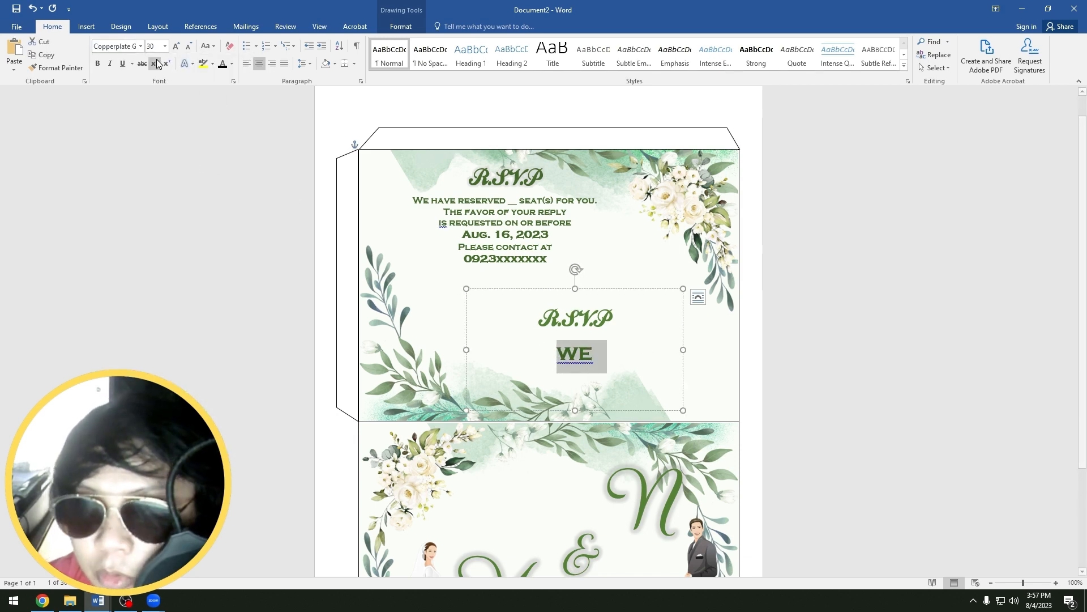
pyautogui.tripleClick(185, 51)
pyautogui.tripleClick(185, 51)
pyautogui.tripleClick(185, 51)
# - Complete the wording as "We have reserved __ seat(s) for you", "The favor of your reply" and "Is requested on or before" on three lines
pyautogui.click(595, 356)
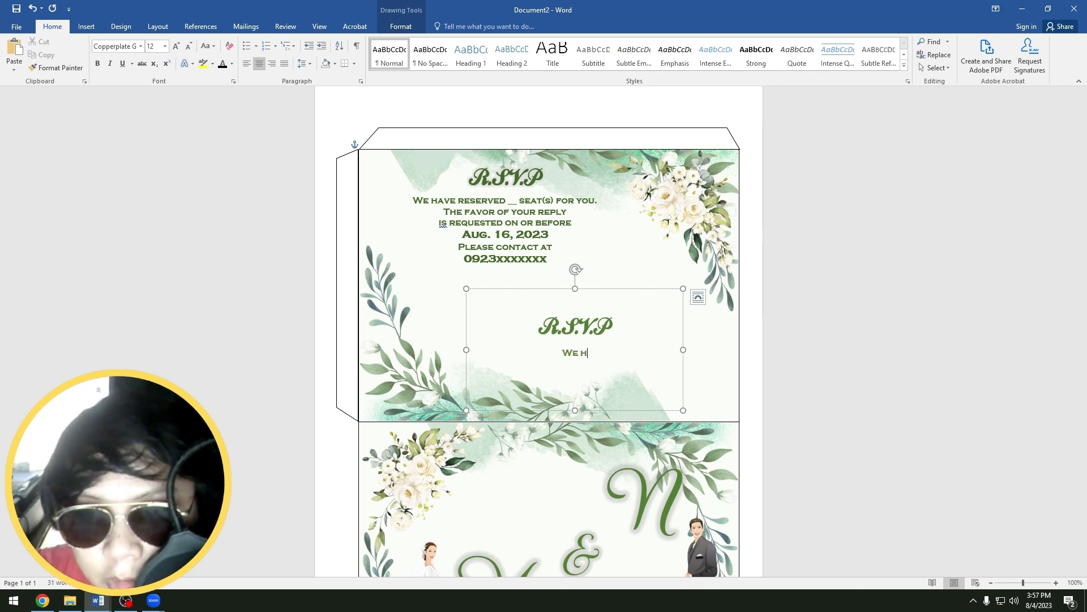
pyautogui.write('HAVE RESERVED')
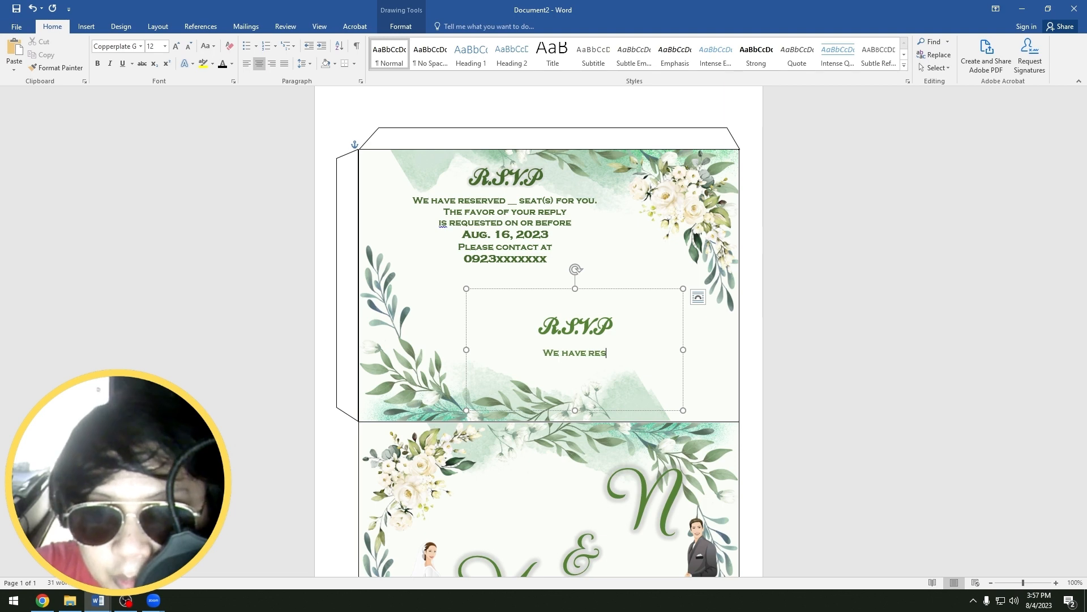
pyautogui.write(' __')
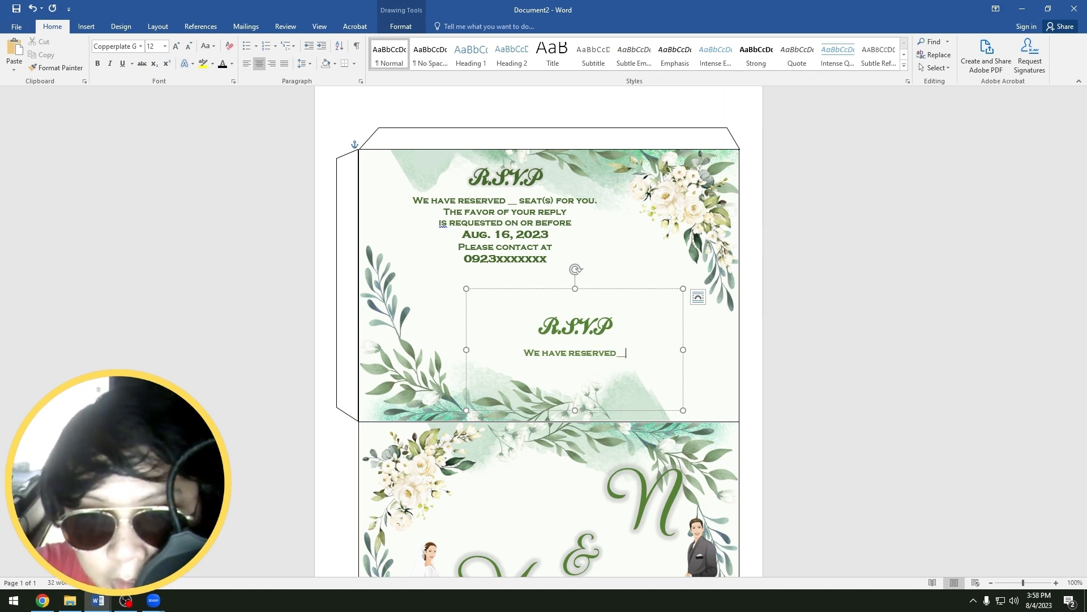
pyautogui.write('SEAT(S) FOR YOU. THE FAVOR OF YOUR REPLY IS REQUESTED ON OR BEFORE')
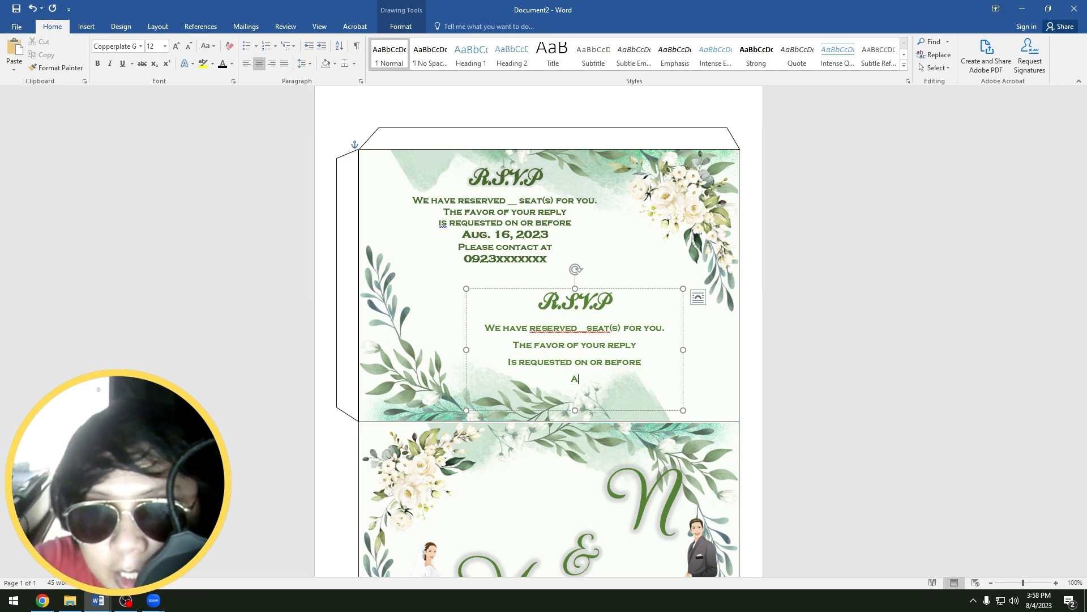
# - Add the date line Aug. 16, 2023 below the reply wording and make it bold
pyautogui.write('Aug. 16, 2023')
pyautogui.moveTo(617, 385); pyautogui.dragTo(541, 382)
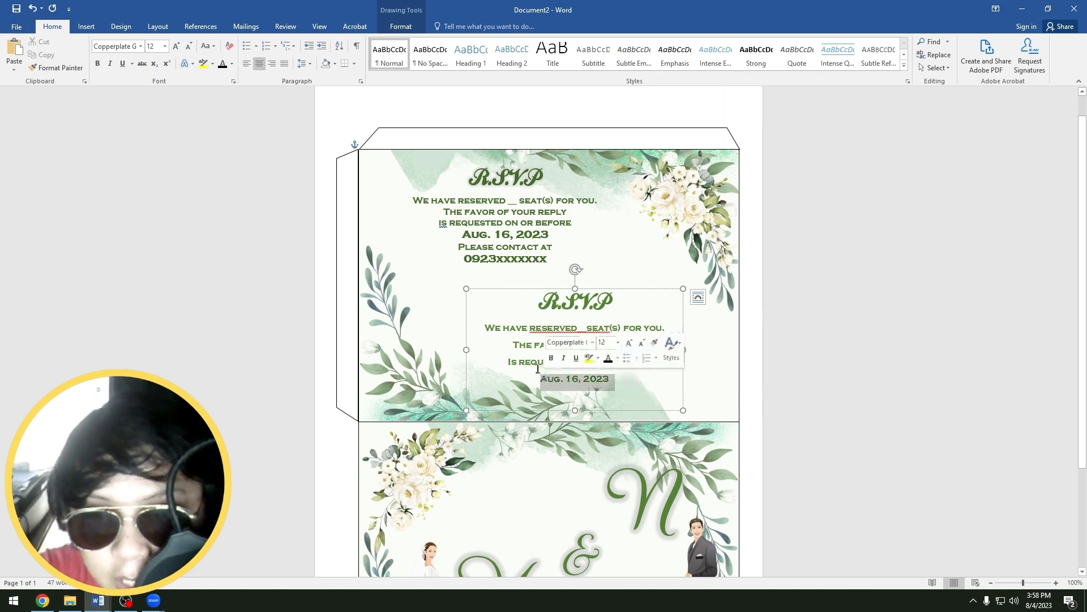
pyautogui.click(98, 65)
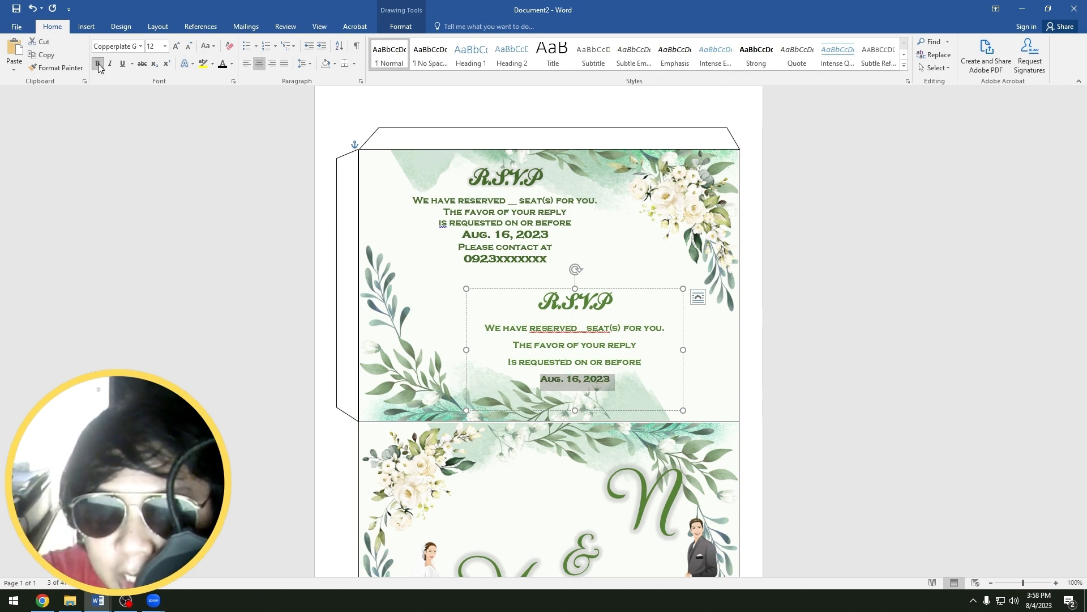
# - Add the line Please contact at with a bold placeholder contact number beneath it, and shift the text box up for more room
pyautogui.click(612, 361)
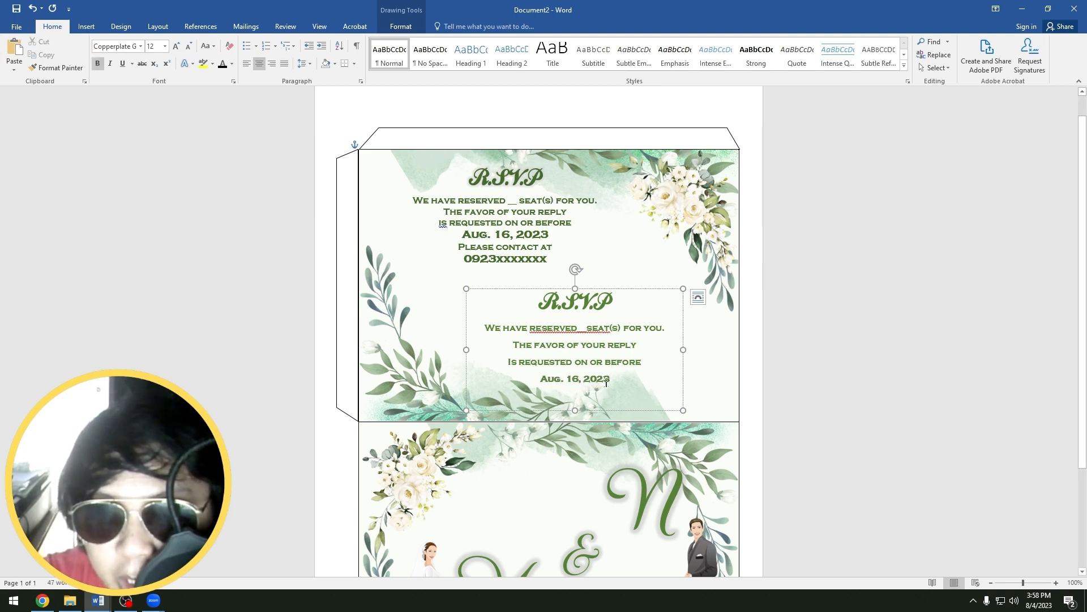
pyautogui.press('Return')
pyautogui.write('Please contact at')
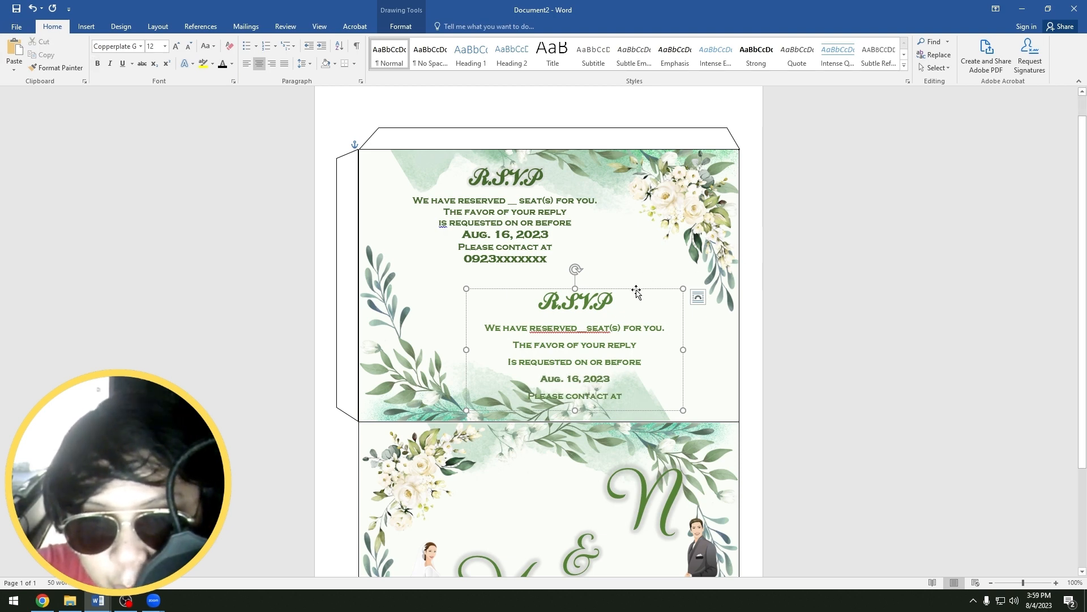
pyautogui.moveTo(637, 289); pyautogui.dragTo(637, 258)
pyautogui.moveTo(607, 380); pyautogui.dragTo(530, 380)
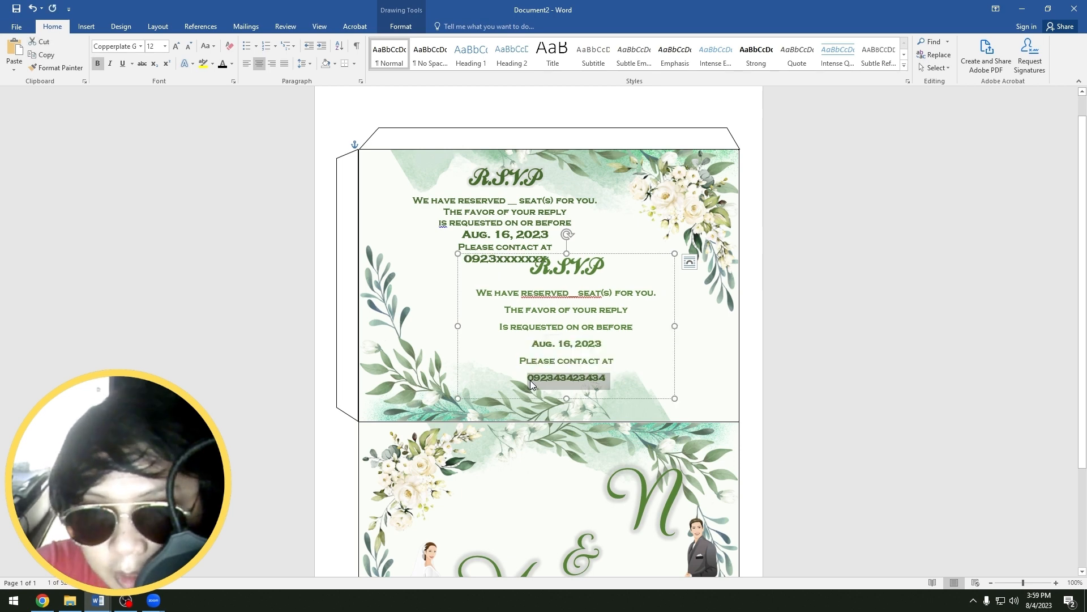
pyautogui.hotkey('ctrl', 'b')
pyautogui.moveTo(602, 254); pyautogui.dragTo(616, 269)
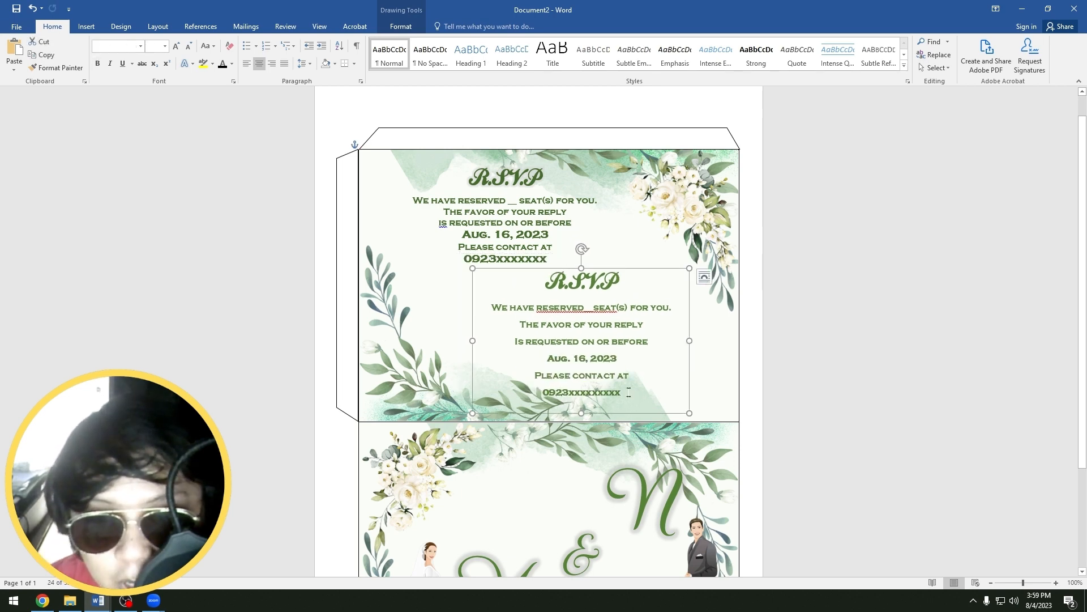
# - Remove the space after paragraph from all detail lines below the new R.S.V.P heading
pyautogui.moveTo(625, 393); pyautogui.dragTo(493, 309)
pyautogui.click(303, 64)
pyautogui.click(381, 189)
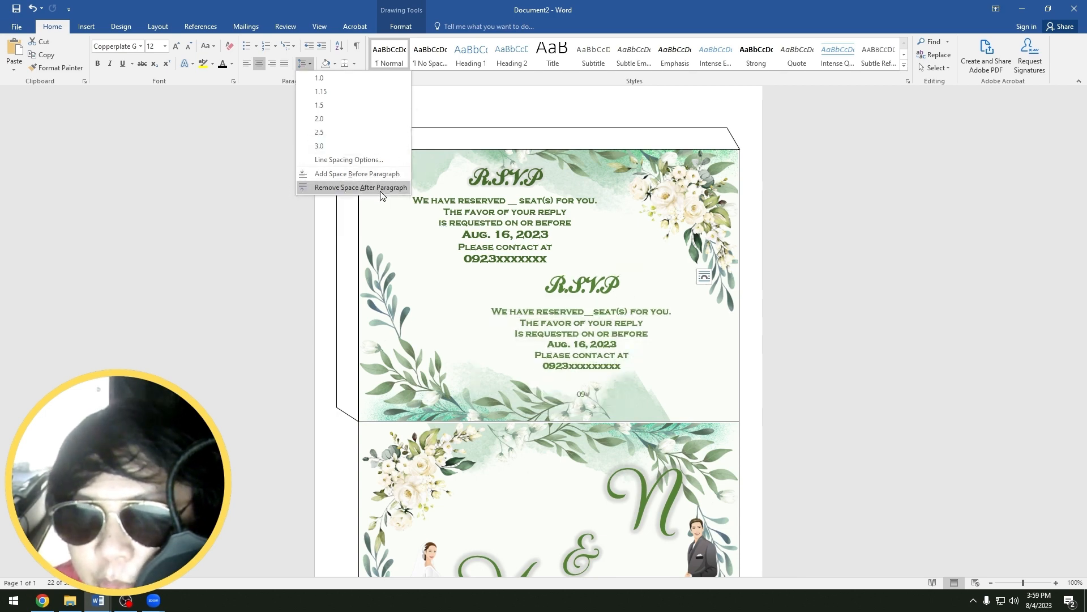
pyautogui.click(669, 339)
pyautogui.click(631, 401)
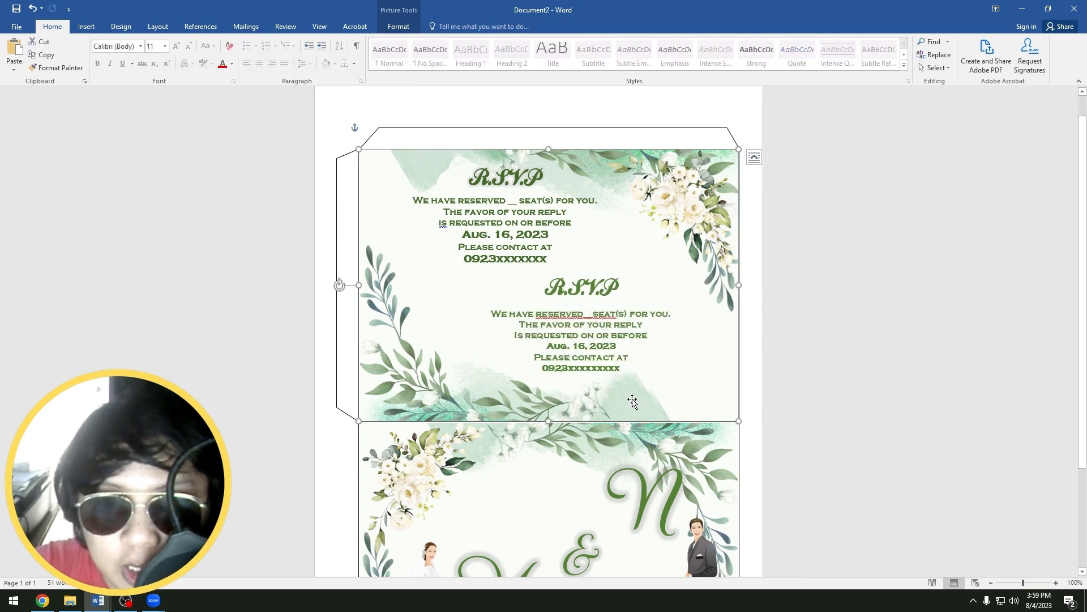
# - Move the new R.S.V.P box to the back panel's lower-right corner and delete the older R.S.V.P box above it
pyautogui.moveTo(635, 268)
pyautogui.mouseDown()
pyautogui.moveTo(678, 308)
pyautogui.moveTo(709, 311)
pyautogui.mouseUp()
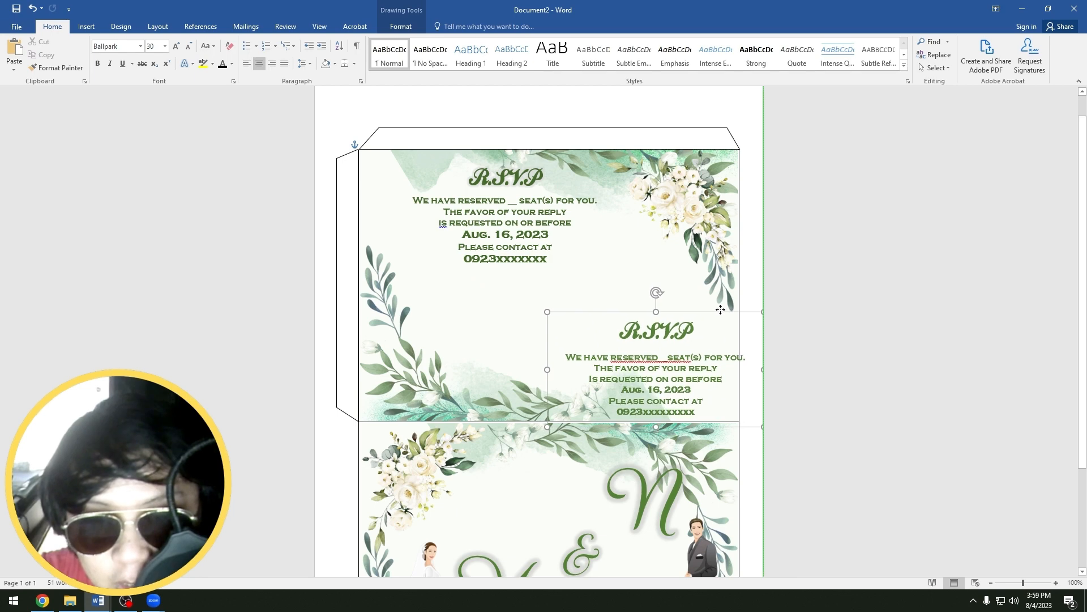
pyautogui.click(503, 223)
pyautogui.click(516, 270)
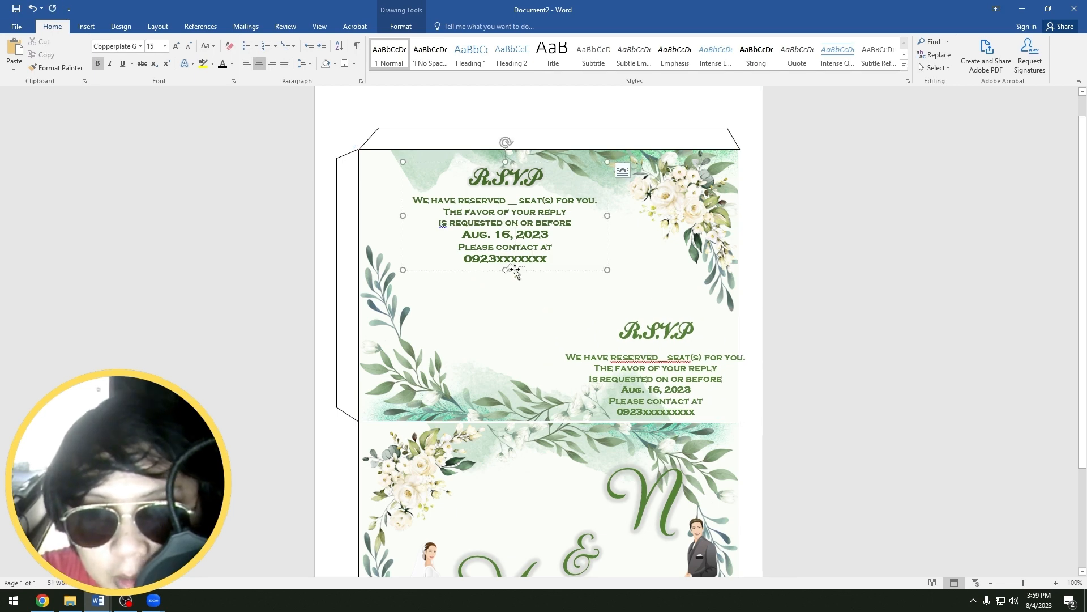
pyautogui.press('Delete')
pyautogui.moveTo(670, 312); pyautogui.dragTo(670, 303)
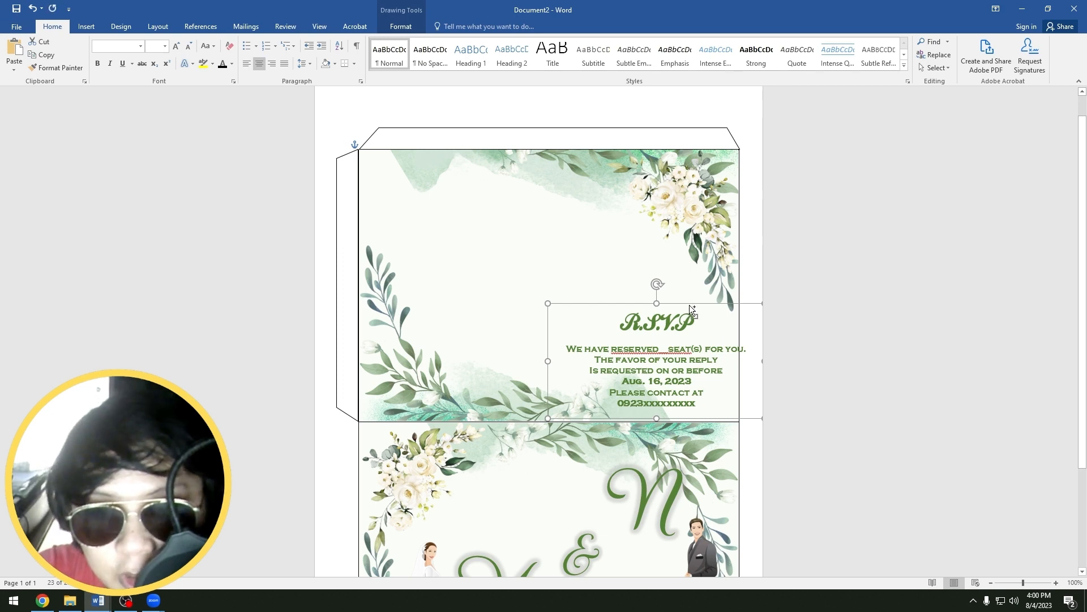
# - Duplicate the R.S.V.P box for an Attire section reading Formal and for a section titled Gifts at the panel's upper left
pyautogui.hotkey('ctrl', 'v')
pyautogui.moveTo(607, 308); pyautogui.dragTo(480, 175)
pyautogui.doubleClick(564, 199)
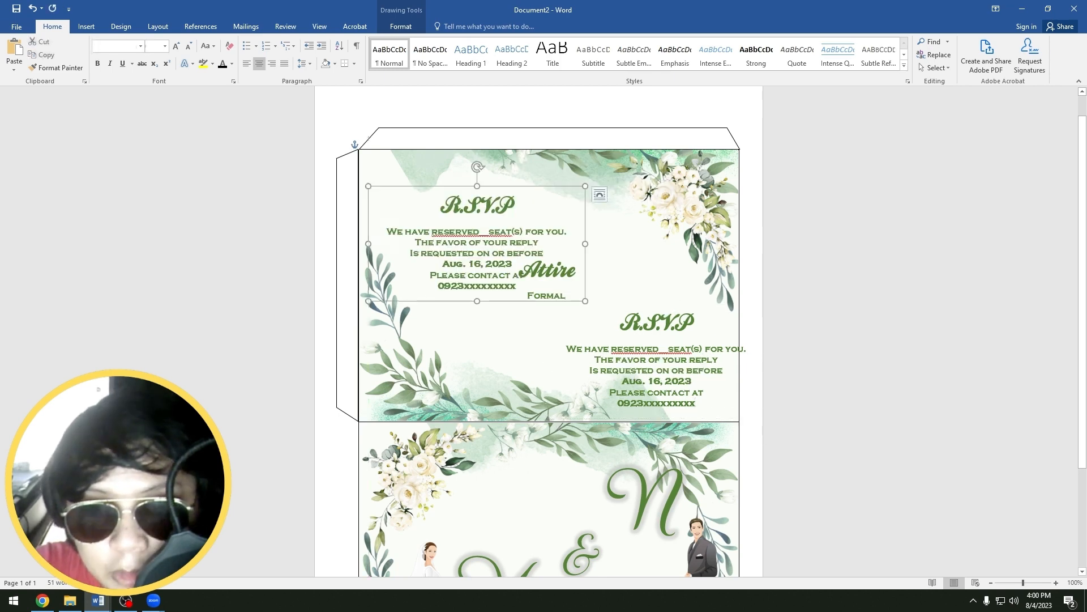
pyautogui.write('Gifts')
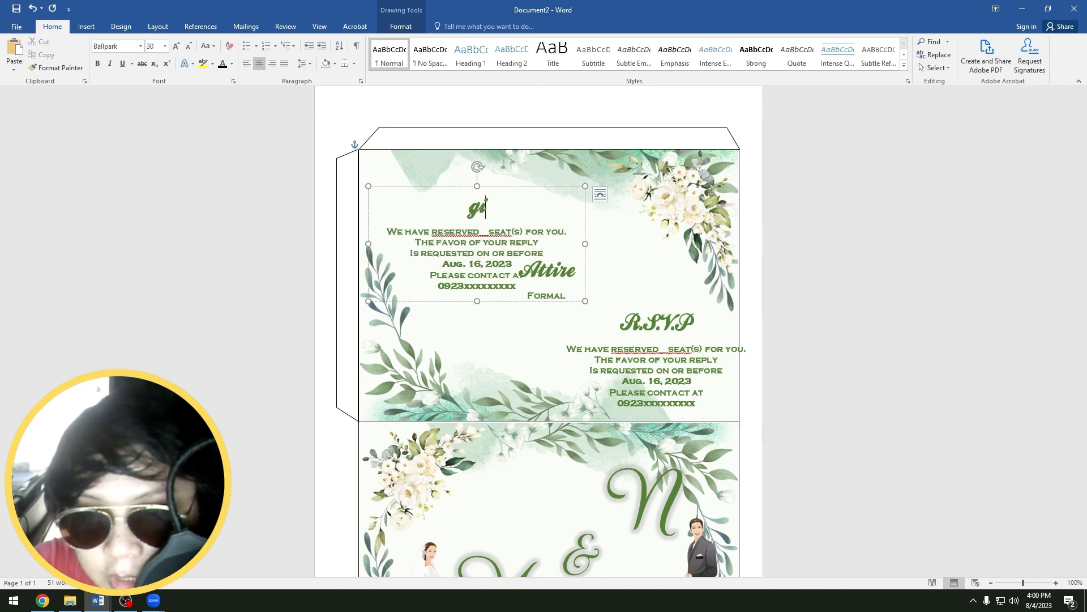
pyautogui.click(476, 263)
pyautogui.moveTo(507, 190); pyautogui.dragTo(523, 140)
# - Copy the gifts message from envelop sliding saitv.docx and paste it under the Gifts heading in Document2
pyautogui.moveTo(98, 600)
pyautogui.click(229, 543)
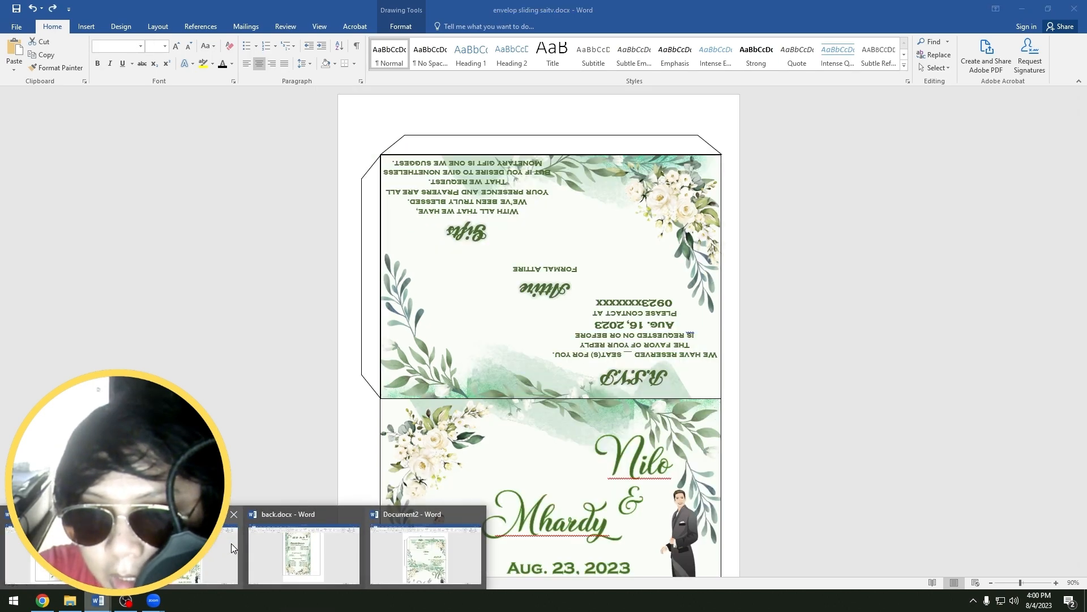
pyautogui.hotkey('ctrl', 'v')
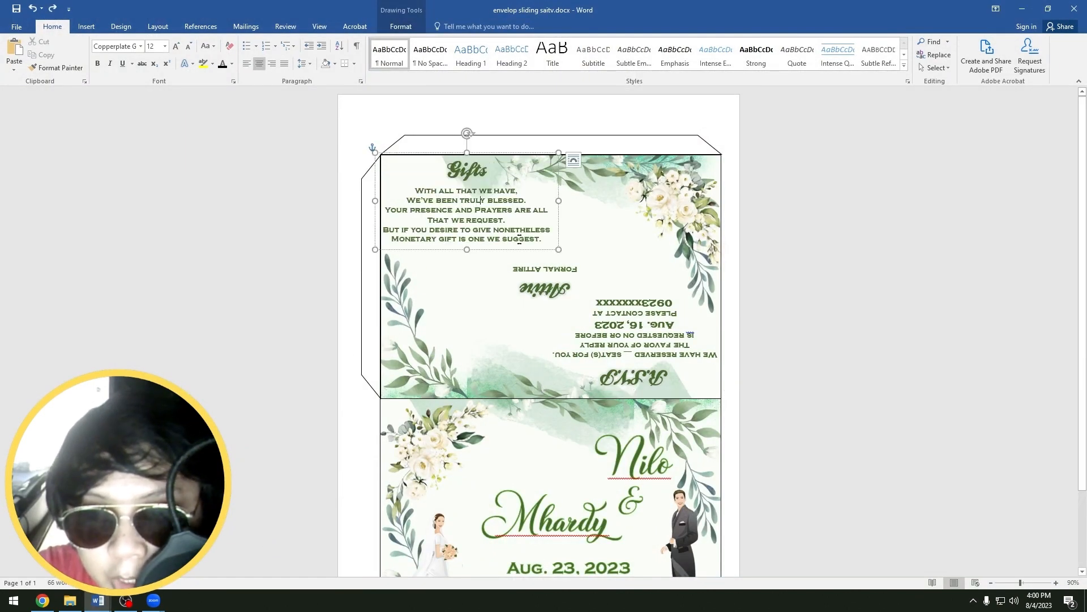
pyautogui.hotkey('alt', 'Tab')
pyautogui.click(467, 304)
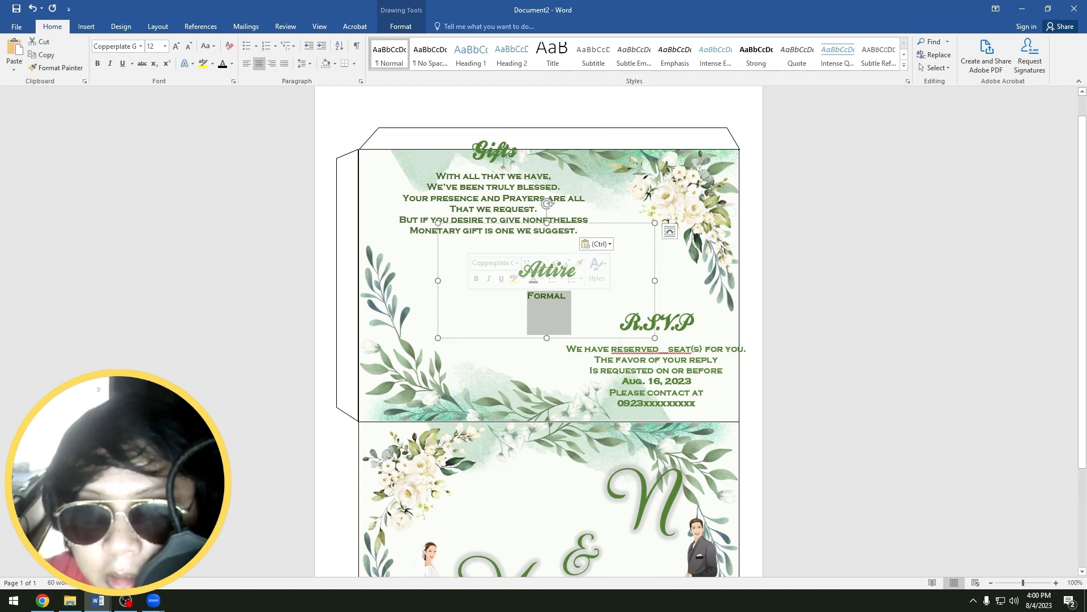
# - Position the Gifts text box in the back panel's upper-left area and rotate it upside down
pyautogui.click(487, 198)
pyautogui.click(461, 322)
pyautogui.moveTo(472, 251); pyautogui.dragTo(427, 276)
pyautogui.moveTo(428, 178); pyautogui.dragTo(482, 179)
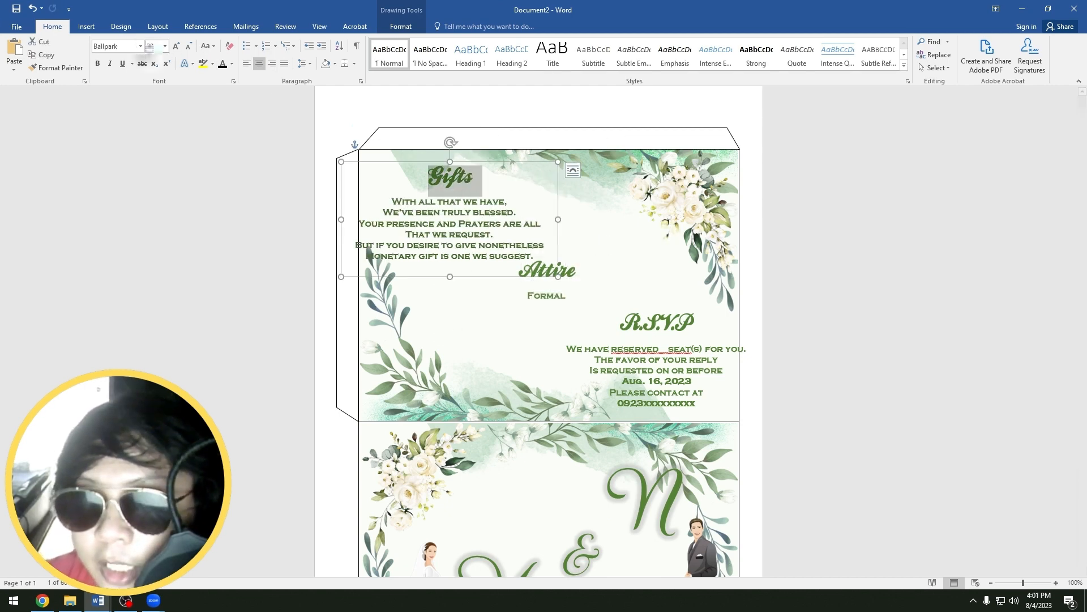
pyautogui.click(435, 217)
pyautogui.tripleClick(435, 217)
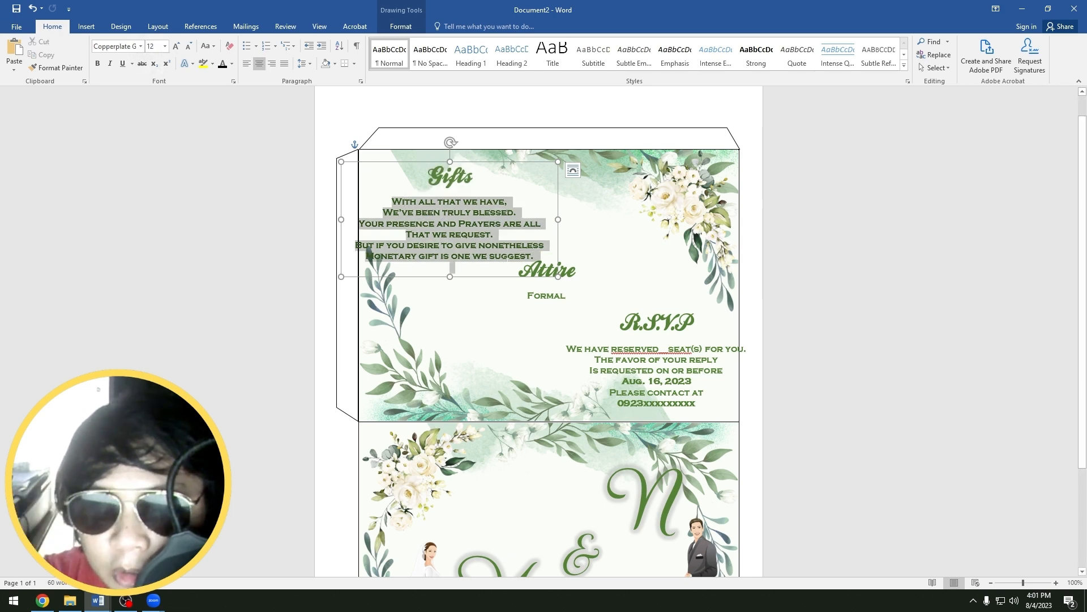
pyautogui.moveTo(506, 162); pyautogui.dragTo(463, 264)
pyautogui.click(576, 271)
pyautogui.click(503, 139)
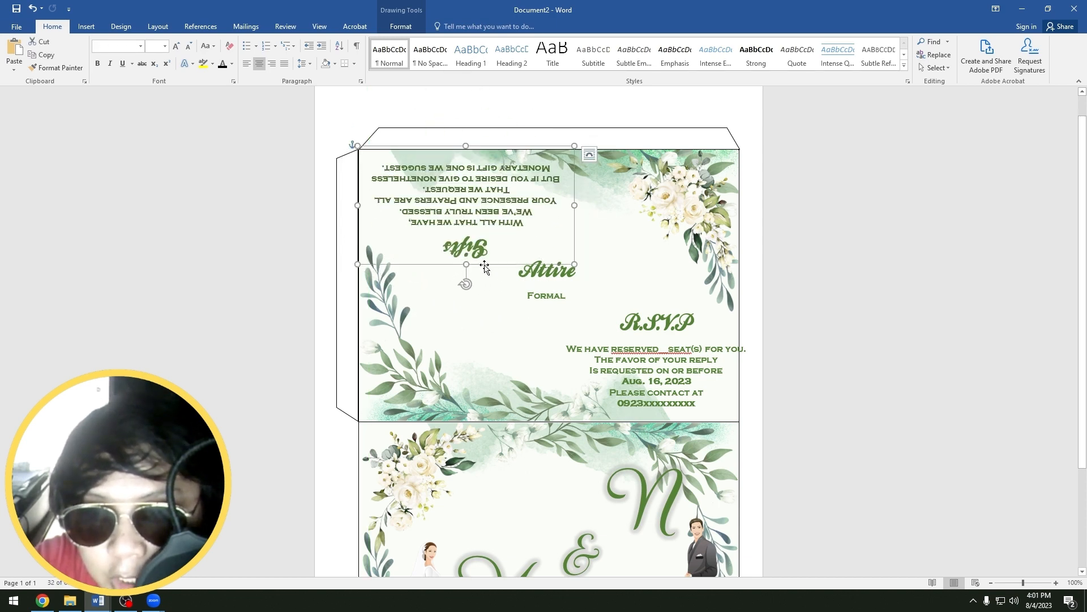
# - Rotate the Attire and R.S.V.P text boxes upside down and shift the R.S.V.P box slightly left inside the panel
pyautogui.click(570, 275)
pyautogui.moveTo(547, 203); pyautogui.dragTo(532, 359)
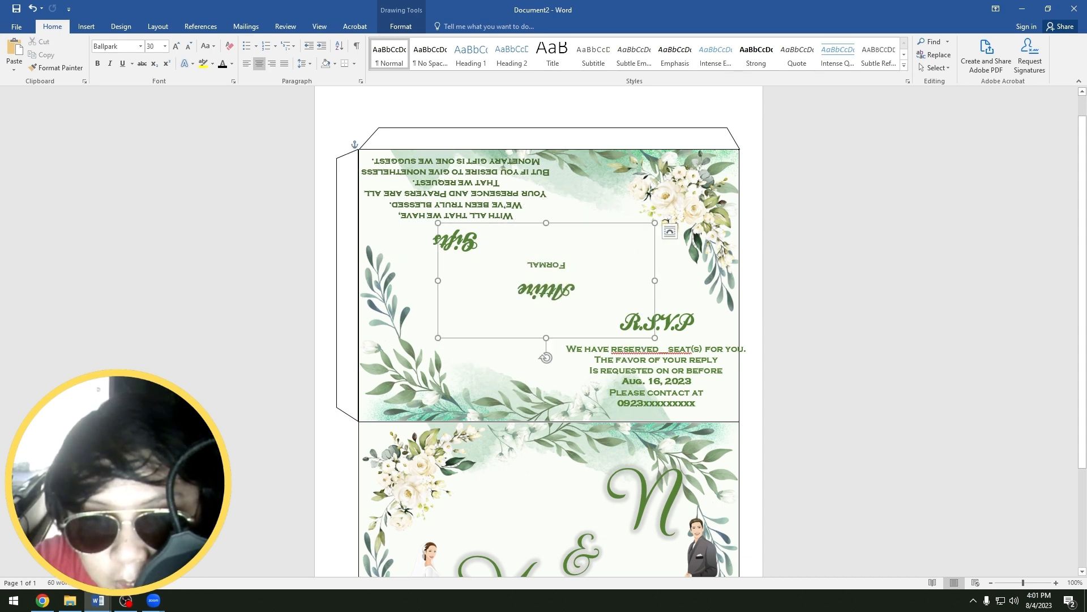
pyautogui.click(670, 381)
pyautogui.moveTo(657, 285); pyautogui.dragTo(649, 428)
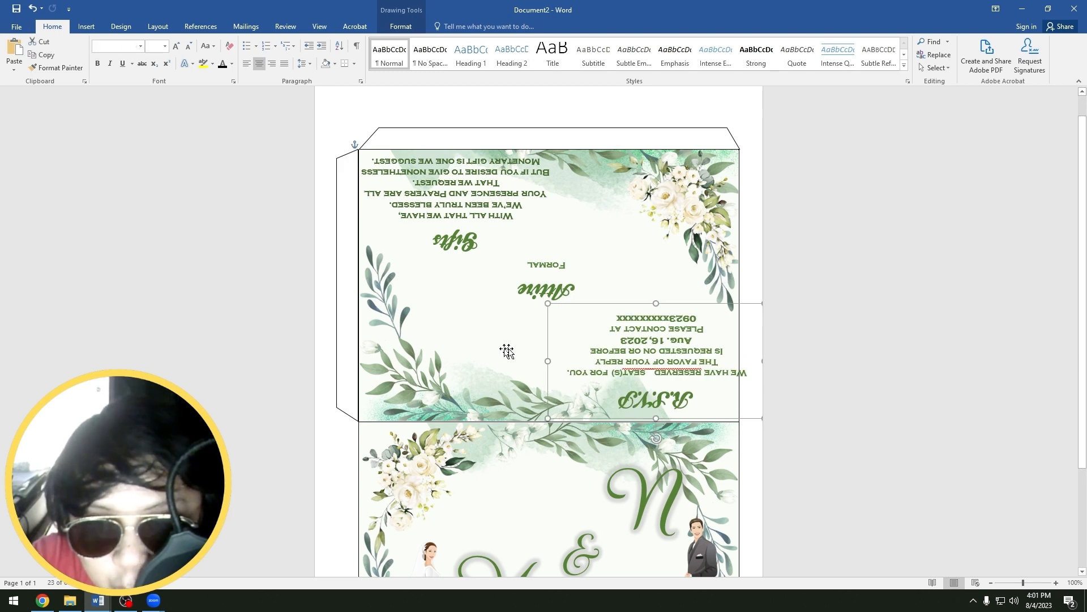
pyautogui.moveTo(669, 306); pyautogui.dragTo(653, 306)
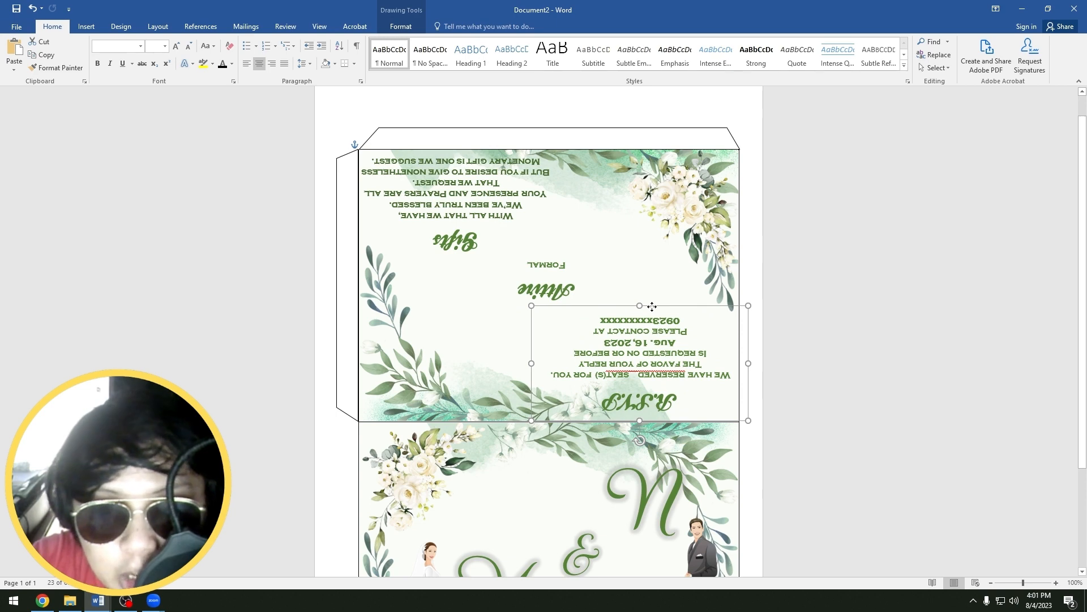
pyautogui.click(679, 292)
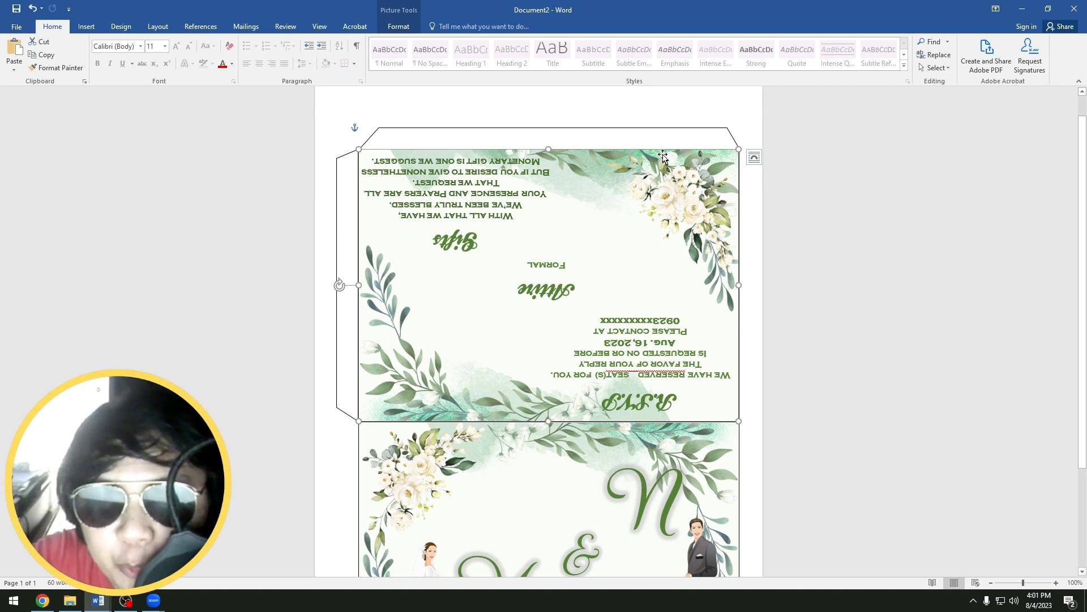
# - Insert the picture of the bride in a pink gown from the bride folder into the invitation
pyautogui.click(90, 28)
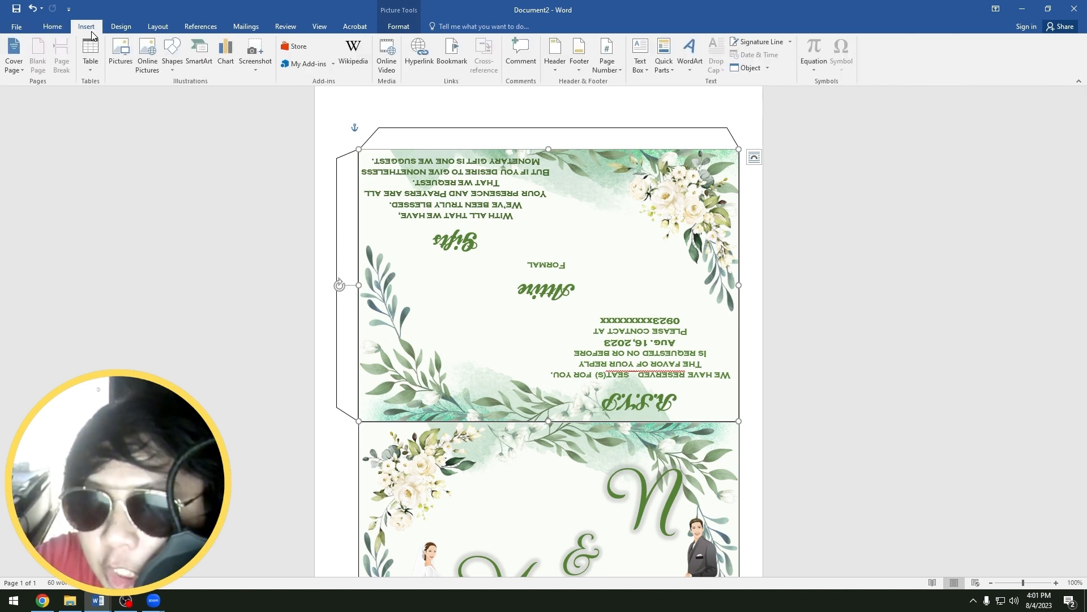
pyautogui.click(120, 52)
pyautogui.click(131, 167)
pyautogui.scroll(-1, 256, 154)
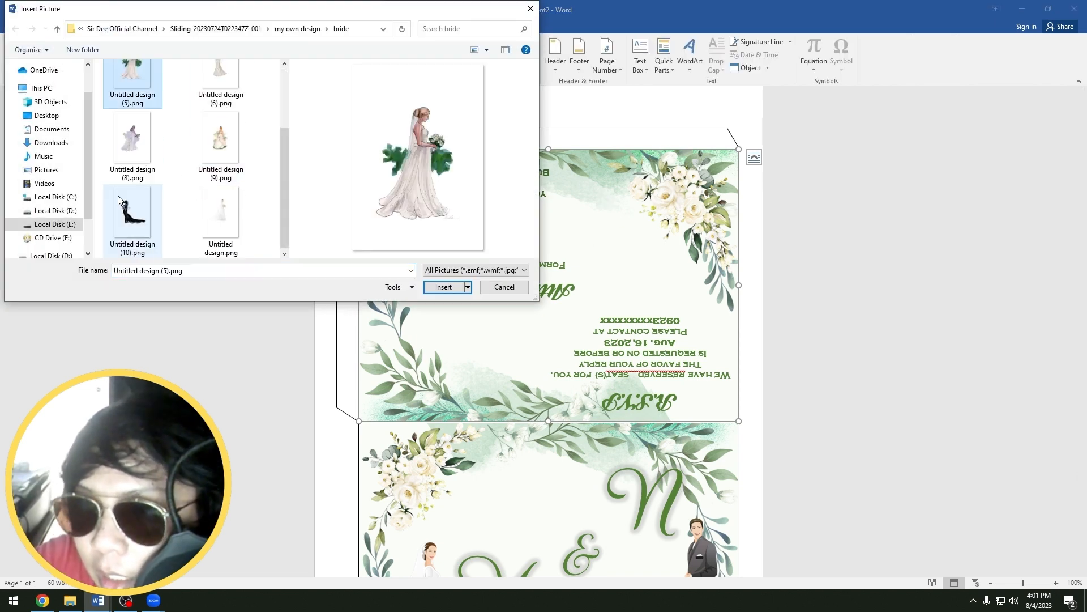
pyautogui.click(229, 180)
pyautogui.click(229, 223)
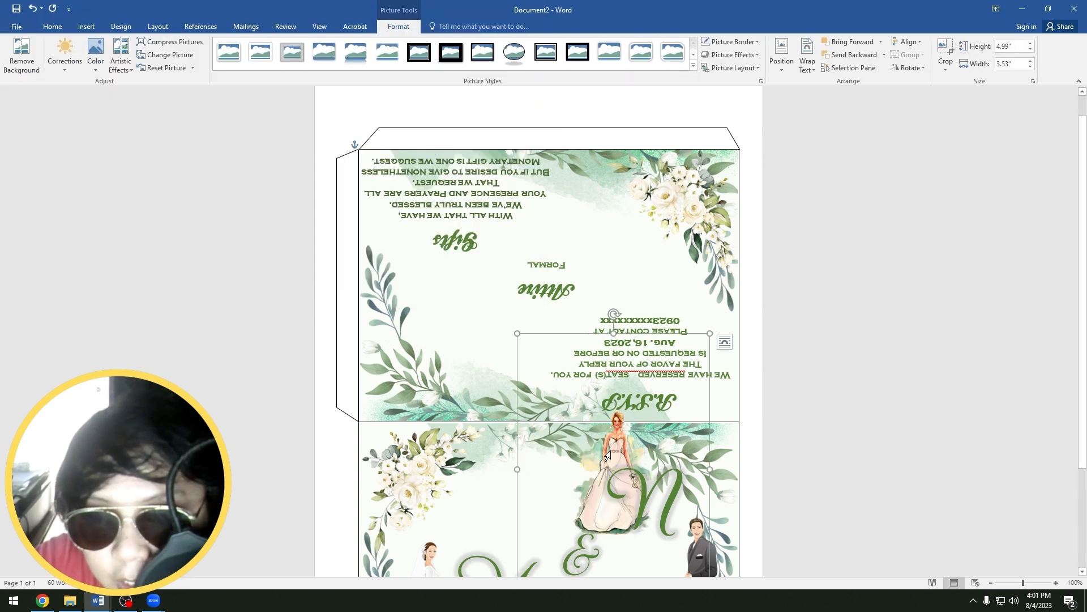
# - Place the inserted bride picture small and upside down beside the flowers in the back panel's upper-right area
pyautogui.click(608, 456)
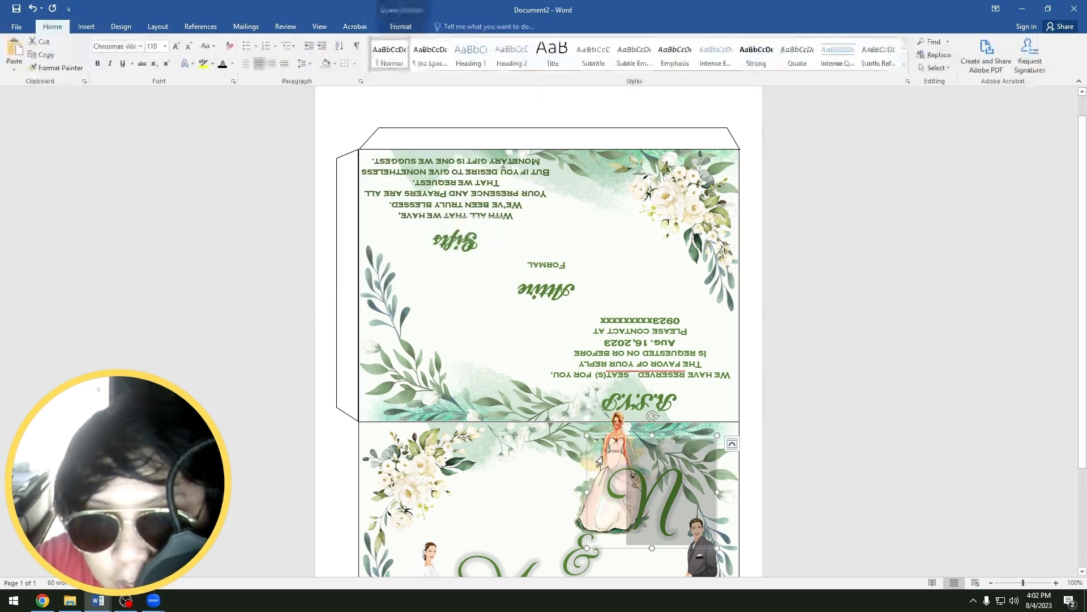
pyautogui.click(570, 454)
pyautogui.moveTo(628, 340); pyautogui.dragTo(496, 157)
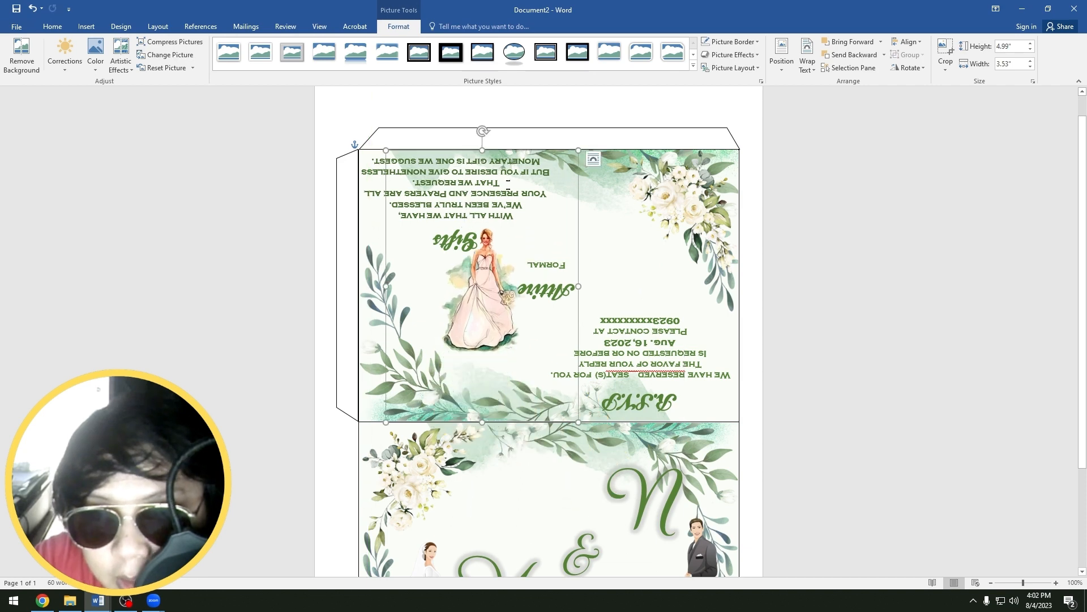
pyautogui.click(595, 159)
pyautogui.click(506, 224)
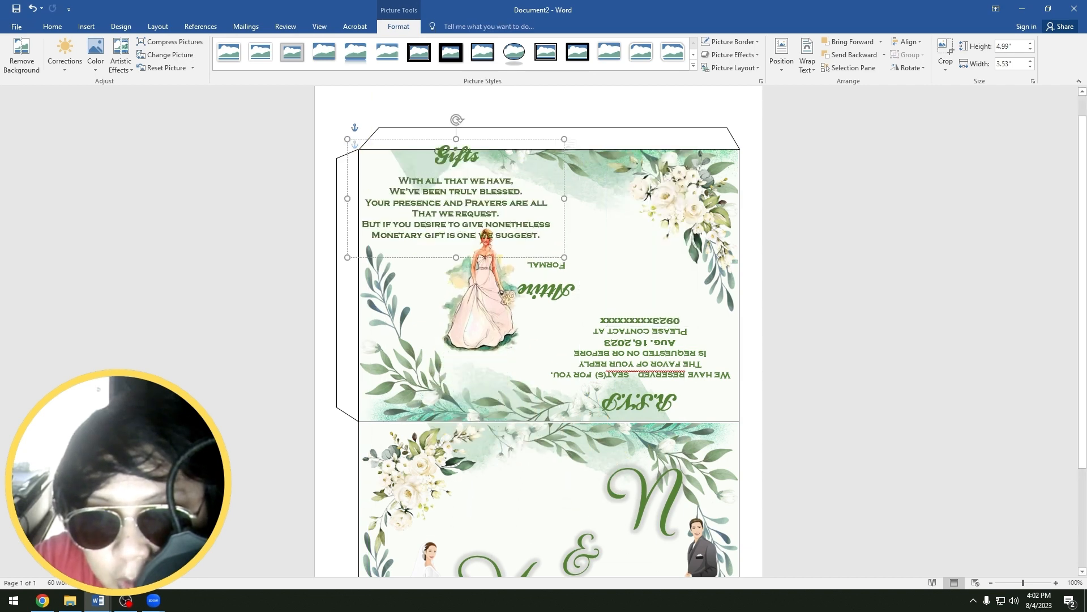
pyautogui.click(509, 287)
pyautogui.moveTo(481, 223); pyautogui.dragTo(592, 210)
pyautogui.moveTo(481, 288); pyautogui.dragTo(363, 289)
pyautogui.click(655, 255)
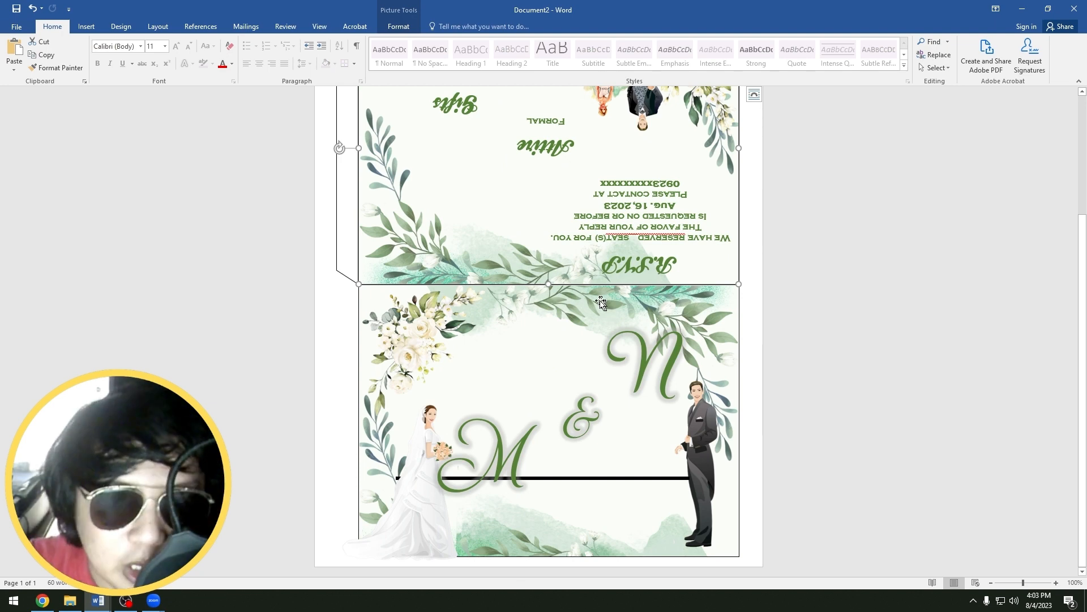
# - Examine the whole envelope layout and clip art in Document2 and compare them with the finished design in envelop sliding saitv.docx
pyautogui.scroll(-3, 610, 313)
pyautogui.click(542, 307)
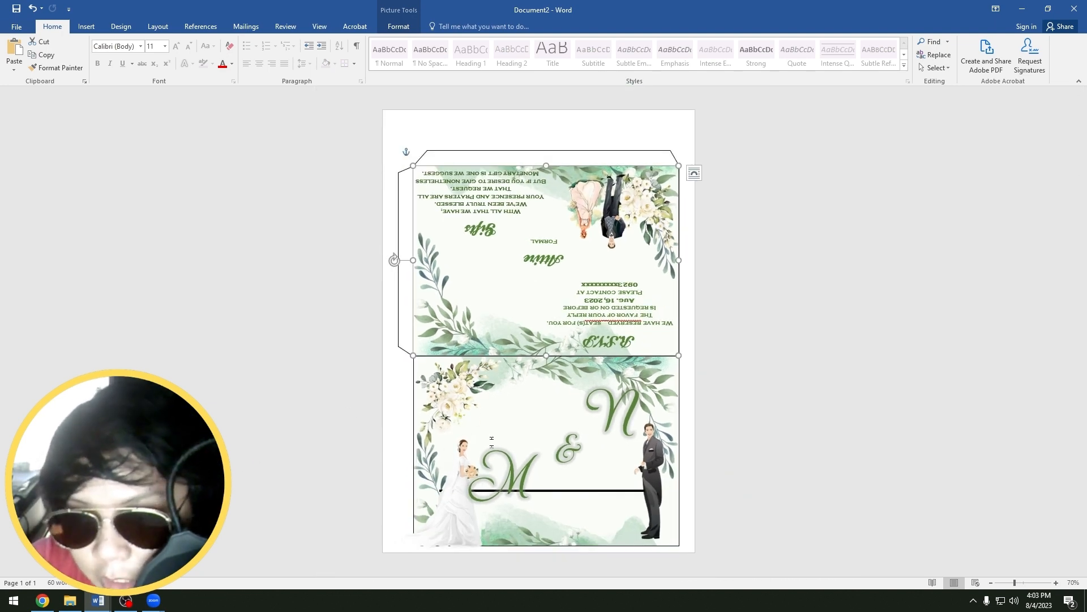
pyautogui.click(458, 494)
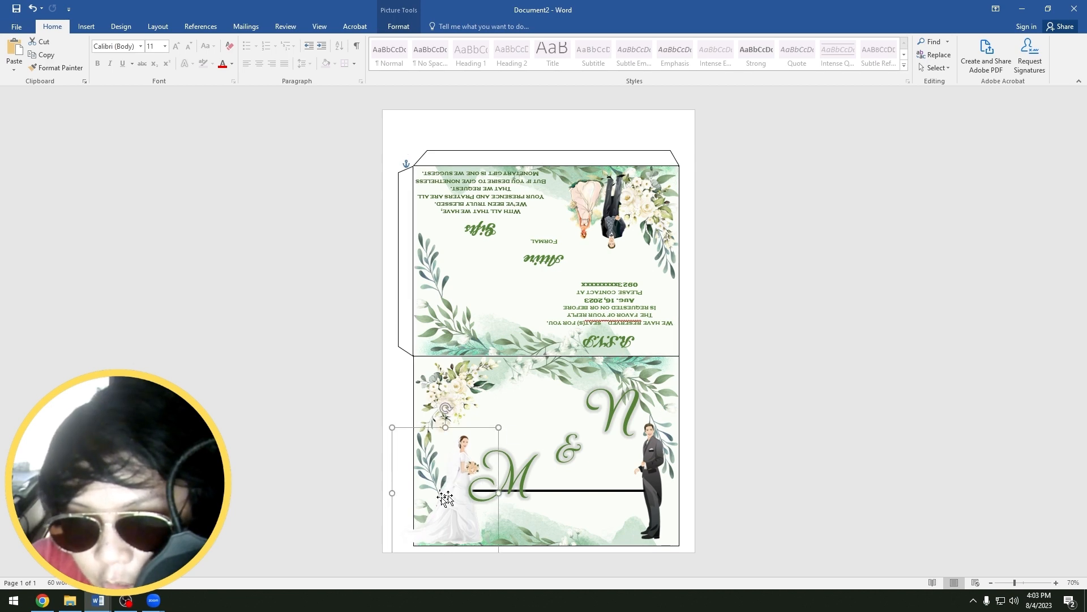
pyautogui.click(301, 555)
pyautogui.scroll(-2, 616, 187)
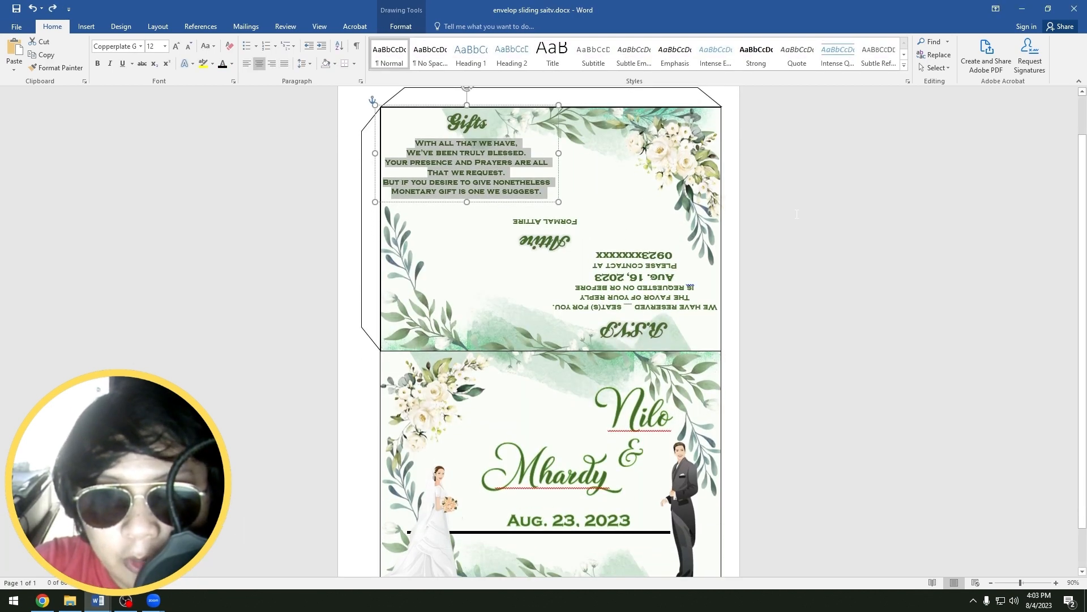
pyautogui.click(616, 187)
pyautogui.scroll(-3, 616, 187)
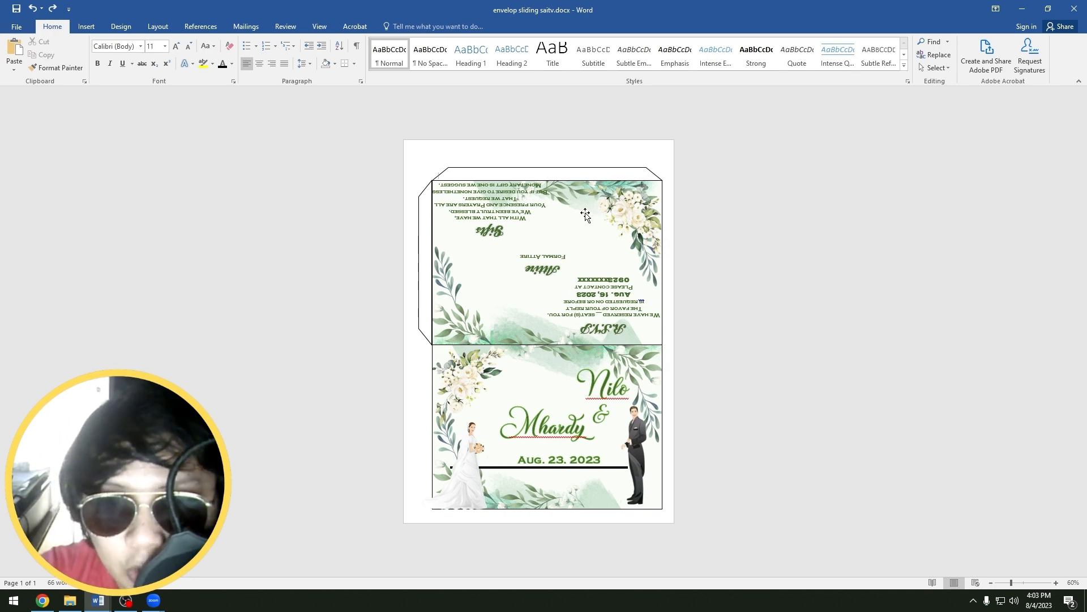
pyautogui.hotkey('alt', 'Tab')
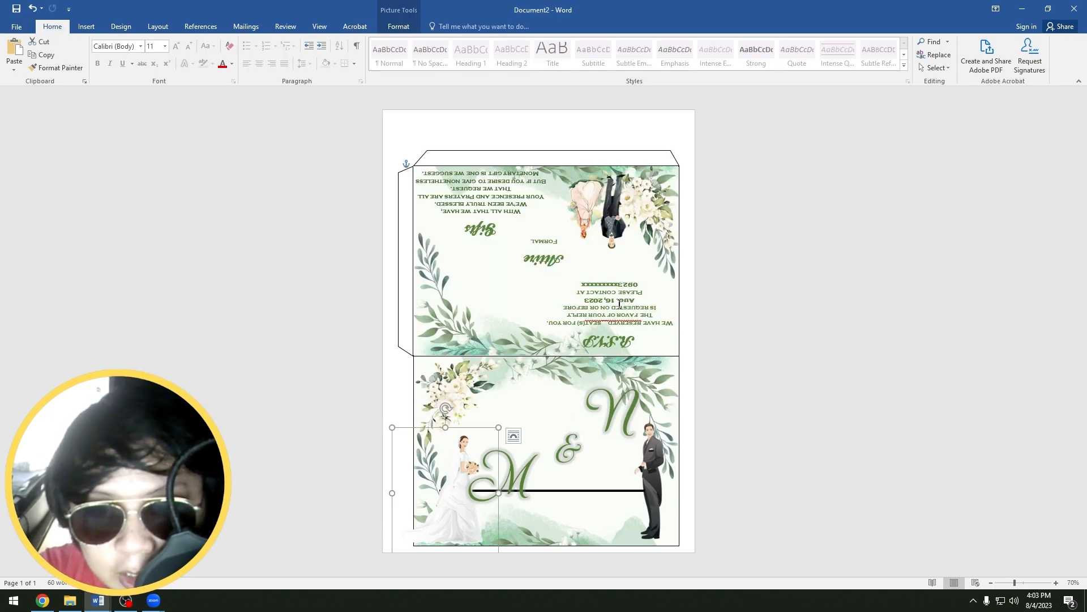
pyautogui.click(587, 208)
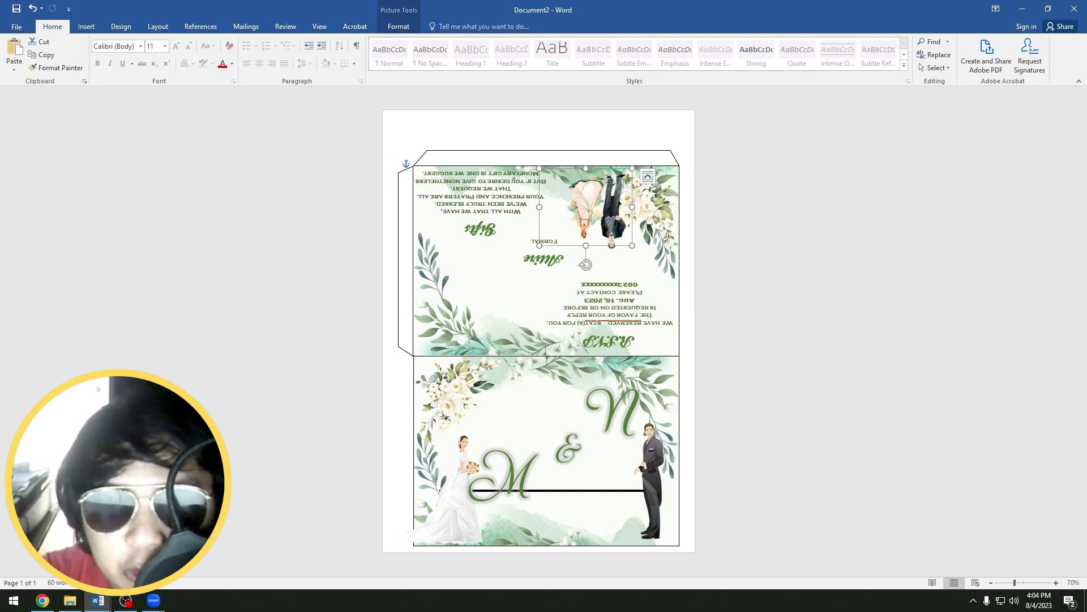
pyautogui.click(455, 476)
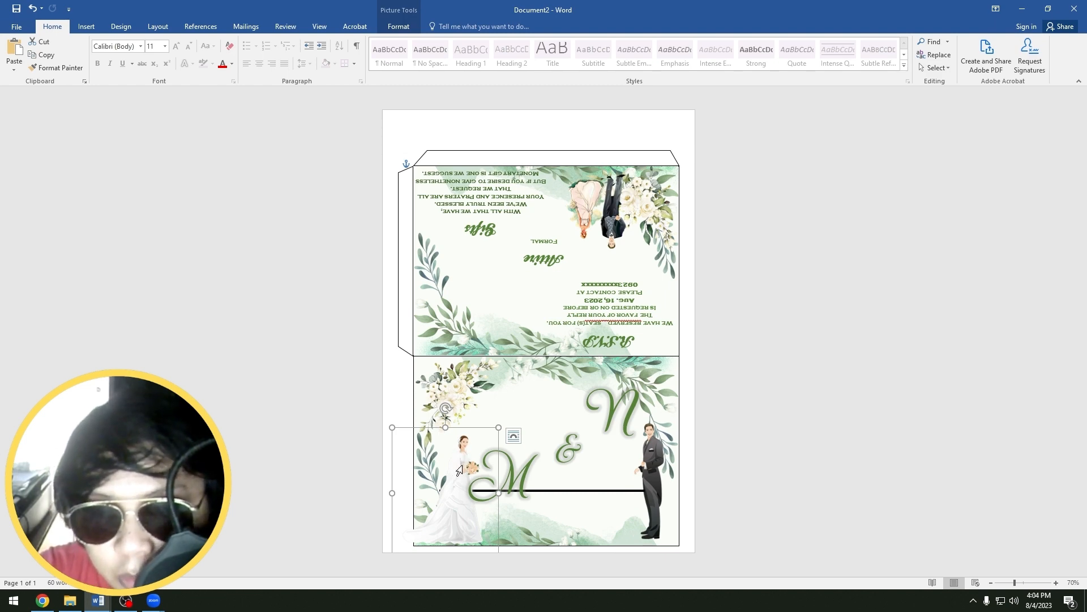
pyautogui.scroll(6, 459, 470)
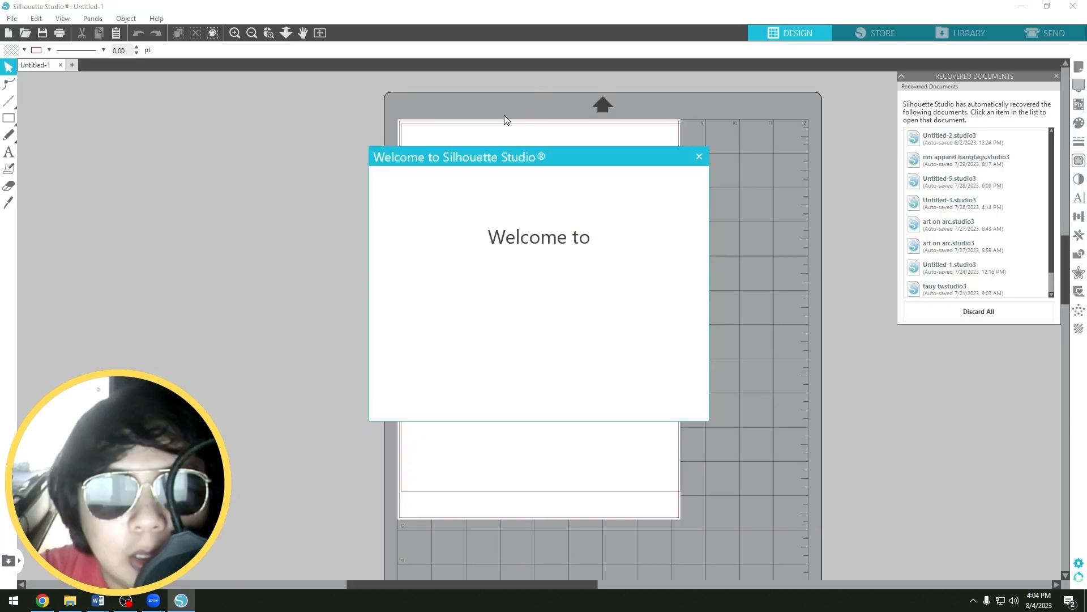
# - Switch to Silhouette Studio, dismiss the welcome window and turn on the registration marks for the page
pyautogui.click(699, 157)
pyautogui.click(1079, 67)
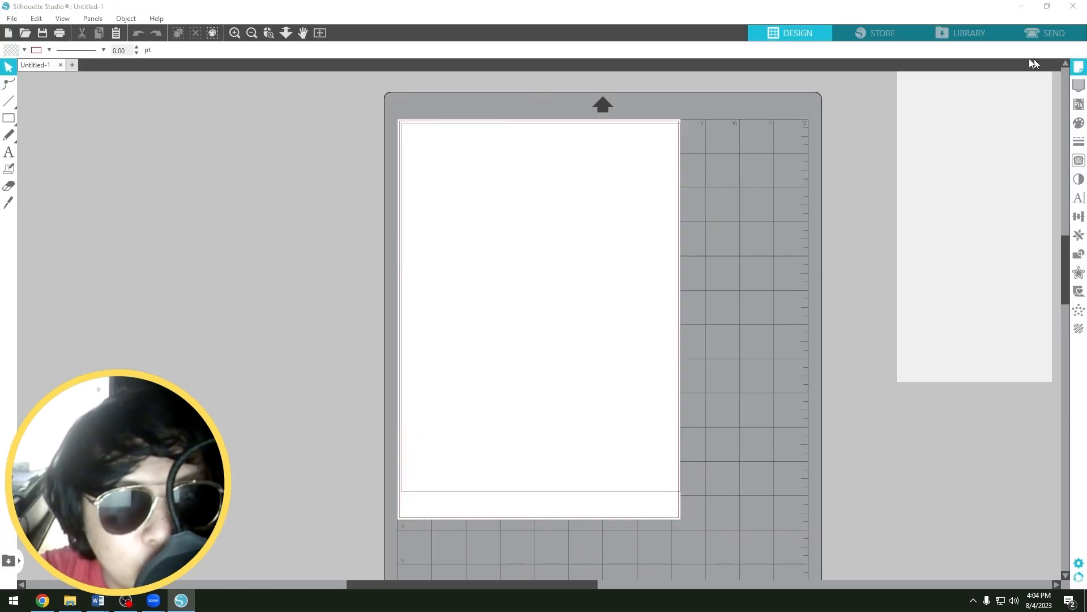
pyautogui.click(941, 90)
pyautogui.click(915, 120)
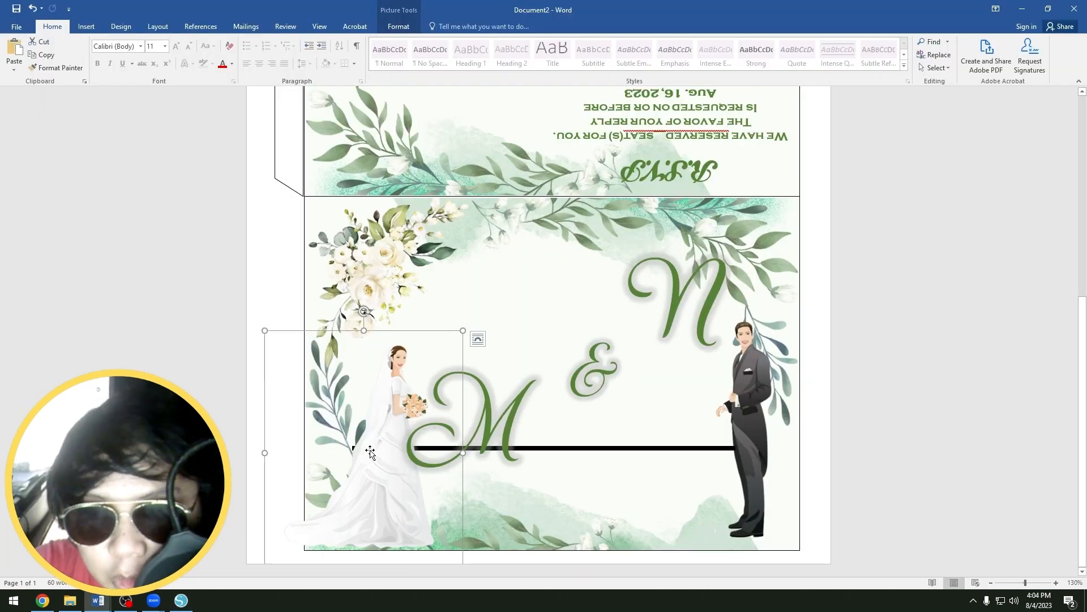
# - Bring the front panel's bride clip art from Word into Silhouette Studio and shift it slightly up on the page
pyautogui.click(399, 27)
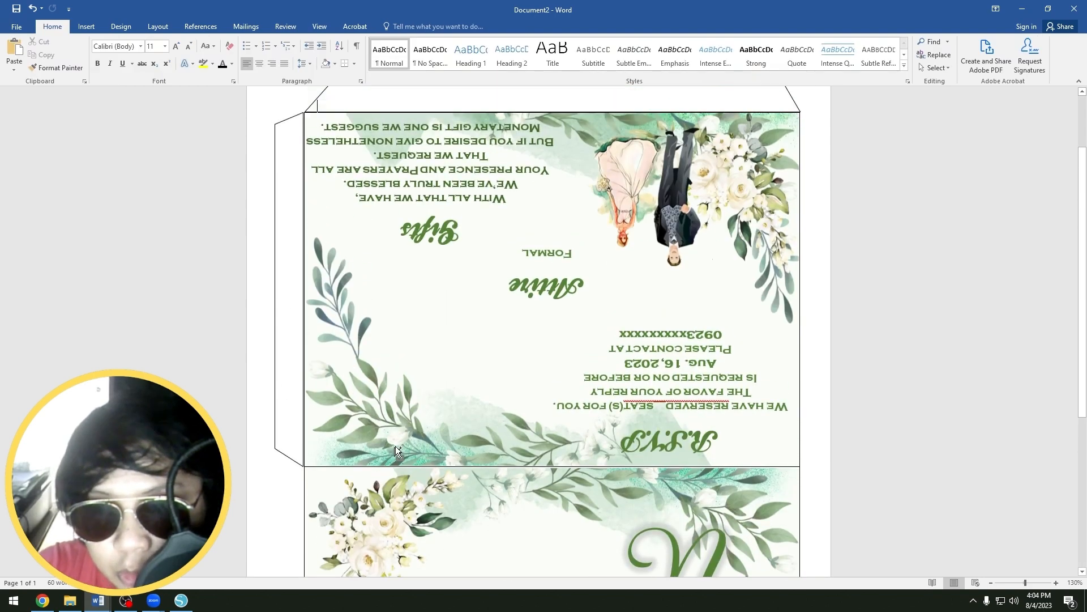
pyautogui.scroll(-4, 509, 356)
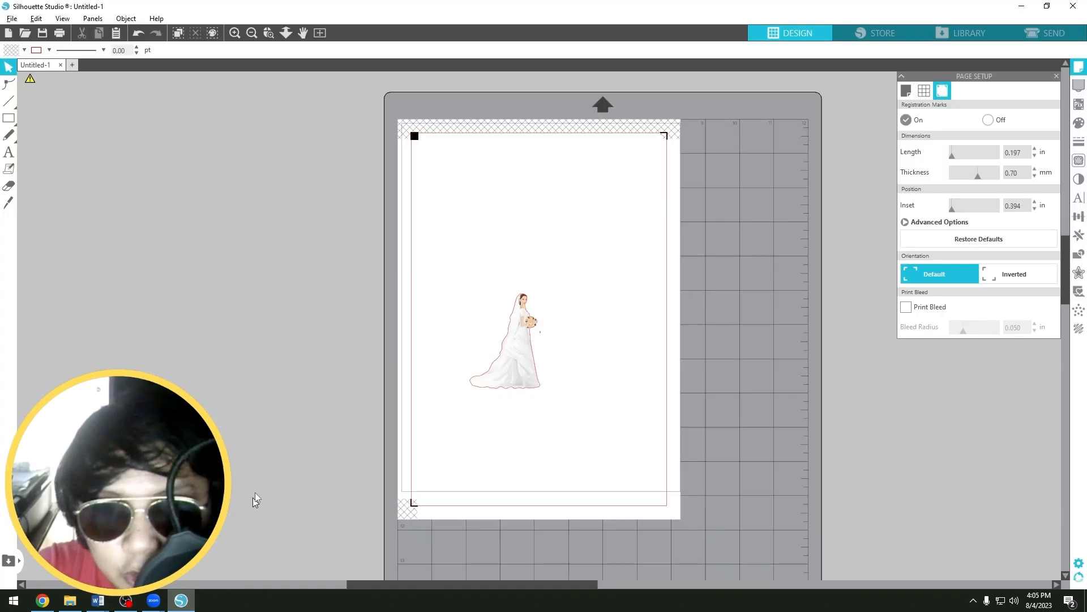
pyautogui.click(528, 377)
pyautogui.moveTo(528, 378); pyautogui.dragTo(541, 304)
pyautogui.scroll(3, 541, 304)
# - Release the compound path of the bride's cut outline and remove the stray line beside the bouquet
pyautogui.rightClick(563, 286)
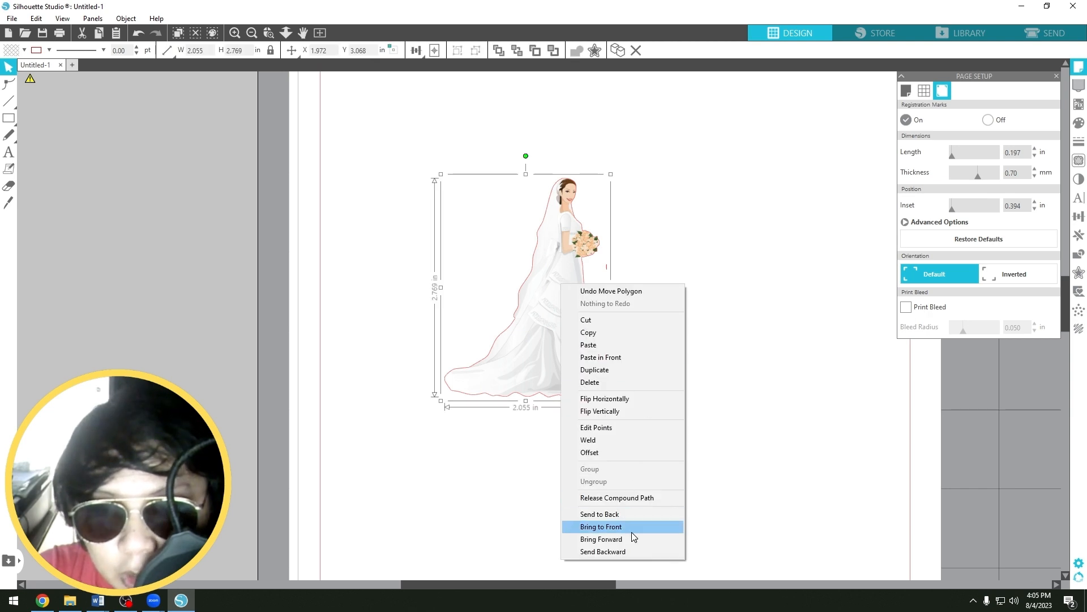
pyautogui.click(617, 498)
pyautogui.click(613, 270)
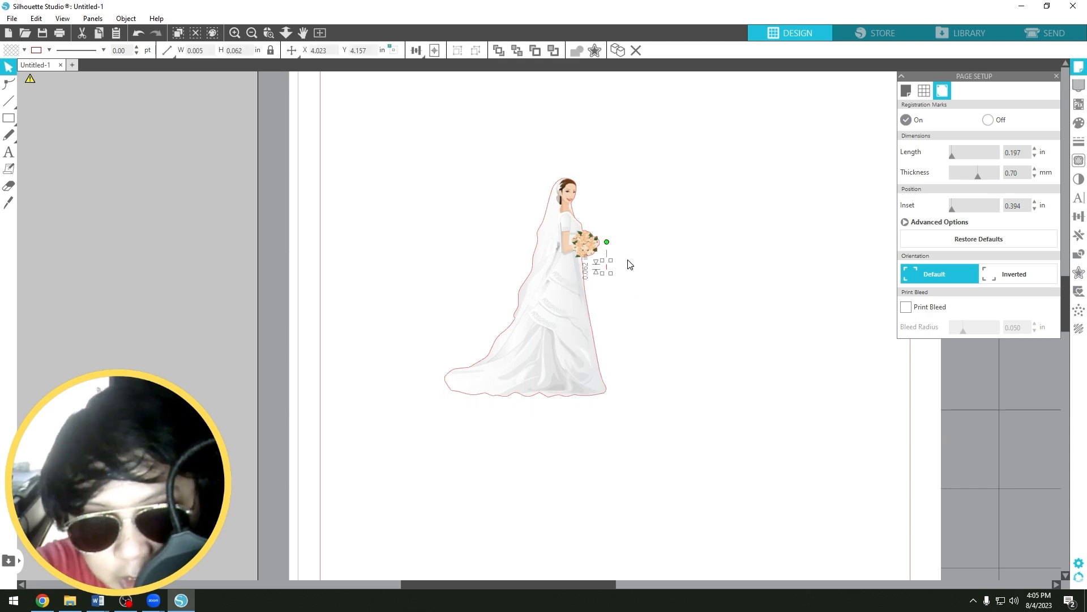
pyautogui.click(558, 299)
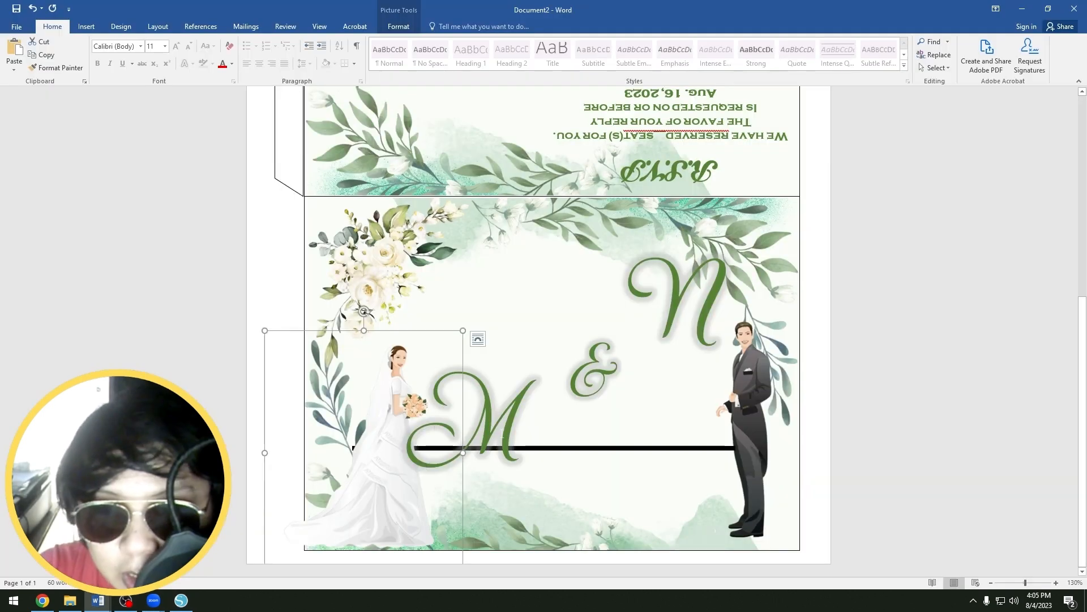
# - Switch to Word, crop the front panel's bride picture to 2.98" high and move it down to the panel's bottom-left corner
pyautogui.doubleClick(404, 416)
pyautogui.click(384, 470)
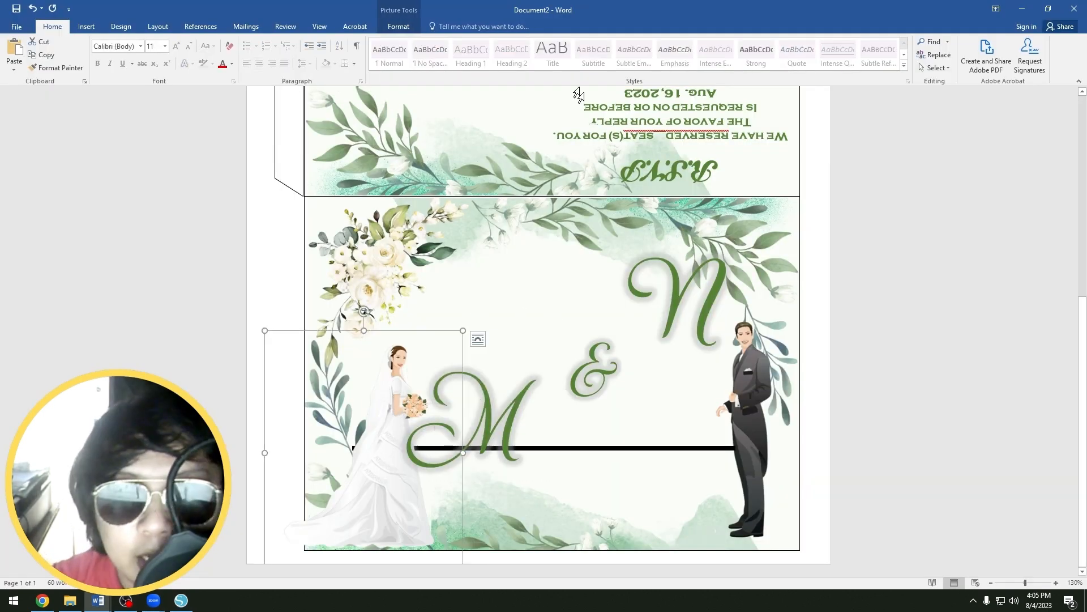
pyautogui.click(399, 26)
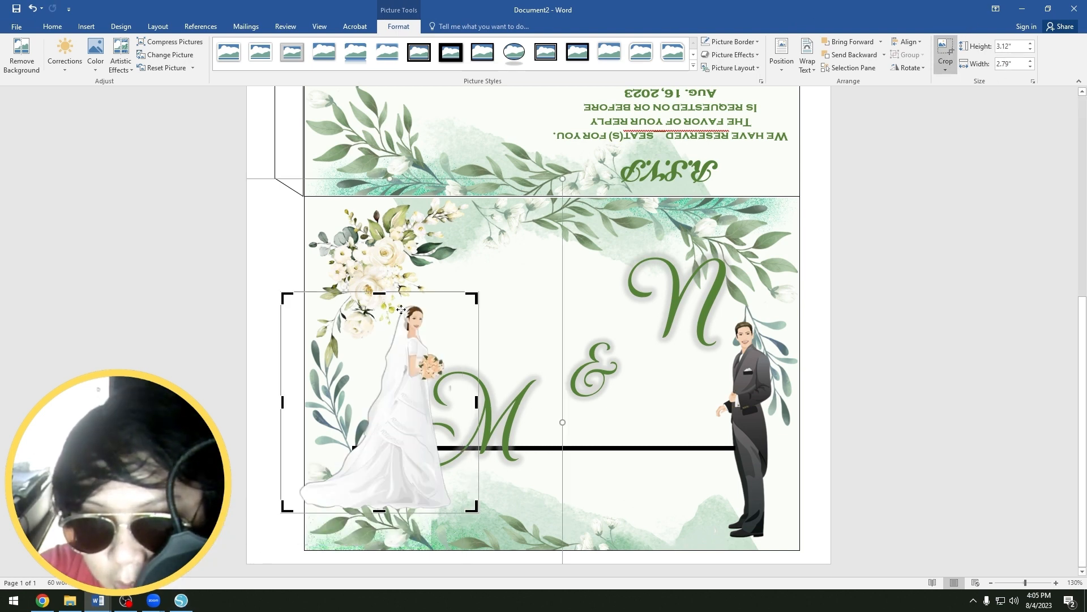
pyautogui.moveTo(383, 294); pyautogui.dragTo(384, 303)
pyautogui.click(495, 308)
pyautogui.moveTo(379, 457); pyautogui.dragTo(376, 494)
pyautogui.click(399, 26)
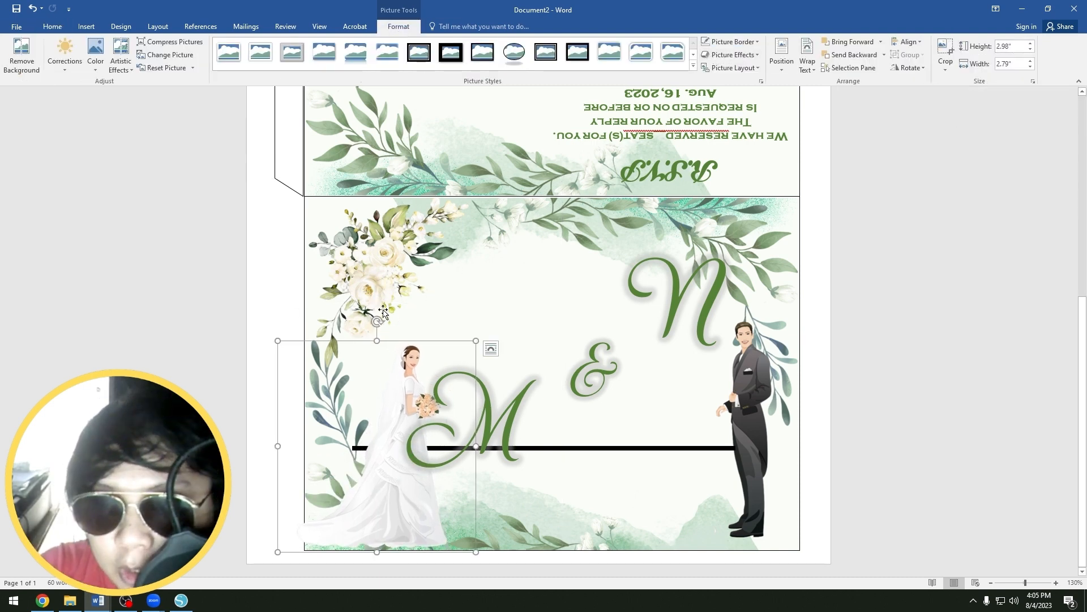
# - Switch to Silhouette Studio and resize the bride to 2.790 in wide and 2.980 in high
pyautogui.click(182, 601)
pyautogui.moveTo(244, 50); pyautogui.dragTo(225, 51)
pyautogui.click(145, 33)
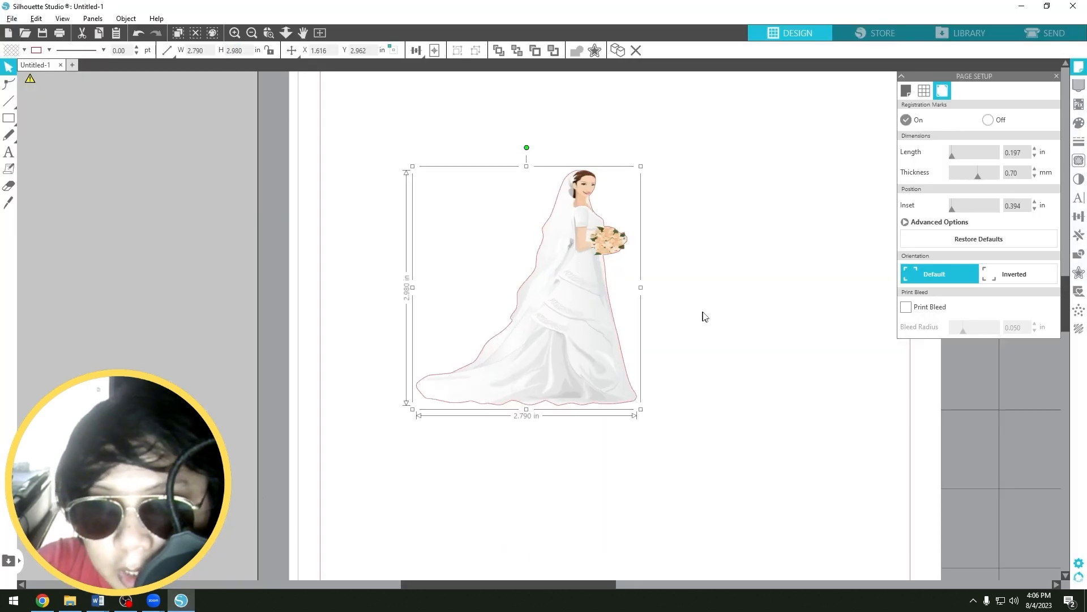
# - Add a rounded offset outline around the bride at a distance of 0.110 in
pyautogui.scroll(-3, 506, 281)
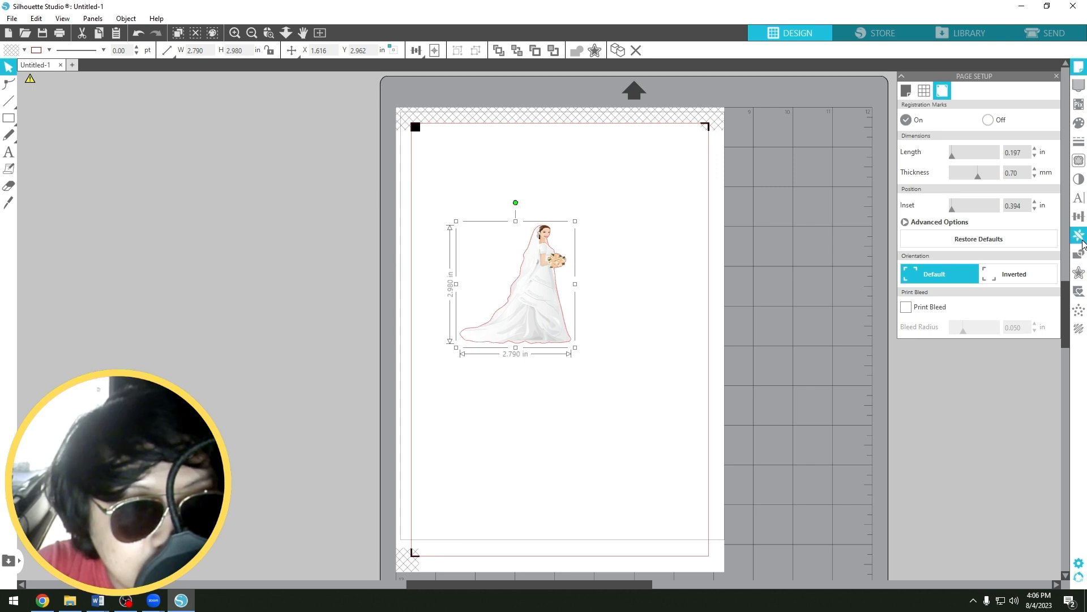
pyautogui.click(1079, 272)
pyautogui.click(925, 108)
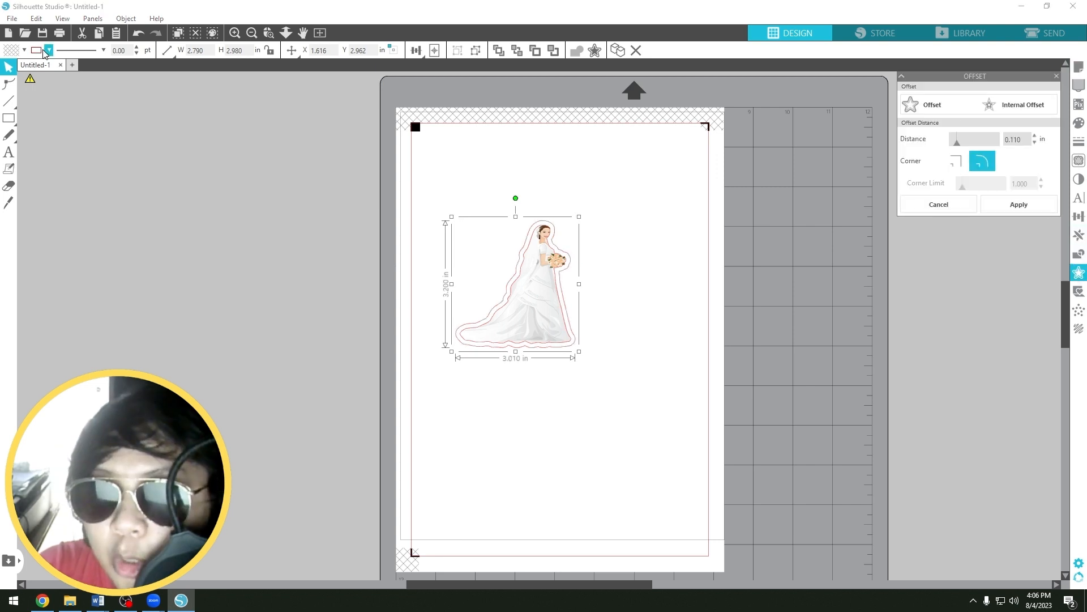
# - Move the bride and her offset outline to the page's upper-left area and group them
pyautogui.moveTo(540, 290); pyautogui.dragTo(497, 228)
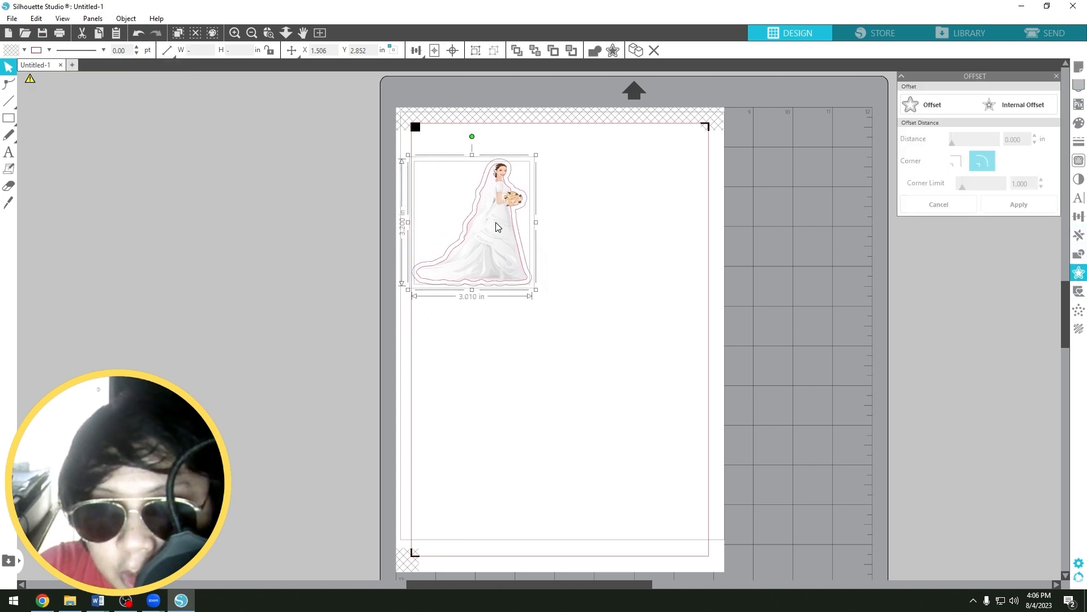
pyautogui.rightClick(489, 232)
pyautogui.click(552, 424)
# - Duplicate the grouped bride to make three copies, two above and one below, and shift them all slightly right
pyautogui.moveTo(601, 244); pyautogui.dragTo(480, 367)
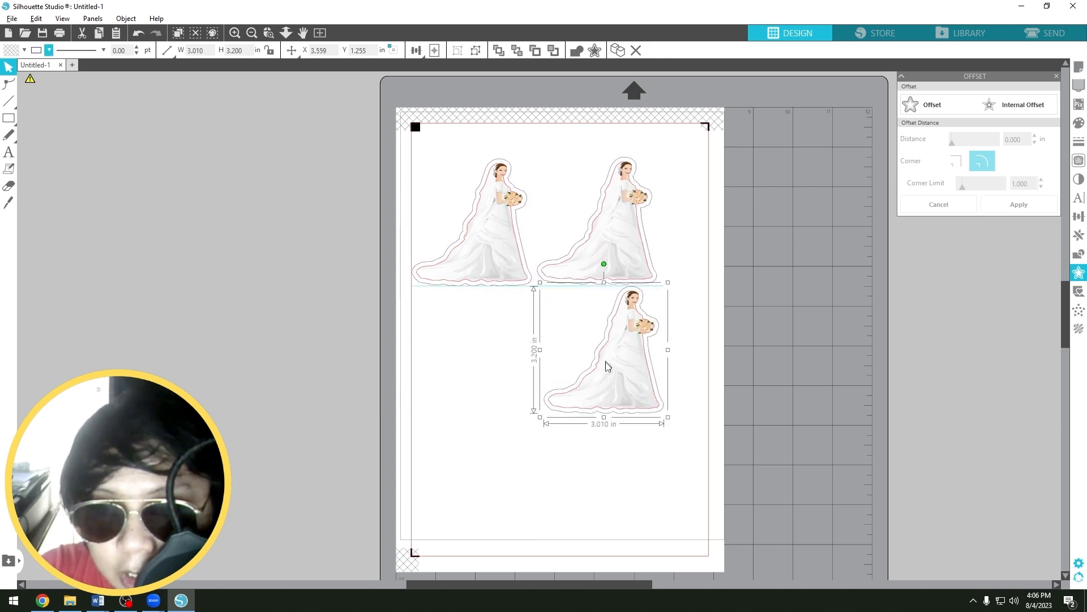
pyautogui.hotkey('ctrl', 'a')
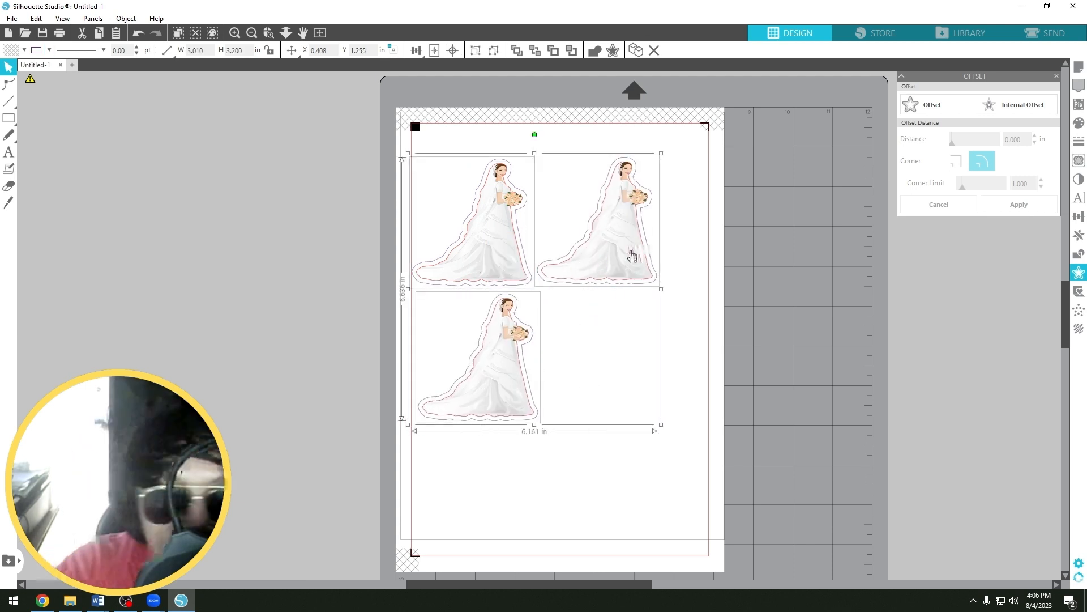
pyautogui.moveTo(632, 252); pyautogui.dragTo(642, 248)
pyautogui.click(634, 295)
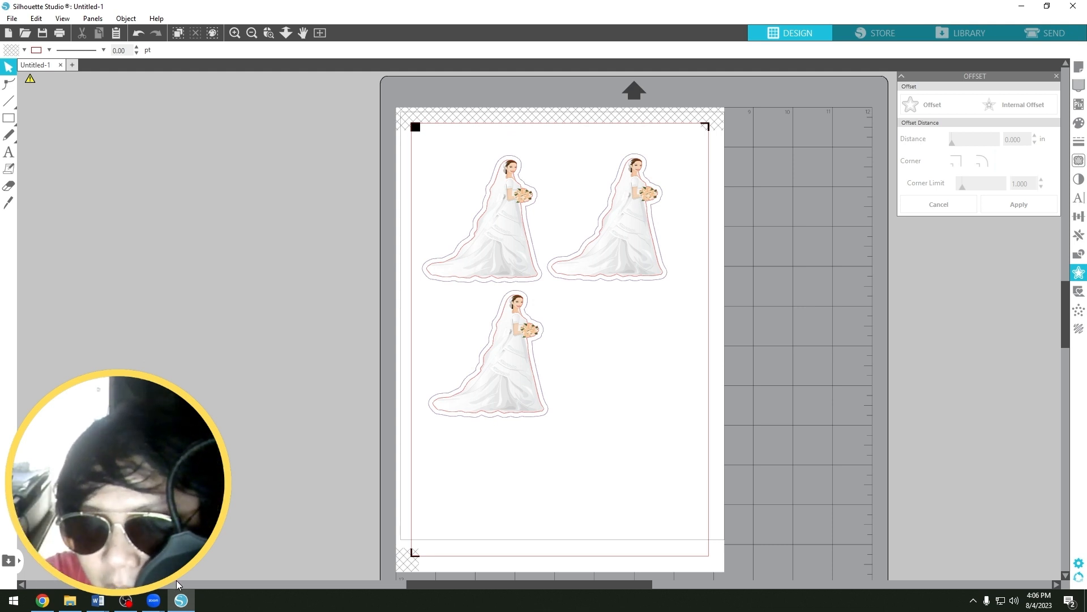
# - Return to Document2 in Word and review the complete envelope design on the page
pyautogui.moveTo(96, 604)
pyautogui.click(426, 552)
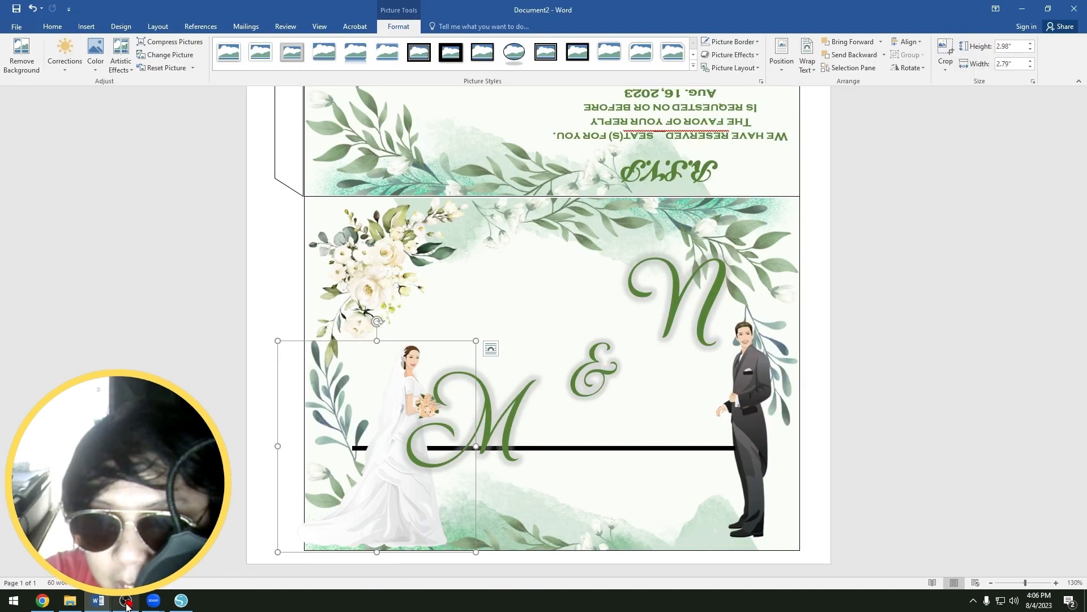
pyautogui.click(126, 601)
pyautogui.click(129, 603)
pyautogui.scroll(5, 617, 327)
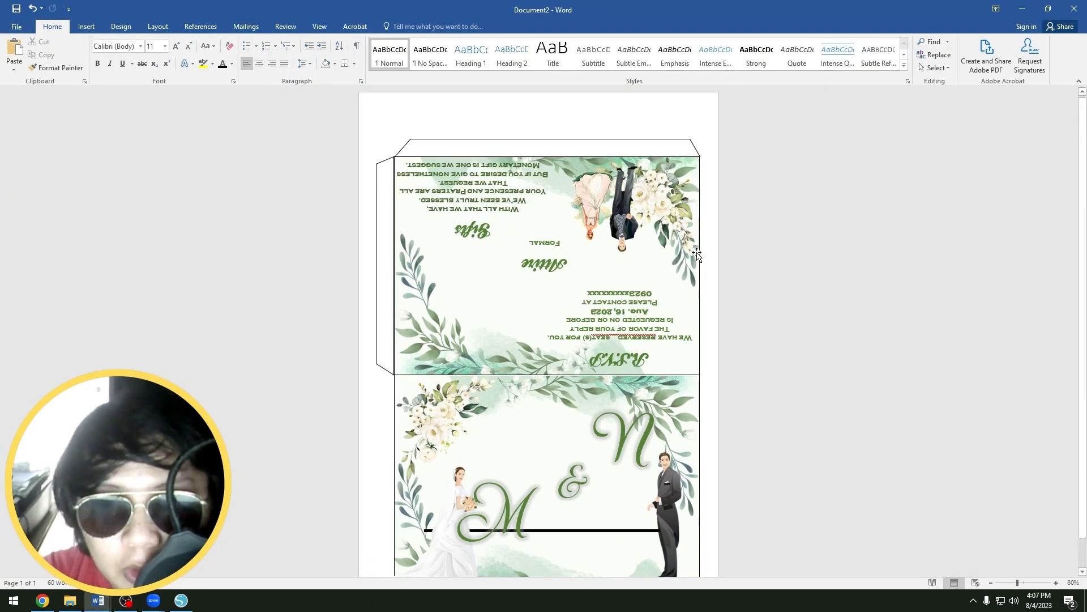
pyautogui.scroll(-1, 806, 250)
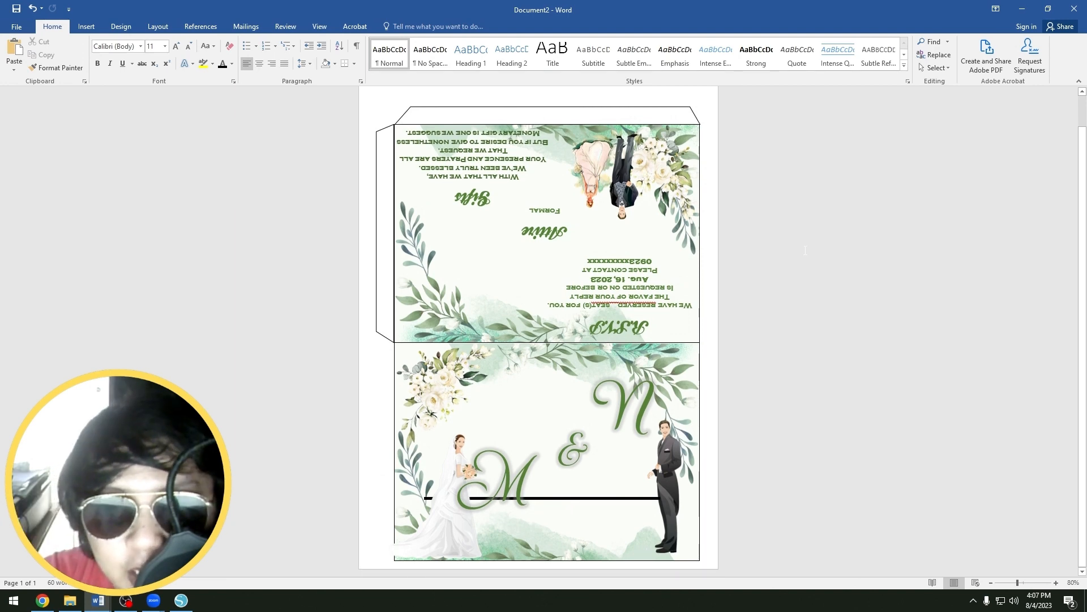
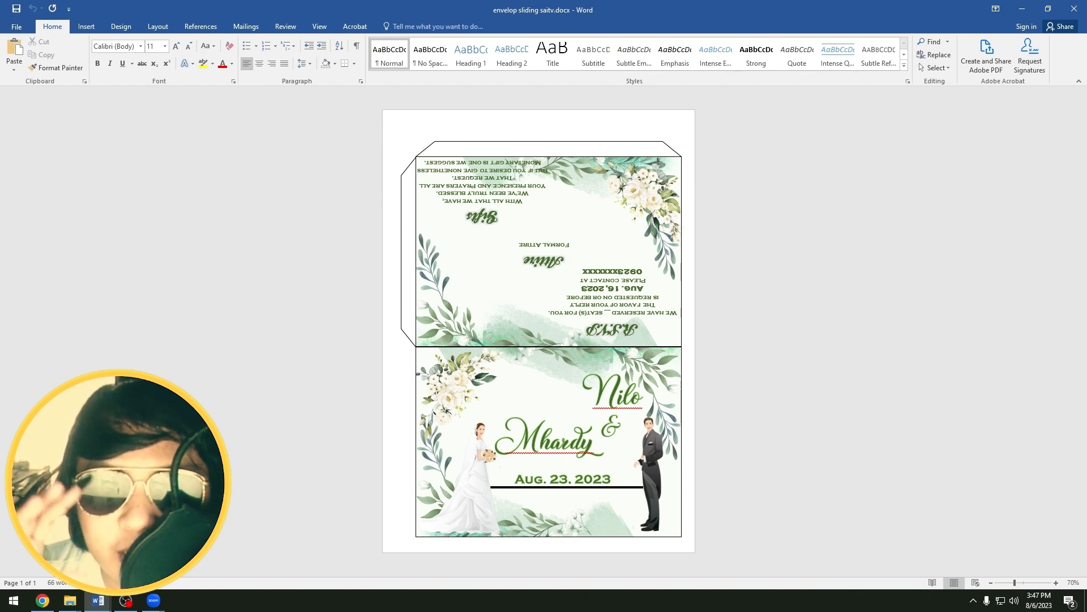
# - Open 2 folds.docx and examine its finished two-fold layout and the height and width of its outer rectangle
pyautogui.click(98, 600)
pyautogui.click(184, 548)
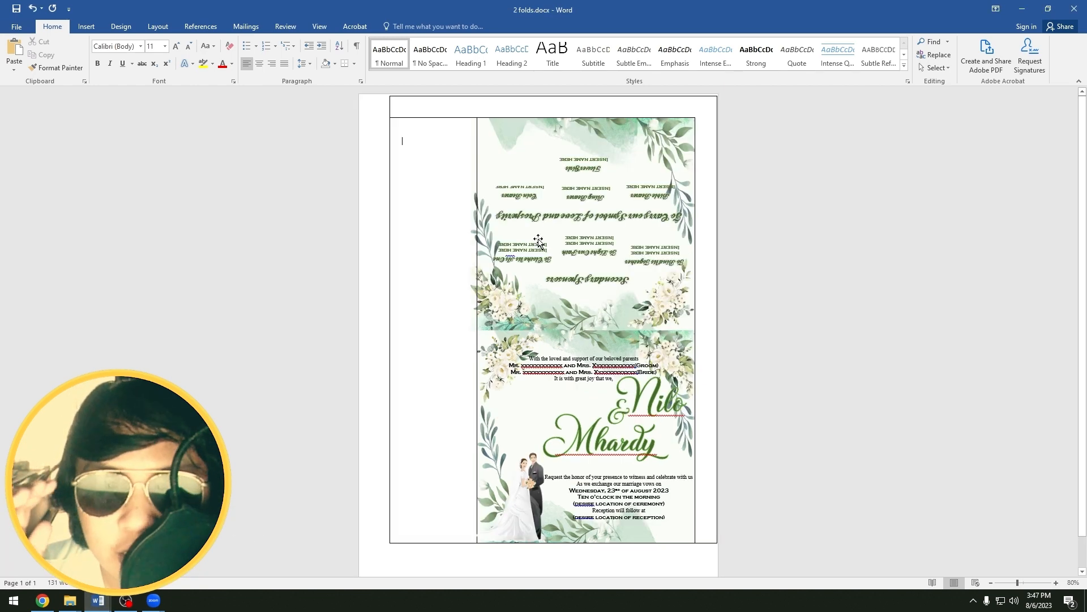
pyautogui.click(98, 600)
pyautogui.click(283, 553)
pyautogui.click(98, 601)
pyautogui.click(184, 549)
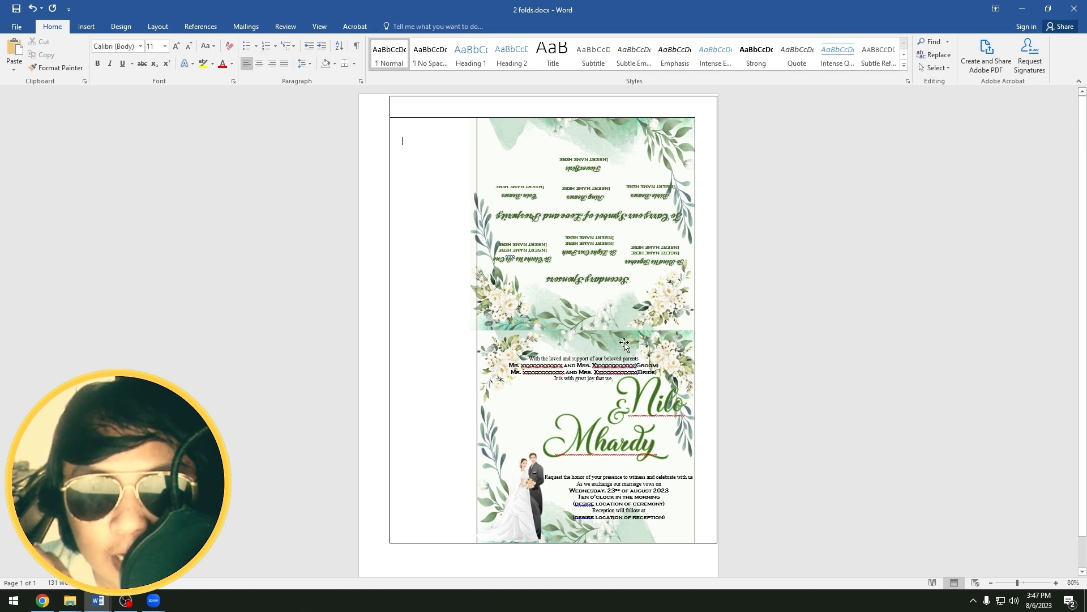
pyautogui.scroll(-1, 623, 343)
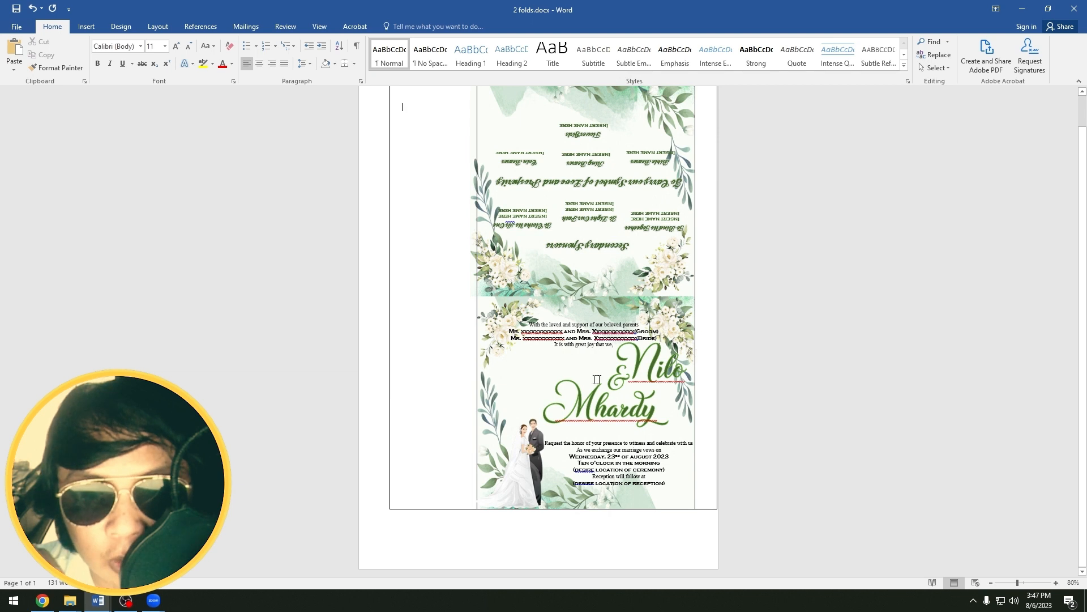
pyautogui.scroll(1, 642, 381)
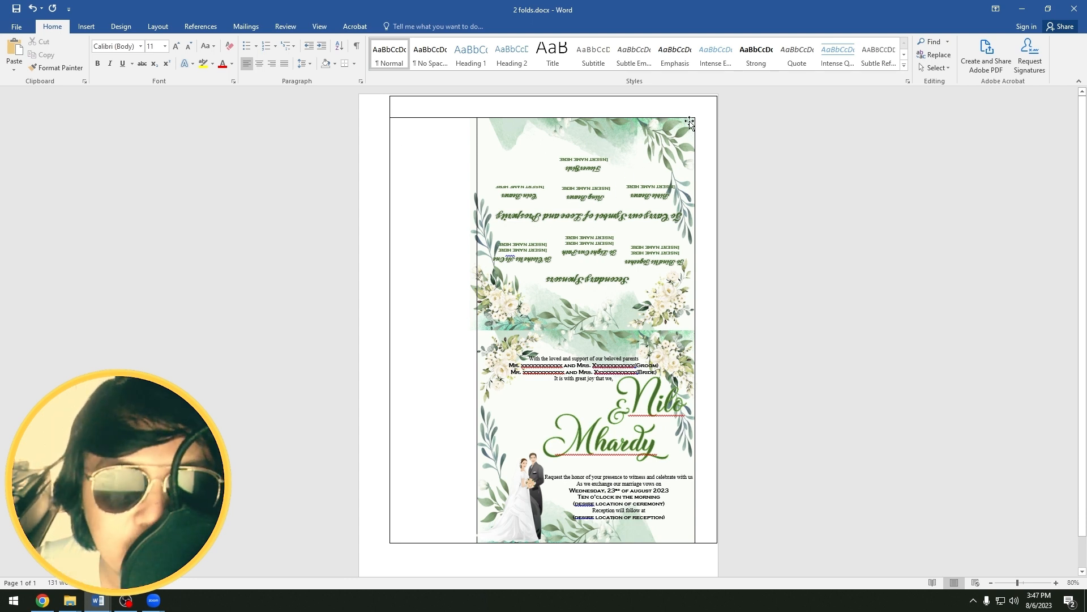
pyautogui.click(683, 96)
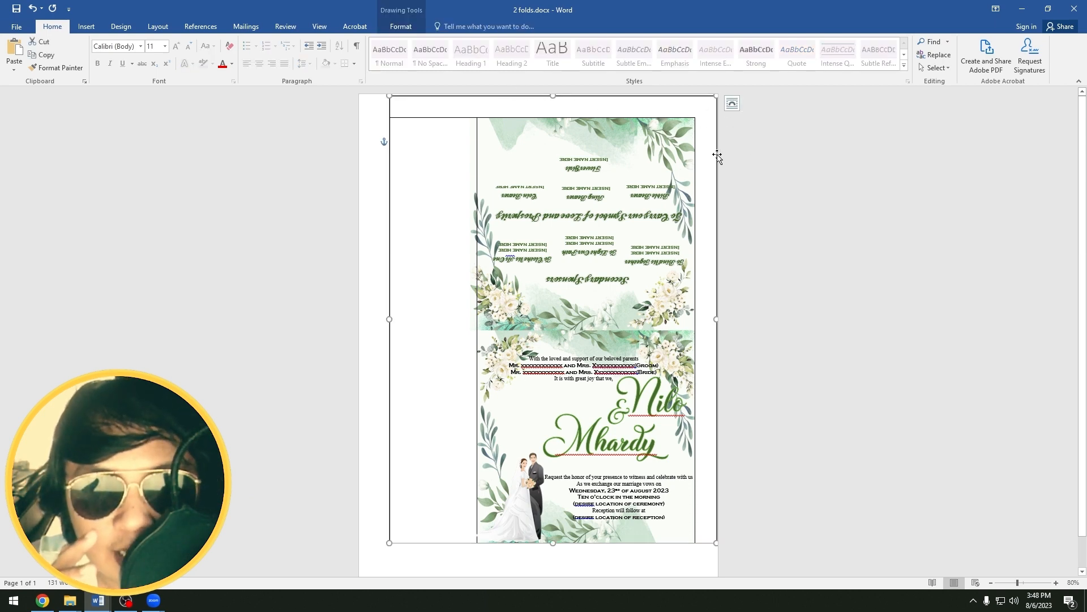
pyautogui.click(401, 26)
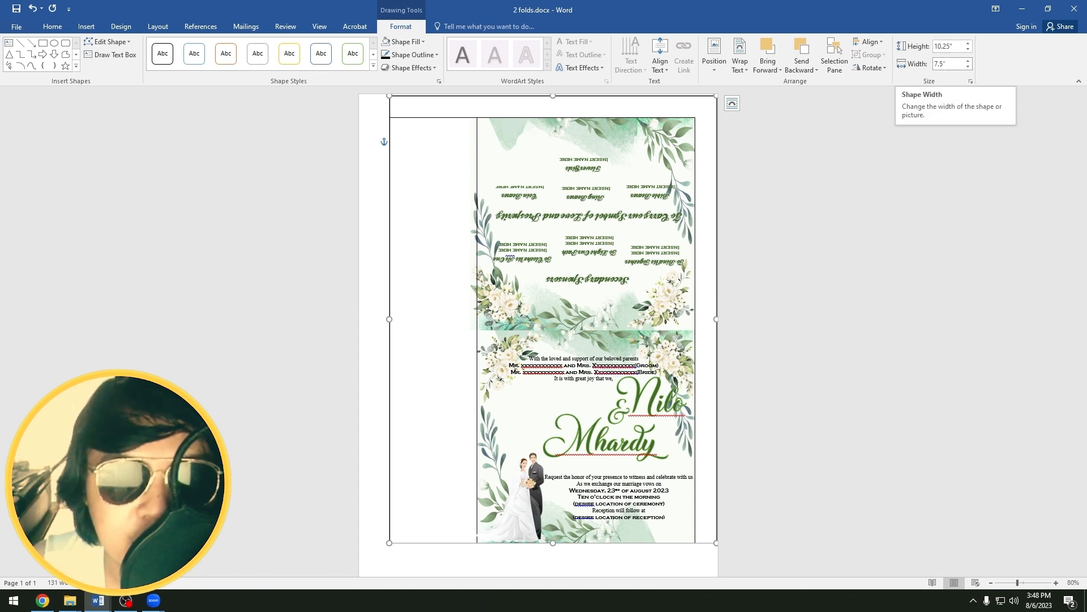
# - Switch to the blank Document2 and set its page size to A4 210 x 297 mm
pyautogui.click(97, 601)
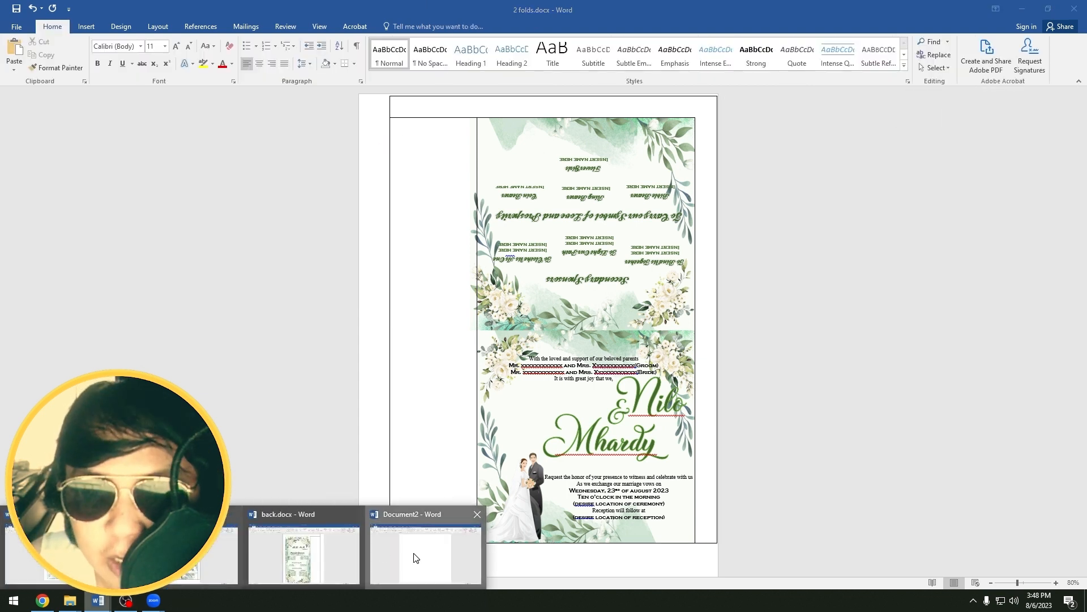
pyautogui.click(416, 557)
pyautogui.click(157, 27)
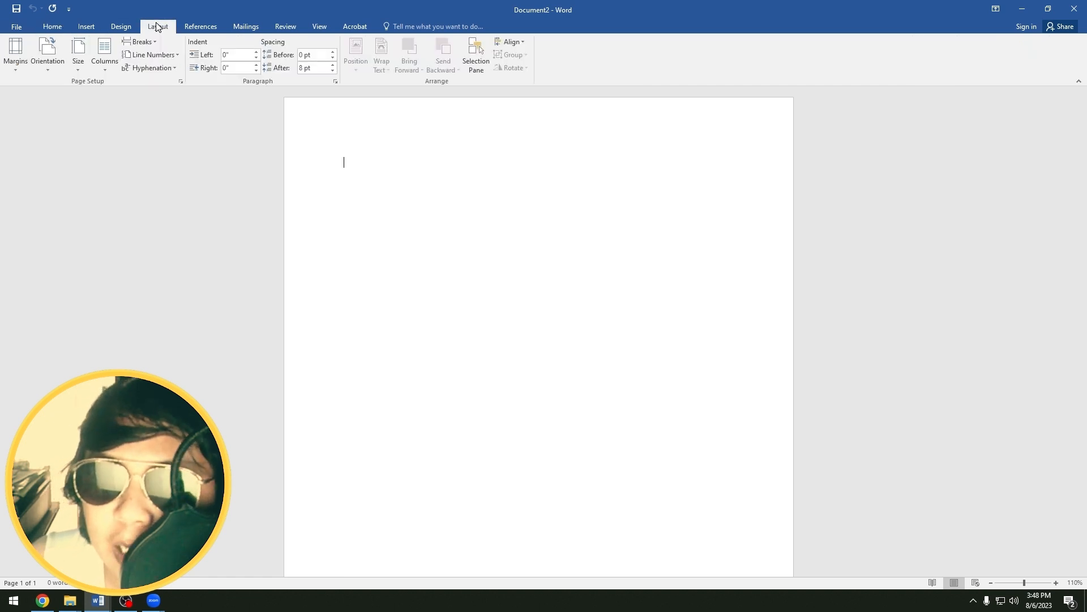
pyautogui.click(79, 58)
pyautogui.moveTo(201, 130); pyautogui.dragTo(199, 85)
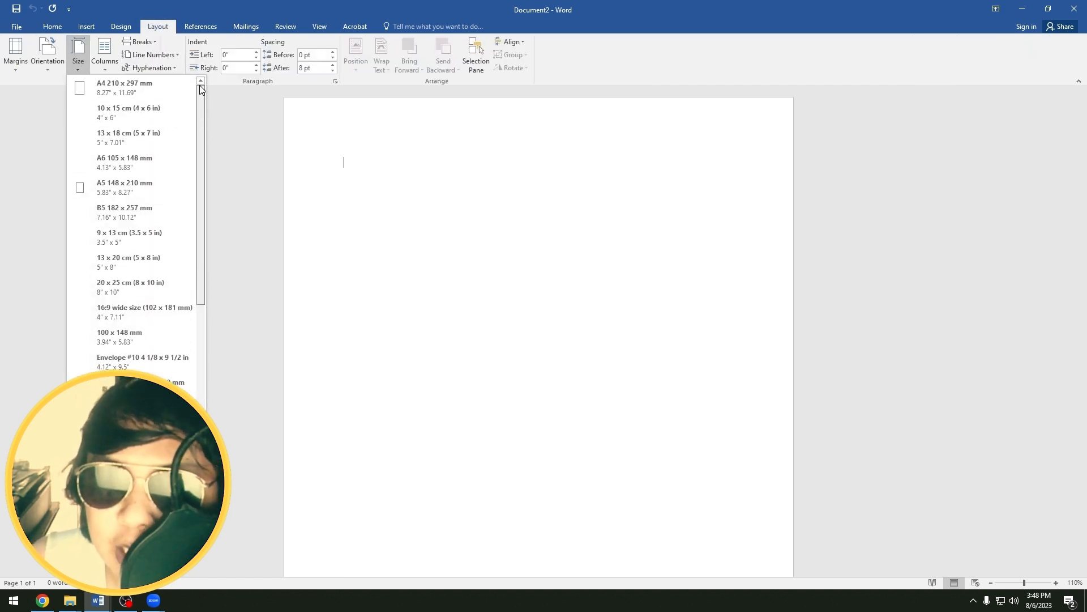
pyautogui.click(133, 90)
# - Draw a rectangle about 7.4" high and 6.78" wide on the blank page
pyautogui.click(87, 29)
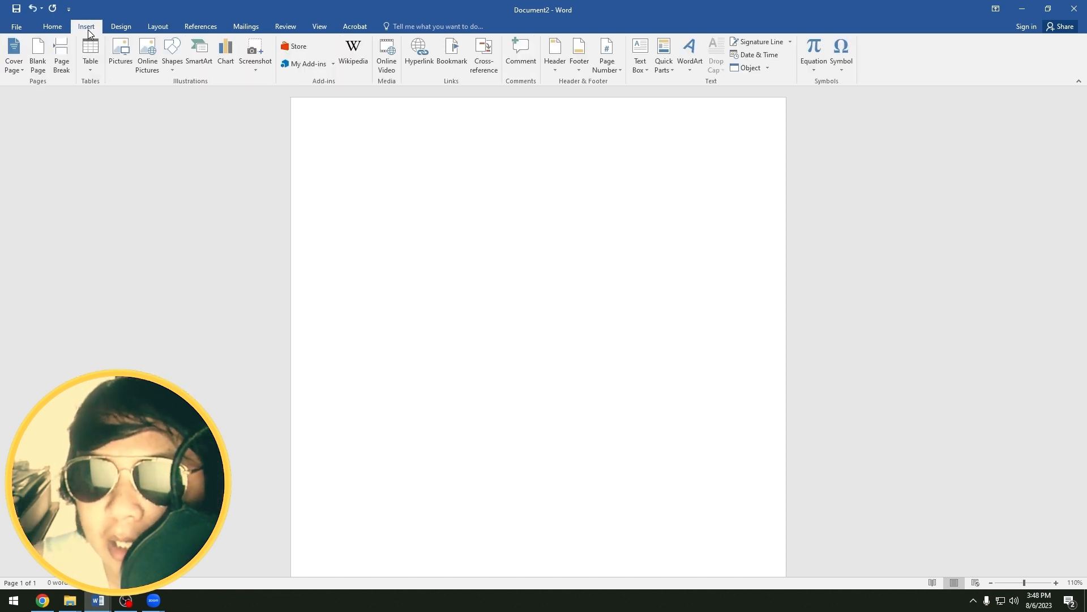
pyautogui.click(173, 61)
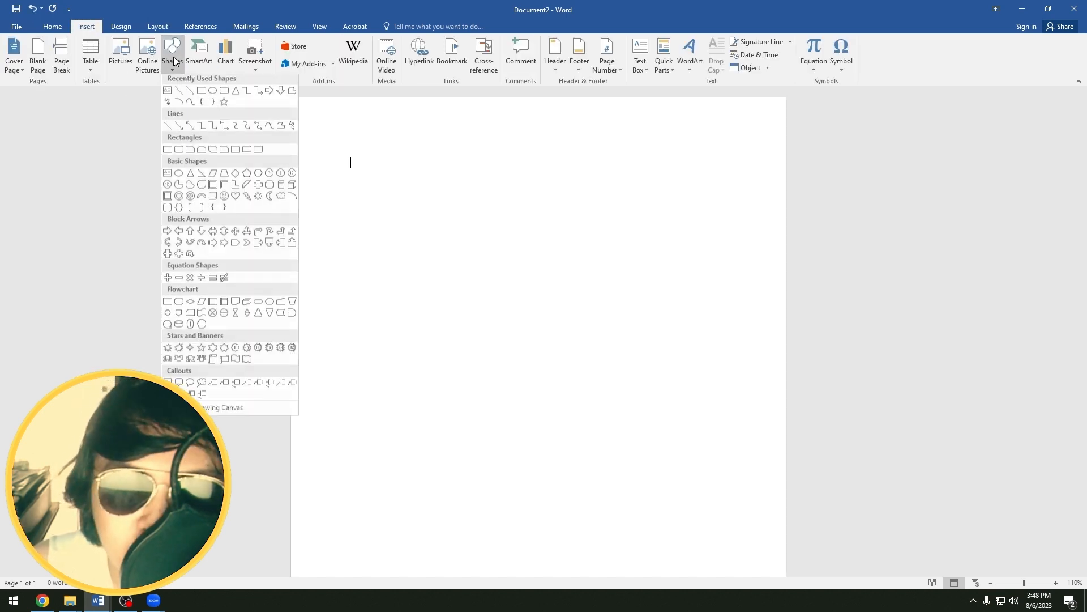
pyautogui.click(202, 94)
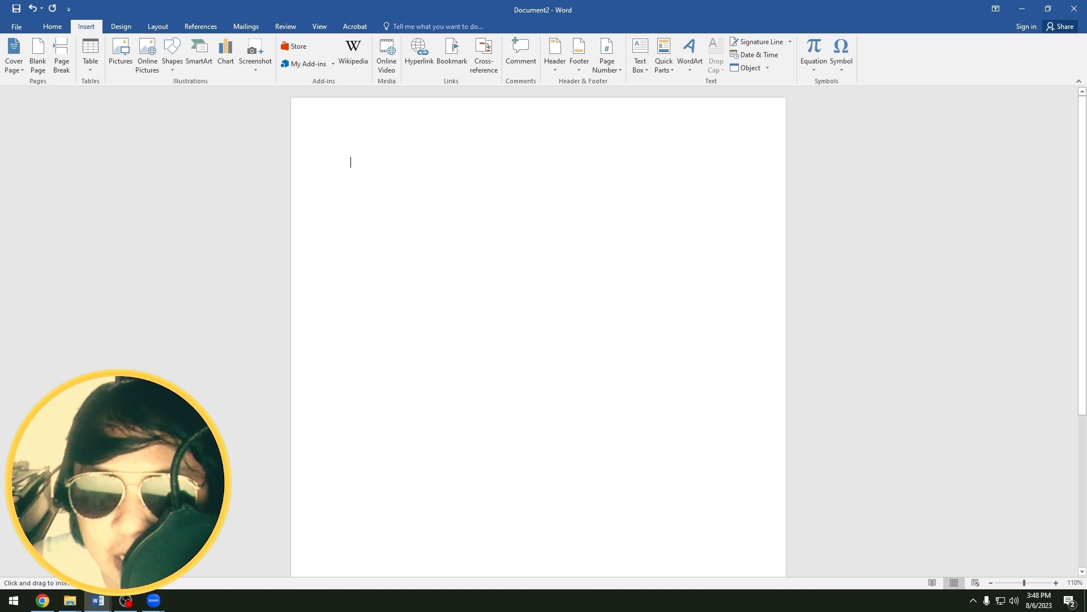
pyautogui.moveTo(337, 121)
pyautogui.mouseDown()
pyautogui.moveTo(682, 402)
pyautogui.moveTo(745, 539)
pyautogui.moveTo(745, 566)
pyautogui.mouseUp()
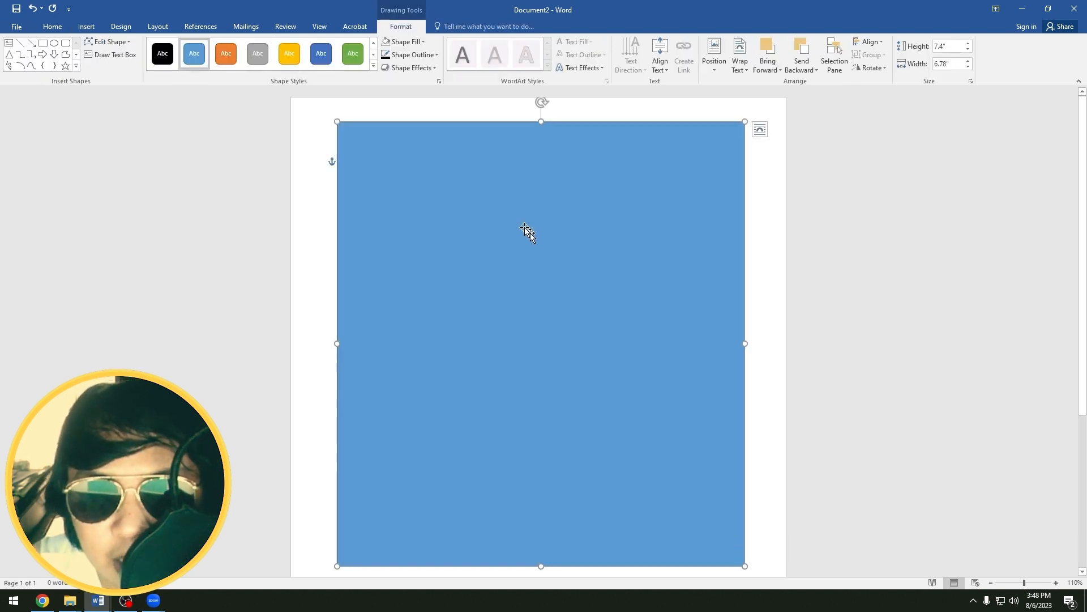
# - Give the rectangle no fill and a black outline with 1 pt weight
pyautogui.click(406, 44)
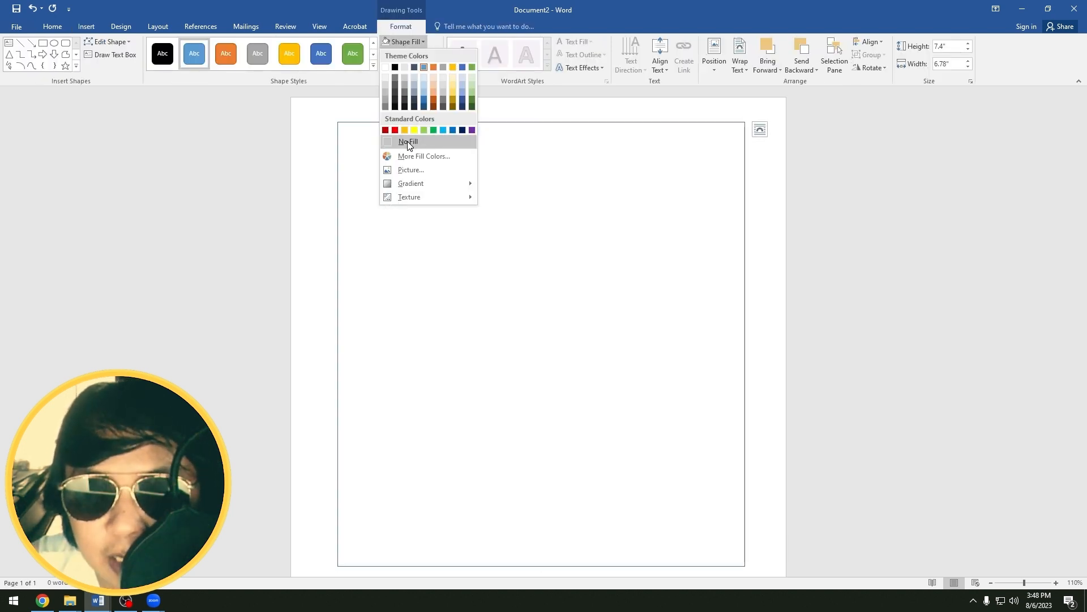
pyautogui.click(405, 143)
pyautogui.click(411, 54)
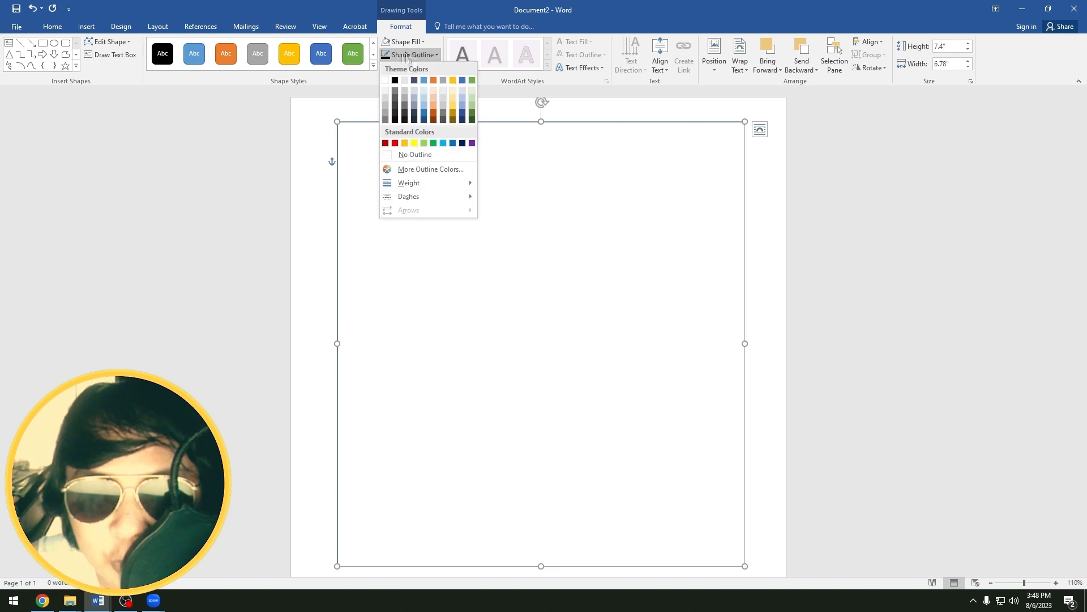
pyautogui.click(396, 80)
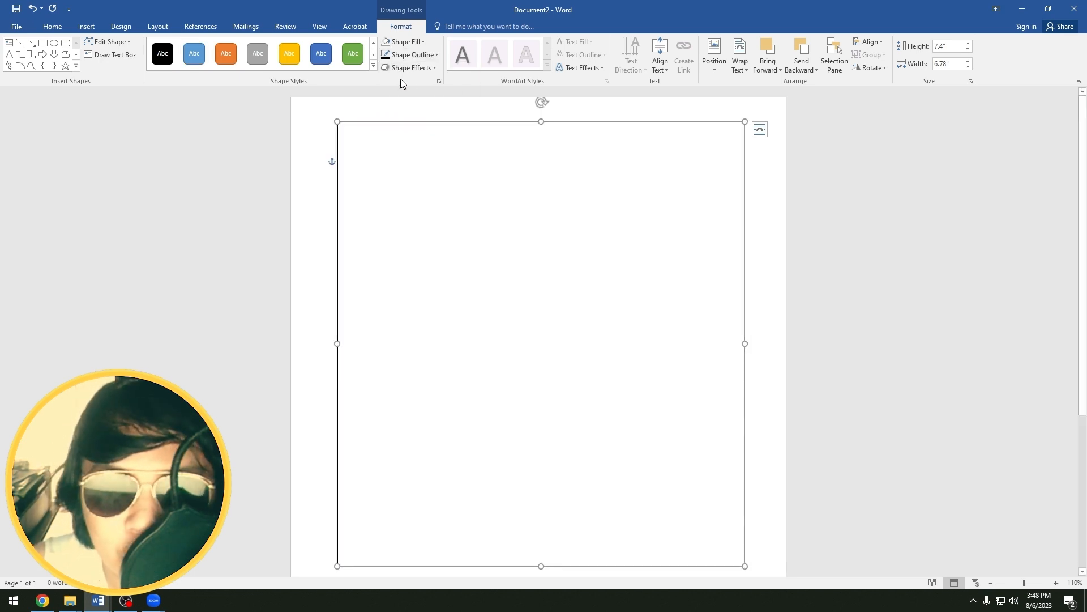
pyautogui.click(437, 56)
pyautogui.moveTo(442, 183)
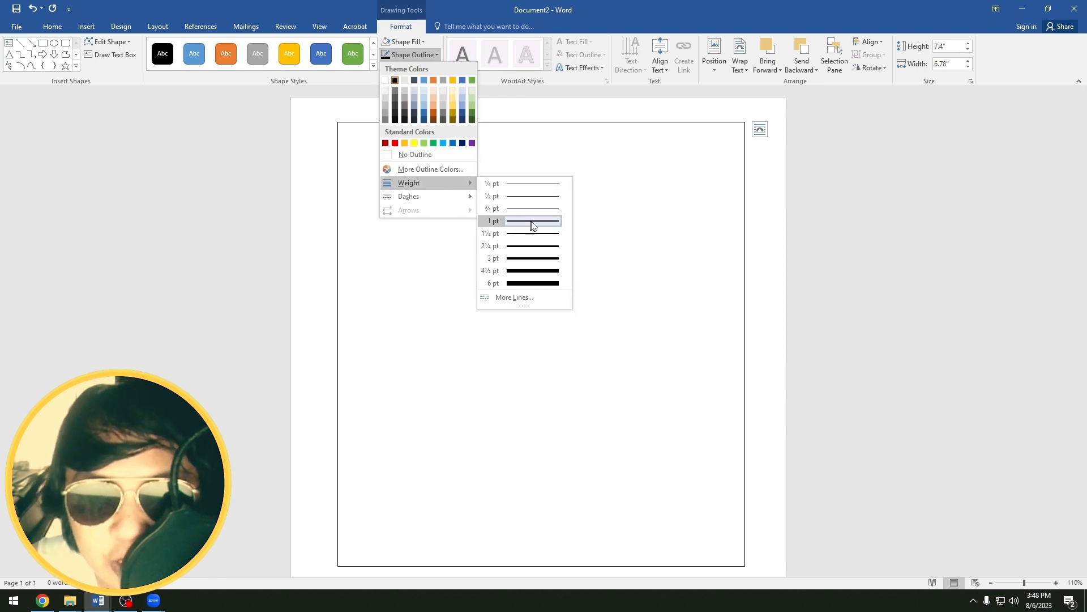
pyautogui.click(533, 227)
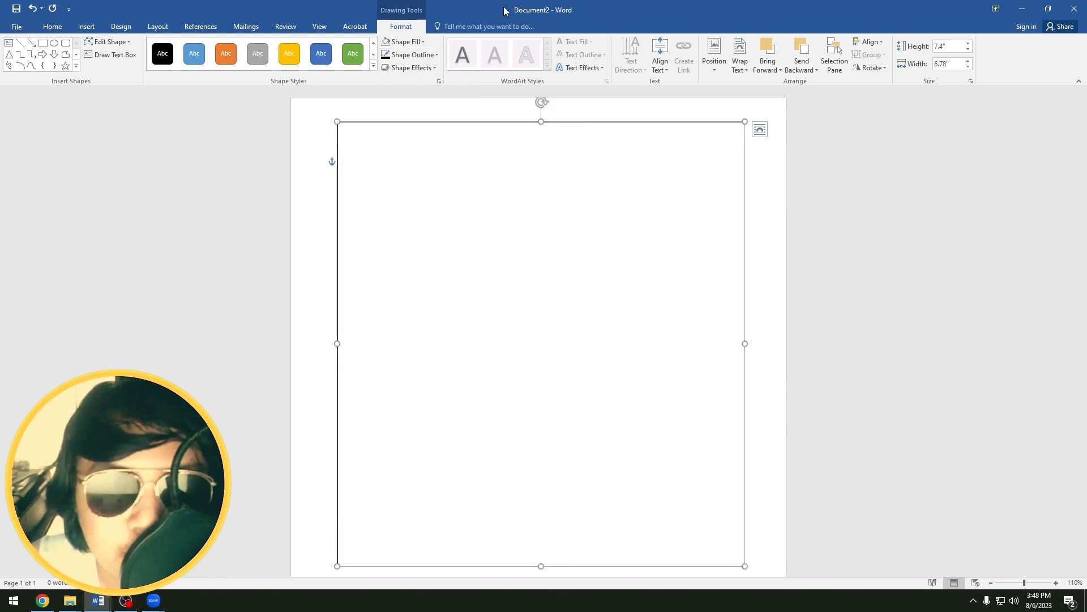
# - Set the rectangle's height to 10.25" and its width to 7.5"
pyautogui.click(936, 45)
pyautogui.write('10.2')
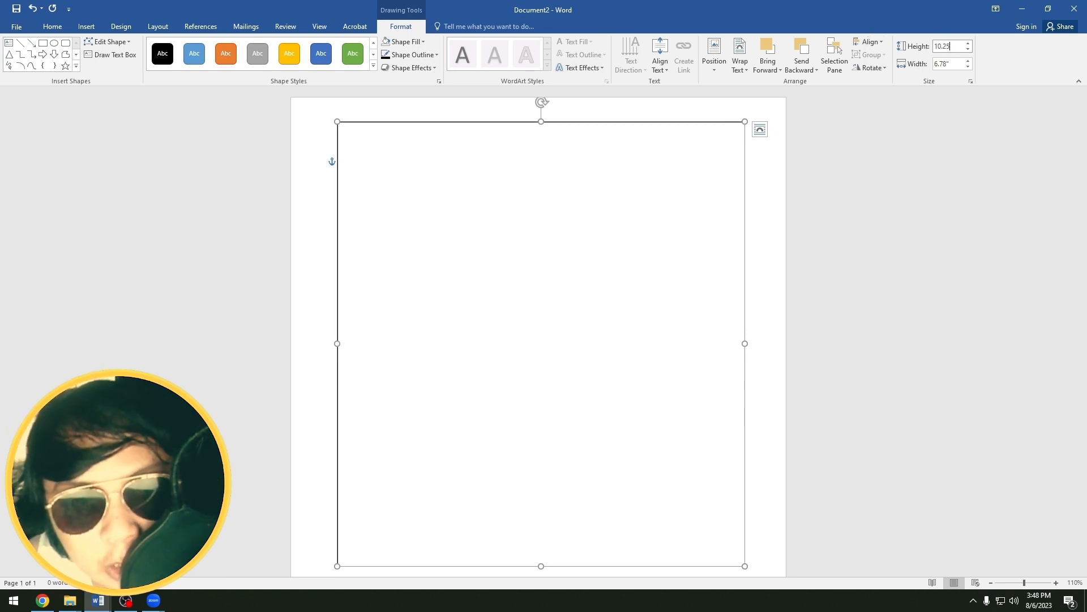
pyautogui.write('5')
pyautogui.click(954, 63)
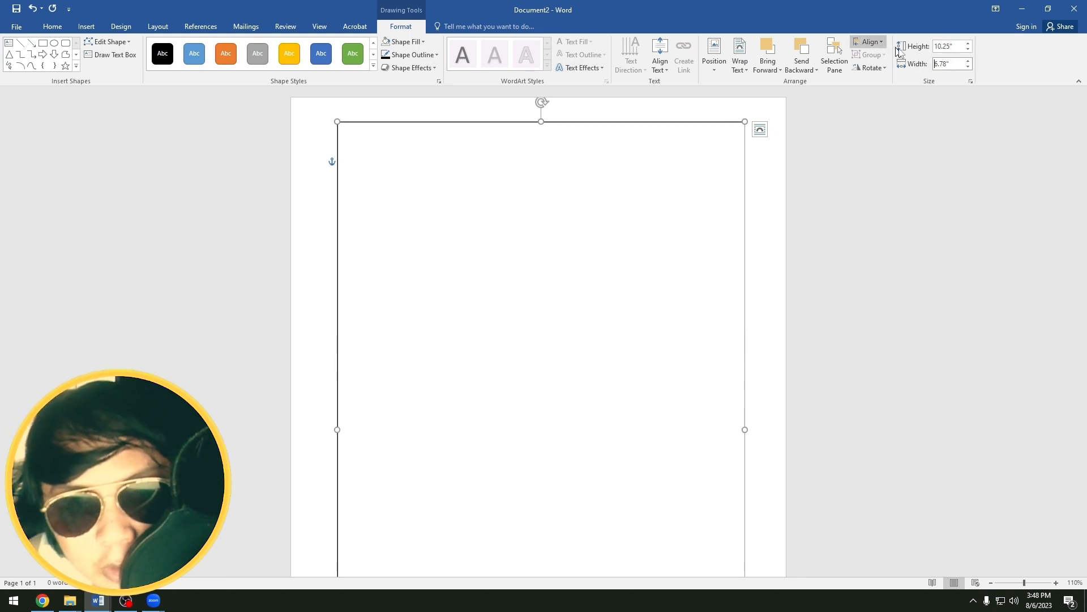
pyautogui.moveTo(955, 63); pyautogui.dragTo(886, 55)
pyautogui.write('7.5')
pyautogui.press('Return')
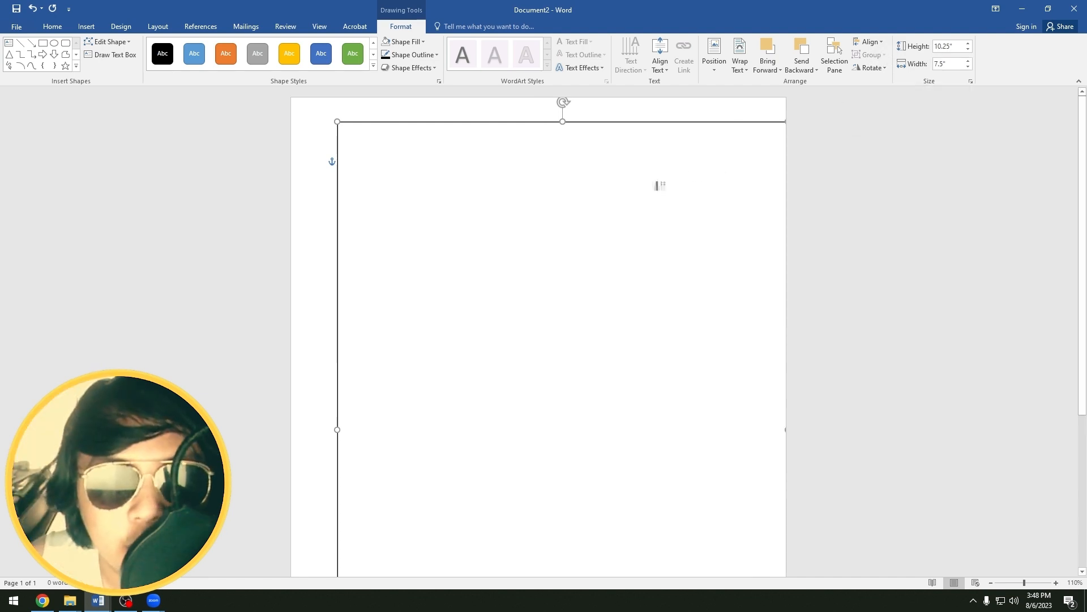
# - Move the outer rectangle flush against the page's top and right edges
pyautogui.click(677, 141)
pyautogui.click(674, 124)
pyautogui.moveTo(674, 123)
pyautogui.mouseDown()
pyautogui.moveTo(646, 114)
pyautogui.moveTo(661, 108)
pyautogui.mouseUp()
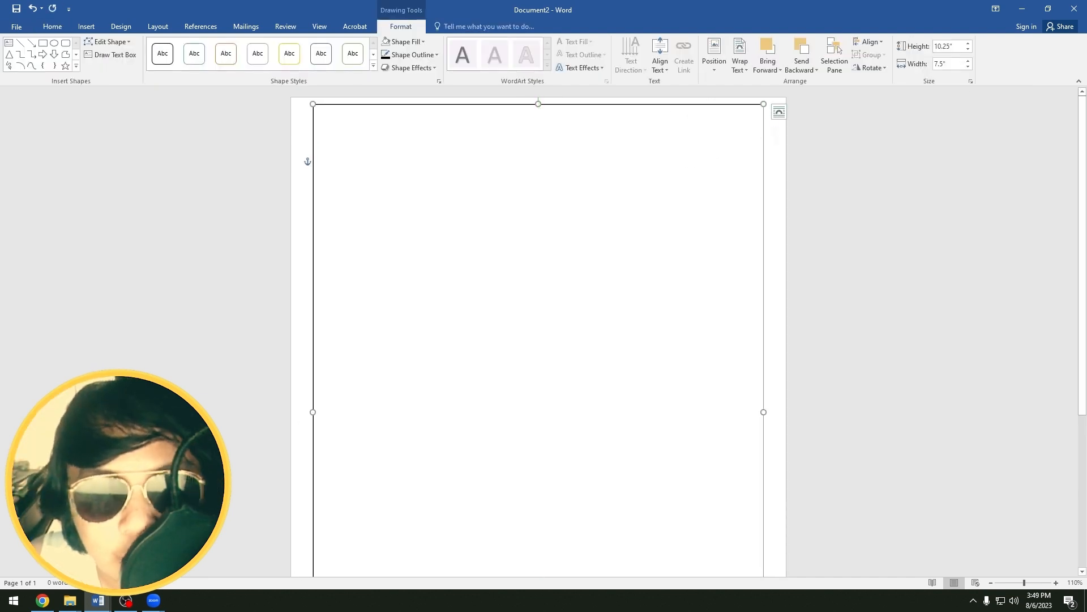
pyautogui.click(779, 112)
pyautogui.click(665, 122)
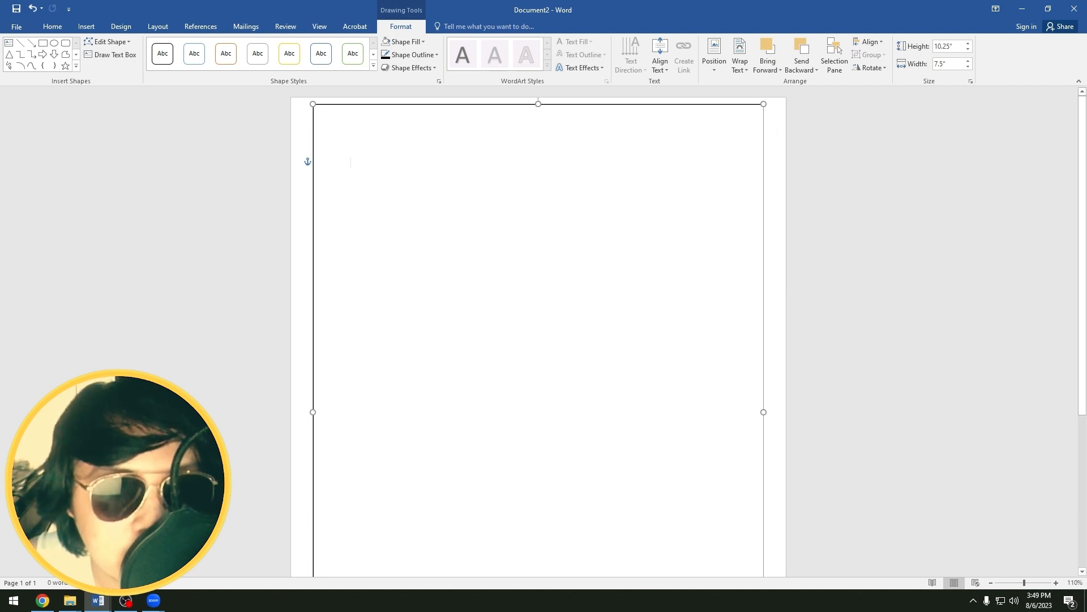
pyautogui.moveTo(675, 104); pyautogui.dragTo(709, 100)
pyautogui.click(702, 106)
pyautogui.click(711, 108)
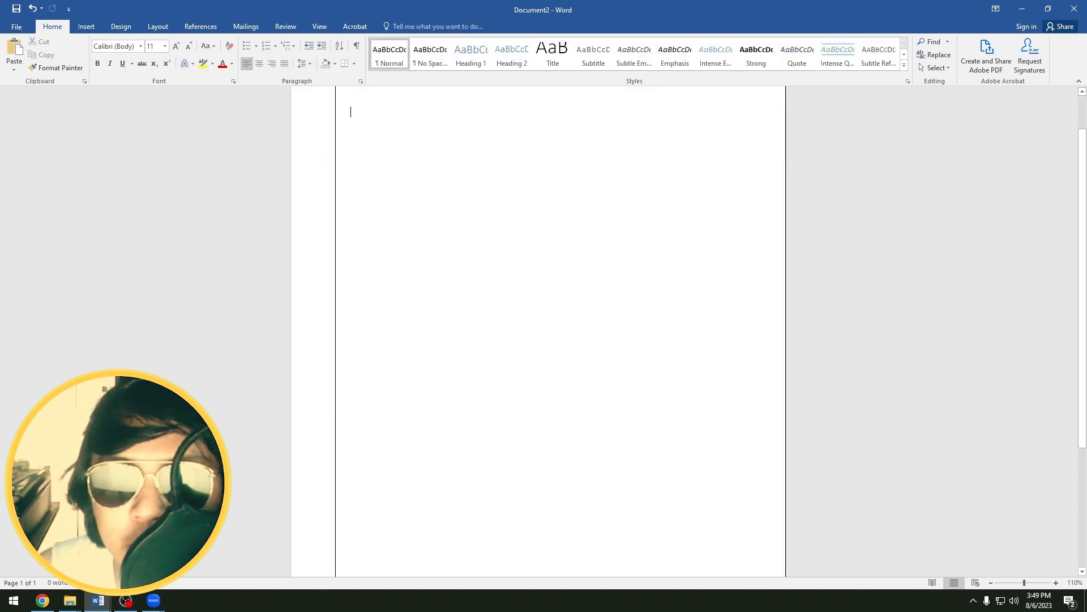
# - Draw a second rectangle about 6.11" high and 5.45" wide inside the first, with no fill and a black 1 pt outline
pyautogui.click(86, 26)
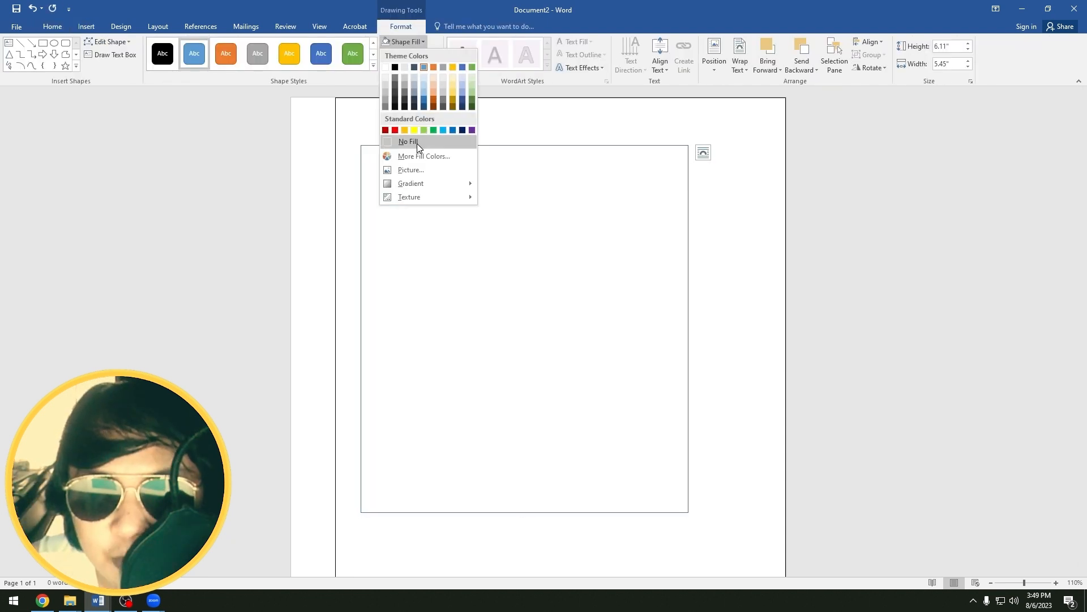
pyautogui.click(417, 144)
pyautogui.click(408, 54)
pyautogui.click(395, 84)
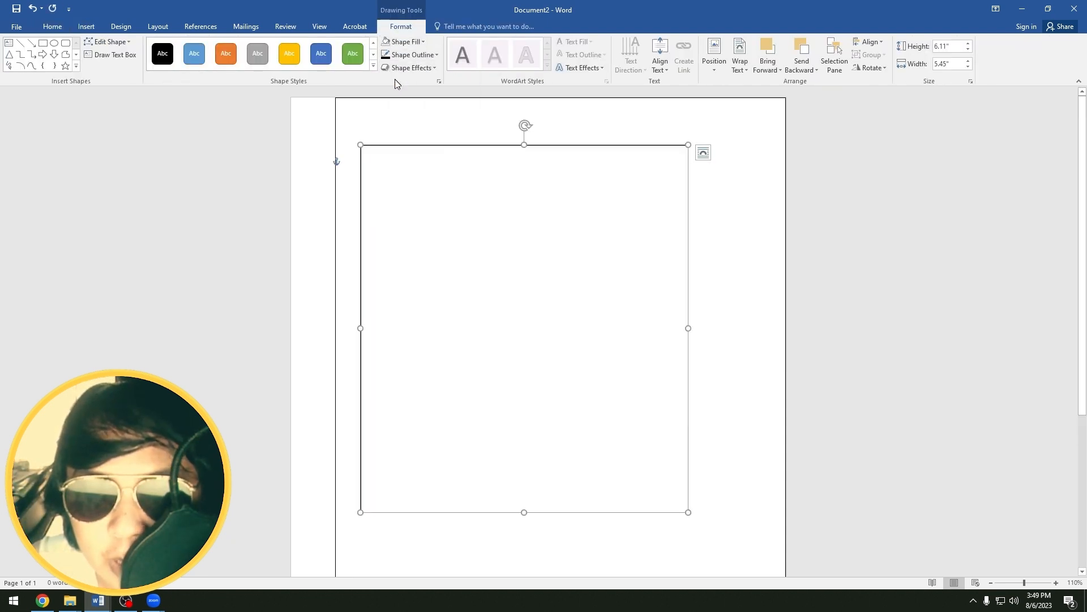
pyautogui.click(419, 58)
pyautogui.moveTo(439, 185)
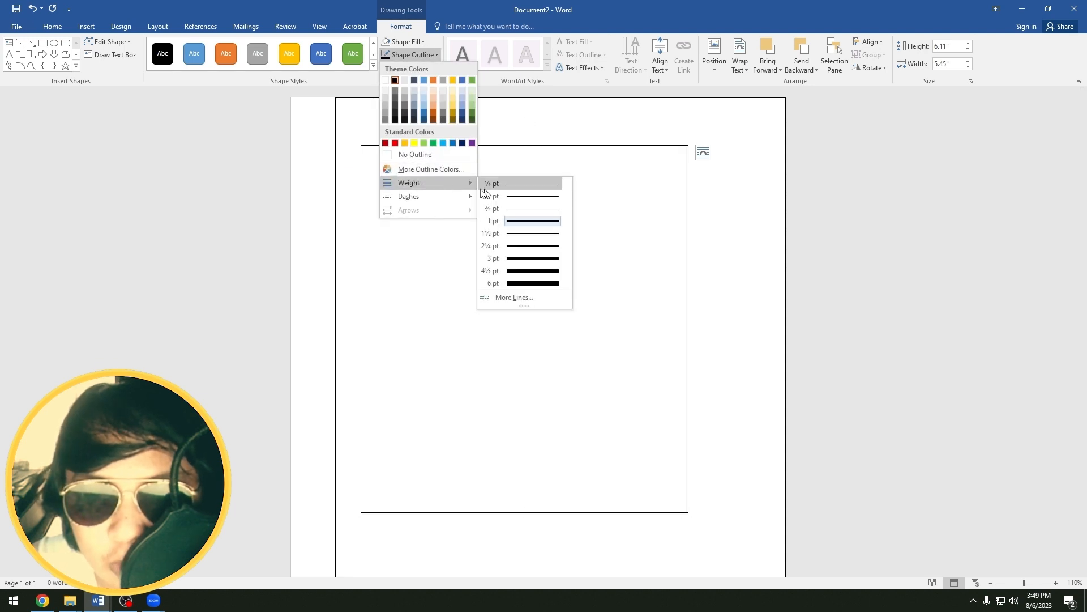
pyautogui.click(526, 223)
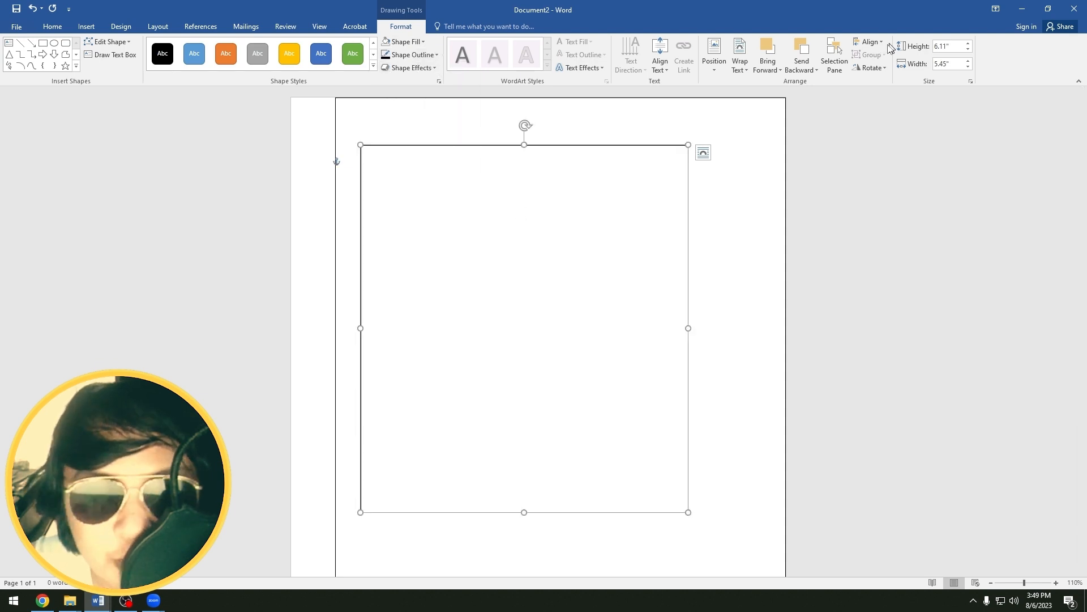
# - Set the second rectangle's height to 9.75"
pyautogui.moveTo(937, 47); pyautogui.dragTo(879, 39)
pyautogui.write('9.75')
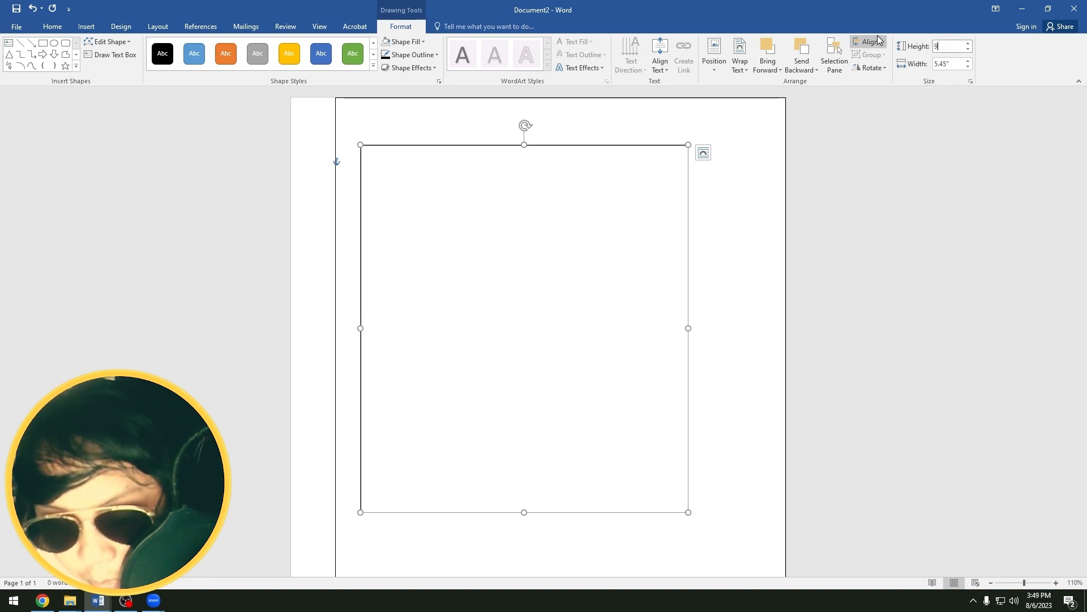
pyautogui.press('Tab')
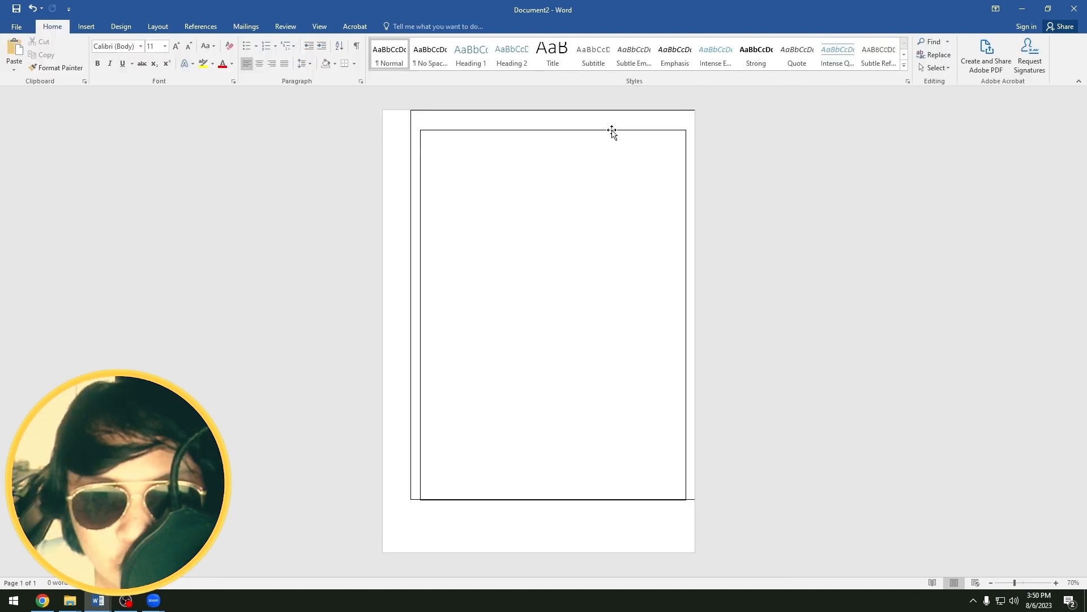
# - Align the second rectangle with the outer rectangle's lower-left corner, against its left and bottom edges
pyautogui.moveTo(608, 134); pyautogui.dragTo(602, 131)
pyautogui.scroll(4, 687, 136)
pyautogui.scroll(-3, 577, 116)
pyautogui.click(577, 116)
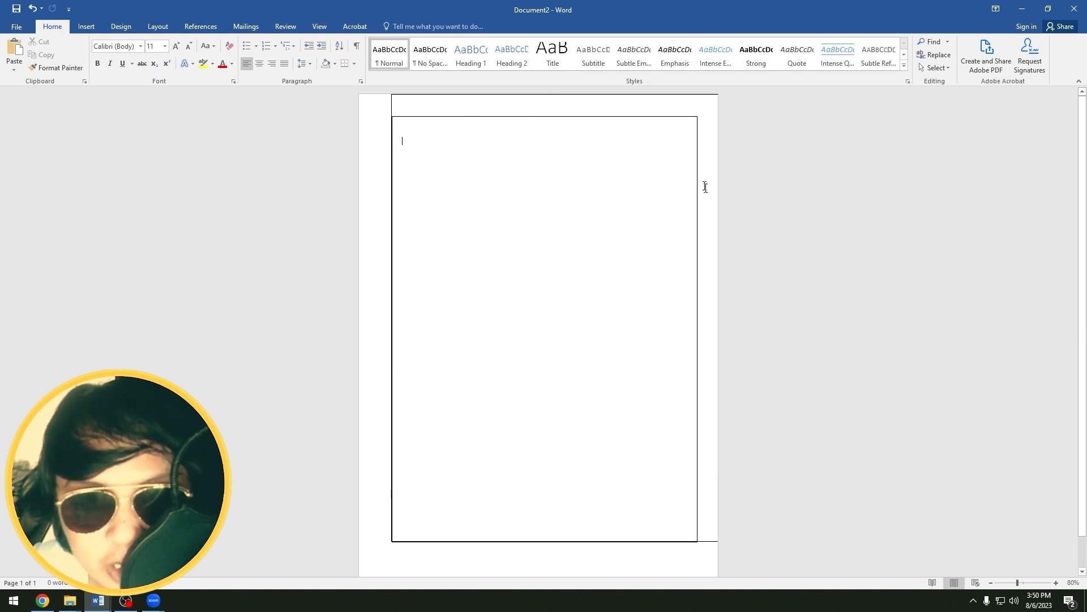
pyautogui.scroll(5, 698, 338)
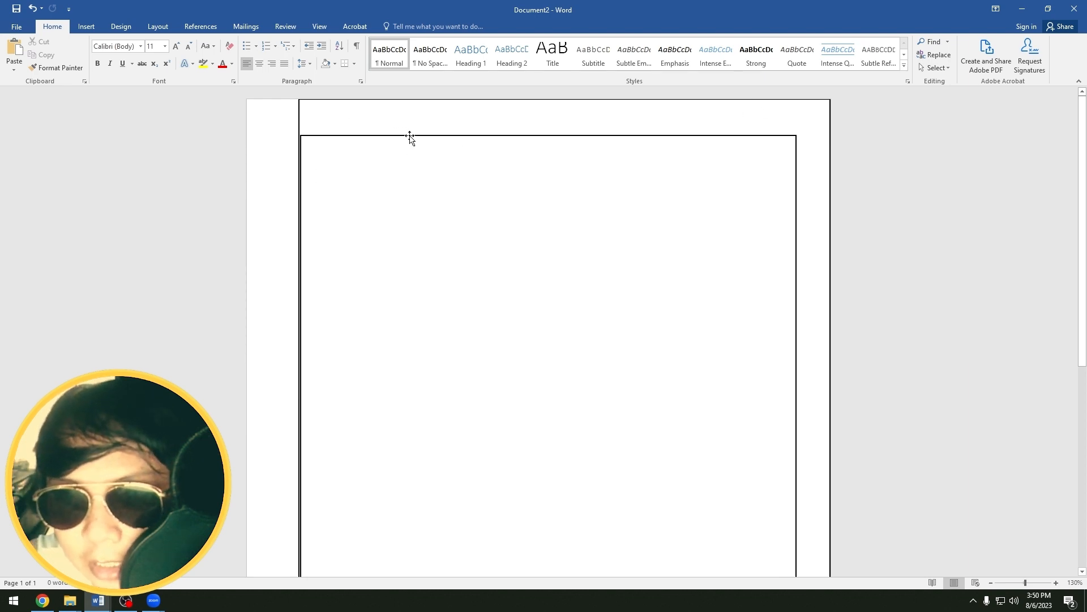
# - Size the tall narrow rectangle inside the second one to 9.75" high and 2" wide
pyautogui.scroll(-7, 410, 138)
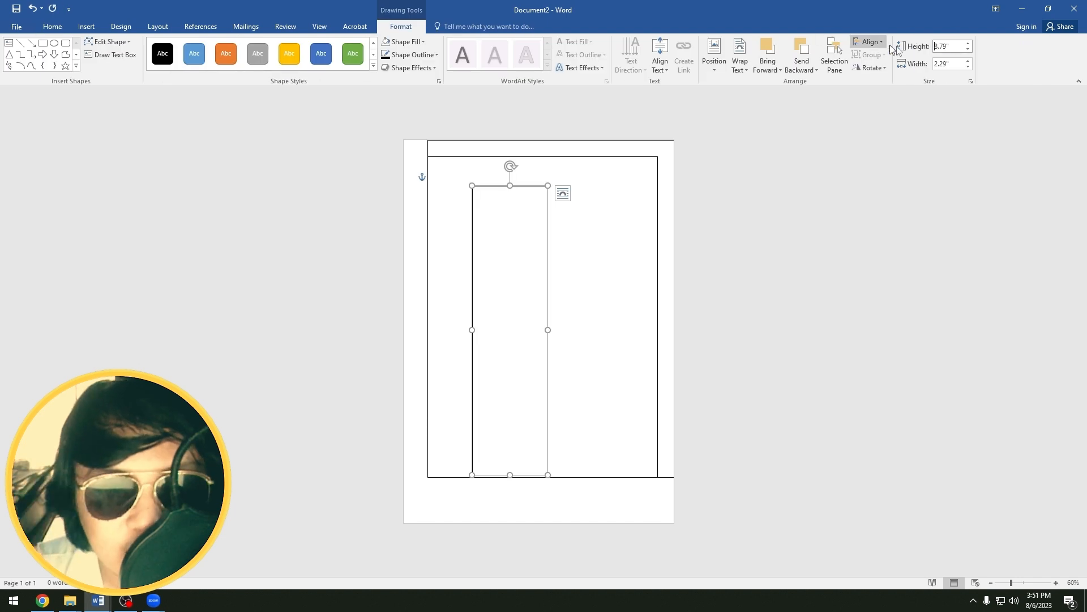
pyautogui.click(957, 48)
pyautogui.moveTo(956, 47); pyautogui.dragTo(925, 47)
pyautogui.write('9.75')
pyautogui.click(955, 65)
pyautogui.moveTo(954, 64); pyautogui.dragTo(910, 60)
pyautogui.write('2')
pyautogui.press('Return')
pyautogui.keyDown('ctrl'); pyautogui.scroll(4, 539, 262); pyautogui.keyUp('ctrl')
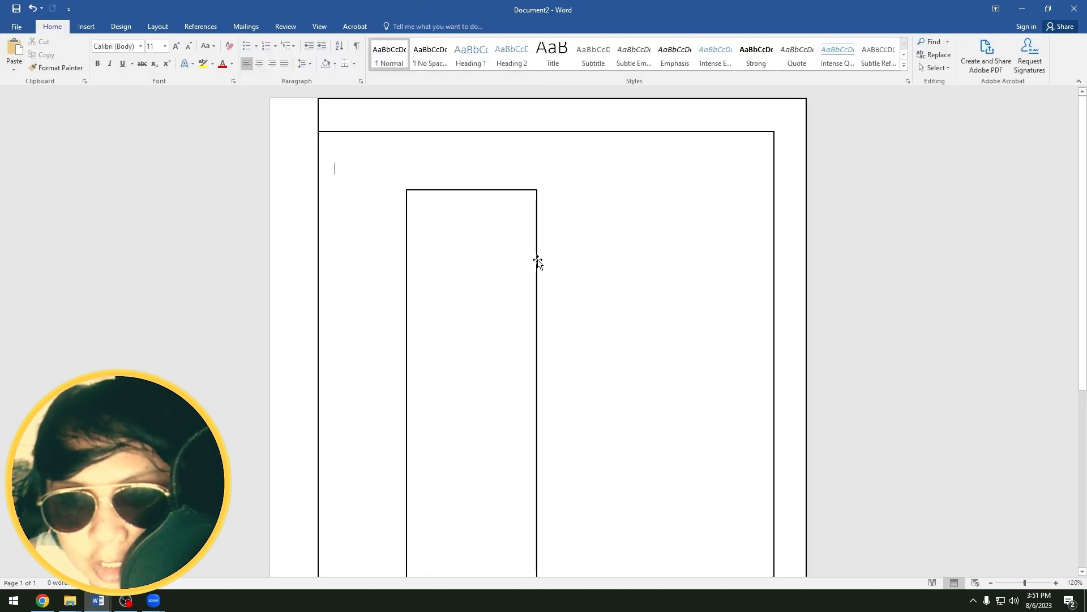
# - Place the narrow 2" wide rectangle against the second rectangle's left edge, aligned along its top and bottom
pyautogui.click(355, 323)
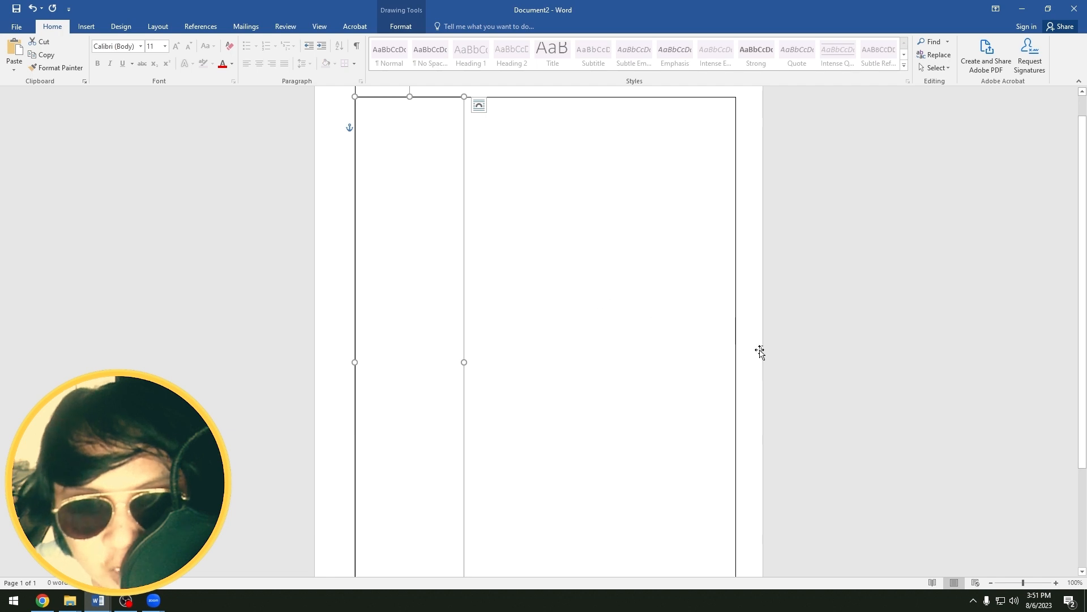
pyautogui.keyDown('shift'); pyautogui.click(737, 354); pyautogui.keyUp('shift')
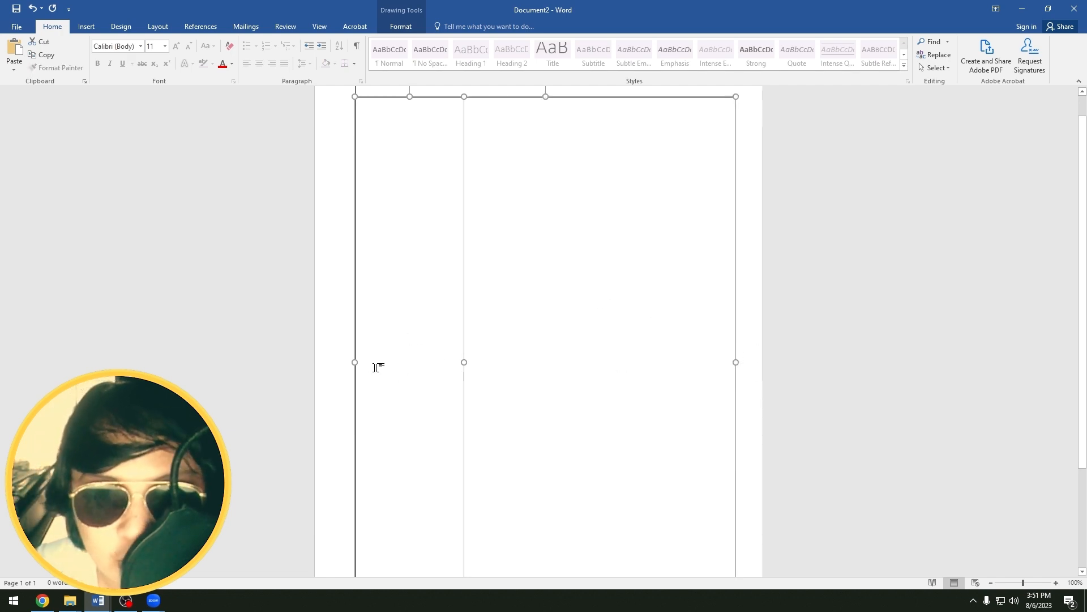
pyautogui.scroll(-3, 735, 278)
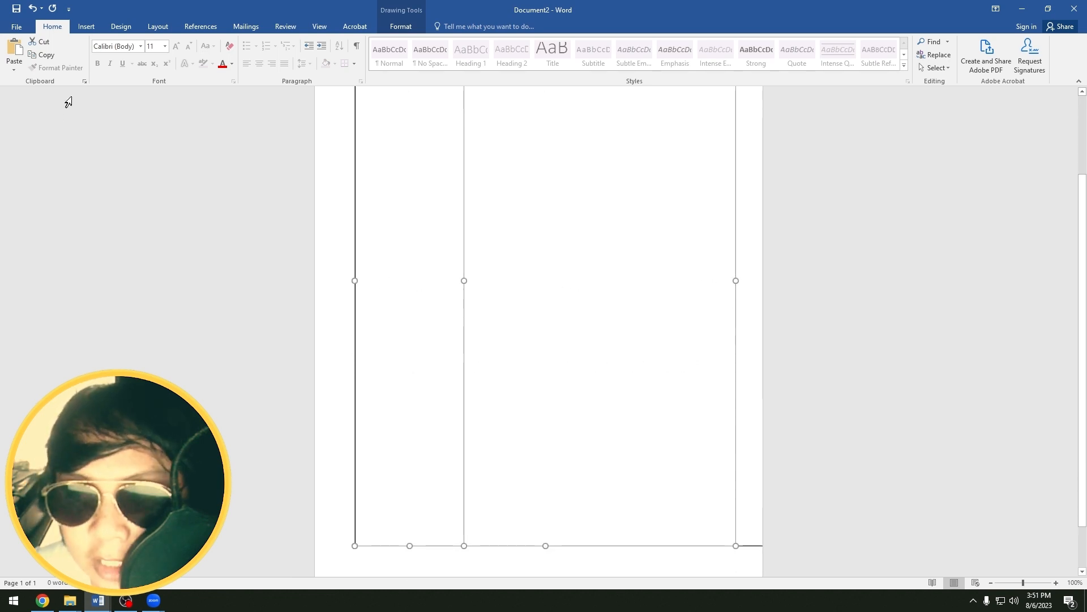
# - Draw a horizontal fold line about 7.03" long across the middle of the second rectangle, with a black 1 pt outline
pyautogui.click(86, 26)
pyautogui.click(173, 54)
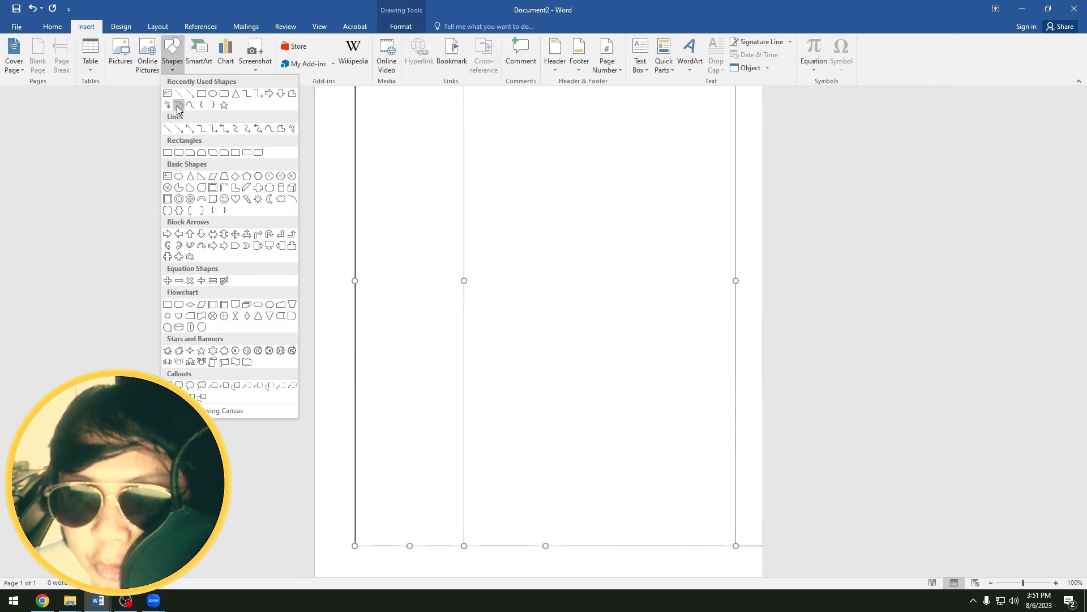
pyautogui.click(182, 96)
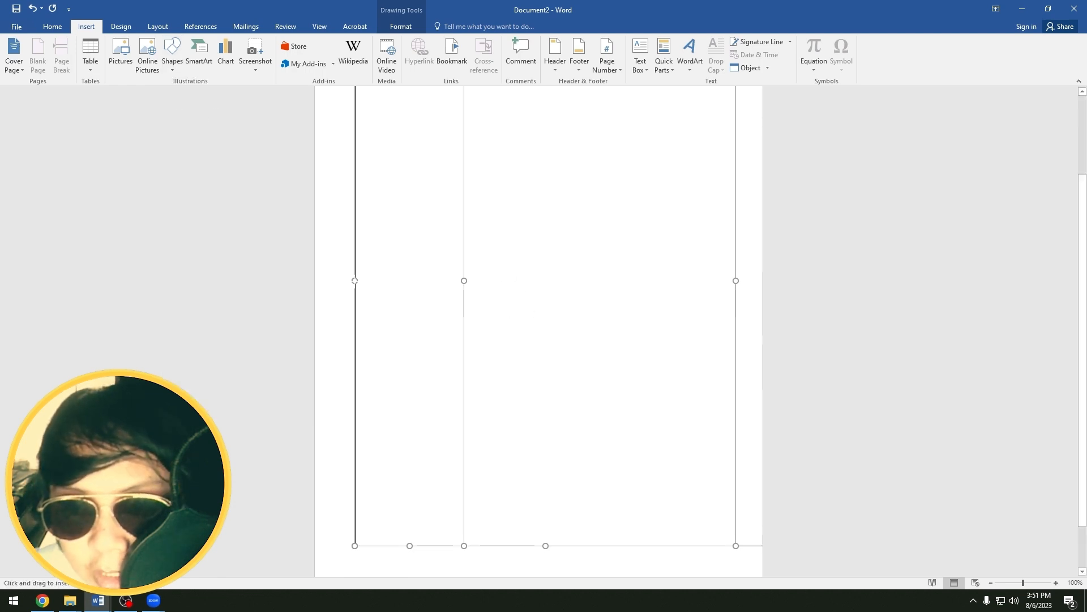
pyautogui.moveTo(376, 281); pyautogui.dragTo(736, 281)
pyautogui.click(424, 58)
pyautogui.moveTo(462, 185)
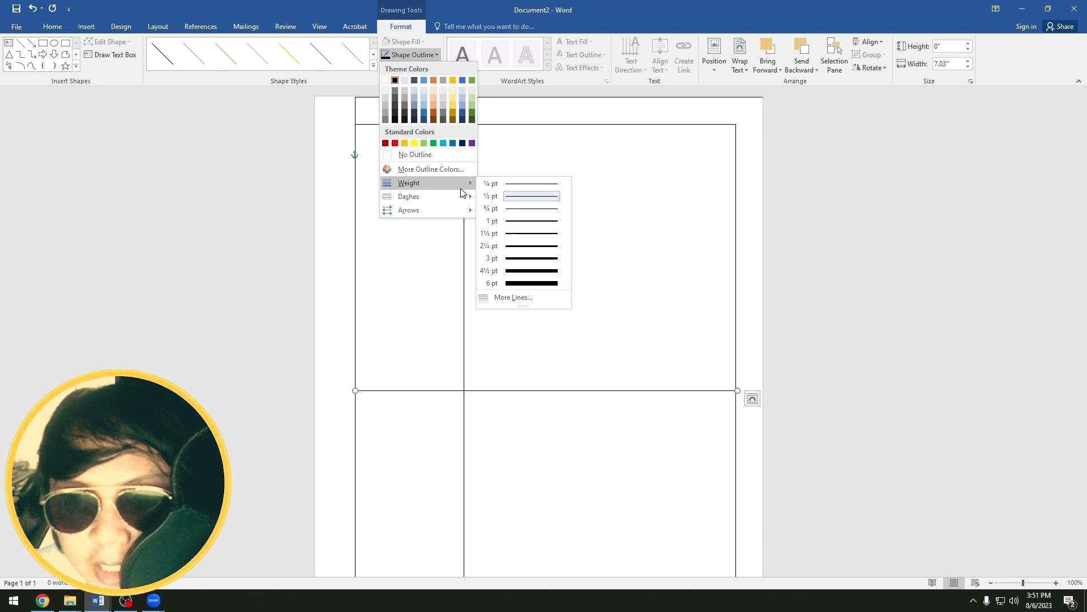
pyautogui.click(538, 226)
pyautogui.scroll(-2, 420, 253)
pyautogui.keyDown('ctrl'); pyautogui.scroll(6, 420, 253); pyautogui.keyUp('ctrl')
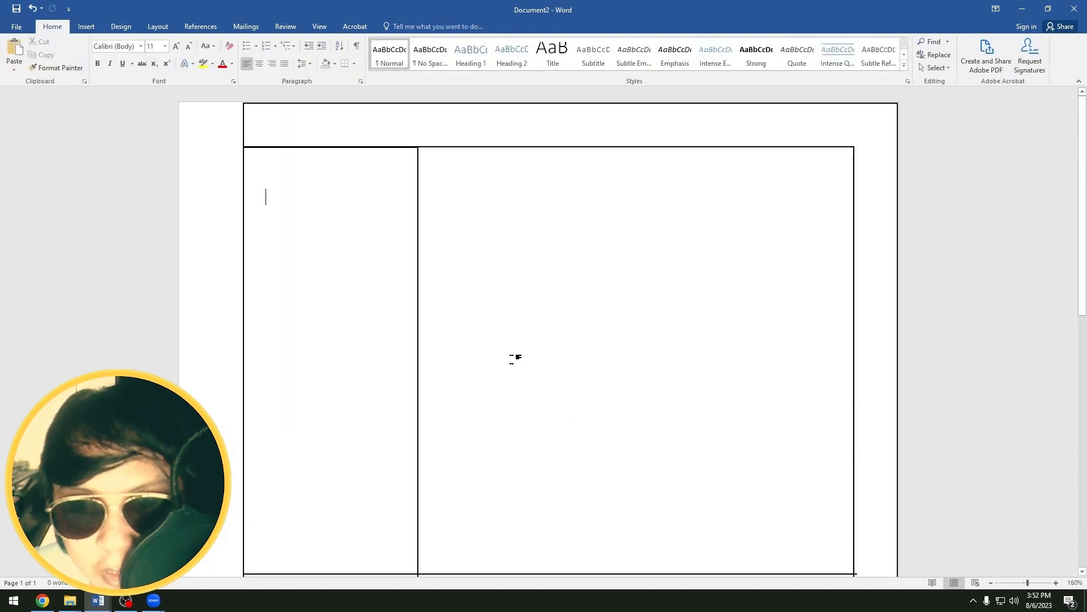
# - Examine the fold line's fit, and compare the layout with the finished 2 folds document, including its text and couple picture
pyautogui.scroll(-5, 421, 253)
pyautogui.click(420, 250)
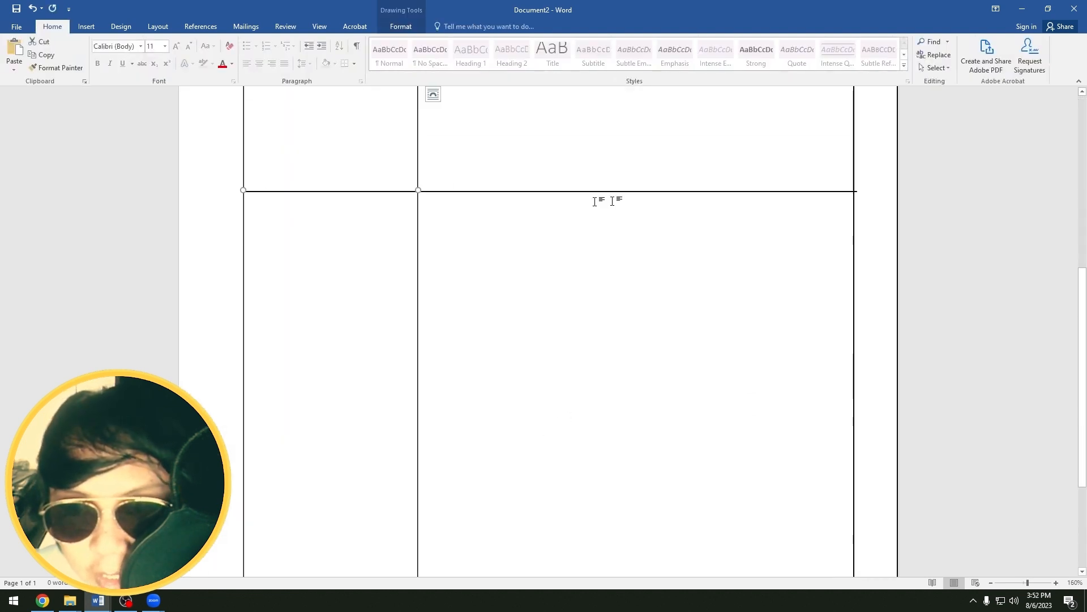
pyautogui.click(762, 209)
pyautogui.keyDown('ctrl'); pyautogui.scroll(5, 514, 432); pyautogui.keyUp('ctrl')
pyautogui.scroll(-5, 514, 432)
pyautogui.keyDown('ctrl'); pyautogui.scroll(-14, 592, 397); pyautogui.keyUp('ctrl')
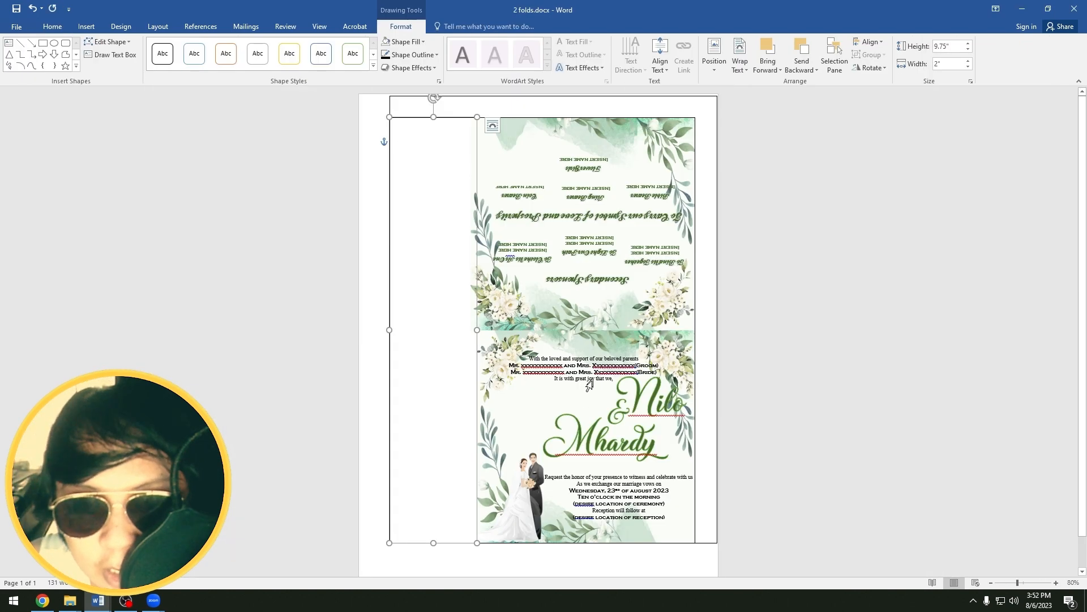
pyautogui.keyDown('ctrl'); pyautogui.scroll(6, 559, 327); pyautogui.keyUp('ctrl')
pyautogui.scroll(-5, 529, 341)
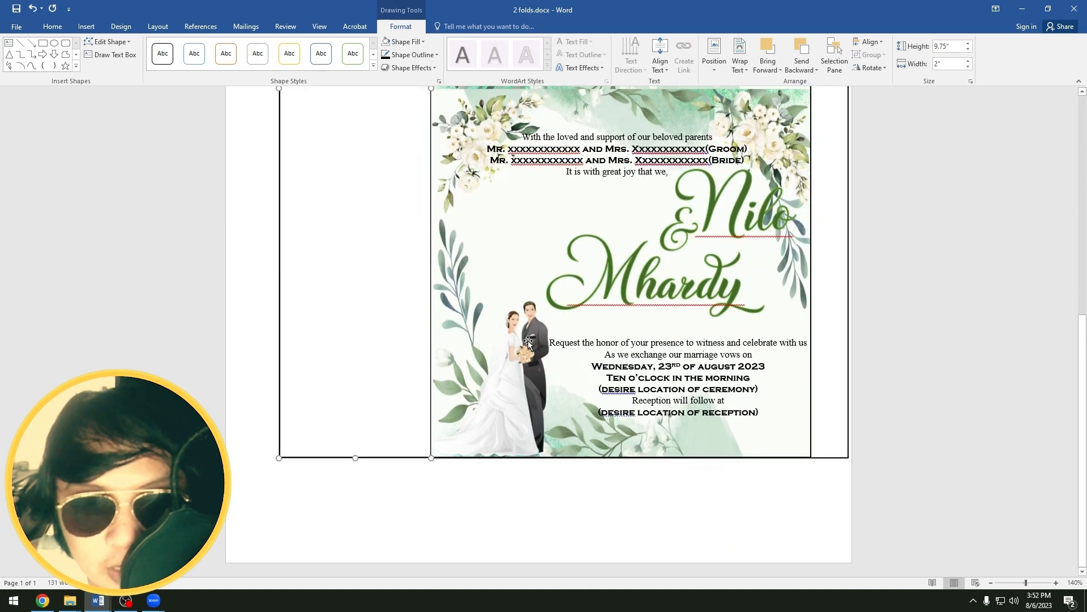
pyautogui.click(503, 358)
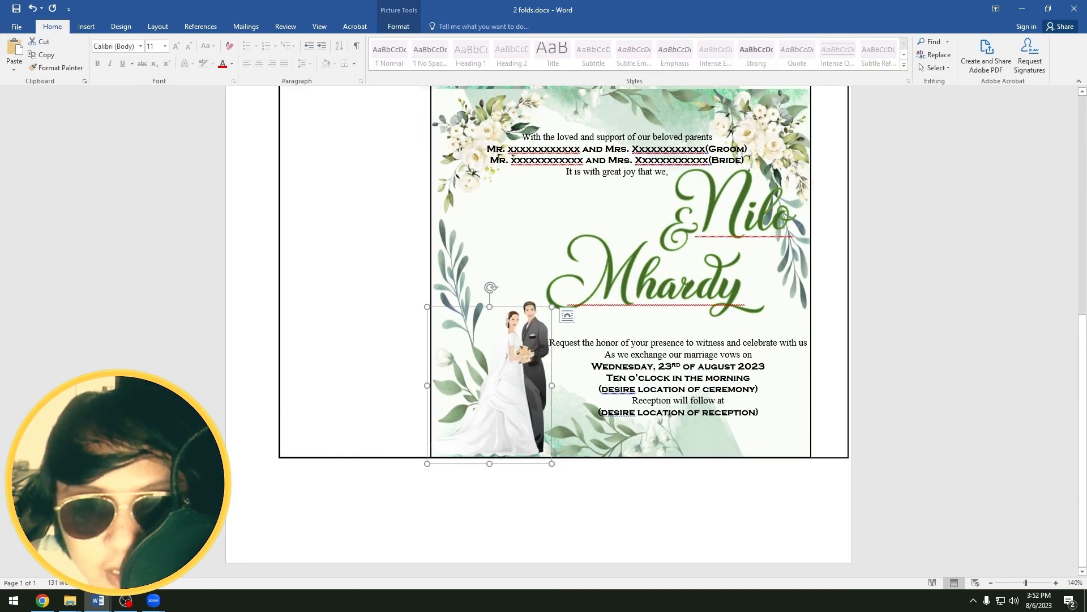
pyautogui.click(605, 340)
pyautogui.click(539, 322)
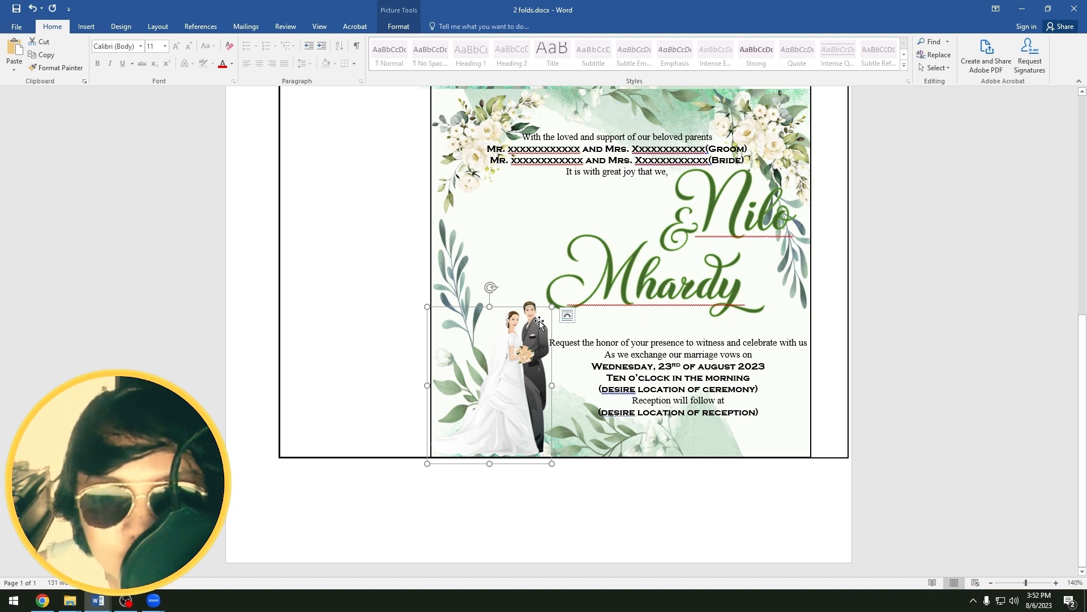
pyautogui.scroll(3, 539, 320)
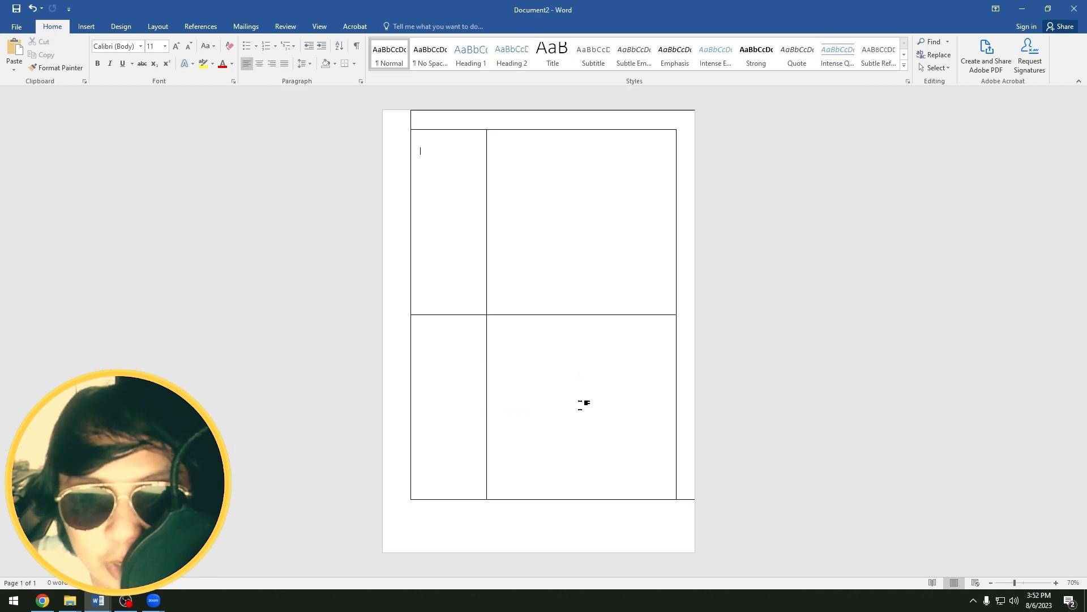
# - Insert the Stylish Delicate Green Watercolor Plant Leaf Background picture from the bg subfolder of my own design on drive E
pyautogui.click(86, 26)
pyautogui.click(122, 67)
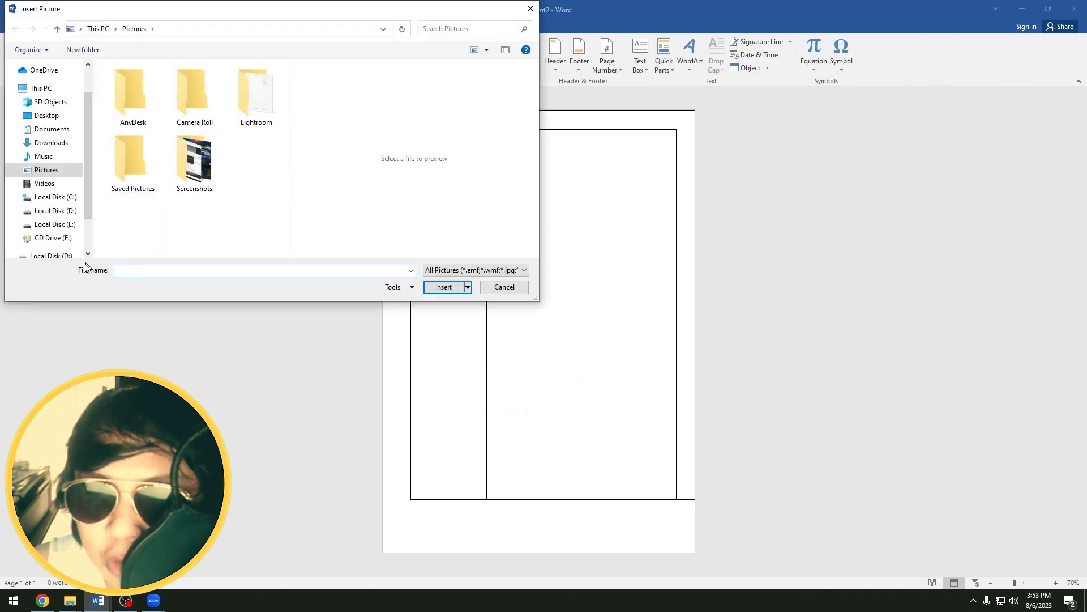
pyautogui.click(51, 222)
pyautogui.scroll(-5, 168, 196)
pyautogui.doubleClick(170, 198)
pyautogui.doubleClick(159, 83)
pyautogui.doubleClick(169, 94)
pyautogui.doubleClick(170, 84)
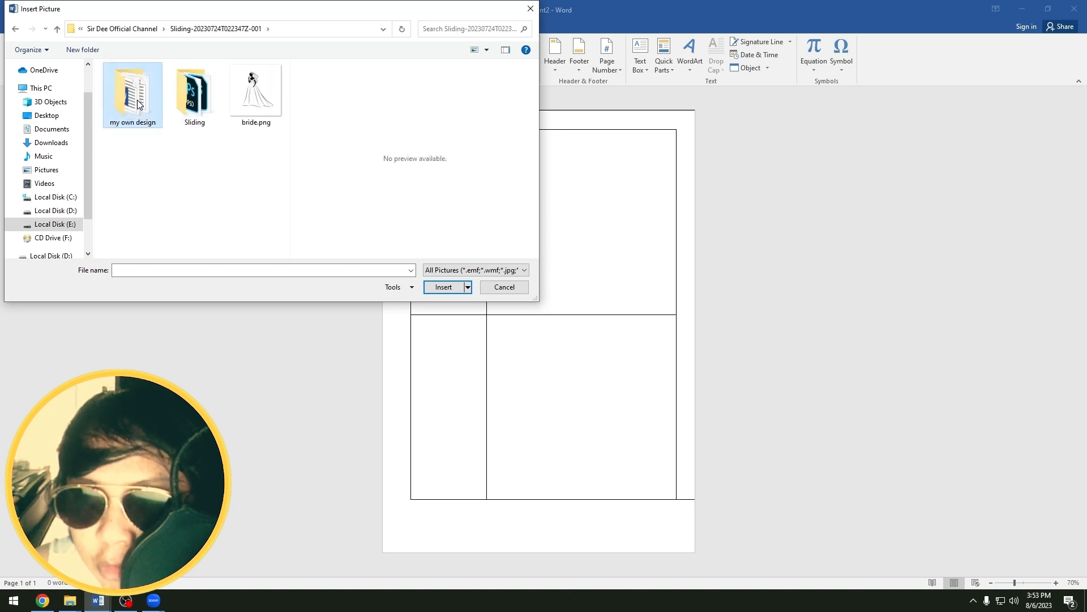
pyautogui.doubleClick(133, 91)
pyautogui.doubleClick(195, 90)
pyautogui.click(261, 176)
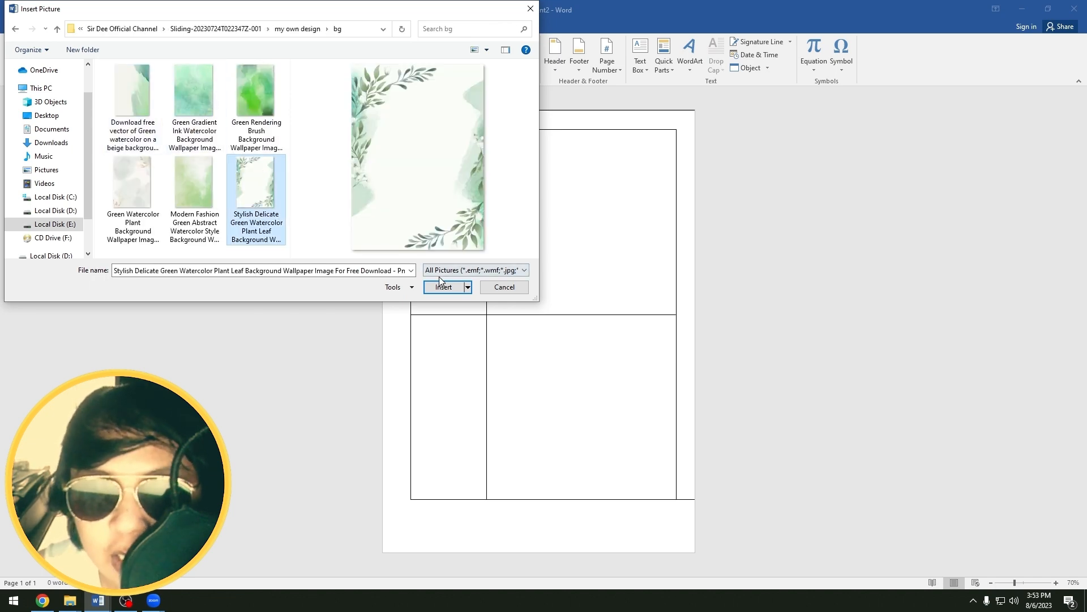
pyautogui.click(440, 279)
# - Turn the leaf background sideways and fit it to the wide panel below the fold line, about 6.42" high and 4.83" wide
pyautogui.moveTo(539, 125); pyautogui.dragTo(517, 317)
pyautogui.moveTo(602, 265); pyautogui.dragTo(524, 435)
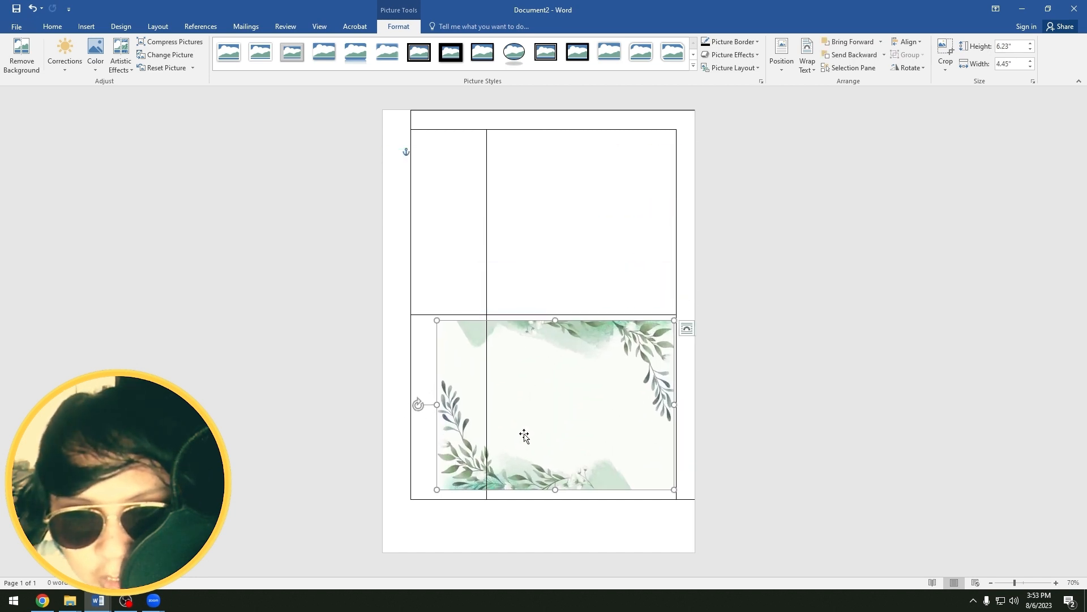
pyautogui.moveTo(342, 291); pyautogui.dragTo(437, 291)
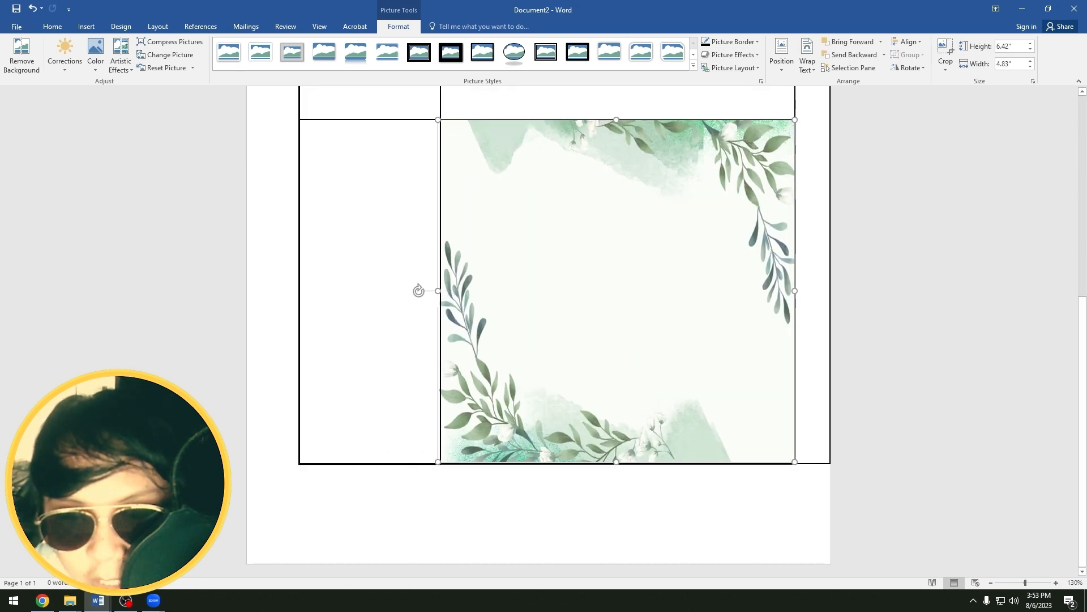
pyautogui.click(852, 262)
pyautogui.scroll(5, 852, 262)
pyautogui.scroll(-2, 577, 383)
# - Duplicate the leaf background and fit the copy into the wide panel above the fold line
pyautogui.click(578, 383)
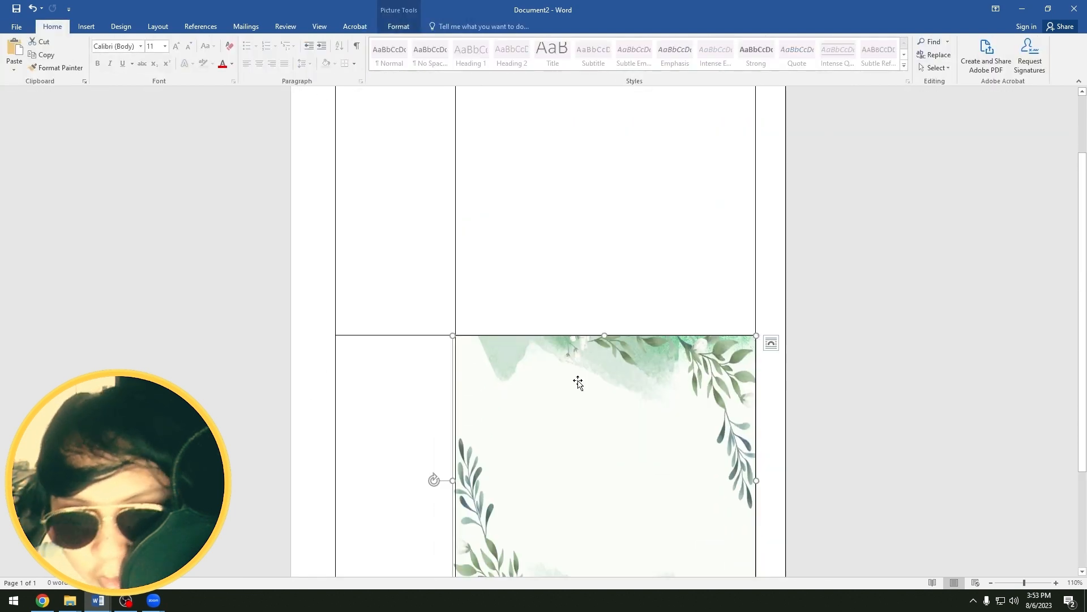
pyautogui.click(590, 243)
pyautogui.scroll(2, 589, 243)
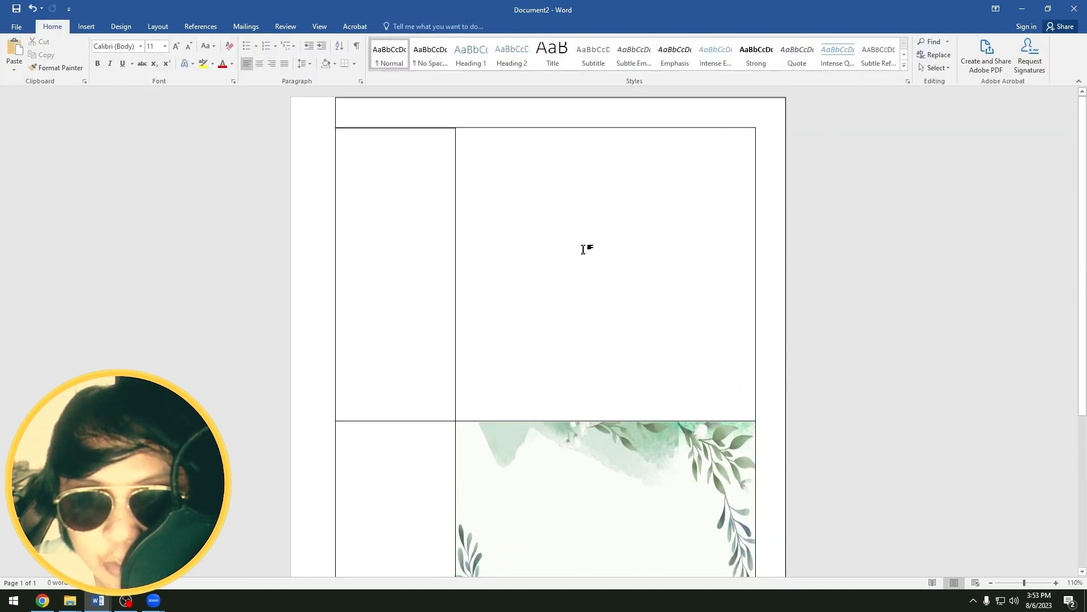
pyautogui.hotkey('ctrl', 'v')
pyautogui.moveTo(542, 265); pyautogui.dragTo(634, 282)
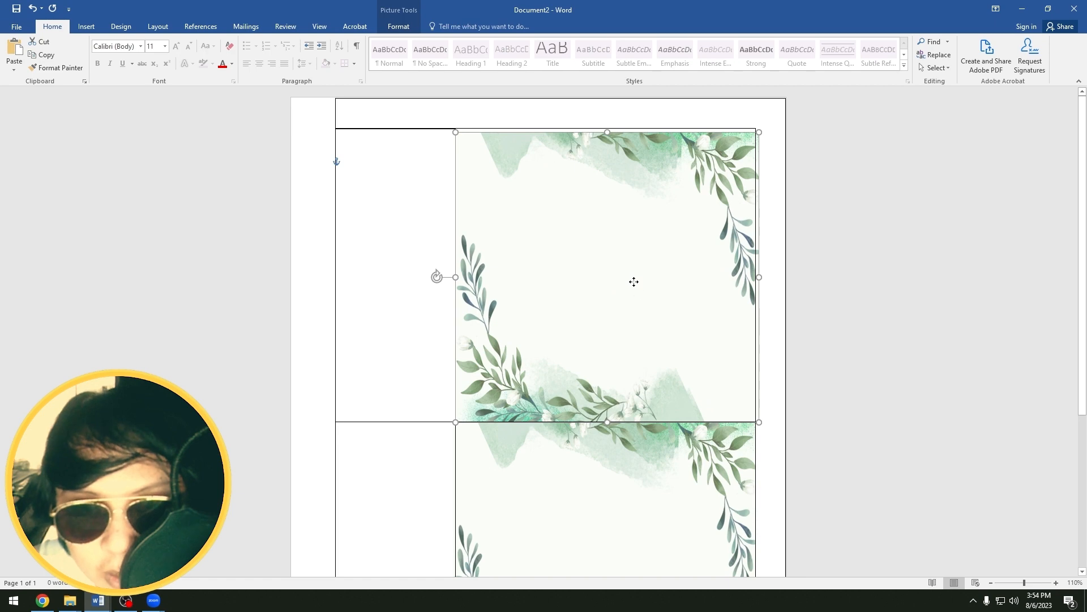
pyautogui.scroll(4, 634, 282)
pyautogui.scroll(-3, 590, 282)
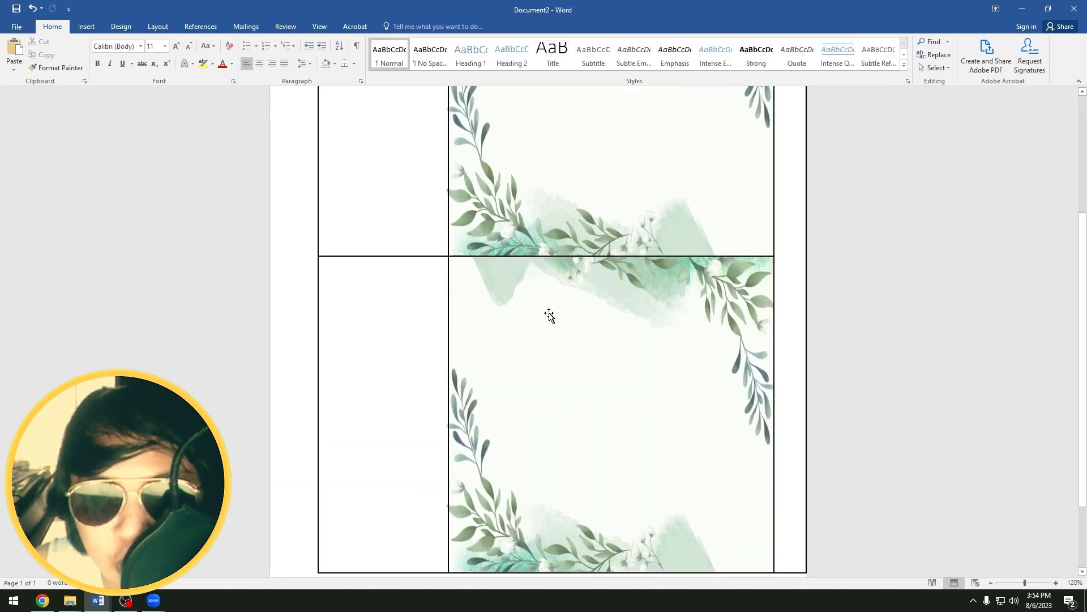
# - Insert the white rose bouquet picture over the lower panel and crop off its empty areas above and below the flowers
pyautogui.click(86, 26)
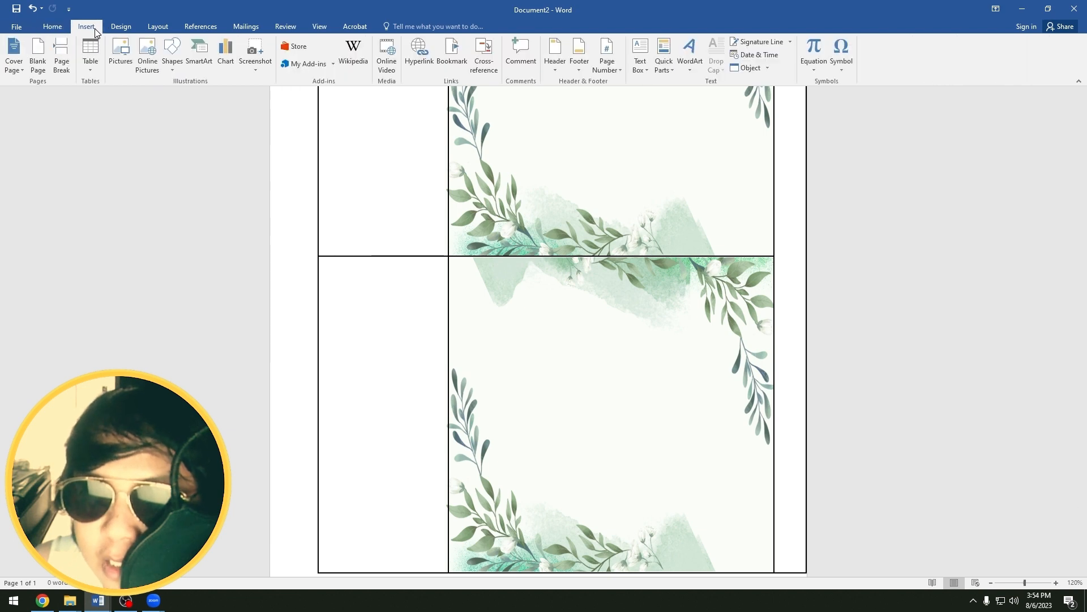
pyautogui.click(115, 66)
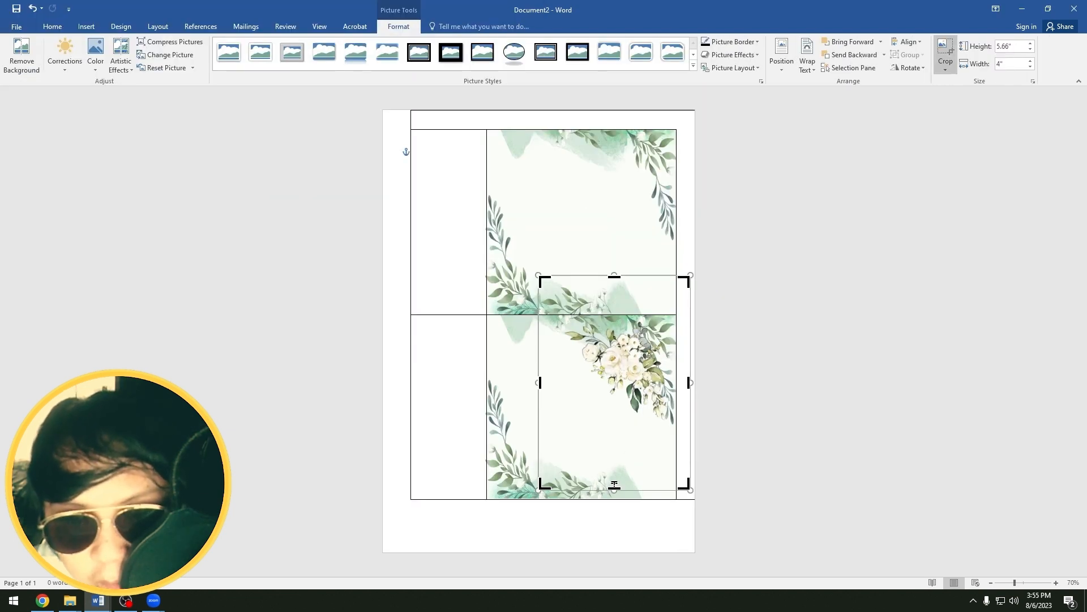
pyautogui.moveTo(615, 486); pyautogui.dragTo(615, 428)
pyautogui.moveTo(615, 278); pyautogui.dragTo(615, 309)
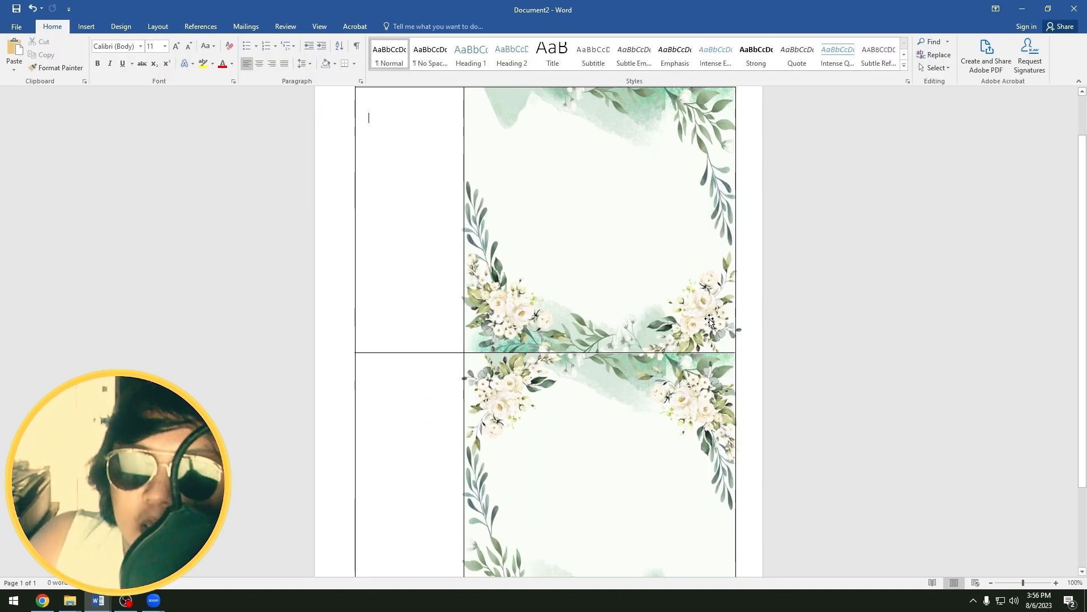
# - Draw a rectangle about 2.64" high and 2.79" wide in the middle of the lower panel, with no fill and a black outline
pyautogui.scroll(-4, 710, 321)
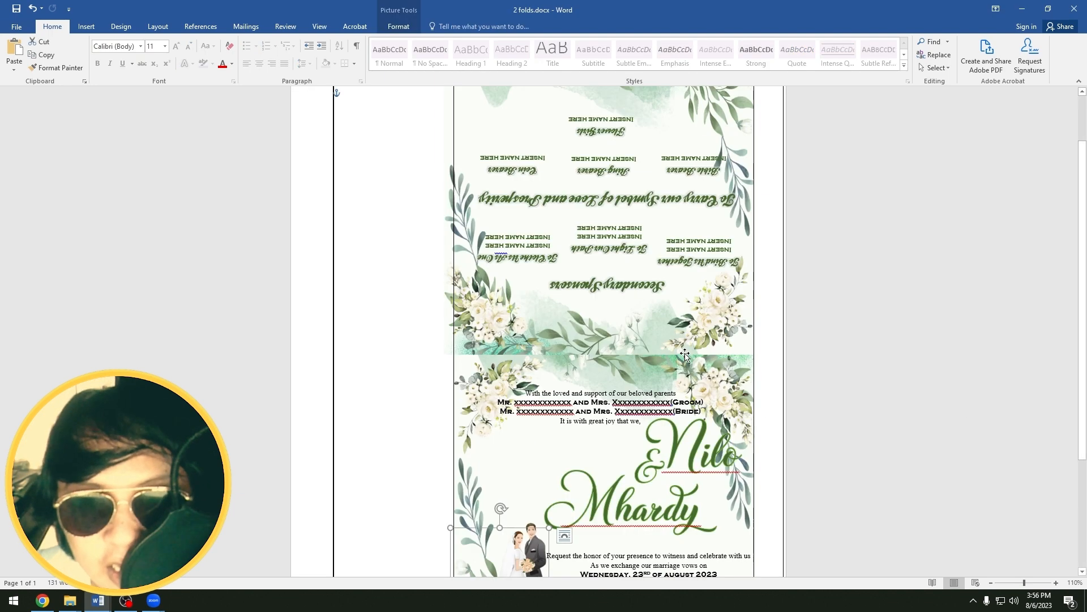
pyautogui.scroll(-3, 558, 331)
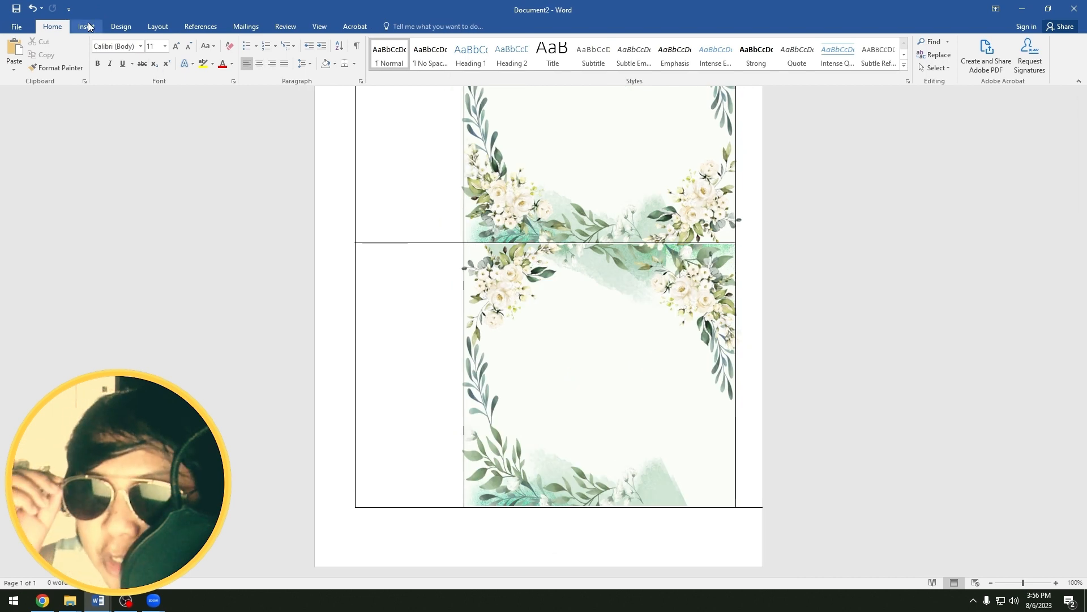
pyautogui.click(88, 27)
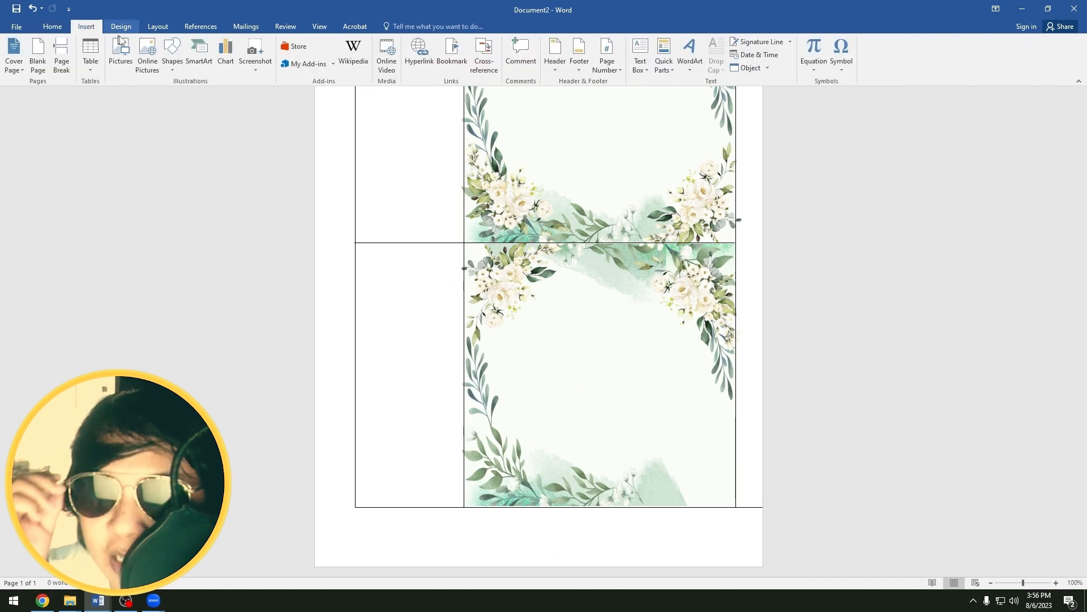
pyautogui.click(173, 52)
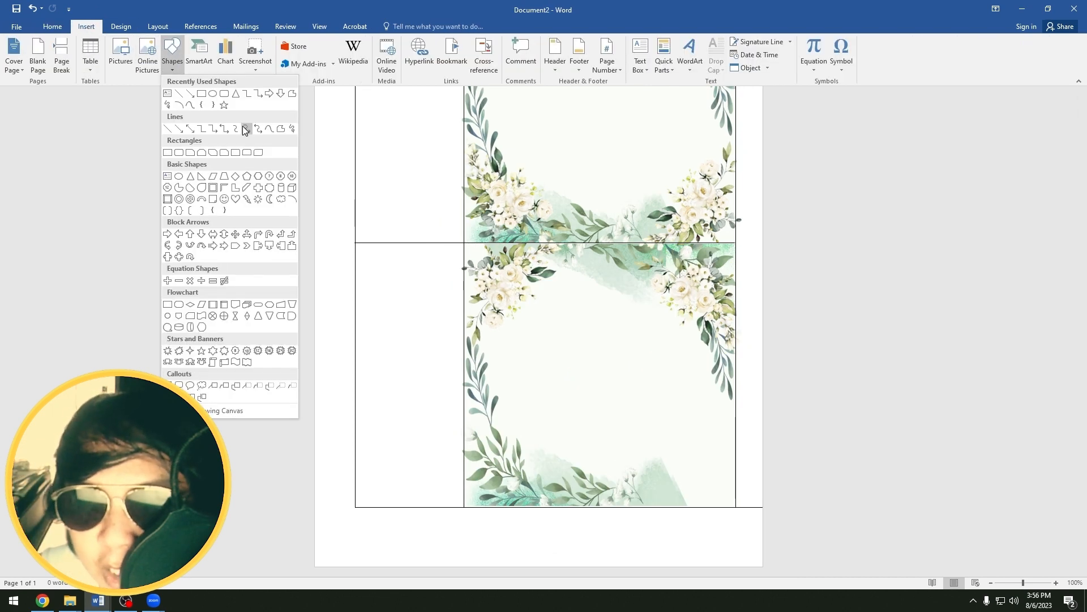
pyautogui.click(168, 152)
pyautogui.moveTo(541, 304); pyautogui.dragTo(693, 449)
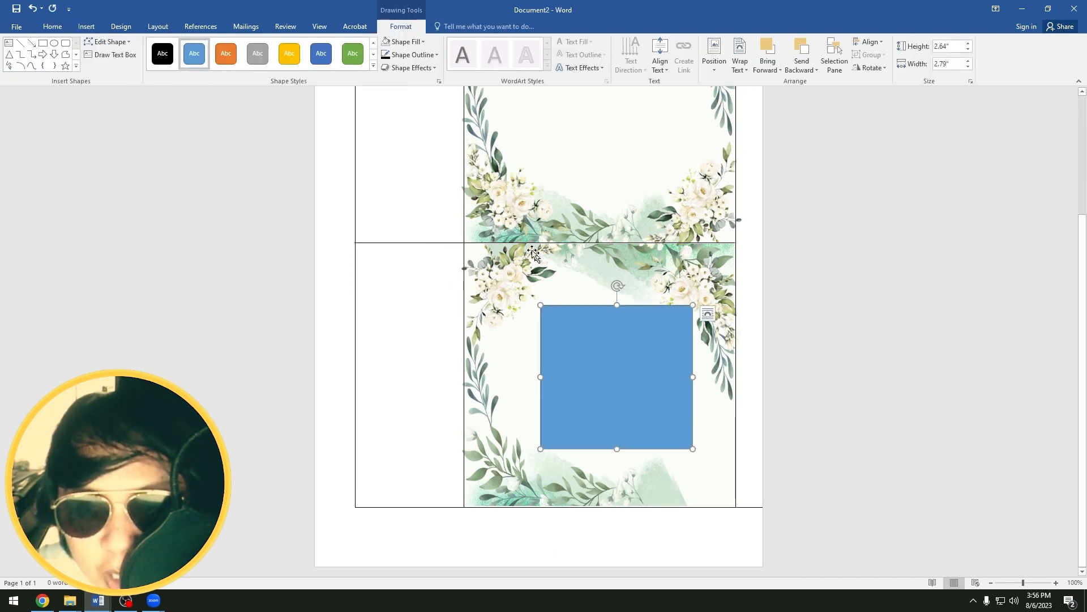
pyautogui.click(403, 42)
pyautogui.click(421, 145)
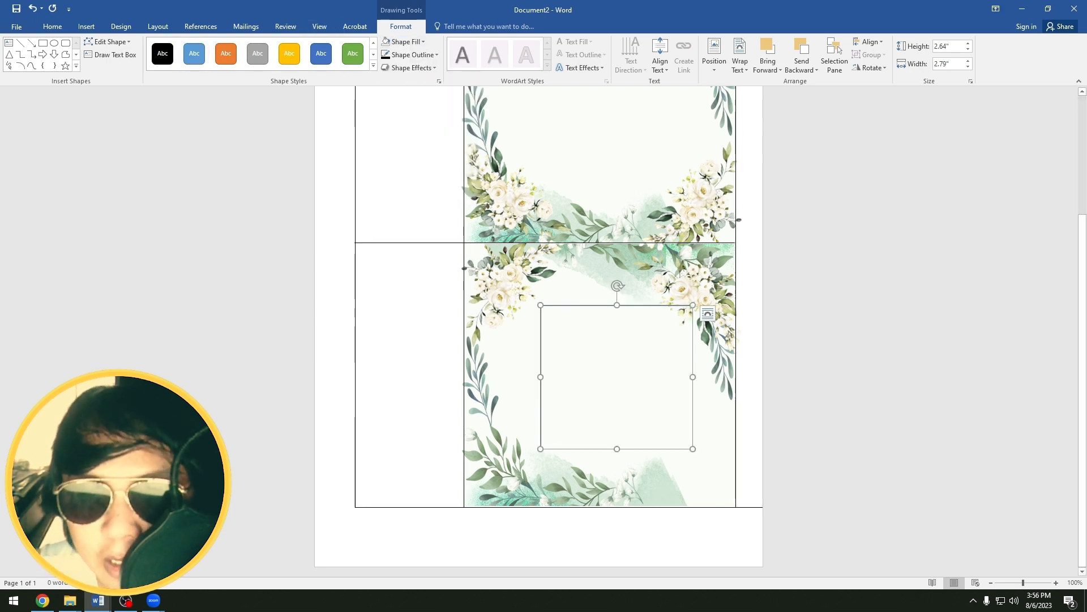
# - Make the new rectangle hold text and start entering the invitation wording with "M"
pyautogui.rightClick(633, 309)
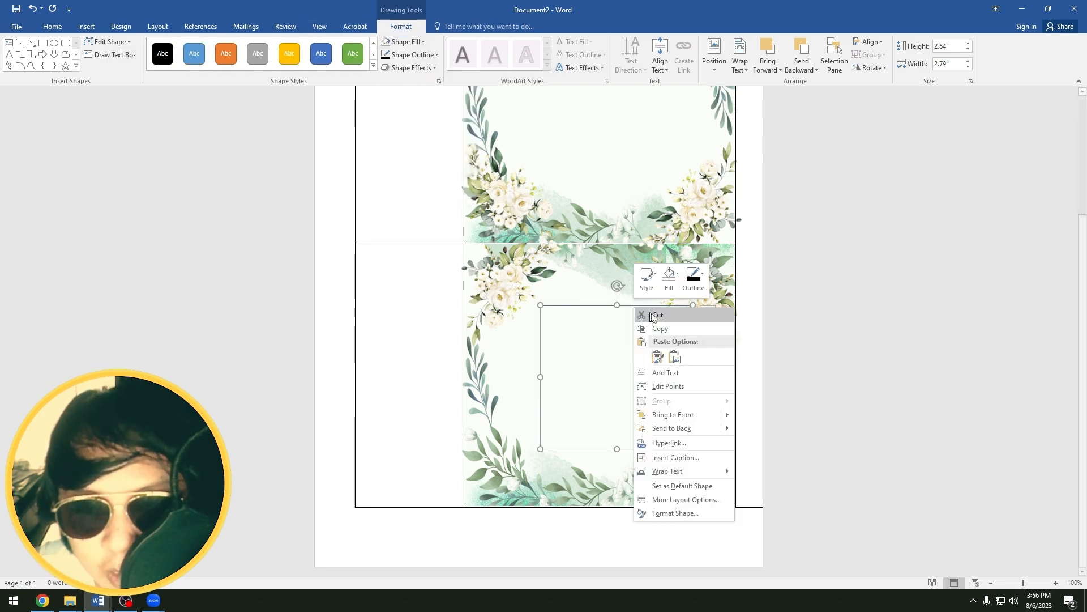
pyautogui.click(669, 373)
pyautogui.write('M')
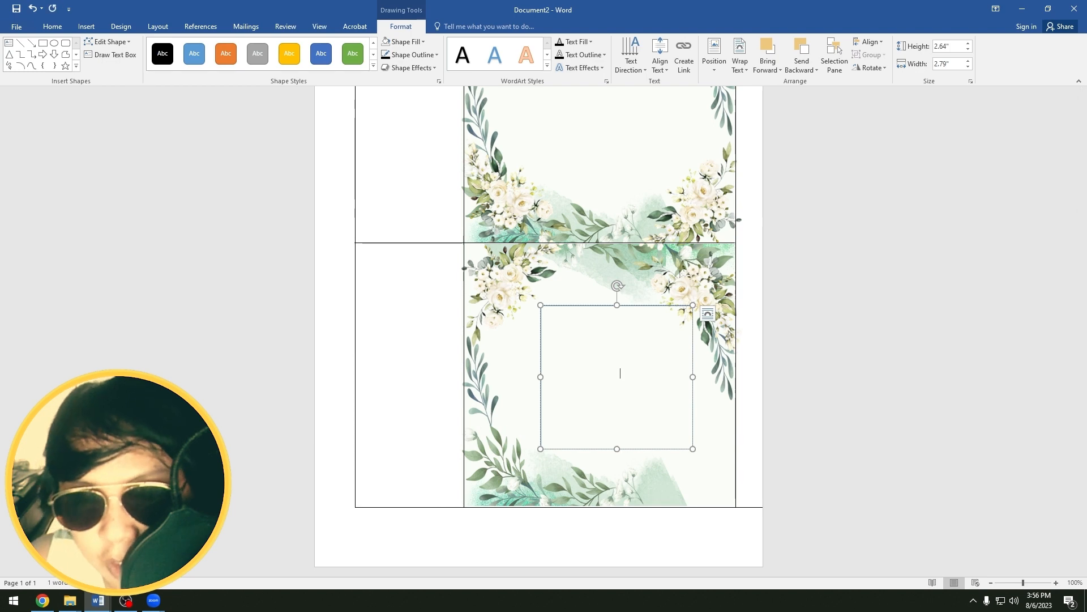
# - Set the first name in the text box on the lower card to the Christmas Wish script font
pyautogui.hotkey('ctrl', 'a')
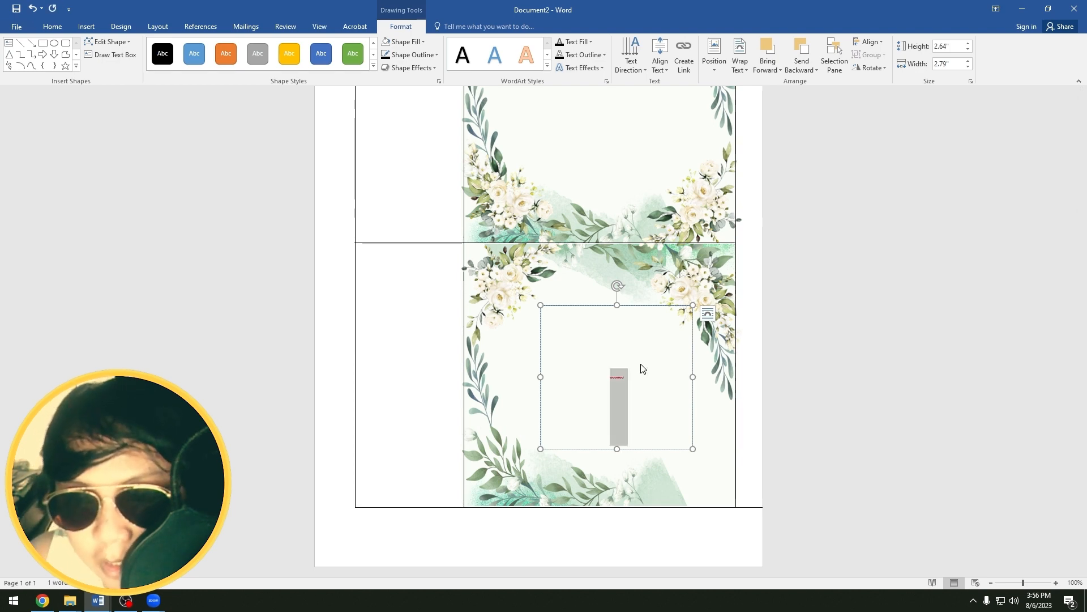
pyautogui.click(53, 27)
pyautogui.click(140, 47)
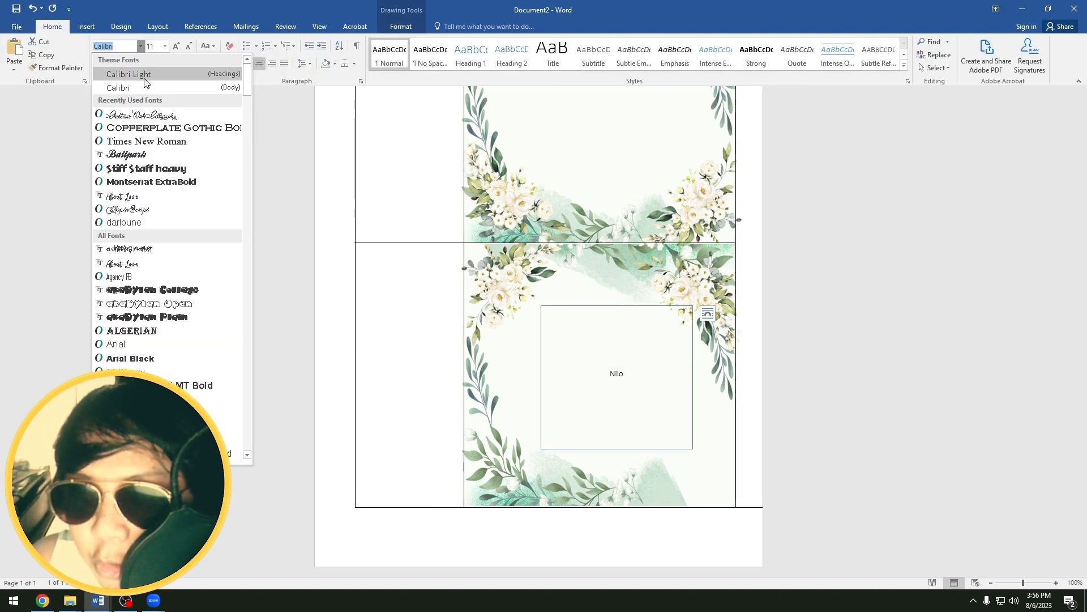
pyautogui.click(144, 117)
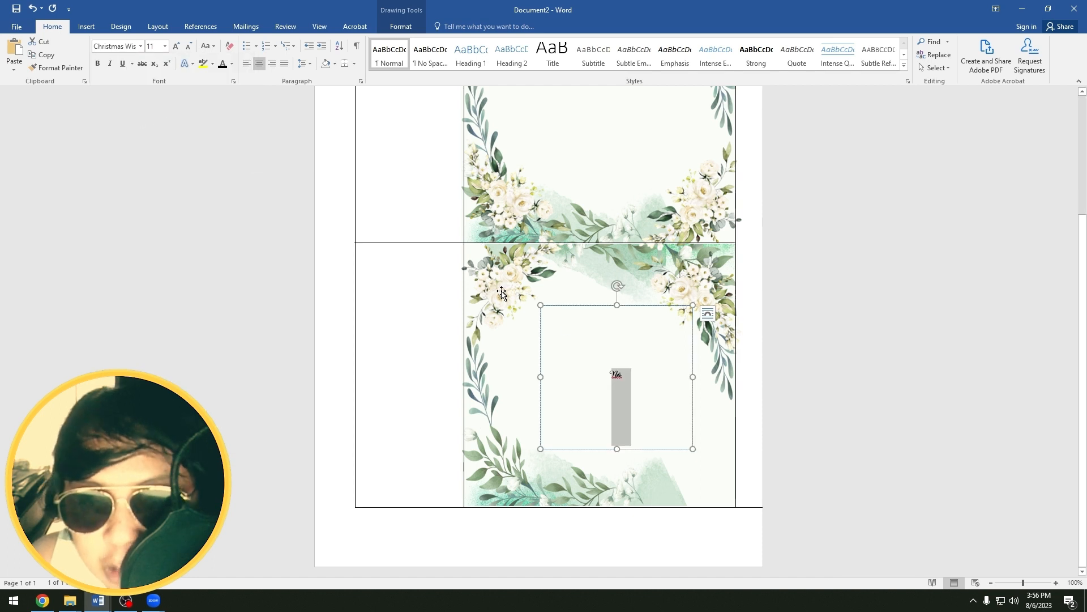
# - Set the name's font size to 80 and its font color to dark green
pyautogui.click(176, 47)
pyautogui.click(175, 46)
pyautogui.click(175, 46)
pyautogui.click(176, 47)
pyautogui.click(176, 46)
pyautogui.click(176, 47)
pyautogui.click(175, 46)
pyautogui.click(176, 47)
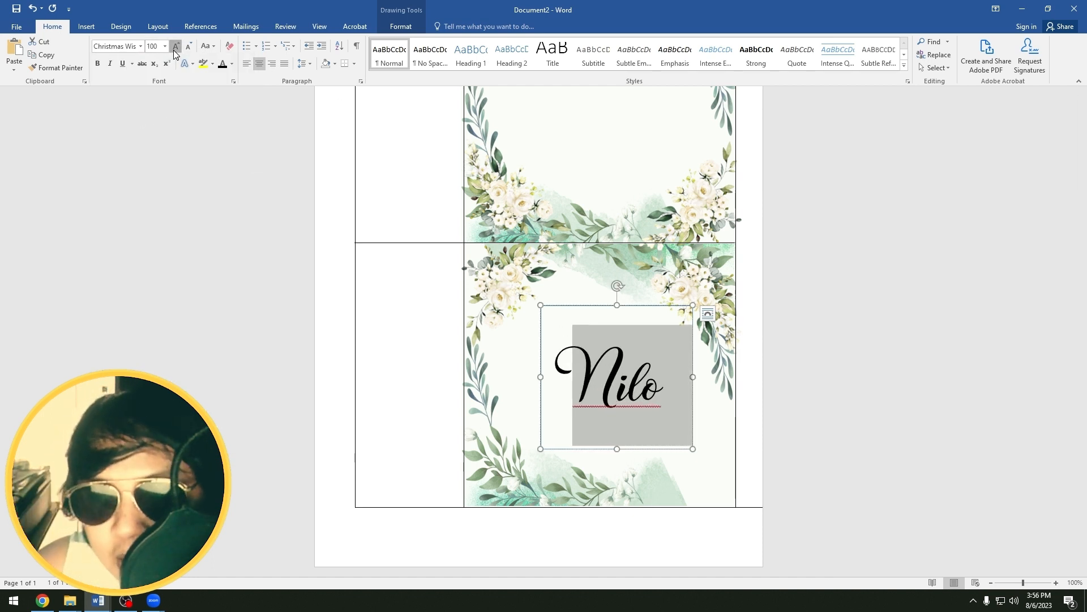
pyautogui.click(176, 46)
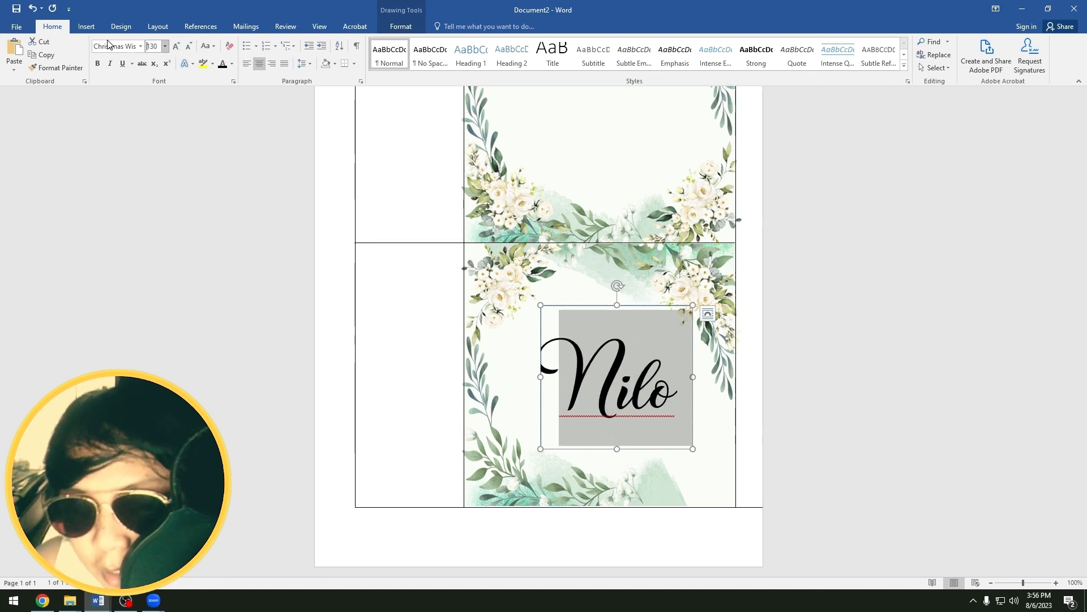
pyautogui.write('80')
pyautogui.press('Return')
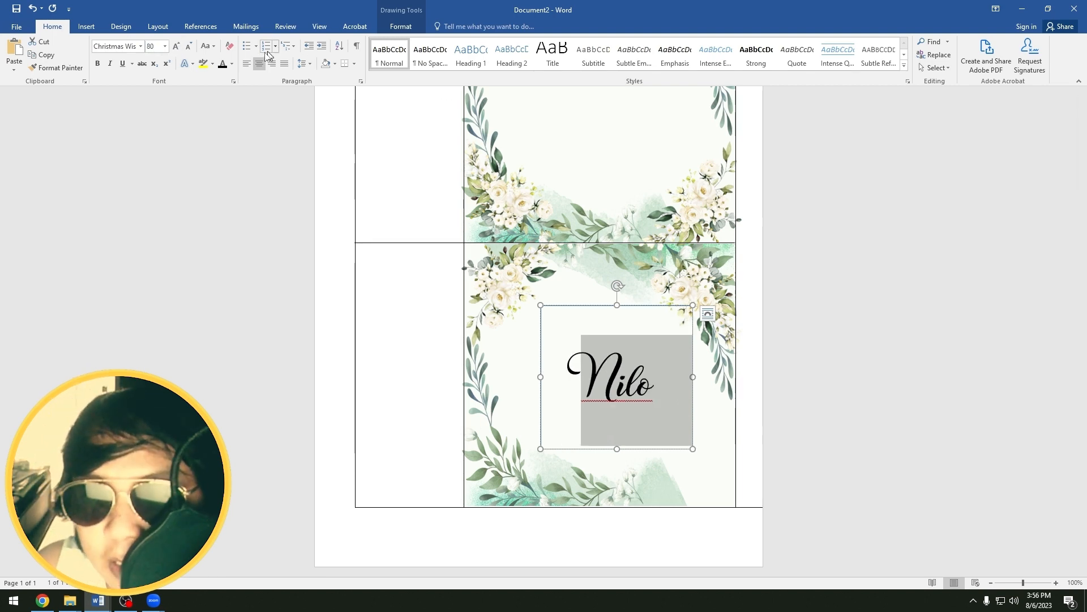
pyautogui.click(232, 64)
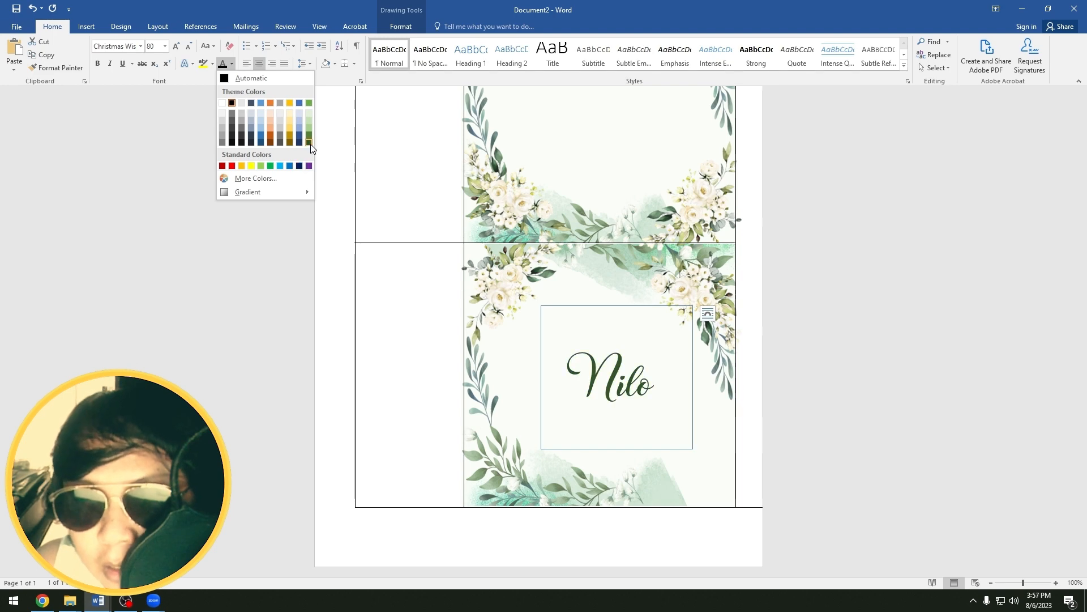
pyautogui.click(304, 150)
# - Apply the thinnest Gray-50% (Accent color 3) glow text effect to the name
pyautogui.click(403, 27)
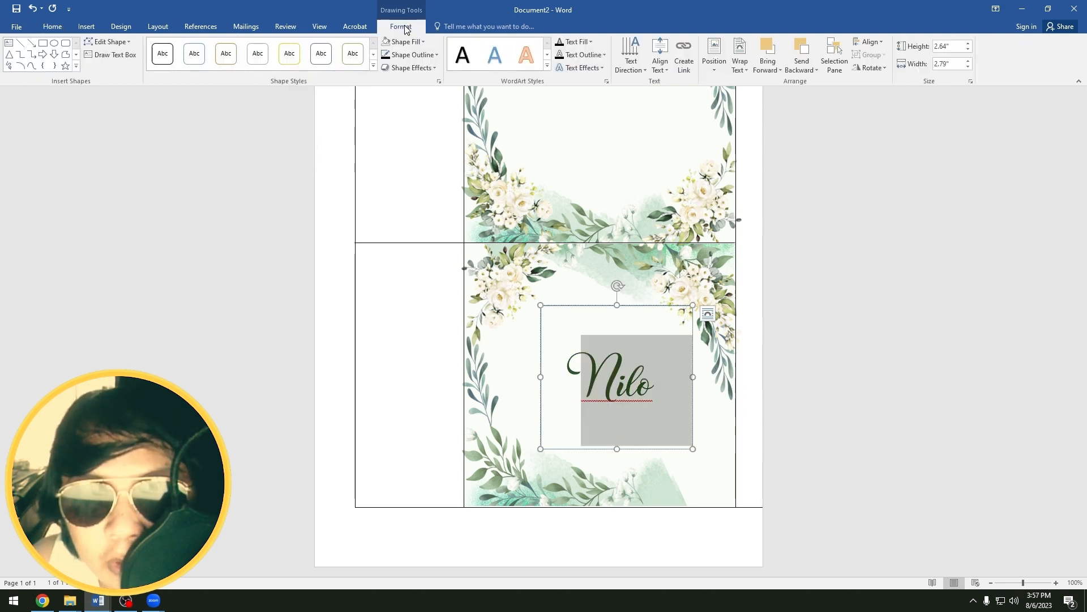
pyautogui.click(601, 69)
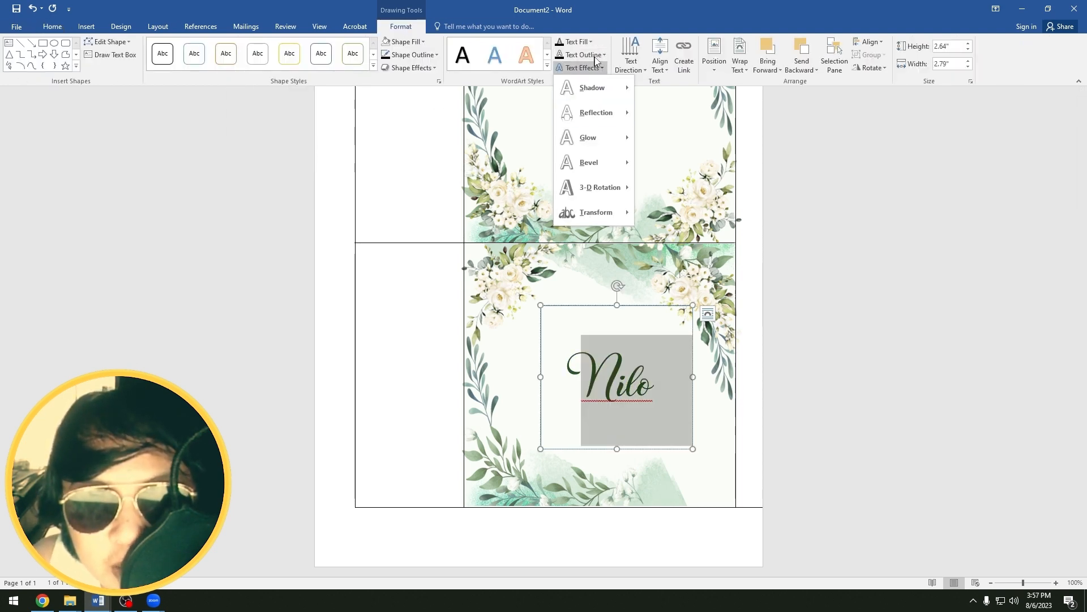
pyautogui.moveTo(590, 111)
pyautogui.click(582, 56)
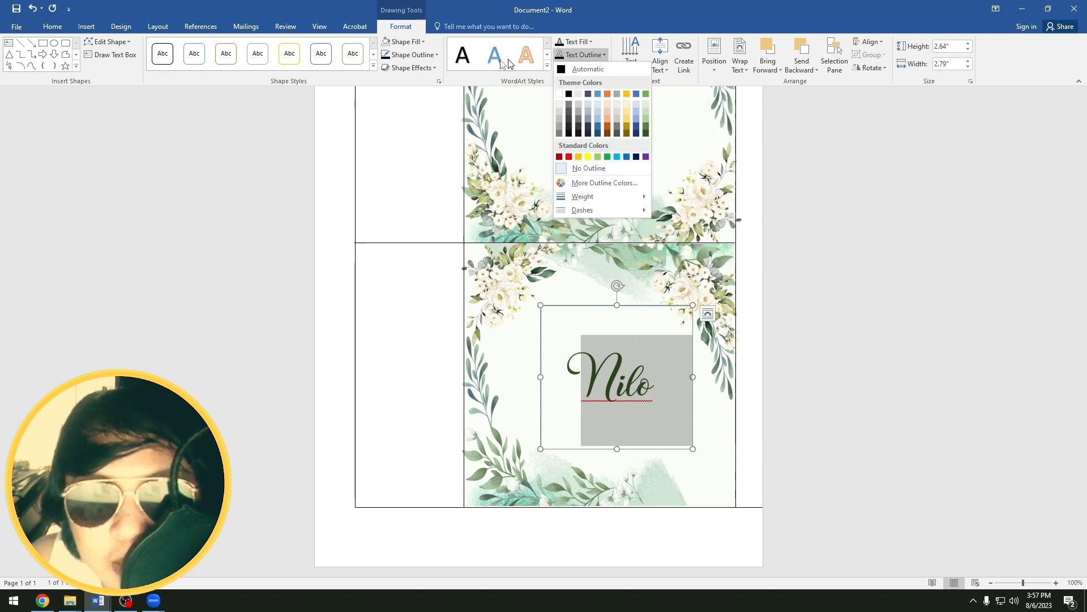
pyautogui.click(423, 70)
pyautogui.moveTo(451, 93)
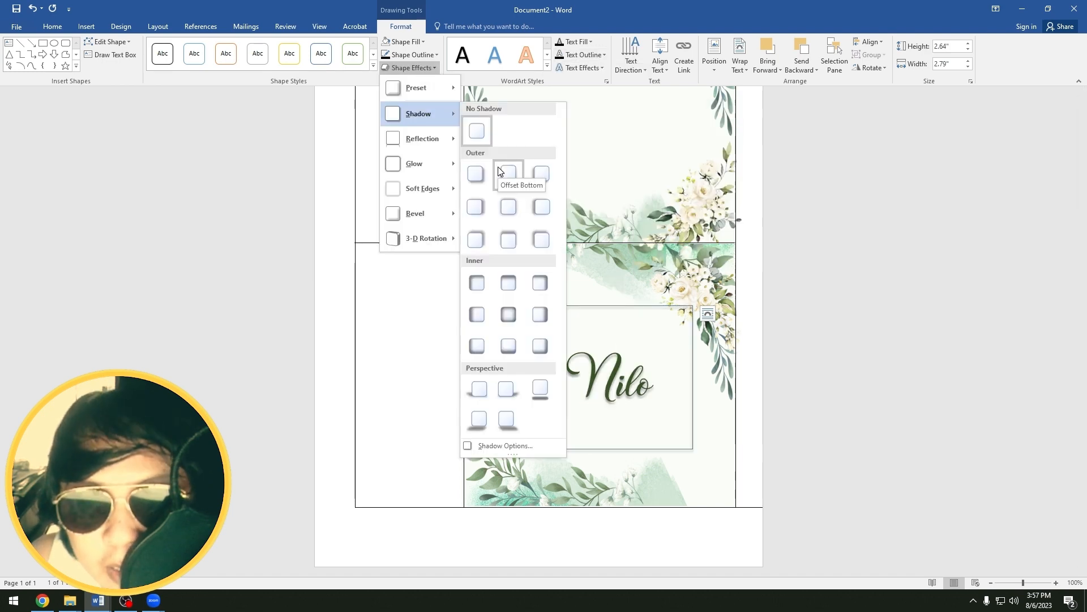
pyautogui.click(579, 67)
pyautogui.moveTo(589, 138)
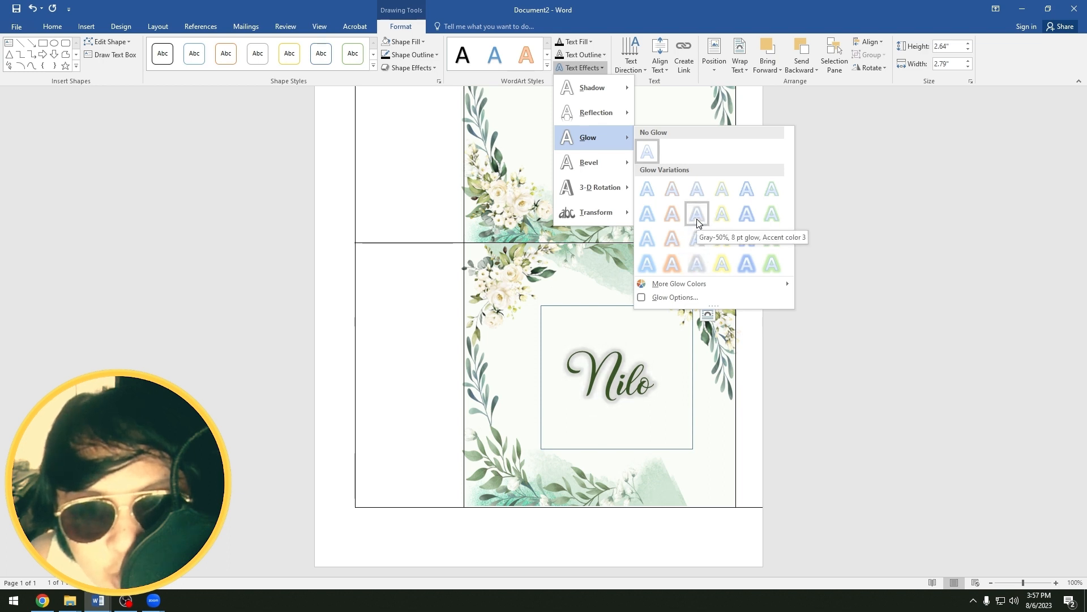
pyautogui.click(702, 191)
pyautogui.click(770, 306)
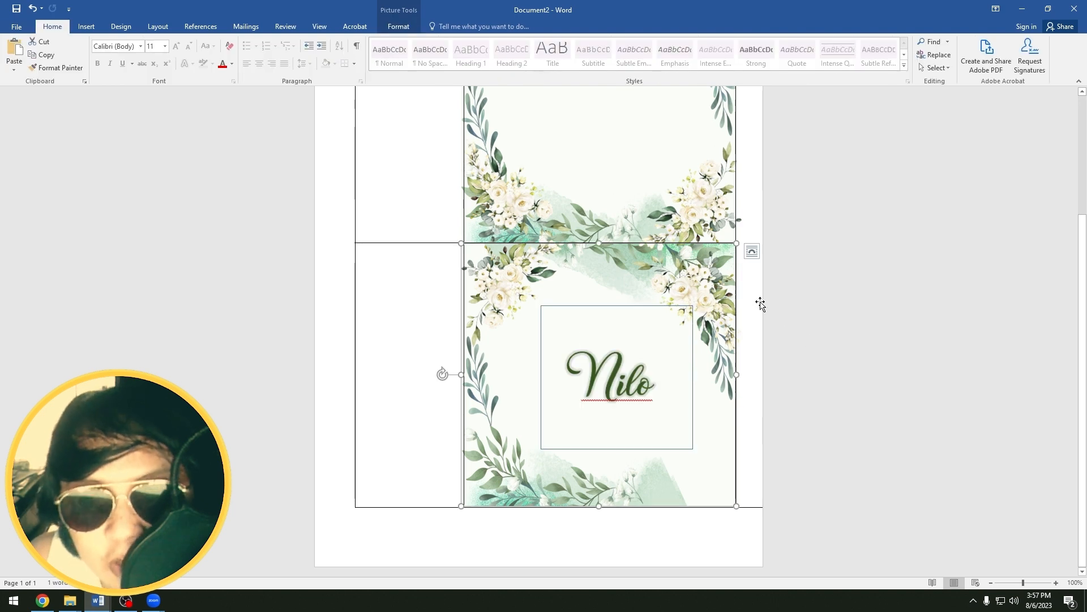
# - Remove the shape outline from the text box holding the name
pyautogui.click(594, 308)
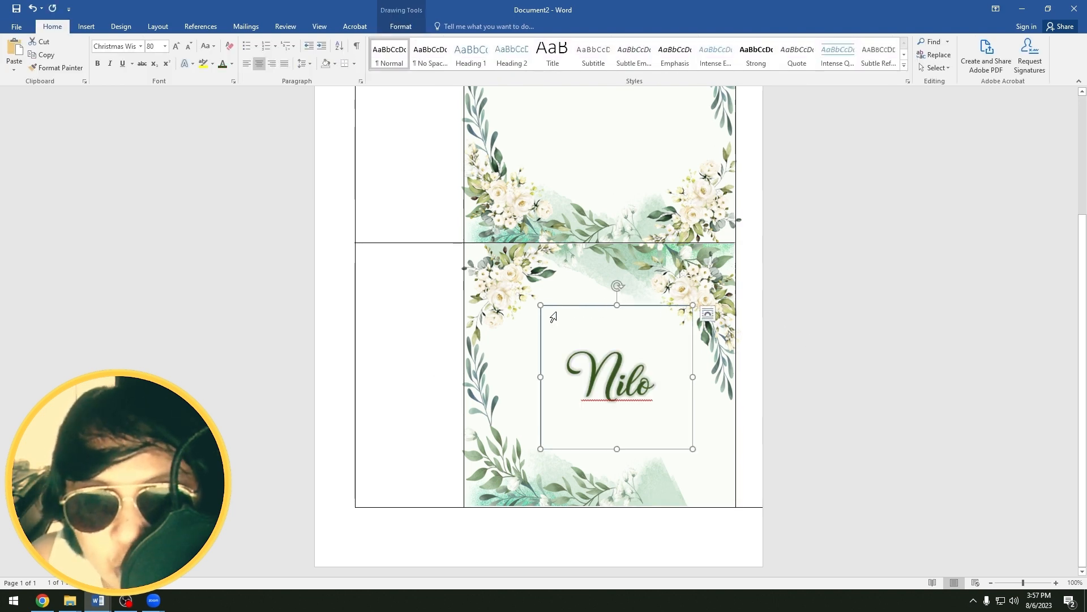
pyautogui.click(395, 28)
pyautogui.click(429, 55)
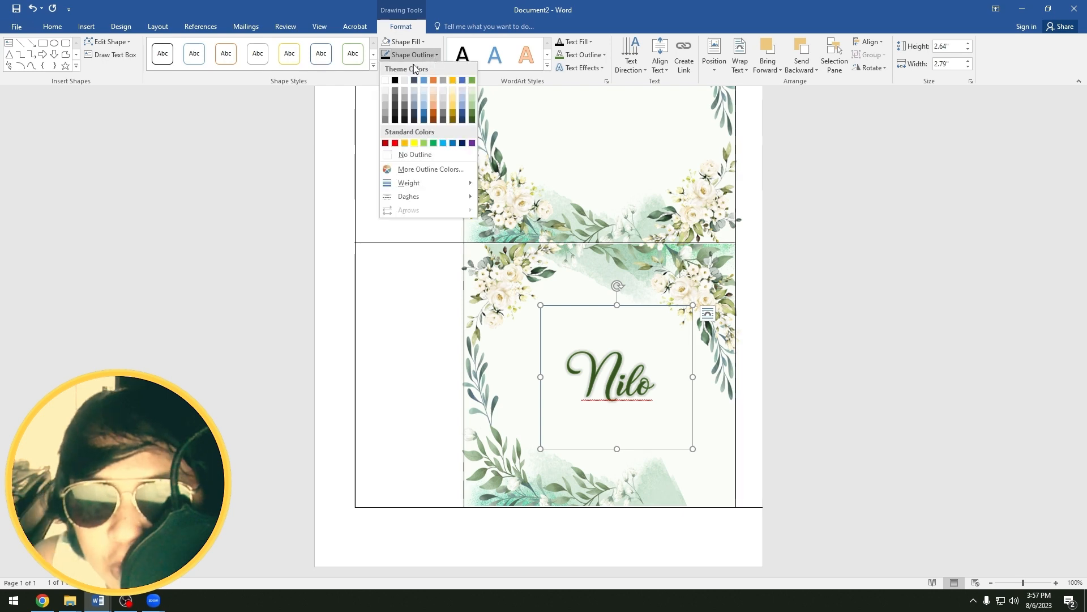
pyautogui.click(434, 154)
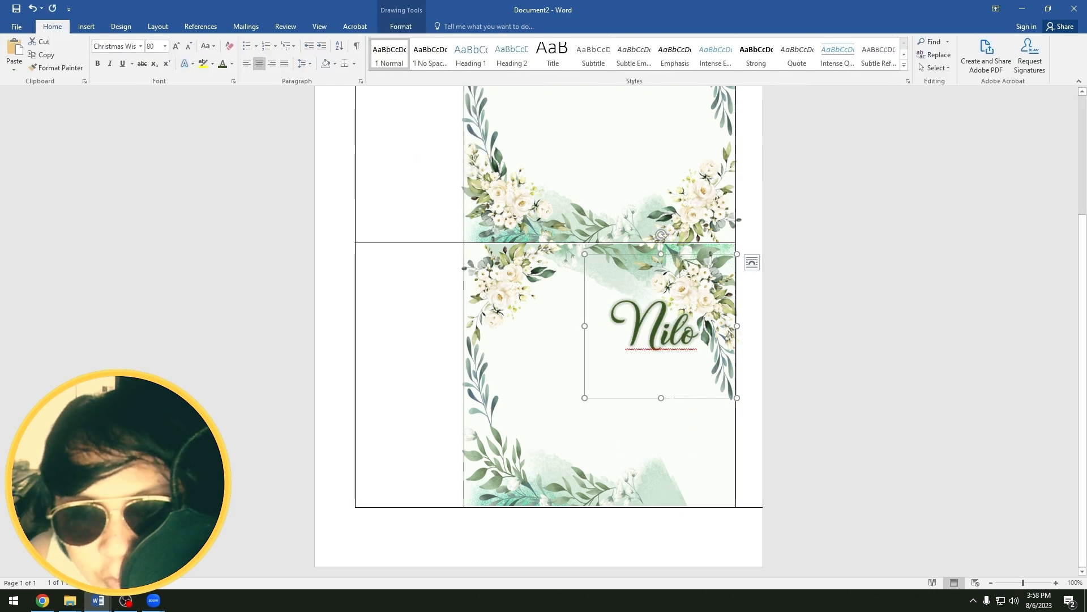
# - Paste a copy of the name text box and replace its text with "&" and the partner's first name on two lines
pyautogui.hotkey('ctrl', 'v')
pyautogui.moveTo(690, 408); pyautogui.dragTo(599, 438)
pyautogui.doubleClick(584, 371)
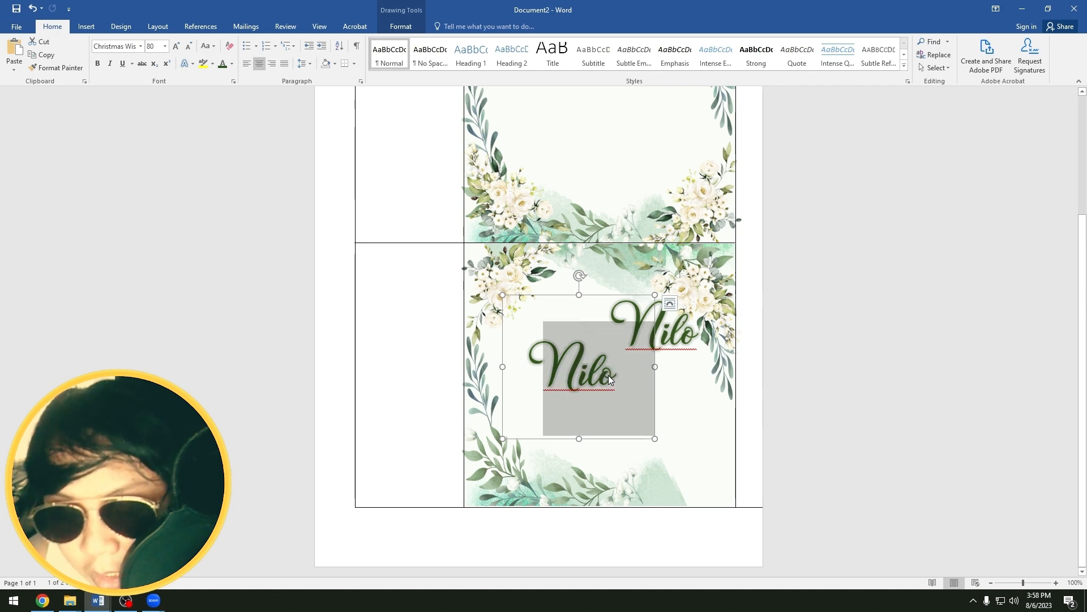
pyautogui.write('&')
pyautogui.press('Return')
pyautogui.write('Mardy')
pyautogui.click(522, 461)
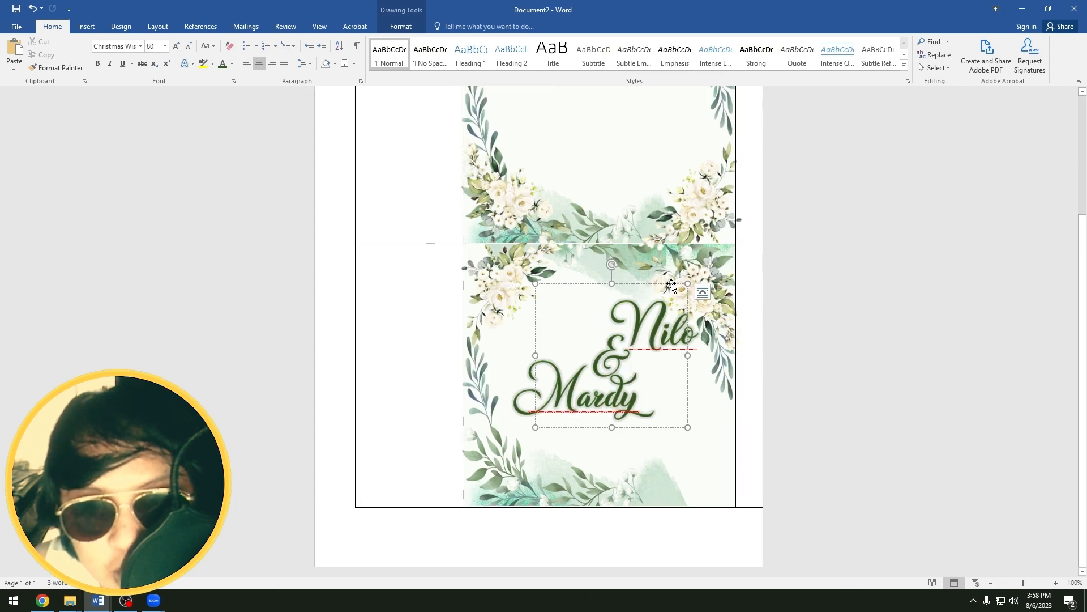
# - Arrange the two text boxes so the first name sits above and to the right of the ampersand and second name
pyautogui.moveTo(672, 285); pyautogui.dragTo(622, 349)
pyautogui.moveTo(587, 492); pyautogui.dragTo(689, 380)
pyautogui.click(404, 391)
pyautogui.click(413, 303)
pyautogui.moveTo(412, 303); pyautogui.dragTo(633, 322)
pyautogui.click(504, 430)
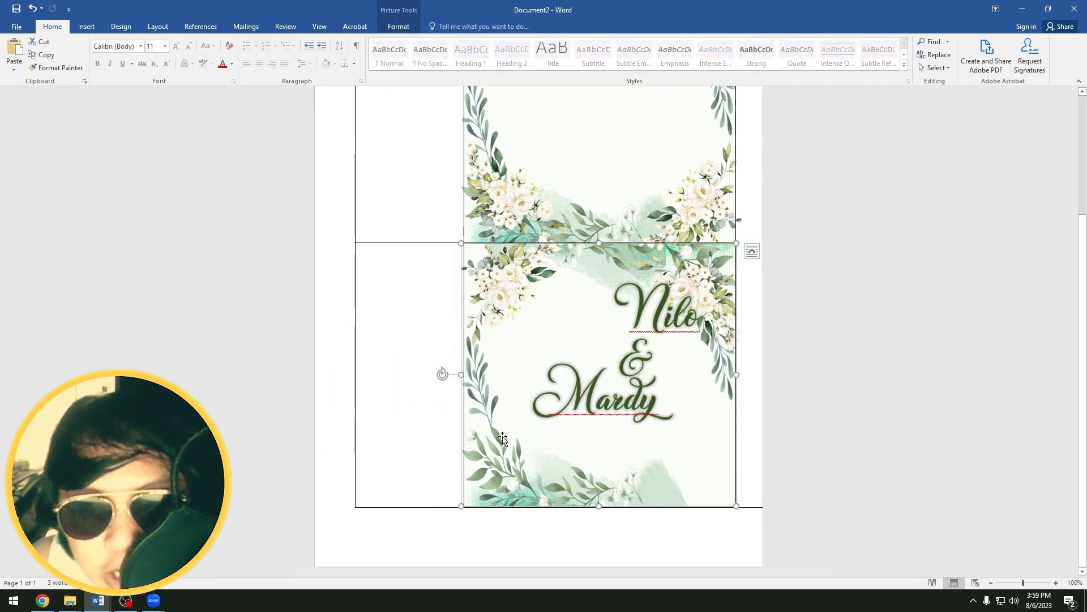
pyautogui.click(746, 433)
pyautogui.scroll(2, 757, 432)
pyautogui.scroll(-2, 758, 433)
pyautogui.click(85, 27)
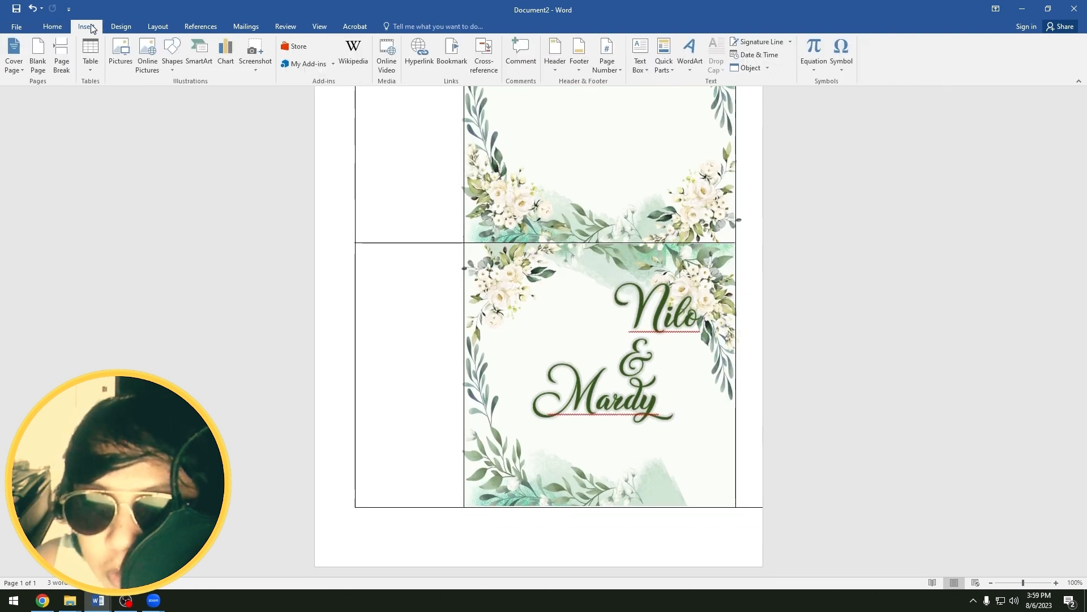
pyautogui.click(121, 54)
pyautogui.click(221, 29)
pyautogui.doubleClick(222, 161)
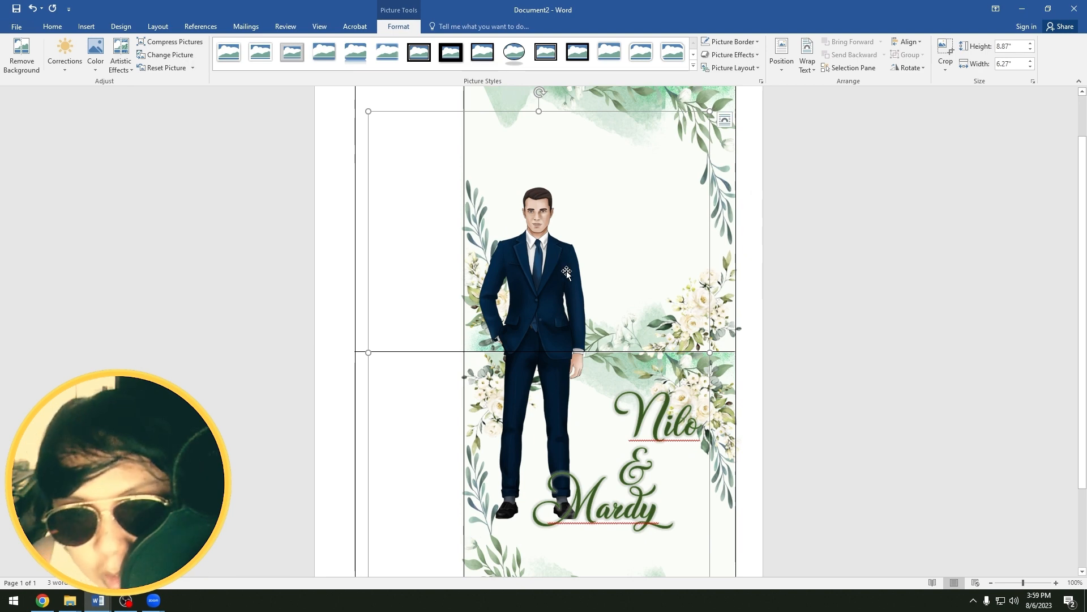
pyautogui.press('Delete')
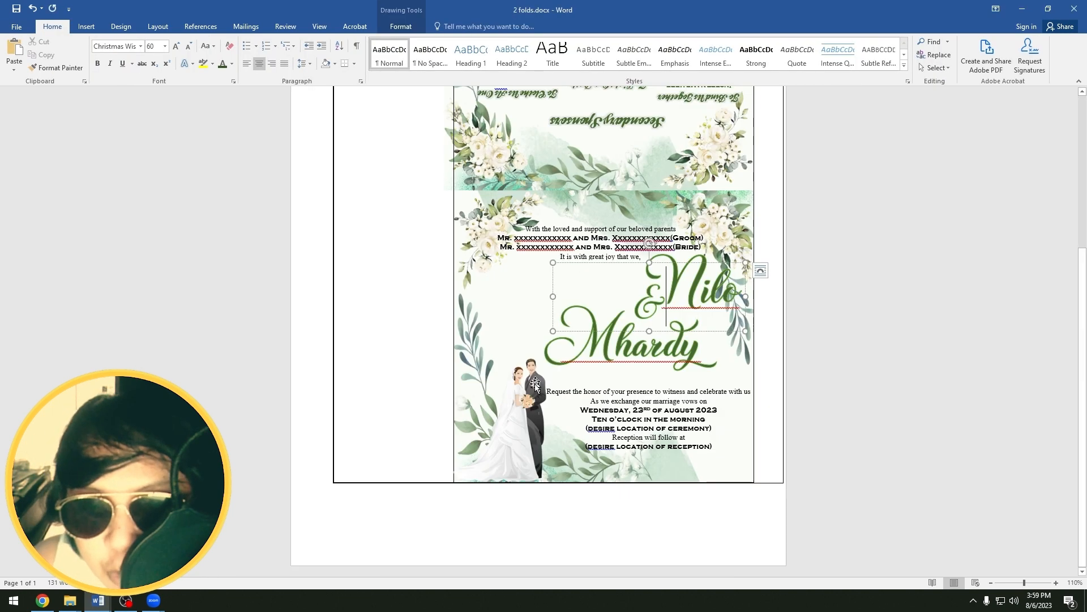
# - Copy the bride and groom pictures from 2 folds.docx into Document2 and place them together in the card's lower left corner
pyautogui.click(543, 391)
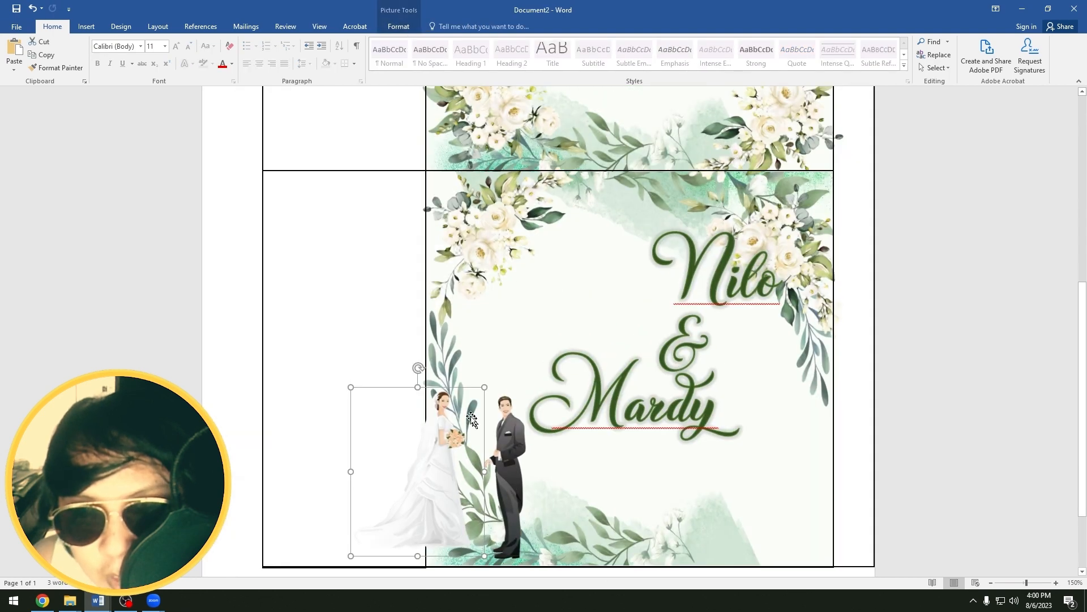
pyautogui.scroll(-2, 432, 296)
pyautogui.click(516, 371)
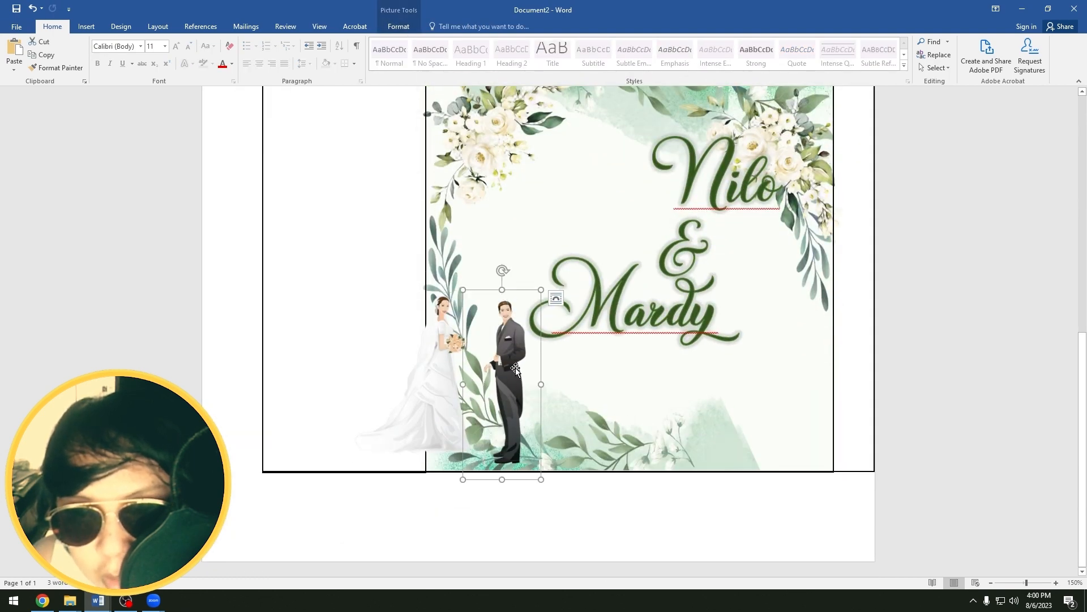
pyautogui.moveTo(515, 368); pyautogui.dragTo(534, 371)
pyautogui.moveTo(413, 342); pyautogui.dragTo(446, 352)
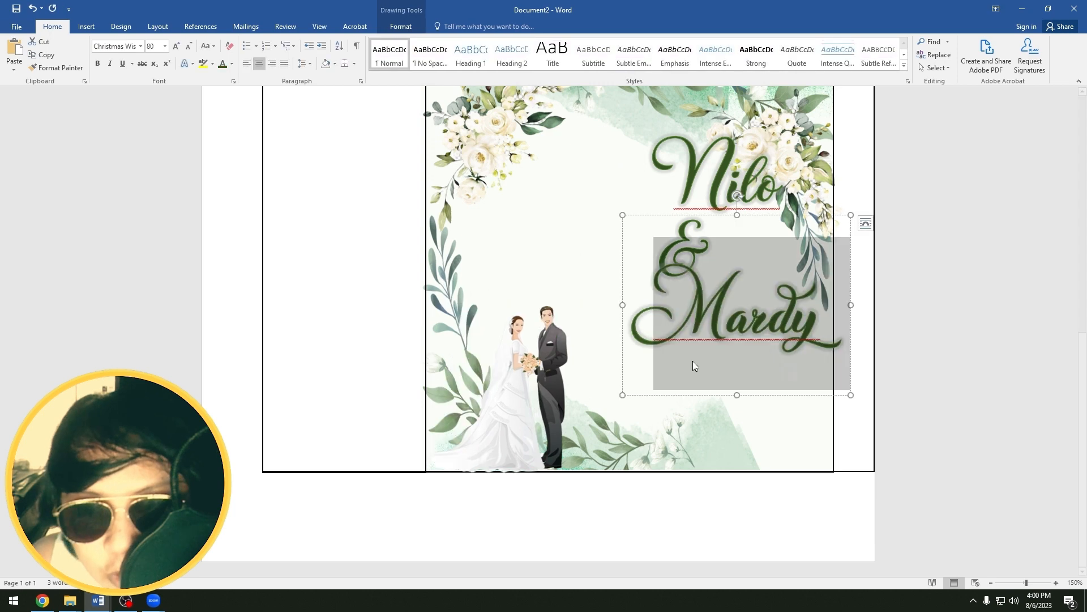
pyautogui.click(791, 447)
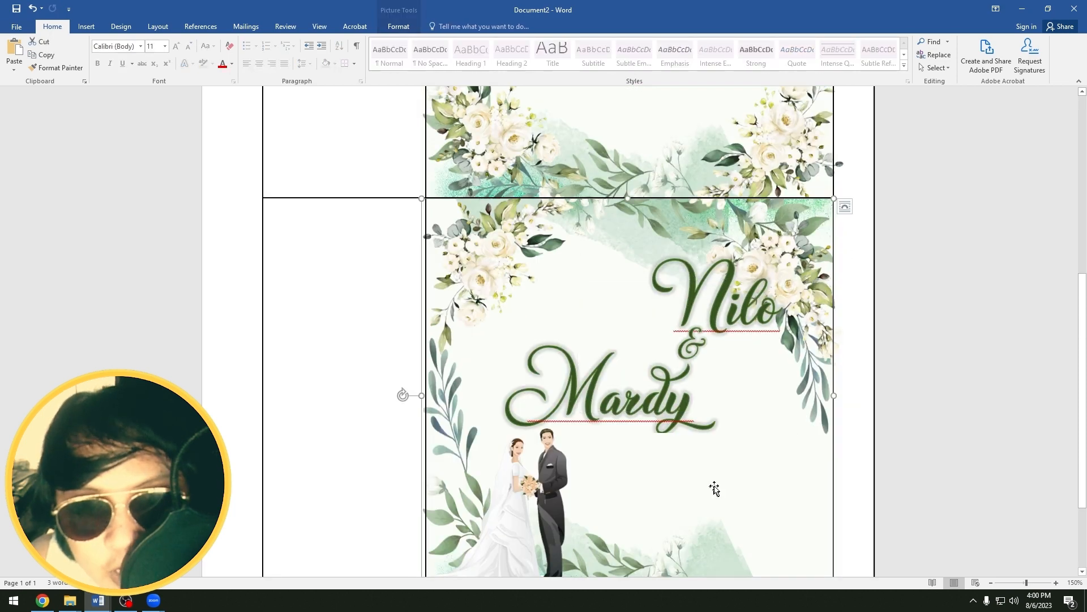
# - Copy the ceremony and reception wording from 2 folds.docx and paste it beside the first name on the Document2 card
pyautogui.scroll(-2, 712, 490)
pyautogui.scroll(-1, 736, 427)
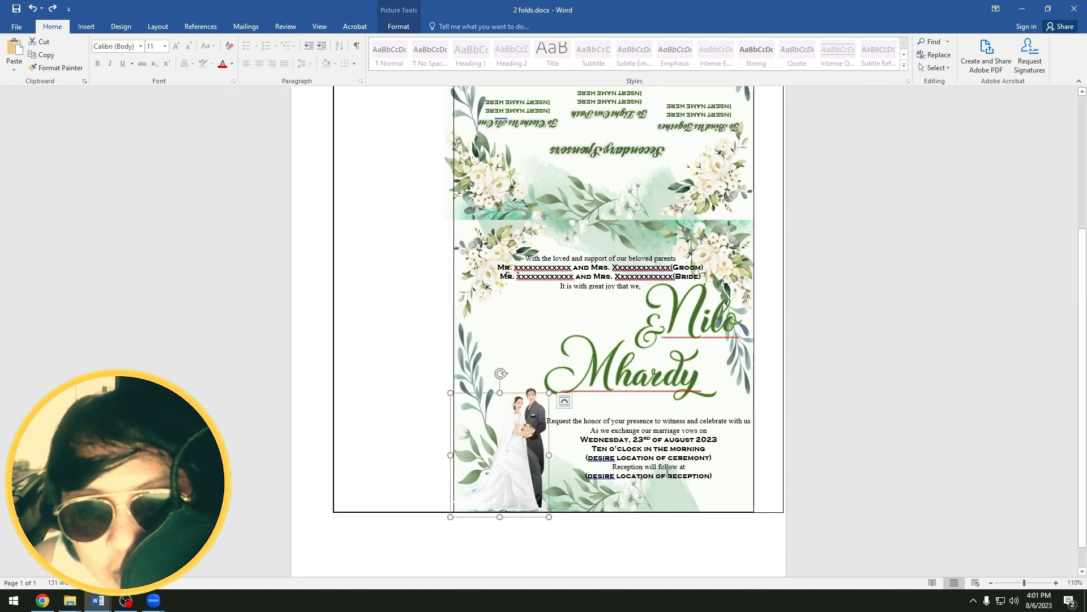
pyautogui.click(668, 459)
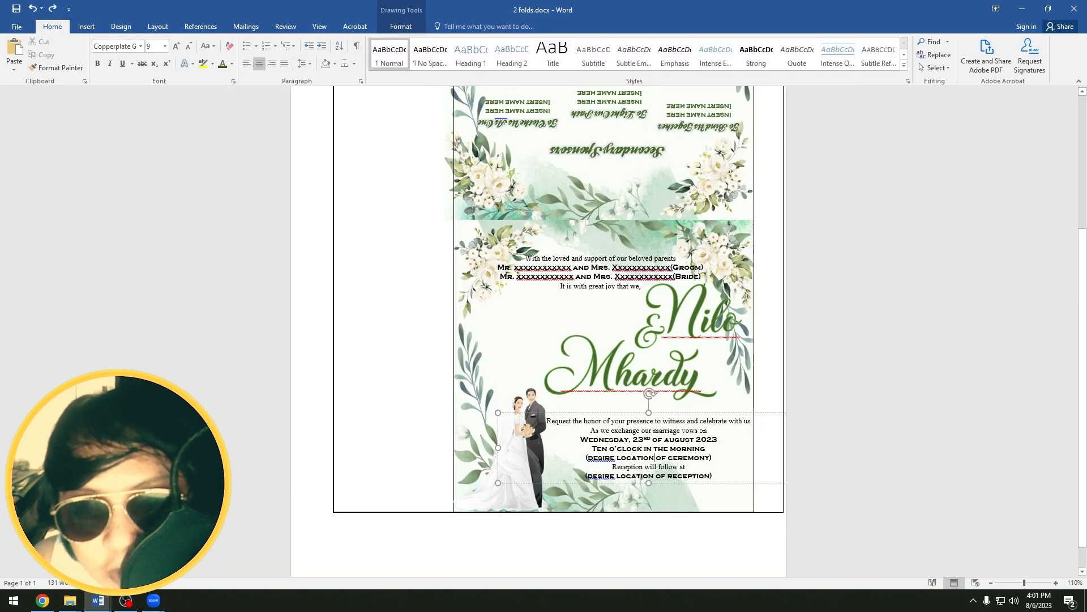
pyautogui.scroll(-1, 672, 448)
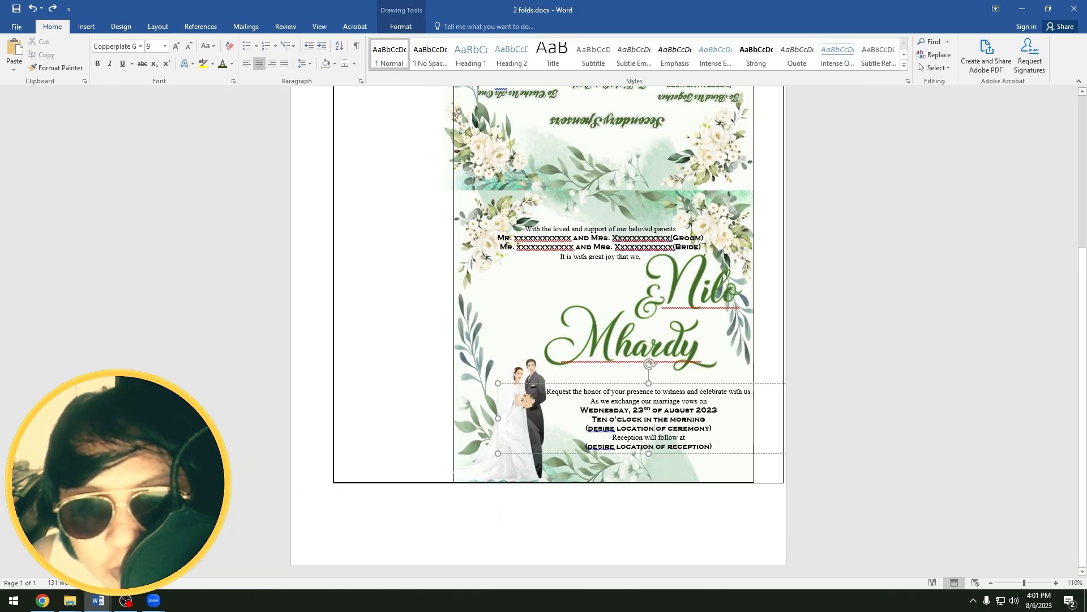
pyautogui.moveTo(715, 447); pyautogui.dragTo(547, 391)
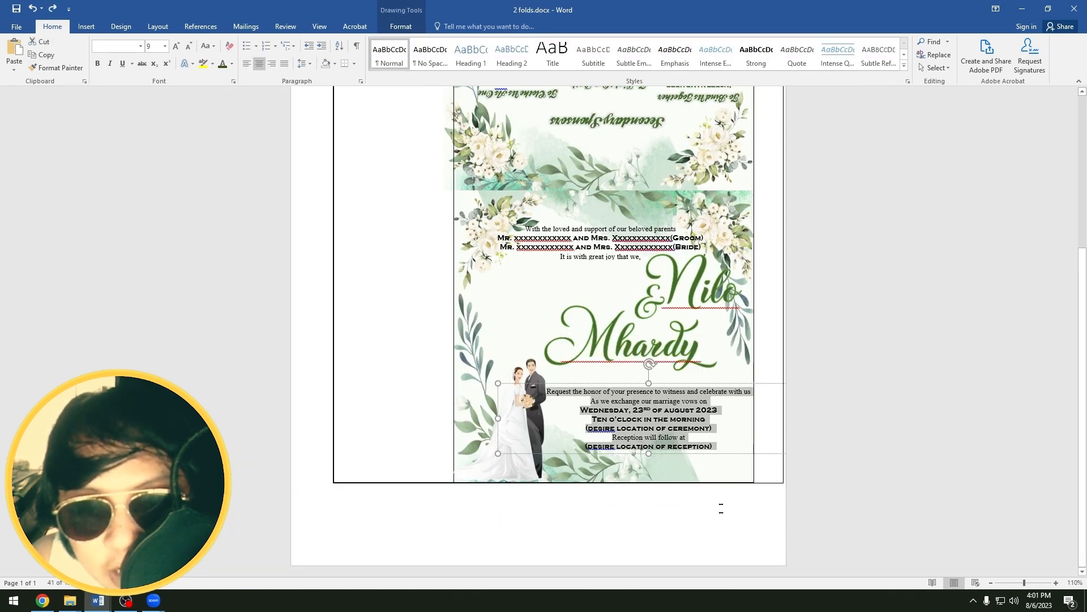
pyautogui.click(724, 506)
pyautogui.click(688, 456)
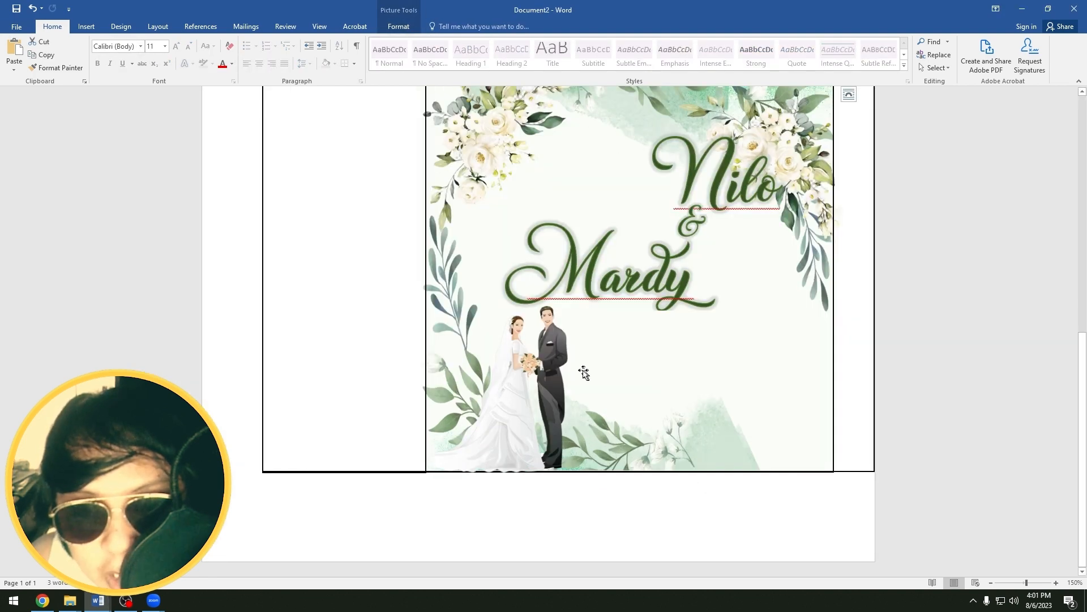
pyautogui.click(505, 213)
pyautogui.hotkey('ctrl', 'v')
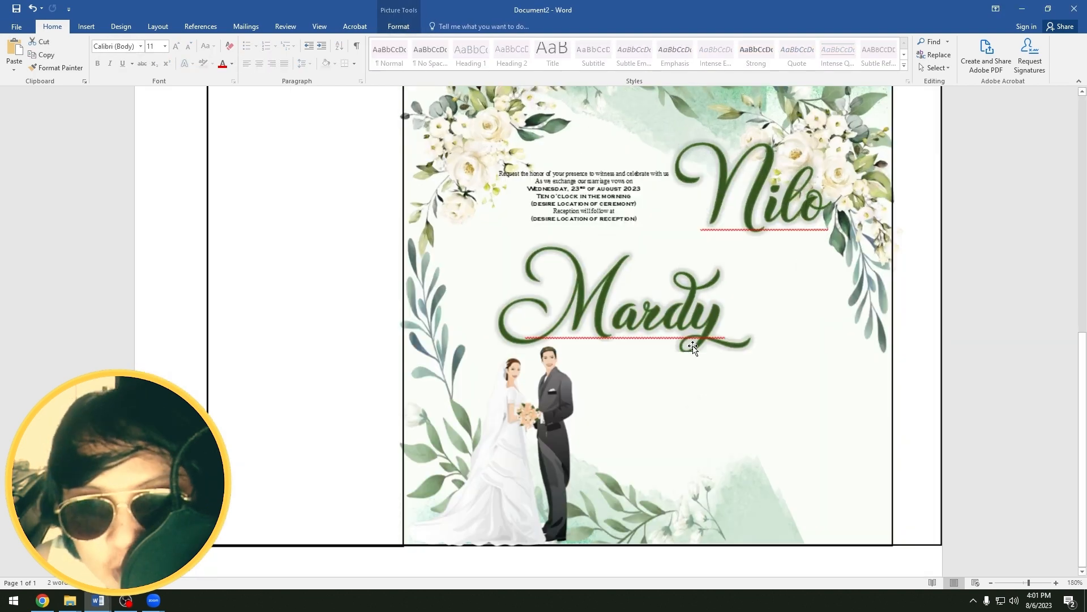
pyautogui.click(694, 349)
pyautogui.click(376, 305)
pyautogui.click(582, 190)
# - Draw a rectangle about 2.42" wide and 1.66" high beside the couple, beneath the second name
pyautogui.click(86, 26)
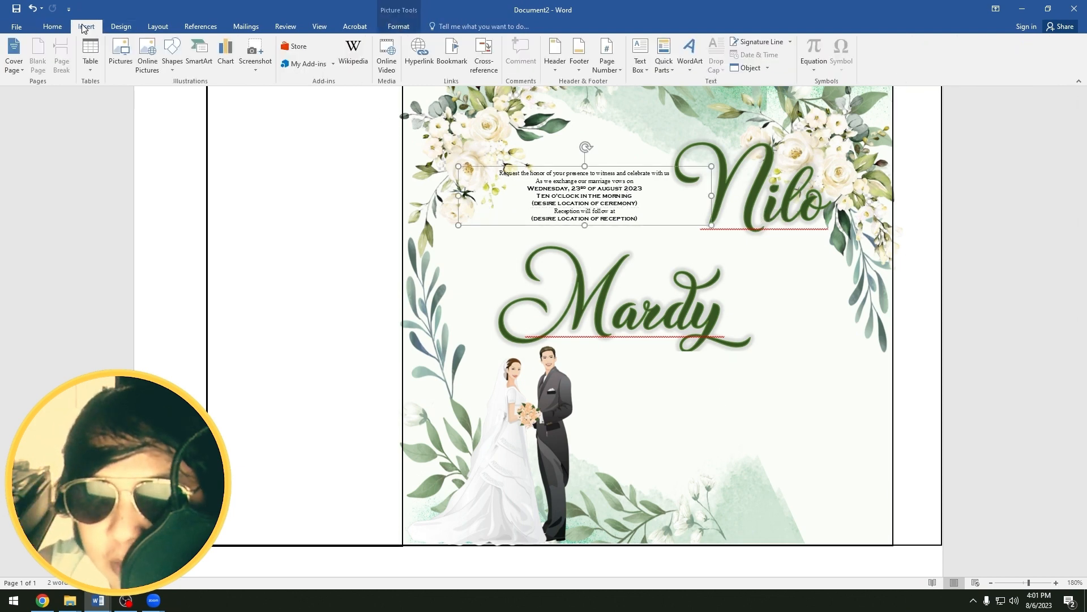
pyautogui.click(173, 57)
pyautogui.click(209, 95)
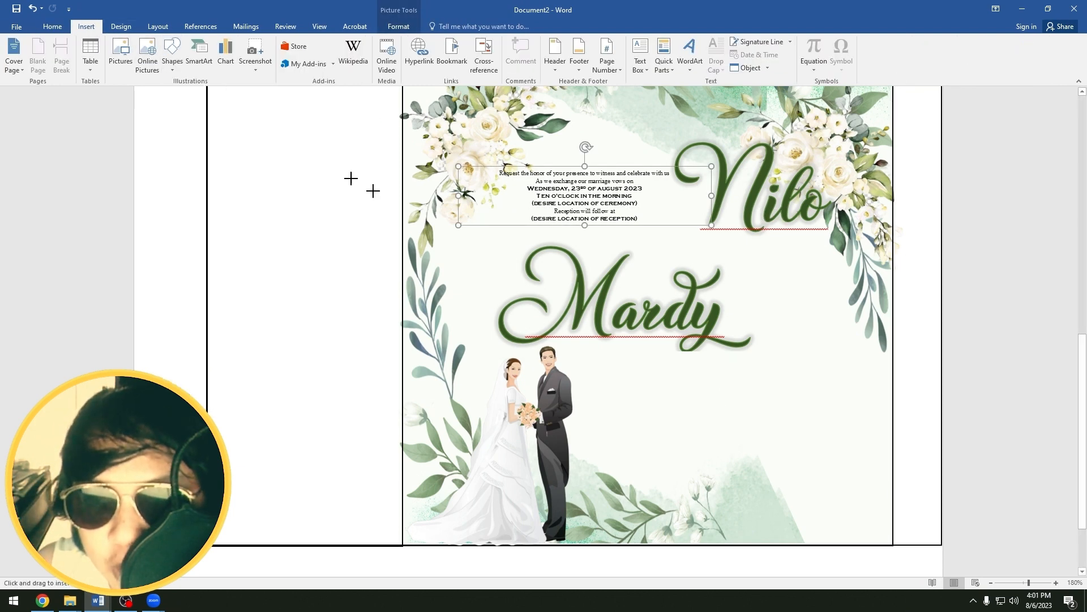
pyautogui.moveTo(637, 366); pyautogui.dragTo(874, 529)
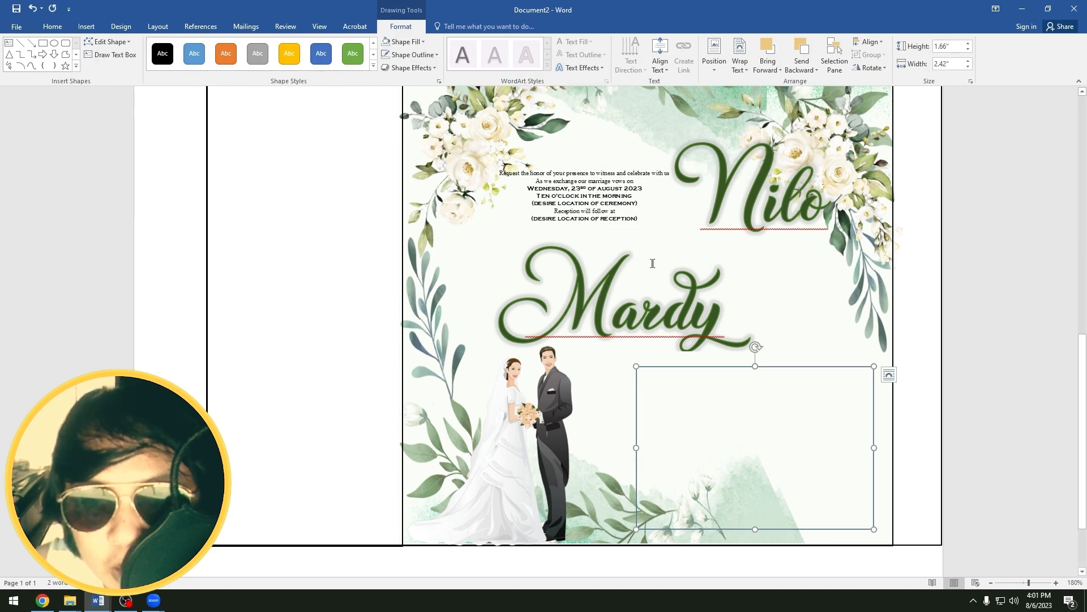
# - Add text to the rectangle beside the couple, set its font color to black, and enter "Request the honor of your presense"
pyautogui.rightClick(765, 369)
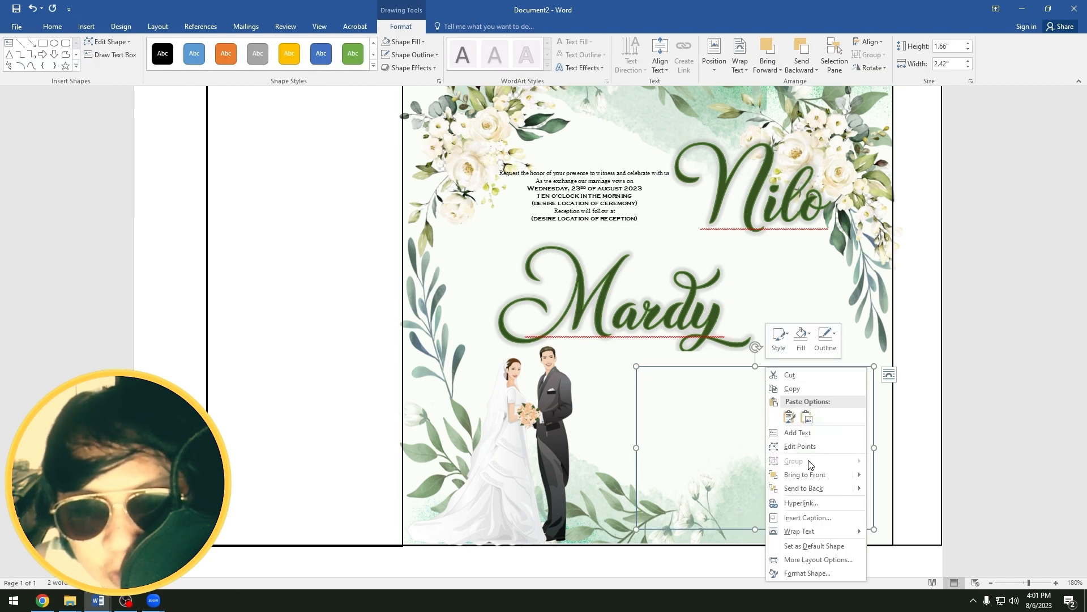
pyautogui.click(793, 447)
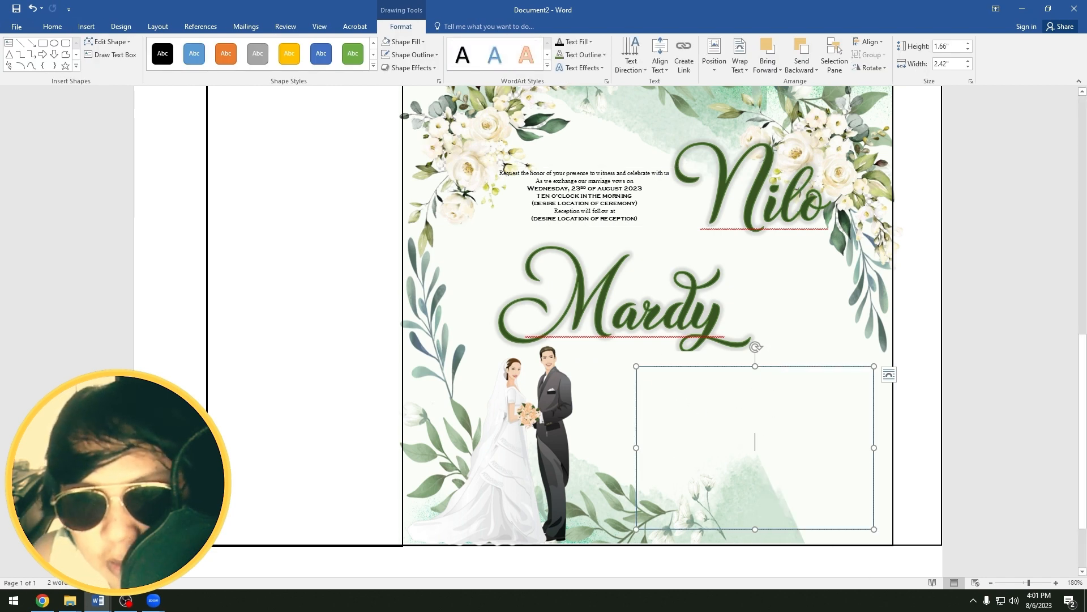
pyautogui.write('Re')
pyautogui.hotkey('ctrl', 'a')
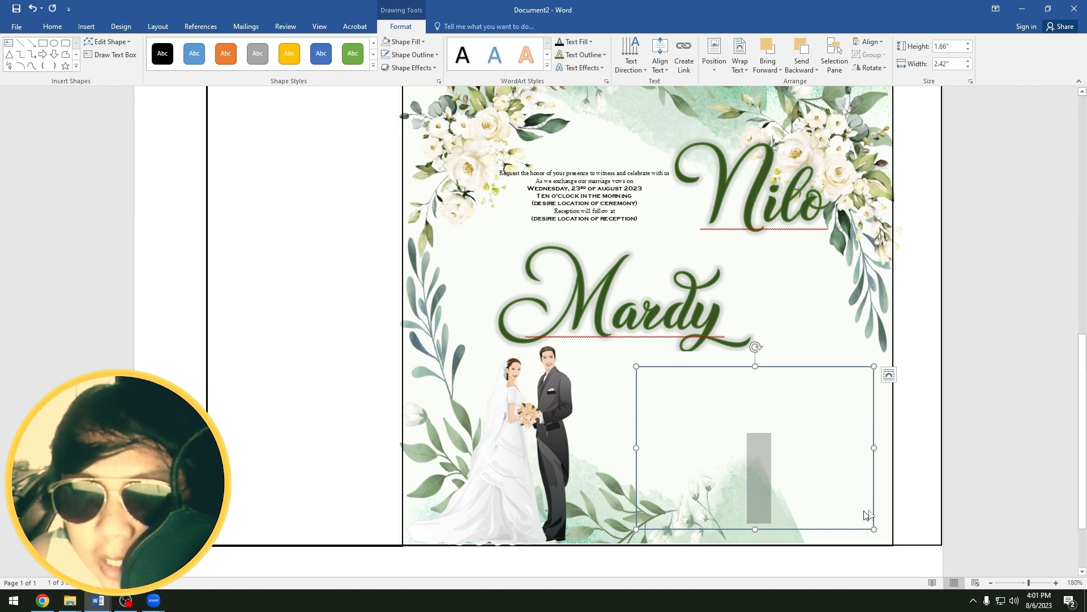
pyautogui.click(54, 27)
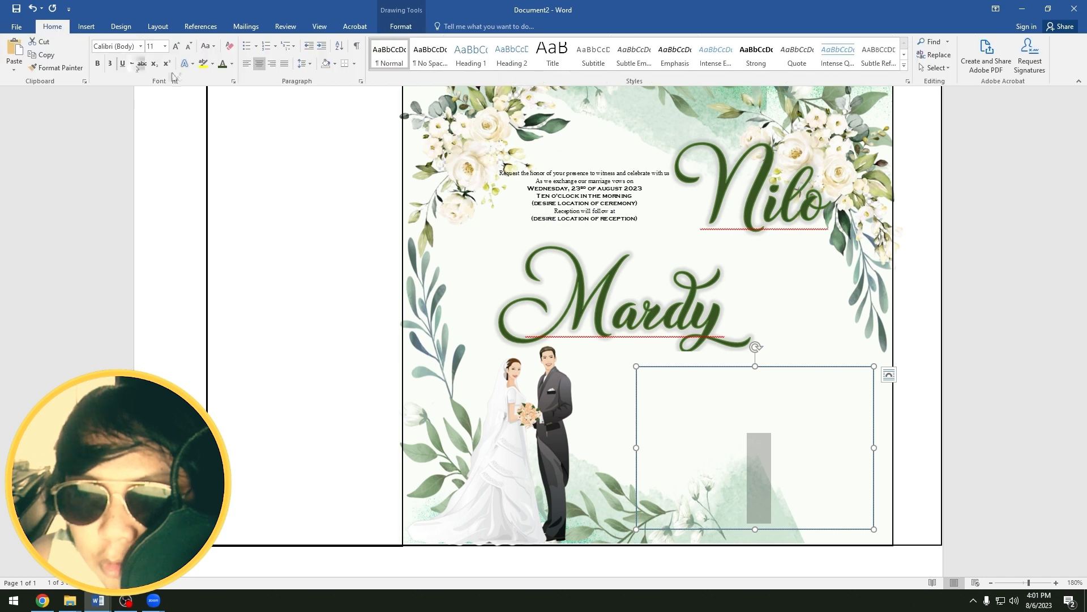
pyautogui.click(232, 64)
pyautogui.click(226, 80)
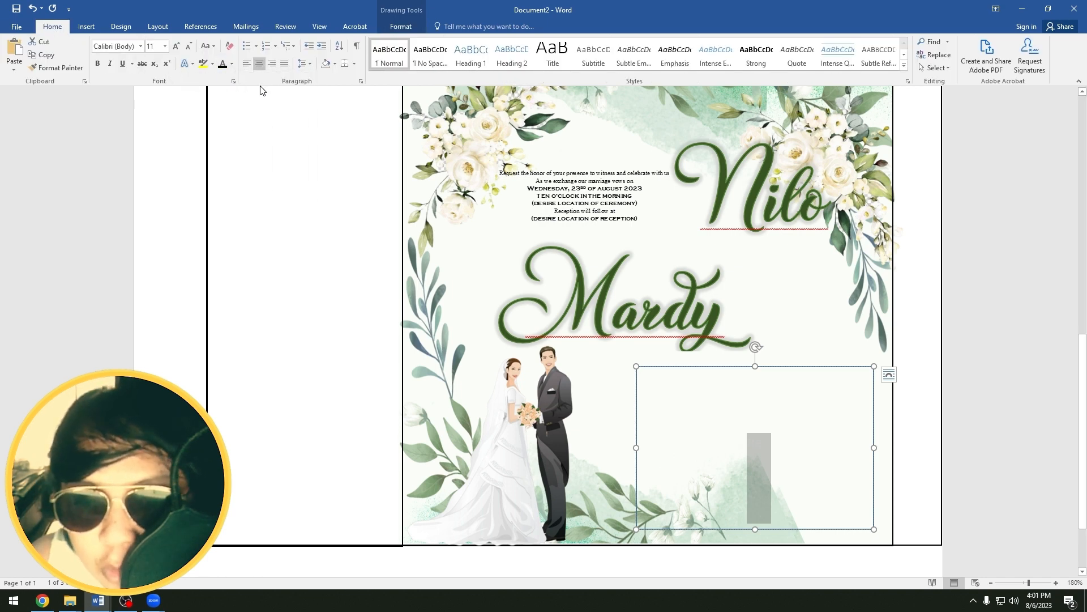
pyautogui.write('Re')
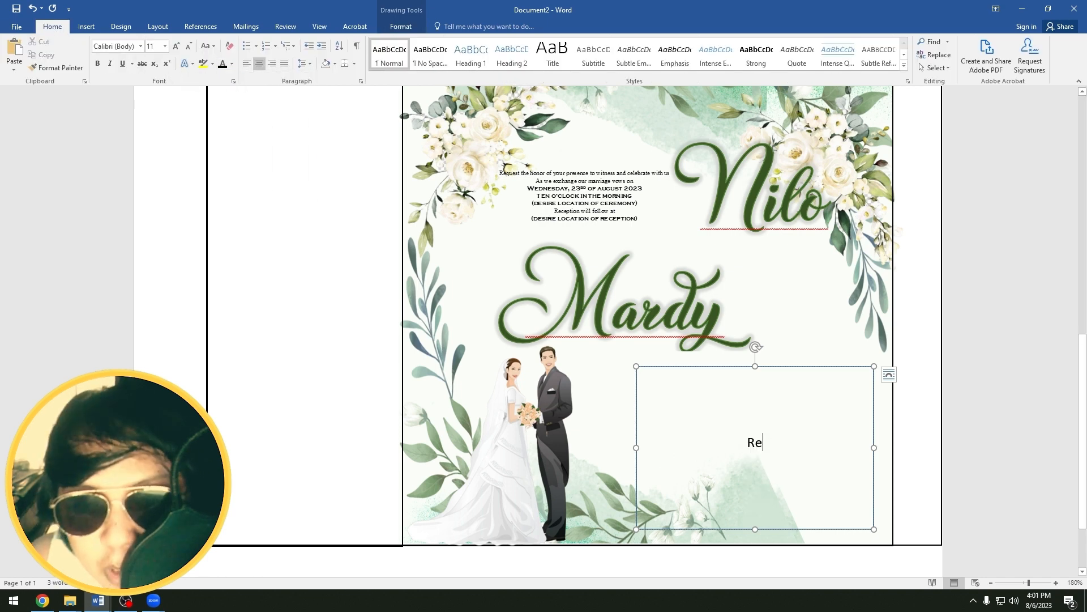
pyautogui.write('quest the honor of your presense')
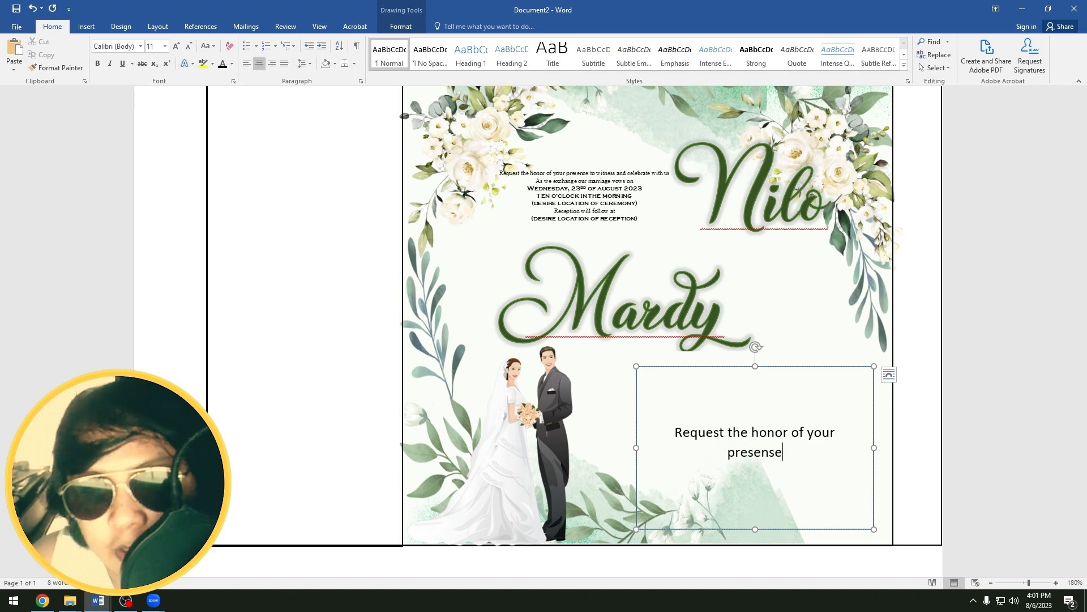
# - Remove the outline from the rectangle that holds the invitation wording
pyautogui.click(620, 205)
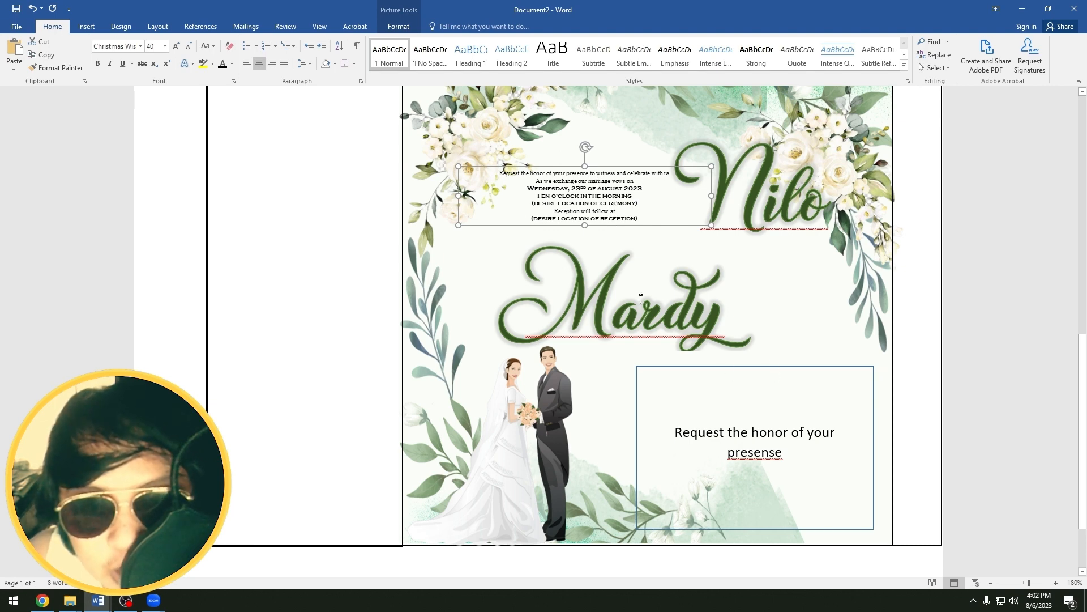
pyautogui.click(686, 406)
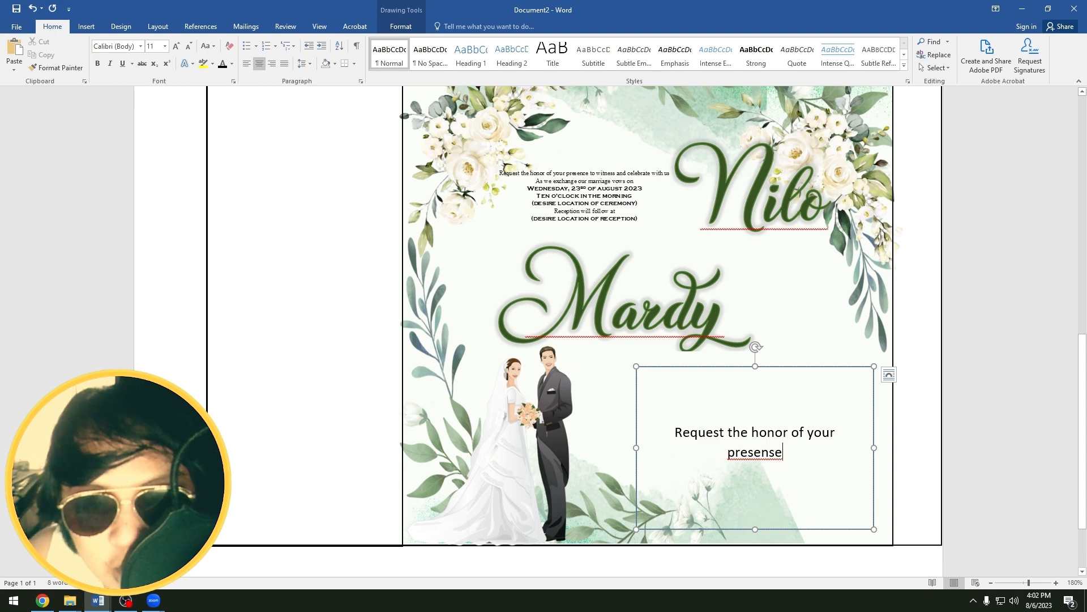
pyautogui.click(795, 349)
pyautogui.click(708, 367)
pyautogui.click(401, 26)
pyautogui.click(412, 54)
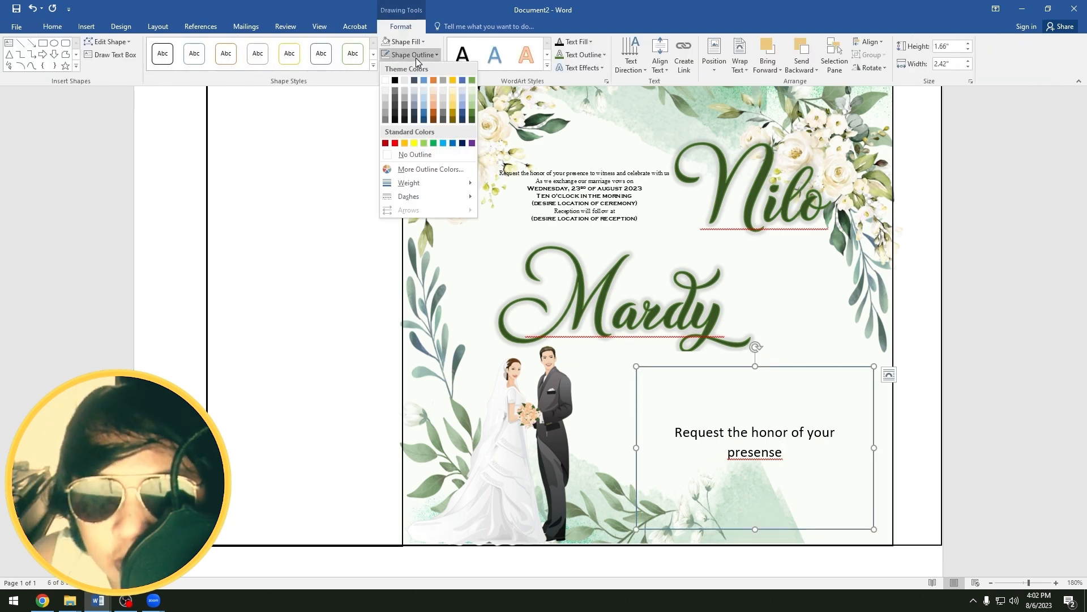
pyautogui.click(436, 154)
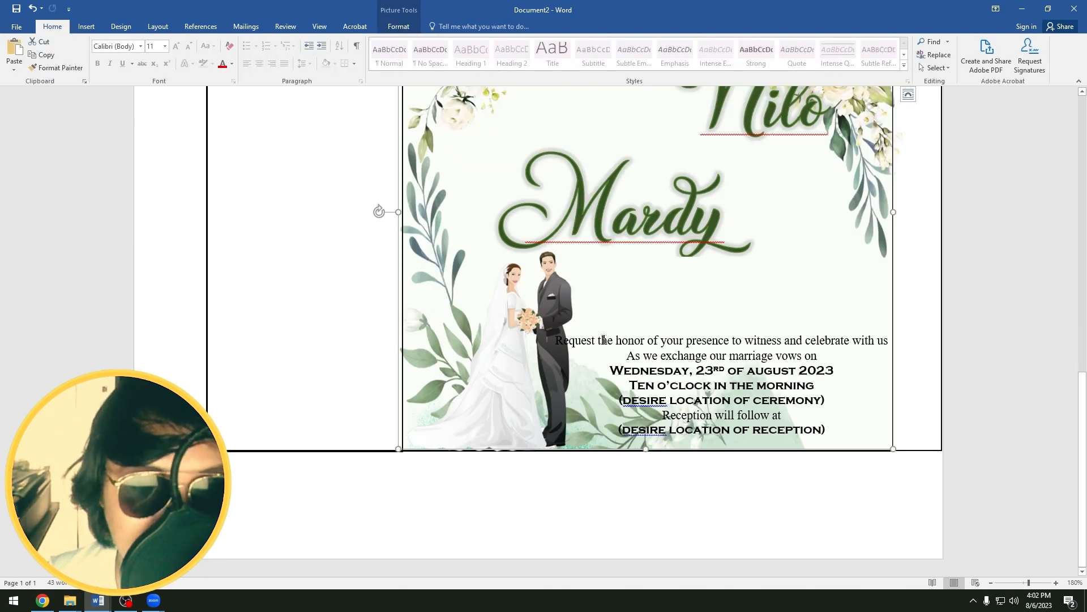
# - Move the bride and groom pictures slightly toward the card's left edge so they clear the opening line of the wording
pyautogui.click(647, 342)
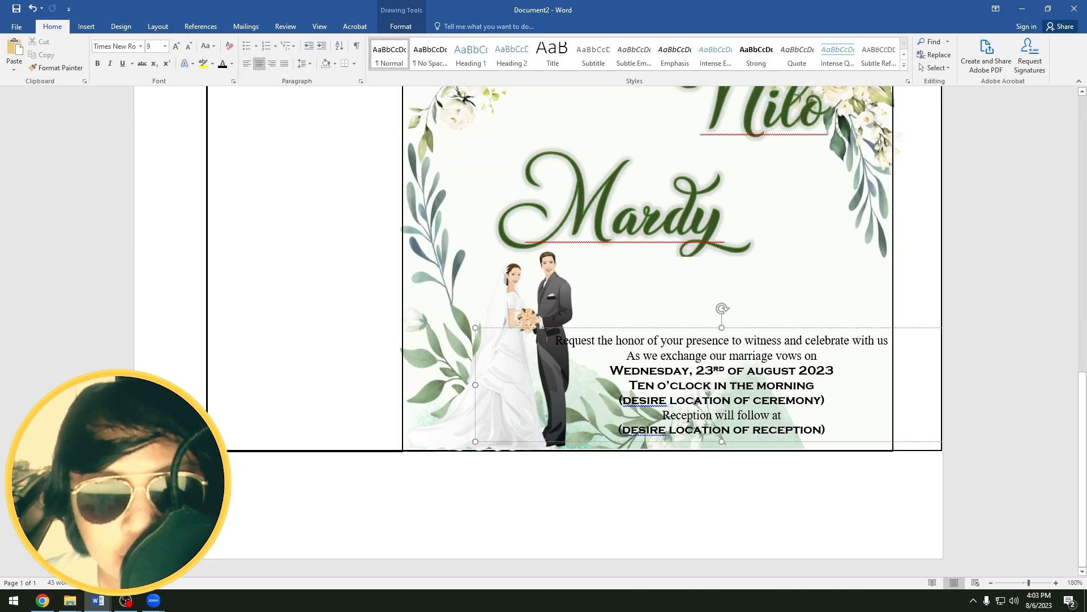
pyautogui.moveTo(821, 356); pyautogui.dragTo(560, 341)
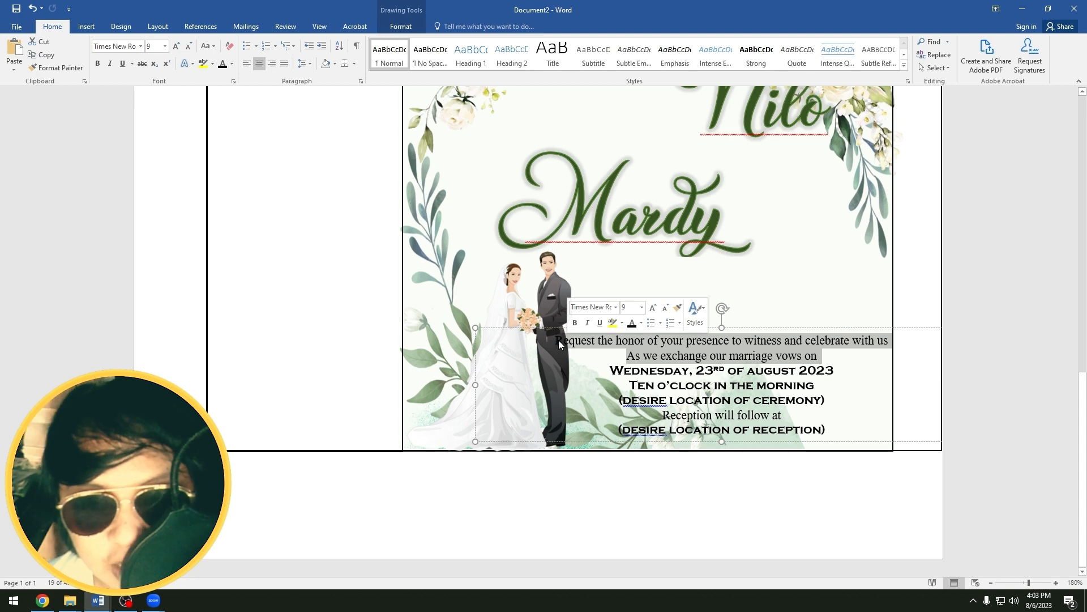
pyautogui.moveTo(513, 293); pyautogui.dragTo(548, 290)
pyautogui.click(568, 288)
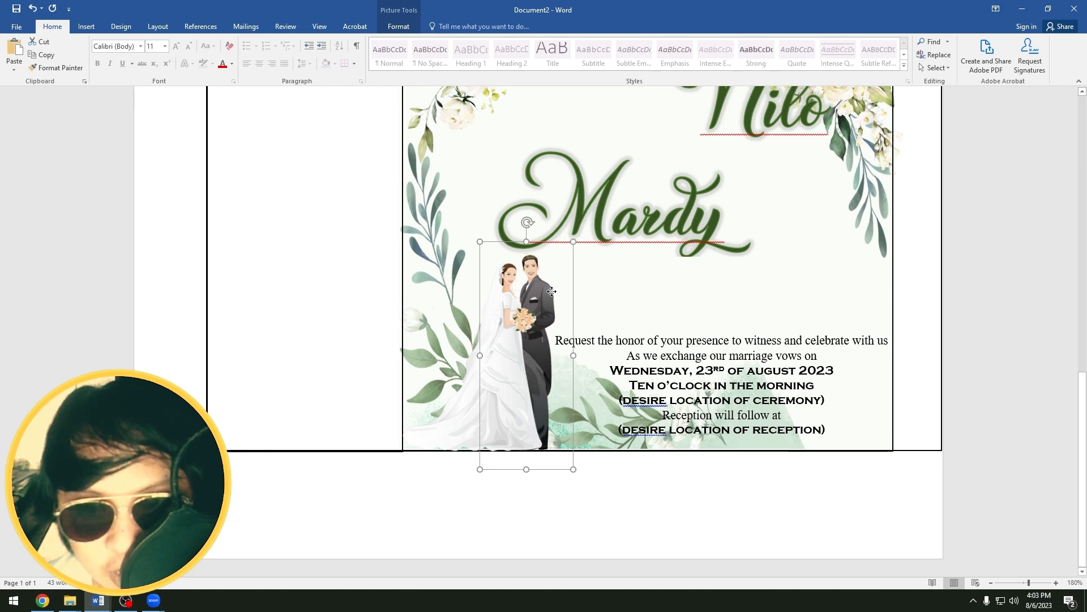
pyautogui.click(658, 300)
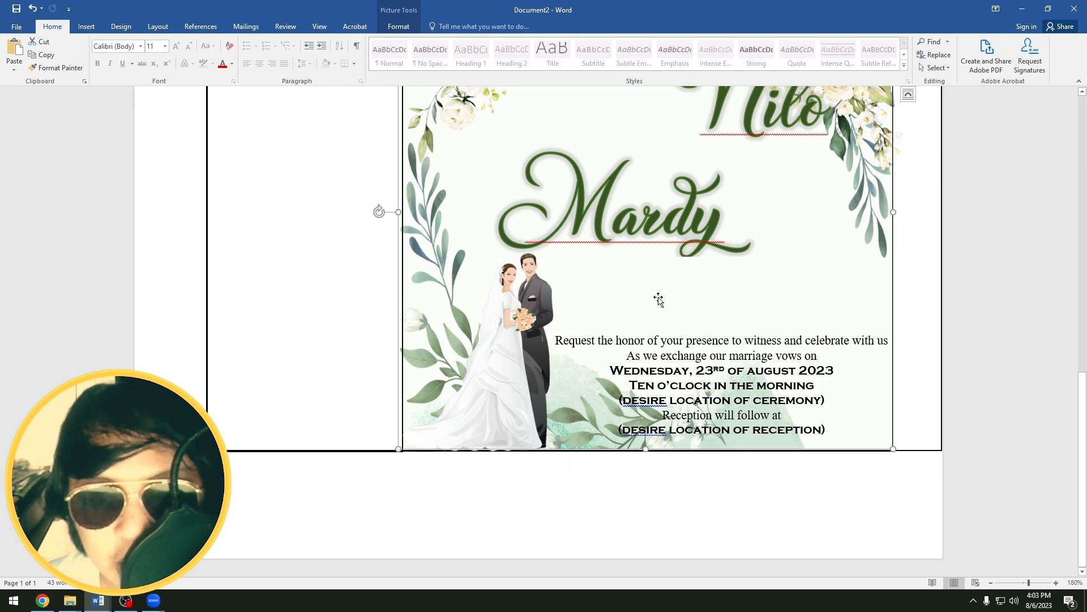
# - Examine the font and preview the line spacing options for the first two lines of the invitation wording
pyautogui.click(661, 340)
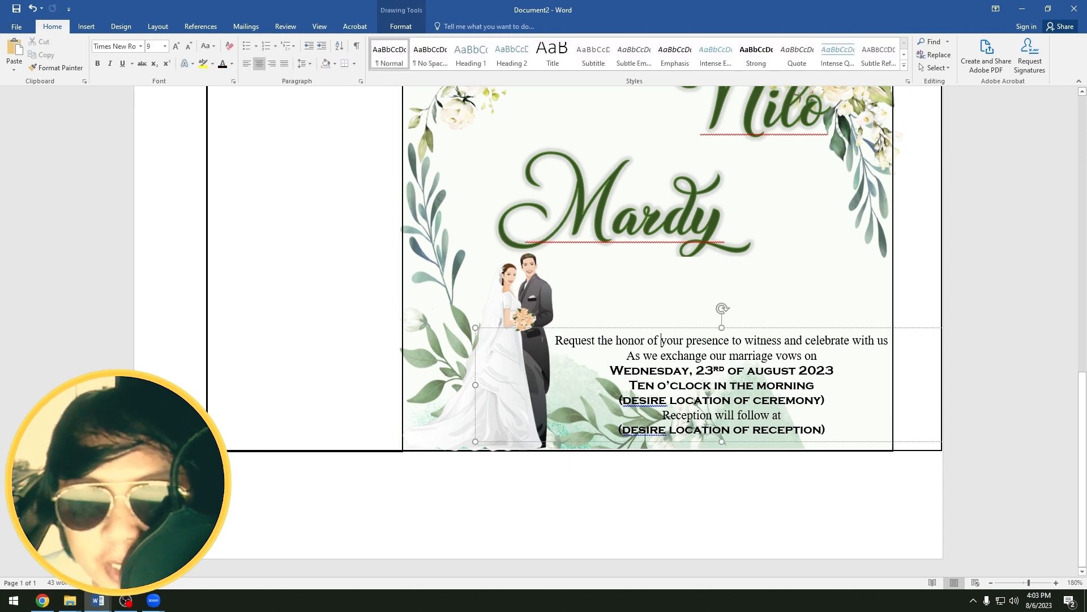
pyautogui.moveTo(809, 355); pyautogui.dragTo(398, 218)
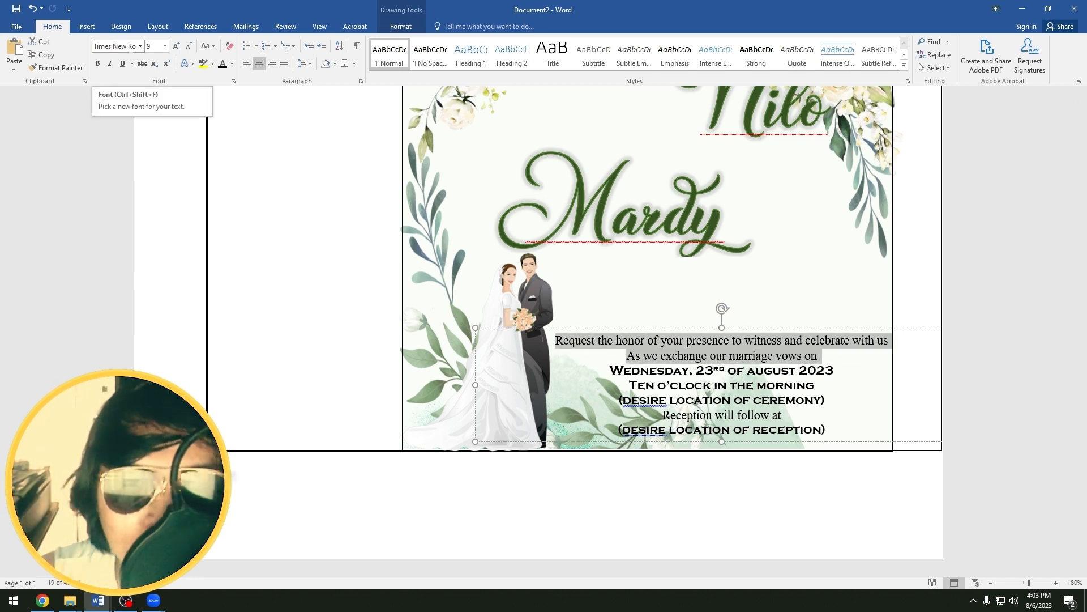
pyautogui.click(305, 63)
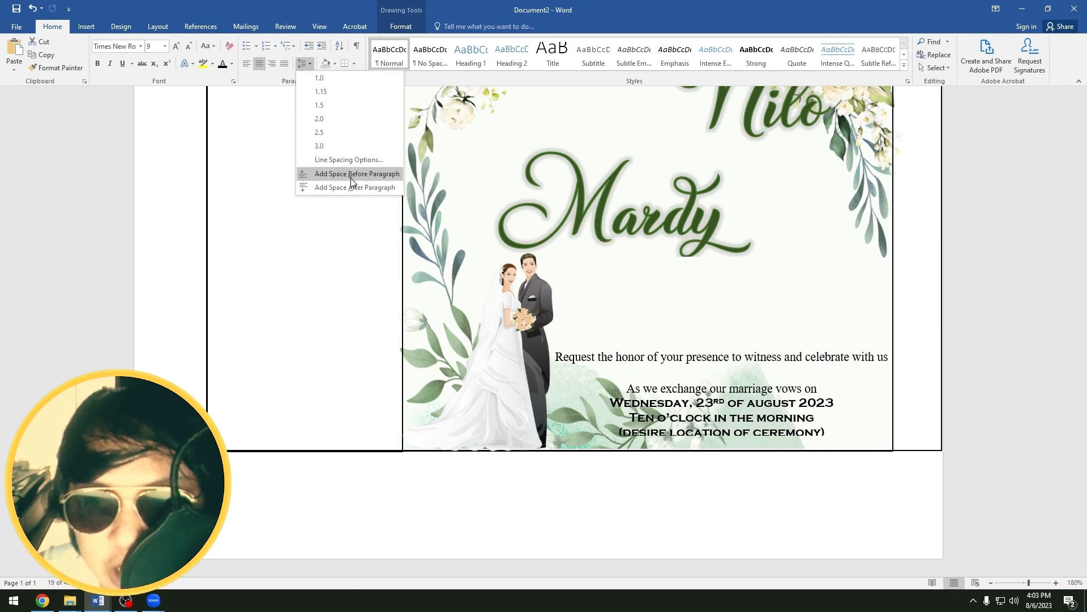
pyautogui.click(759, 352)
pyautogui.moveTo(822, 356); pyautogui.dragTo(550, 345)
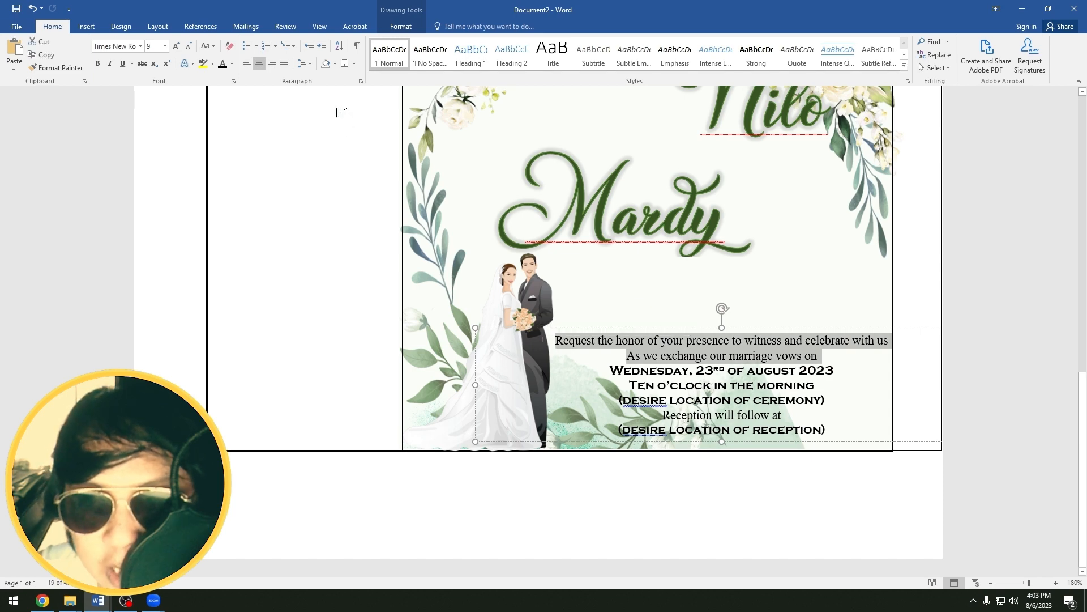
pyautogui.click(304, 63)
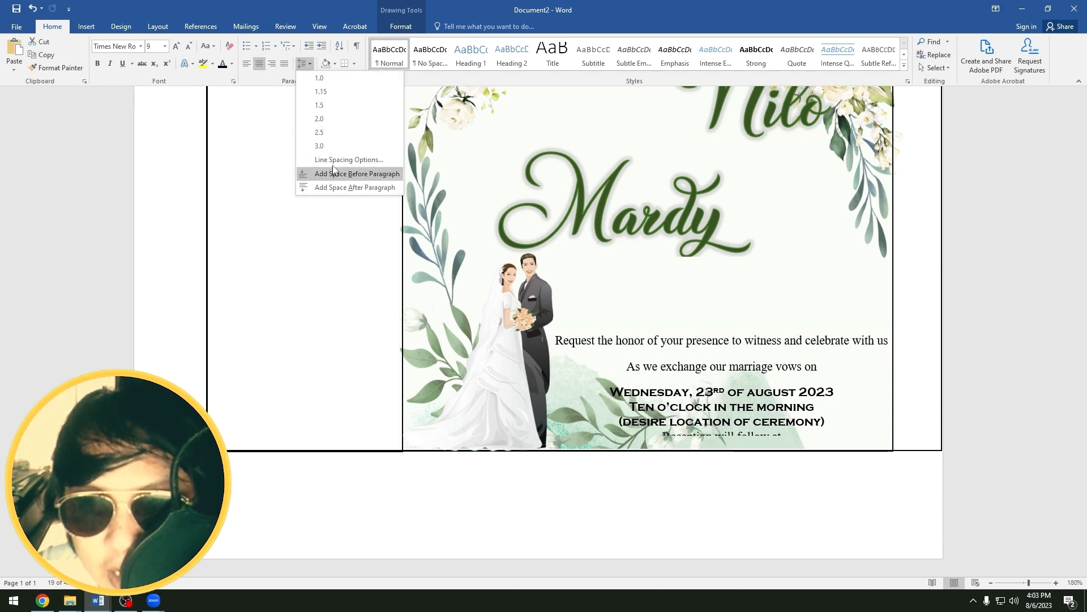
pyautogui.click(819, 356)
pyautogui.moveTo(819, 356); pyautogui.dragTo(555, 339)
pyautogui.click(678, 356)
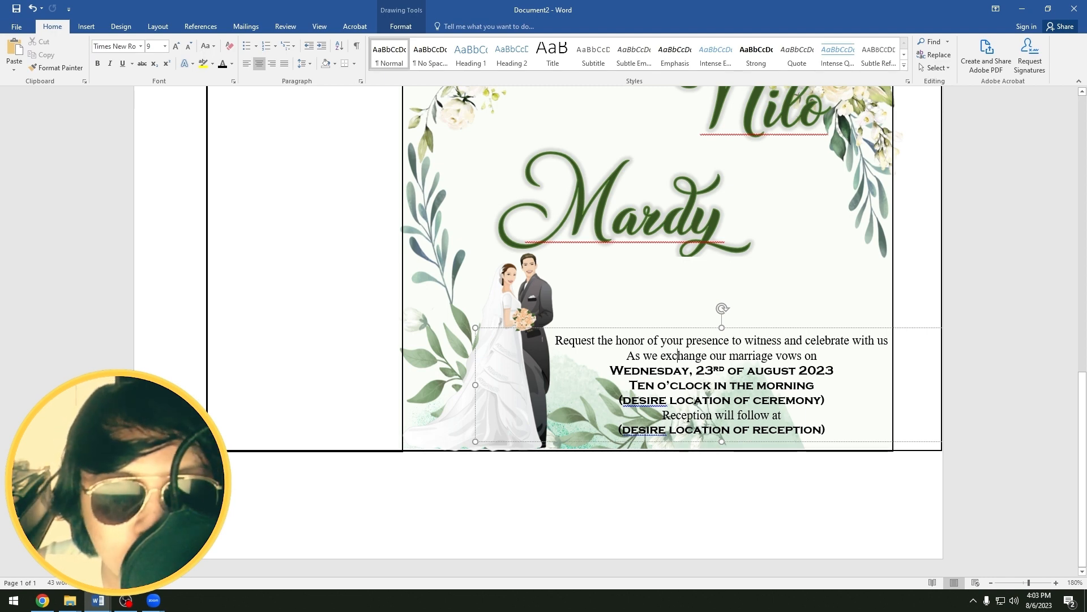
# - Check the font of the "Wednesday, 23rd of August 2023" line and the superscript formatting of its "rd"
pyautogui.moveTo(815, 356); pyautogui.dragTo(841, 370)
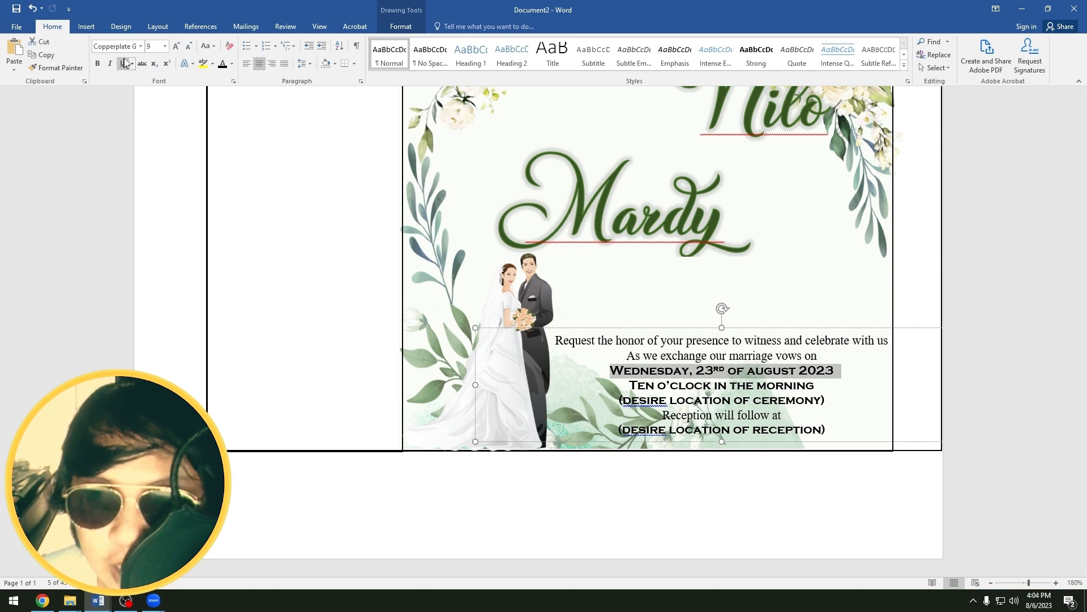
pyautogui.click(145, 50)
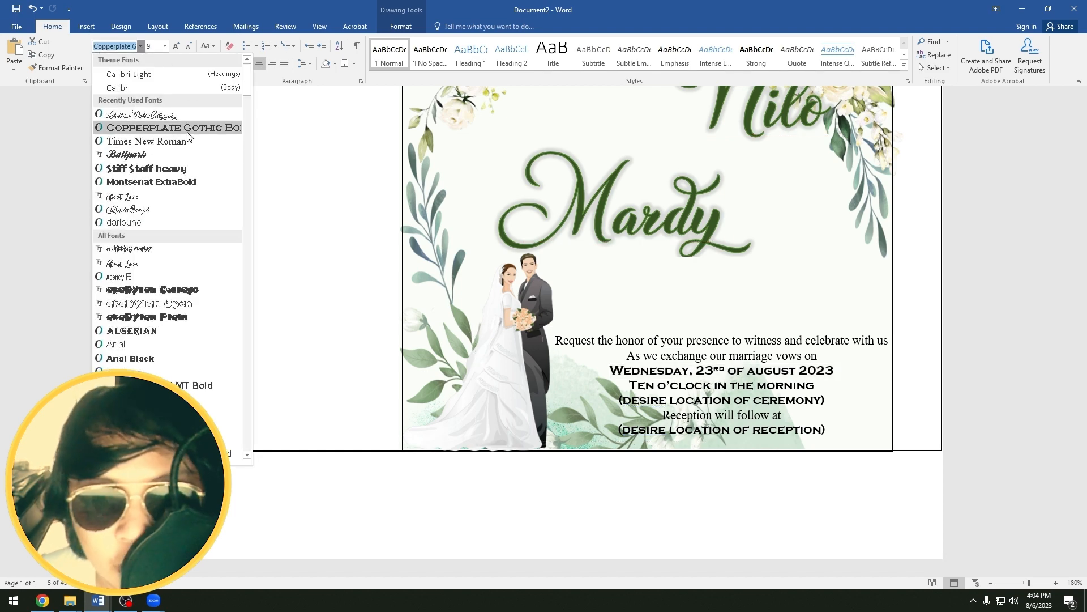
pyautogui.click(736, 368)
pyautogui.click(708, 371)
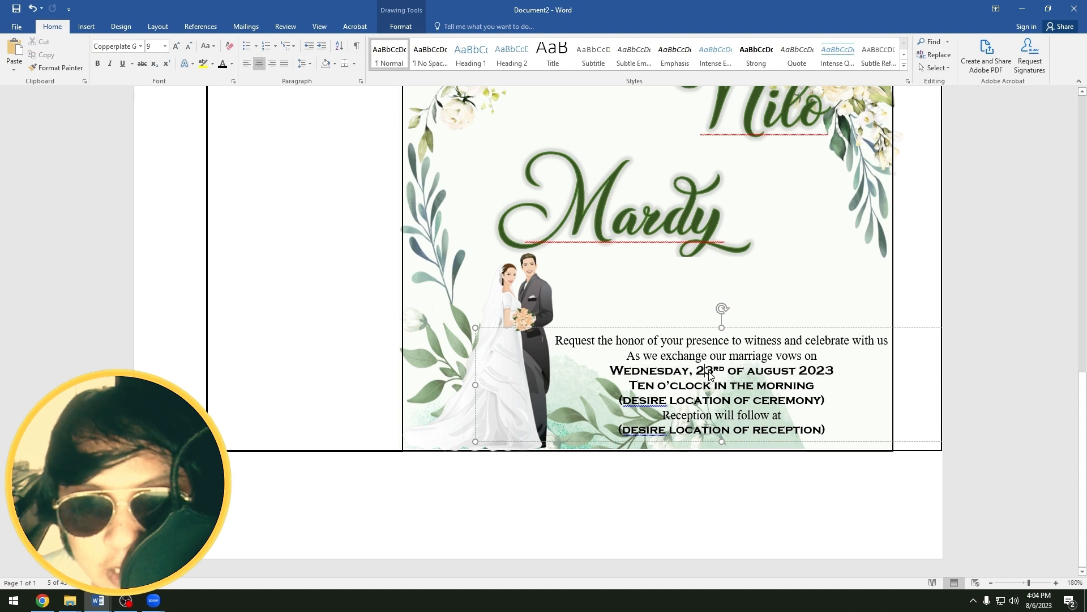
pyautogui.click(719, 369)
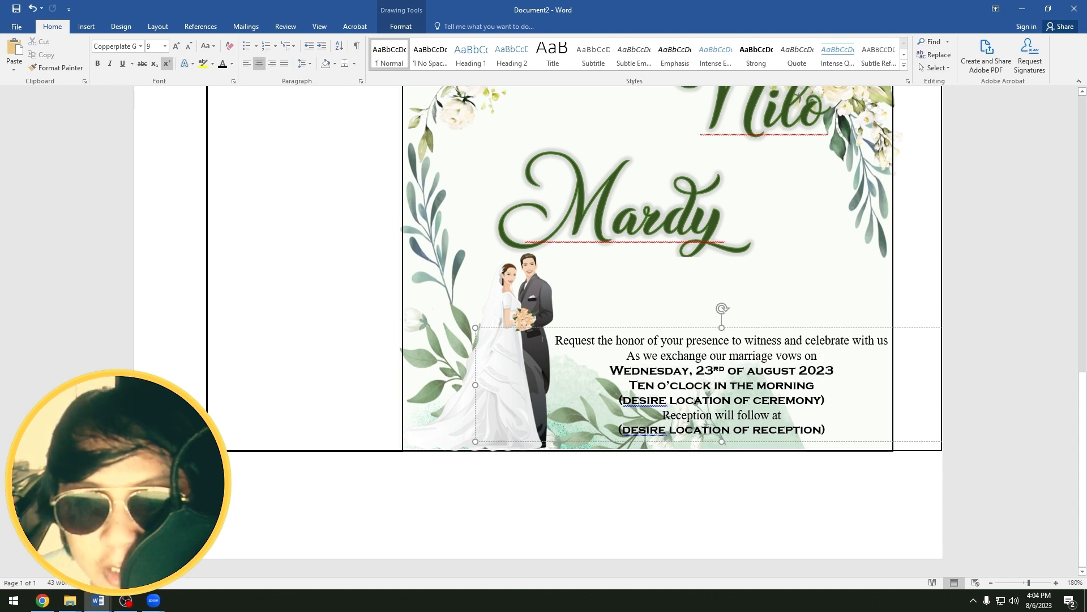
# - Try bold on the wedding date line and undo it
pyautogui.moveTo(836, 371); pyautogui.dragTo(612, 371)
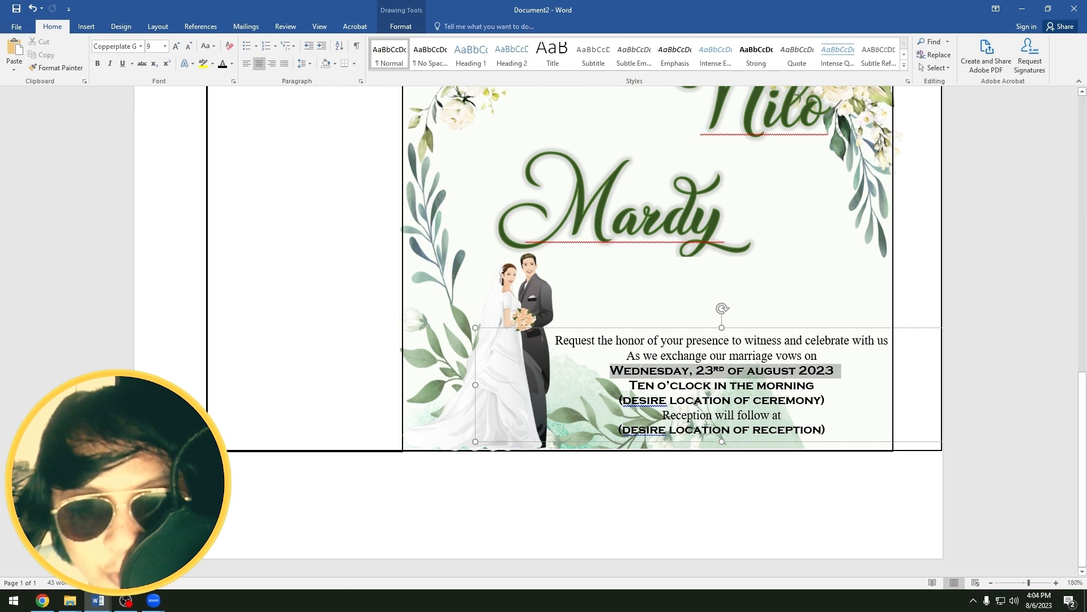
pyautogui.click(97, 64)
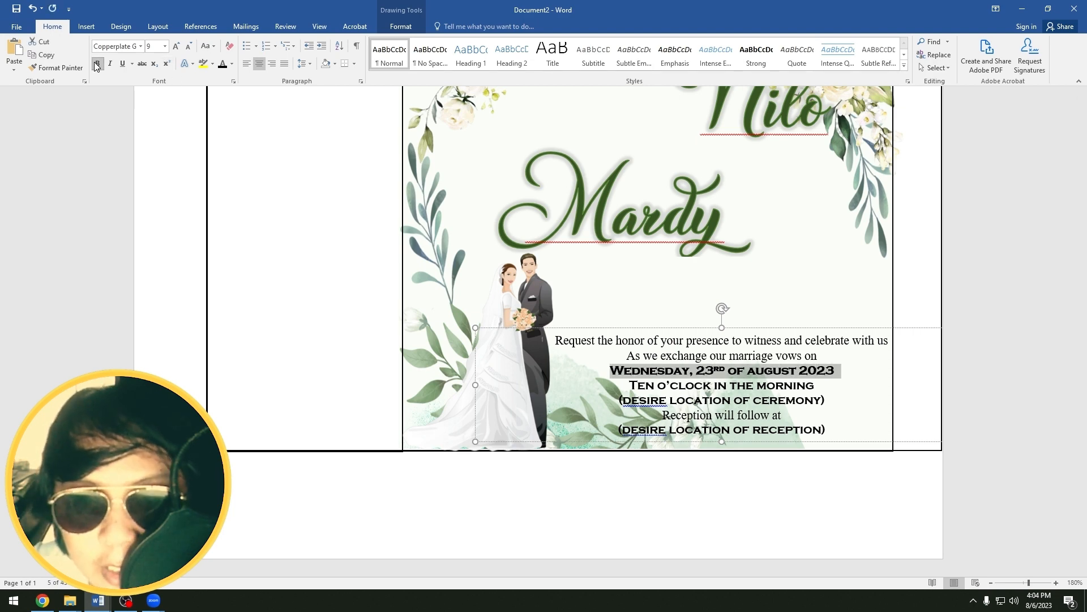
pyautogui.click(723, 400)
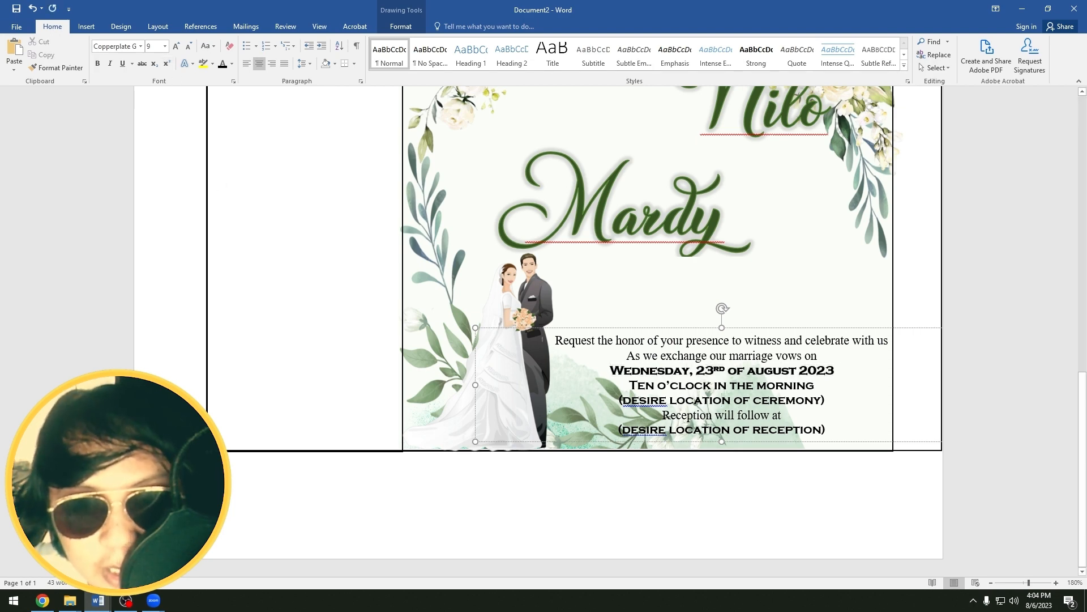
pyautogui.hotkey('ctrl', 'z')
# - Check the fonts and sizes of the date, ceremony location, "Reception will follow at" and reception location lines
pyautogui.moveTo(842, 373); pyautogui.dragTo(603, 372)
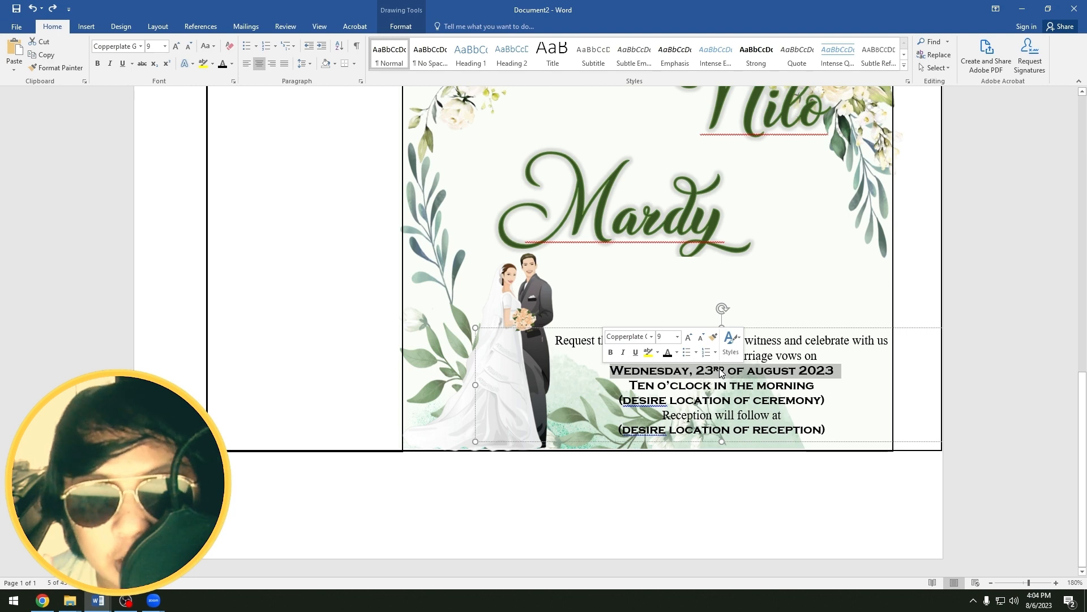
pyautogui.moveTo(821, 387)
pyautogui.mouseDown()
pyautogui.moveTo(625, 387)
pyautogui.moveTo(806, 403)
pyautogui.moveTo(802, 389)
pyautogui.moveTo(801, 400)
pyautogui.moveTo(821, 400)
pyautogui.mouseUp()
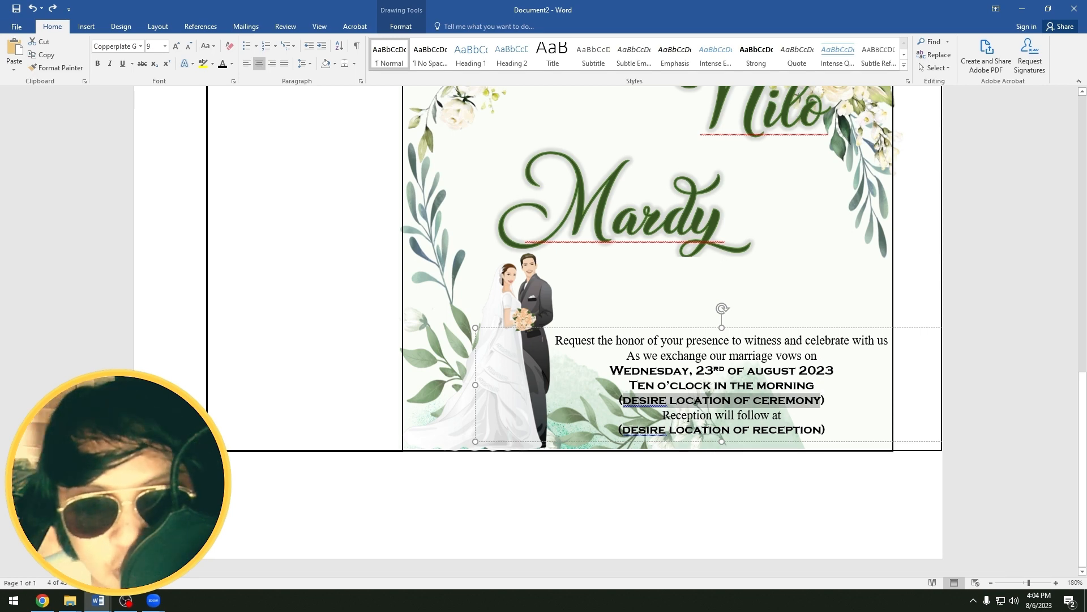
pyautogui.moveTo(623, 430); pyautogui.dragTo(801, 432)
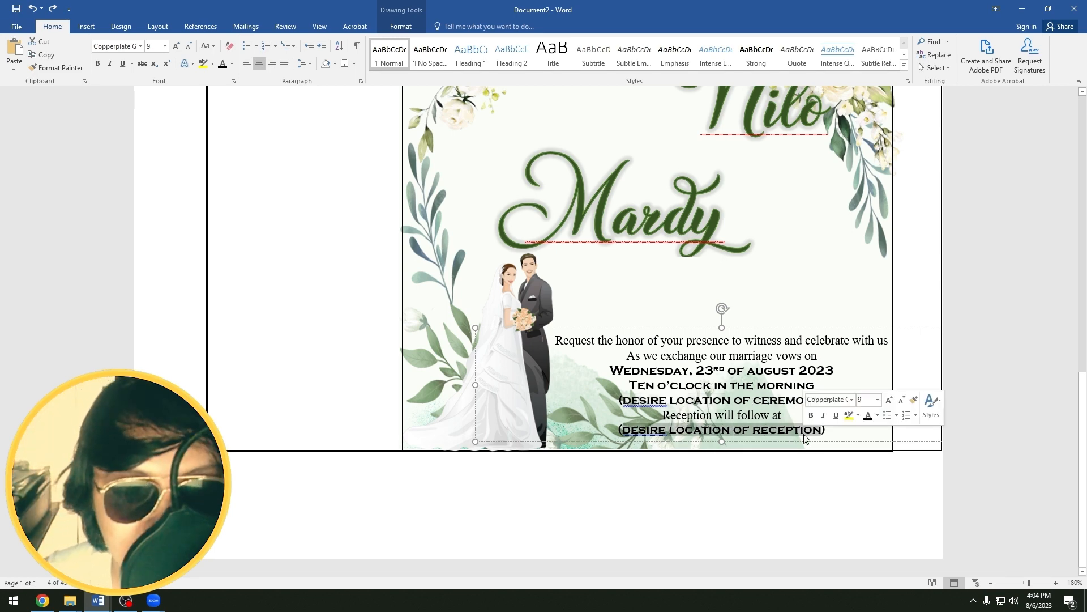
pyautogui.click(826, 432)
pyautogui.moveTo(821, 430); pyautogui.dragTo(654, 428)
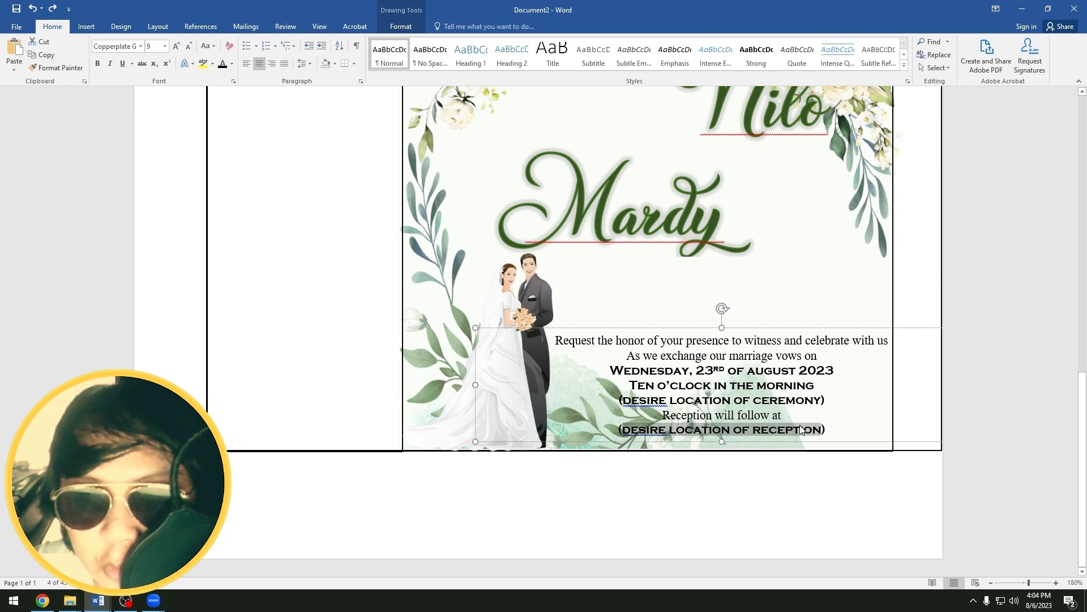
pyautogui.moveTo(785, 415); pyautogui.dragTo(661, 415)
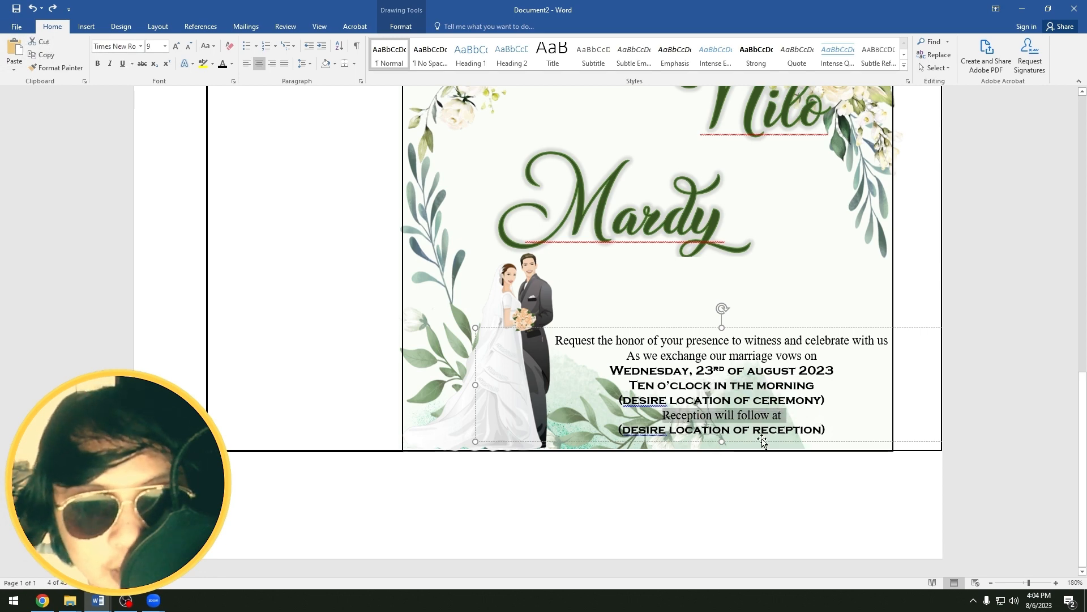
pyautogui.moveTo(839, 371); pyautogui.dragTo(610, 371)
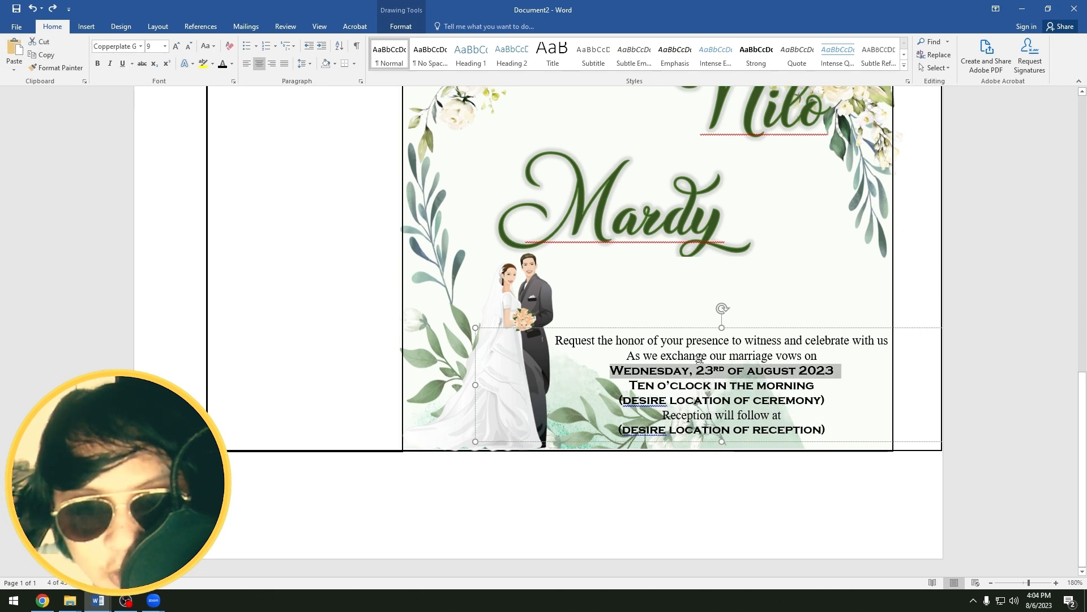
pyautogui.click(105, 598)
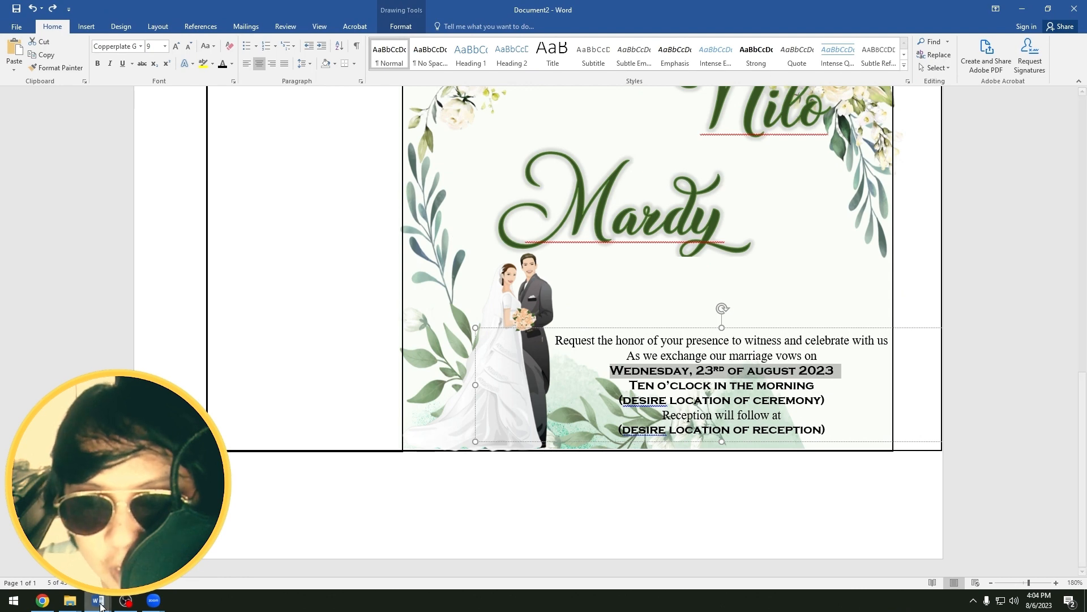
# - Check the font and size of the wedding date in envelop sliding saitv.docx and return to the new invitation document
pyautogui.click(119, 552)
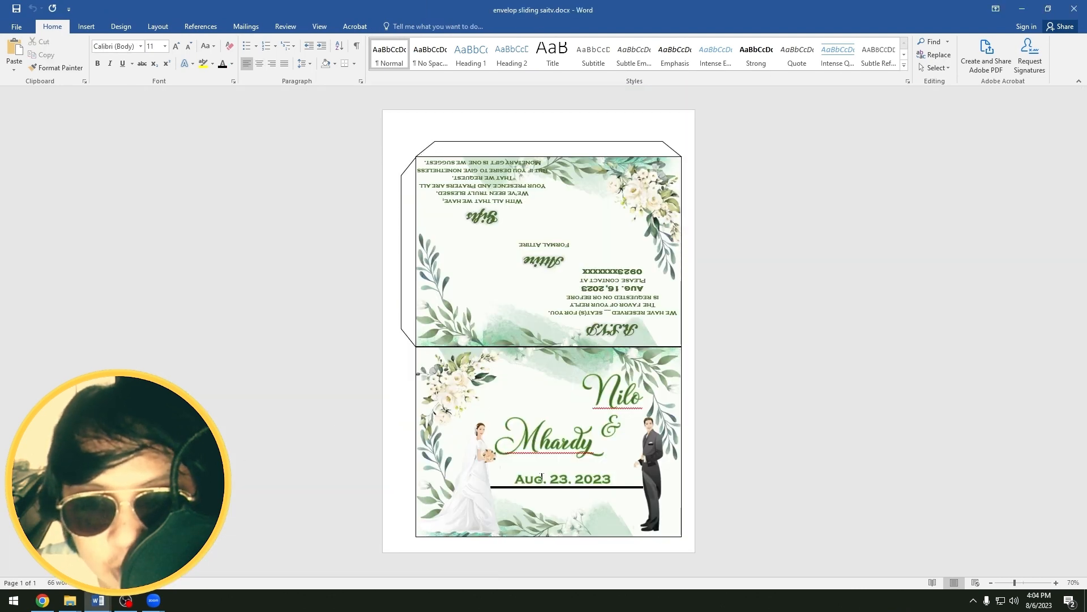
pyautogui.click(526, 479)
pyautogui.moveTo(515, 479); pyautogui.dragTo(618, 480)
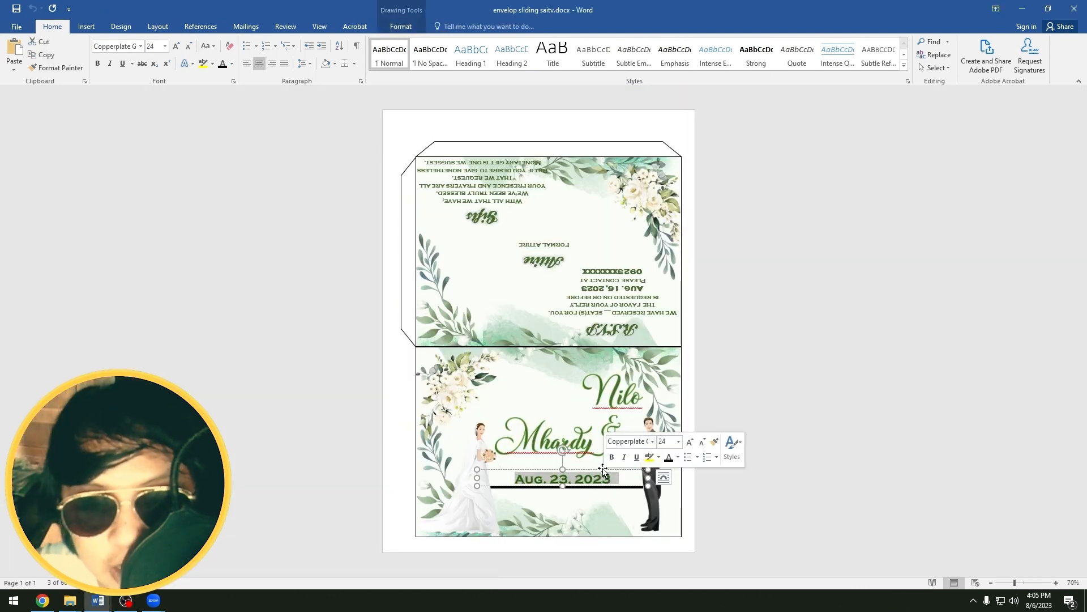
pyautogui.hotkey('alt', 'Tab')
pyautogui.click(780, 361)
pyautogui.scroll(-5, 780, 361)
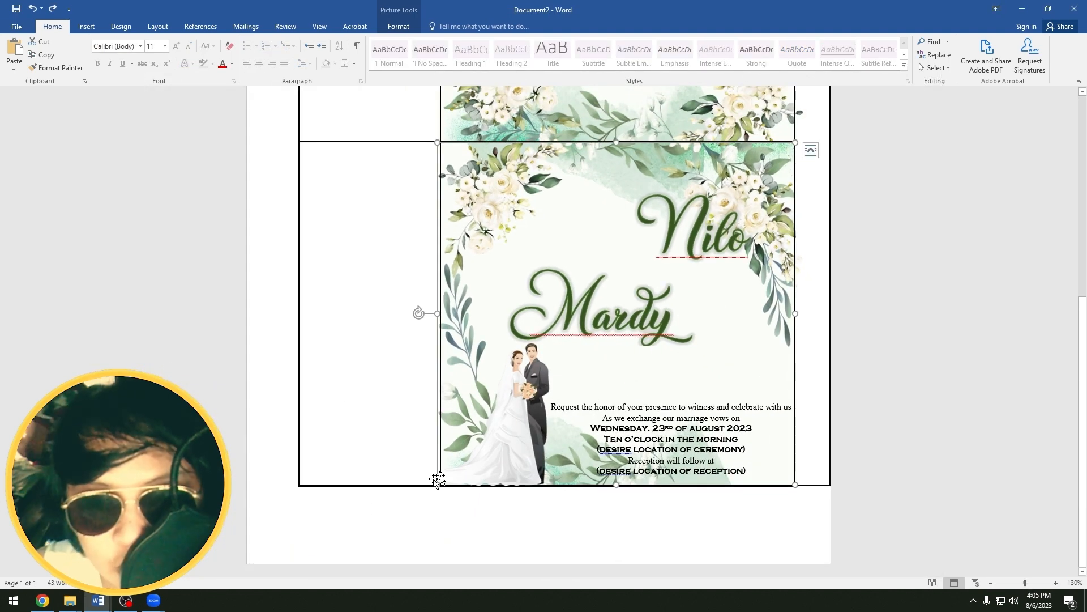
# - Try pasting a copy of the ceremony wording text box over the upper part of the invitation's front panel
pyautogui.click(97, 601)
pyautogui.click(193, 558)
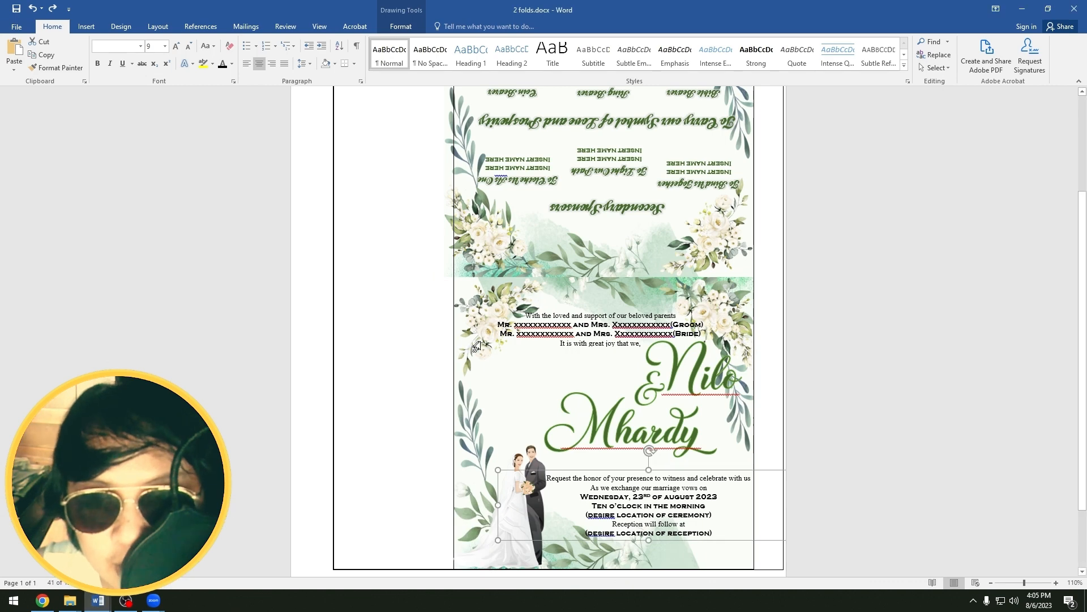
pyautogui.hotkey('alt', 'Tab')
pyautogui.click(654, 422)
pyautogui.click(676, 399)
pyautogui.hotkey('ctrl', 'c')
pyautogui.hotkey('ctrl', 'v')
pyautogui.scroll(3, 676, 400)
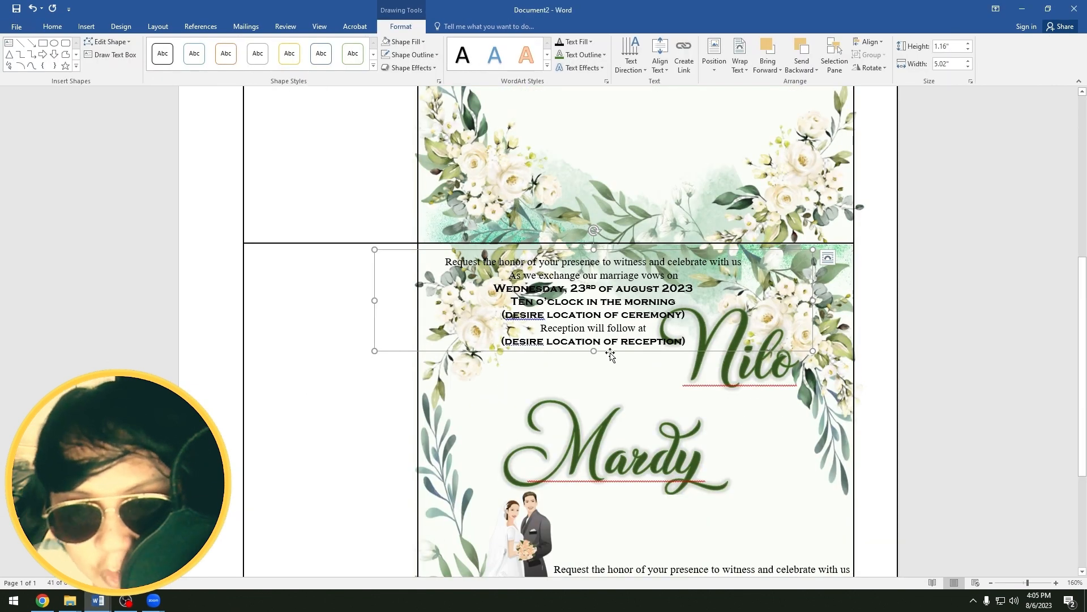
# - Try placing the parents' wording text box above the couple's names and undo the placement
pyautogui.moveTo(678, 355); pyautogui.dragTo(679, 361)
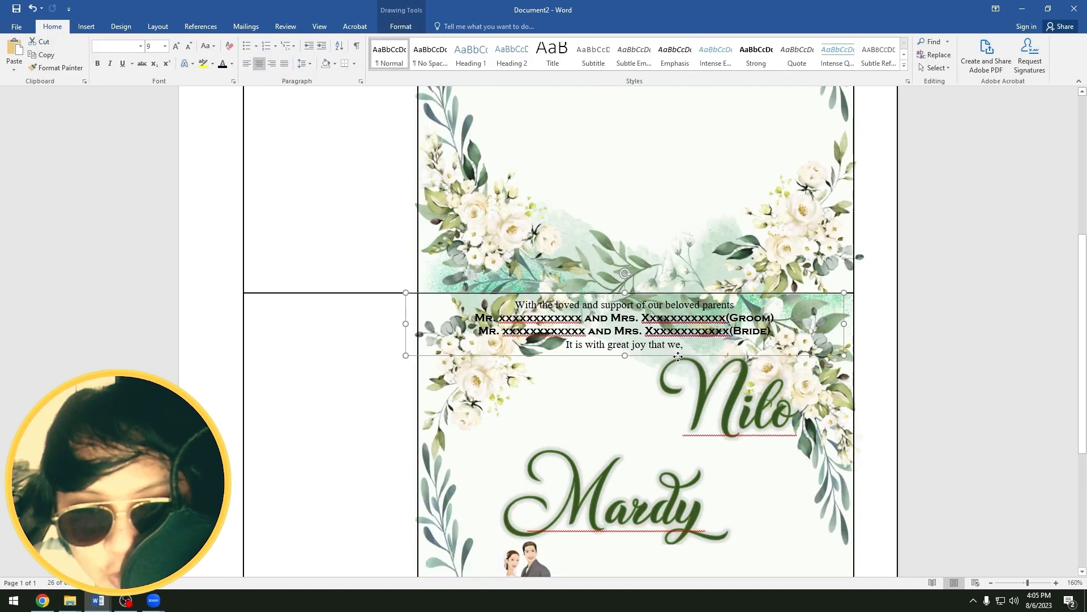
pyautogui.scroll(-3, 657, 252)
pyautogui.moveTo(651, 228); pyautogui.dragTo(670, 243)
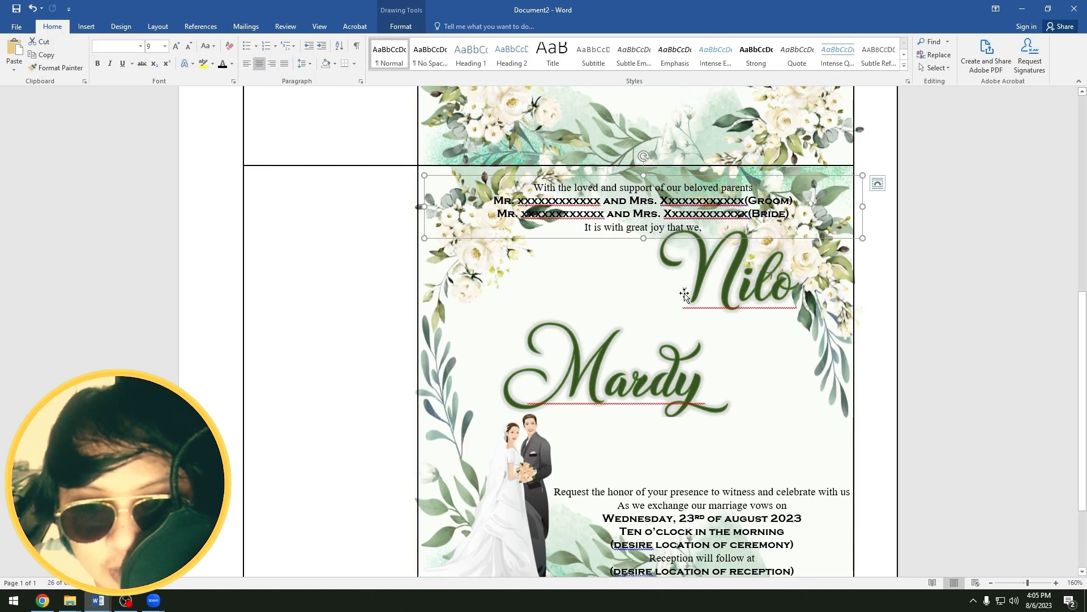
pyautogui.click(711, 354)
pyautogui.hotkey('ctrl', 'z')
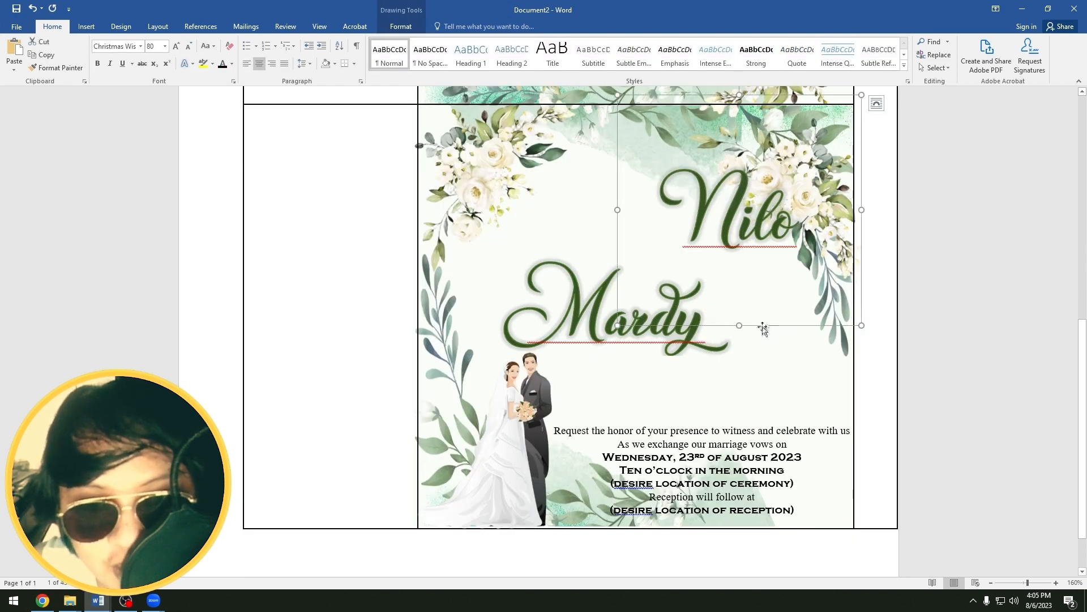
# - Add an ampersand between the couple's names and bring the two names closer together
pyautogui.moveTo(770, 324); pyautogui.dragTo(595, 216)
pyautogui.click(778, 362)
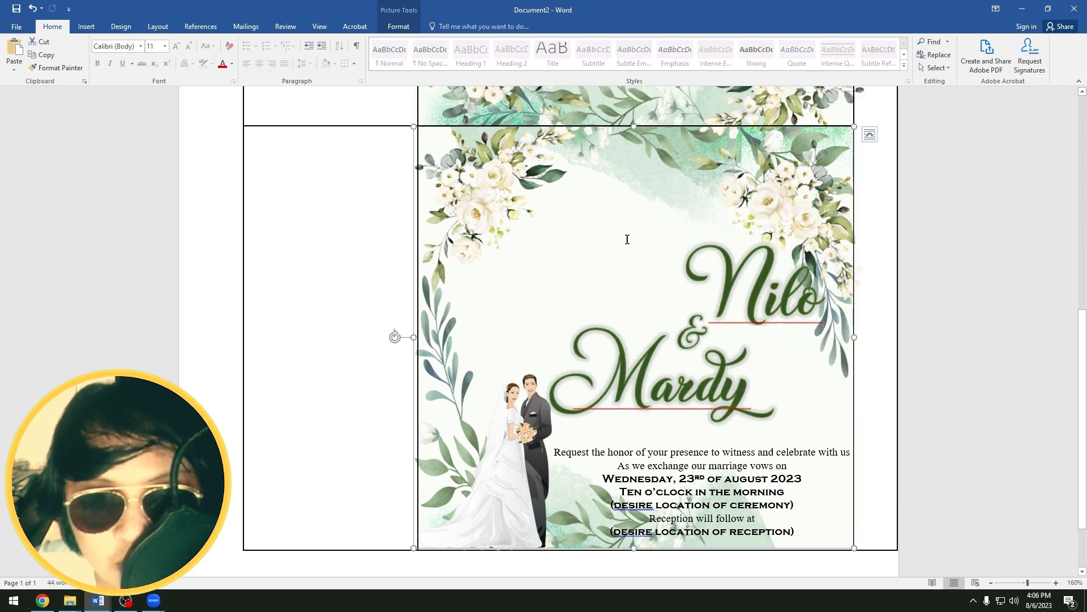
pyautogui.scroll(3, 628, 239)
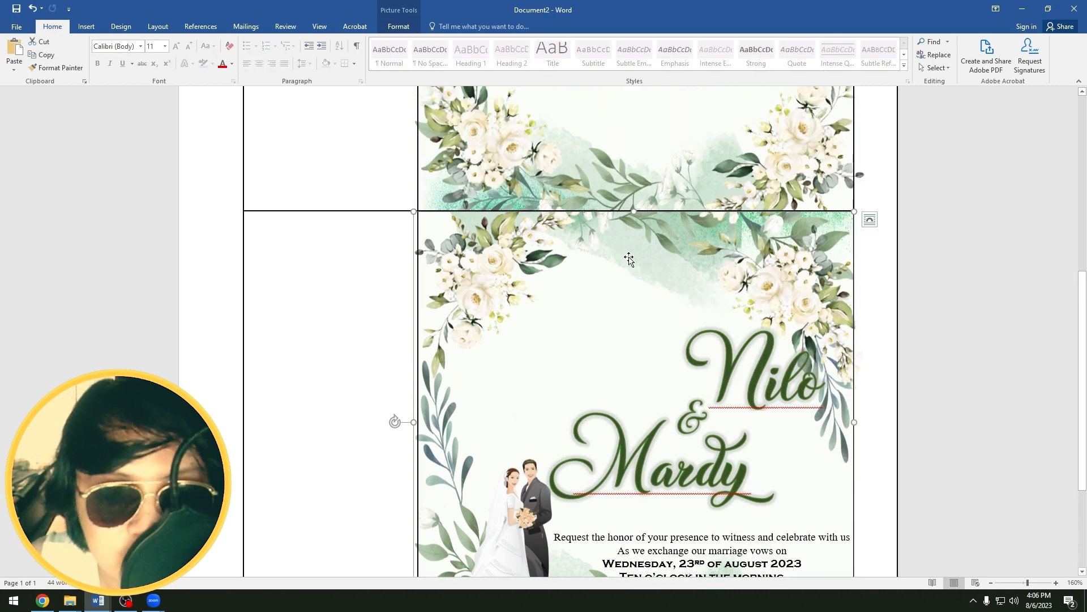
# - Delete the empty text box above the couple's names and place the parents' wording text box from 2 folds.docx there
pyautogui.hotkey('alt', 'Tab')
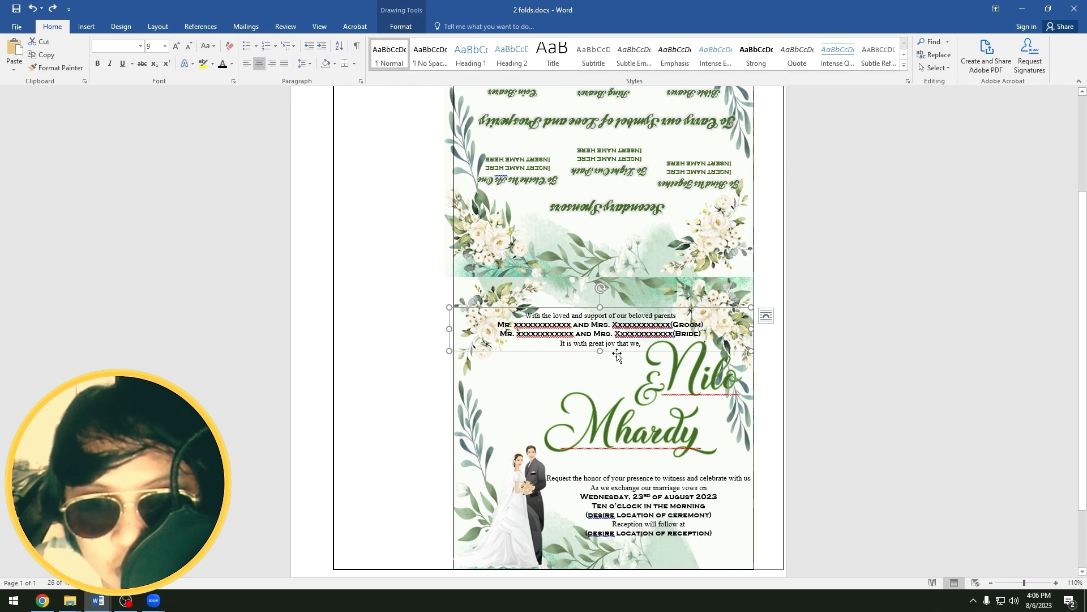
pyautogui.hotkey('alt', 'Tab')
pyautogui.click(614, 293)
pyautogui.hotkey('ctrl', 'v')
pyautogui.hotkey('ctrl', 'z')
pyautogui.click(639, 241)
pyautogui.click(614, 279)
pyautogui.click(622, 255)
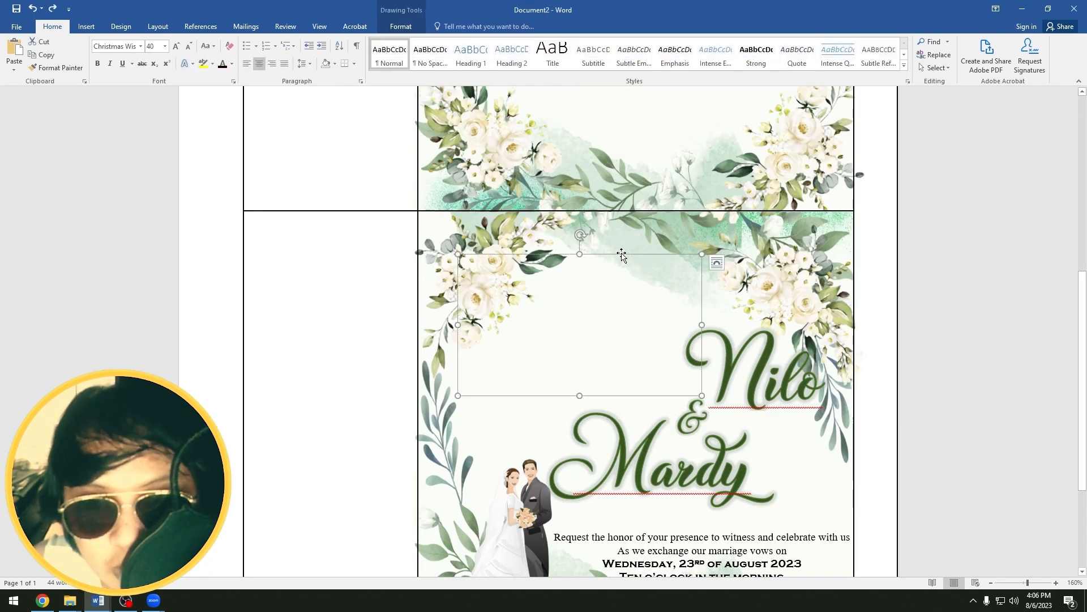
pyautogui.press('Delete')
pyautogui.hotkey('ctrl', 'v')
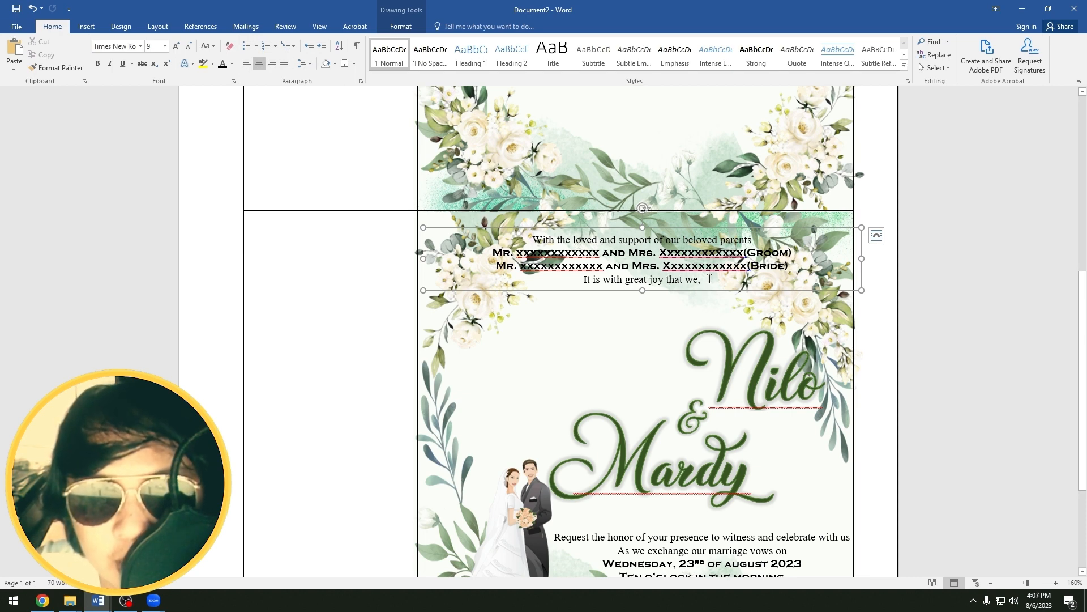
pyautogui.moveTo(705, 292); pyautogui.dragTo(668, 244)
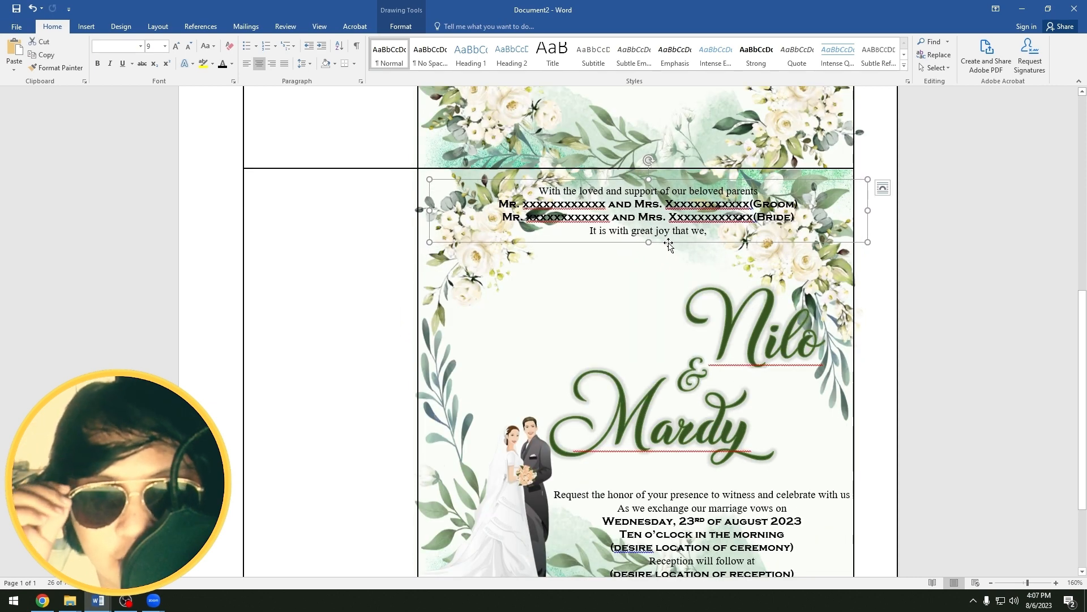
# - Check the fonts and sizes of the opening line and the two parents' name lines
pyautogui.click(678, 215)
pyautogui.click(683, 191)
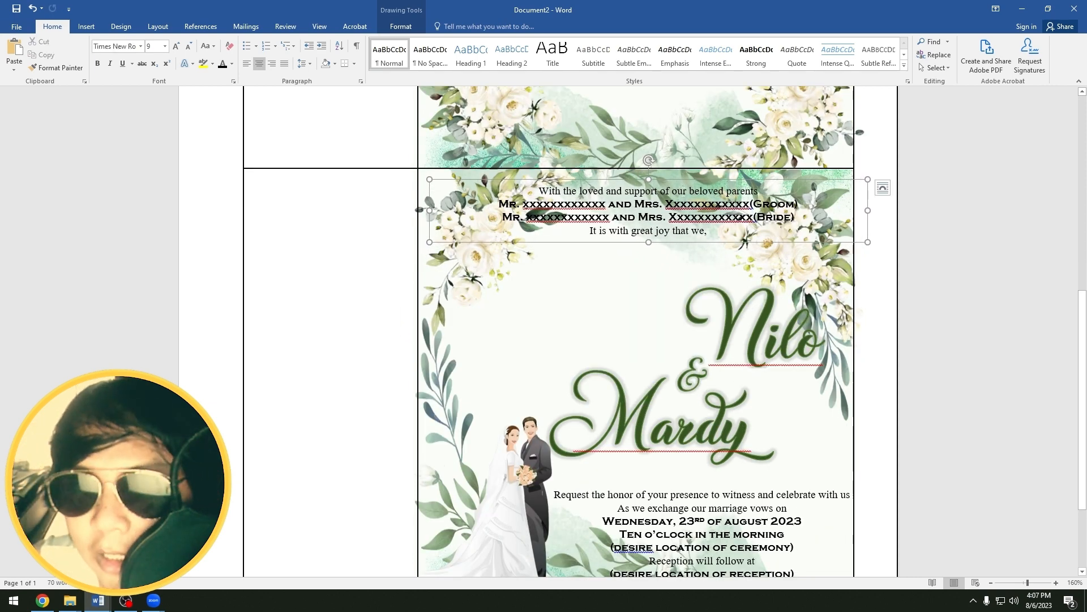
pyautogui.moveTo(762, 191); pyautogui.dragTo(538, 191)
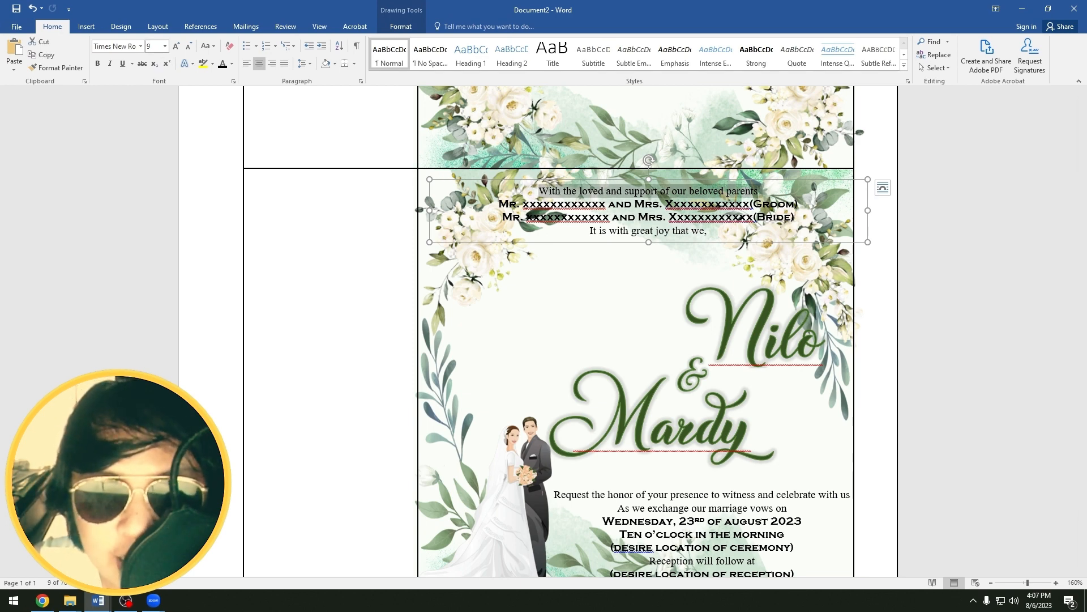
pyautogui.click(768, 217)
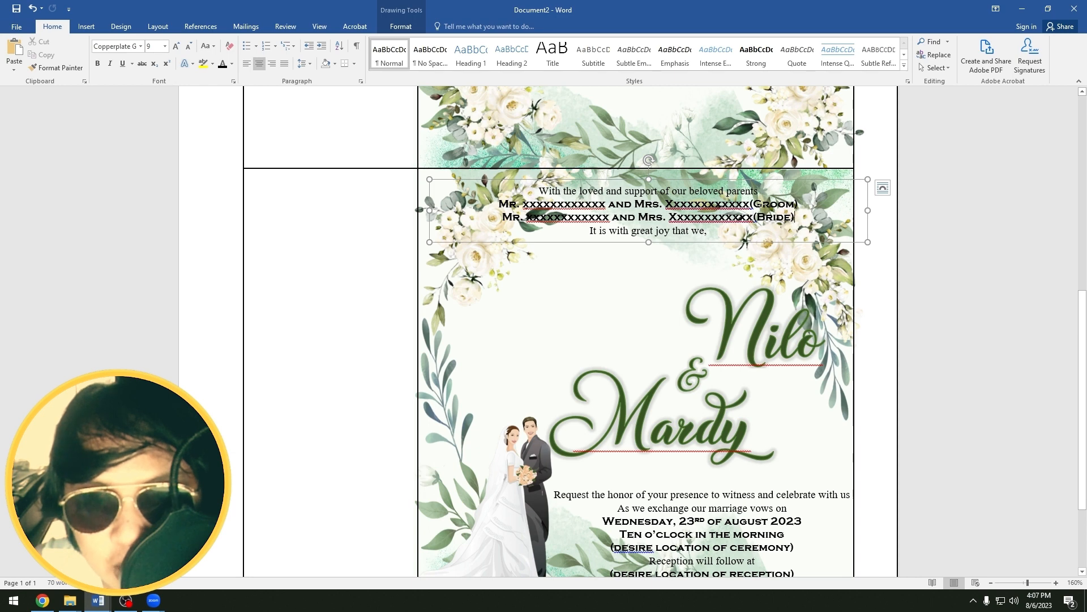
pyautogui.moveTo(792, 215); pyautogui.dragTo(499, 203)
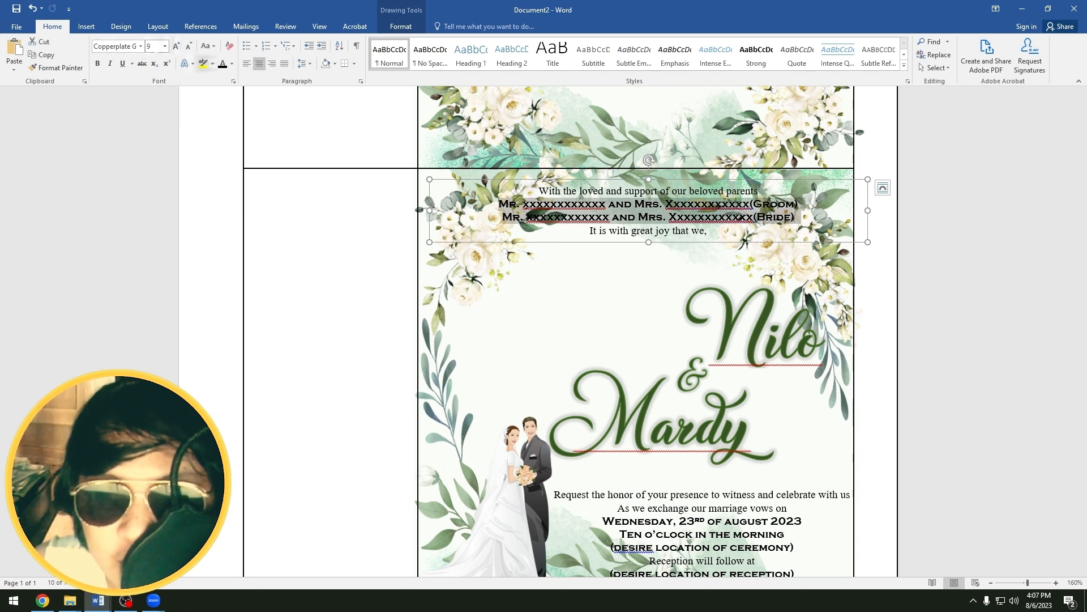
# - Reposition the groom's name, the ampersand and the bride's name diagonally between the parents' wording and the ceremony wording
pyautogui.moveTo(641, 480); pyautogui.dragTo(590, 445)
pyautogui.moveTo(773, 369); pyautogui.dragTo(783, 340)
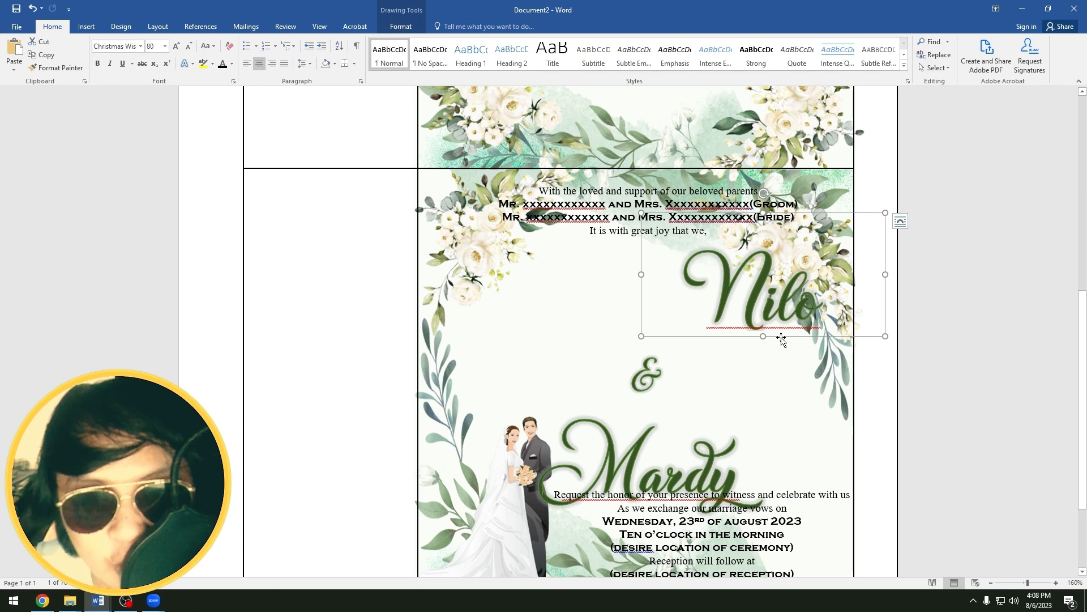
pyautogui.click(660, 414)
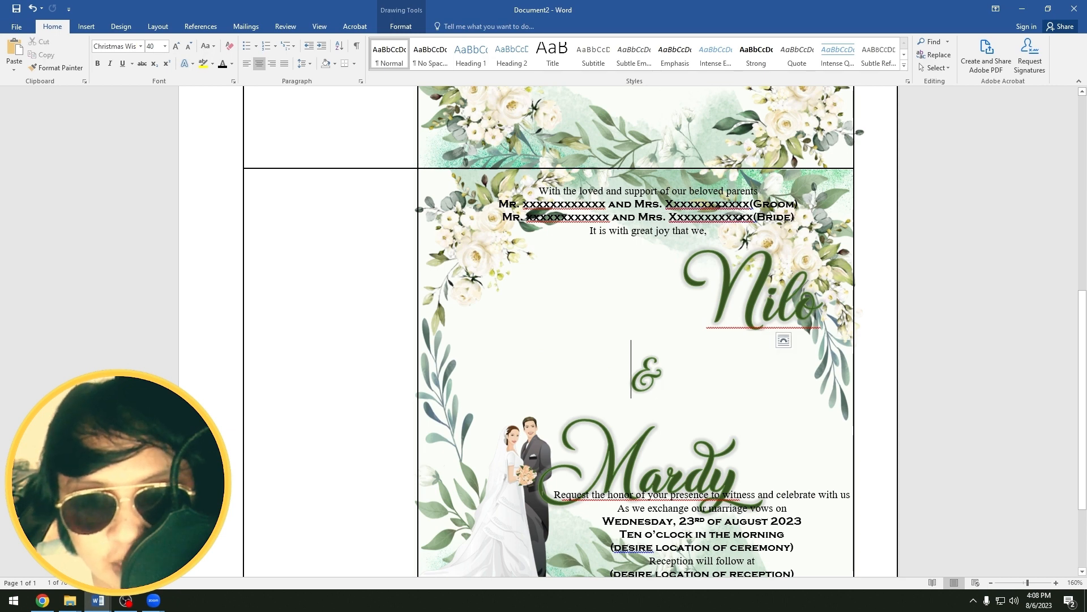
pyautogui.press('Escape')
pyautogui.moveTo(660, 335); pyautogui.dragTo(694, 300)
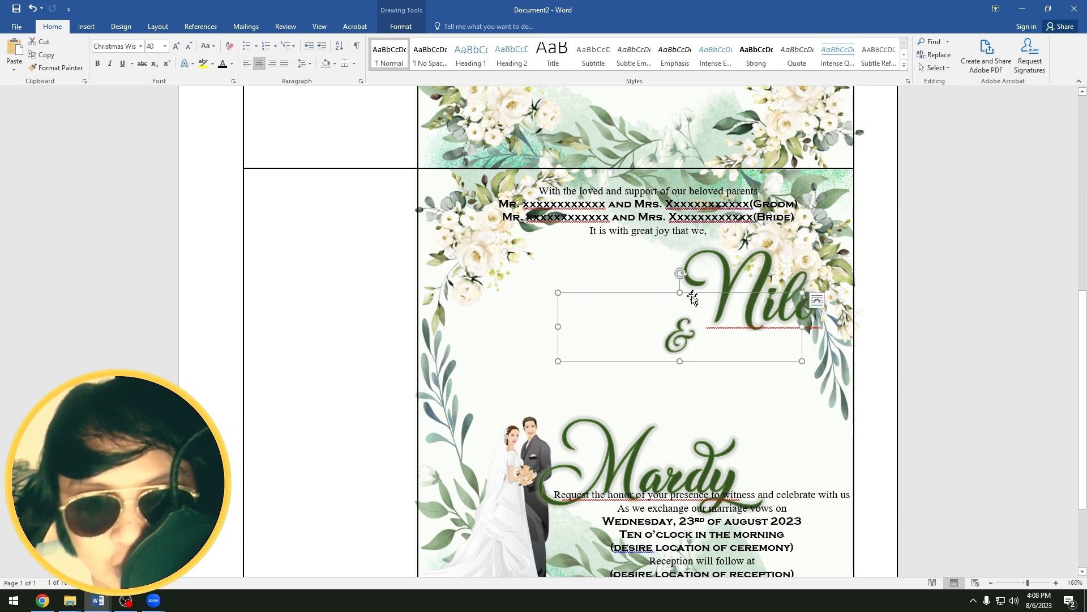
pyautogui.click(688, 436)
pyautogui.click(804, 408)
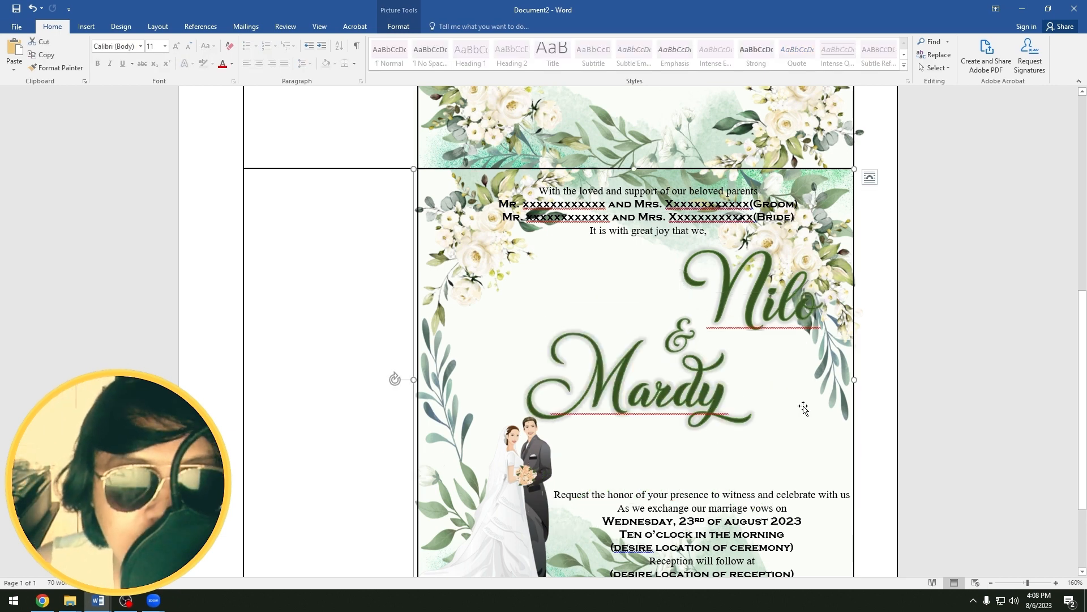
pyautogui.scroll(-2, 804, 408)
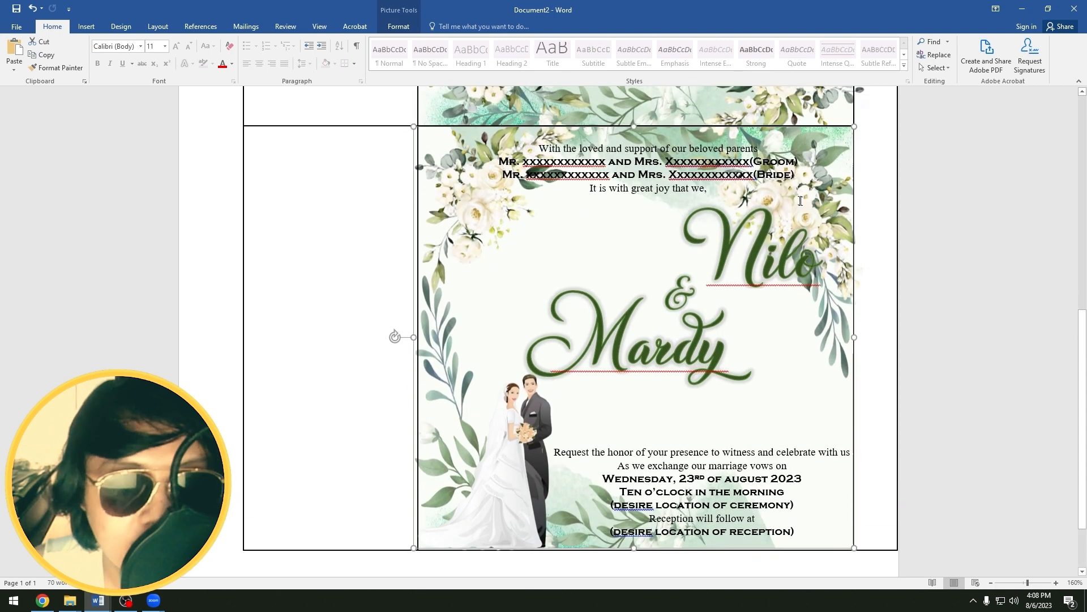
pyautogui.scroll(2, 816, 306)
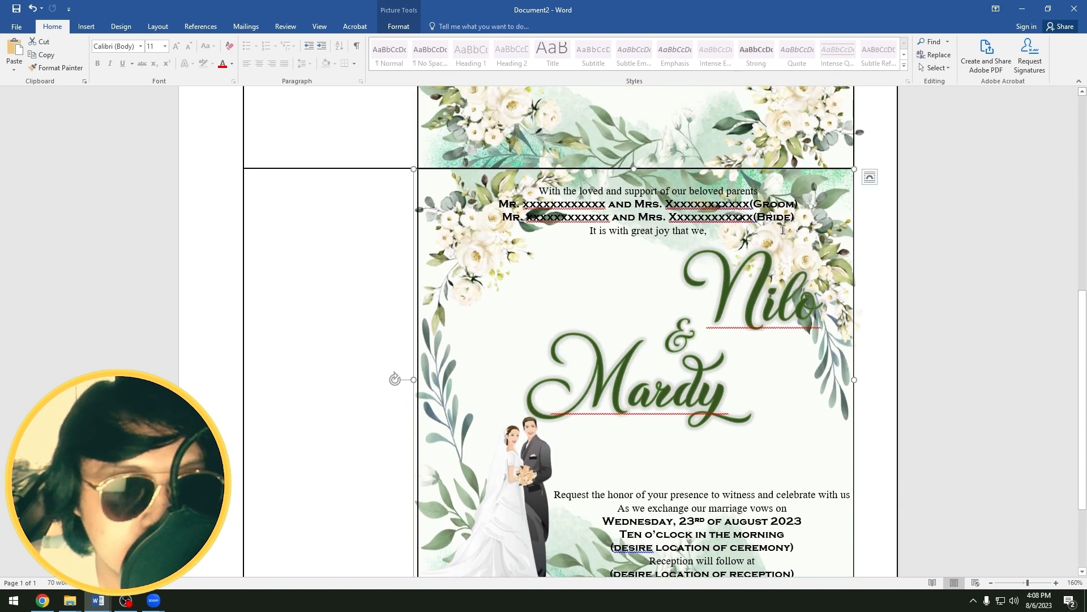
pyautogui.click(815, 306)
pyautogui.click(488, 244)
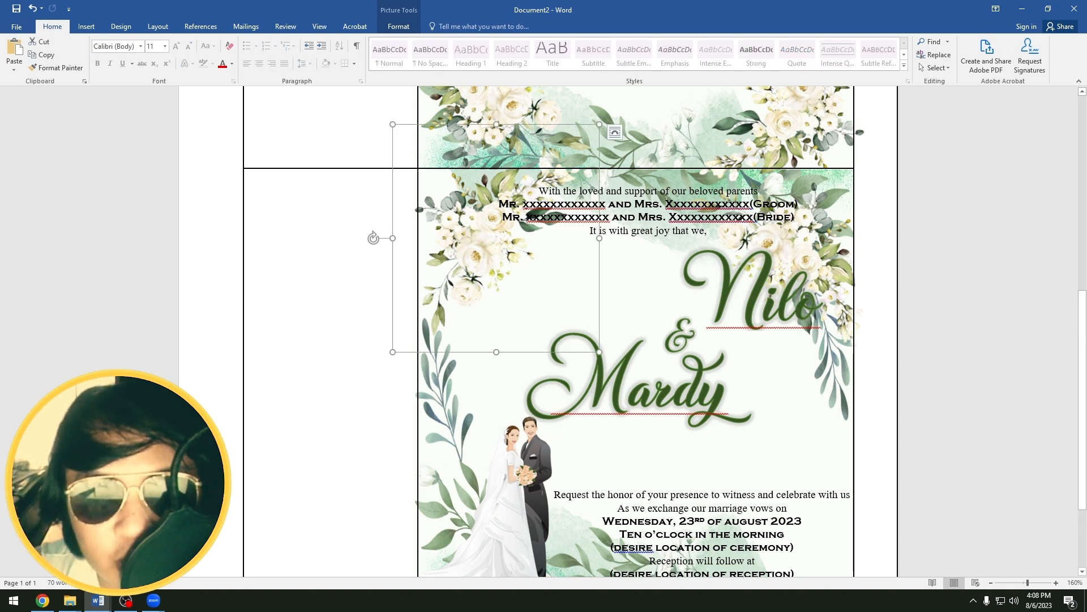
# - Review the parents' wording and the placeholder names in the groom's and bride's parents lines
pyautogui.click(668, 196)
pyautogui.moveTo(713, 231); pyautogui.dragTo(532, 189)
pyautogui.click(592, 206)
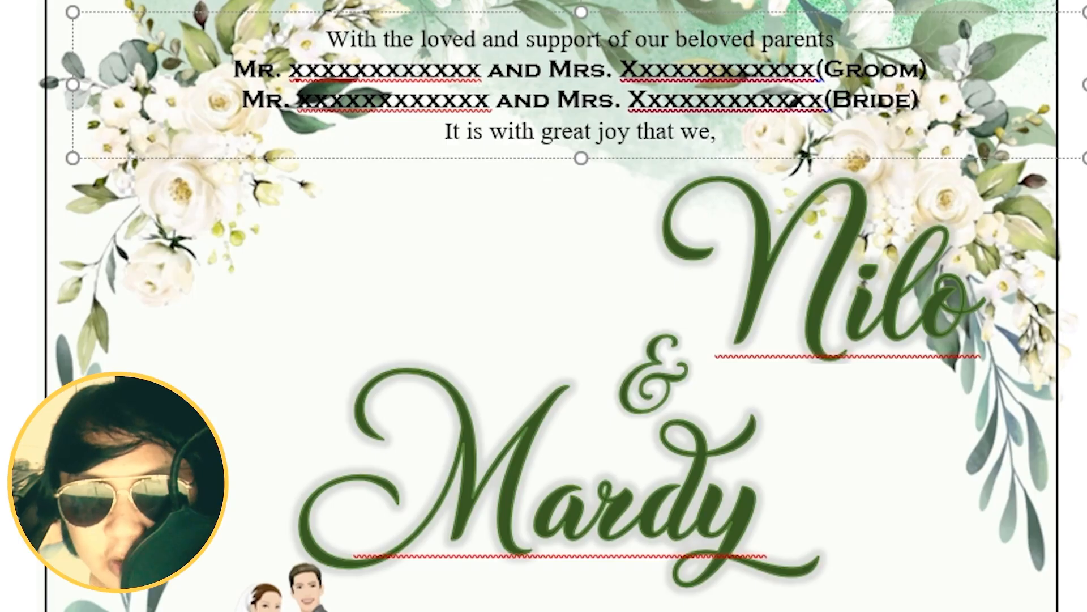
pyautogui.moveTo(481, 69); pyautogui.dragTo(289, 69)
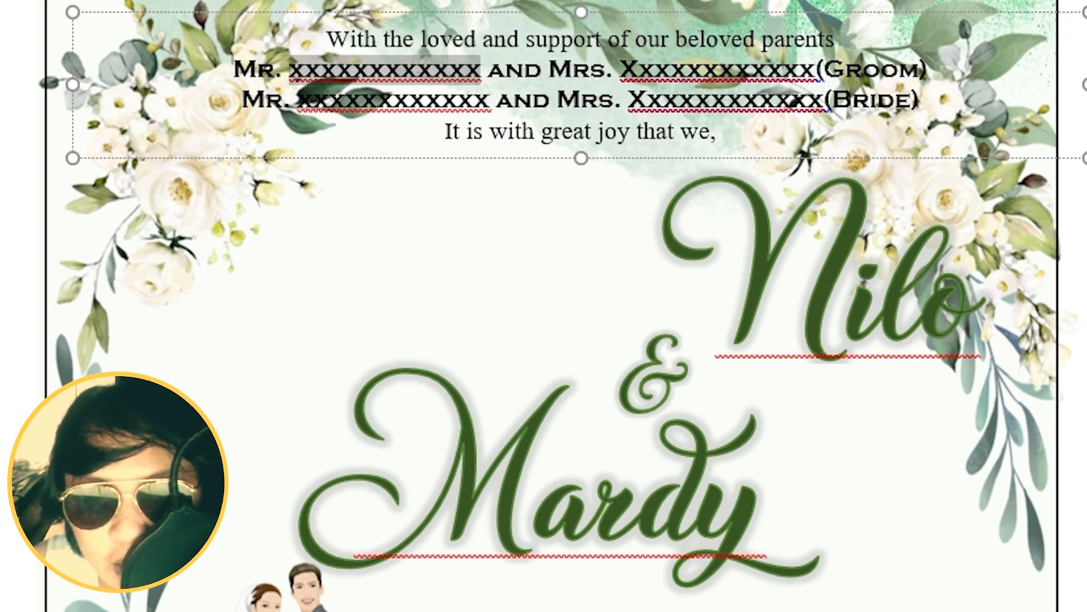
pyautogui.moveTo(234, 69); pyautogui.dragTo(330, 92)
pyautogui.click(426, 243)
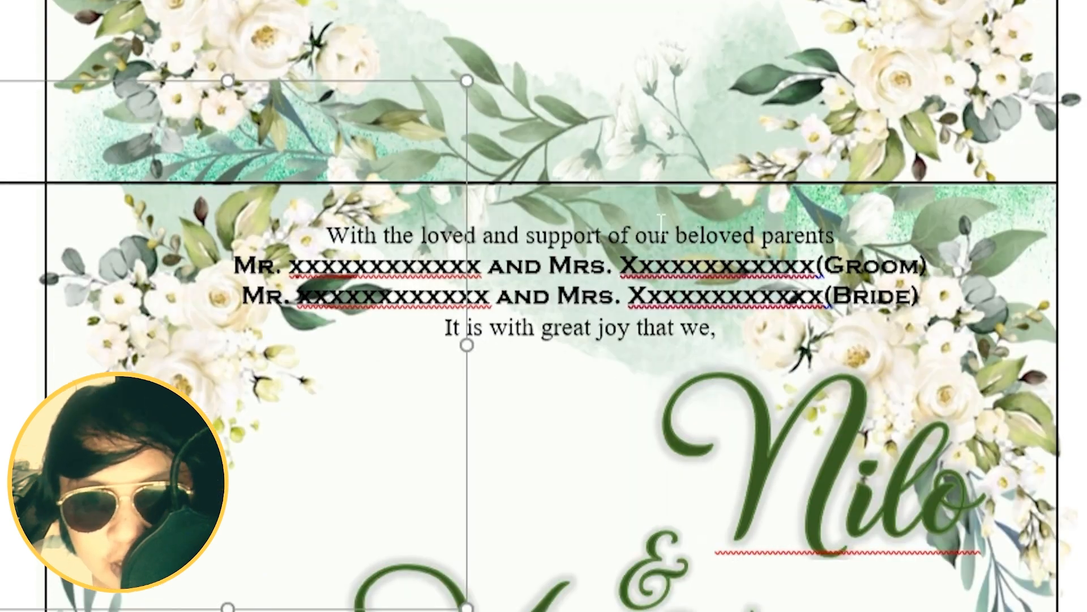
# - Copy the "Secondary Sponsors" heading from 2 folds.docx into the upper panel of the new invitation document
pyautogui.hotkey('alt', 'Tab')
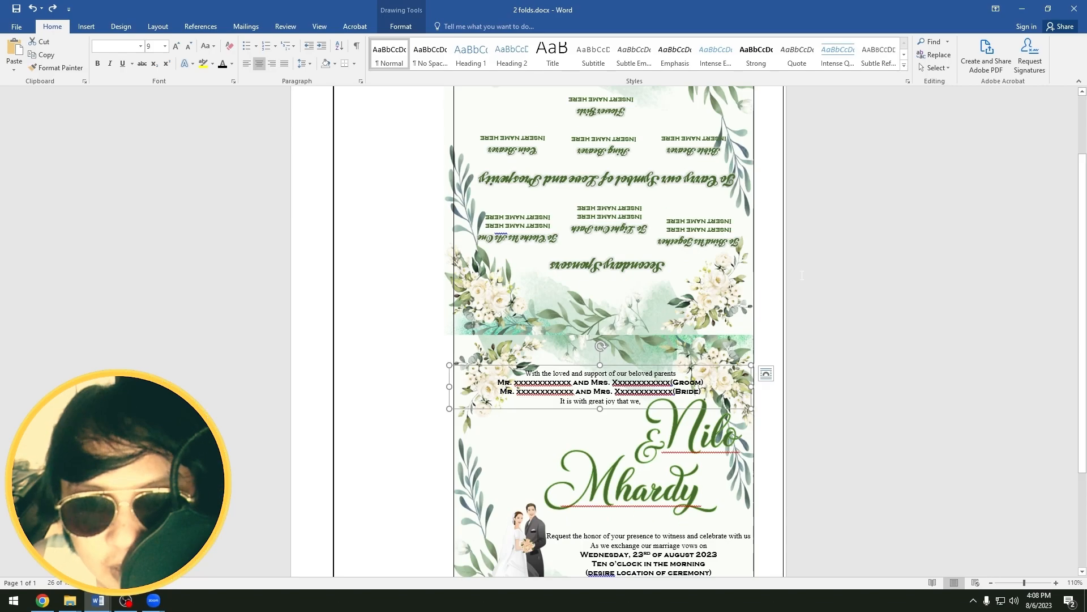
pyautogui.scroll(3, 799, 276)
pyautogui.click(614, 346)
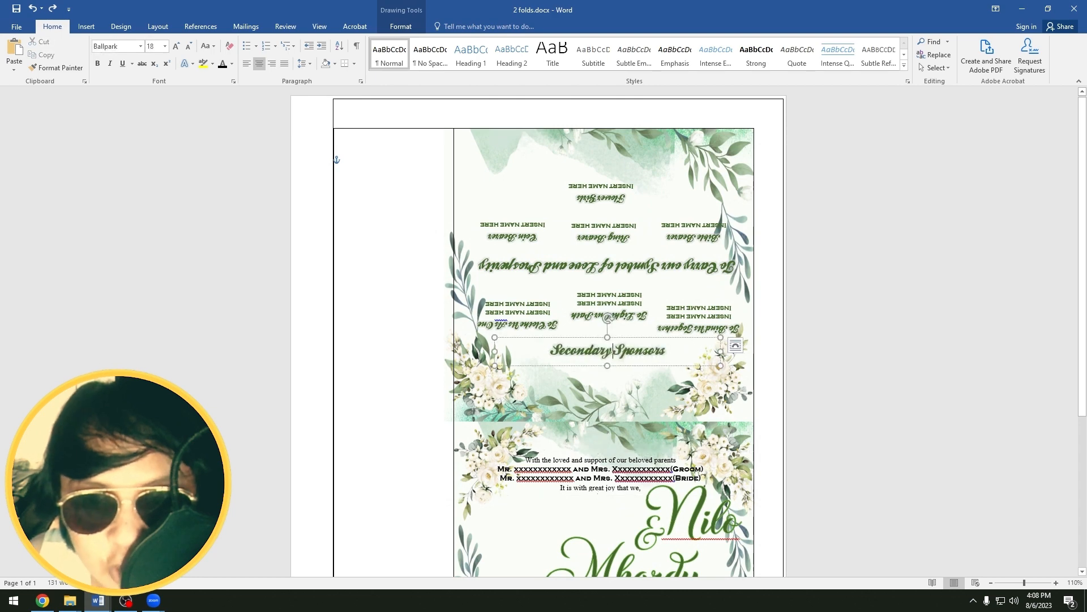
pyautogui.hotkey('alt', 'Tab')
pyautogui.click(623, 337)
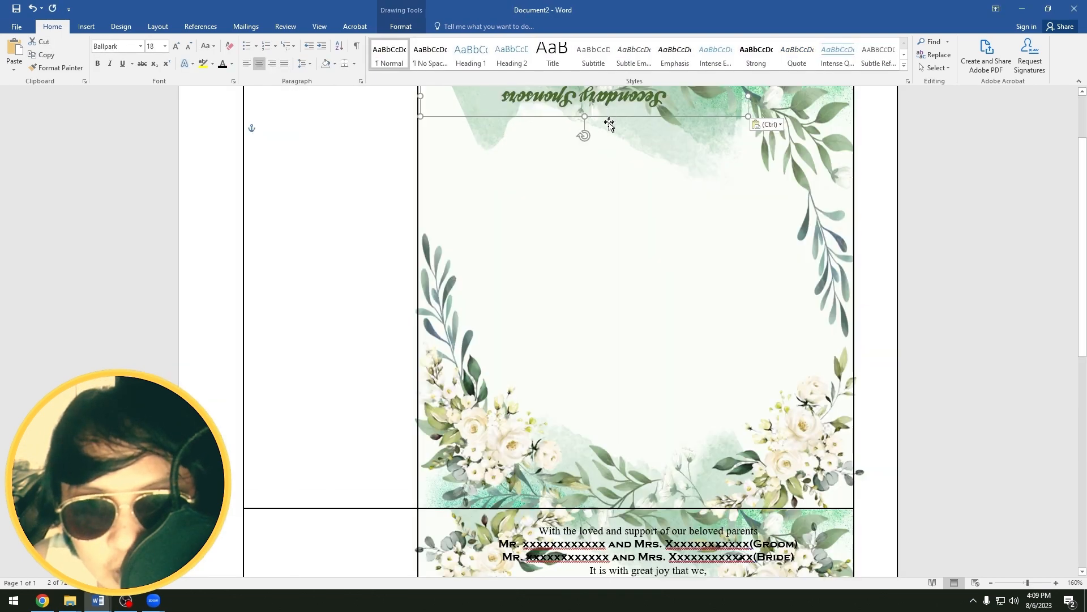
# - Move the "Secondary Sponsors" heading between the lower floral corners of the upper panel and rotate it upright
pyautogui.moveTo(607, 120); pyautogui.dragTo(650, 208)
pyautogui.moveTo(658, 289); pyautogui.dragTo(668, 424)
pyautogui.scroll(-3, 828, 391)
# - Examine the text outline colours and text effect options for the "Secondary Sponsors" heading in the upper panel
pyautogui.click(652, 276)
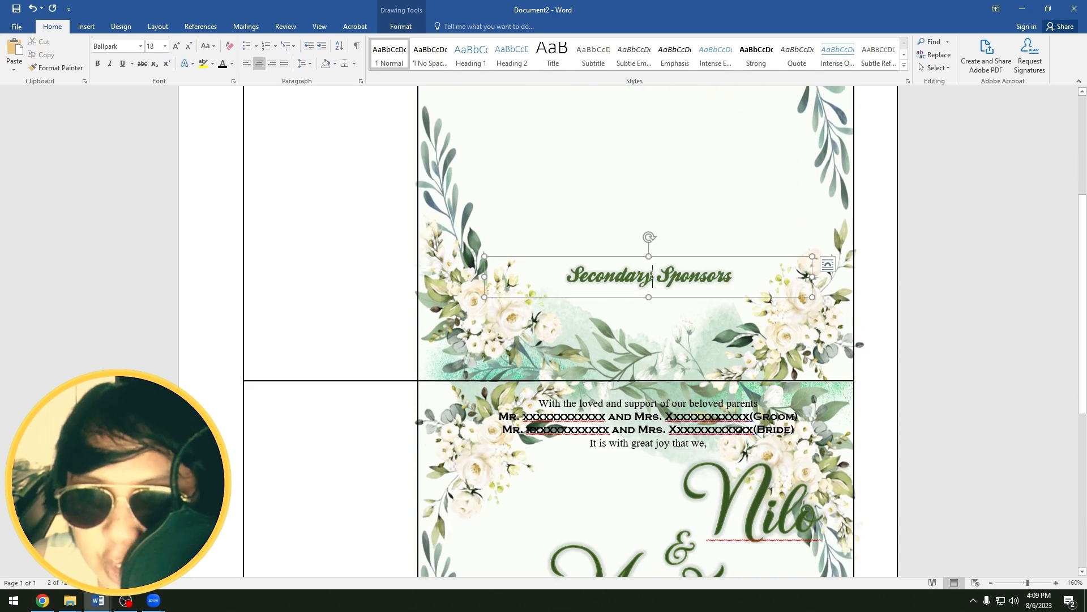
pyautogui.tripleClick(678, 274)
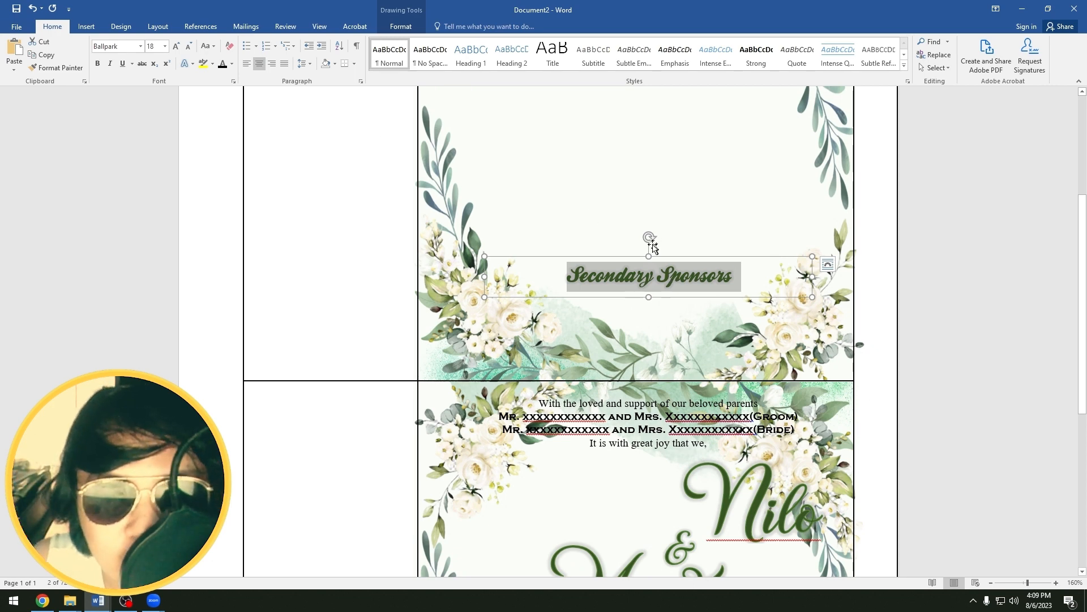
pyautogui.click(401, 27)
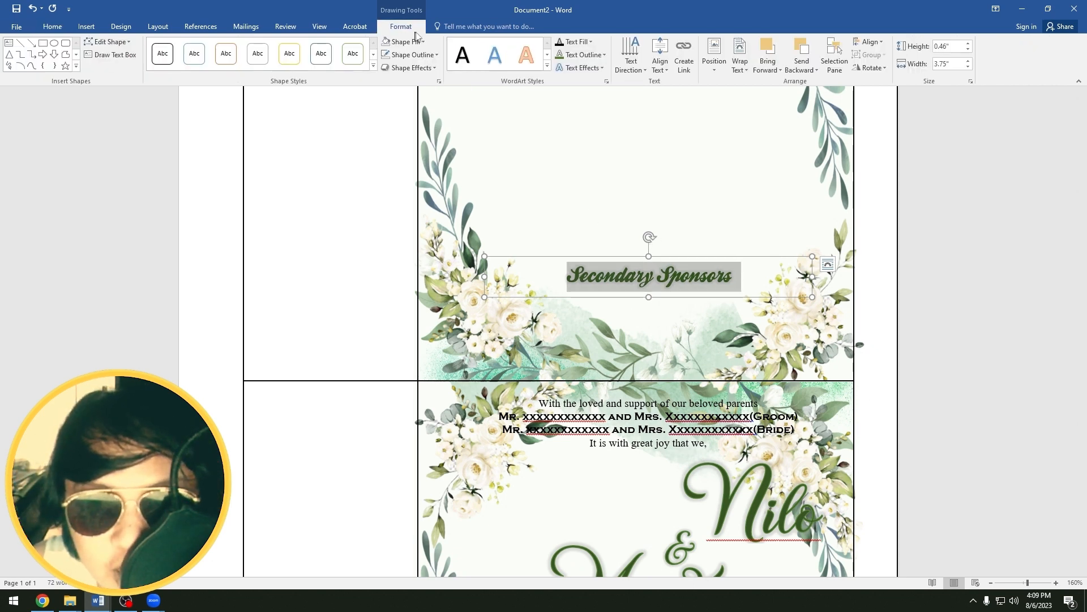
pyautogui.click(583, 54)
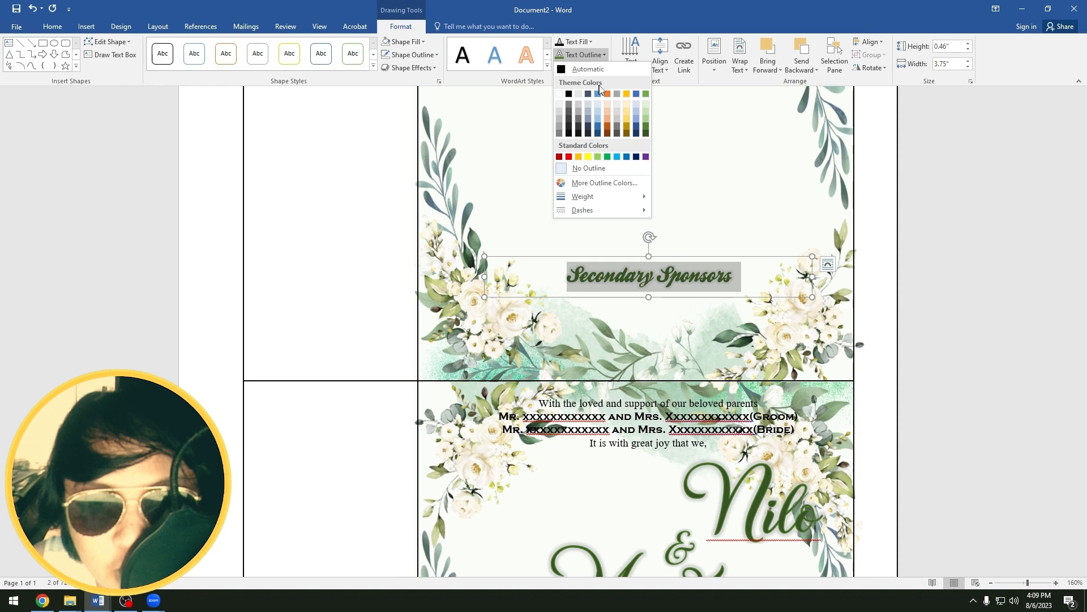
pyautogui.click(648, 128)
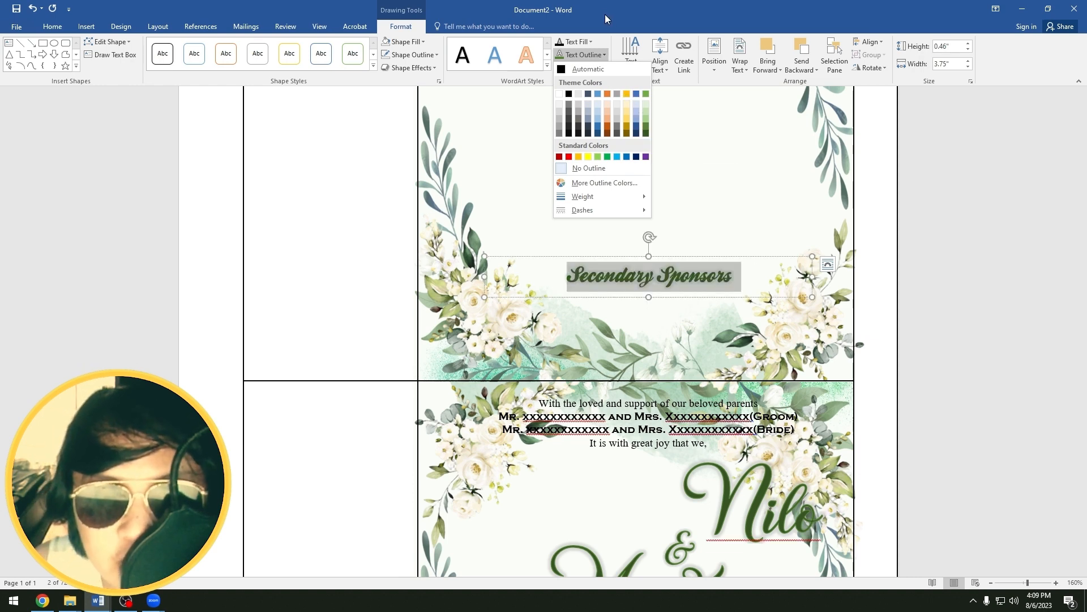
pyautogui.click(583, 67)
pyautogui.moveTo(598, 92)
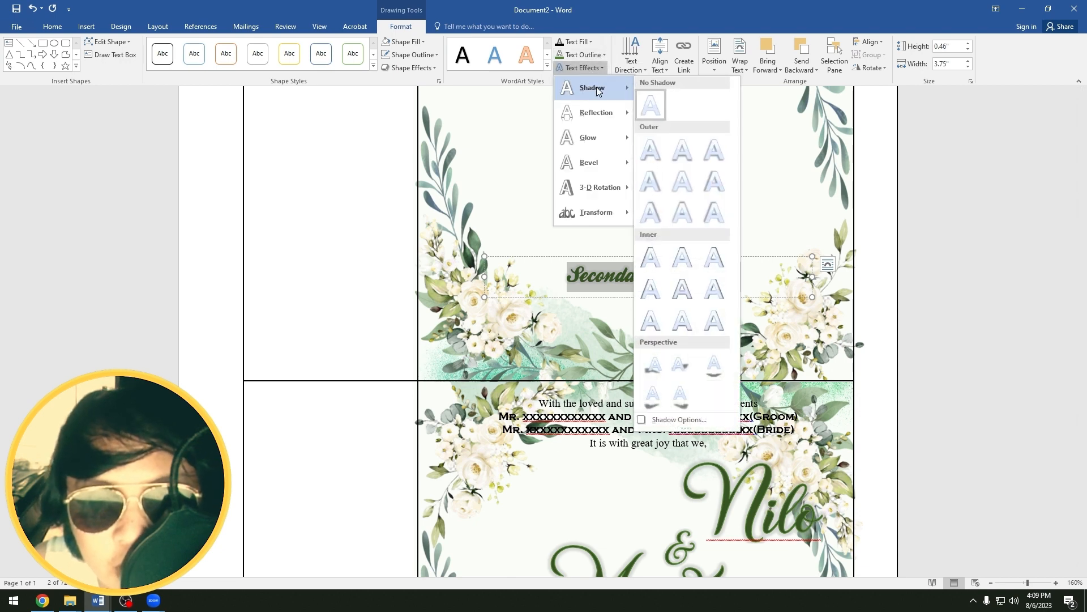
pyautogui.click(598, 55)
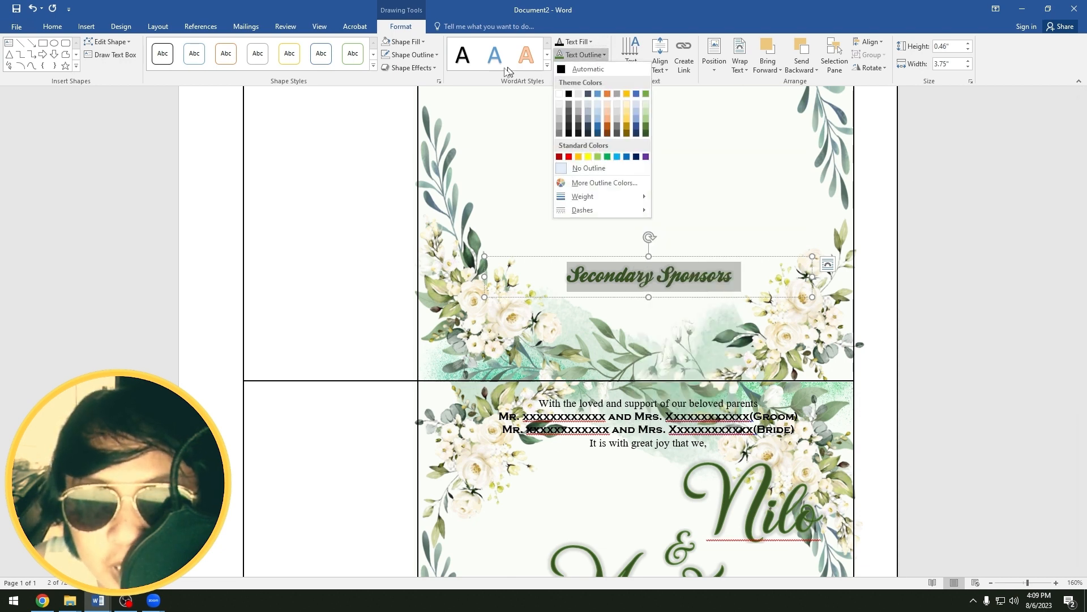
pyautogui.click(620, 18)
pyautogui.click(584, 68)
pyautogui.moveTo(589, 137)
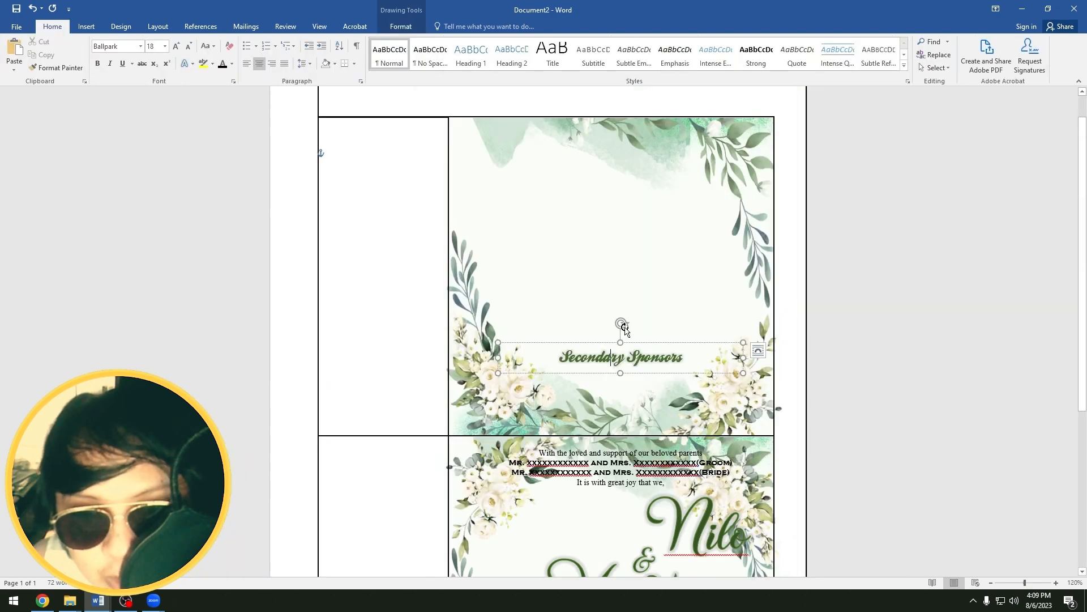
# - Rotate the "Secondary Sponsors" heading upside down at its place between the floral corners
pyautogui.moveTo(625, 326); pyautogui.dragTo(615, 422)
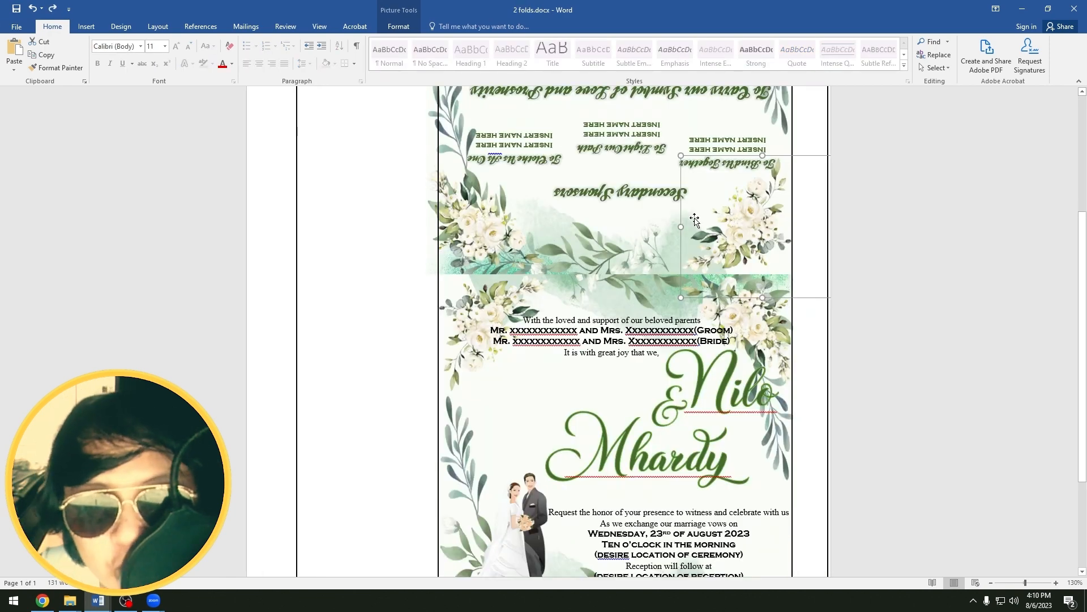
# - In 2 folds.docx, examine the font formatting of the parents' wording and its two placeholder name lines
pyautogui.scroll(-3, 695, 220)
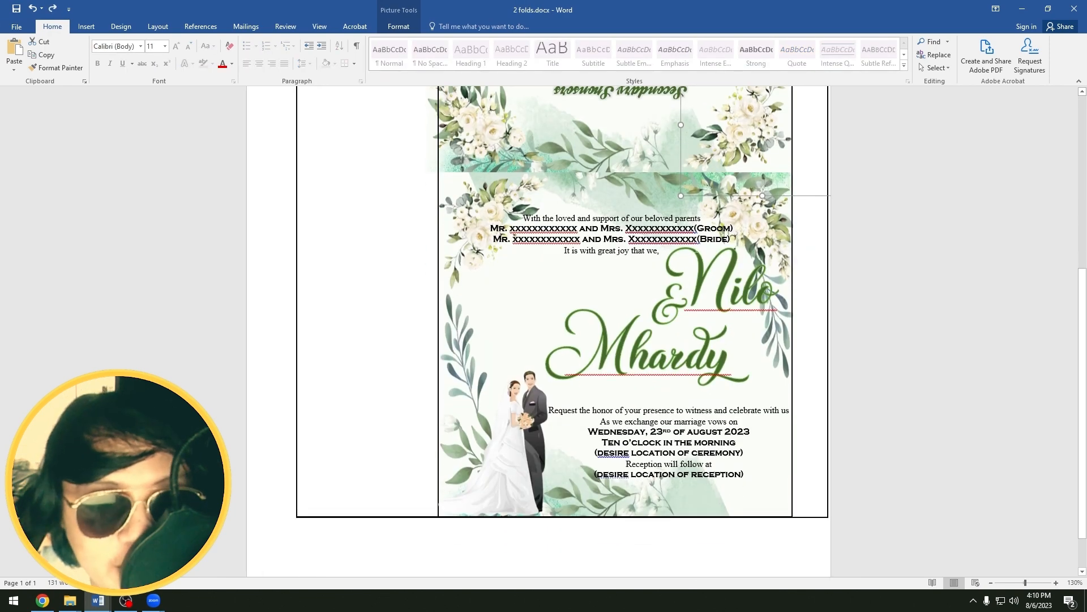
pyautogui.click(632, 252)
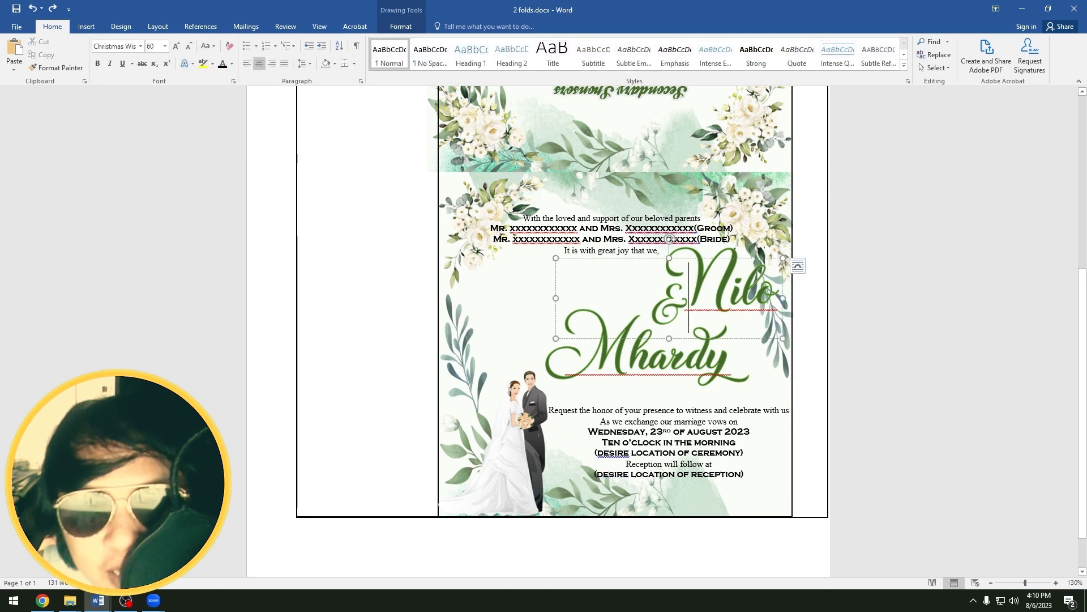
pyautogui.keyDown('ctrl'); pyautogui.scroll(6, 618, 229); pyautogui.keyUp('ctrl')
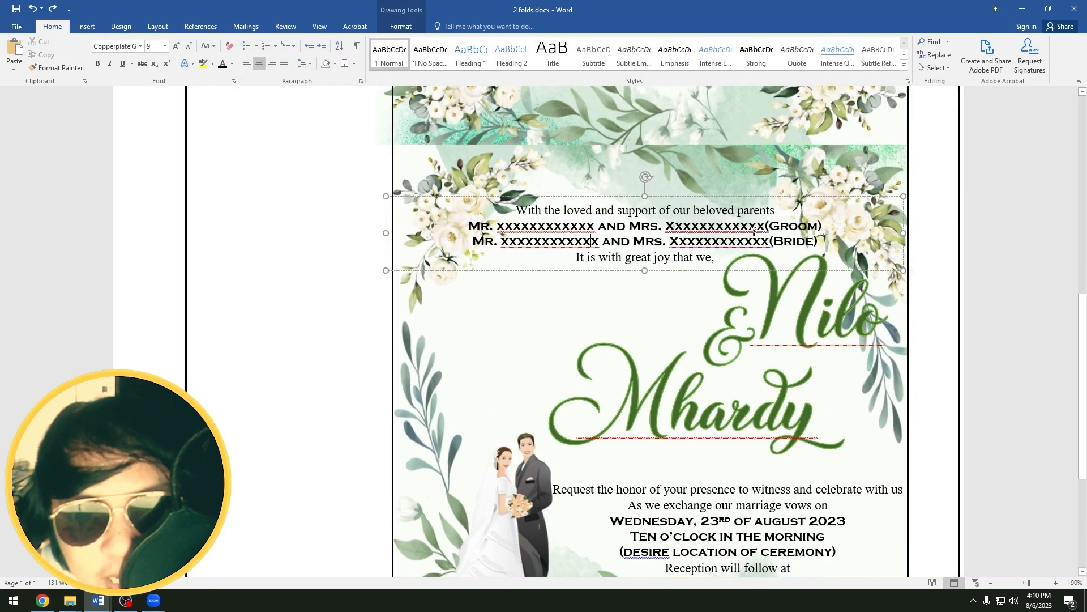
pyautogui.moveTo(516, 208); pyautogui.dragTo(714, 257)
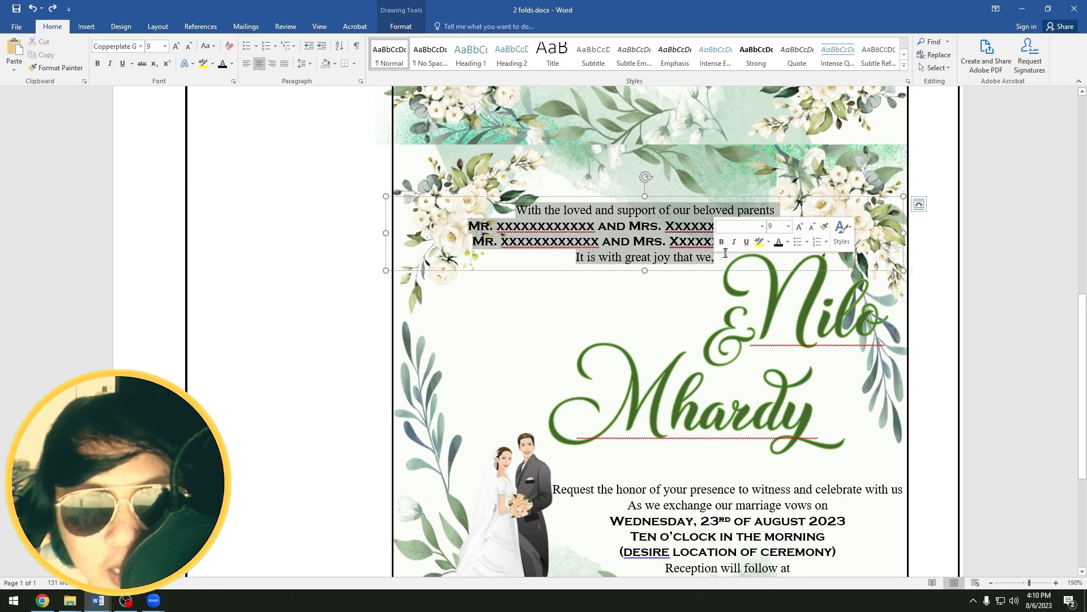
pyautogui.tripleClick(697, 238)
pyautogui.moveTo(497, 226); pyautogui.dragTo(817, 241)
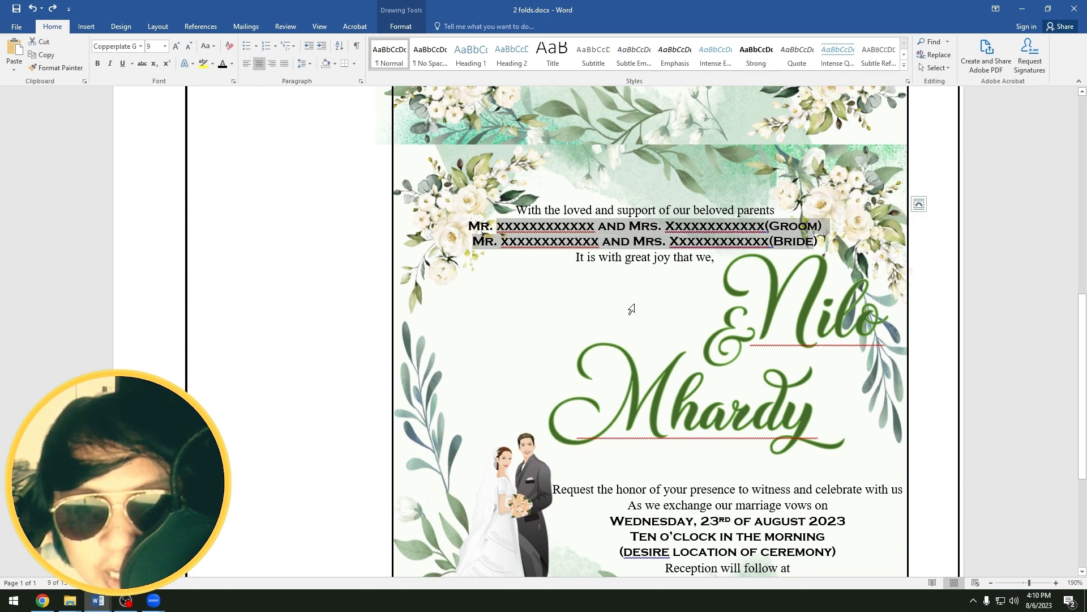
pyautogui.click(632, 309)
# - Examine the shadow text effects available for the "Secondary Sponsors" heading in 2 folds.docx
pyautogui.scroll(-2, 631, 308)
pyautogui.scroll(8, 631, 309)
pyautogui.click(669, 430)
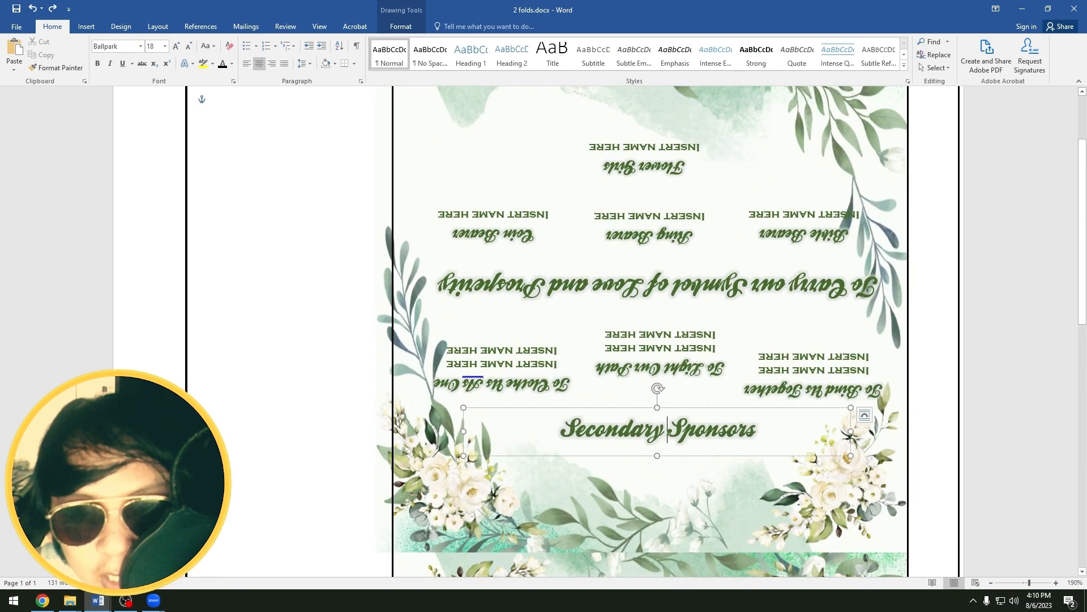
pyautogui.scroll(-1, 682, 340)
pyautogui.scroll(2, 682, 340)
pyautogui.scroll(-2, 682, 340)
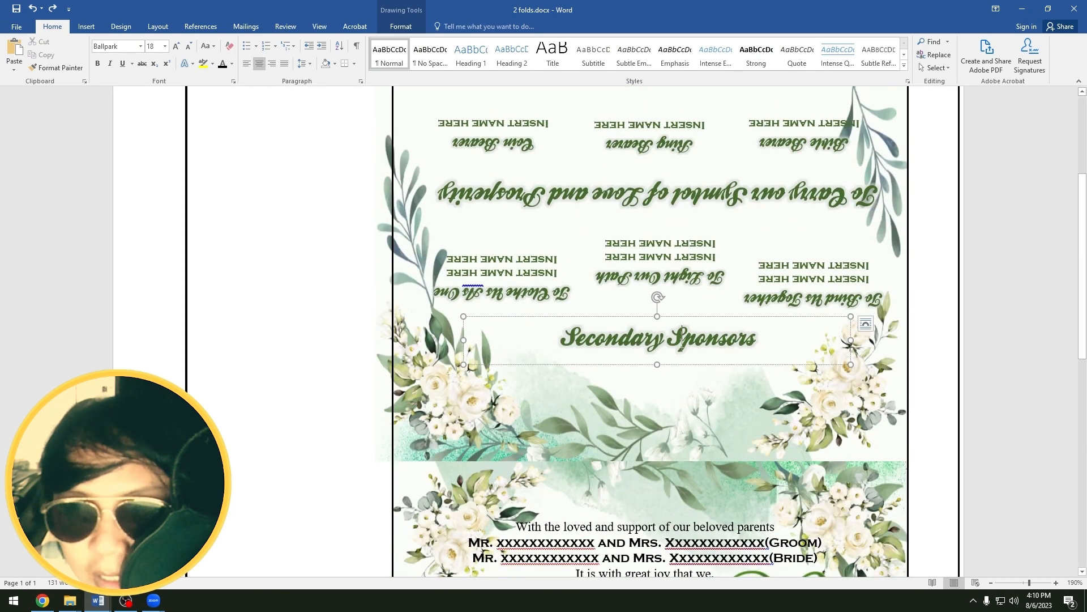
pyautogui.tripleClick(682, 340)
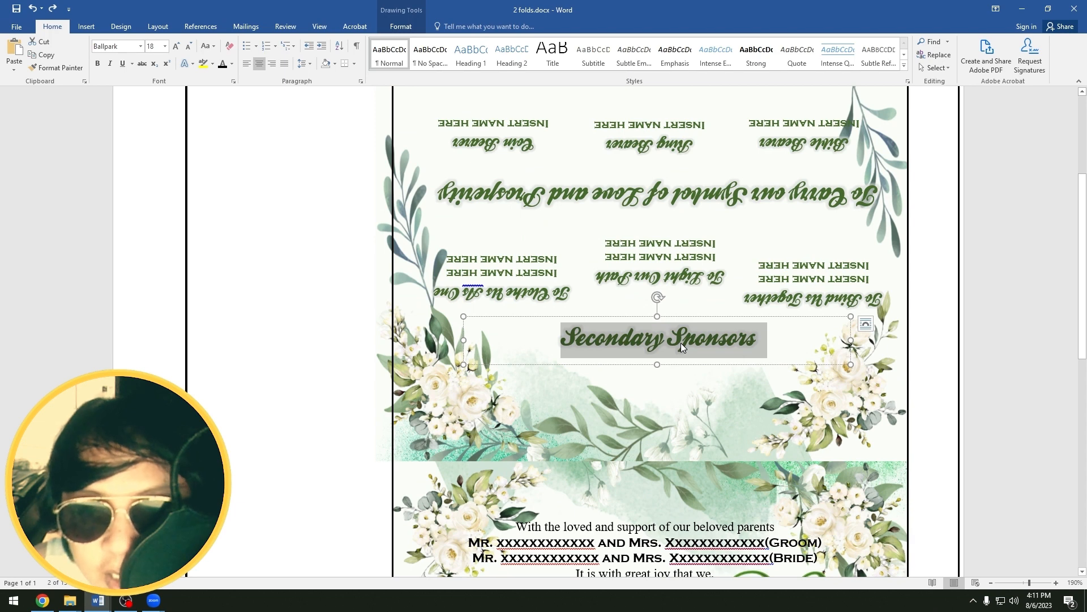
pyautogui.click(681, 342)
pyautogui.moveTo(758, 341); pyautogui.dragTo(560, 341)
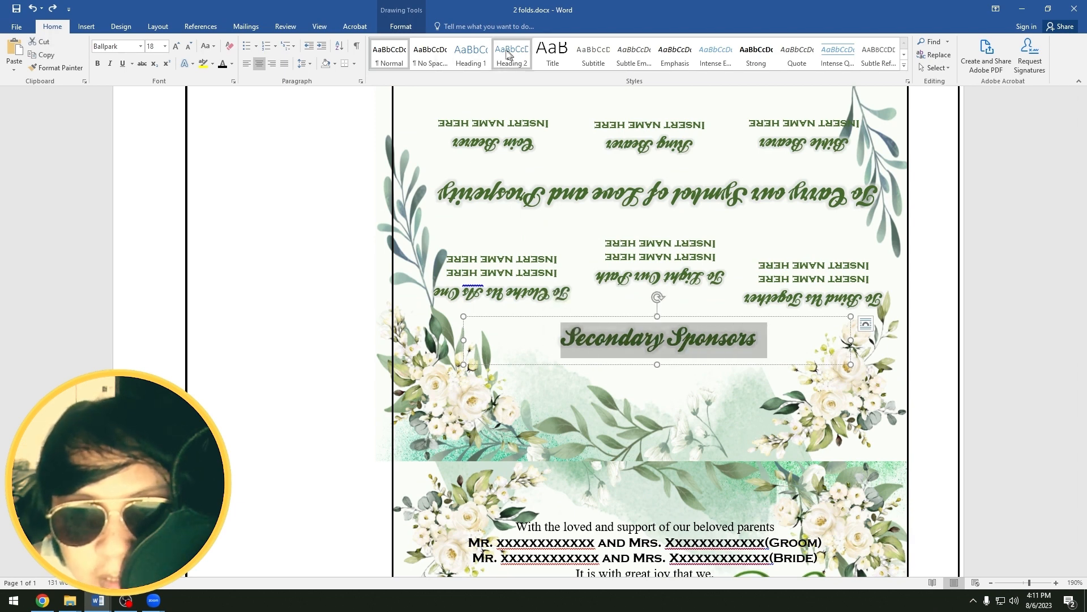
pyautogui.click(401, 26)
pyautogui.click(580, 67)
pyautogui.moveTo(602, 96)
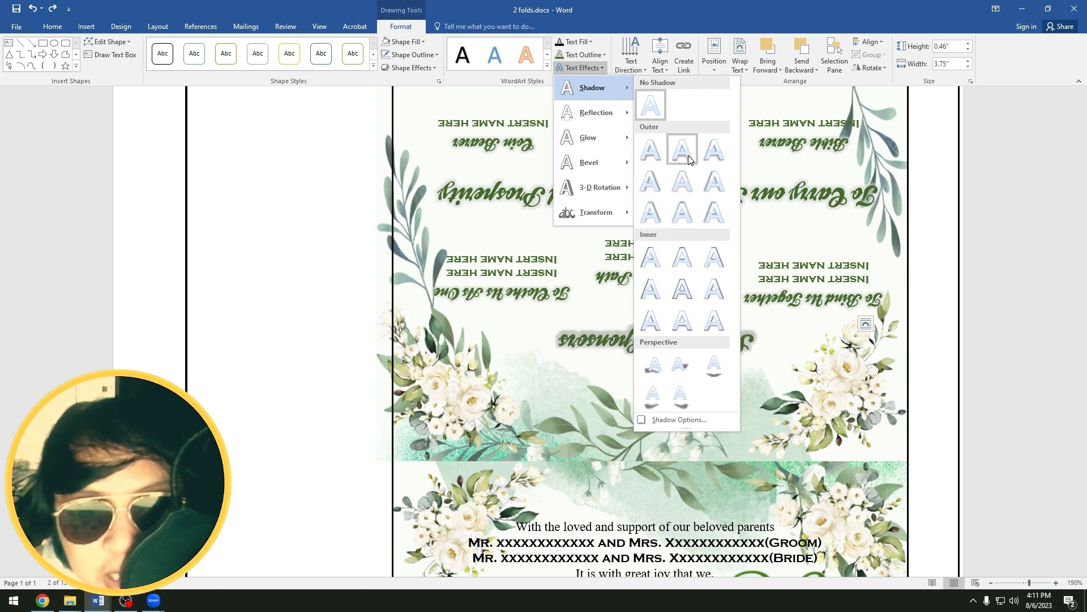
pyautogui.click(923, 310)
# - Check the font and size used for the "Secondary Sponsors" heading in the reference invitation
pyautogui.click(510, 282)
pyautogui.click(646, 338)
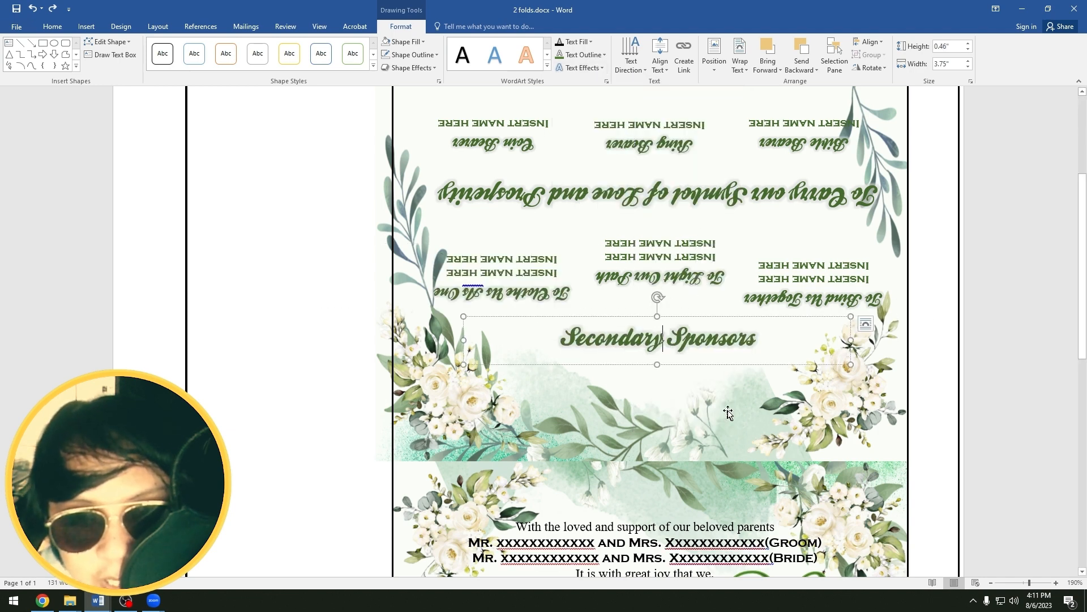
pyautogui.click(968, 357)
pyautogui.click(666, 336)
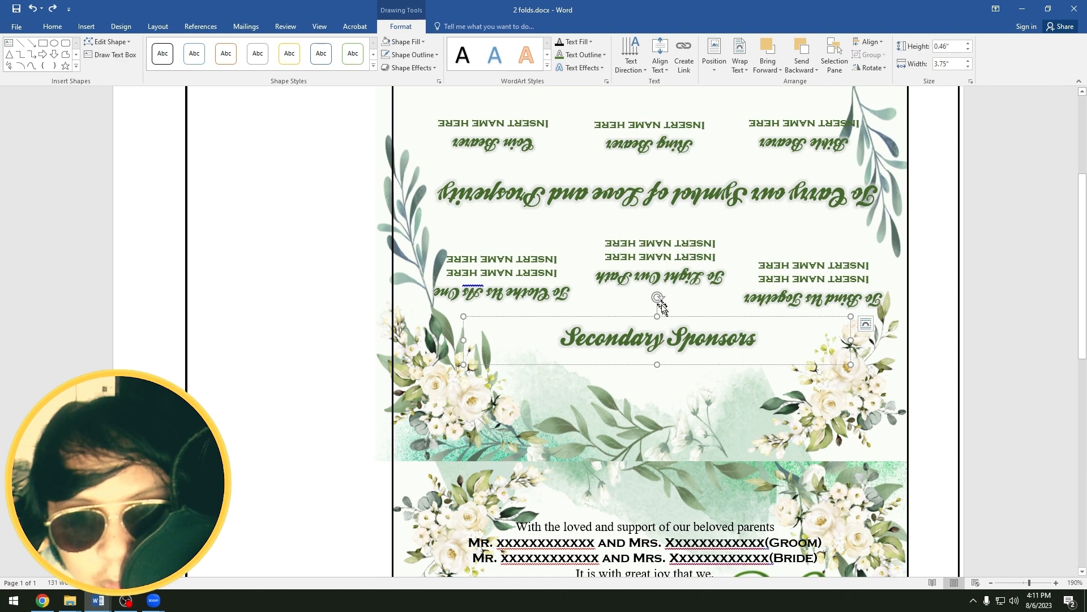
pyautogui.hotkey('ctrl', 'a')
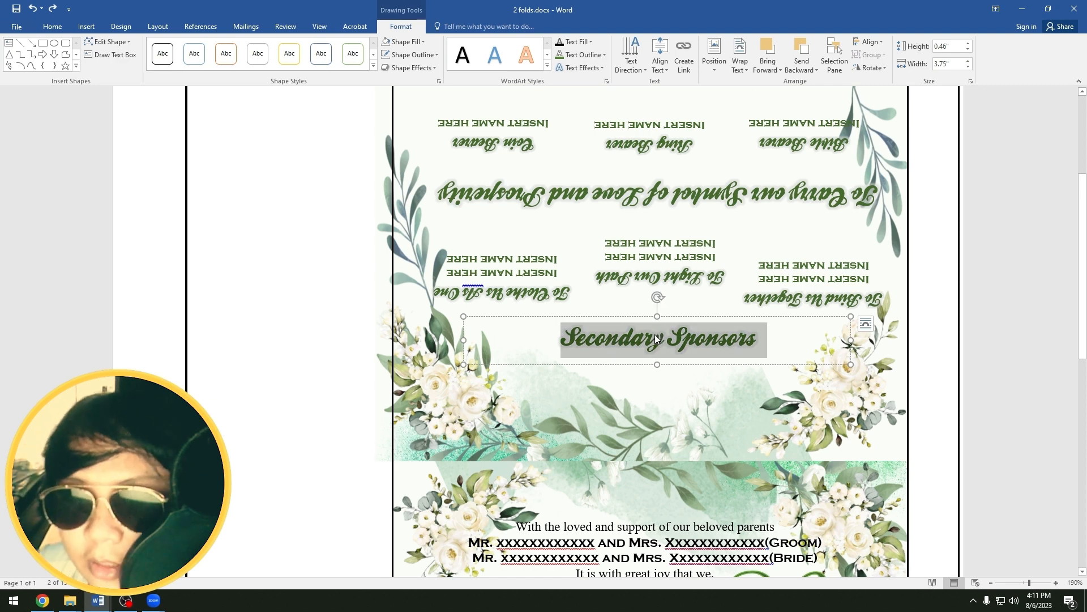
pyautogui.click(52, 26)
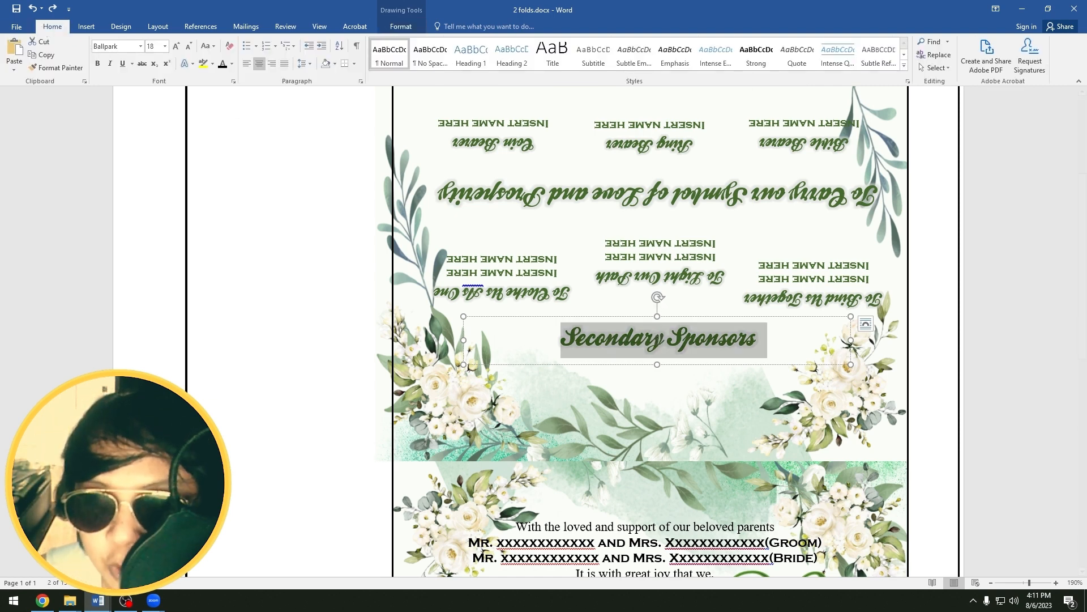
# - Check the fonts and sizes of the "To Clothe Us As One" title and its two name placeholder lines
pyautogui.click(553, 308)
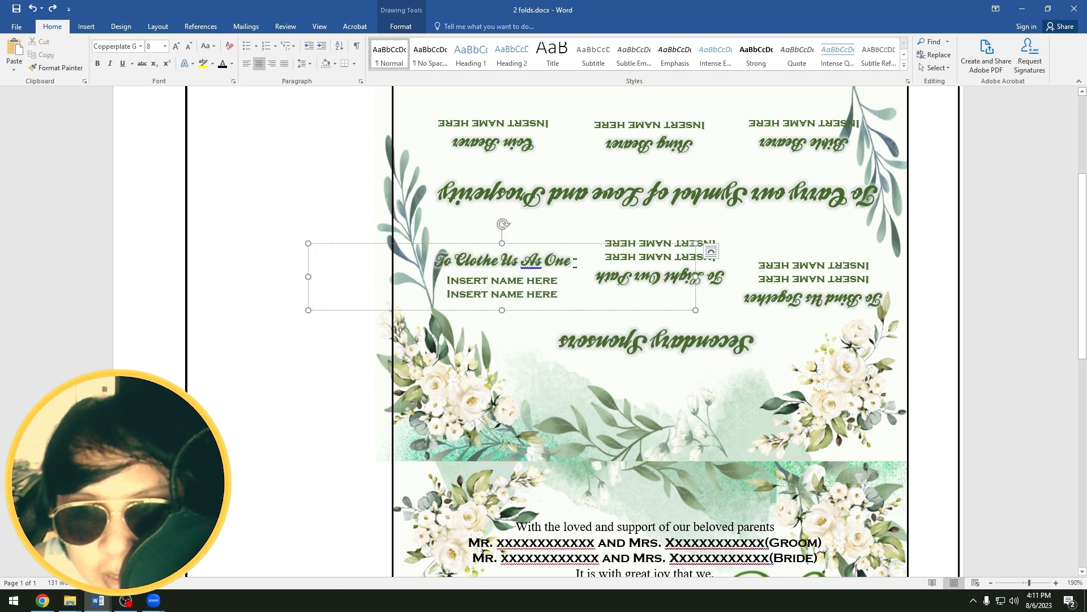
pyautogui.tripleClick(567, 267)
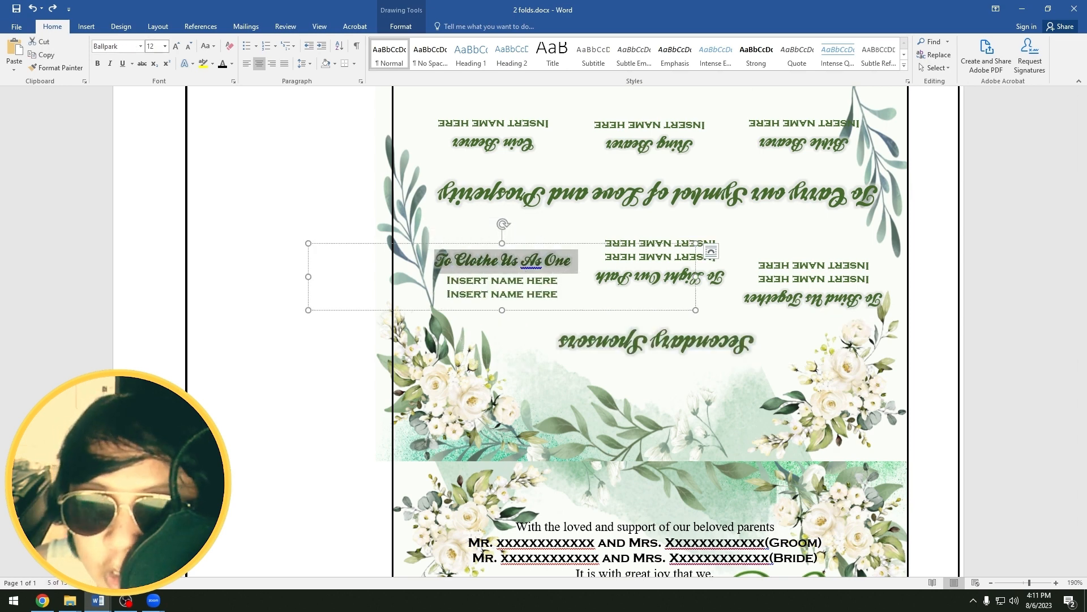
pyautogui.moveTo(565, 296); pyautogui.dragTo(447, 277)
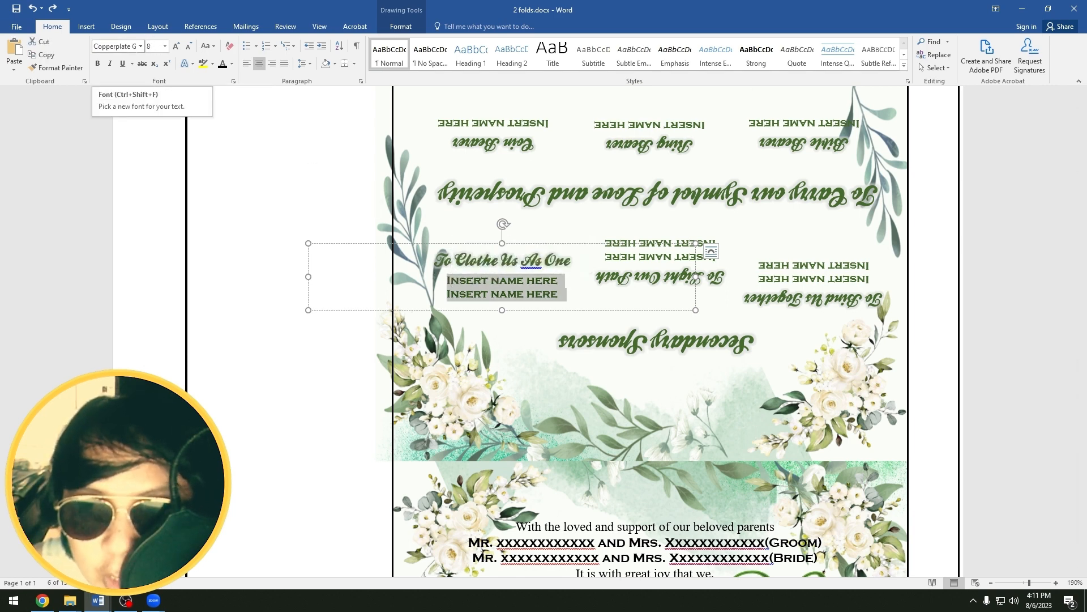
pyautogui.press('Escape')
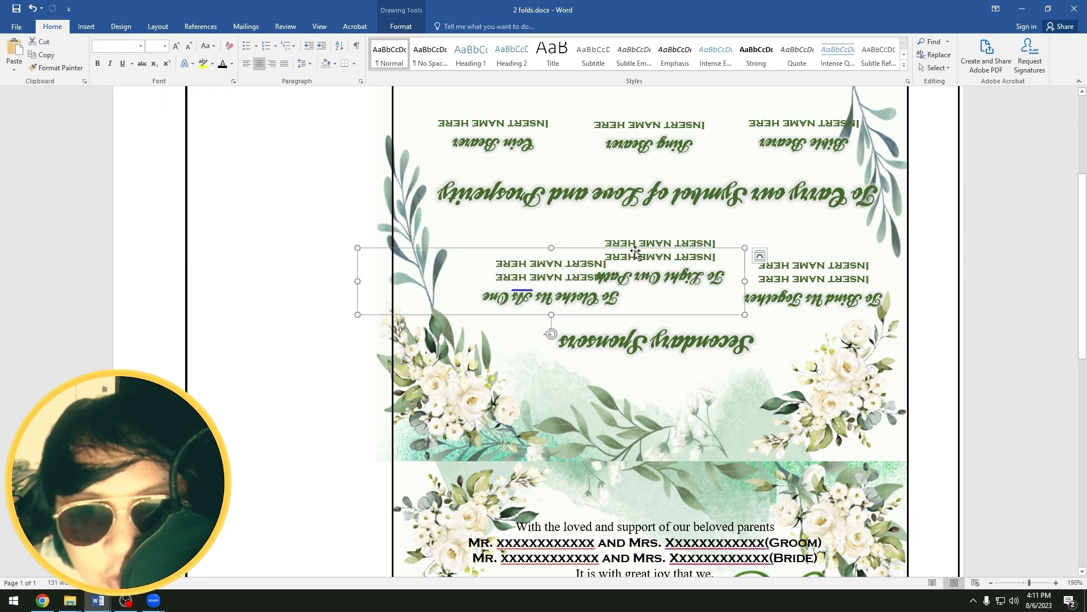
# - Try pasting four copies of the "To Clothe Us As One" text block and undo them
pyautogui.click(532, 309)
pyautogui.click(531, 311)
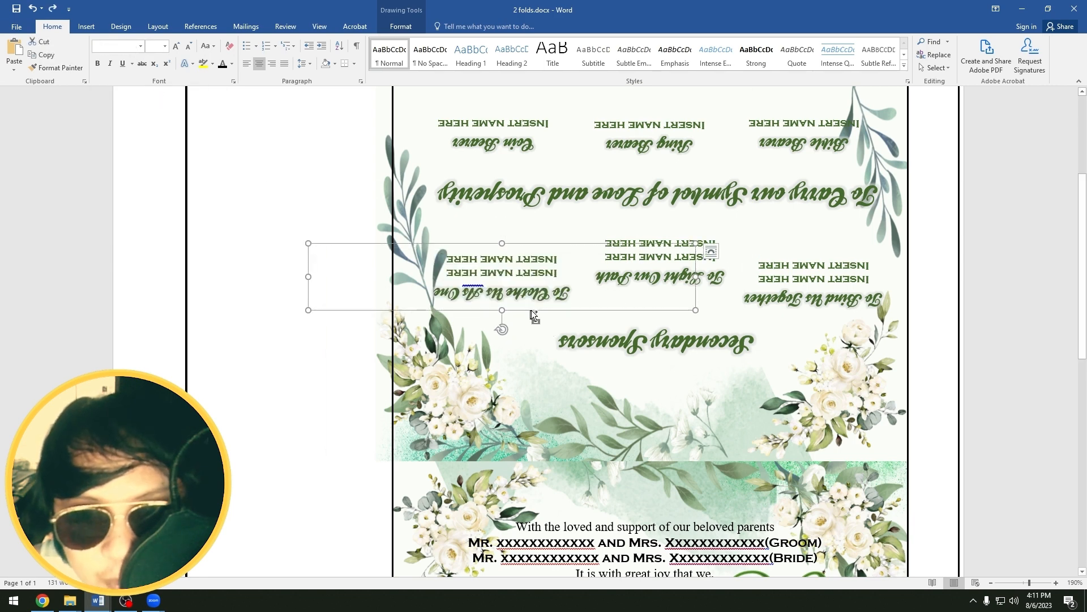
pyautogui.hotkey('ctrl', 'c')
pyautogui.hotkey('ctrl', 'v')
pyautogui.hotkey('ctrl', 'v')
pyautogui.hotkey('ctrl', 'v')
pyautogui.hotkey('ctrl', 'v')
pyautogui.hotkey('ctrl', 'z')
pyautogui.hotkey('ctrl', 'z')
pyautogui.hotkey('ctrl', 'z')
pyautogui.hotkey('ctrl', 'z')
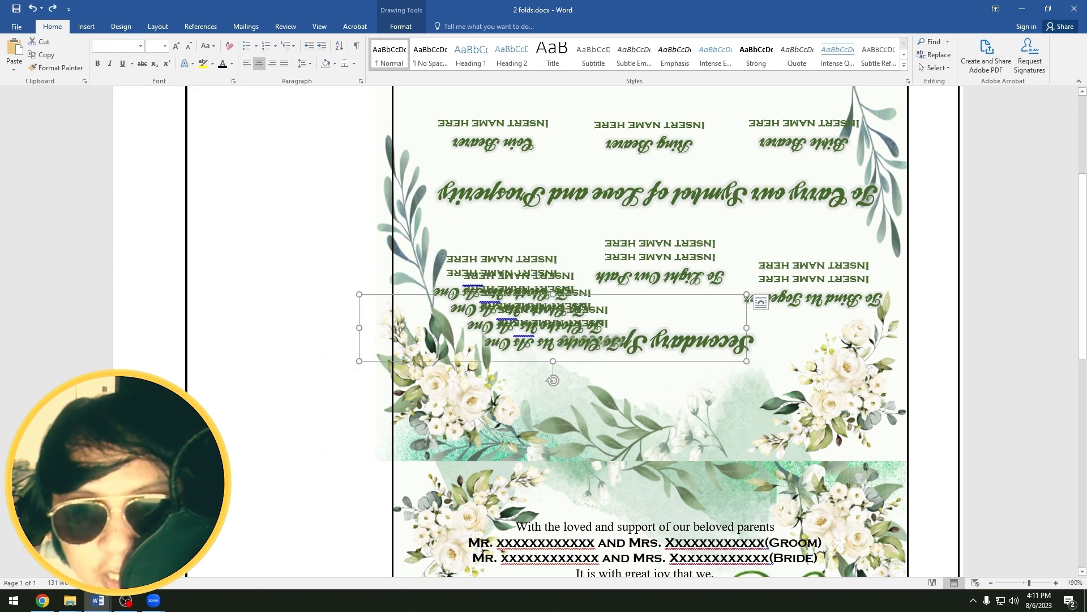
# - Examine the wording and fonts of the "To Light Our Path" and "To Bind Us Together" sponsor blocks
pyautogui.click(646, 287)
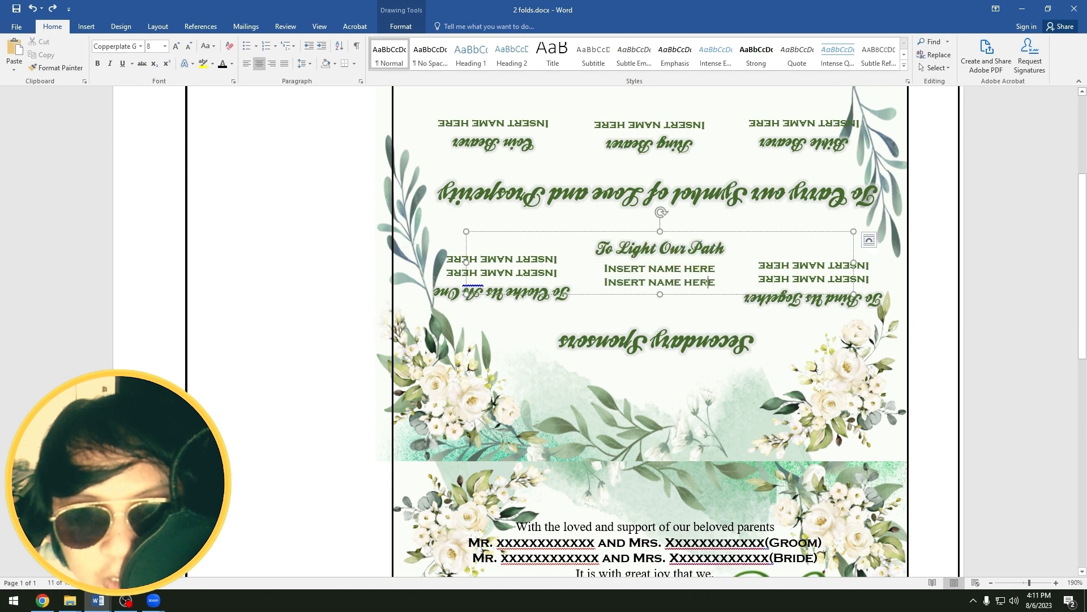
pyautogui.tripleClick(709, 252)
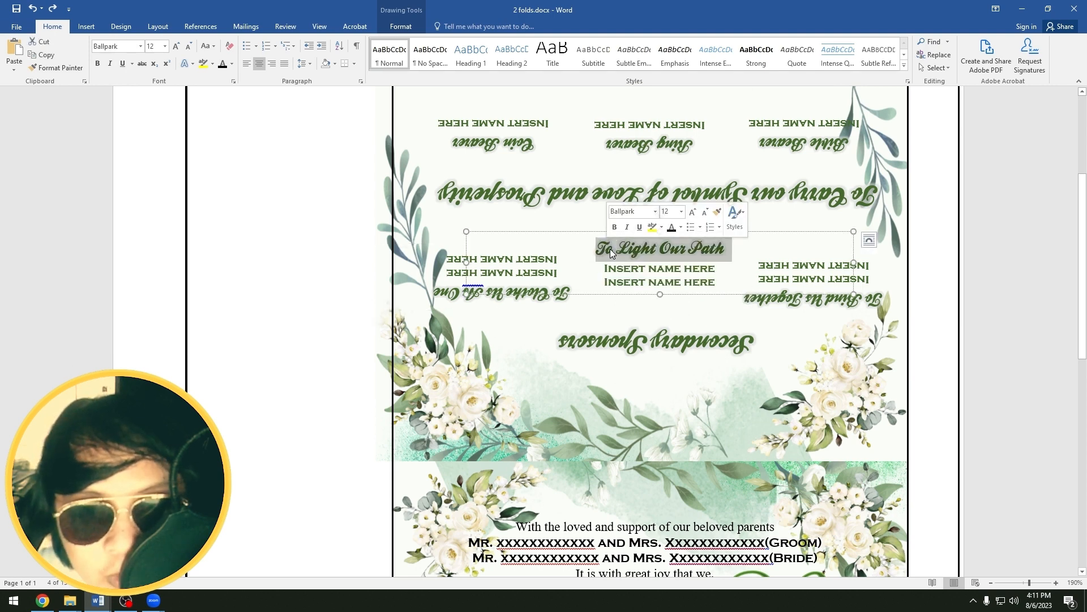
pyautogui.click(834, 265)
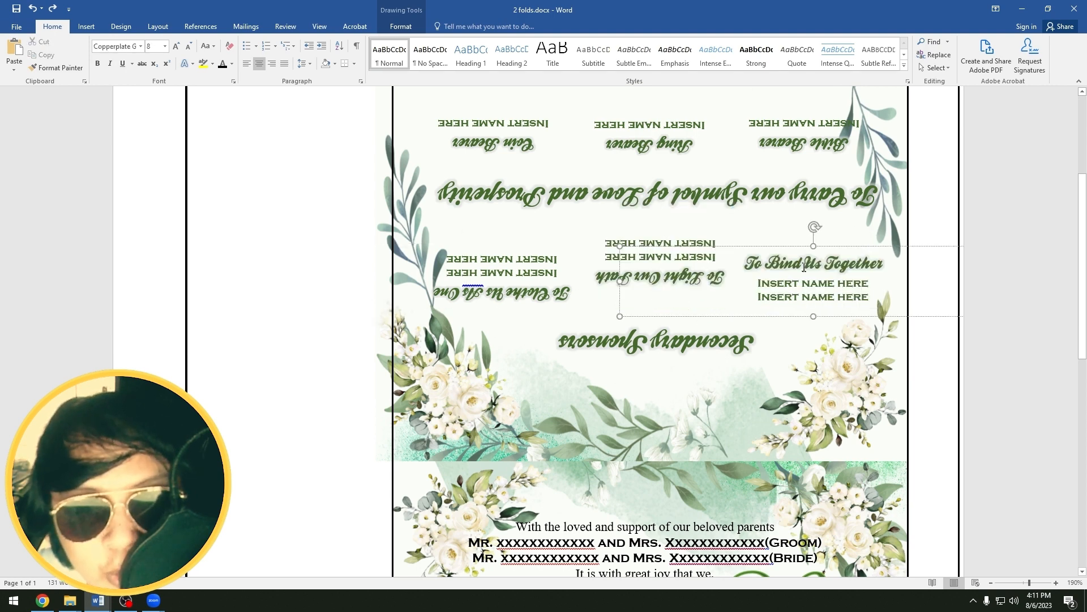
# - Compare the font and size of the "To Carry our Symbol of Love and Prosperity" heading with those of "Secondary Sponsors"
pyautogui.click(791, 190)
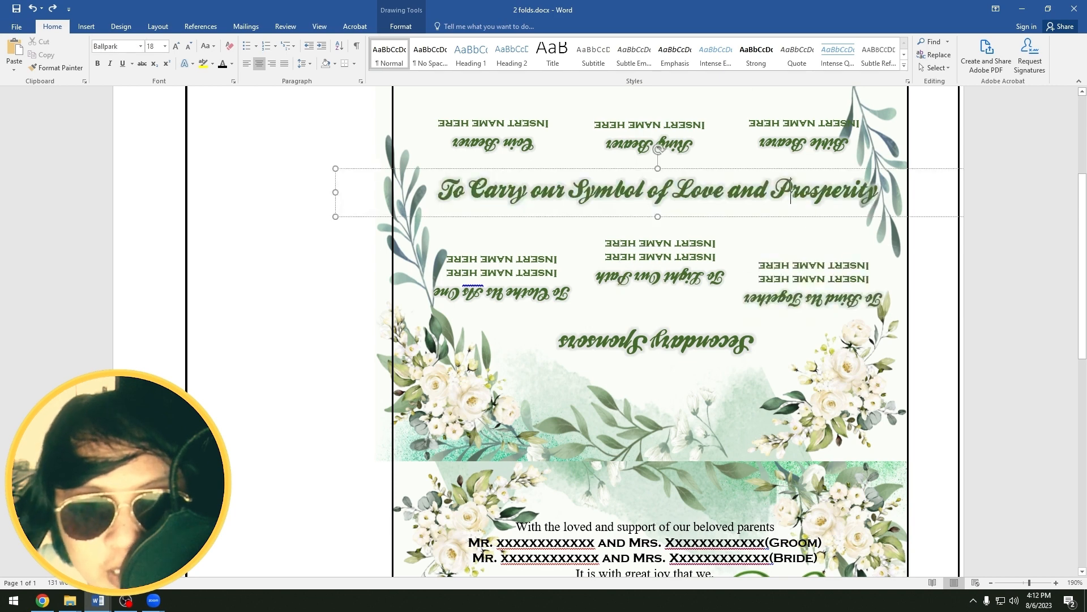
pyautogui.scroll(2, 767, 193)
pyautogui.click(683, 382)
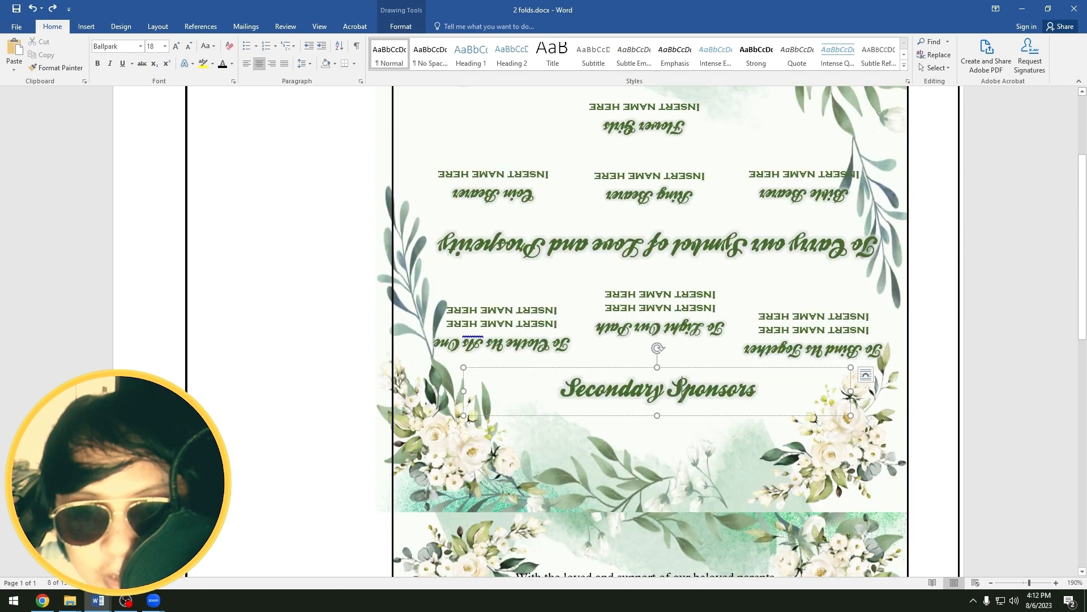
pyautogui.click(670, 415)
pyautogui.click(645, 251)
pyautogui.hotkey('ctrl', 'a')
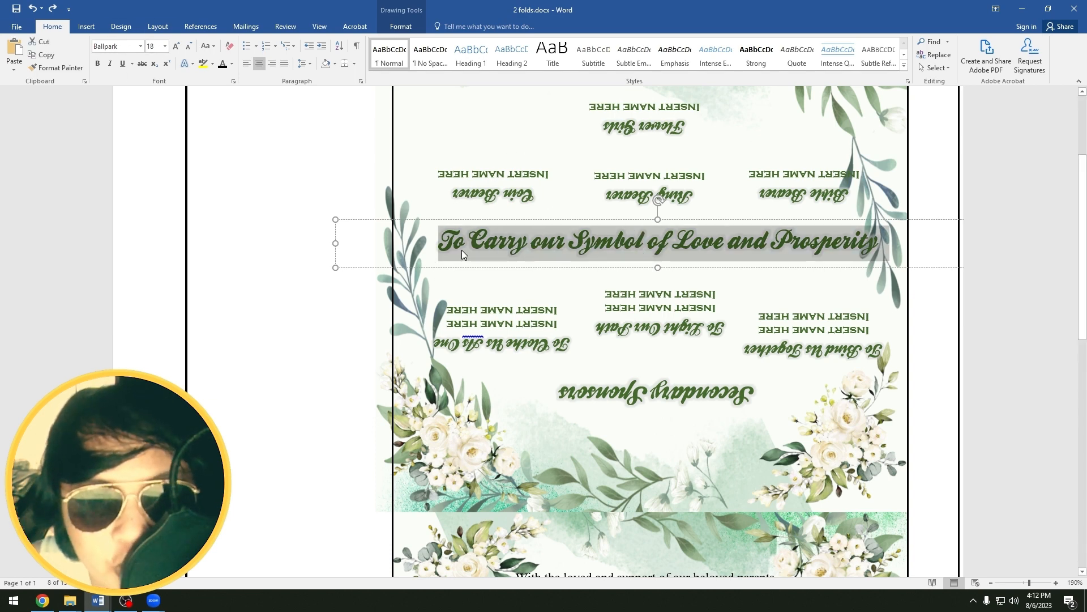
# - Compare the fonts and sizes of the "Coin Bearer", "To Clothe Us As One", "Ring Bearer" and "Flower Girls" text blocks
pyautogui.scroll(2, 587, 251)
pyautogui.scroll(2, 588, 250)
pyautogui.click(636, 416)
pyautogui.click(653, 292)
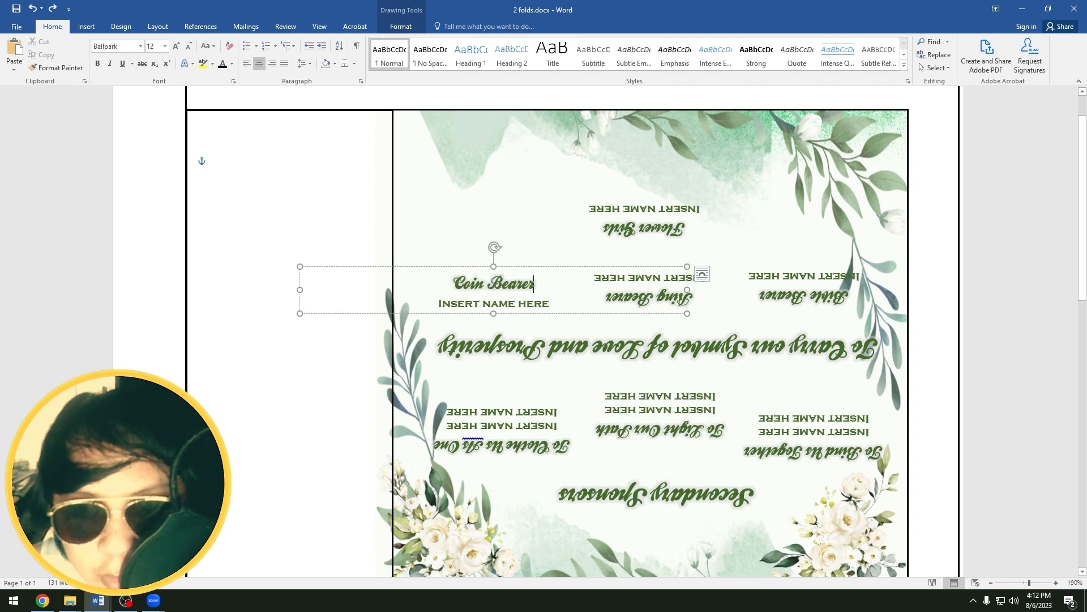
pyautogui.click(553, 437)
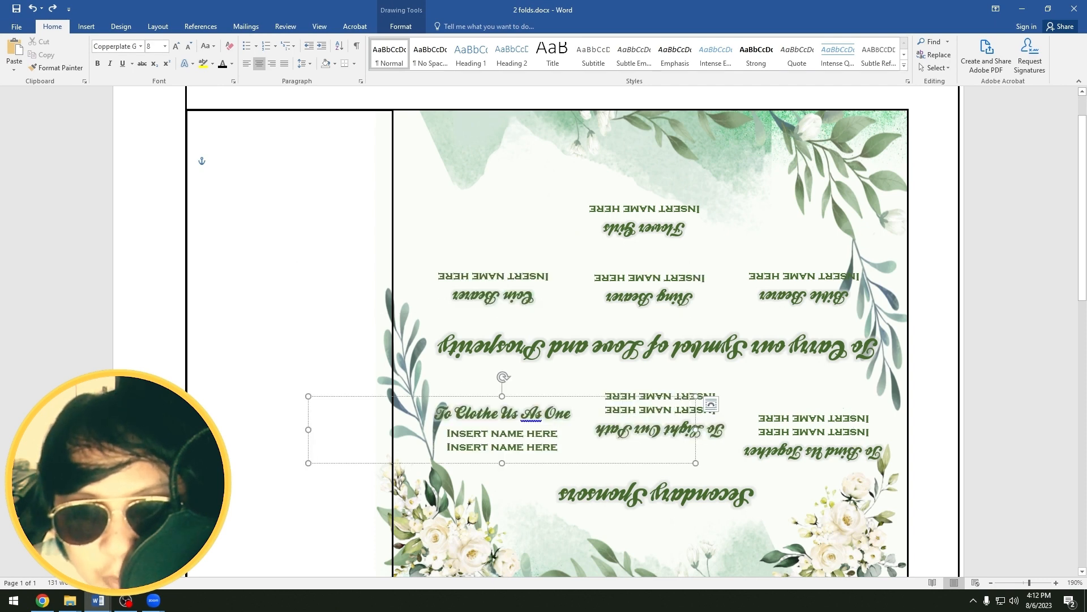
pyautogui.click(493, 294)
pyautogui.moveTo(454, 283); pyautogui.dragTo(542, 283)
pyautogui.click(542, 304)
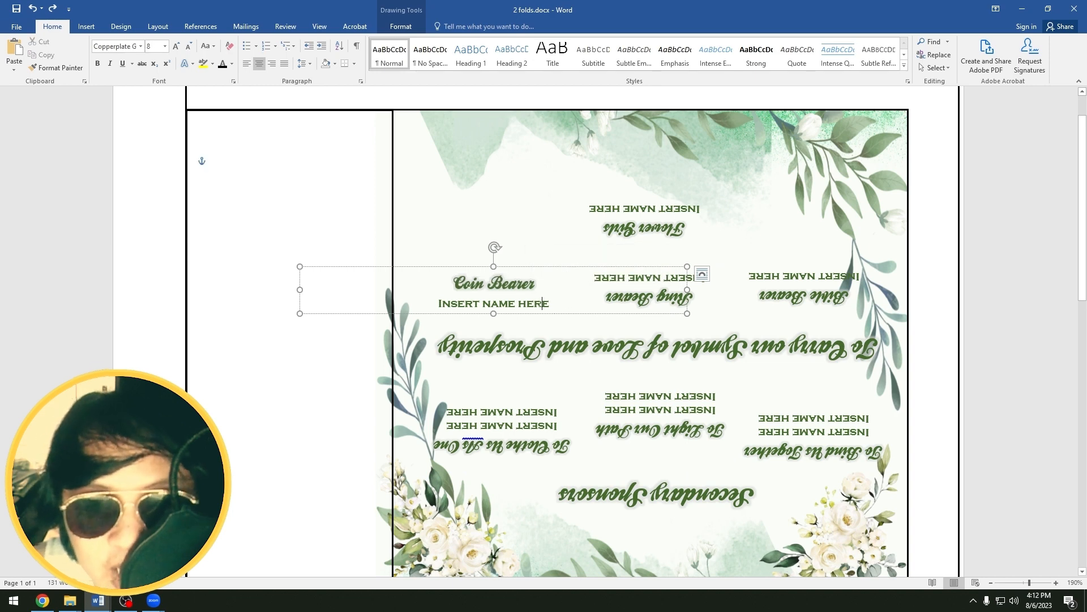
pyautogui.click(649, 294)
pyautogui.click(646, 226)
pyautogui.moveTo(605, 217); pyautogui.dragTo(692, 218)
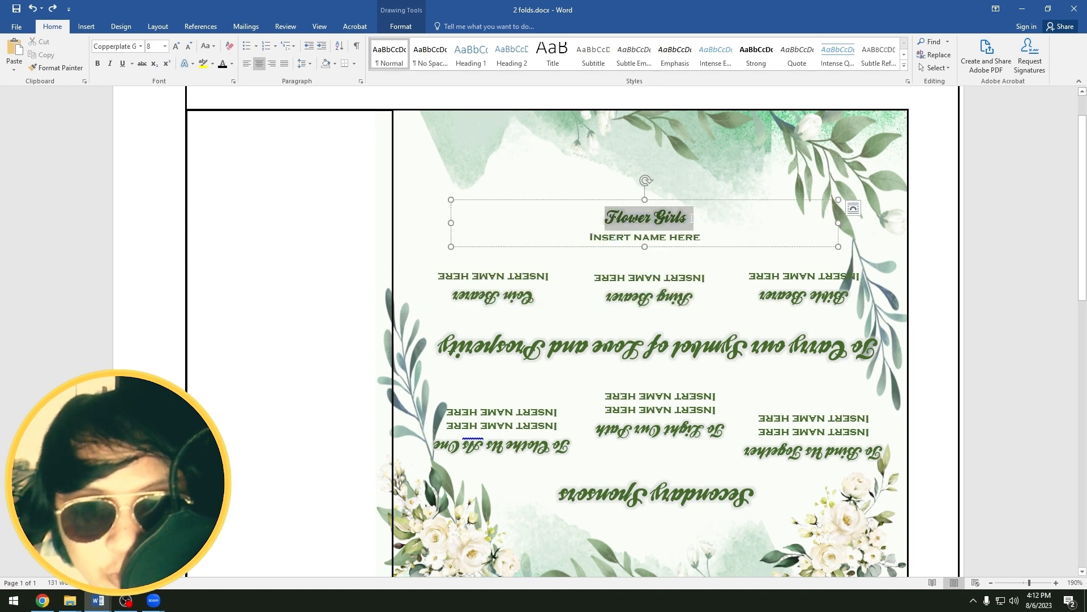
# - Try changing the "Flower Girls" title to "Flower Girl" and undo the change
pyautogui.click(684, 238)
pyautogui.click(679, 254)
pyautogui.click(684, 236)
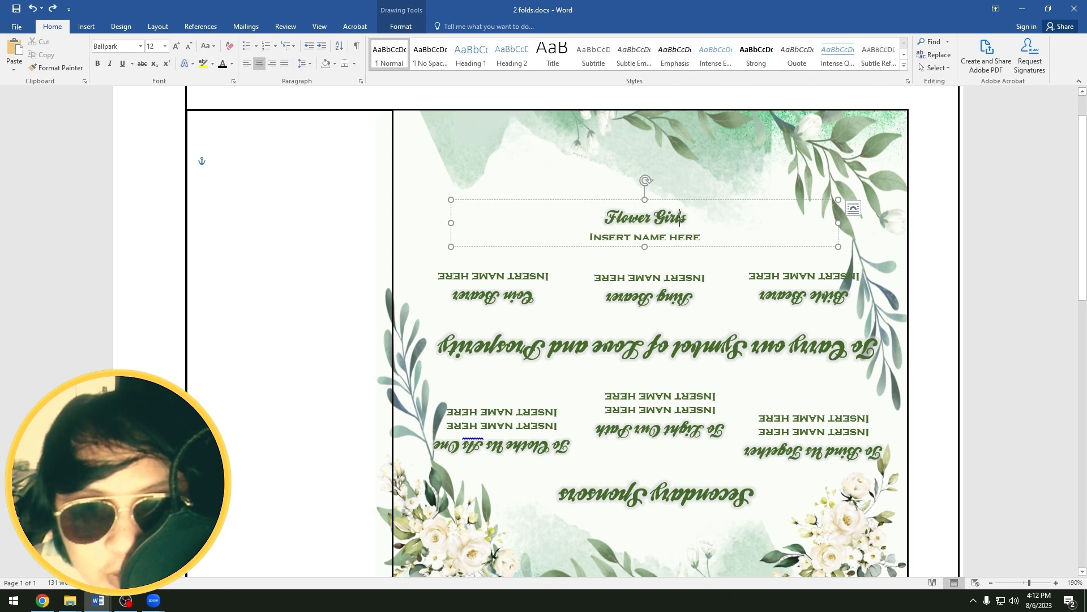
pyautogui.press('Delete')
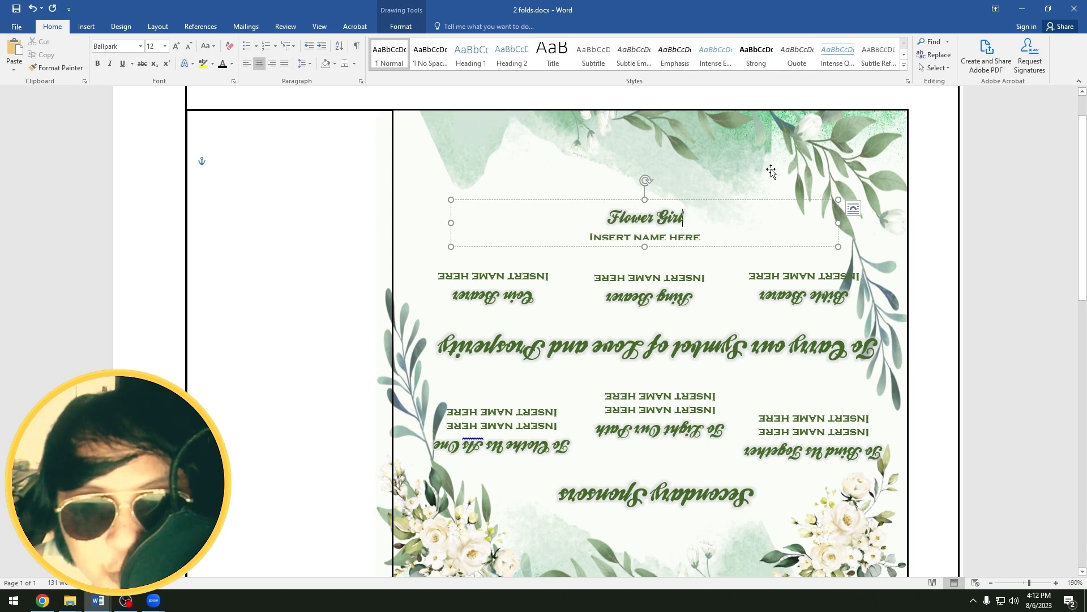
pyautogui.hotkey('ctrl', 'z')
# - Examine the "Ring Bearer", "Bible Bearer", "Flower Girls" and "Coin Bearer" text blocks
pyautogui.click(704, 302)
pyautogui.click(857, 287)
pyautogui.click(828, 298)
pyautogui.click(644, 223)
pyautogui.click(491, 286)
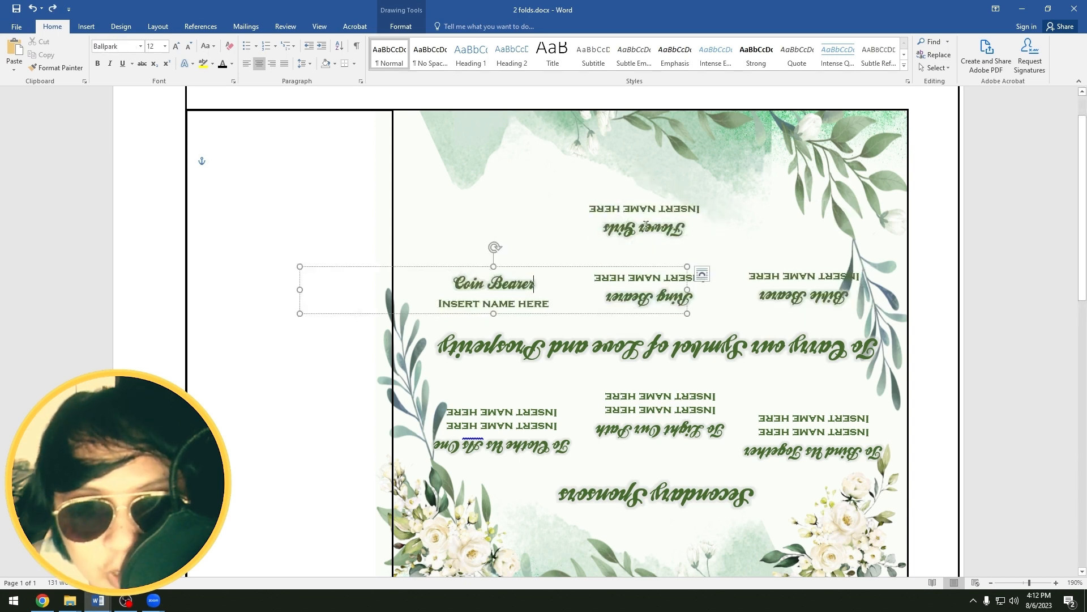
# - Try rotating the "Coin Bearer" text block with its name placeholder line
pyautogui.moveTo(496, 250)
pyautogui.mouseDown()
pyautogui.moveTo(418, 192)
pyautogui.moveTo(461, 243)
pyautogui.moveTo(495, 247)
pyautogui.mouseUp()
pyautogui.click(488, 282)
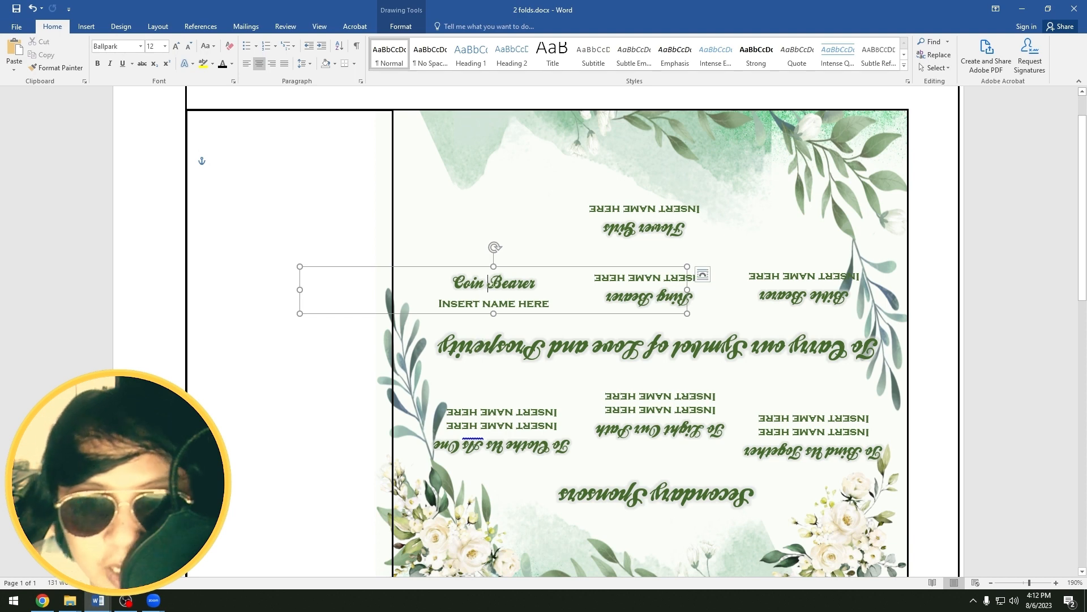
pyautogui.moveTo(495, 248); pyautogui.dragTo(497, 323)
pyautogui.click(506, 318)
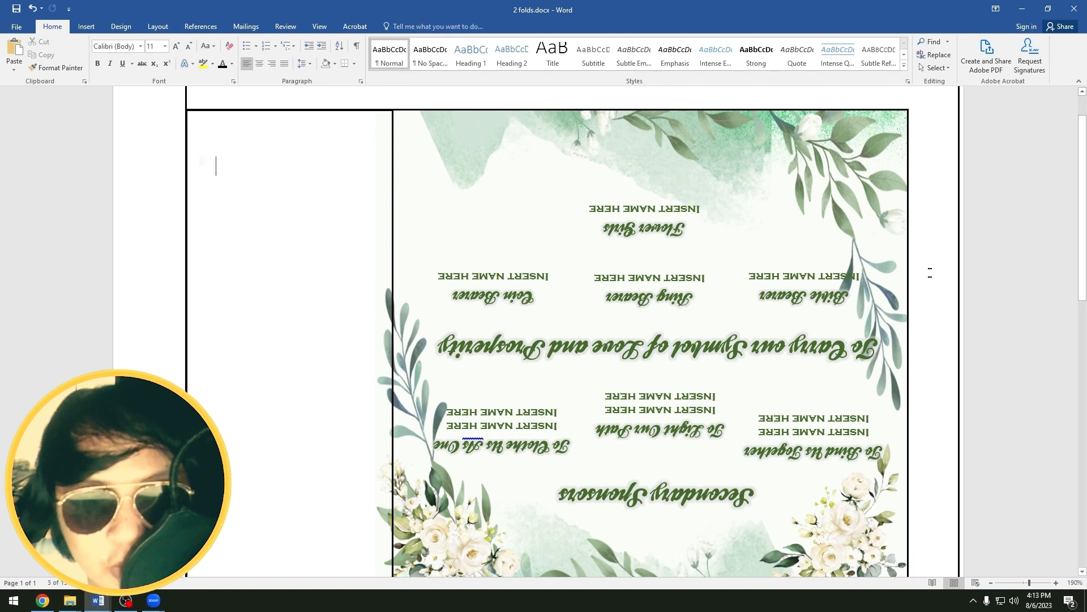
# - Review the whole folded invitation layout, including the outer frame and the lower panel's wording
pyautogui.scroll(-3, 506, 318)
pyautogui.scroll(-2, 506, 319)
pyautogui.scroll(-3, 842, 275)
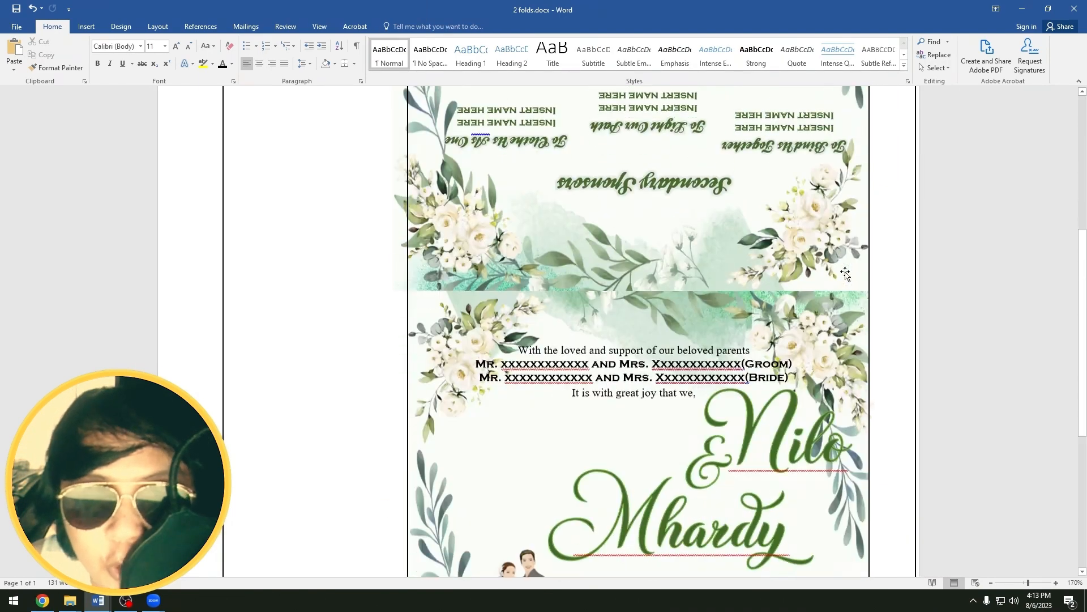
pyautogui.keyDown('ctrl'); pyautogui.scroll(-8, 842, 275); pyautogui.keyUp('ctrl')
pyautogui.keyDown('ctrl'); pyautogui.scroll(-2, 701, 251); pyautogui.keyUp('ctrl')
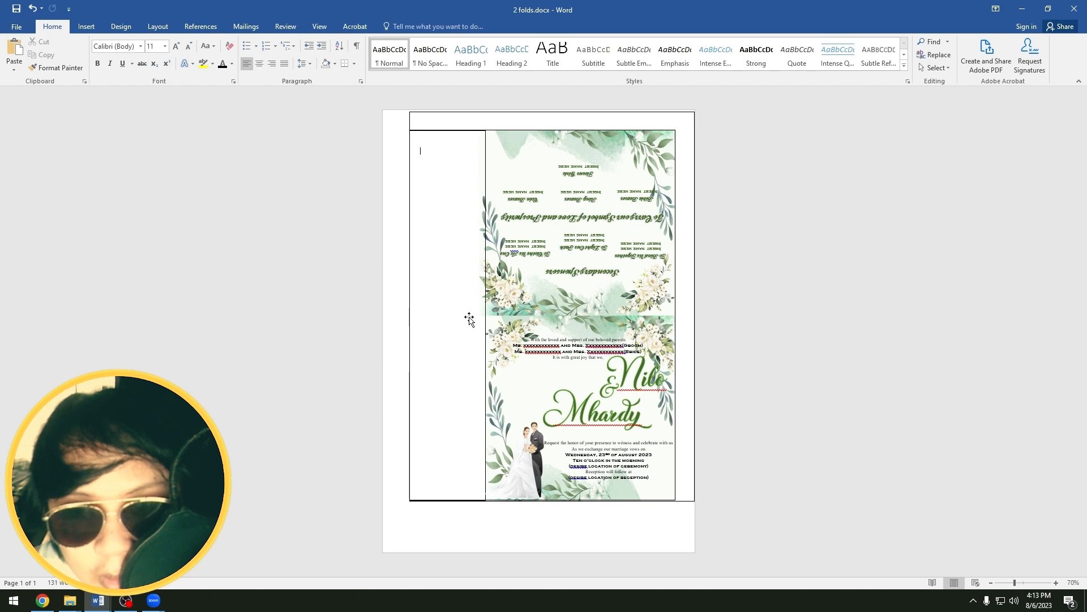
pyautogui.click(428, 112)
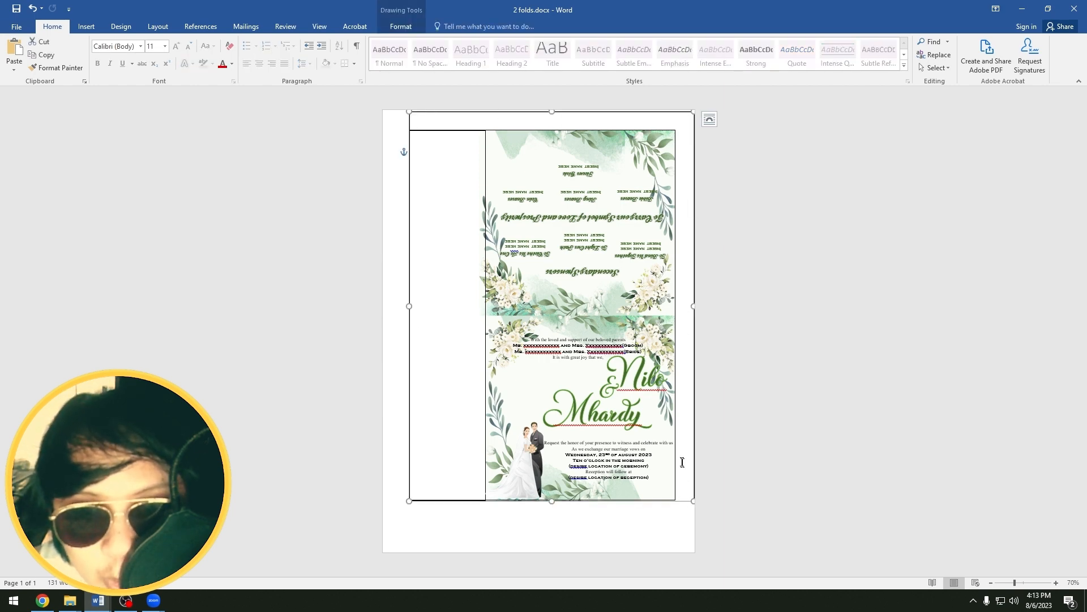
pyautogui.scroll(4, 688, 471)
pyautogui.scroll(-2, 430, 401)
pyautogui.click(388, 430)
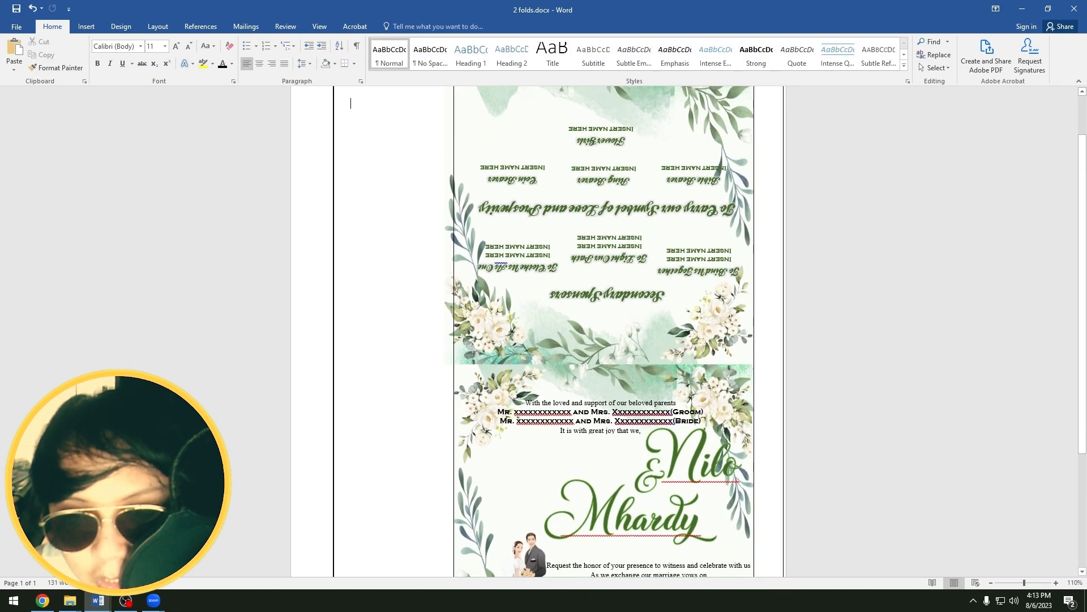
pyautogui.scroll(-3, 403, 416)
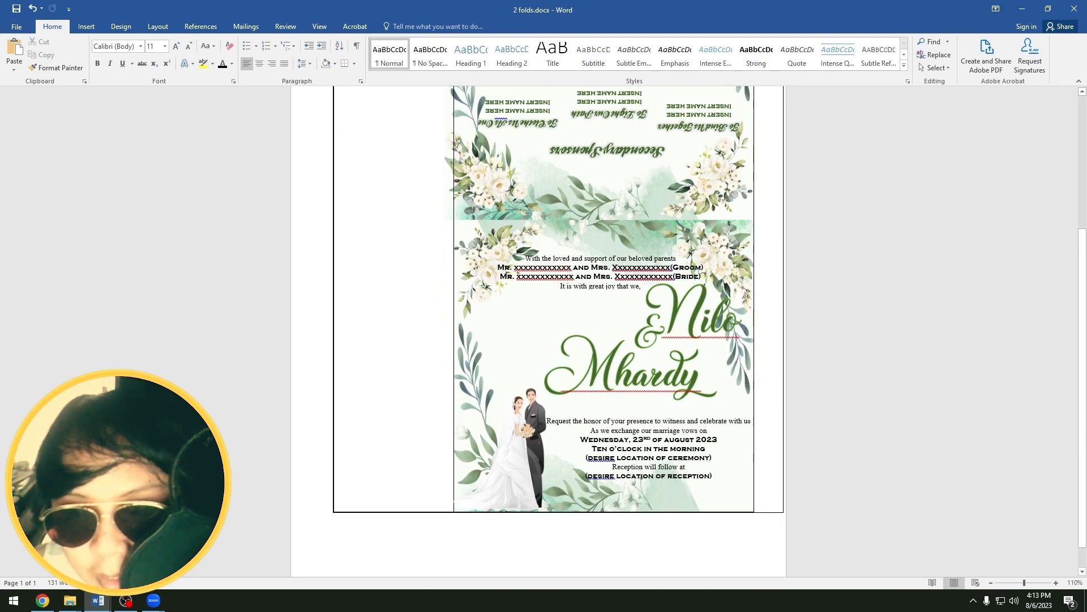
# - Paste the bride illustration from the envelope document into 2 folds.docx and place it on the blank panel beside the couple
pyautogui.click(97, 601)
pyautogui.click(312, 546)
pyautogui.scroll(3, 489, 441)
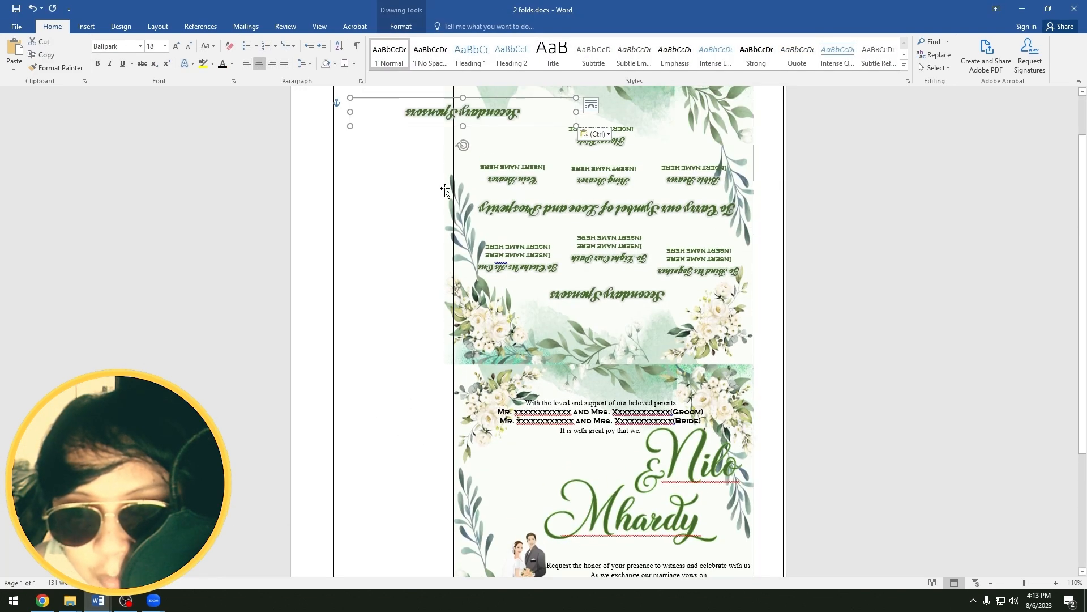
pyautogui.hotkey('ctrl', 'v')
pyautogui.moveTo(400, 408); pyautogui.dragTo(405, 384)
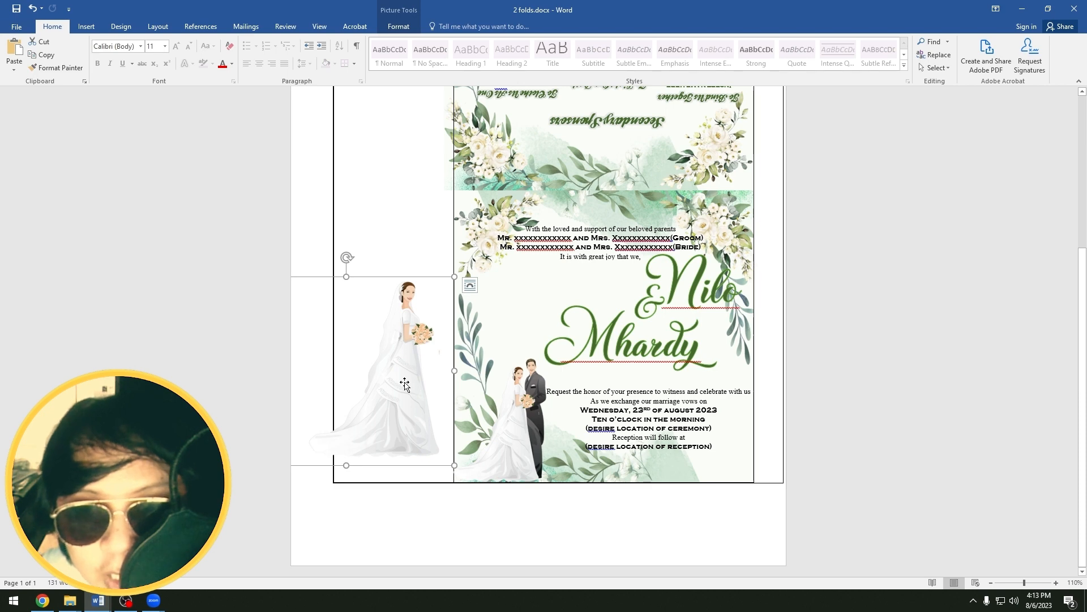
pyautogui.moveTo(405, 384); pyautogui.dragTo(407, 386)
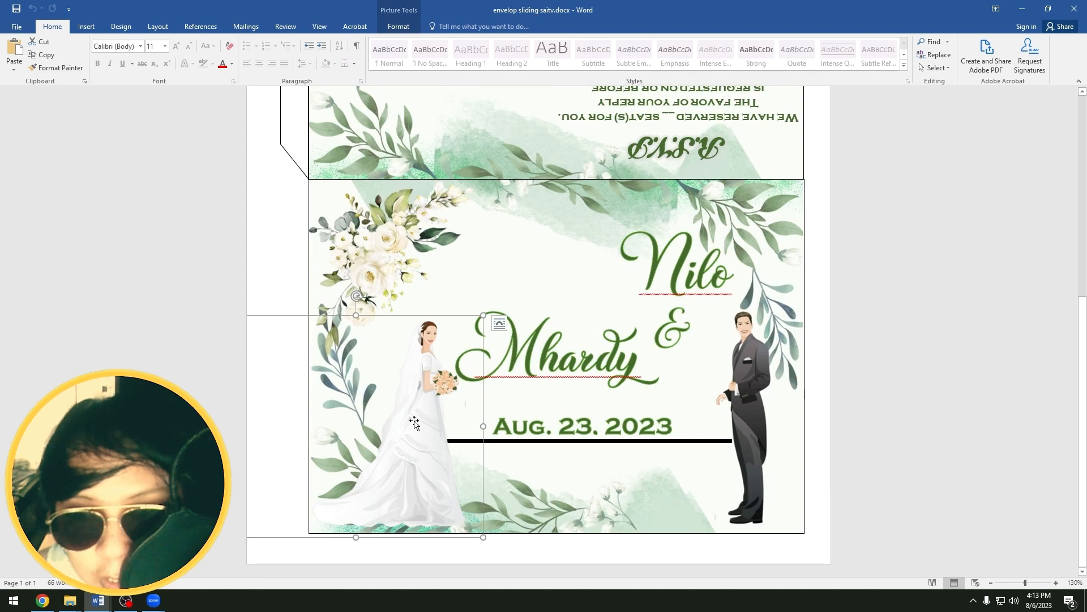
# - Delete the bride illustration from envelop sliding saitv.docx and look over the whole envelope page
pyautogui.press('Delete')
pyautogui.scroll(5, 414, 421)
pyautogui.scroll(-3, 414, 421)
pyautogui.keyDown('ctrl'); pyautogui.scroll(-7, 554, 341); pyautogui.keyUp('ctrl')
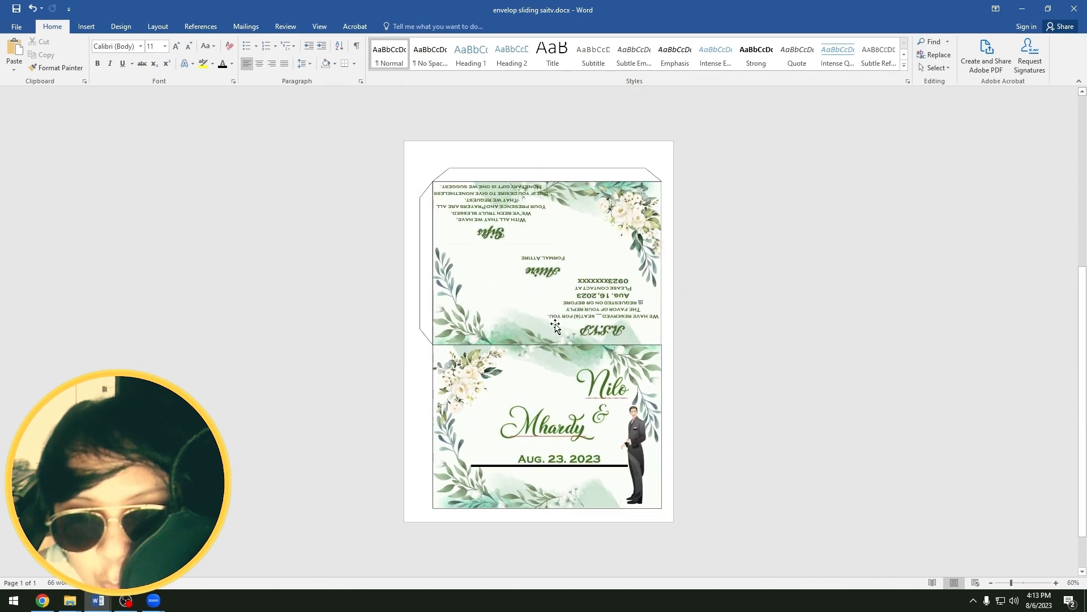
# - Return to 2 folds.docx, undo the bride illustration's last moves and delete the pasted illustration from the page
pyautogui.hotkey('alt', 'Tab')
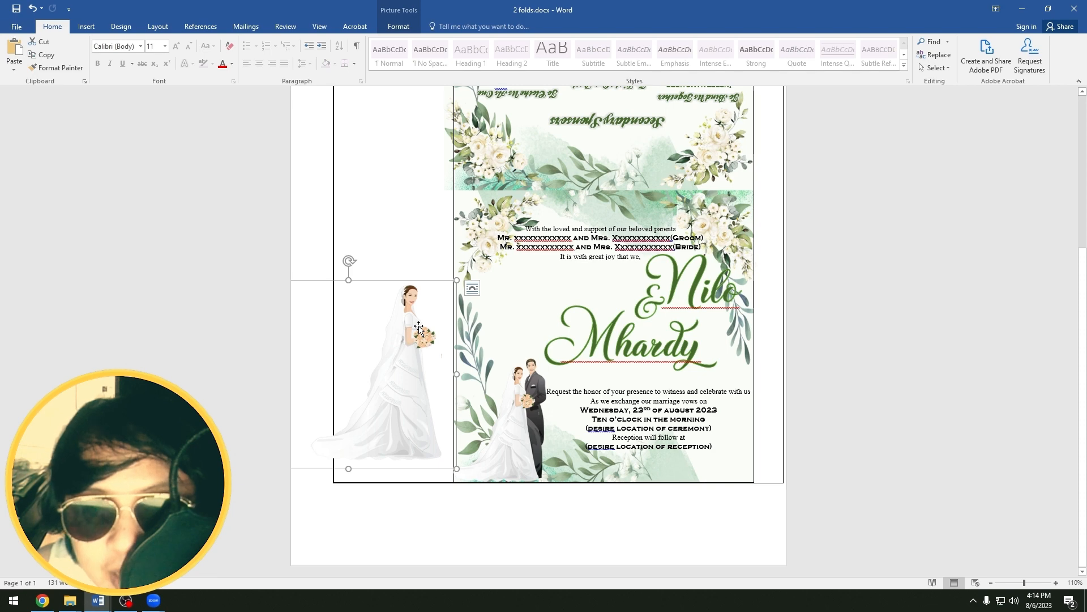
pyautogui.hotkey('ctrl', 'z')
pyautogui.hotkey('ctrl', 'z')
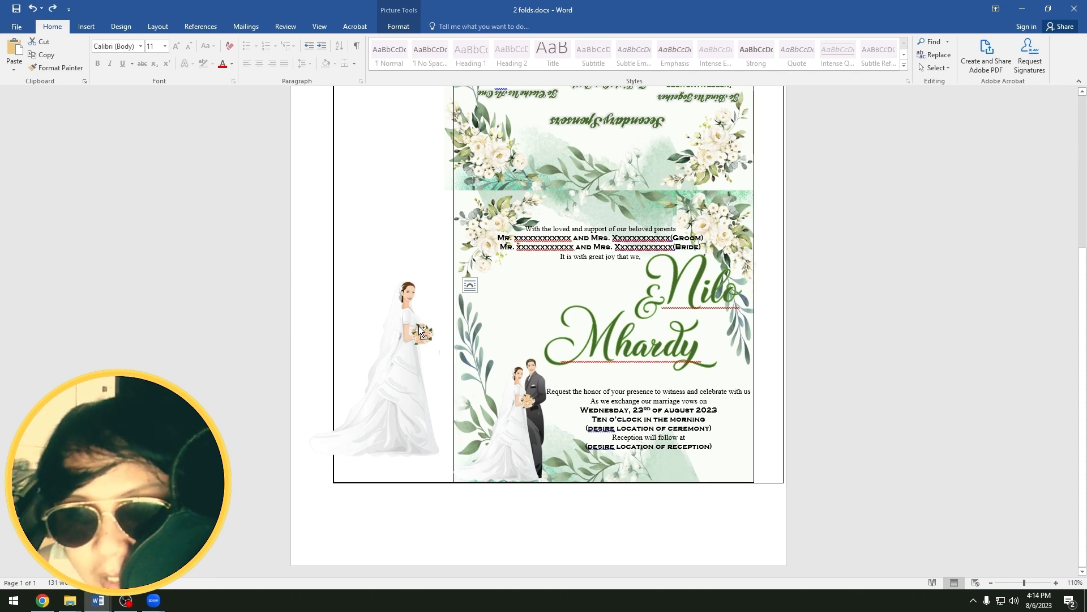
pyautogui.click(840, 279)
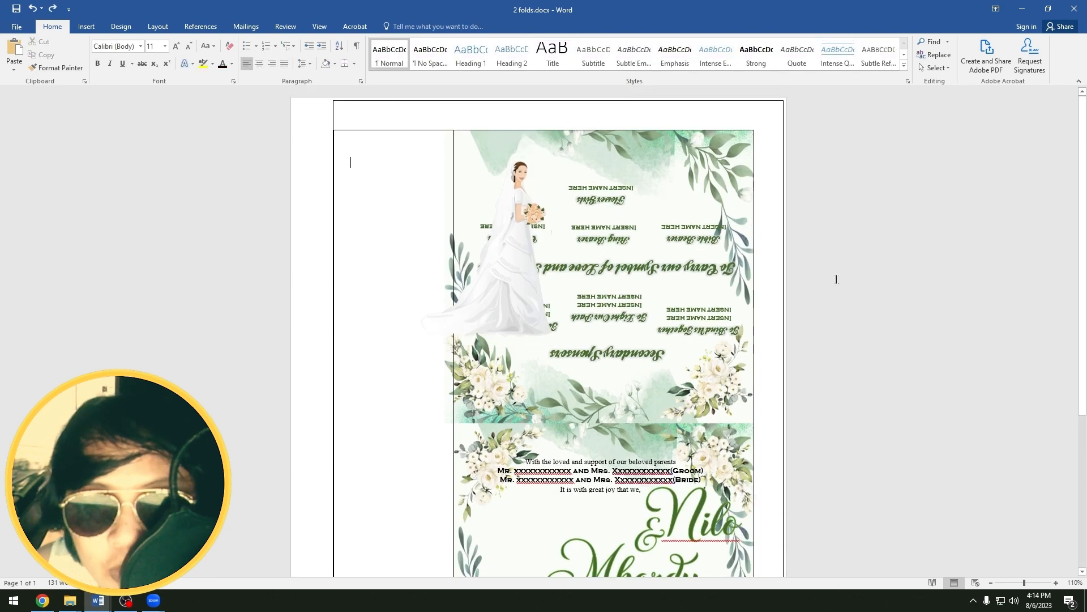
pyautogui.keyDown('ctrl'); pyautogui.scroll(-2, 829, 278); pyautogui.keyUp('ctrl')
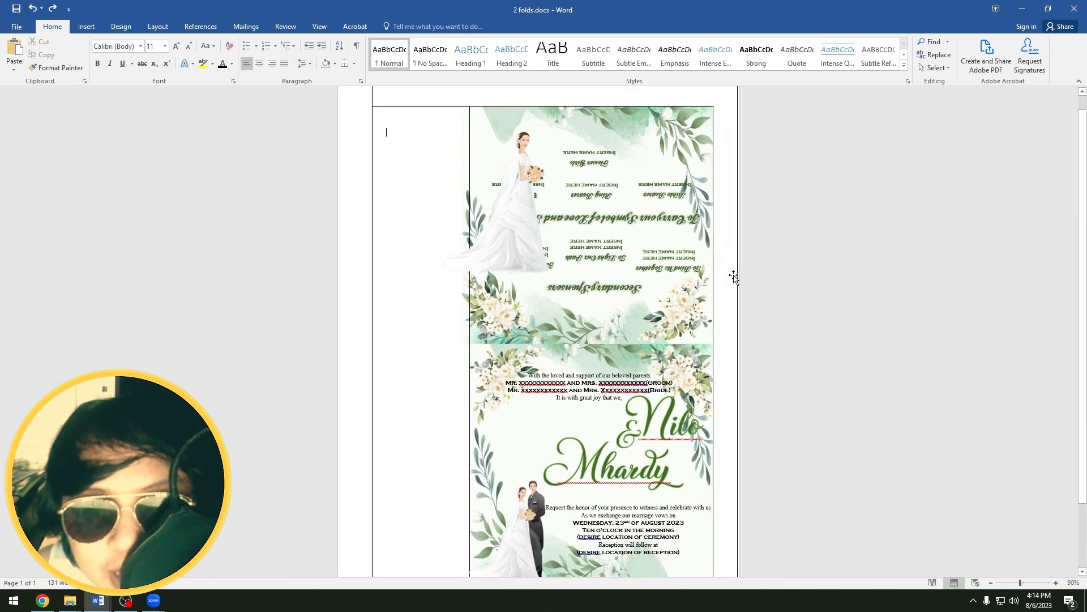
pyautogui.scroll(-2, 729, 277)
pyautogui.scroll(3, 706, 279)
pyautogui.keyDown('ctrl'); pyautogui.scroll(-3, 668, 283); pyautogui.keyUp('ctrl')
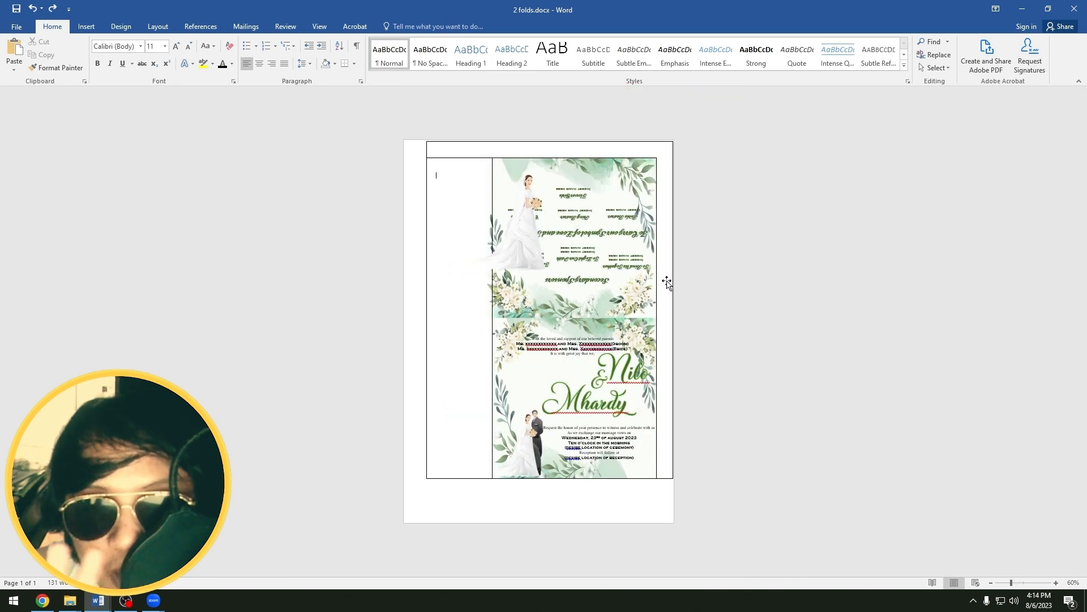
pyautogui.click(524, 237)
pyautogui.press('Delete')
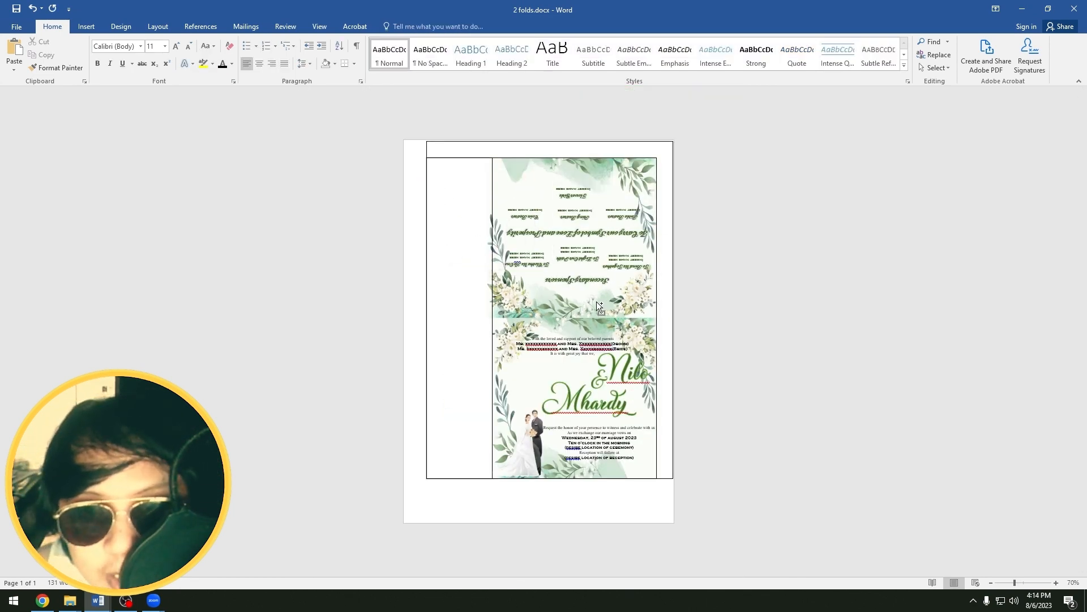
# - Review the finished secondary sponsors panel and the lower panel with the couple's names and ceremony wording
pyautogui.keyDown('ctrl'); pyautogui.scroll(2, 600, 303); pyautogui.keyUp('ctrl')
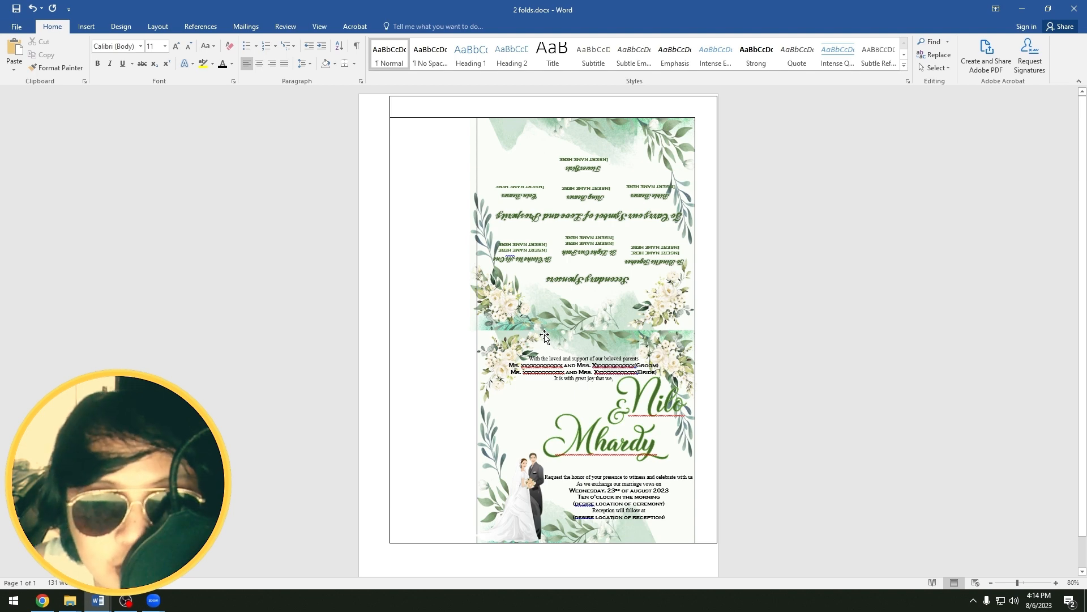
pyautogui.scroll(2, 544, 335)
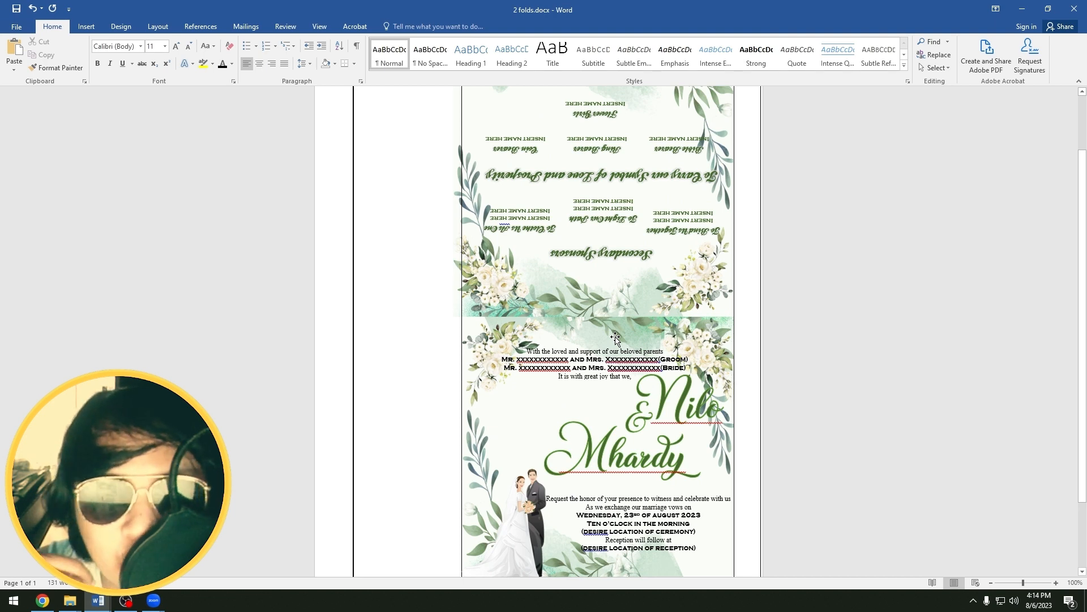
pyautogui.click(742, 264)
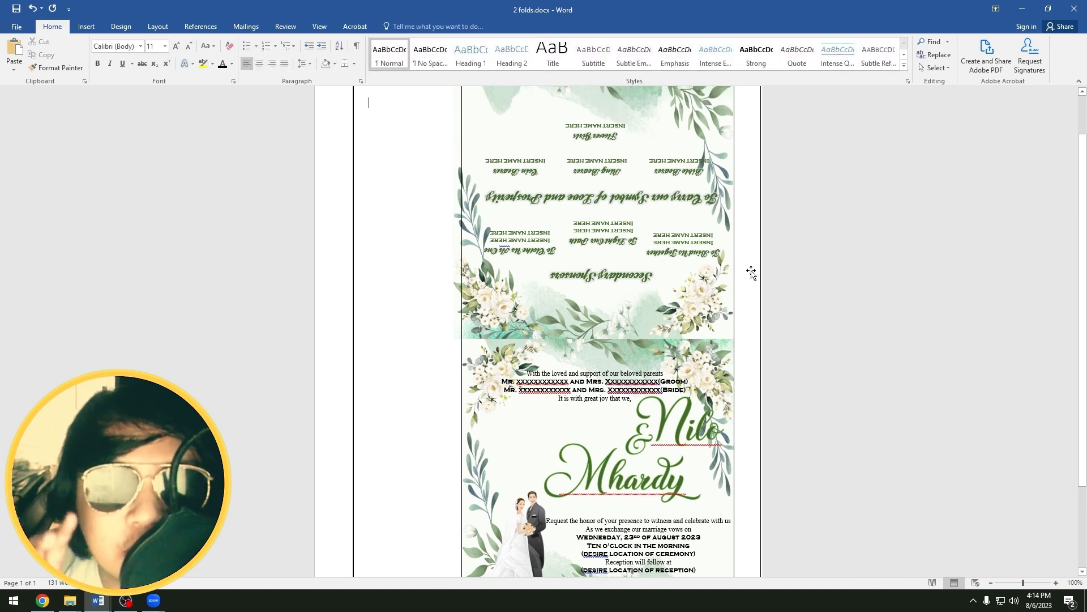
pyautogui.scroll(-2, 750, 271)
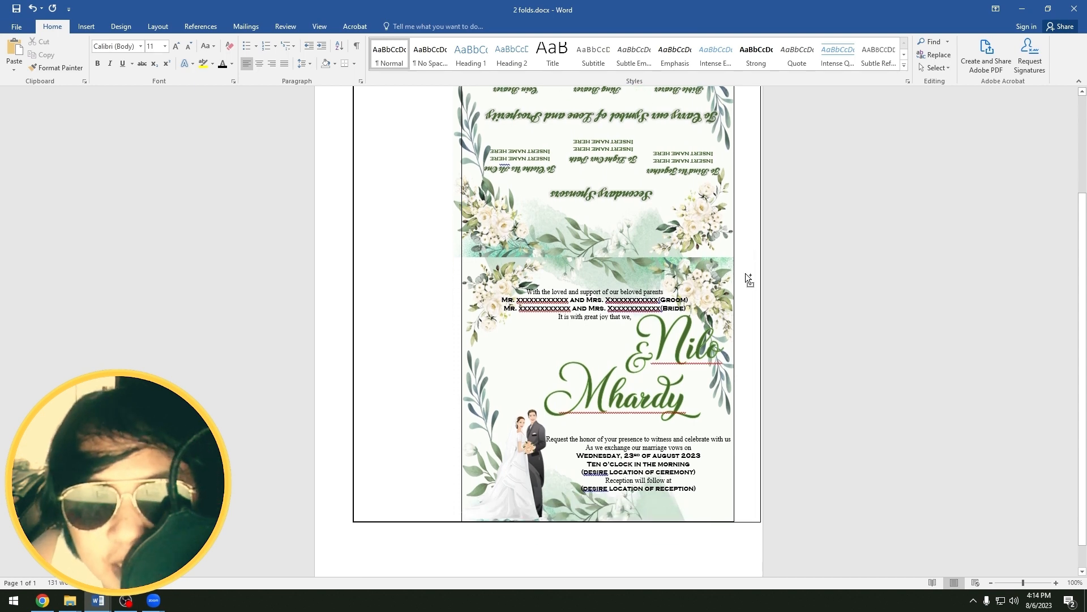
pyautogui.keyDown('ctrl'); pyautogui.scroll(3, 750, 271); pyautogui.keyUp('ctrl')
pyautogui.scroll(1, 669, 278)
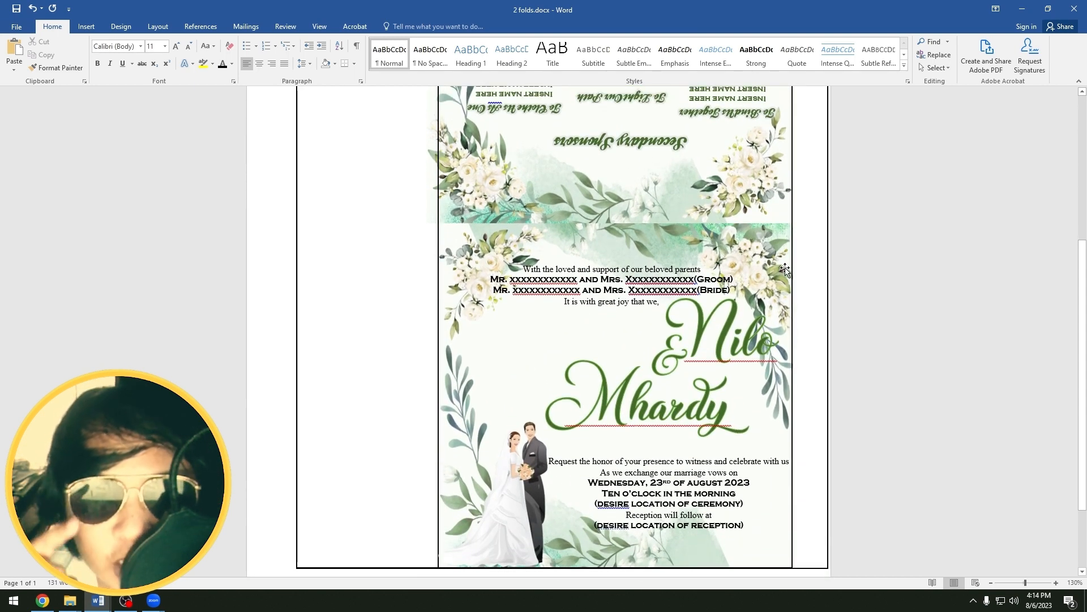
pyautogui.scroll(3, 785, 271)
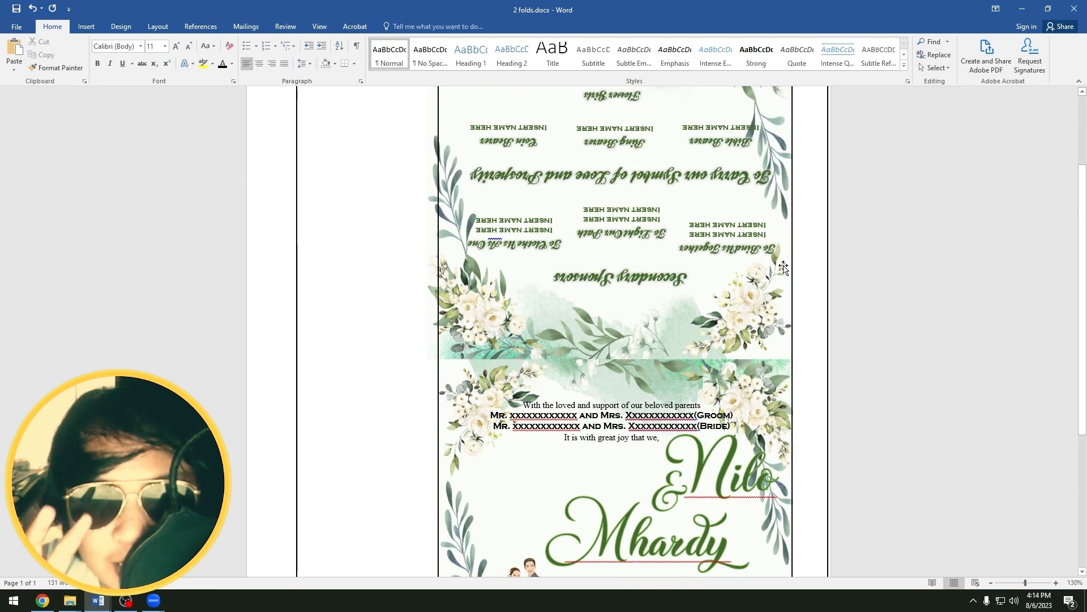
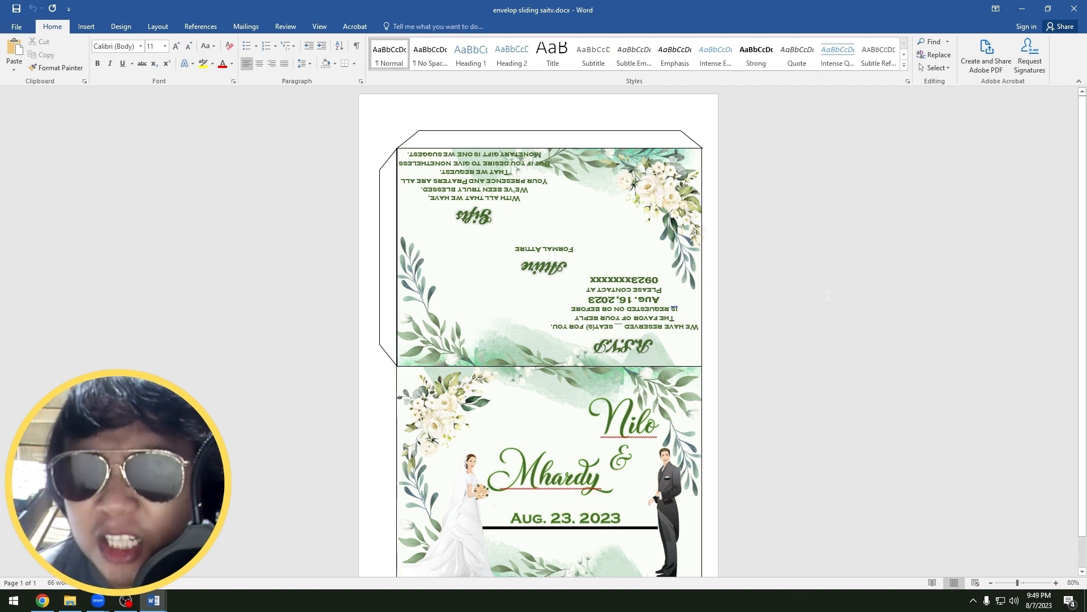
# - Look over the envelope design, switch to 2 folds.docx and deselect the blank side panel
pyautogui.scroll(-1, 828, 295)
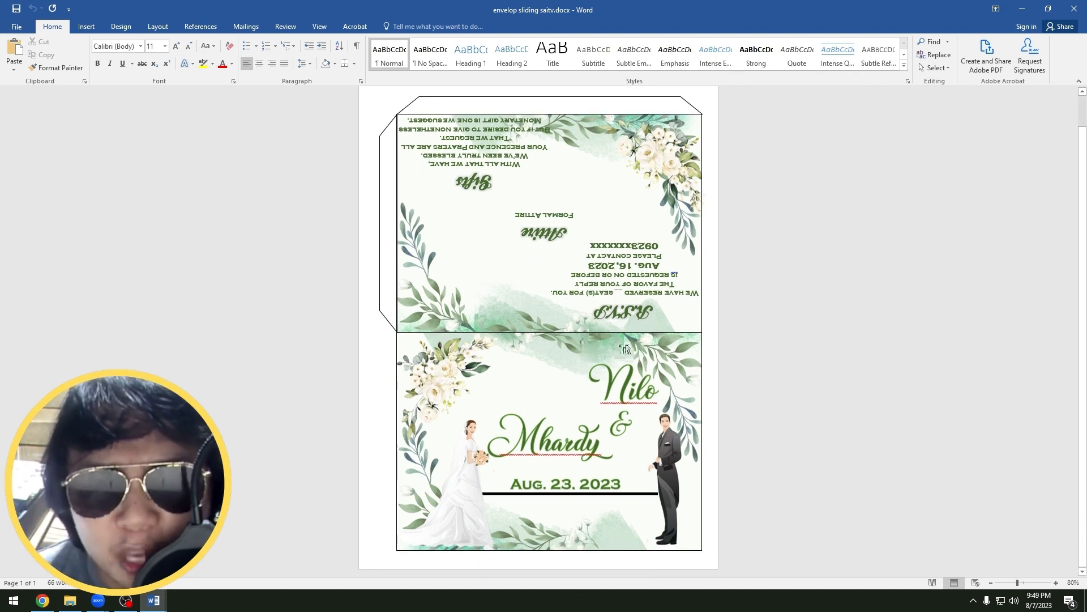
pyautogui.moveTo(153, 599)
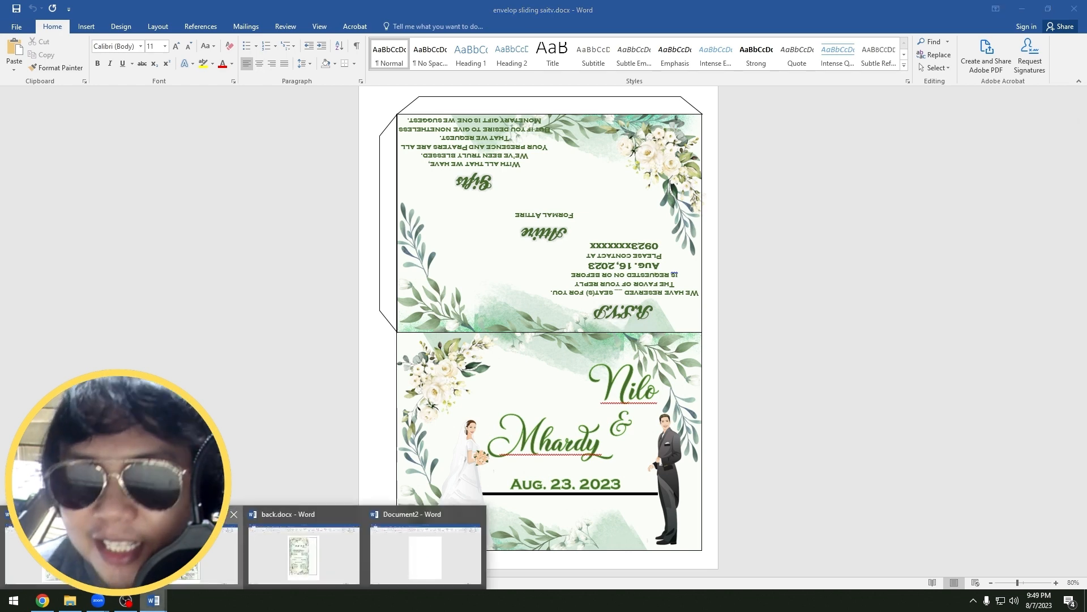
pyautogui.click(425, 552)
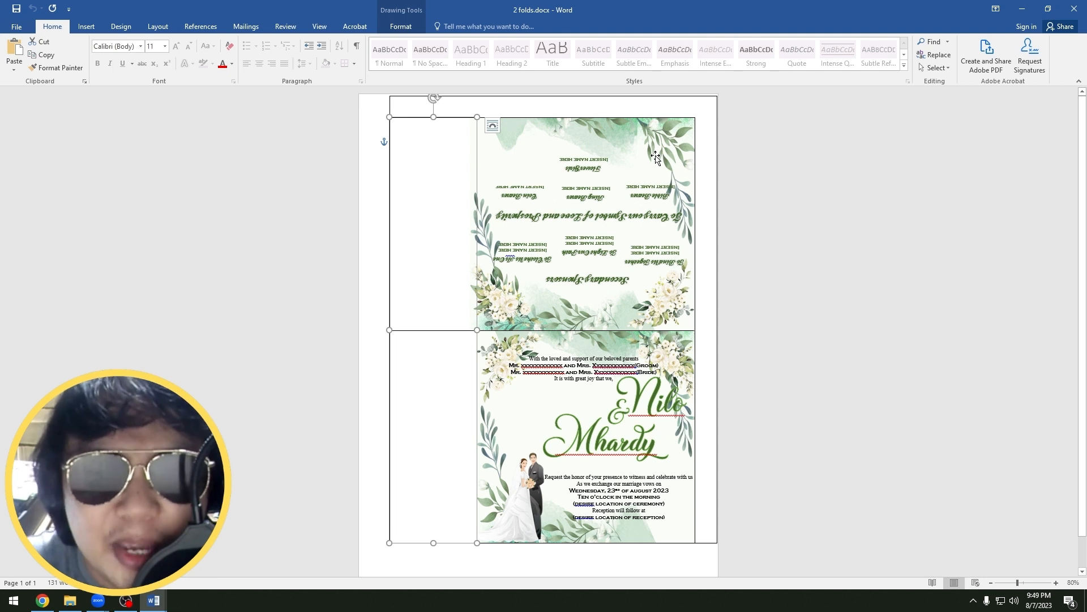
pyautogui.press('Escape')
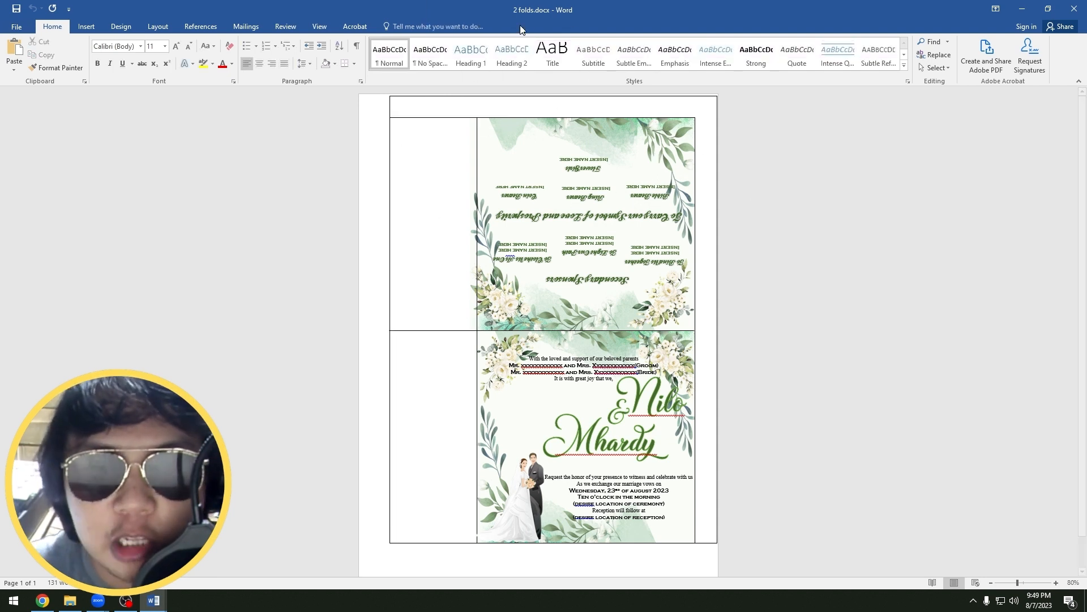
pyautogui.click(650, 180)
pyautogui.click(603, 384)
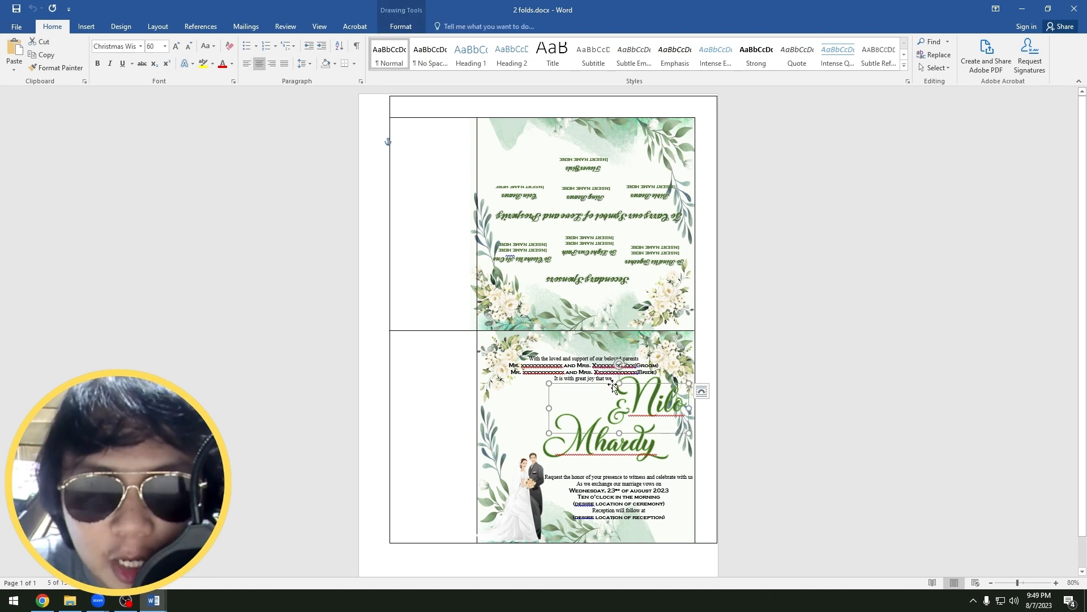
pyautogui.press('Escape')
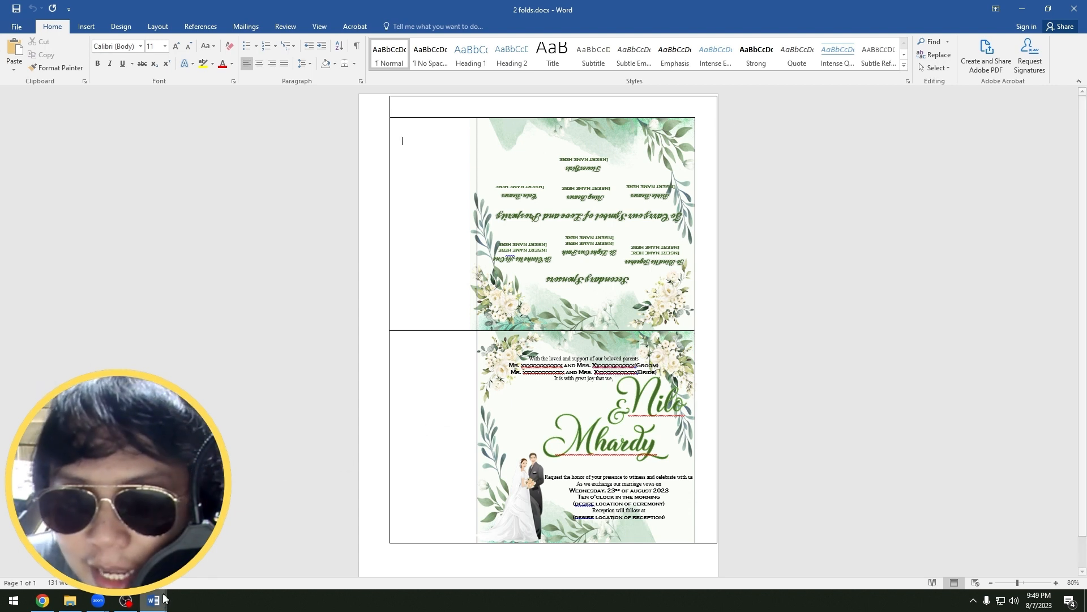
# - Switch to the blank Document2 and set its paper size to match the page of 2 folds.docx
pyautogui.moveTo(154, 599)
pyautogui.click(417, 569)
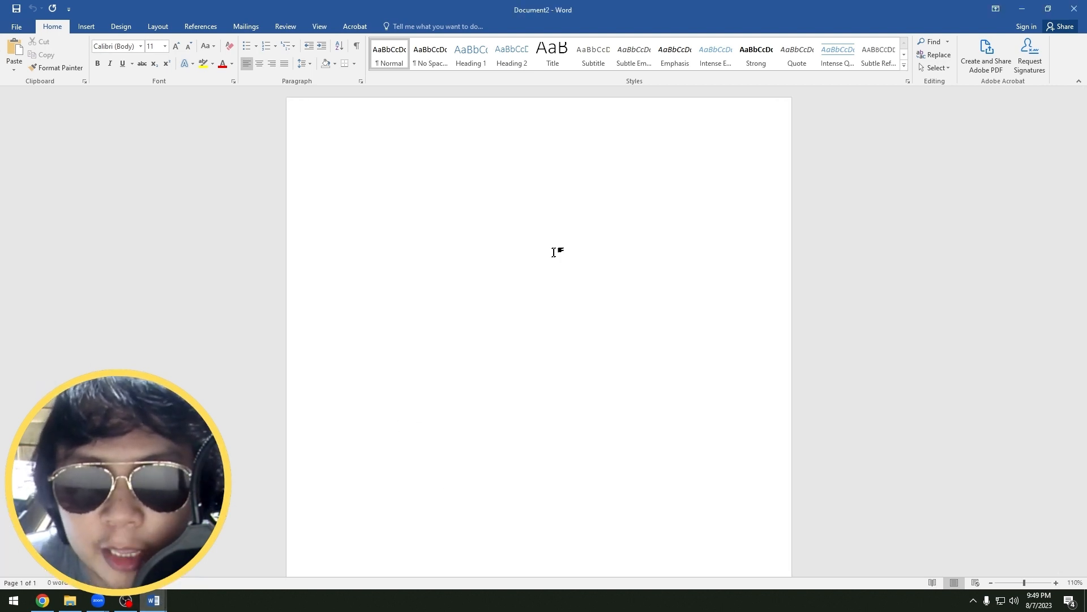
pyautogui.click(158, 26)
pyautogui.click(83, 53)
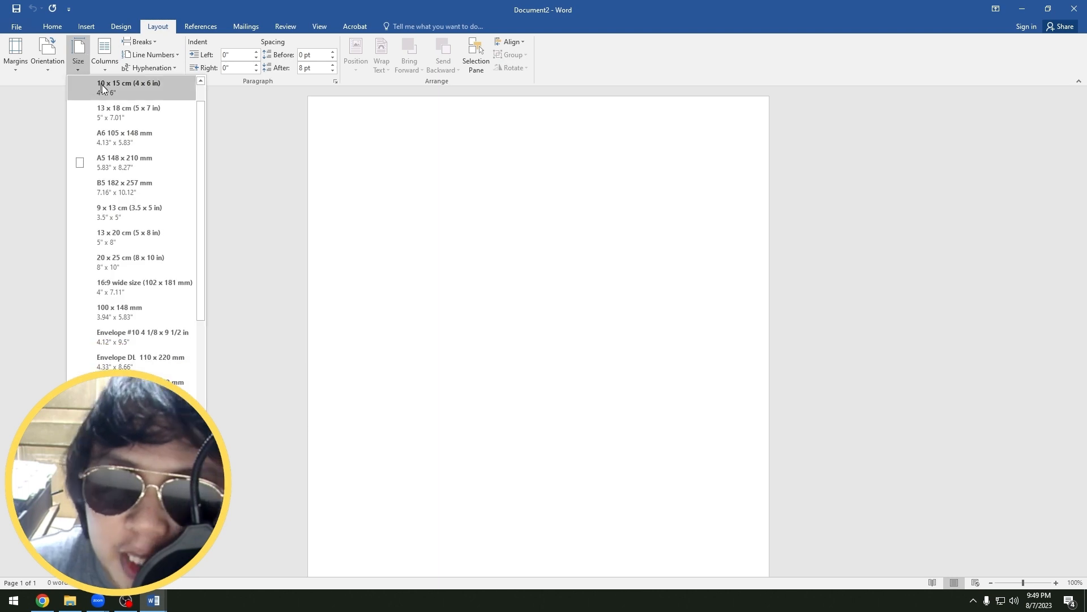
pyautogui.click(130, 97)
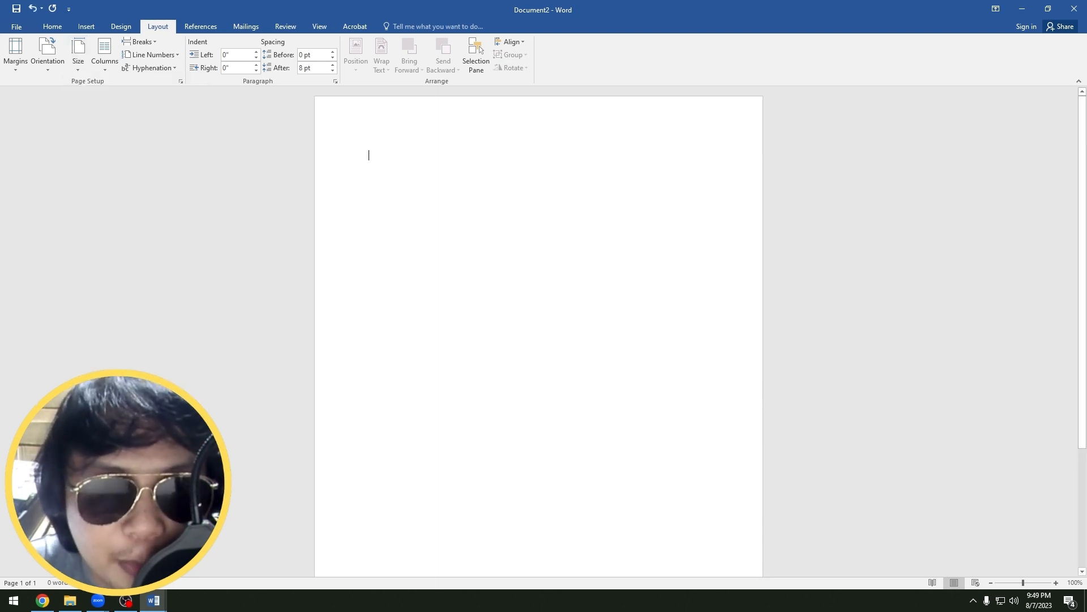
# - Copy the outer frame rectangle from 2 folds.docx into Document2 and move it towards the page's upper-left corner
pyautogui.hotkey('alt', 'Tab')
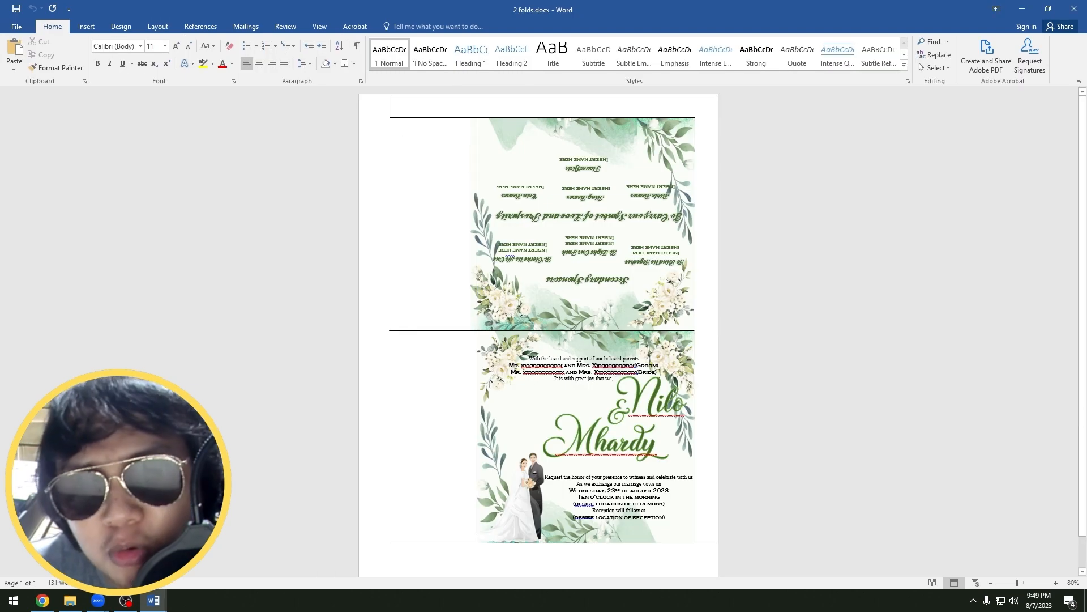
pyautogui.click(689, 98)
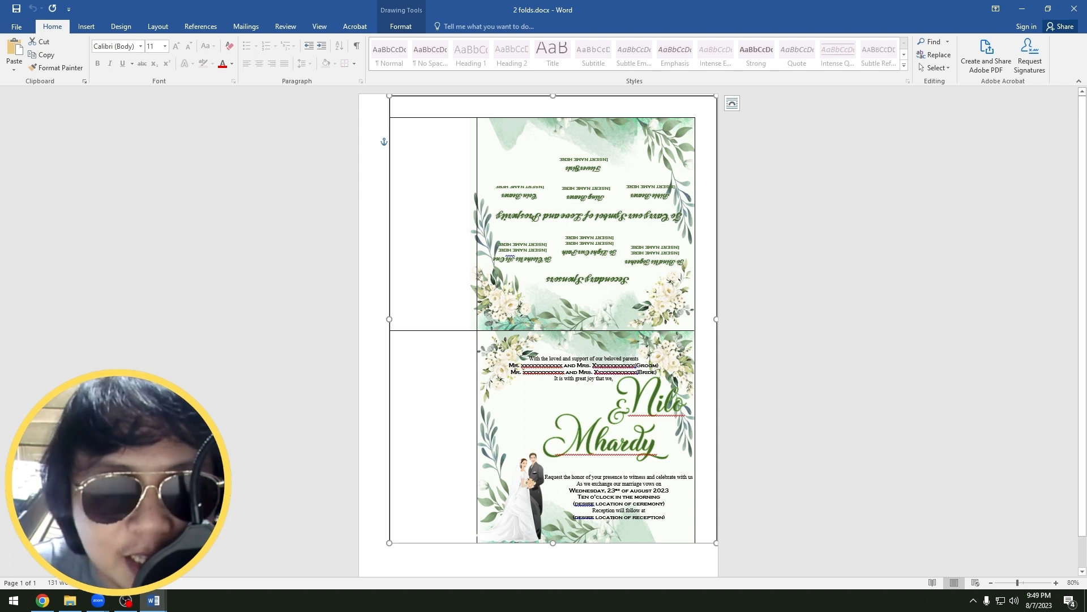
pyautogui.click(748, 227)
pyautogui.click(689, 99)
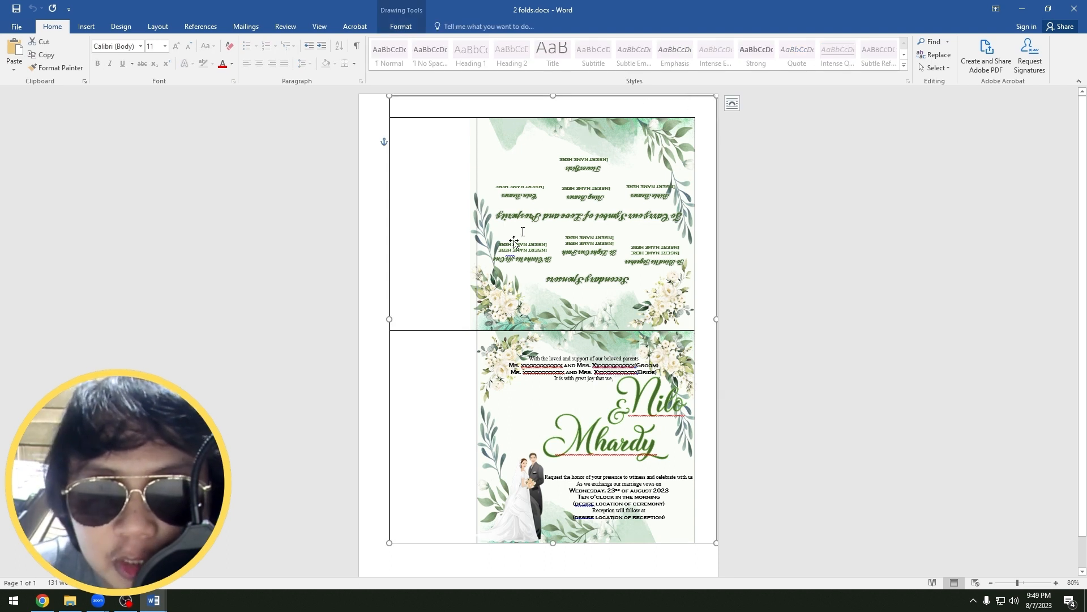
pyautogui.click(153, 601)
pyautogui.hotkey('ctrl', 'v')
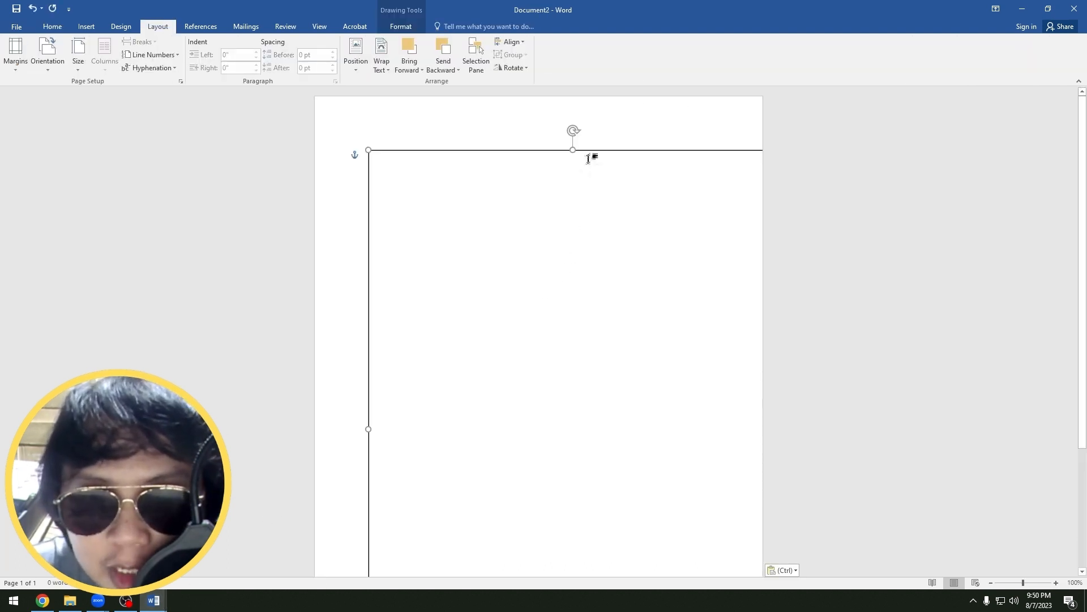
pyautogui.moveTo(596, 151); pyautogui.dragTo(566, 118)
# - Copy the narrow side panel and inner frame from 2 folds.docx into Document2, and move the outer frame flush with the page's upper-left corner
pyautogui.hotkey('alt', 'Tab')
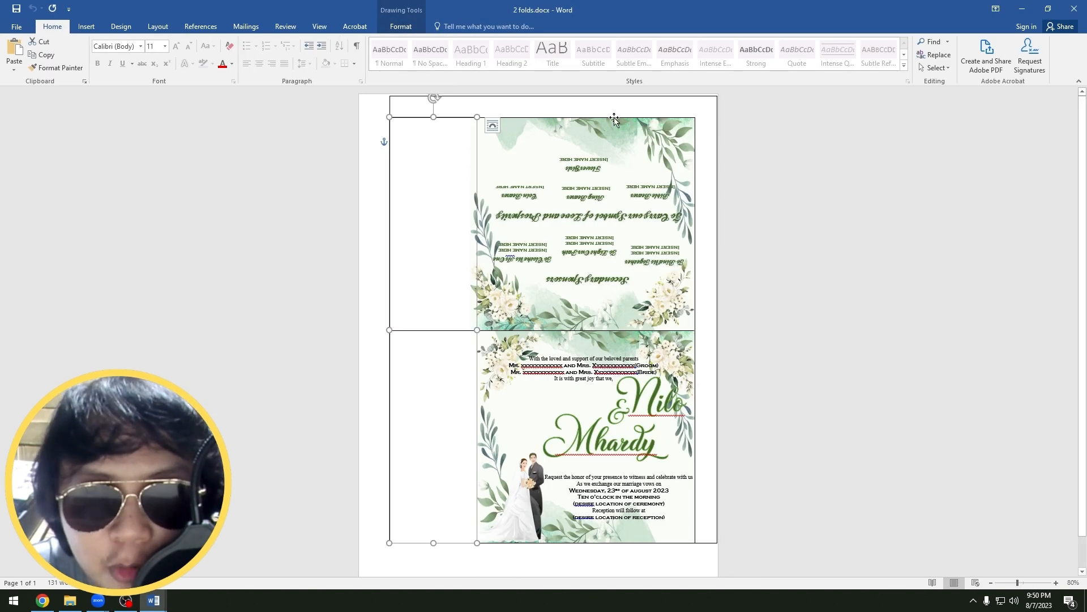
pyautogui.click(614, 119)
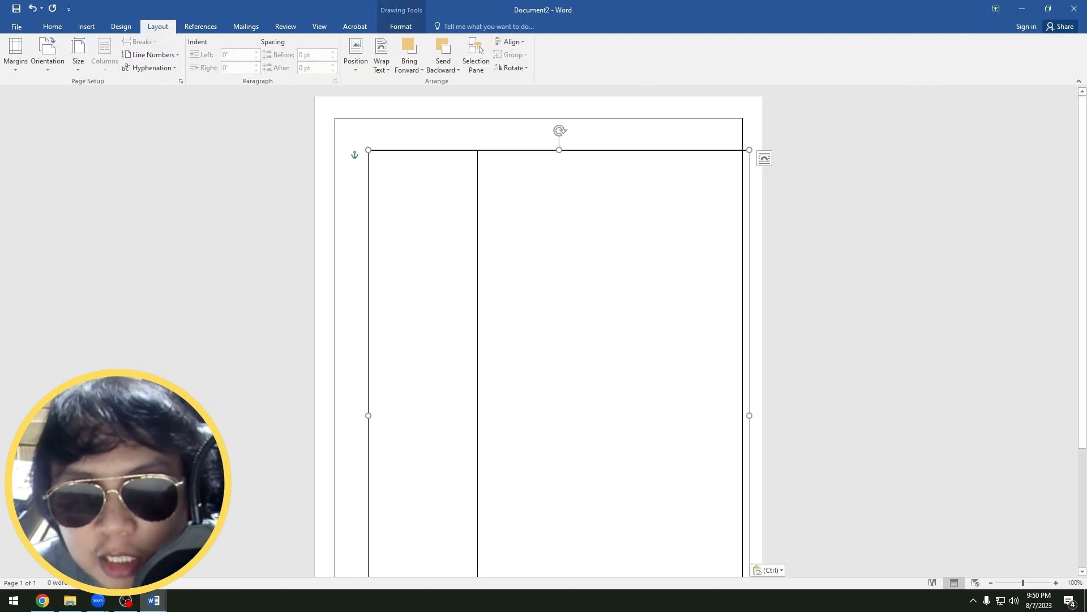
pyautogui.click(633, 126)
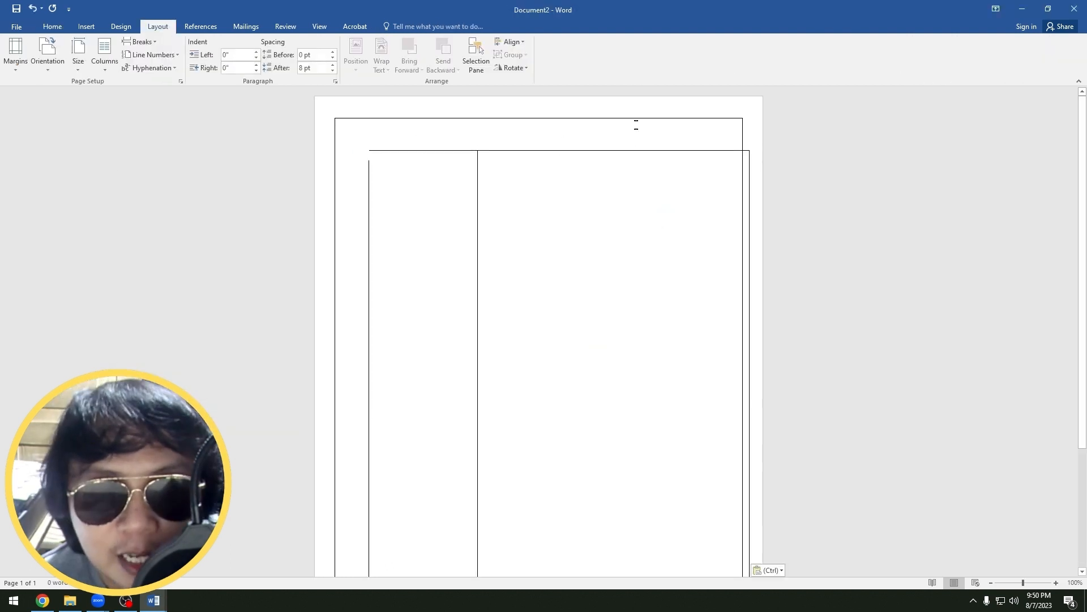
pyautogui.scroll(-3, 632, 131)
pyautogui.moveTo(614, 126)
pyautogui.mouseDown()
pyautogui.moveTo(607, 111)
pyautogui.moveTo(636, 114)
pyautogui.moveTo(603, 112)
pyautogui.mouseUp()
pyautogui.click(506, 150)
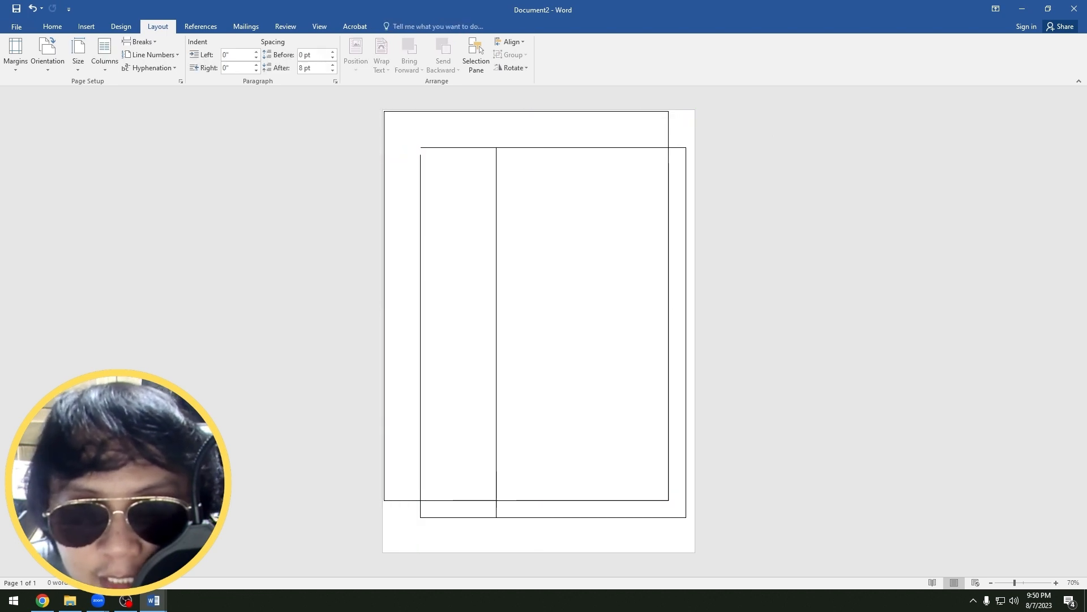
pyautogui.scroll(3, 505, 148)
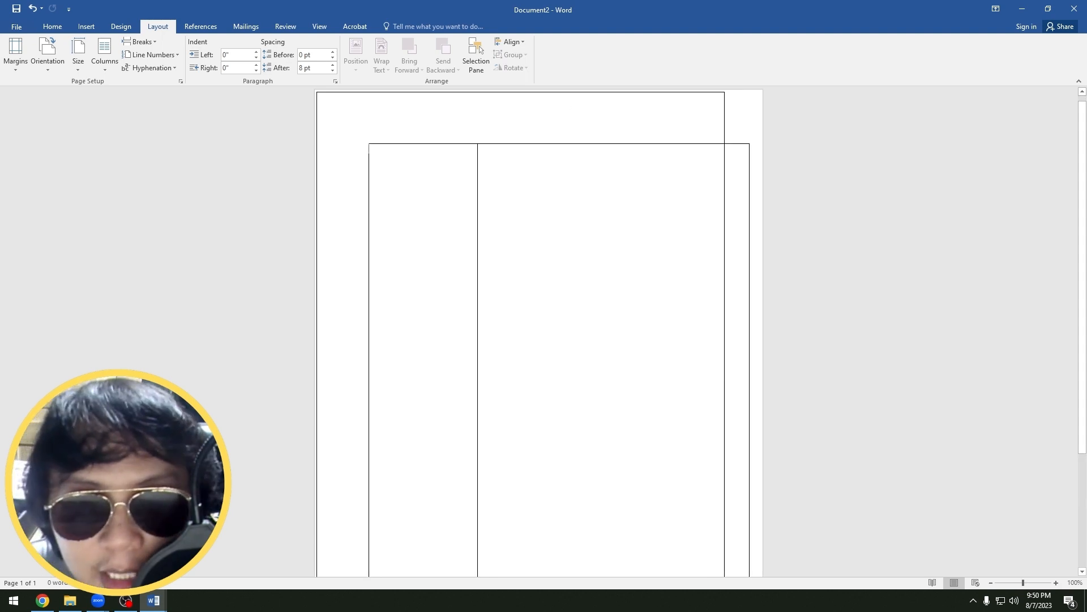
# - Move the inner frame so its right and bottom edges line up with those of the outer frame
pyautogui.moveTo(571, 144)
pyautogui.mouseDown()
pyautogui.moveTo(534, 116)
pyautogui.moveTo(584, 119)
pyautogui.mouseUp()
pyautogui.scroll(-2, 546, 164)
pyautogui.click(548, 162)
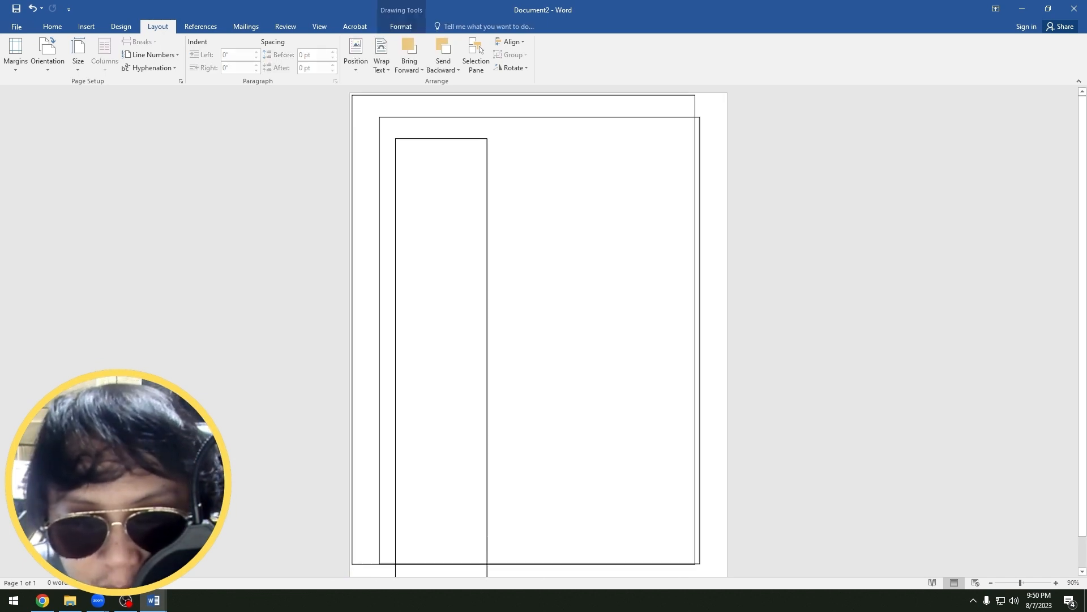
pyautogui.scroll(2, 669, 117)
pyautogui.scroll(-5, 652, 117)
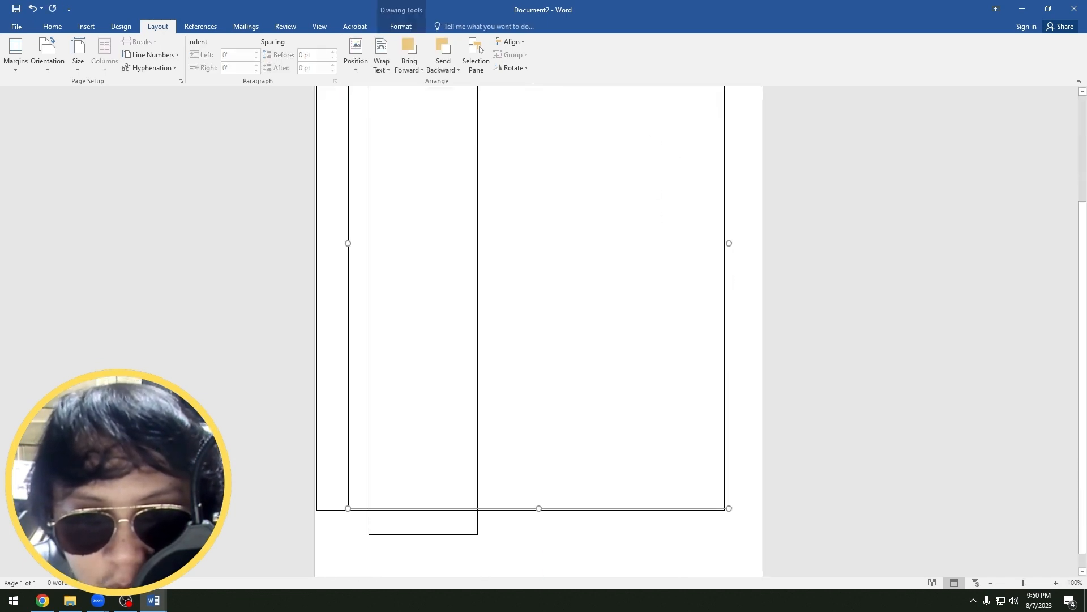
pyautogui.scroll(5, 652, 117)
pyautogui.scroll(-1, 634, 111)
pyautogui.click(635, 98)
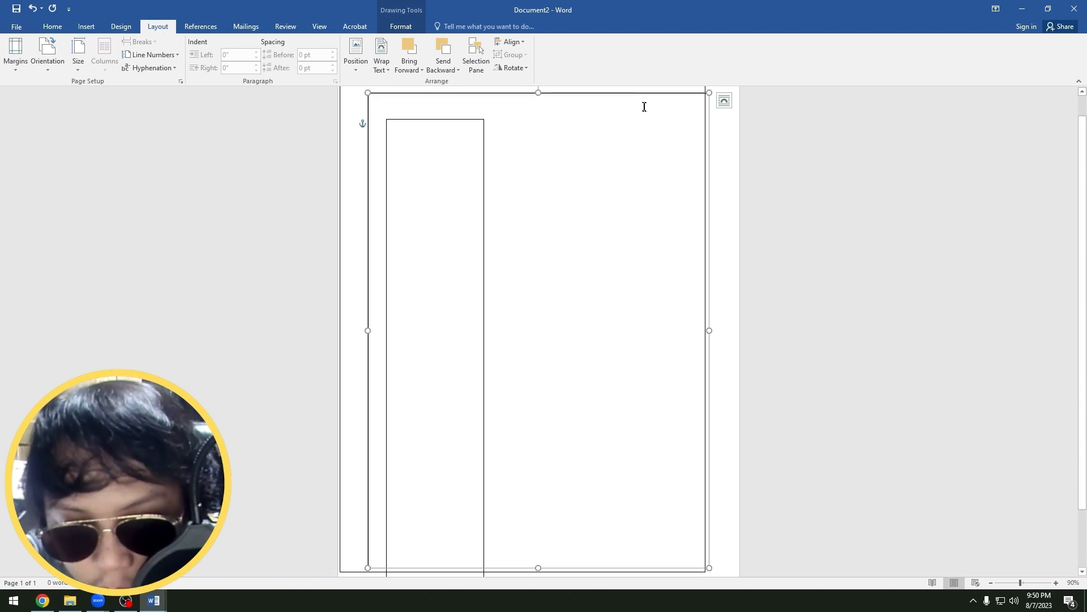
pyautogui.click(634, 206)
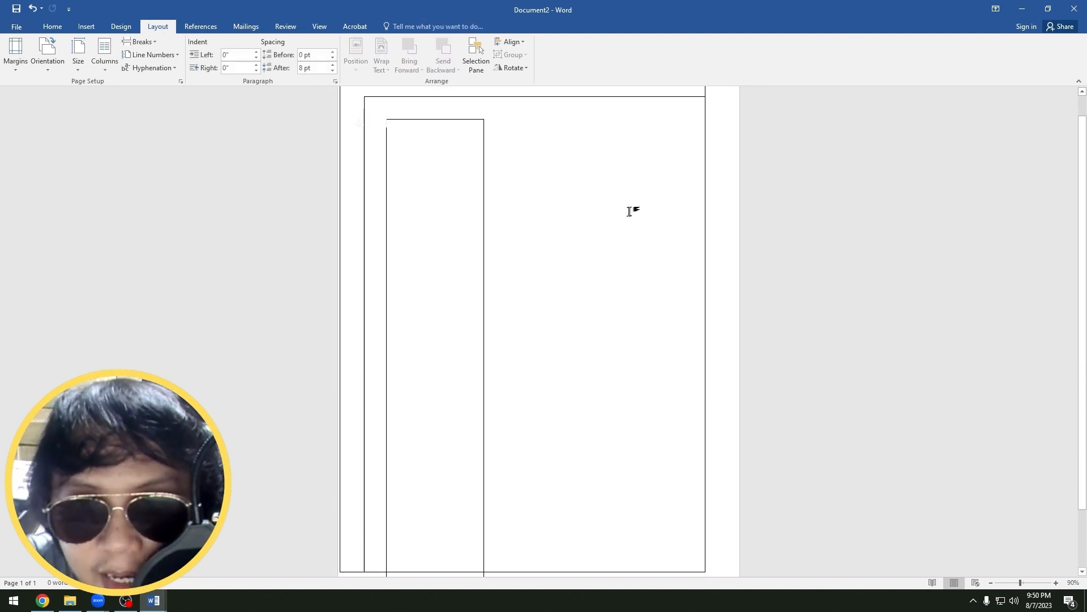
pyautogui.scroll(1, 481, 201)
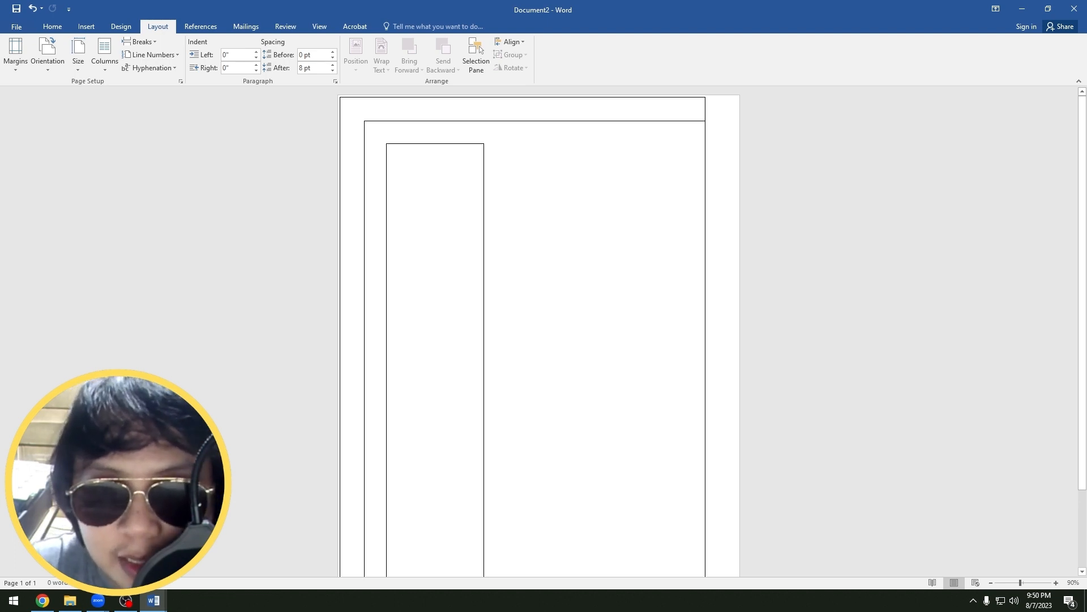
# - Following the layout in back.docx, move the narrow side panel in Document2 against the inner frame's right edge
pyautogui.click(153, 599)
pyautogui.click(309, 571)
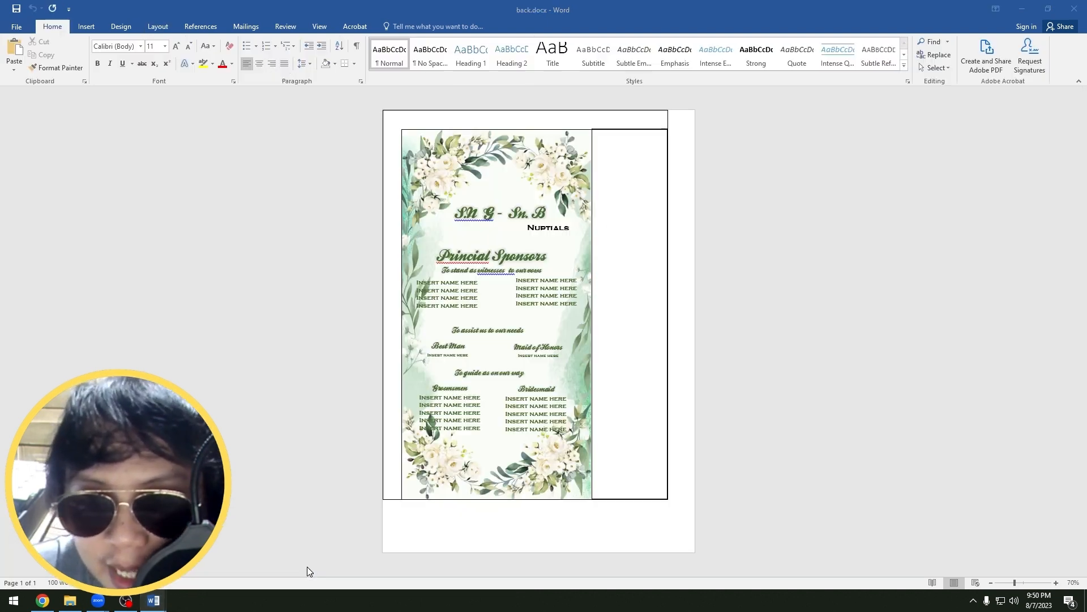
pyautogui.click(599, 223)
pyautogui.click(630, 222)
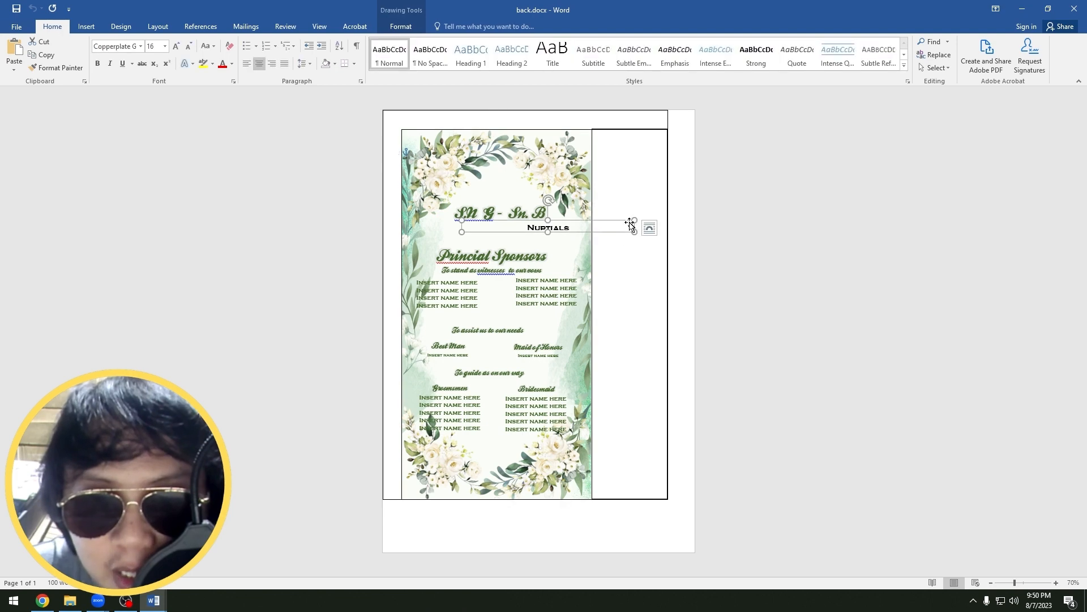
pyautogui.click(573, 166)
pyautogui.press('Delete')
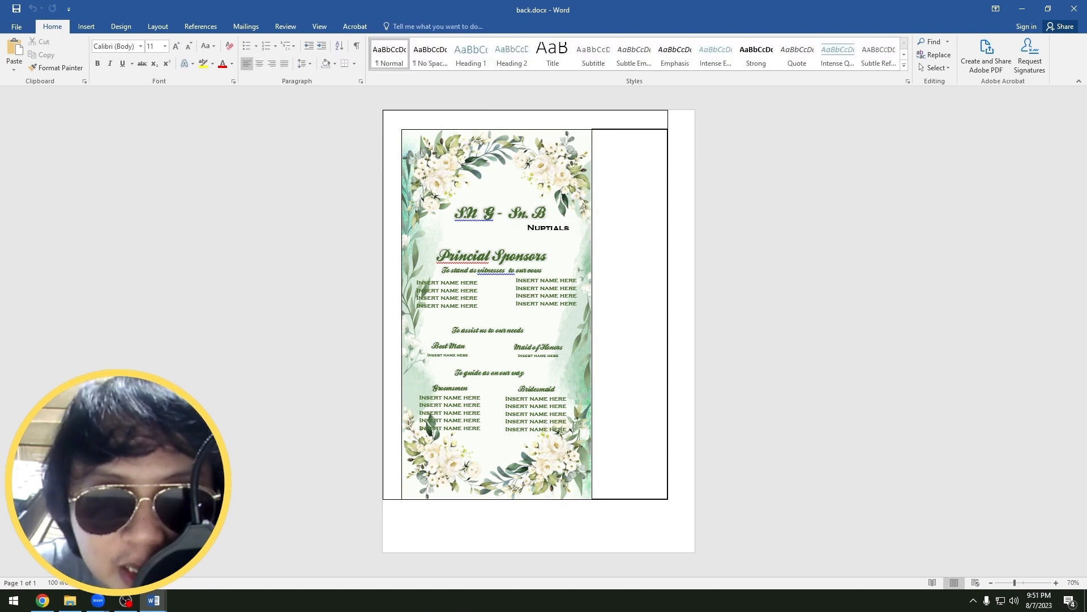
pyautogui.hotkey('alt', 'Tab')
pyautogui.moveTo(480, 208); pyautogui.dragTo(707, 186)
pyautogui.click(717, 290)
pyautogui.scroll(-2, 717, 290)
pyautogui.scroll(2, 717, 290)
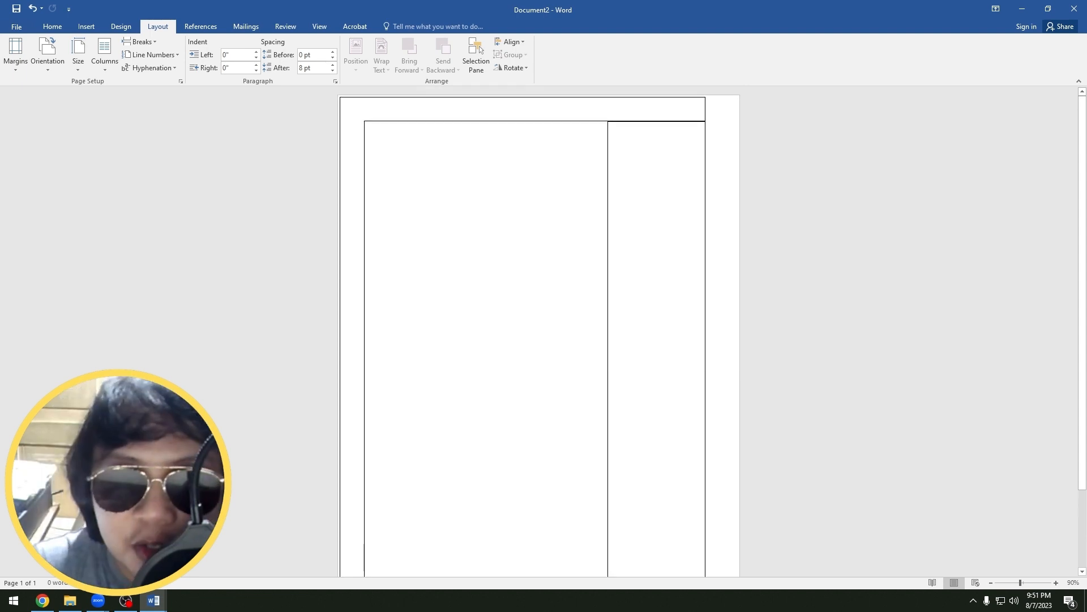
# - Compare the floral background picture in back.docx with the empty frames in Document2
pyautogui.scroll(-2, 621, 194)
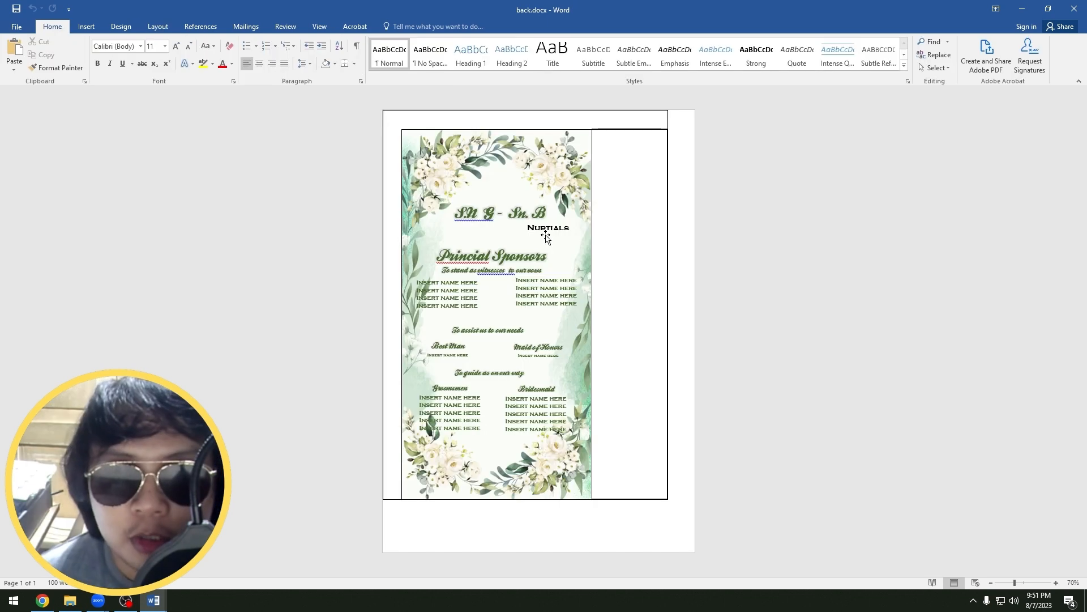
pyautogui.click(577, 248)
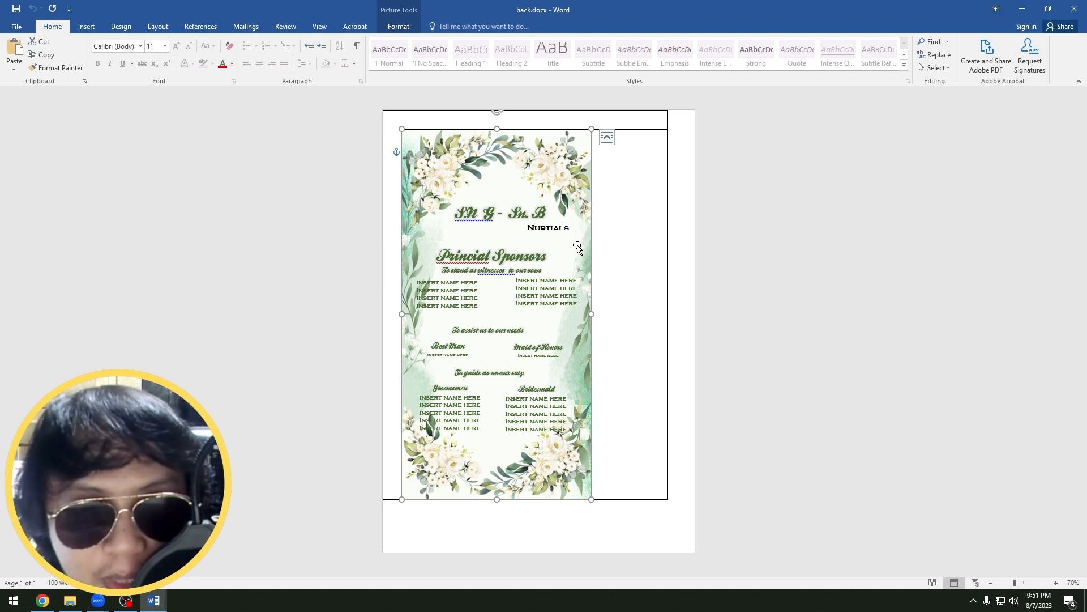
pyautogui.hotkey('alt', 'Tab')
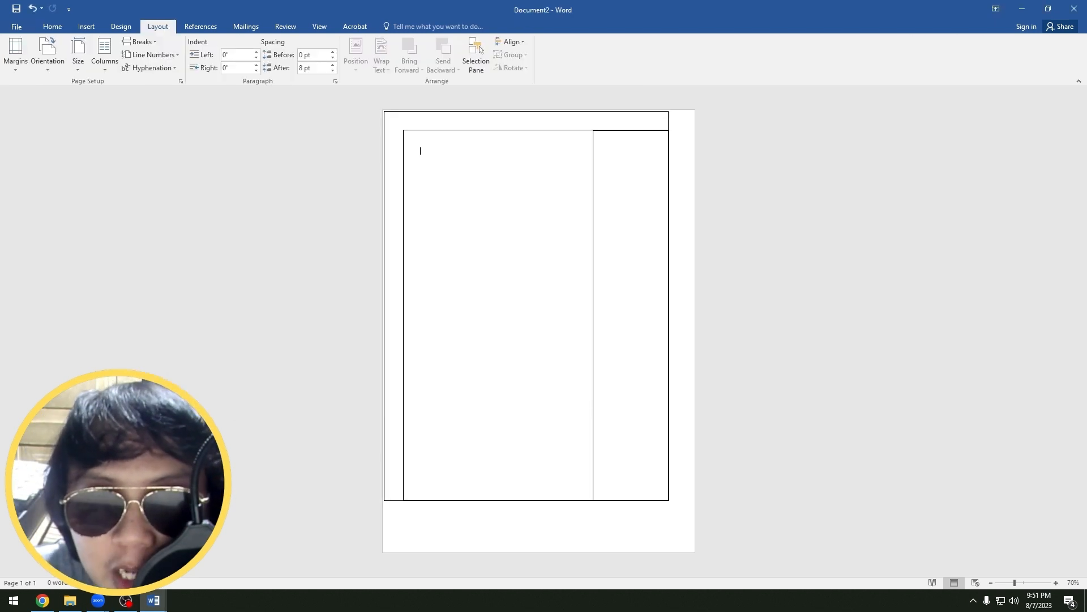
pyautogui.hotkey('alt', 'Tab')
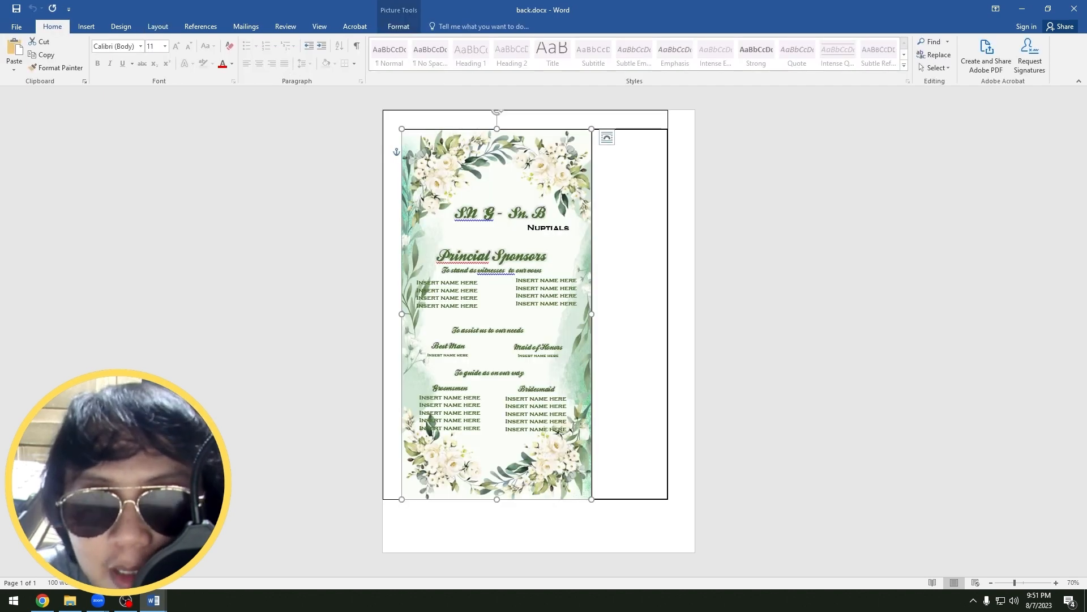
pyautogui.hotkey('alt', 'Tab')
# - Insert the "Stylish Delicate Green Watercolor Plant Leaf Background" picture from the bg folder inside my own design into Document2
pyautogui.click(85, 27)
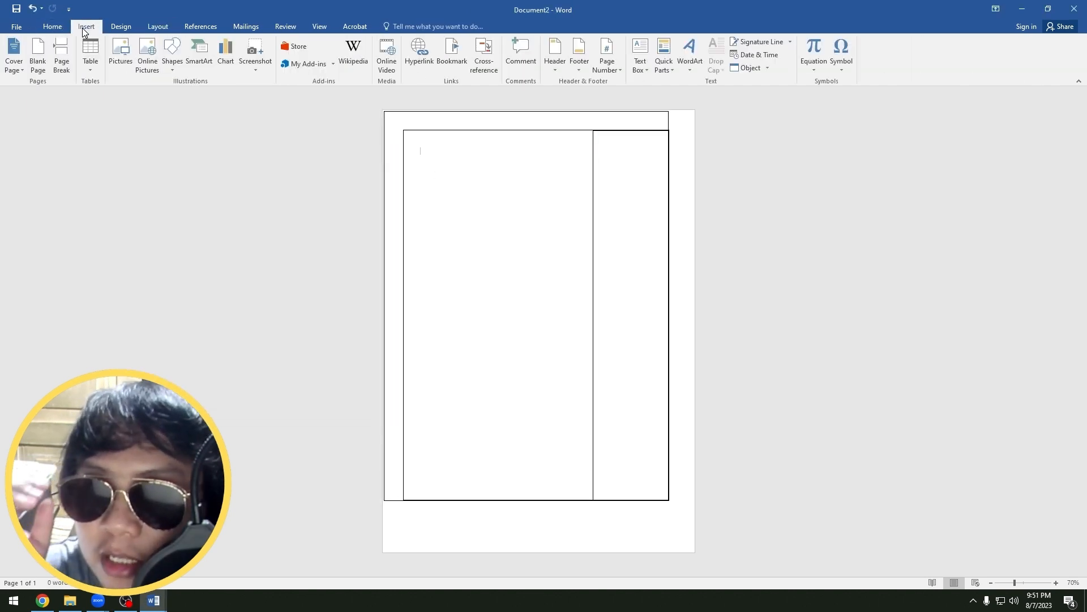
pyautogui.click(121, 53)
pyautogui.click(55, 223)
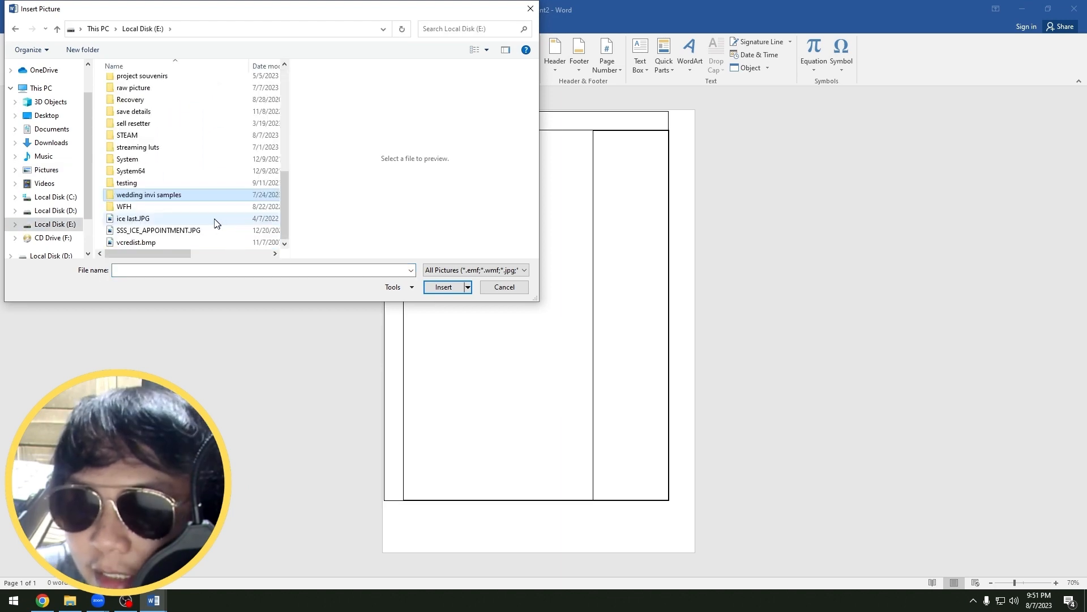
pyautogui.doubleClick(172, 195)
pyautogui.doubleClick(146, 84)
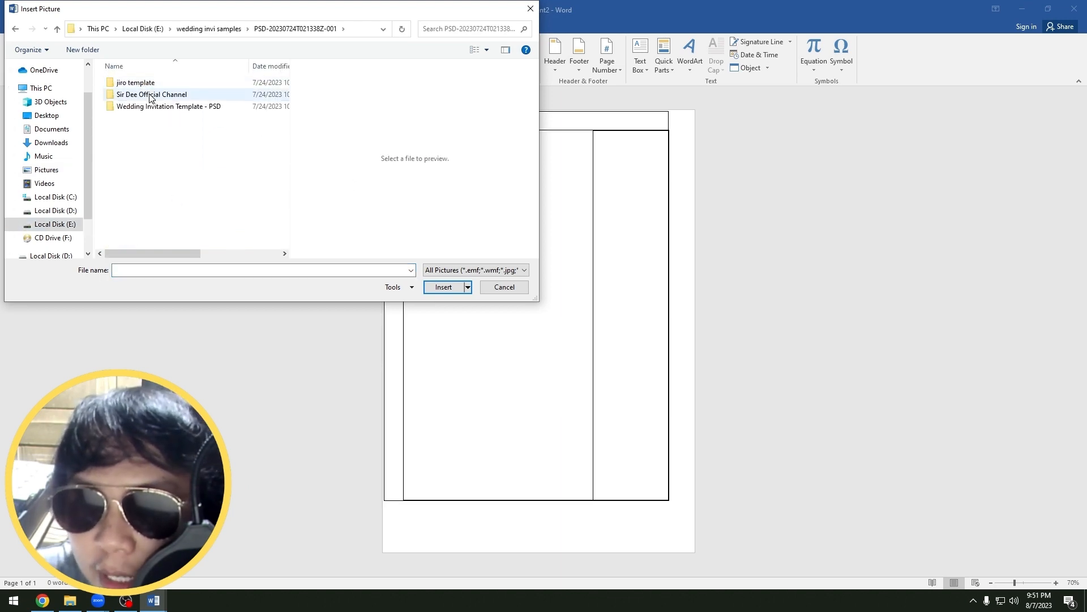
pyautogui.doubleClick(151, 96)
pyautogui.doubleClick(149, 83)
pyautogui.doubleClick(148, 84)
pyautogui.doubleClick(141, 95)
pyautogui.click(258, 187)
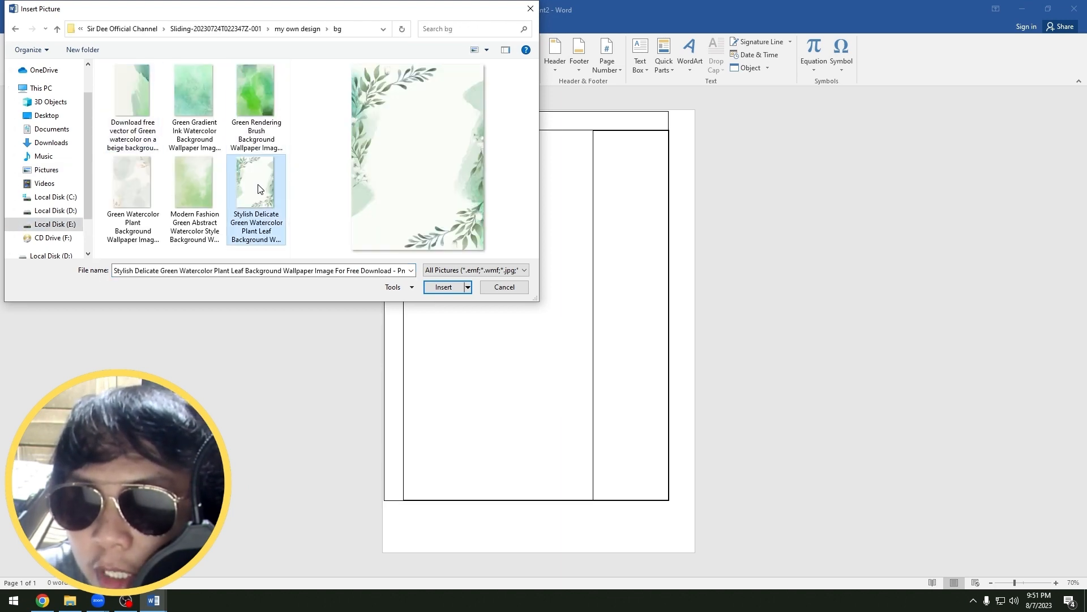
pyautogui.click(443, 286)
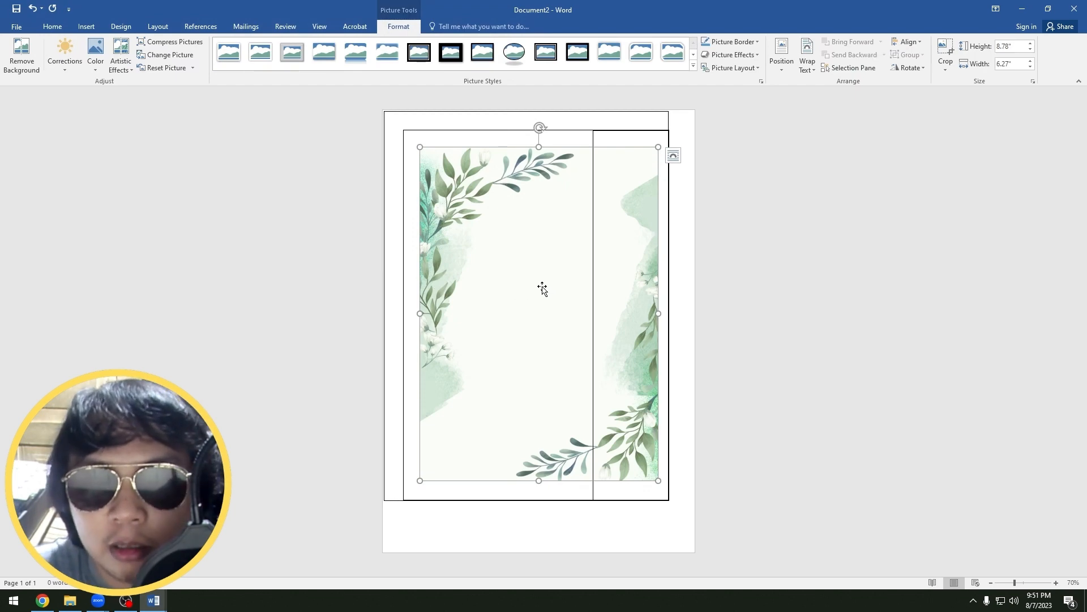
# - Place the background picture behind the text and fit it to the large panel beside the narrow one, 4.99" wide and 9.74" high
pyautogui.click(673, 155)
pyautogui.click(733, 249)
pyautogui.moveTo(522, 268); pyautogui.dragTo(507, 255)
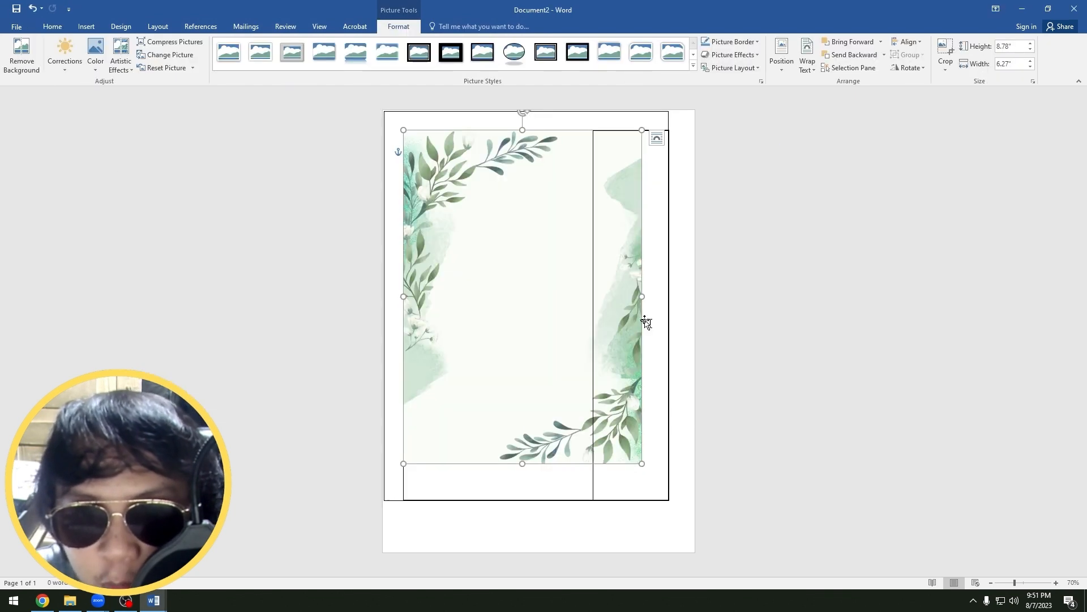
pyautogui.moveTo(643, 463); pyautogui.dragTo(594, 468)
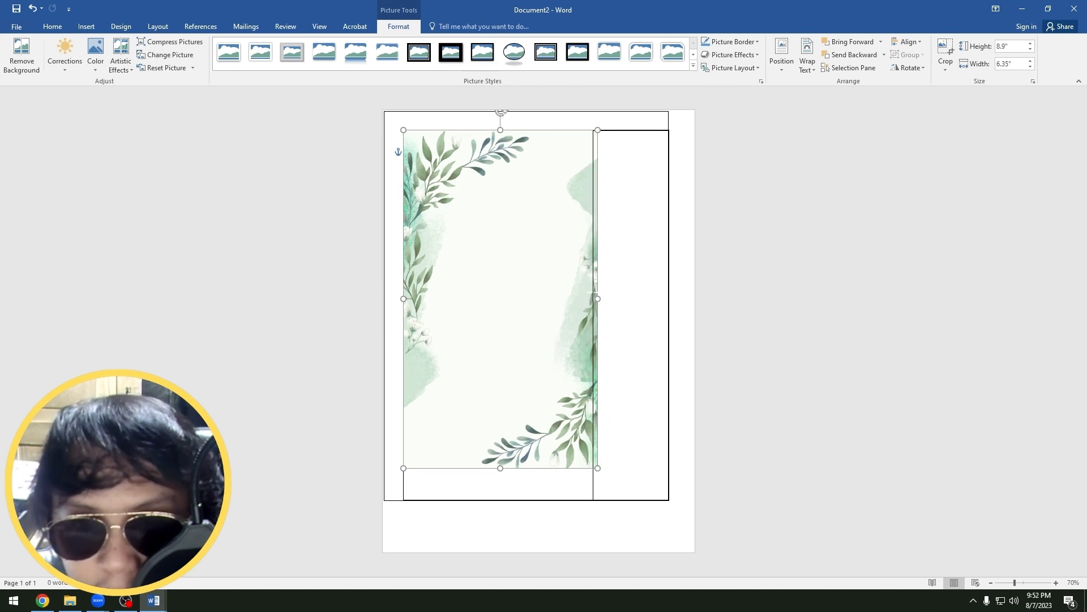
pyautogui.moveTo(593, 291); pyautogui.dragTo(592, 293)
pyautogui.moveTo(498, 468); pyautogui.dragTo(499, 500)
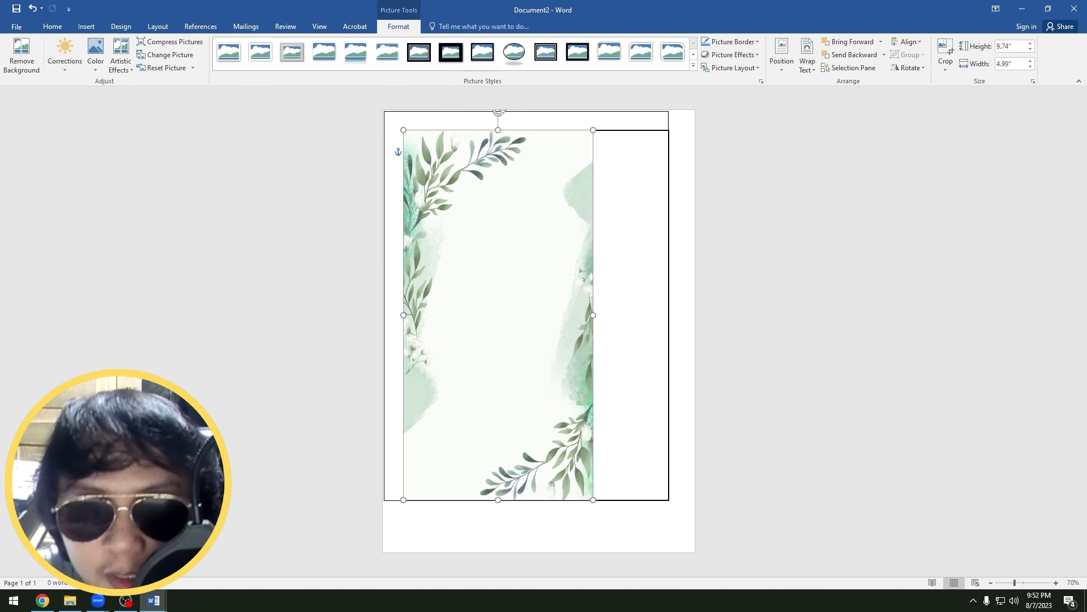
# - Following the flower clusters in back.docx, insert the white rose bouquet picture from the flowers and leaves folder into Document2
pyautogui.click(504, 528)
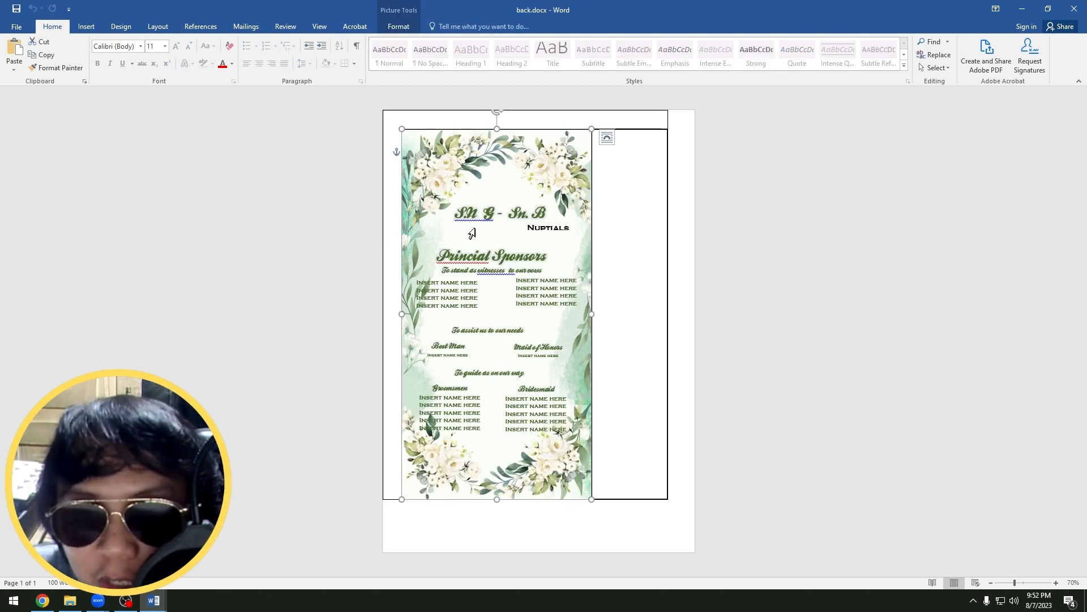
pyautogui.click(559, 178)
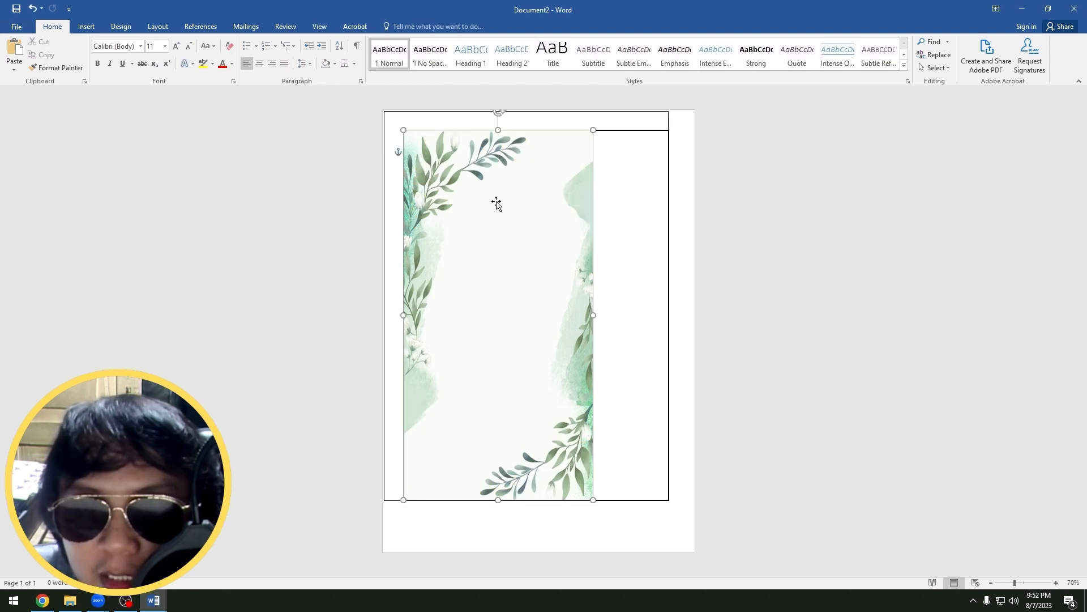
pyautogui.click(495, 202)
pyautogui.click(86, 26)
pyautogui.click(86, 53)
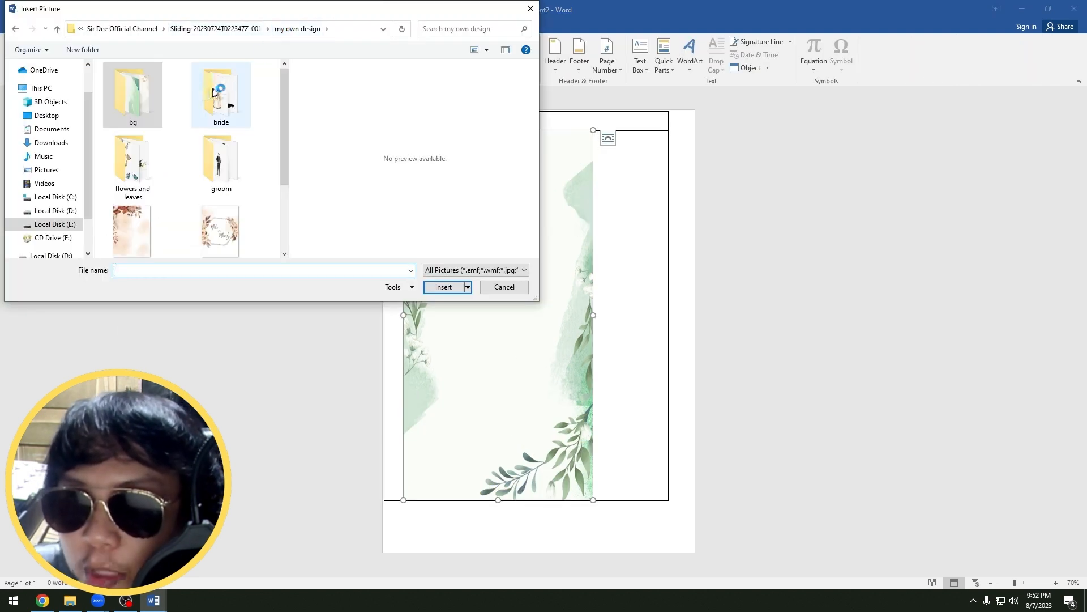
pyautogui.doubleClick(143, 169)
pyautogui.doubleClick(151, 116)
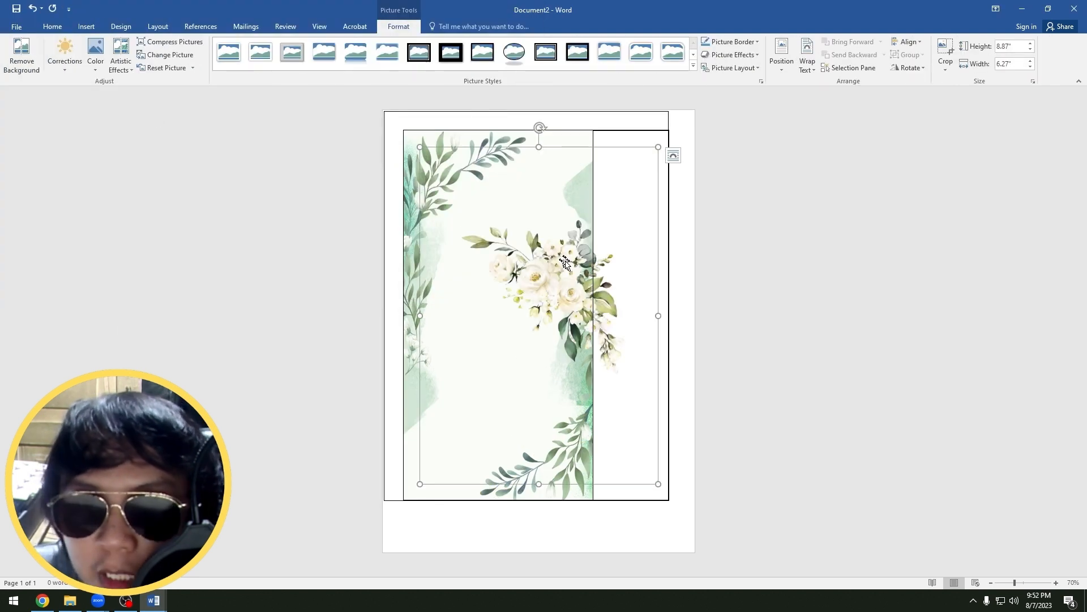
# - Set the bouquet picture behind text, shrink it to about 3.8" high by 2.69" wide and place it at the floral panel's upper-right corner
pyautogui.click(672, 159)
pyautogui.click(732, 250)
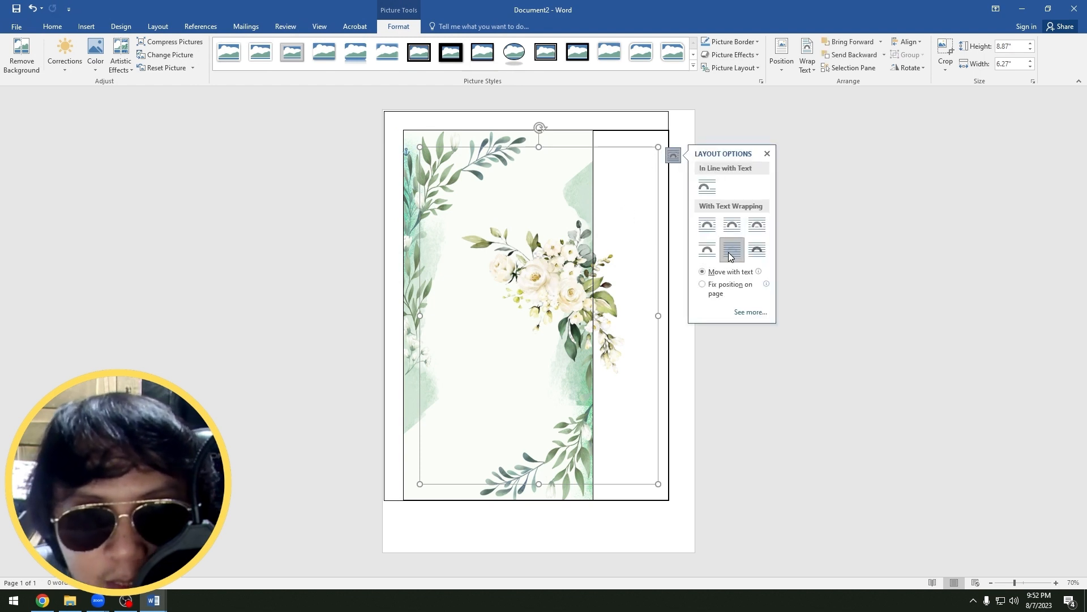
pyautogui.click(680, 408)
pyautogui.moveTo(572, 163); pyautogui.dragTo(569, 145)
pyautogui.moveTo(612, 254); pyautogui.dragTo(599, 238)
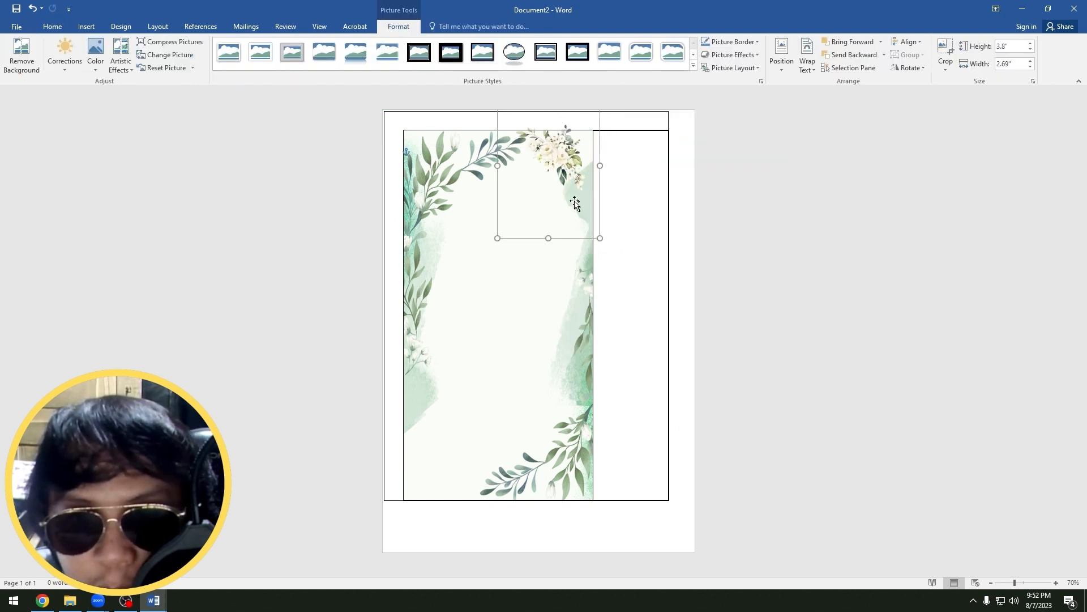
# - Duplicate the bouquet to the floral panel's upper-left and lower-right corners, rotating the lower copy to follow the corner
pyautogui.moveTo(570, 193); pyautogui.dragTo(501, 140)
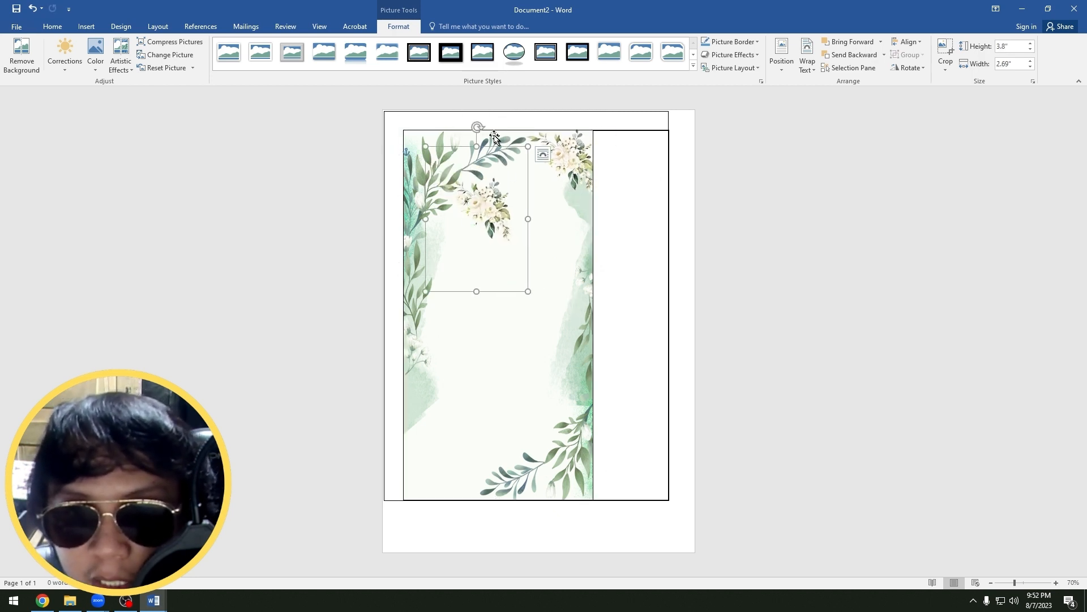
pyautogui.hotkey('ctrl', 'z')
pyautogui.click(569, 164)
pyautogui.moveTo(576, 163); pyautogui.dragTo(559, 401)
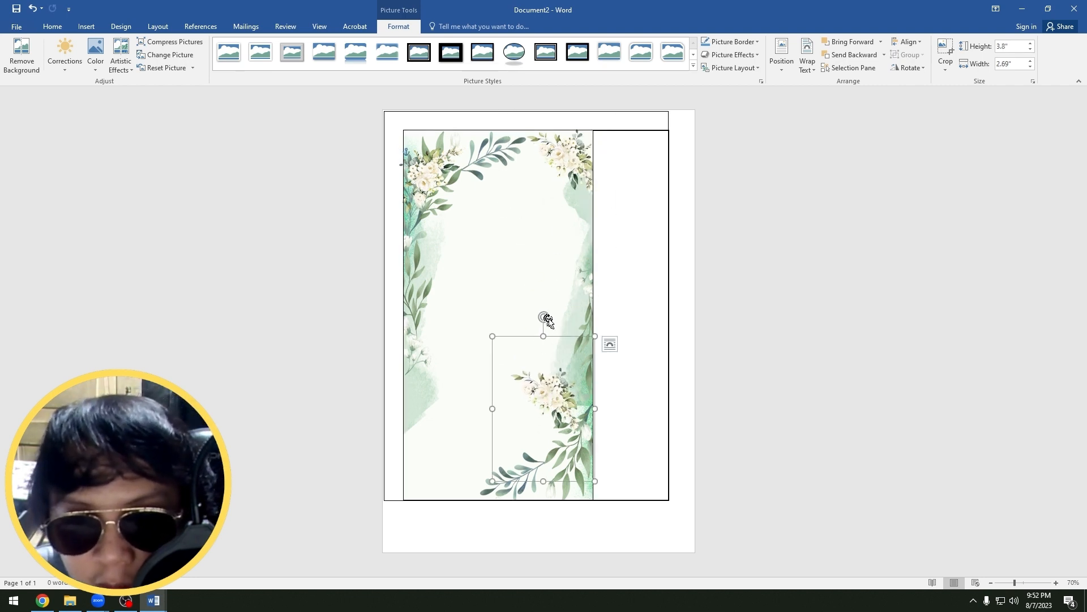
pyautogui.moveTo(544, 317); pyautogui.dragTo(617, 358)
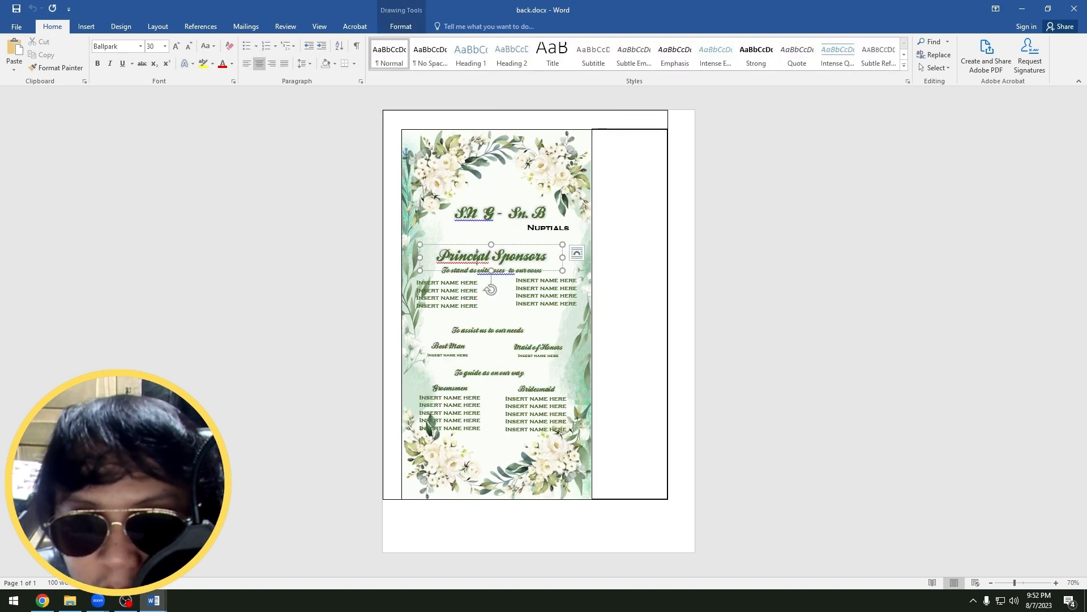
# - After checking the text blocks in back.docx, copy the "To Clothe Us As One" text box from 2 folds.docx into Document2's floral panel
pyautogui.click(504, 395)
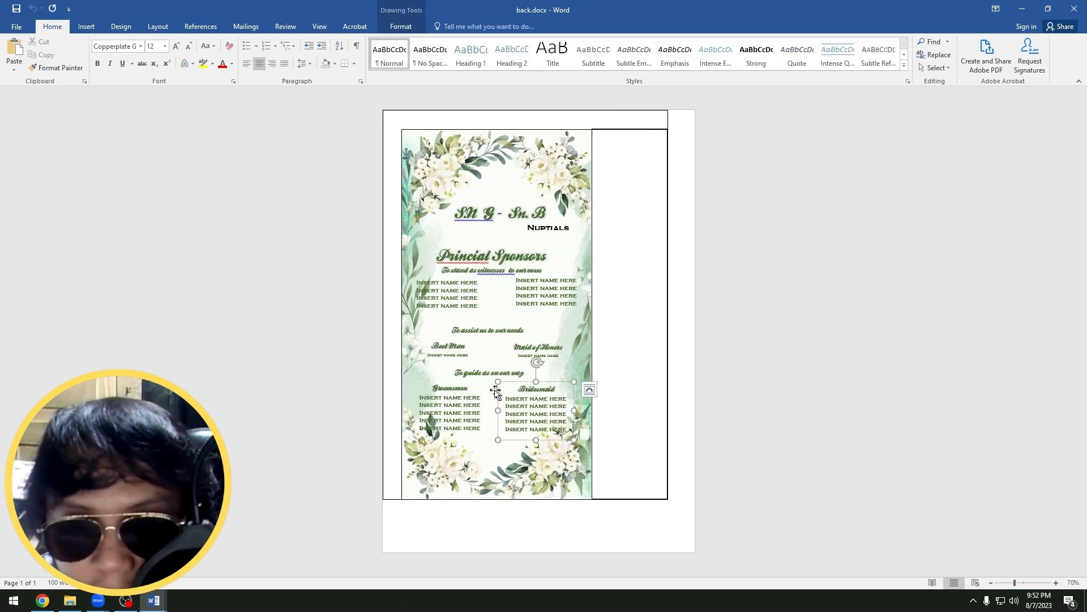
pyautogui.click(487, 375)
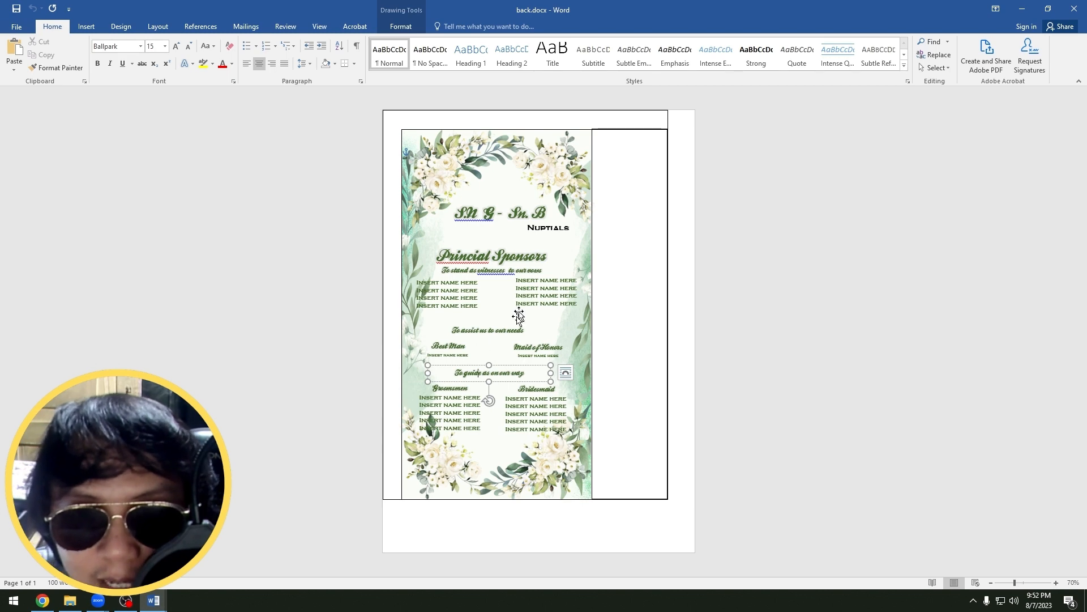
pyautogui.scroll(2, 529, 340)
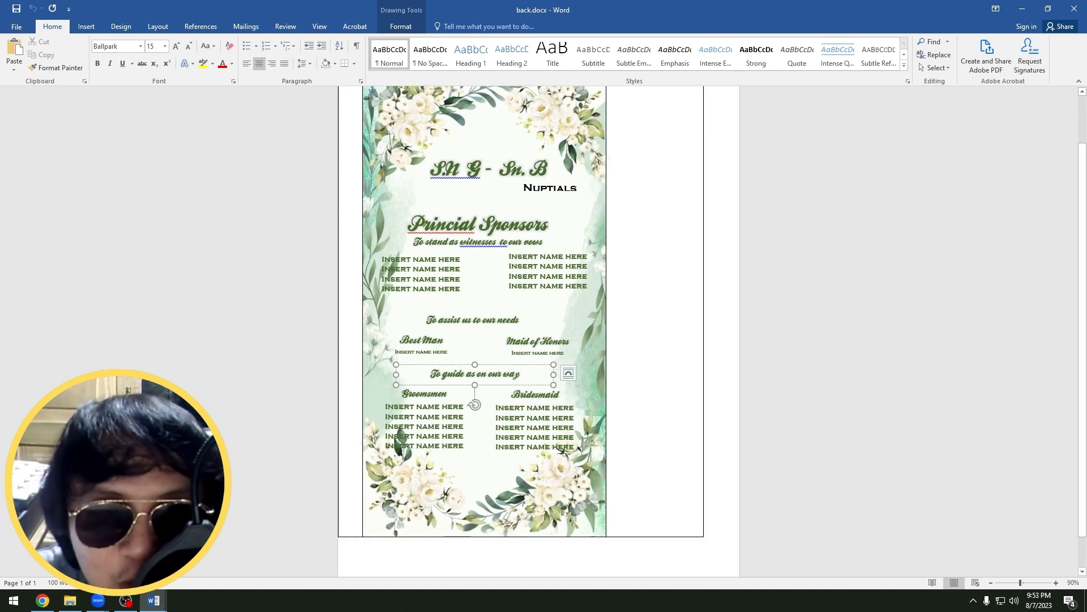
pyautogui.moveTo(153, 600)
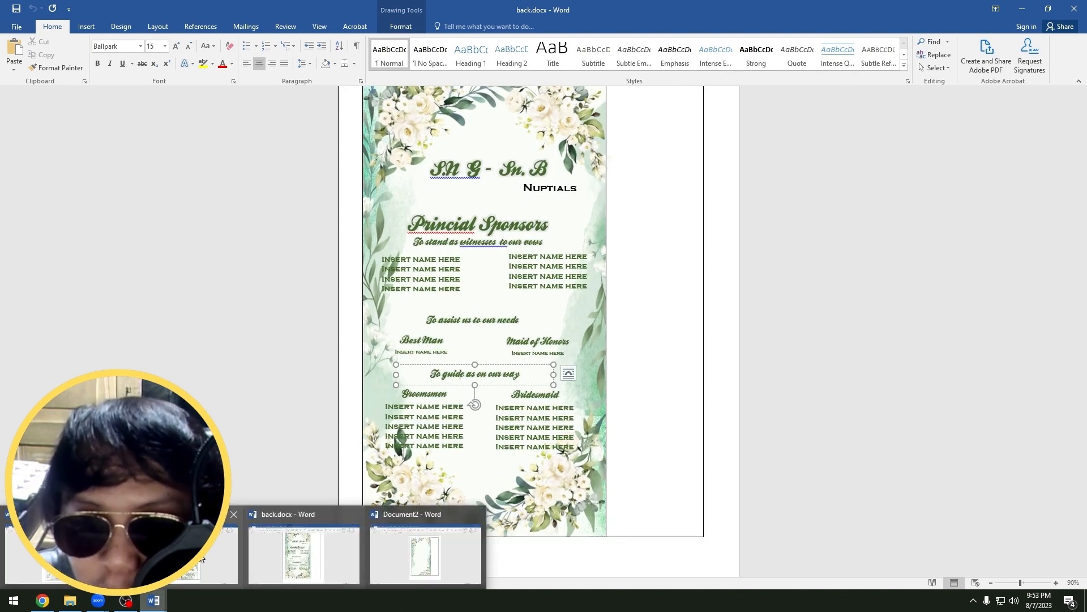
pyautogui.click(202, 560)
pyautogui.click(538, 241)
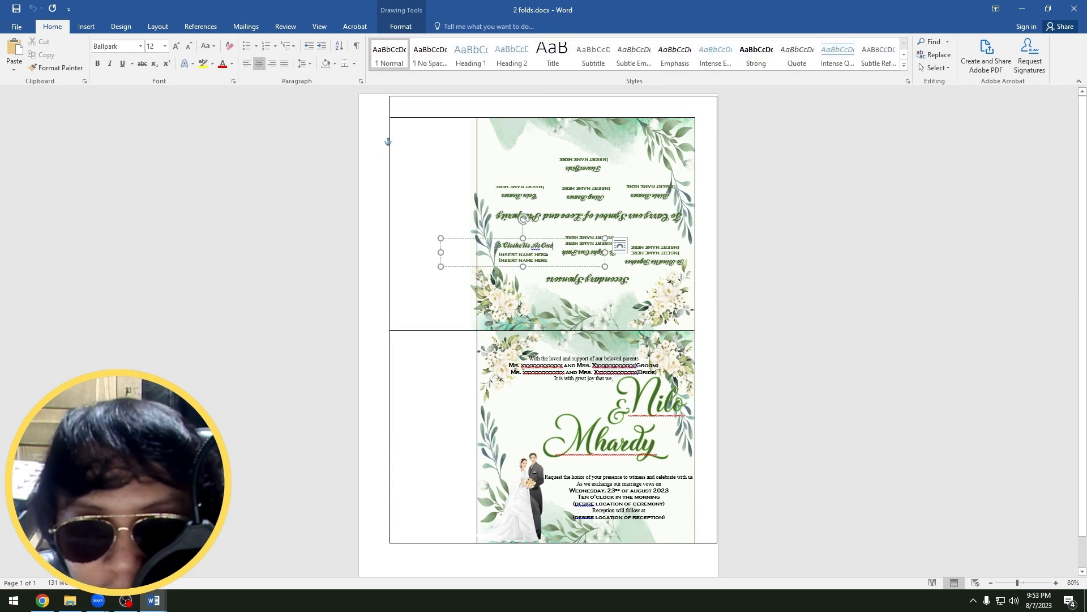
pyautogui.click(538, 238)
pyautogui.hotkey('alt', 'Tab')
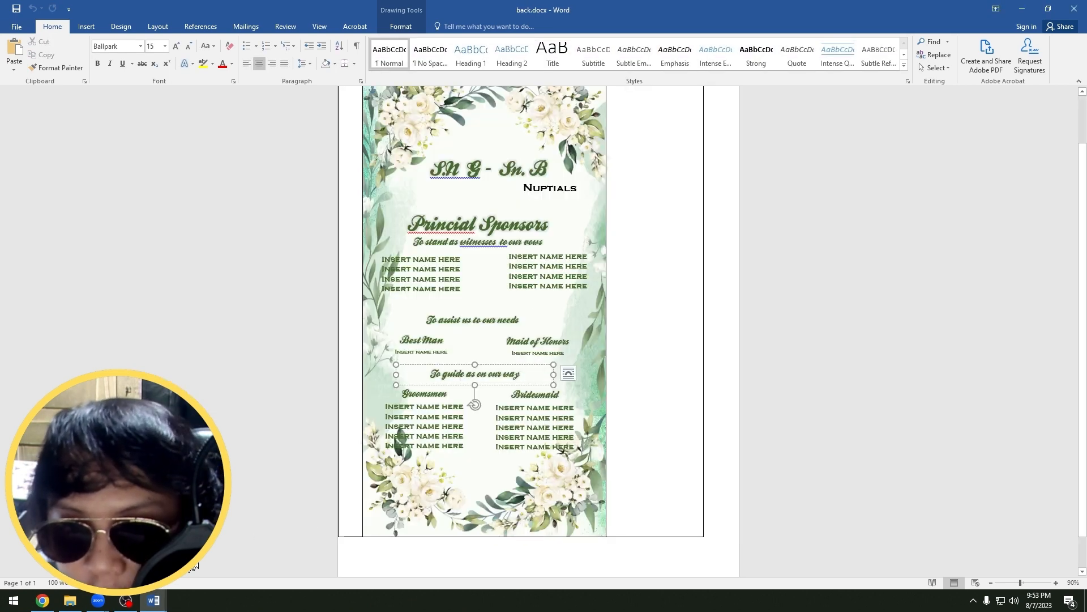
pyautogui.moveTo(154, 600)
pyautogui.click(424, 552)
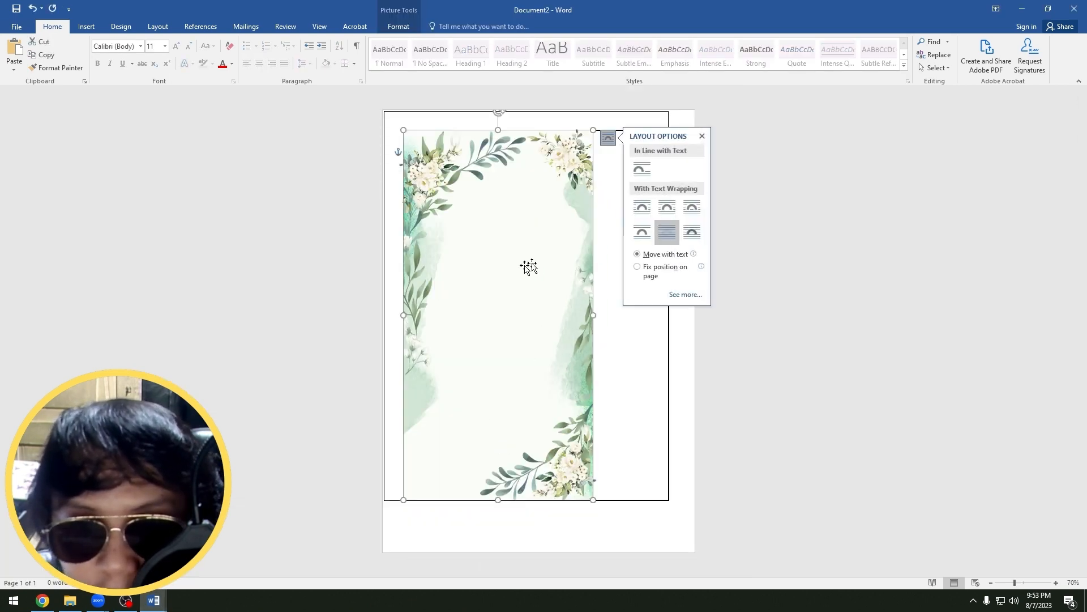
pyautogui.hotkey('ctrl', 'v')
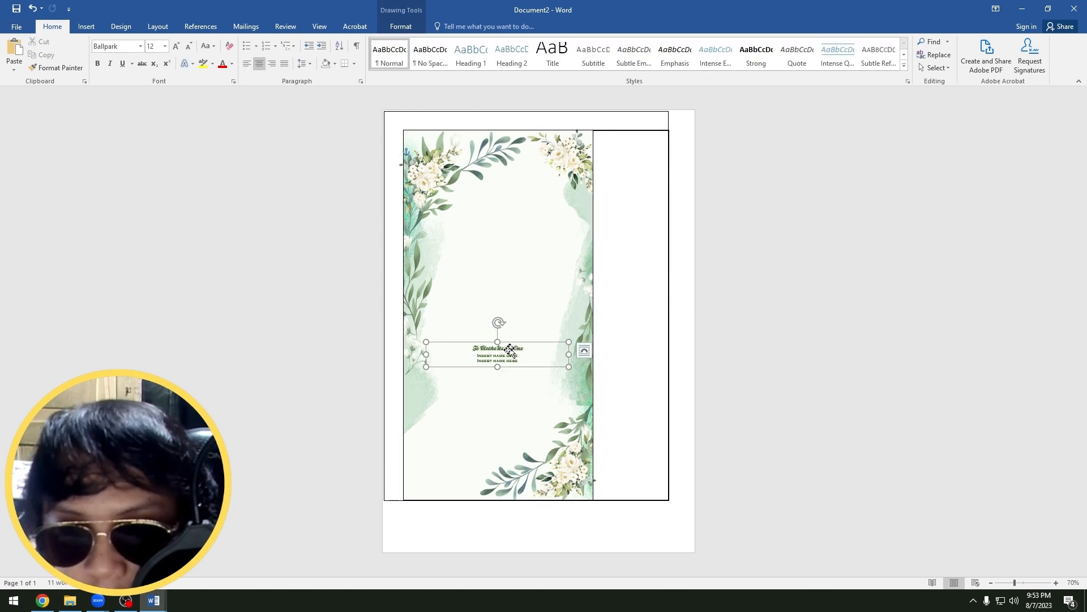
pyautogui.scroll(5, 512, 346)
# - Check the matching heading in back.docx and set the "To Clothe Us As One" heading in Document2 to font size 15
pyautogui.moveTo(154, 600)
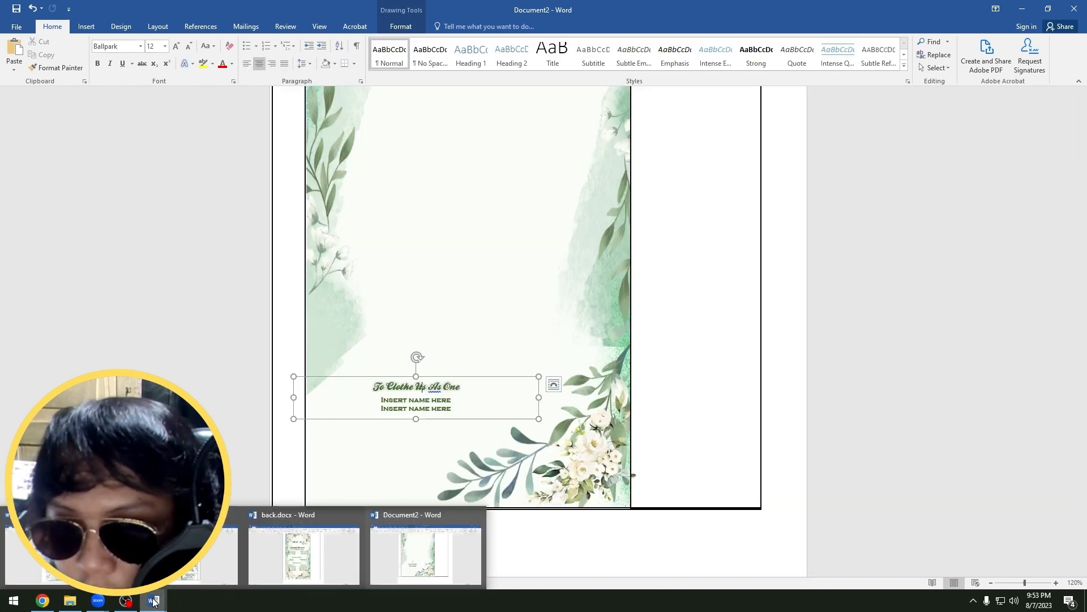
pyautogui.click(294, 565)
pyautogui.click(416, 393)
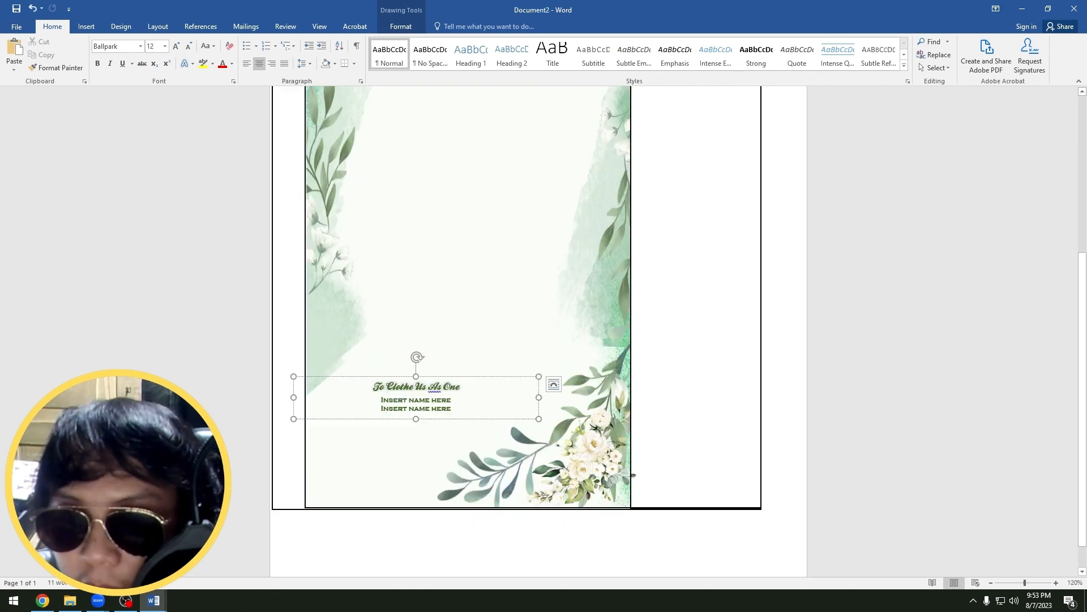
pyautogui.moveTo(464, 387); pyautogui.dragTo(373, 387)
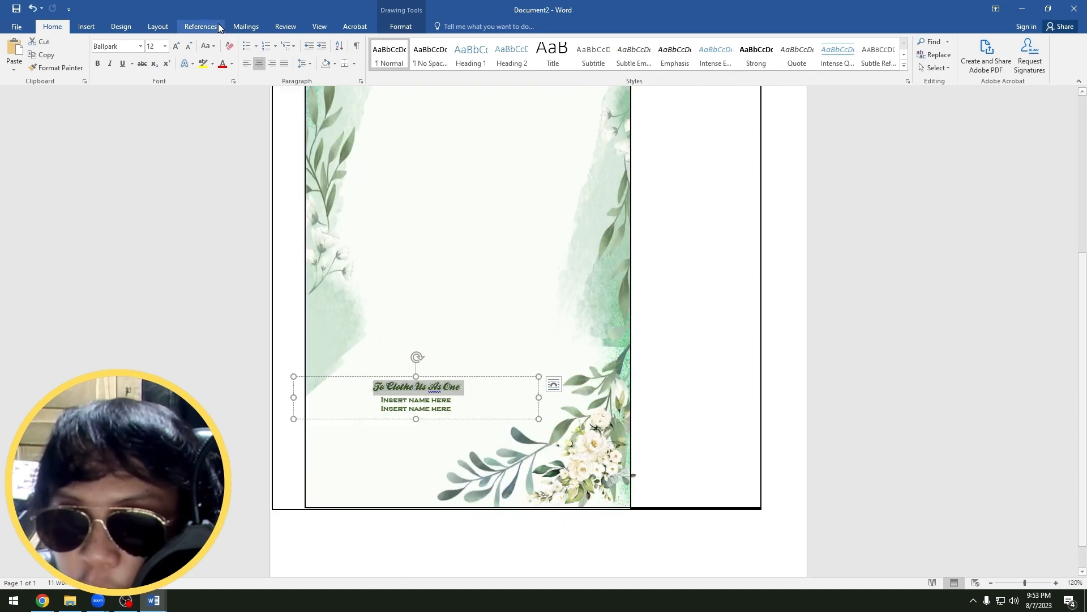
pyautogui.click(176, 46)
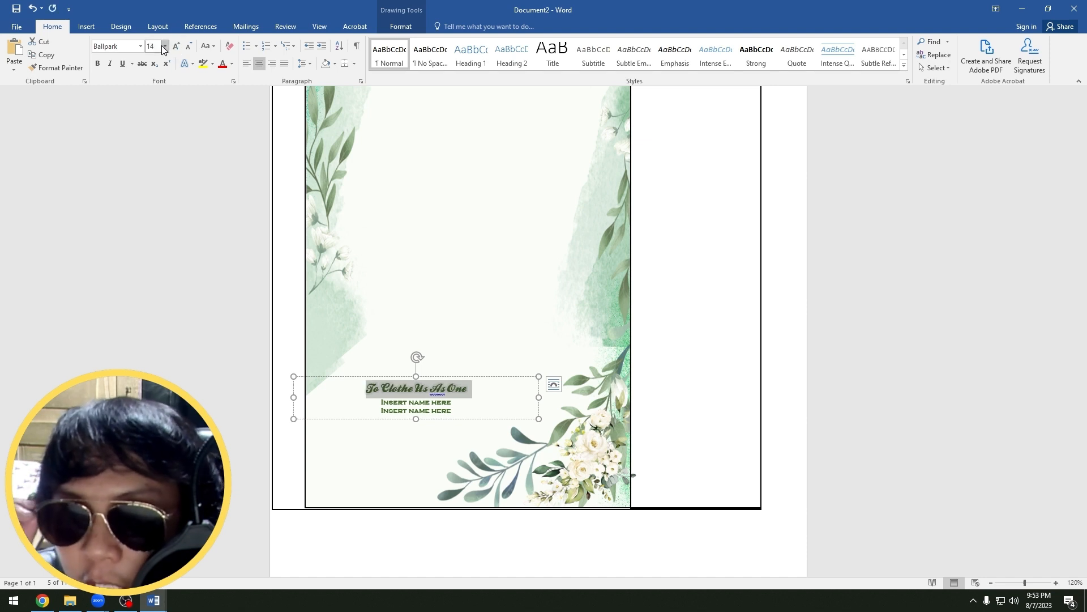
pyautogui.write('15')
pyautogui.press('Return')
pyautogui.click(502, 311)
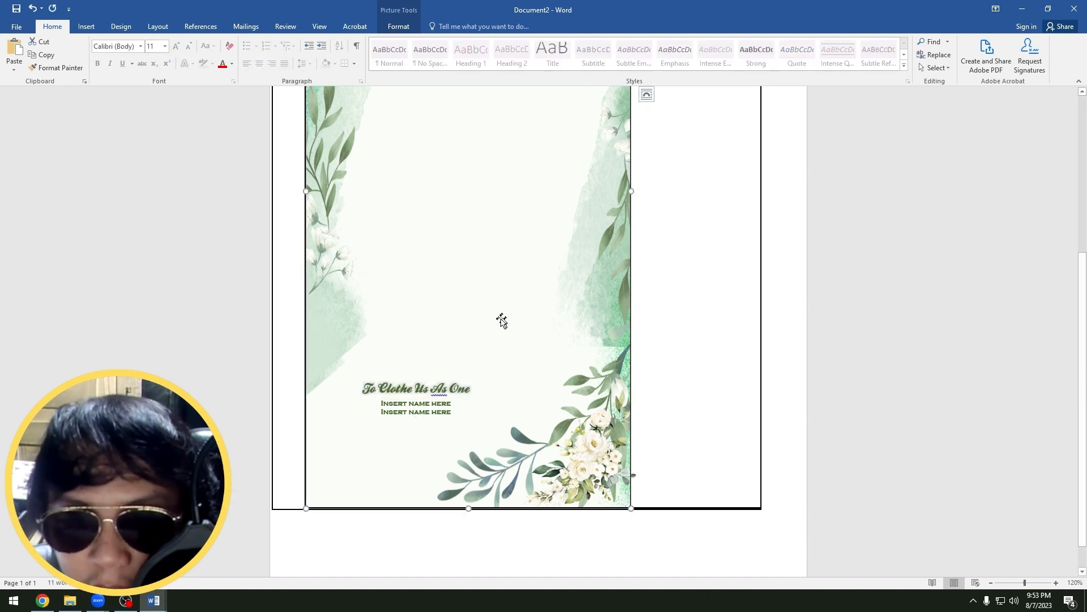
# - Repeat the "Insert name here" line to make five lines under the heading and enlarge their text
pyautogui.click(430, 402)
pyautogui.hotkey('shift', 'End')
pyautogui.hotkey('ctrl', 'c')
pyautogui.click(473, 411)
pyautogui.hotkey('ctrl', 'v')
pyautogui.hotkey('ctrl', 'v')
pyautogui.hotkey('ctrl', 'v')
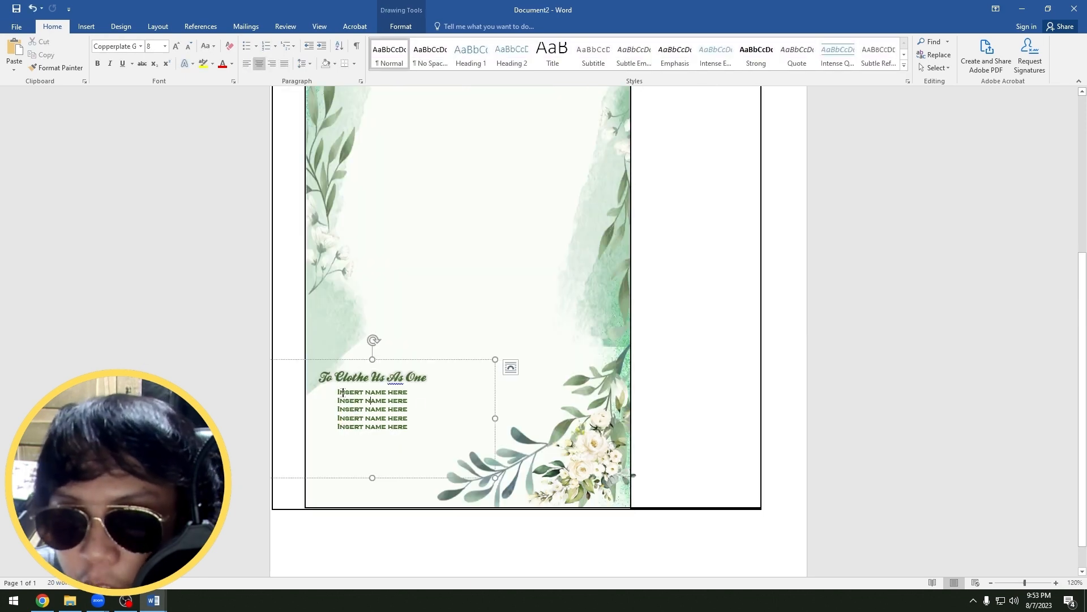
pyautogui.moveTo(338, 392); pyautogui.dragTo(408, 427)
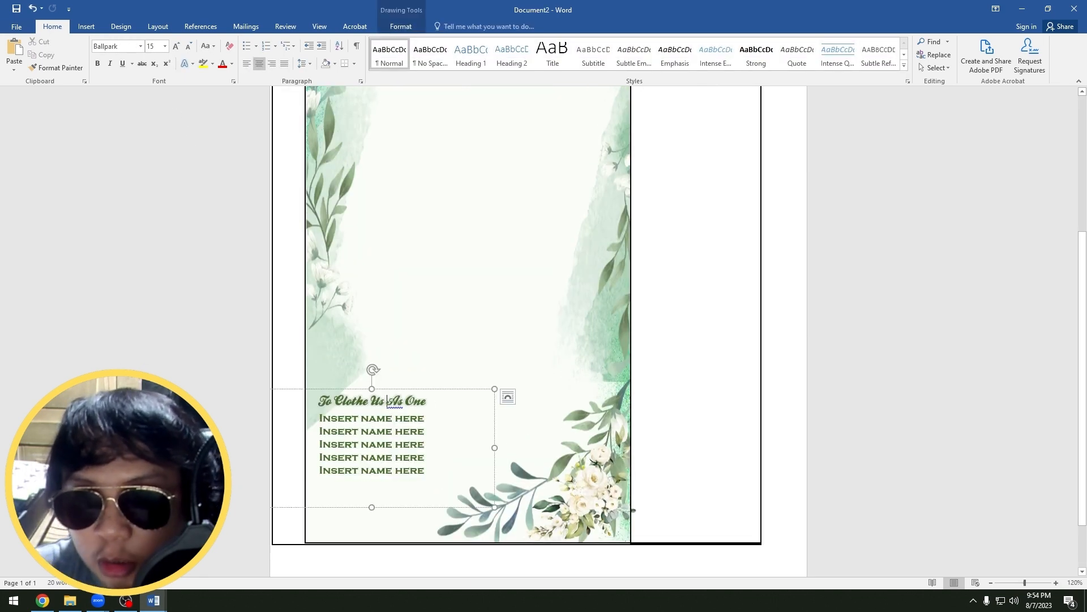
# - Replace the "To Clothe Us As One" heading above the five name lines with "Groomsmen"
pyautogui.moveTo(430, 401); pyautogui.dragTo(329, 404)
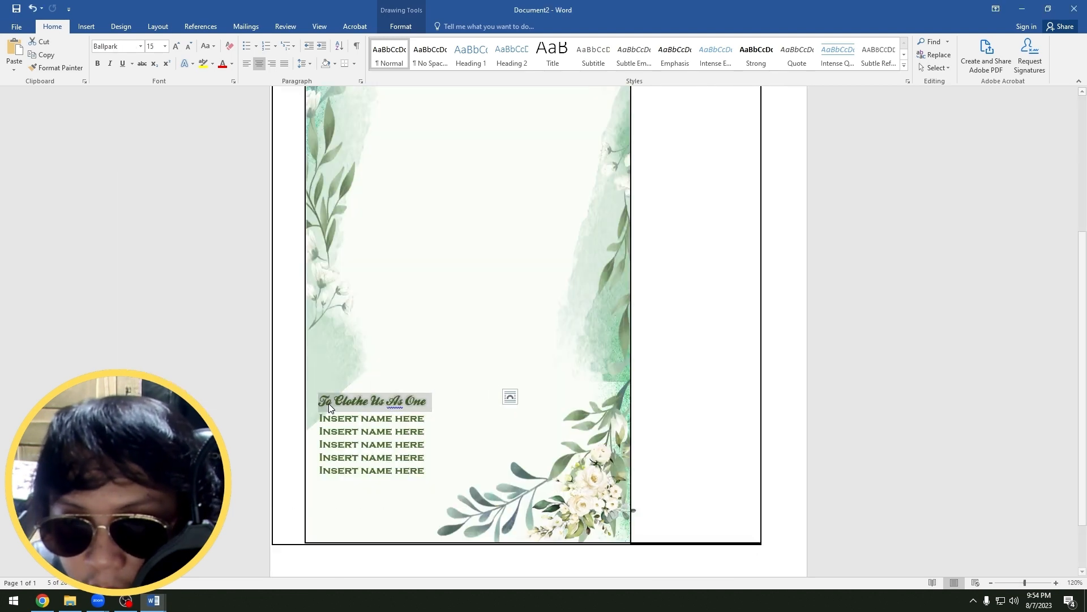
pyautogui.hotkey('ctrl', 'v')
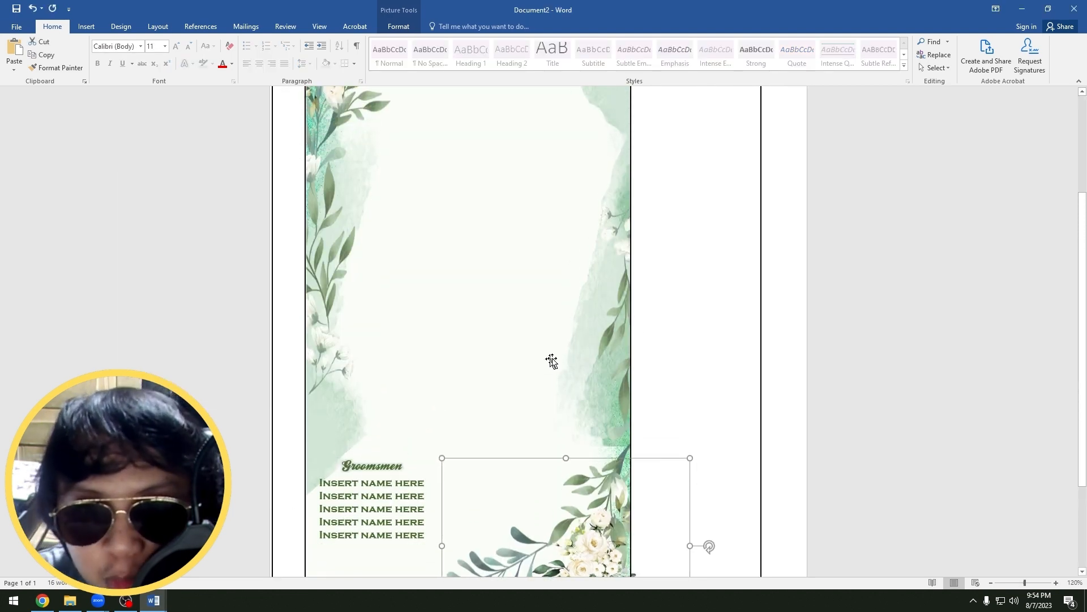
pyautogui.press('Delete')
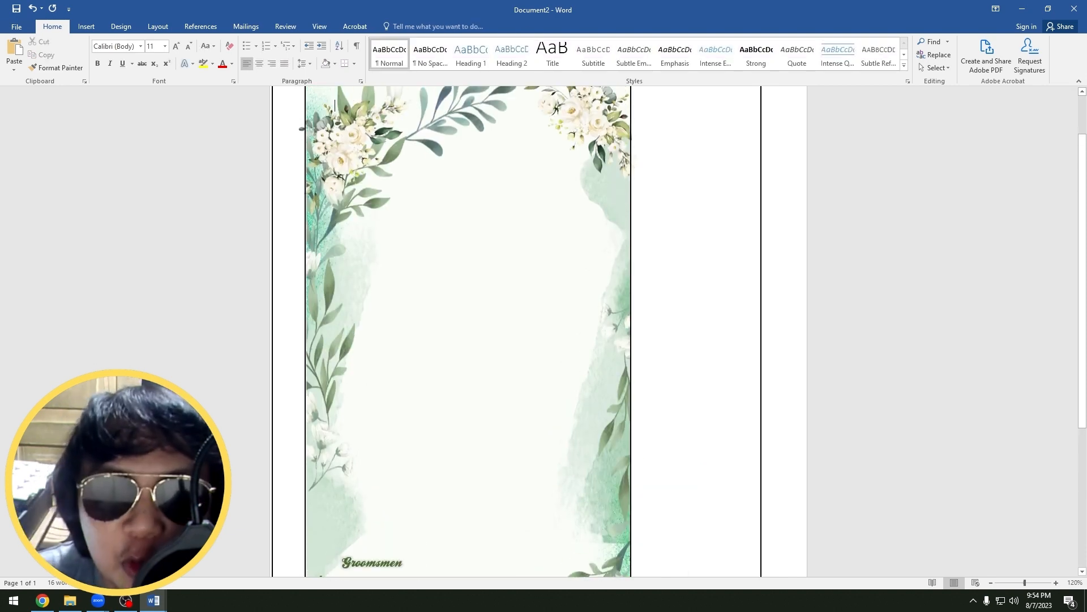
# - In back.docx, try duplicating the Groomsmen text box and placing the copy over the Bridesmaid block, then delete the copy
pyautogui.moveTo(153, 601)
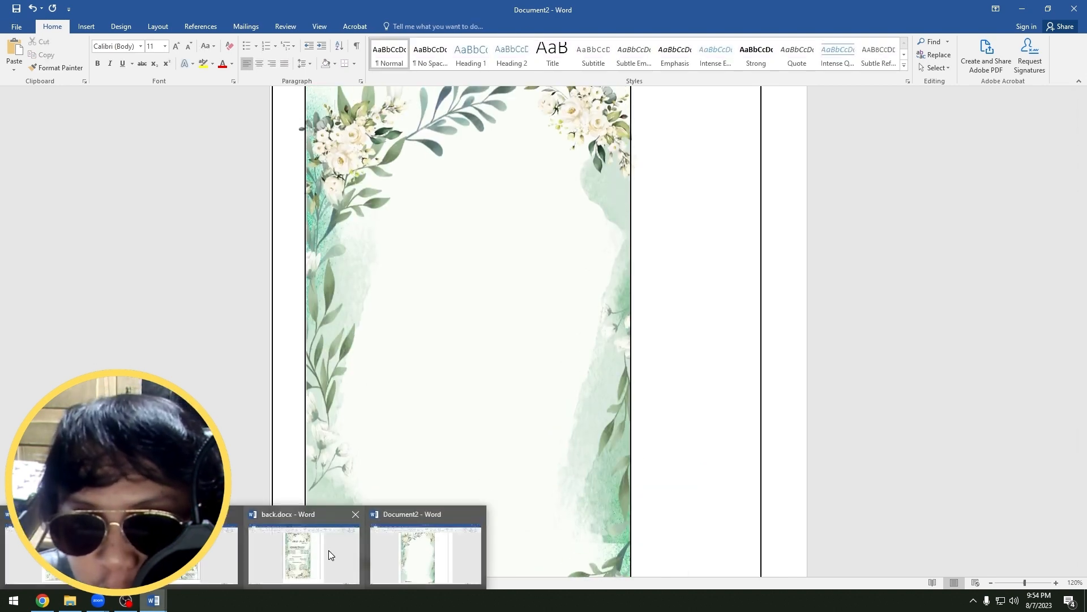
pyautogui.click(328, 549)
pyautogui.scroll(-1, 600, 407)
pyautogui.click(431, 356)
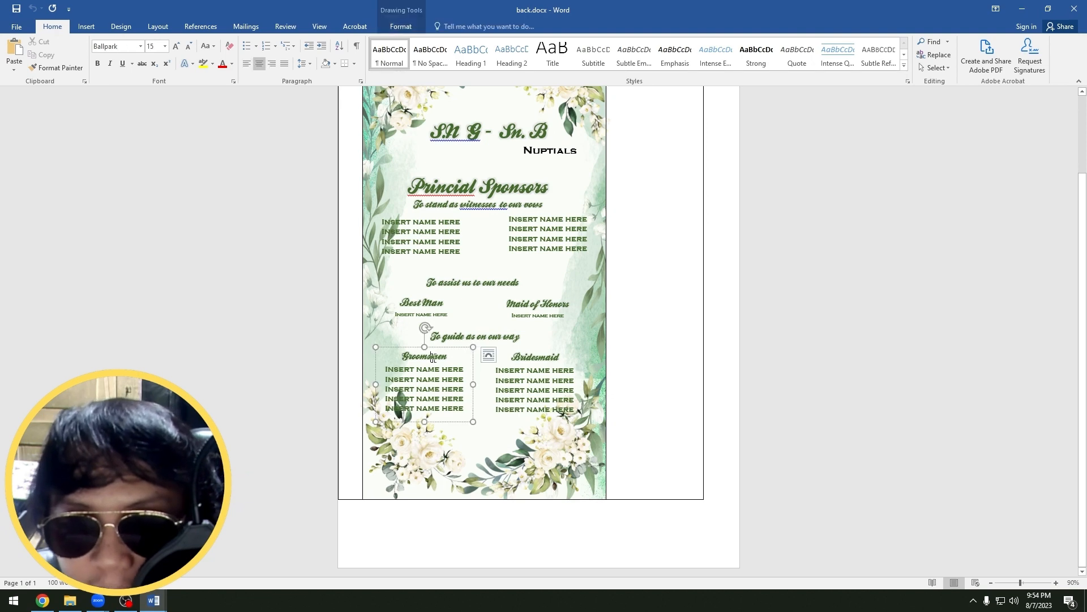
pyautogui.scroll(5, 430, 356)
pyautogui.click(385, 346)
pyautogui.hotkey('ctrl', 'c')
pyautogui.hotkey('ctrl', 'v')
pyautogui.moveTo(400, 358); pyautogui.dragTo(576, 347)
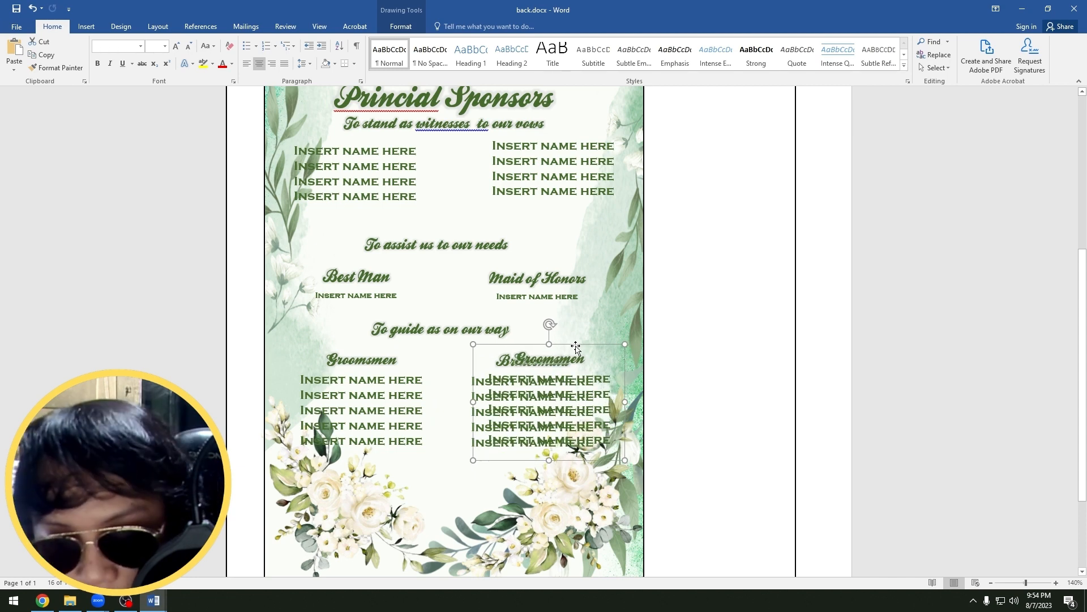
pyautogui.press('Delete')
# - Examine the fonts and sizes of the Bridesmaid heading, its name lines and the "To guide as on our way" line in back.docx
pyautogui.tripleClick(532, 362)
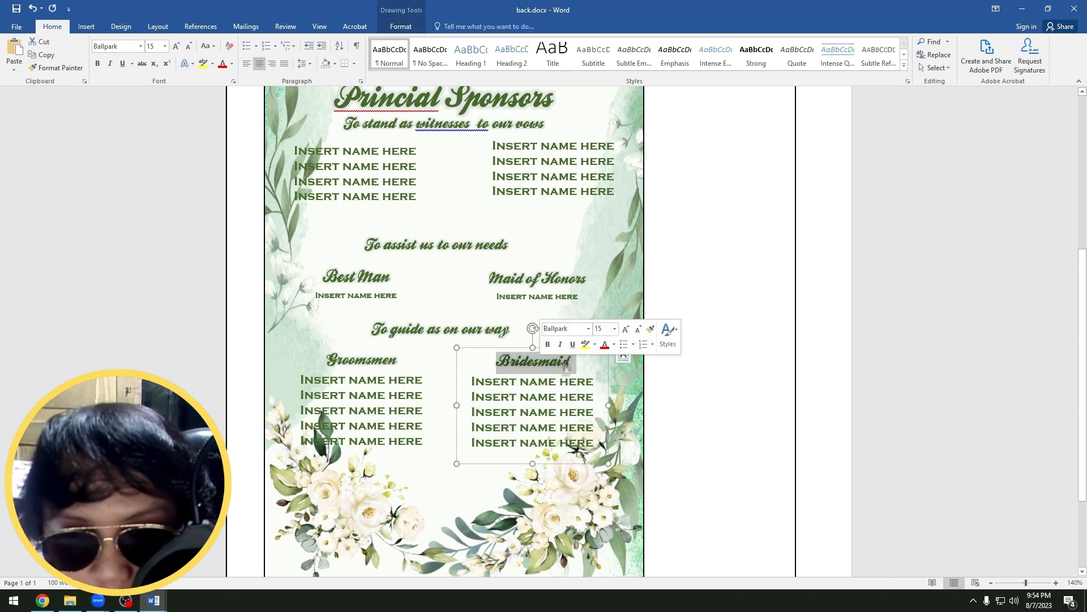
pyautogui.click(530, 382)
pyautogui.moveTo(496, 360); pyautogui.dragTo(576, 362)
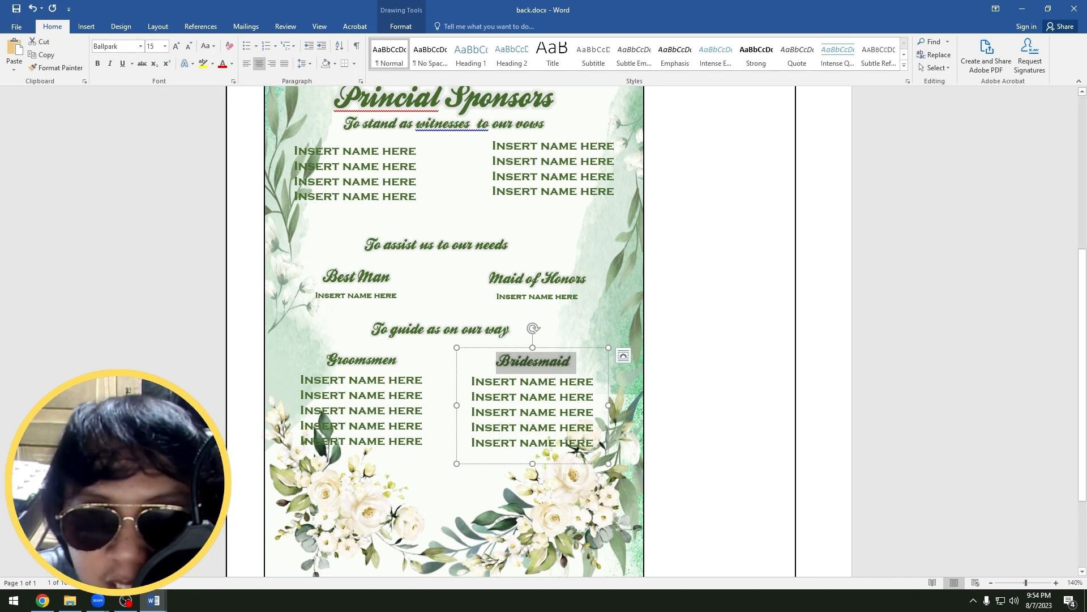
pyautogui.click(467, 383)
pyautogui.moveTo(473, 380); pyautogui.dragTo(594, 442)
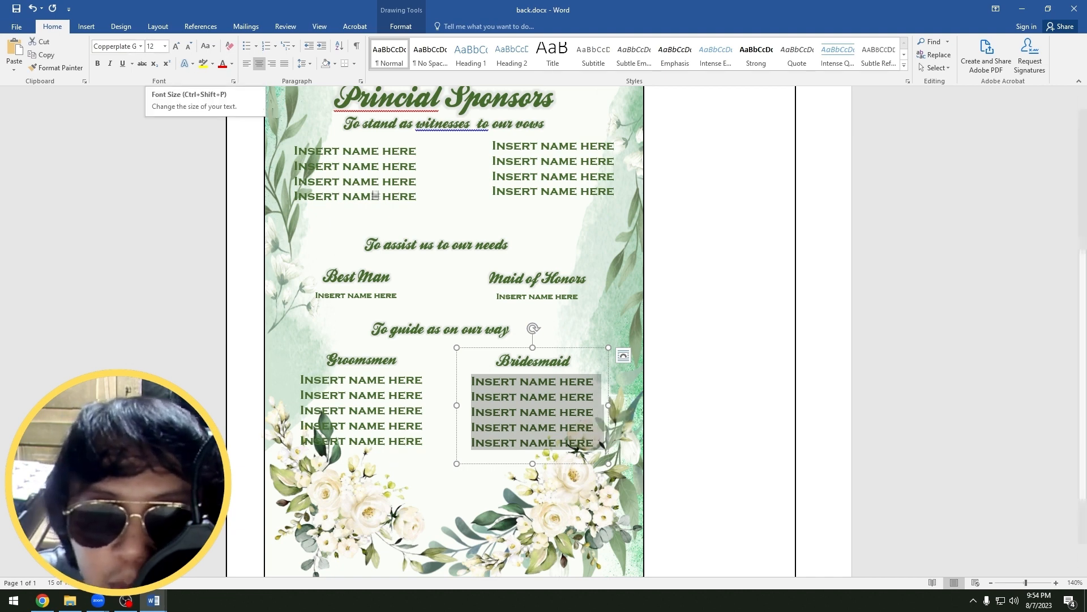
pyautogui.click(468, 329)
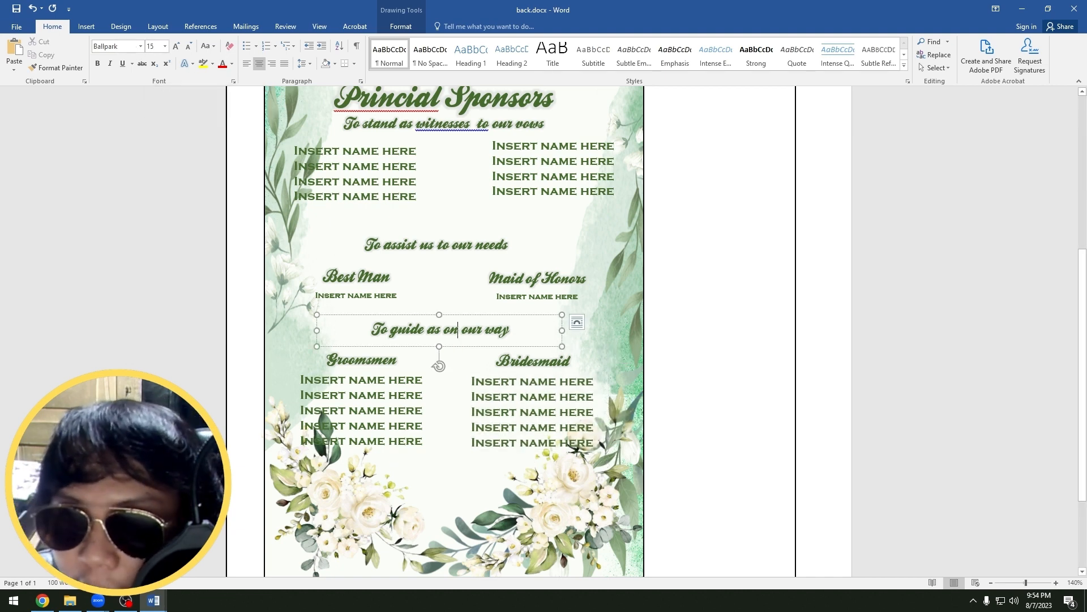
pyautogui.tripleClick(457, 325)
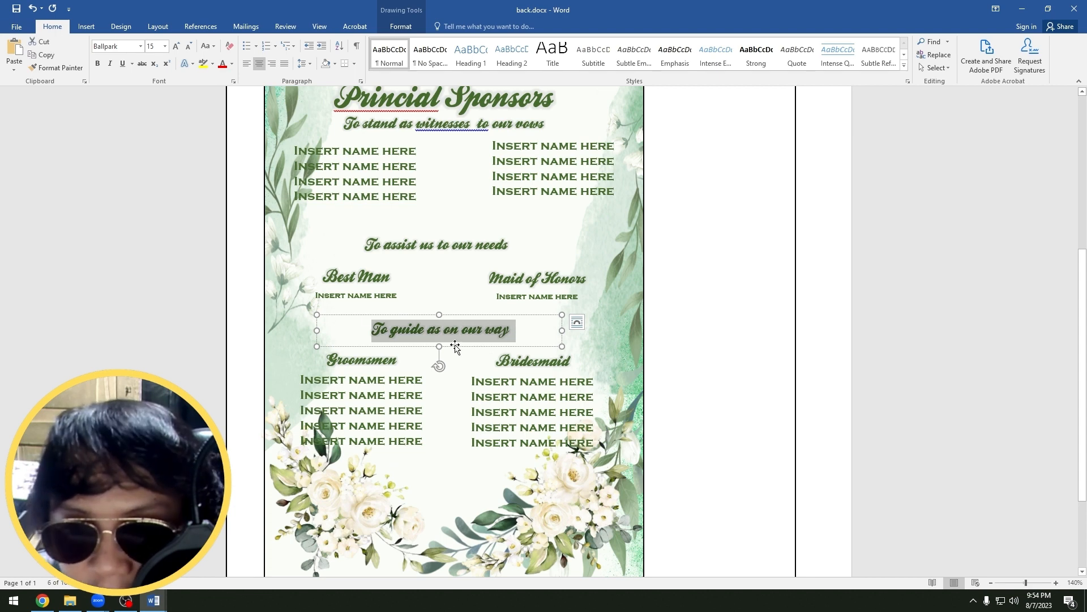
# - Copy the "Secondary Sponsors" text box from 2 folds.docx and paste it into back.docx
pyautogui.moveTo(153, 600)
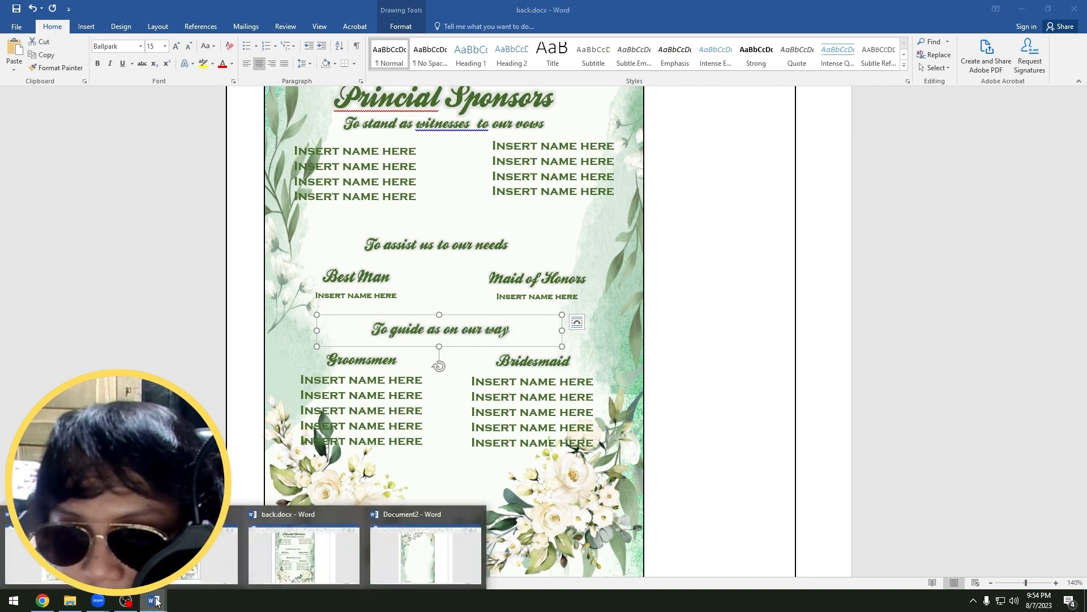
pyautogui.click(420, 550)
pyautogui.click(581, 283)
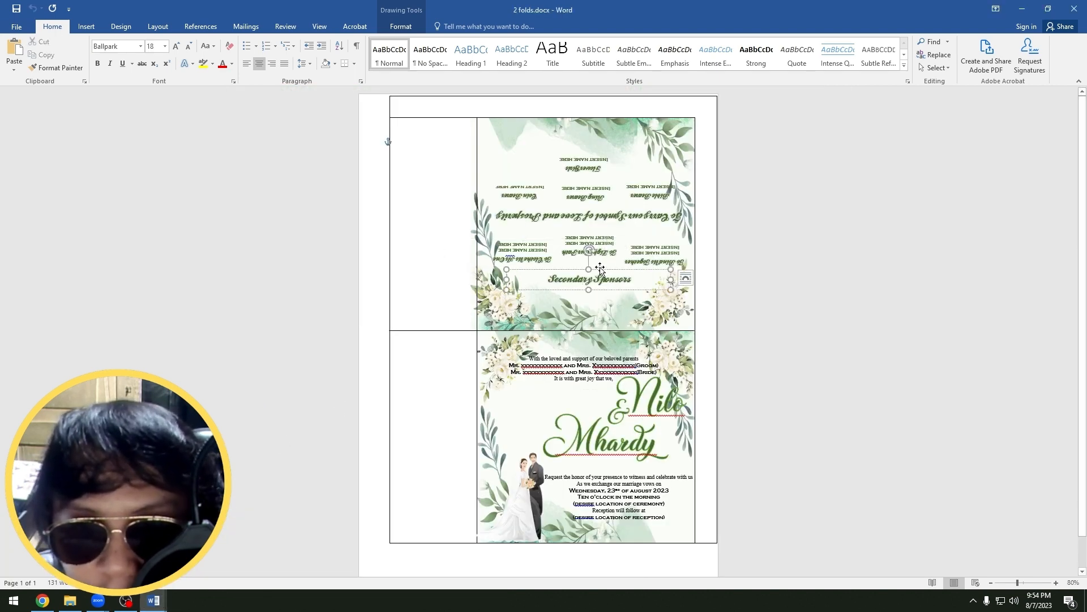
pyautogui.doubleClick(603, 270)
pyautogui.hotkey('alt', 'Tab')
pyautogui.click(630, 338)
pyautogui.scroll(5, 629, 337)
pyautogui.hotkey('ctrl', 'v')
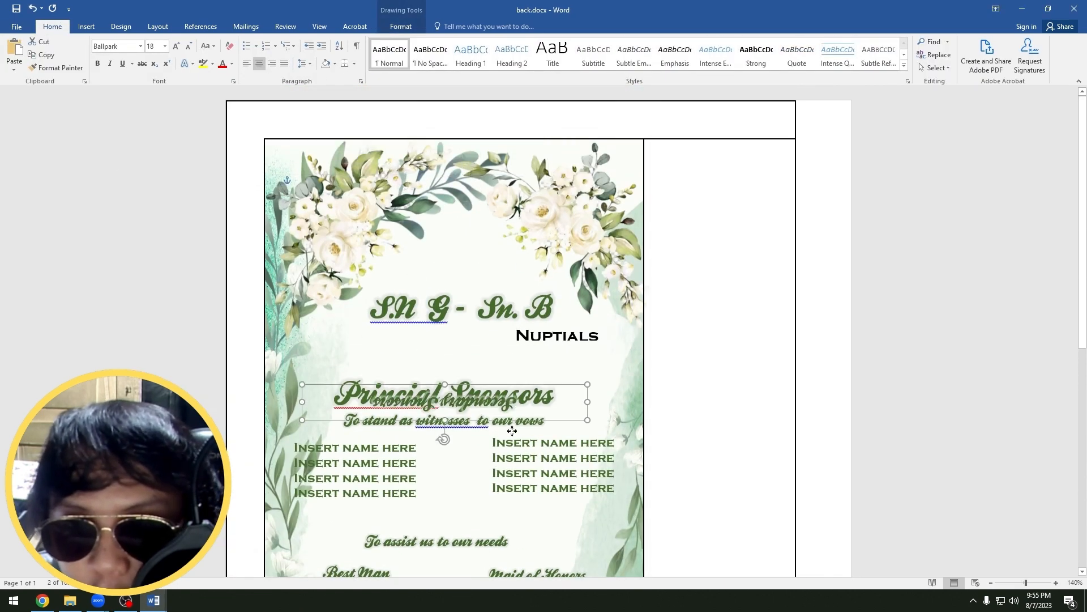
# - Try placing the pasted "Secondary Sponsors" heading upright between the Best Man and Maid of Honors blocks, then delete it
pyautogui.scroll(-2, 516, 414)
pyautogui.scroll(-2, 516, 413)
pyautogui.moveTo(445, 226); pyautogui.dragTo(471, 284)
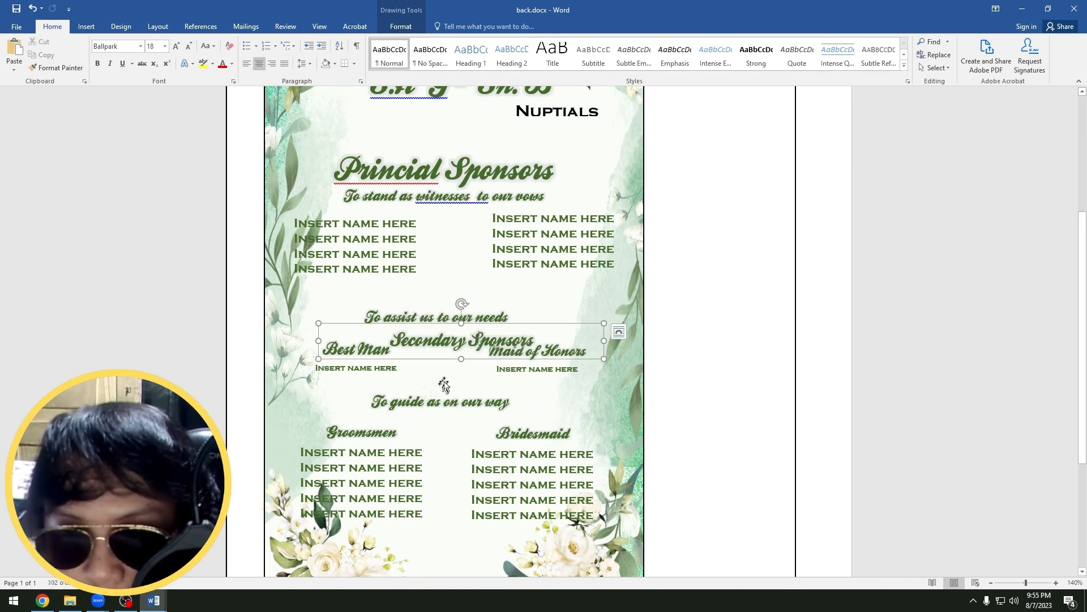
pyautogui.hotkey('ctrl', 'a')
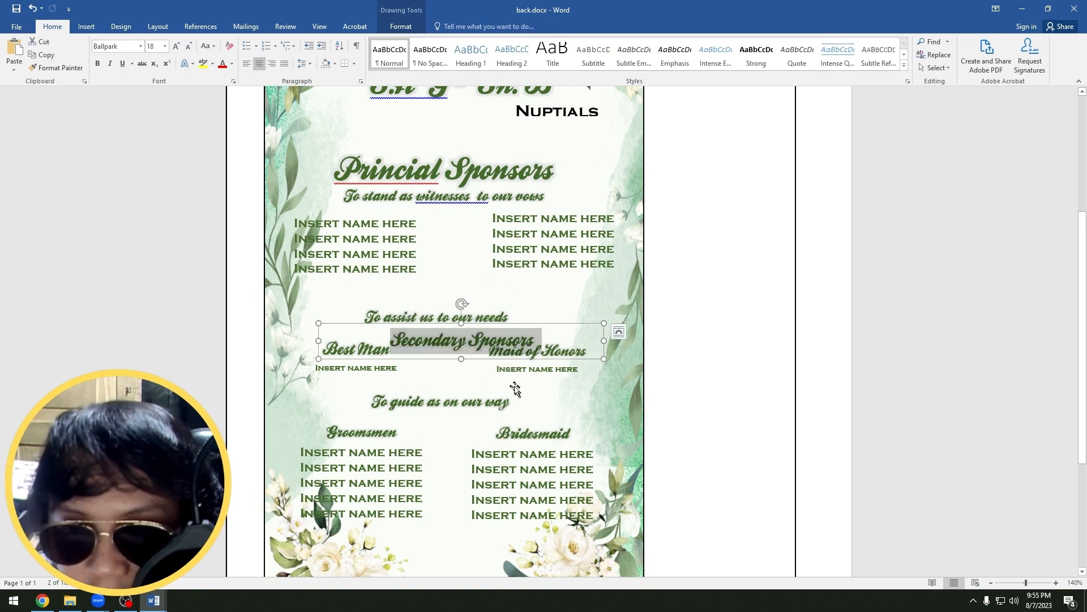
pyautogui.click(549, 386)
pyautogui.click(469, 357)
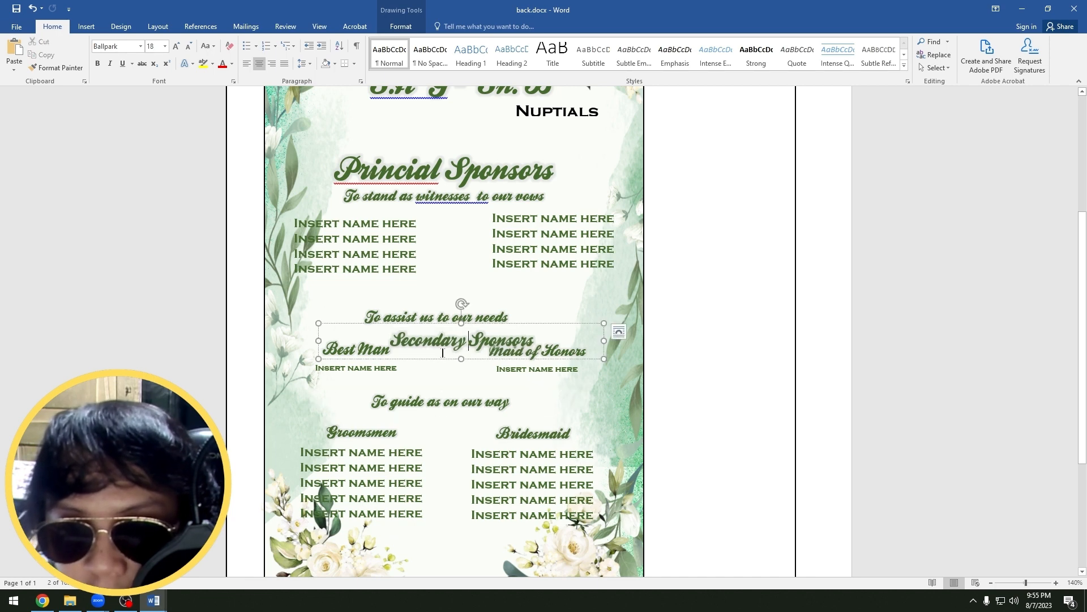
pyautogui.click(442, 359)
pyautogui.press('Delete')
# - Check the font and size of the "To guide as on our way" line and the Maid of Honors and Best Man headings
pyautogui.click(433, 404)
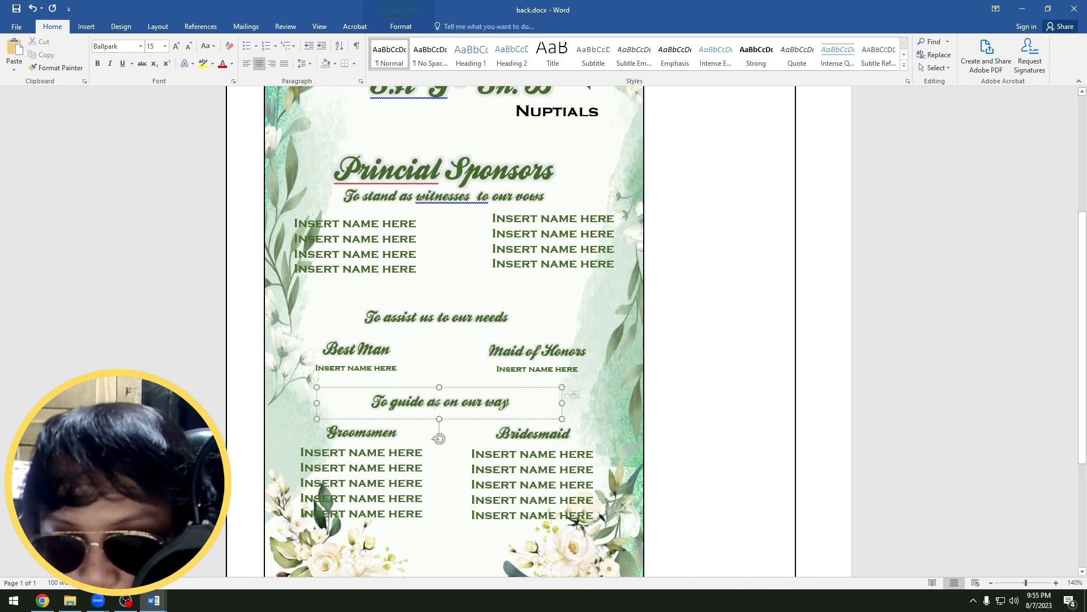
pyautogui.hotkey('ctrl', 'a')
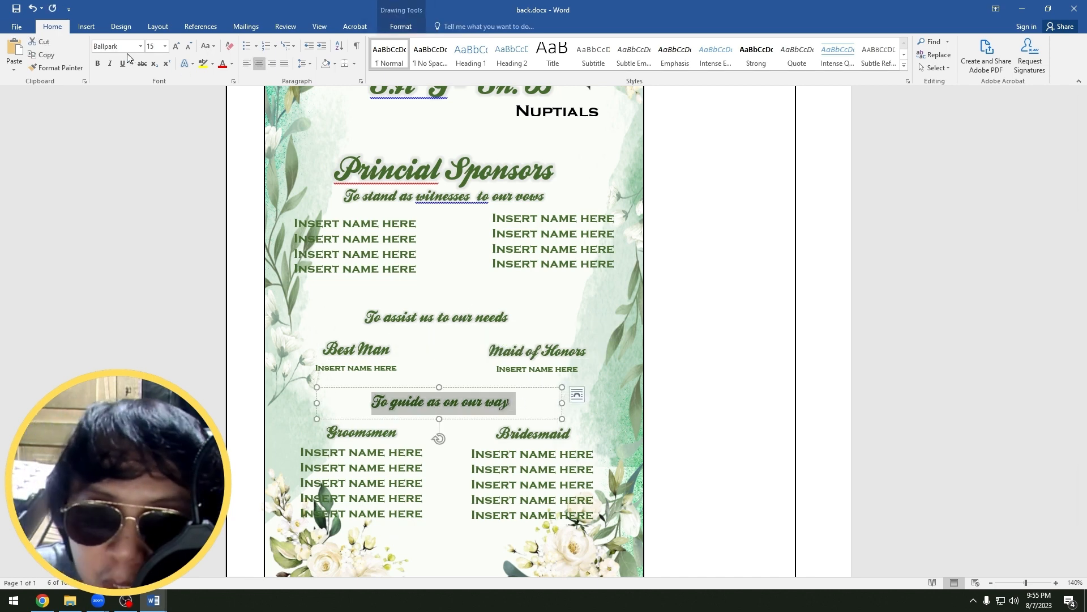
pyautogui.click(512, 353)
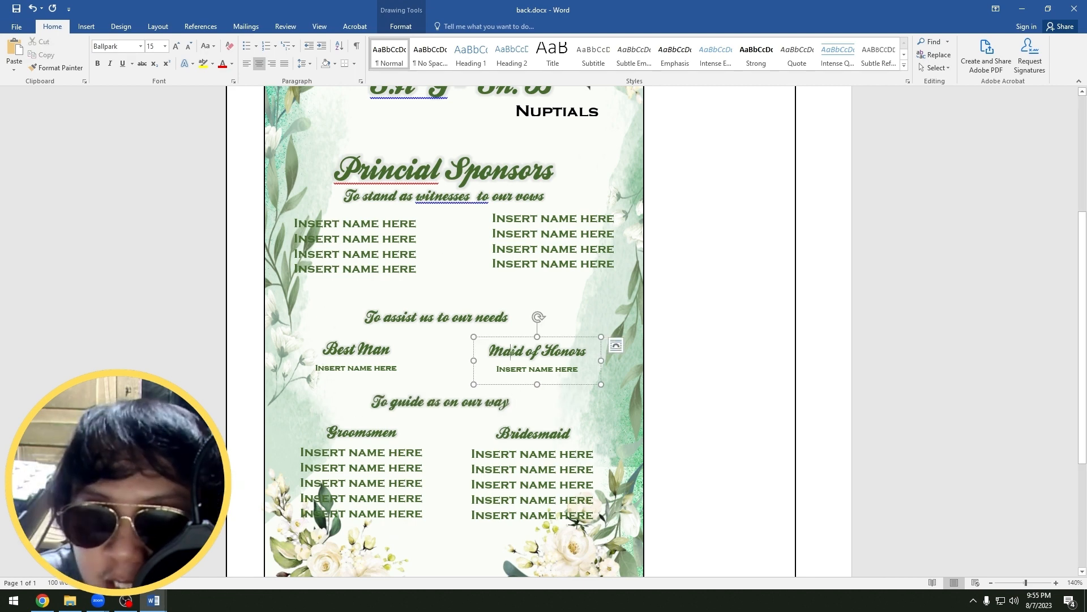
pyautogui.click(358, 350)
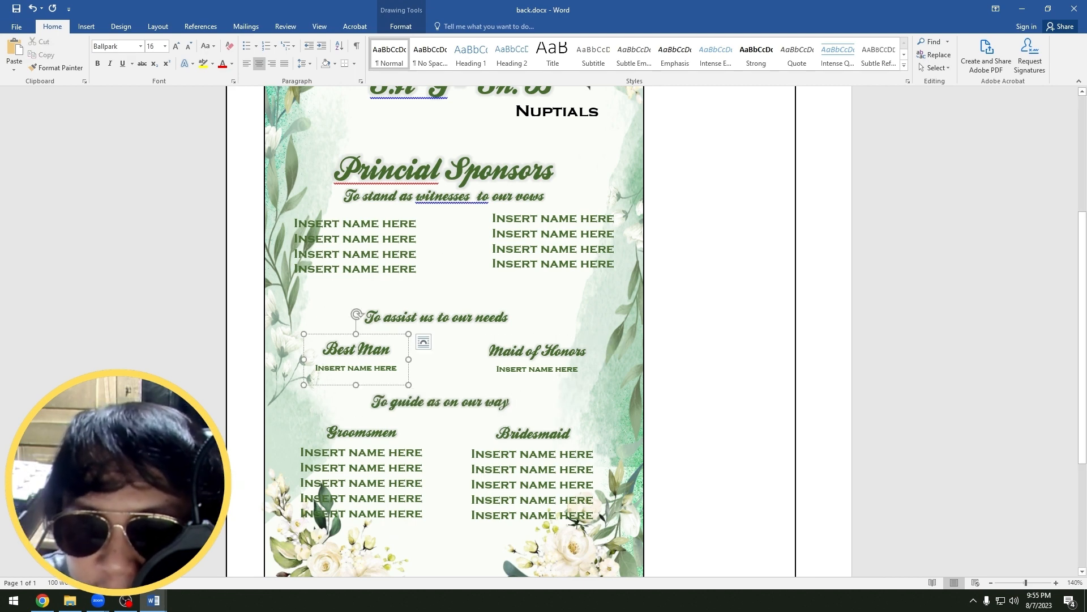
# - Try duplicating the Groomsmen text box and placing the copy over the Best Man block, then delete the copy
pyautogui.click(358, 452)
pyautogui.click(373, 422)
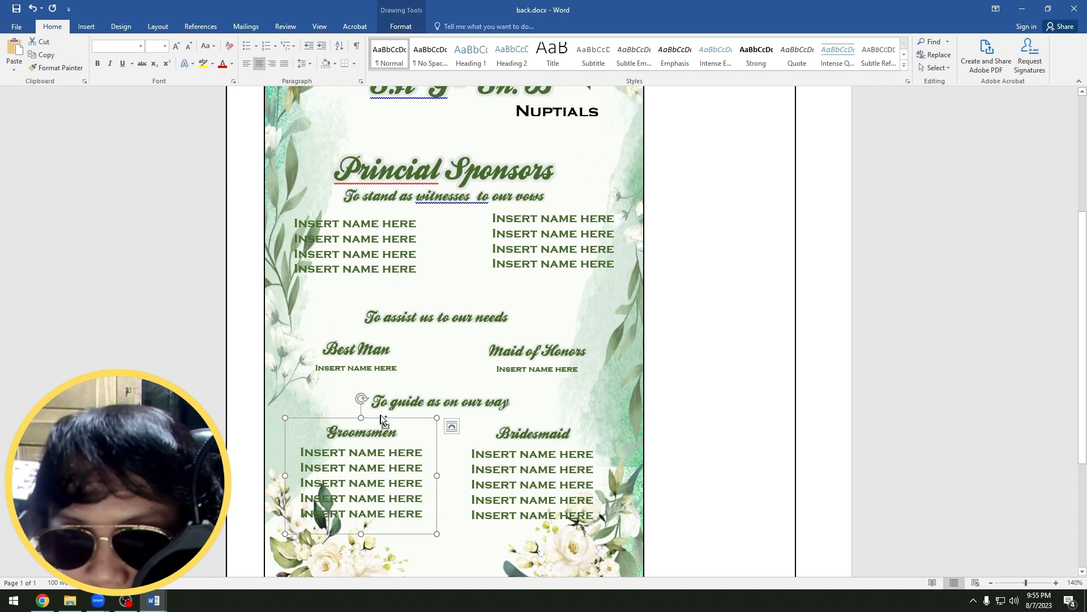
pyautogui.hotkey('ctrl', 'c')
pyautogui.hotkey('ctrl', 'v')
pyautogui.moveTo(407, 431); pyautogui.dragTo(395, 306)
pyautogui.click(397, 320)
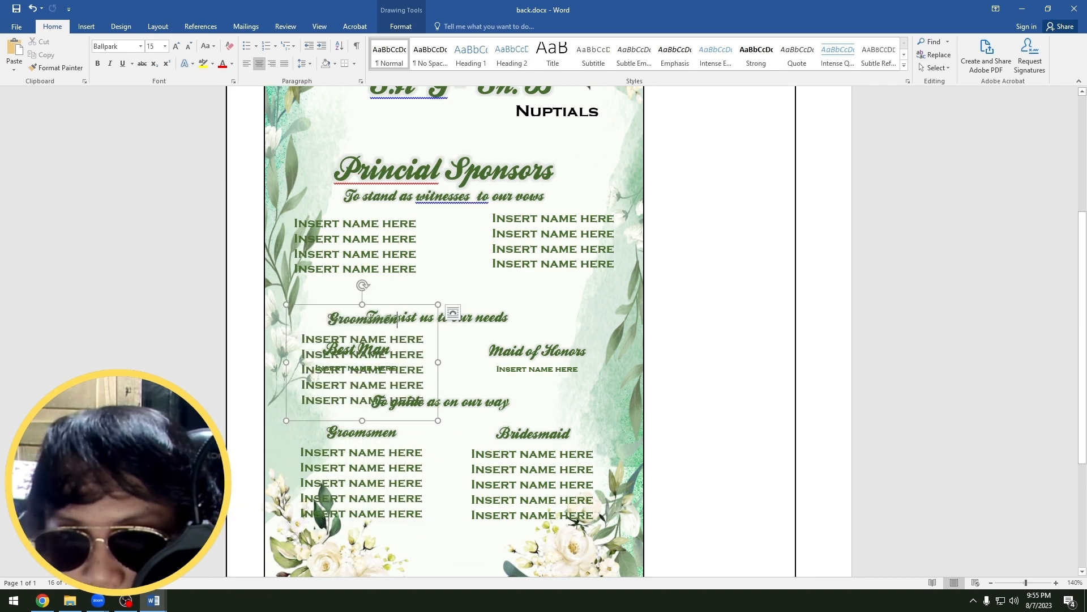
pyautogui.click(407, 306)
pyautogui.press('Delete')
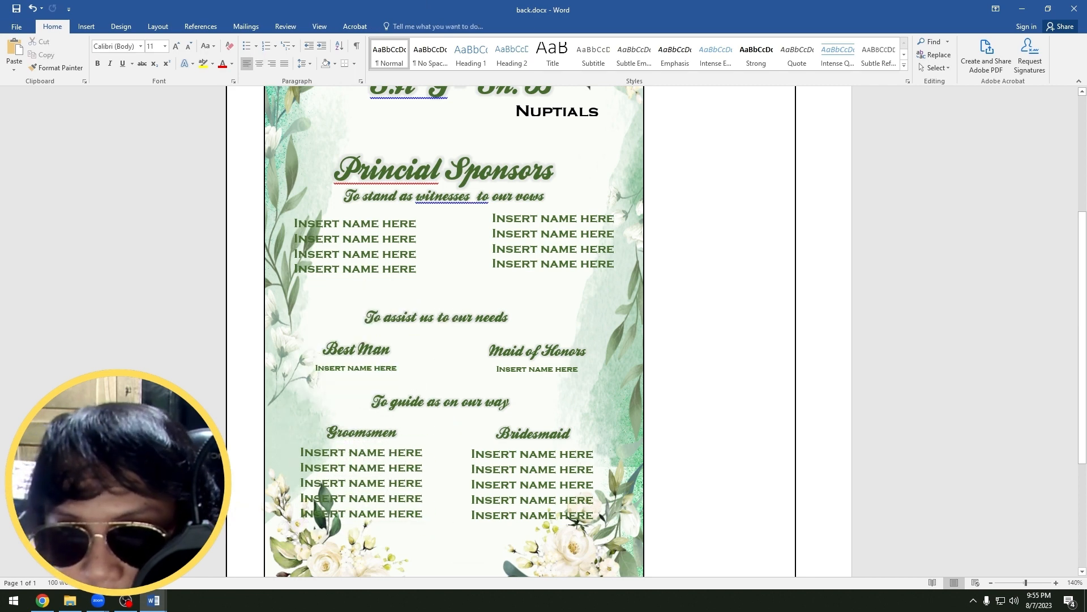
# - Examine the fonts and sizes of the Best Man and Maid of Honors blocks and the "To assist us to our needs" line
pyautogui.click(358, 350)
pyautogui.tripleClick(358, 350)
pyautogui.moveTo(315, 369); pyautogui.dragTo(385, 371)
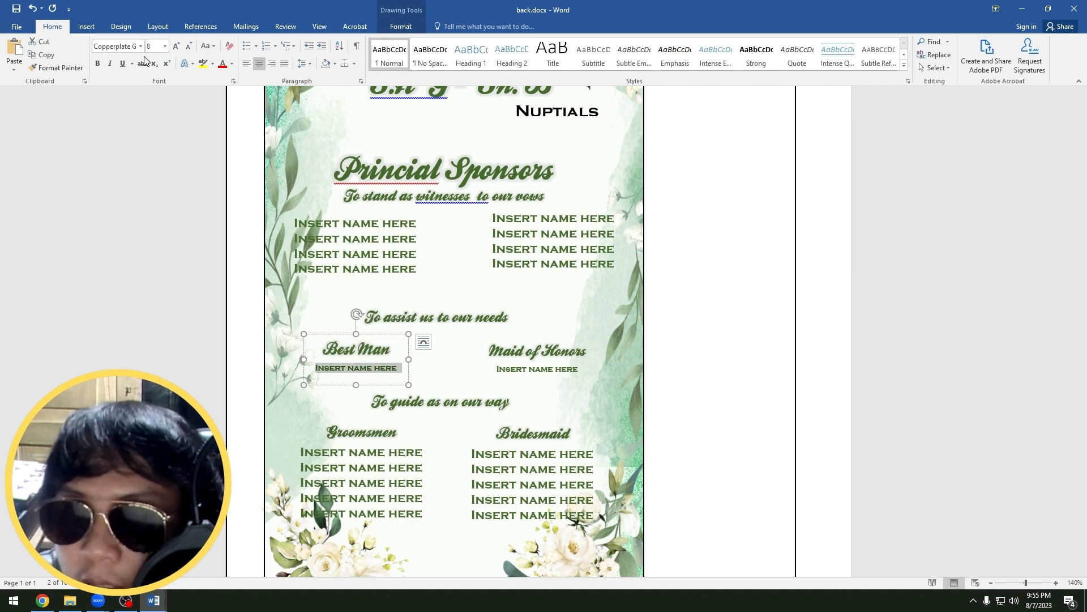
pyautogui.click(347, 367)
pyautogui.click(537, 352)
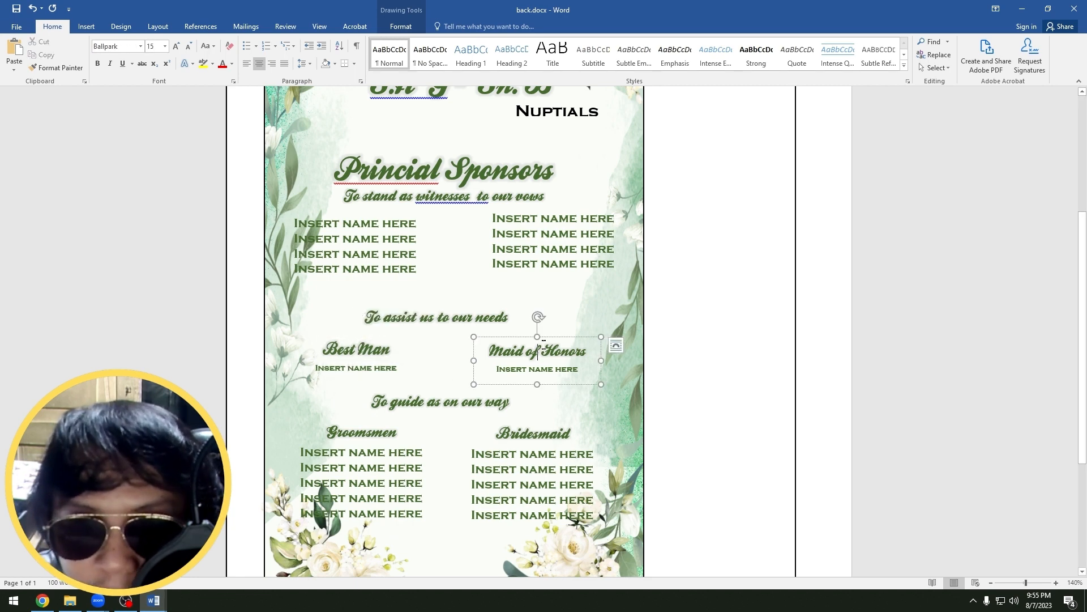
pyautogui.click(348, 348)
pyautogui.click(537, 351)
pyautogui.click(453, 308)
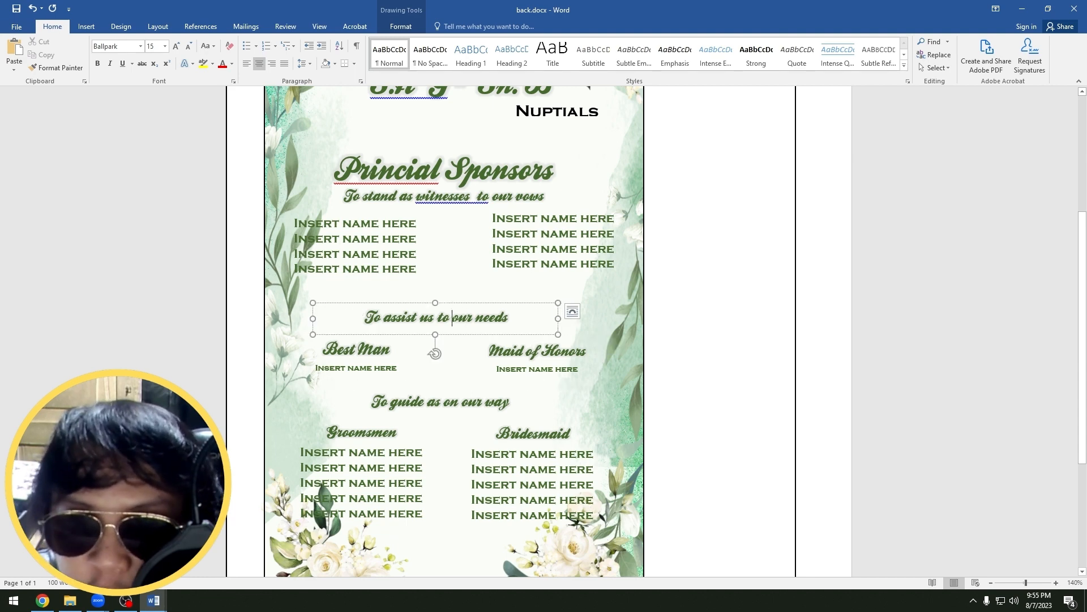
pyautogui.tripleClick(454, 319)
pyautogui.click(476, 399)
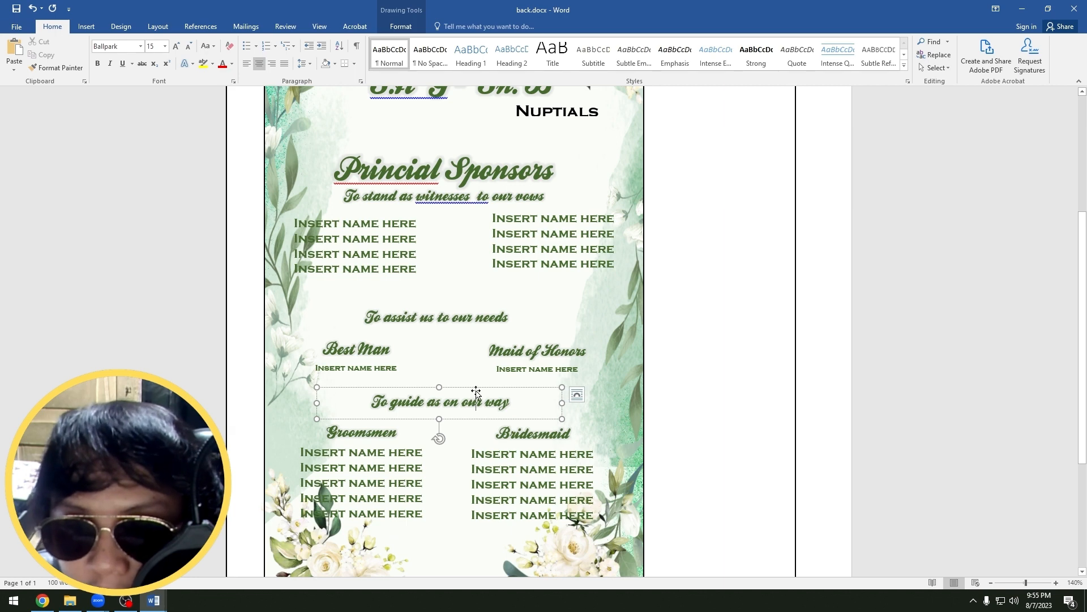
pyautogui.click(349, 322)
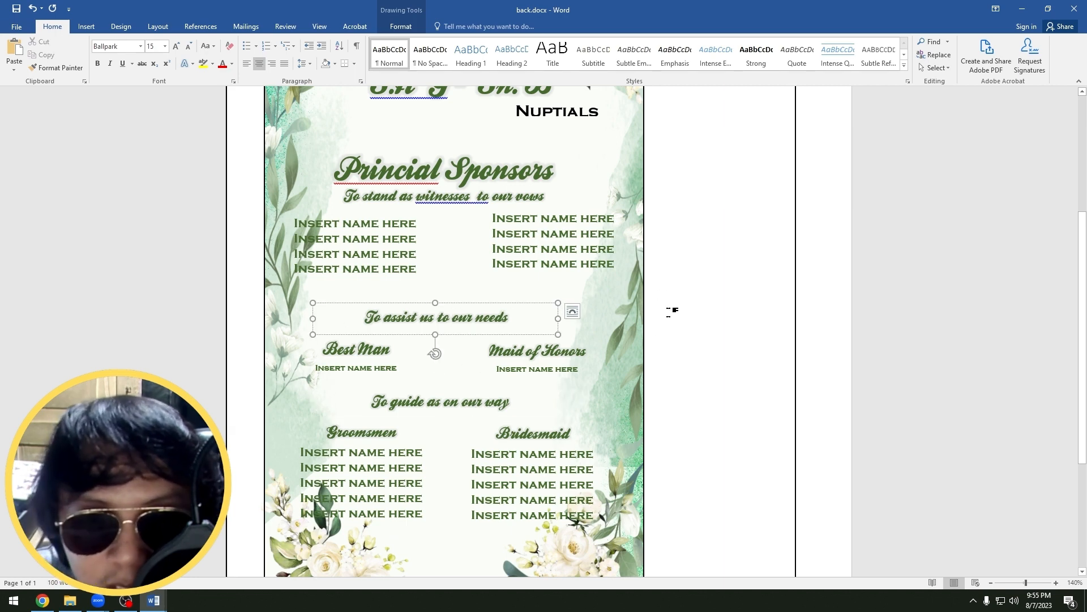
# - Examine the overall page layout and compare the text formatting of the right-hand sponsor names with the Bridesmaid names
pyautogui.click(647, 339)
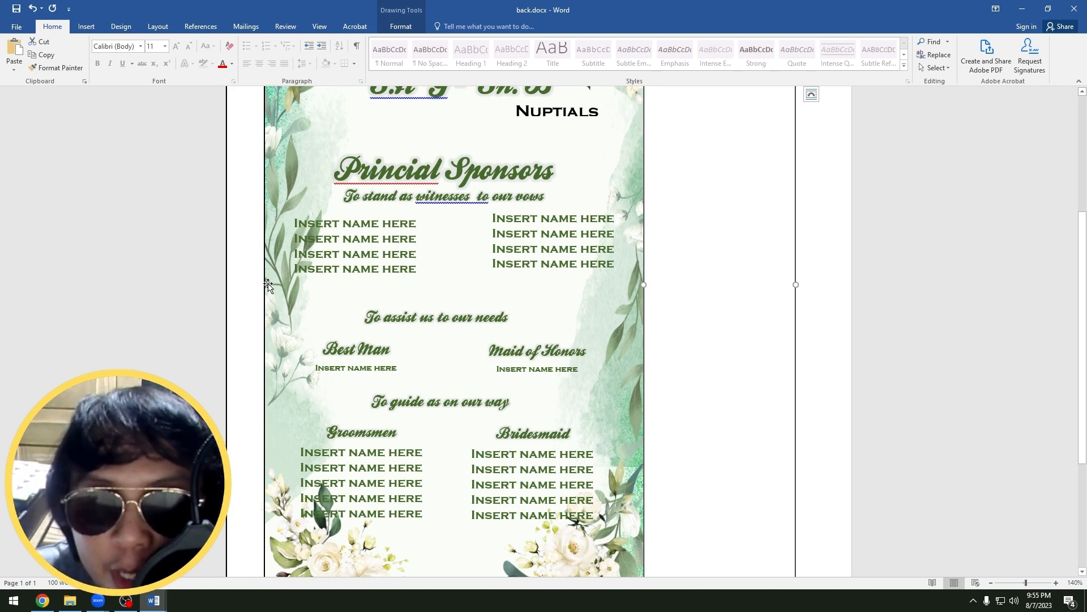
pyautogui.scroll(3, 461, 329)
pyautogui.click(531, 333)
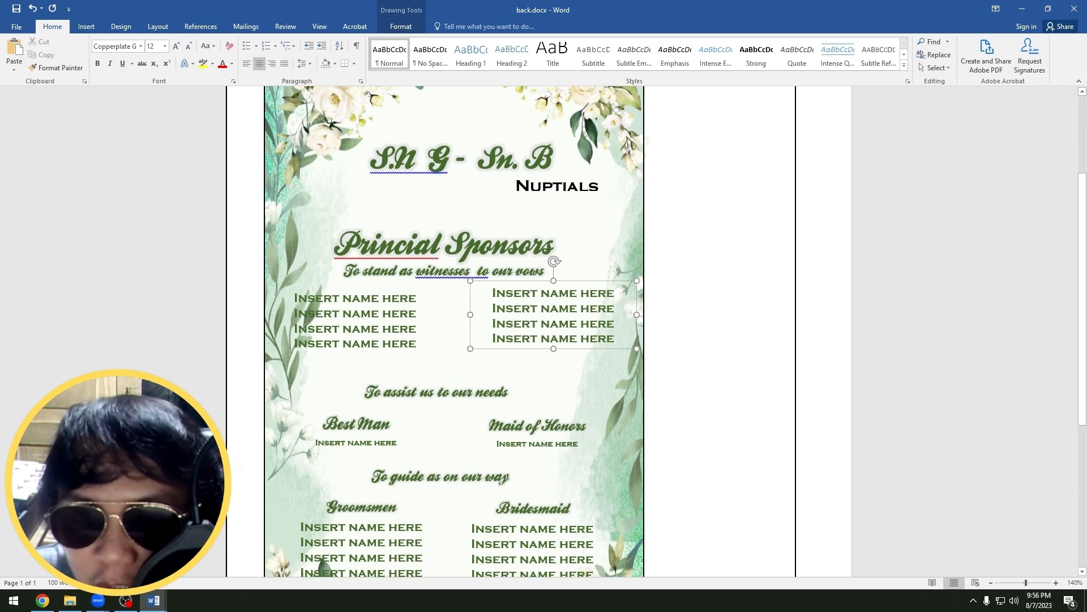
pyautogui.scroll(-3, 511, 245)
pyautogui.scroll(4, 511, 246)
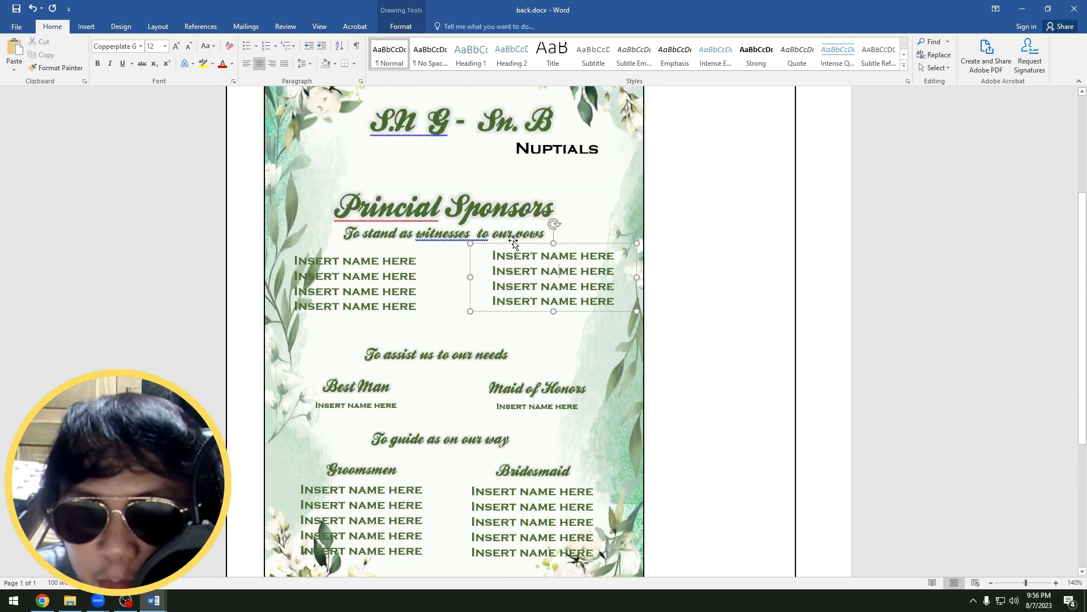
pyautogui.keyDown('ctrl'); pyautogui.scroll(-3, 511, 245); pyautogui.keyUp('ctrl')
pyautogui.keyDown('ctrl'); pyautogui.scroll(-2, 511, 246); pyautogui.keyUp('ctrl')
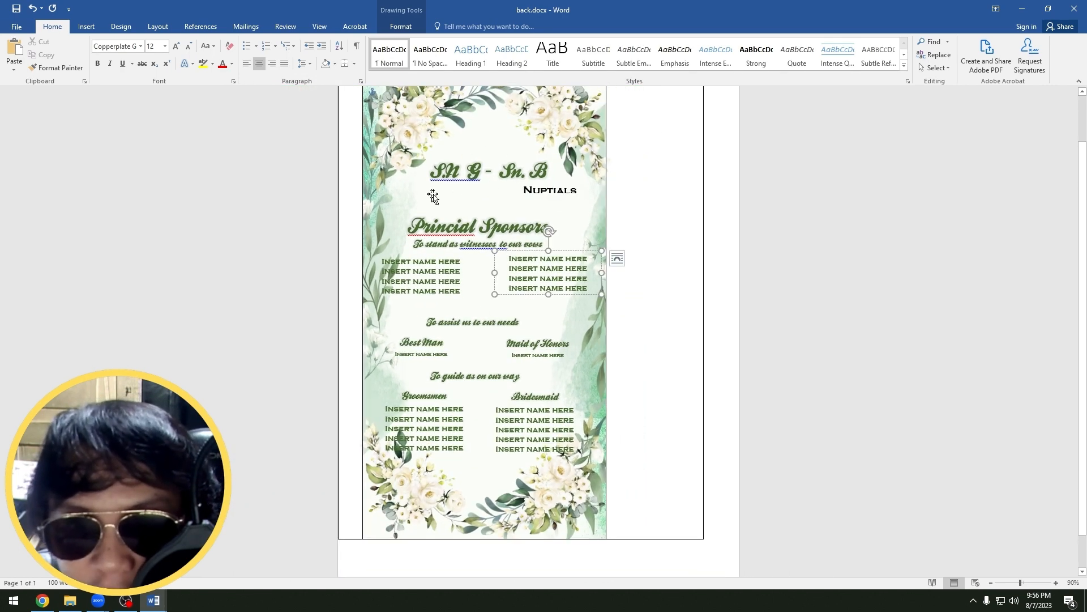
pyautogui.keyDown('ctrl'); pyautogui.scroll(3, 498, 195); pyautogui.keyUp('ctrl')
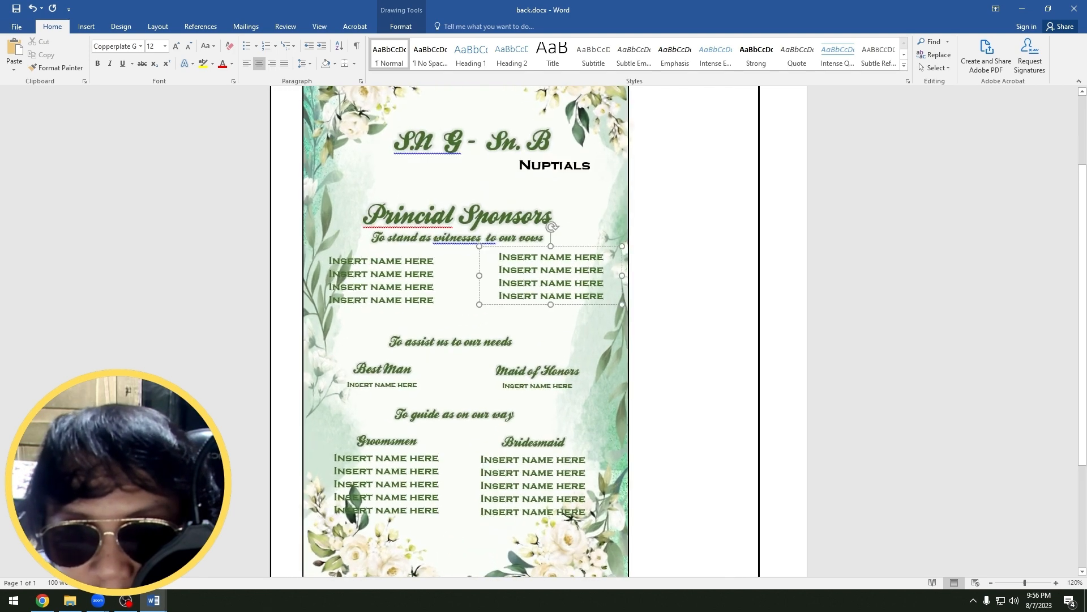
pyautogui.hotkey('ctrl', 'a')
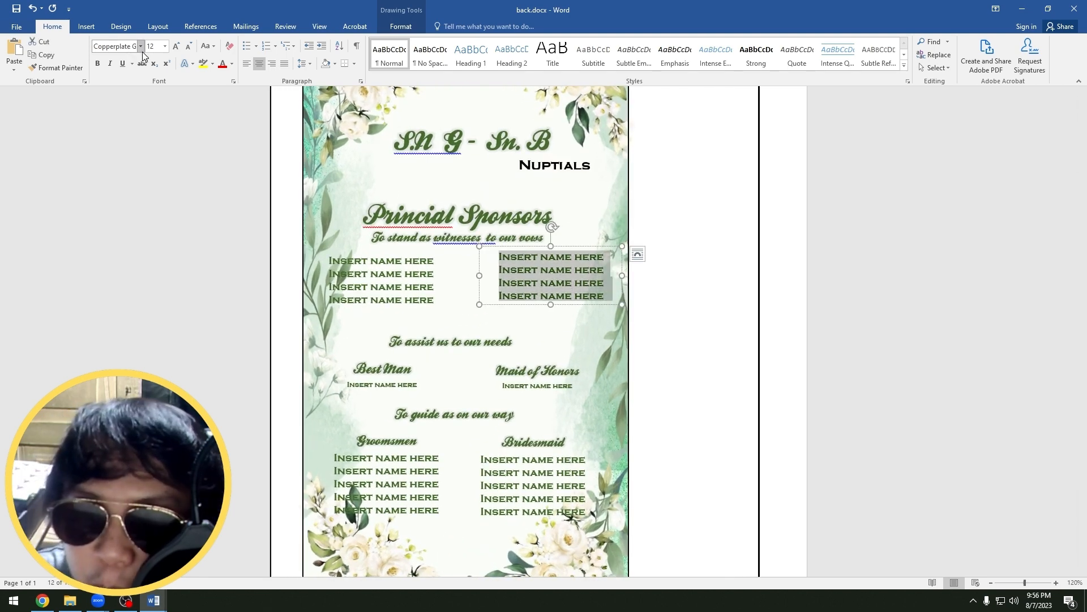
pyautogui.click(572, 486)
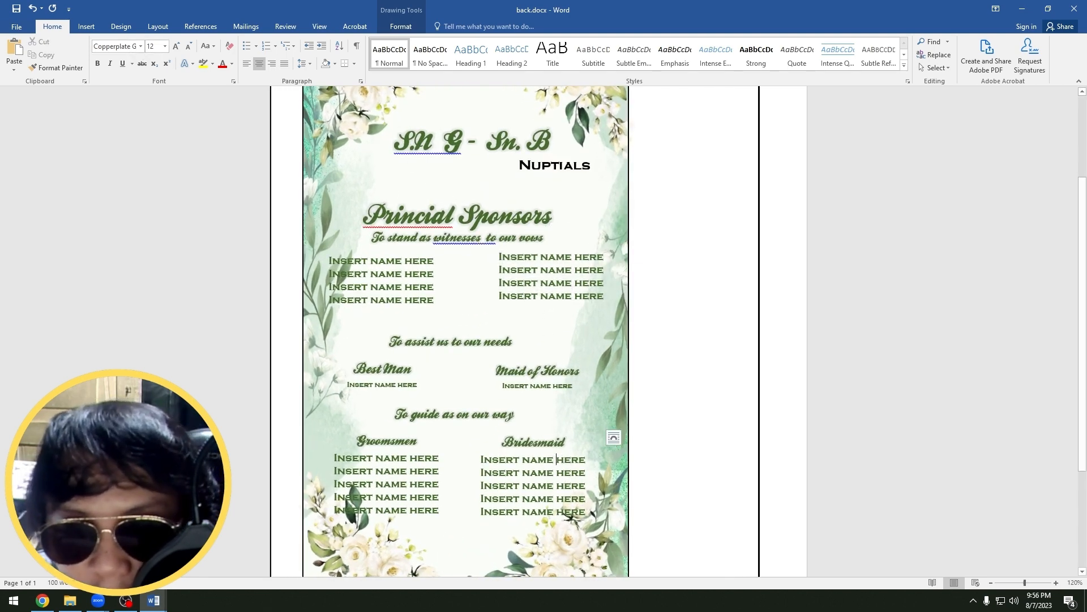
# - Replace the right-hand name list under "Princial Sponsors" with a copy of the Bridesmaid text box
pyautogui.click(558, 431)
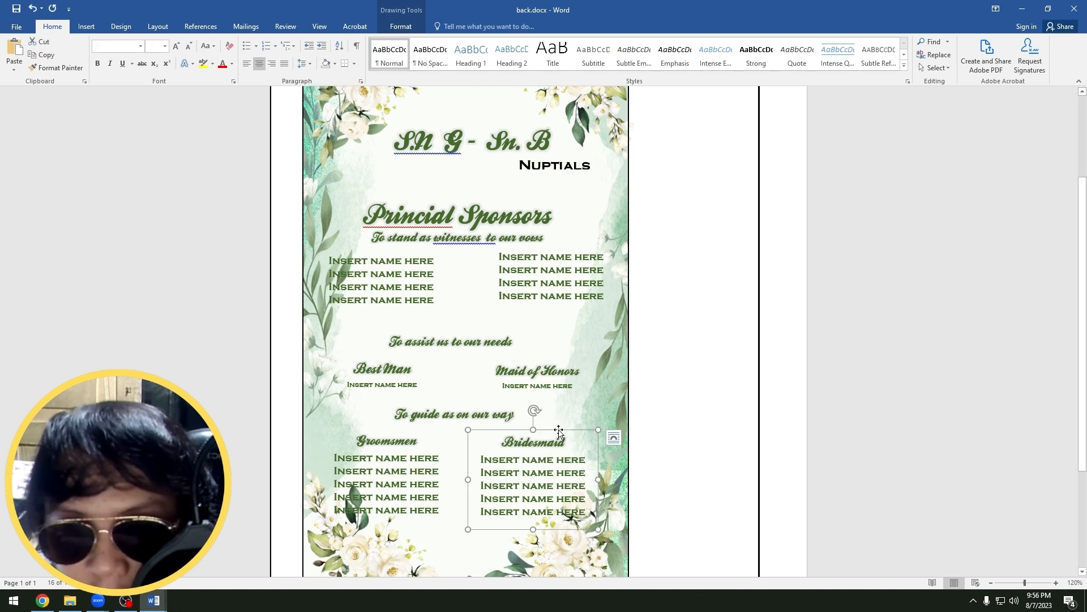
pyautogui.click(565, 283)
pyautogui.click(575, 306)
pyautogui.press('Delete')
pyautogui.hotkey('ctrl', 'v')
pyautogui.moveTo(440, 263); pyautogui.dragTo(580, 458)
# - Remove the "Bridesmaid" heading from the copied text box and move its name lines just below the "To stand as witnesses to our vows" line
pyautogui.moveTo(576, 371); pyautogui.dragTo(478, 364)
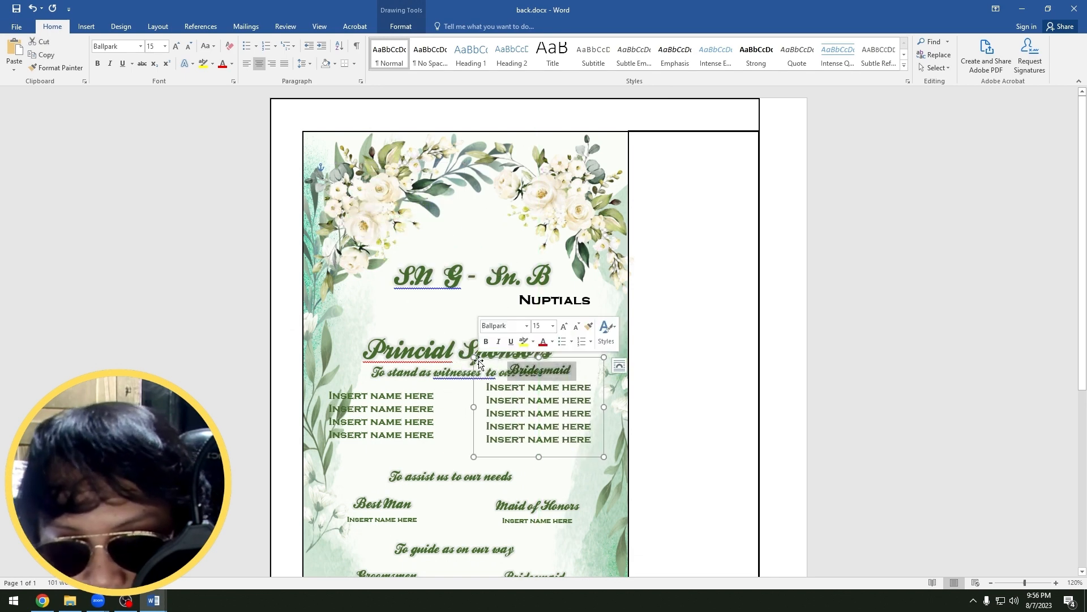
pyautogui.press('BackSpace')
pyautogui.click(552, 420)
pyautogui.moveTo(552, 457); pyautogui.dragTo(559, 474)
pyautogui.hotkey('ctrl', 'z')
pyautogui.click(544, 407)
pyautogui.moveTo(565, 360); pyautogui.dragTo(570, 384)
# - Delete the fifth name line from the copied list and align the box with the left-hand sponsor names
pyautogui.click(484, 442)
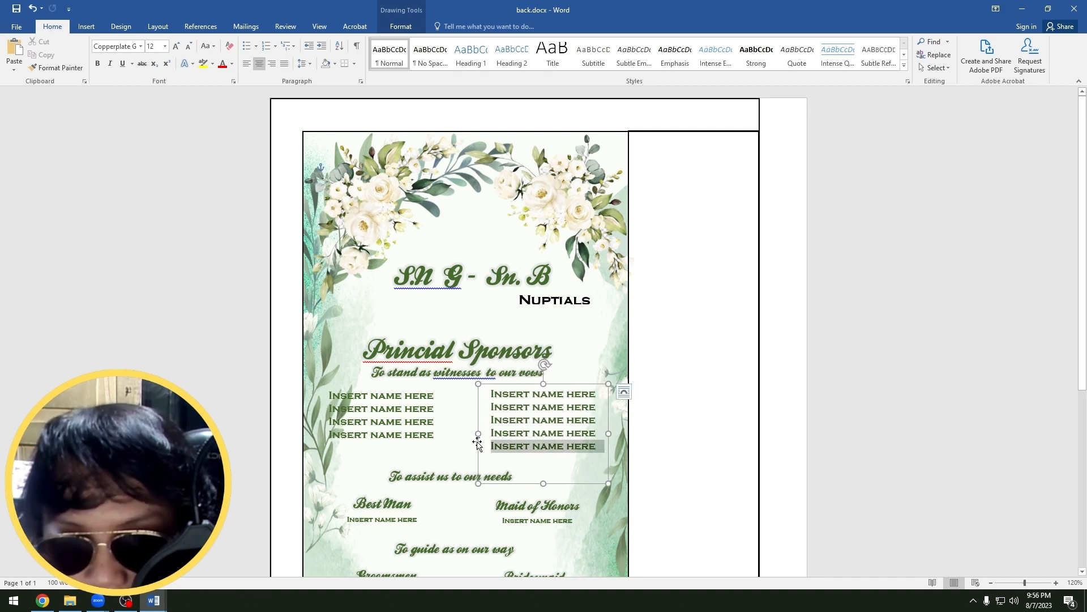
pyautogui.press('BackSpace')
pyautogui.moveTo(574, 387); pyautogui.dragTo(574, 385)
# - Examine the fonts and sizes of both sponsor name lists, the "To stand as witnesses to our vows" line and the "Princial Sponsors" heading
pyautogui.click(539, 434)
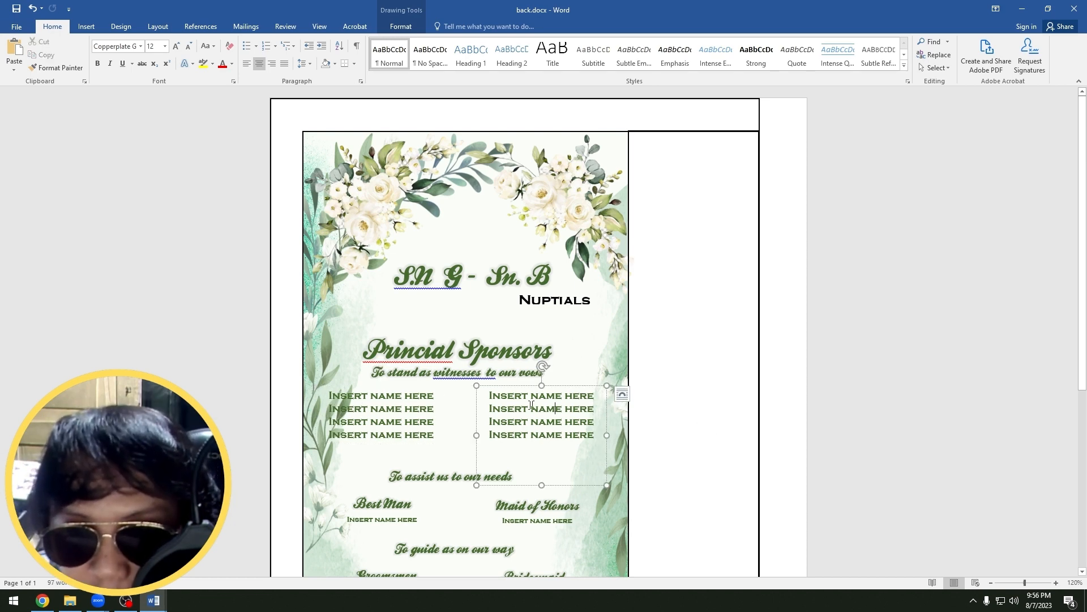
pyautogui.click(394, 422)
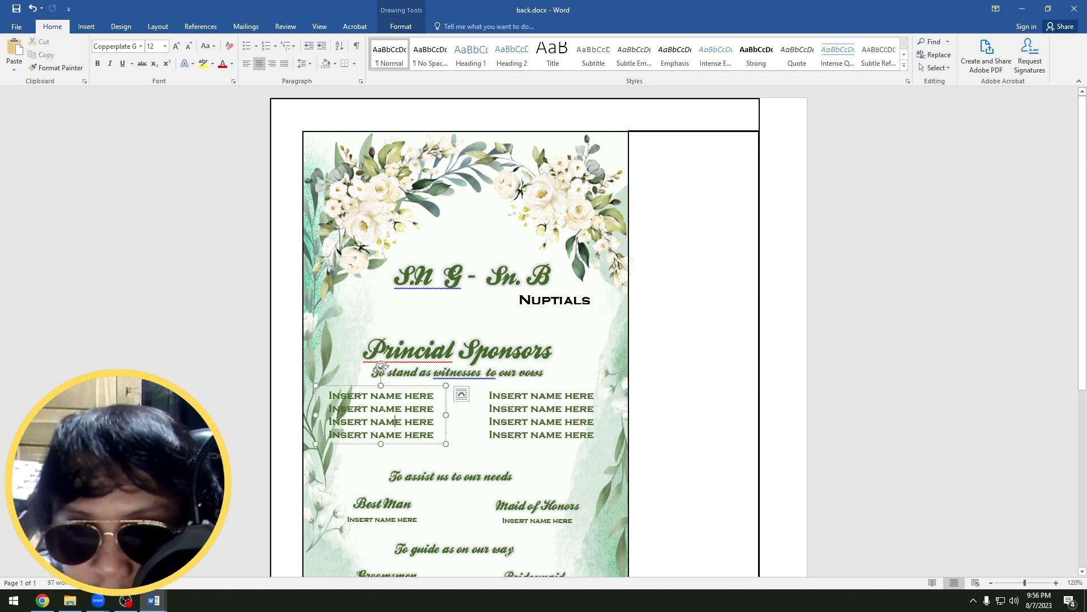
pyautogui.click(548, 421)
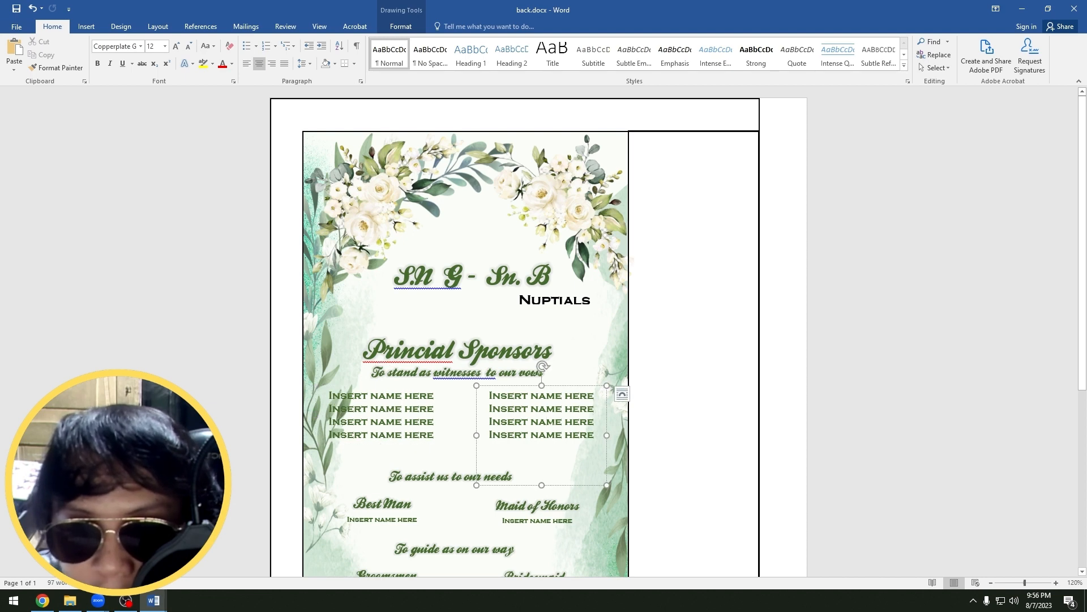
pyautogui.click(560, 372)
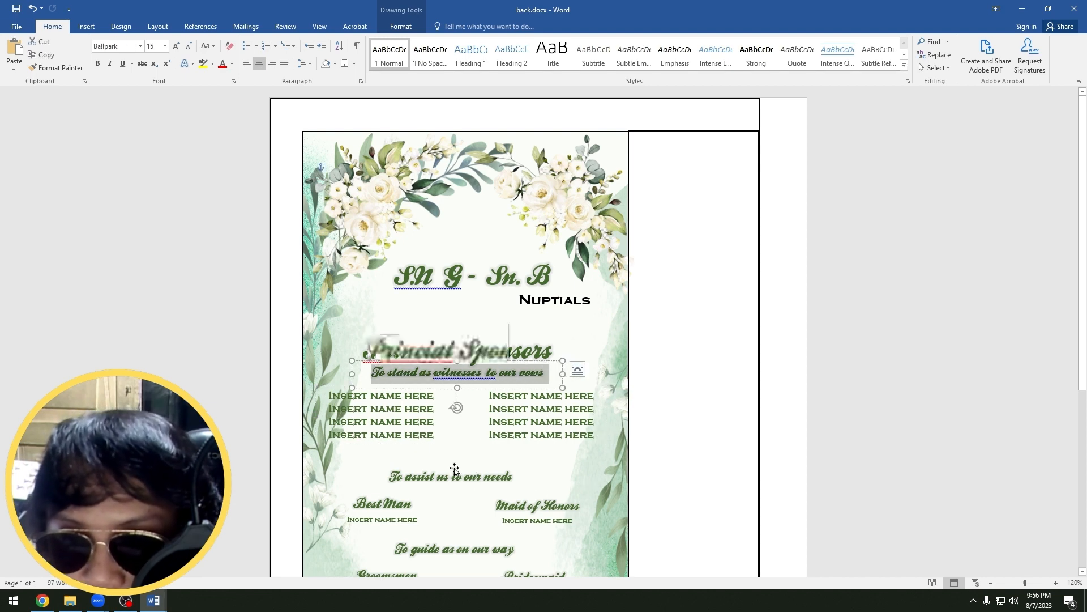
pyautogui.click(476, 465)
pyautogui.click(477, 372)
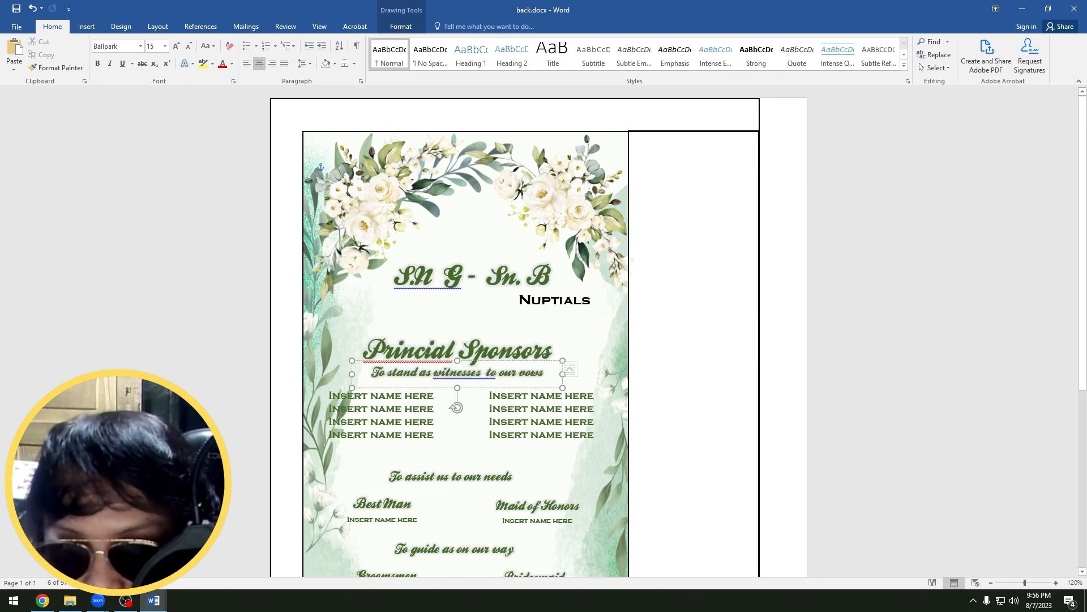
pyautogui.tripleClick(477, 372)
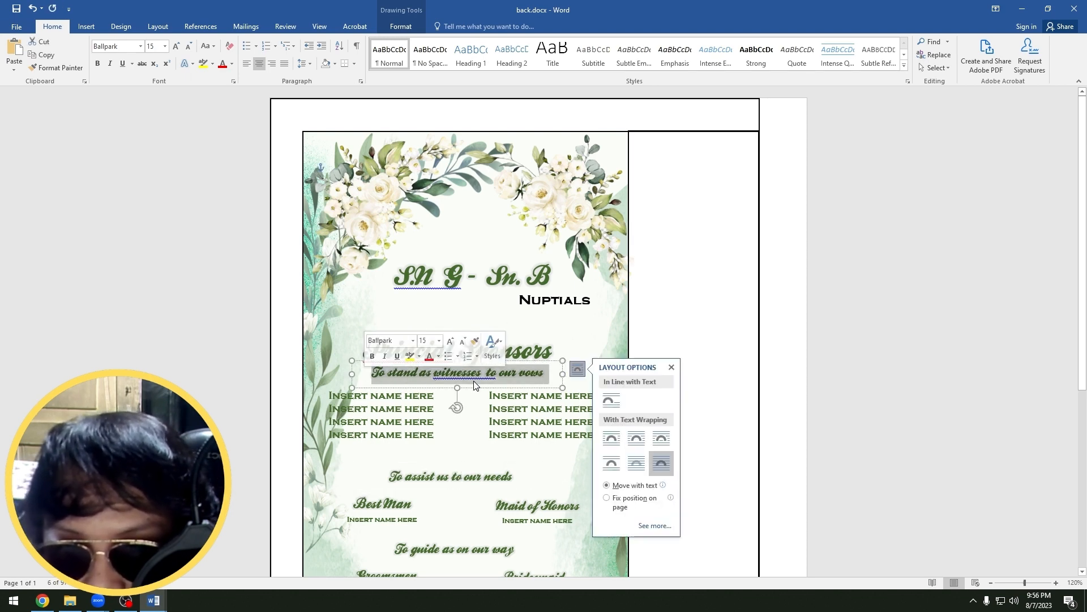
pyautogui.click(527, 354)
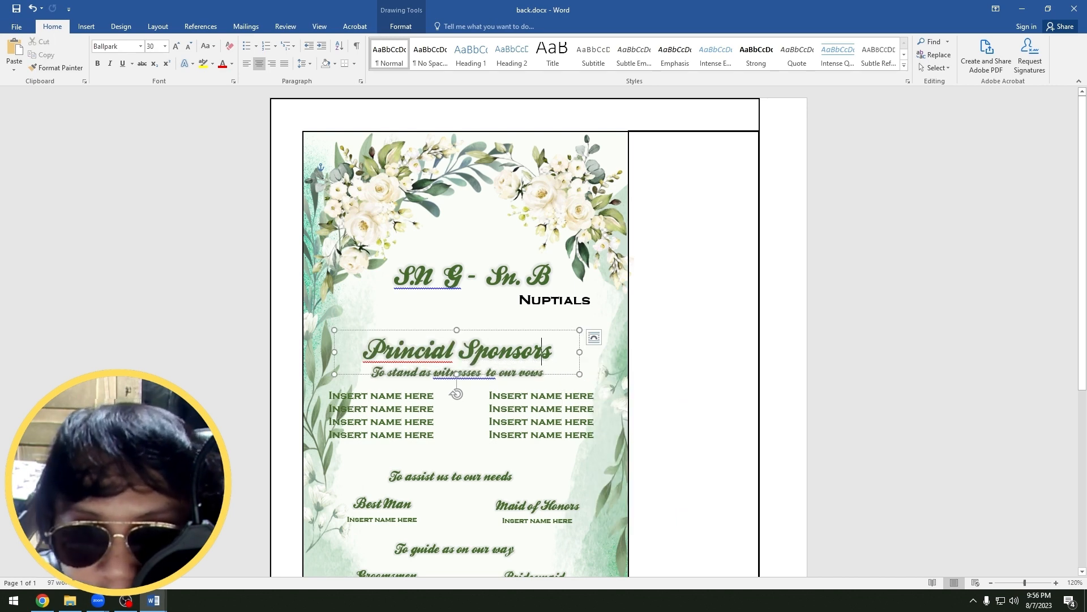
# - Examine the shadow text effects offered for the "Princial Sponsors" heading
pyautogui.moveTo(551, 351); pyautogui.dragTo(364, 352)
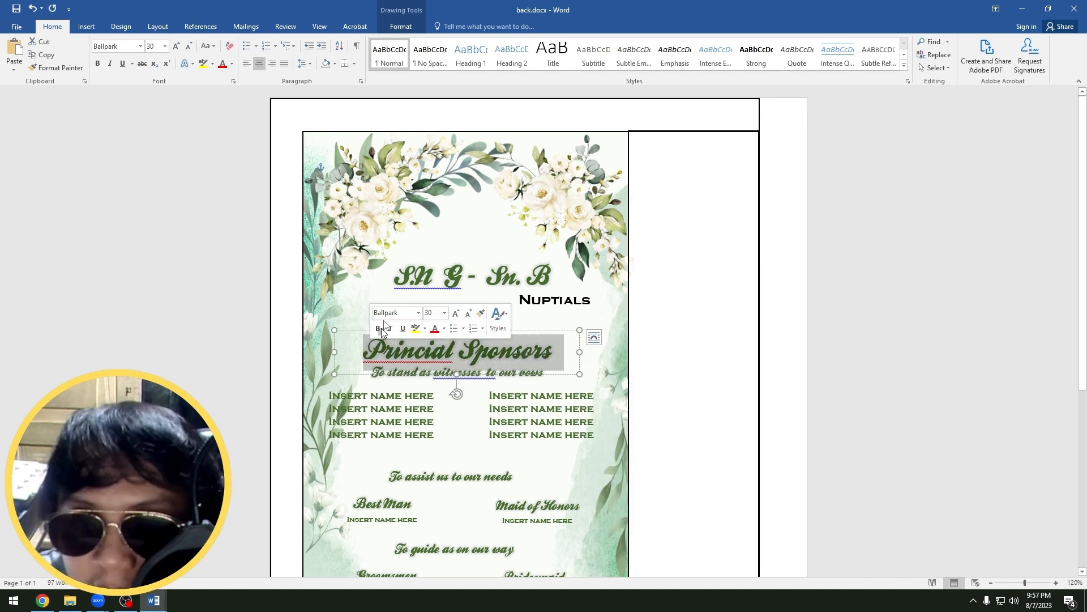
pyautogui.click(401, 27)
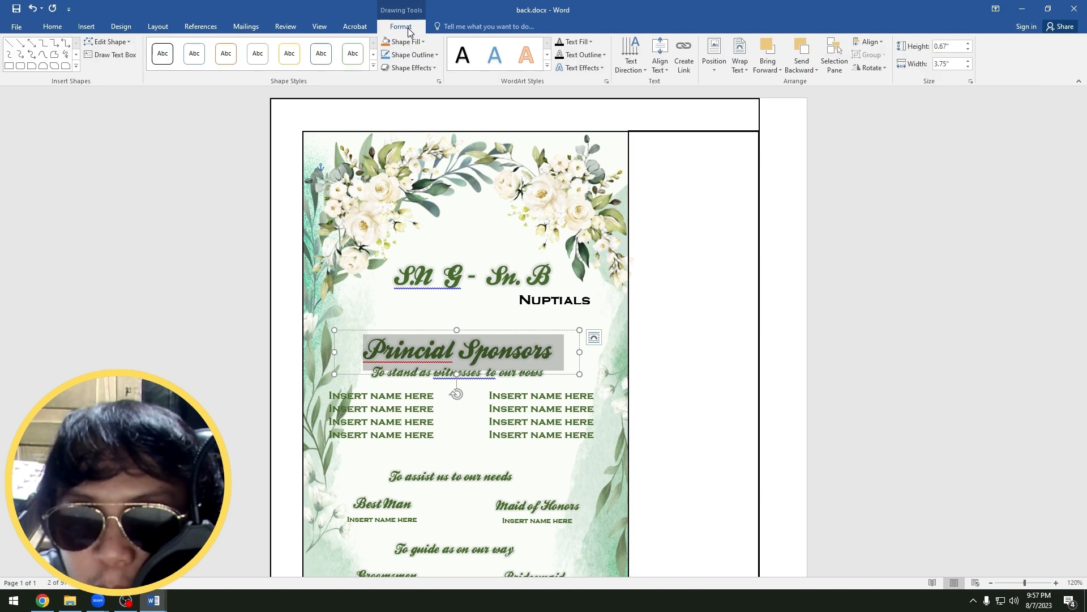
pyautogui.click(587, 69)
pyautogui.moveTo(595, 88)
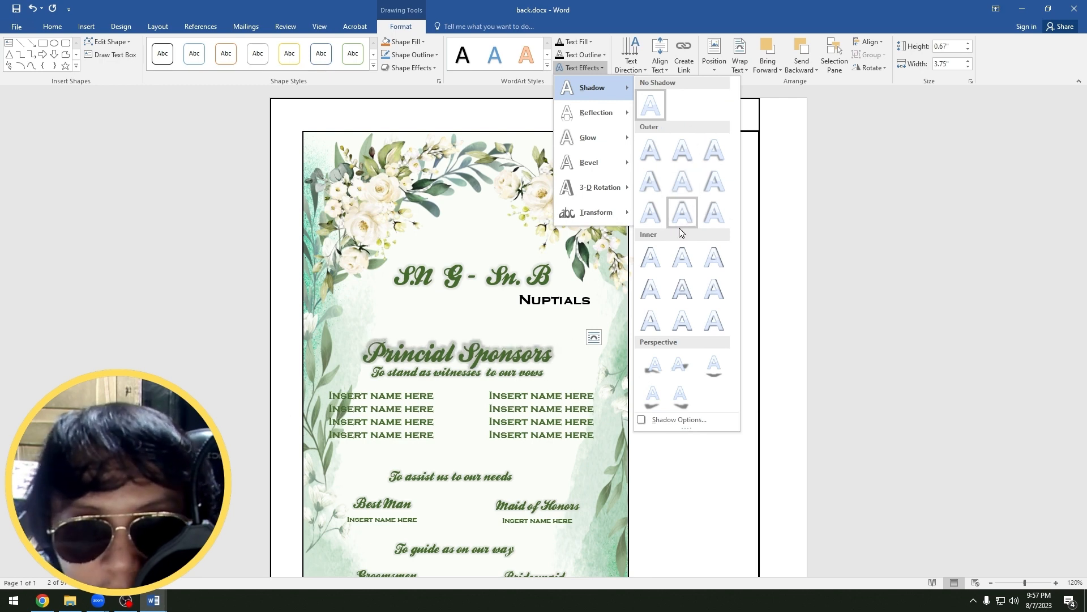
pyautogui.click(800, 306)
# - Examine the font and size of the "Nuptials" line below the couple's title
pyautogui.click(667, 292)
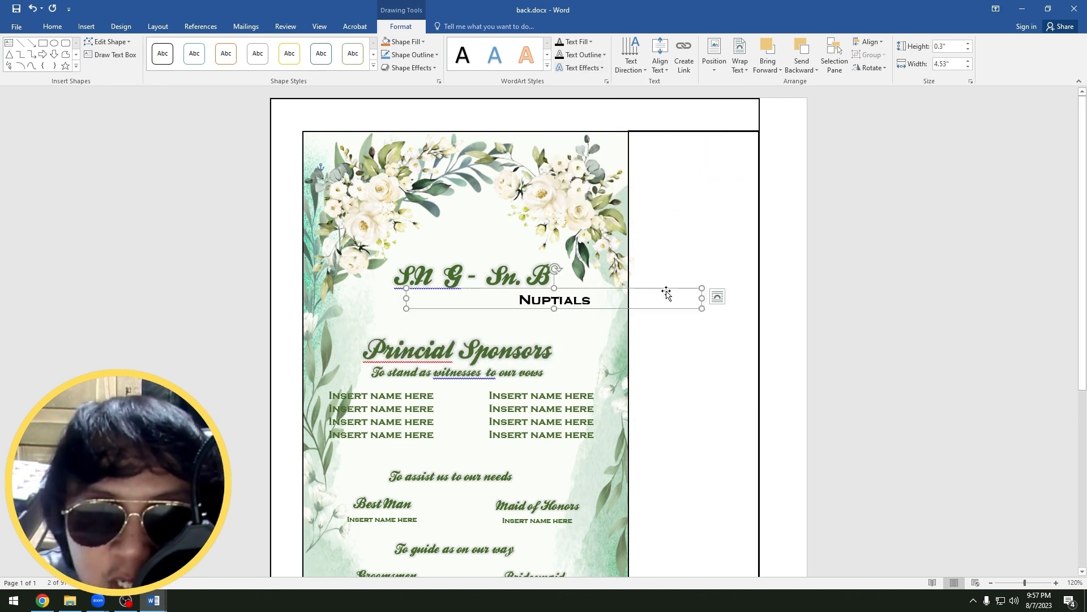
pyautogui.click(522, 316)
pyautogui.click(532, 300)
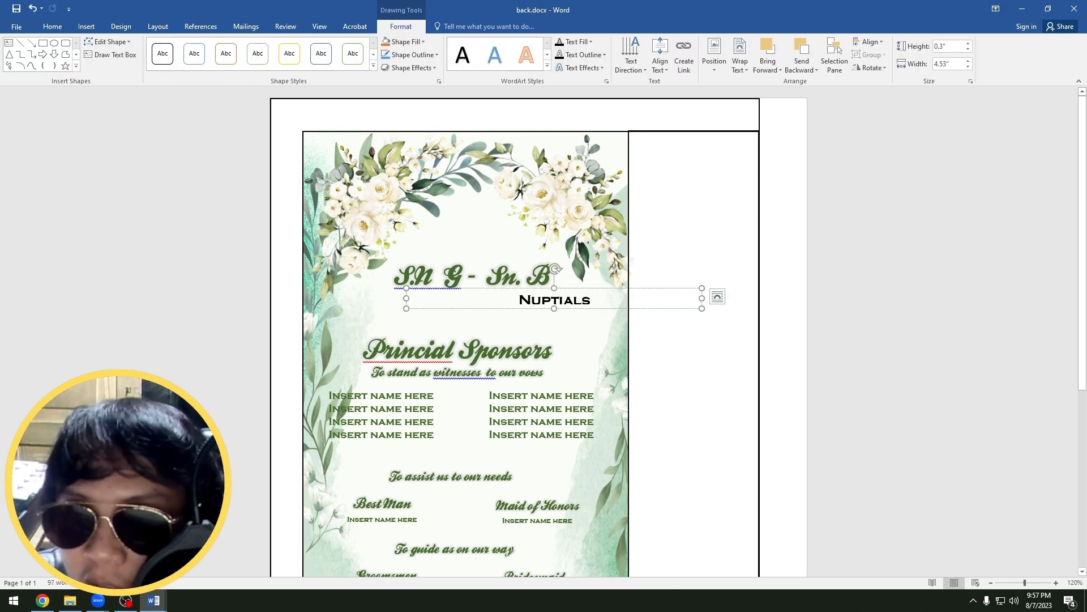
pyautogui.moveTo(592, 300); pyautogui.dragTo(517, 301)
pyautogui.click(570, 323)
pyautogui.click(573, 302)
pyautogui.click(595, 304)
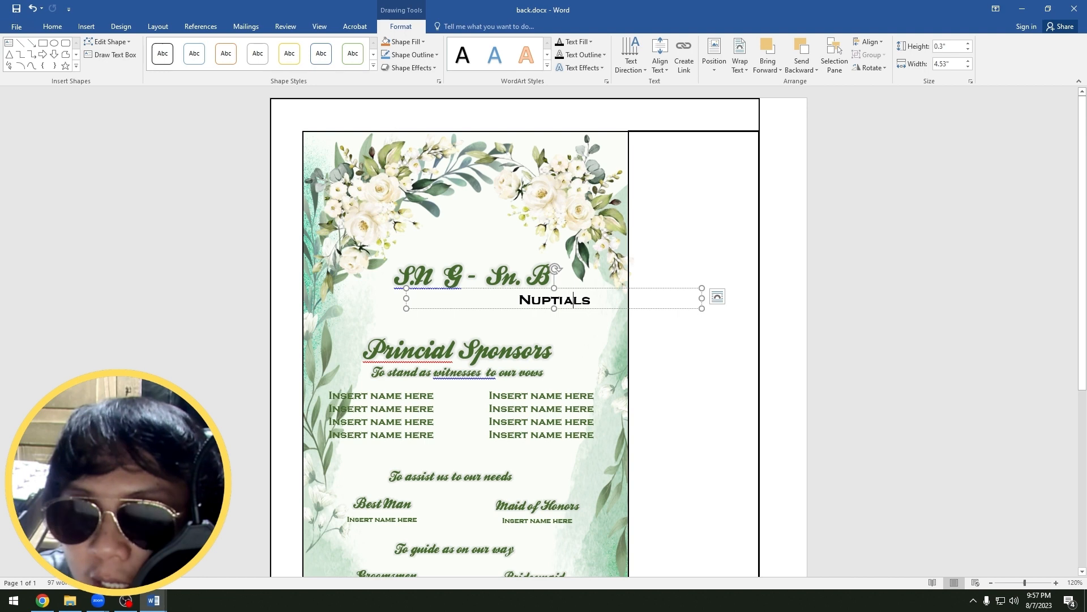
pyautogui.click(59, 28)
pyautogui.moveTo(596, 304); pyautogui.dragTo(487, 291)
pyautogui.click(158, 47)
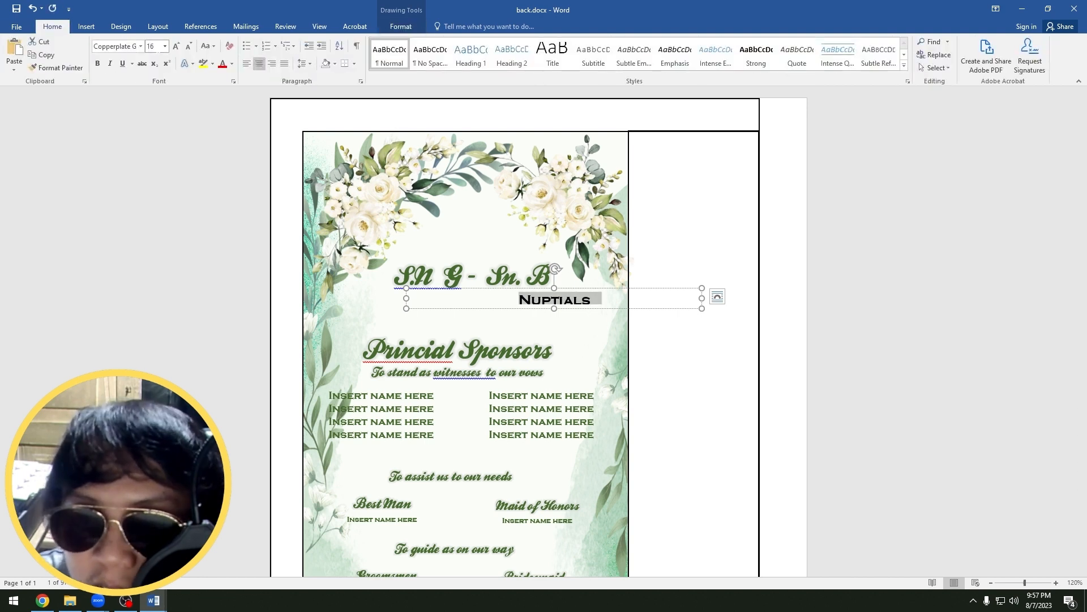
pyautogui.click(575, 331)
pyautogui.click(573, 301)
# - Replace the bride's placeholder "Sn. B" in the title above "Nuptials" with a sample surname
pyautogui.click(444, 277)
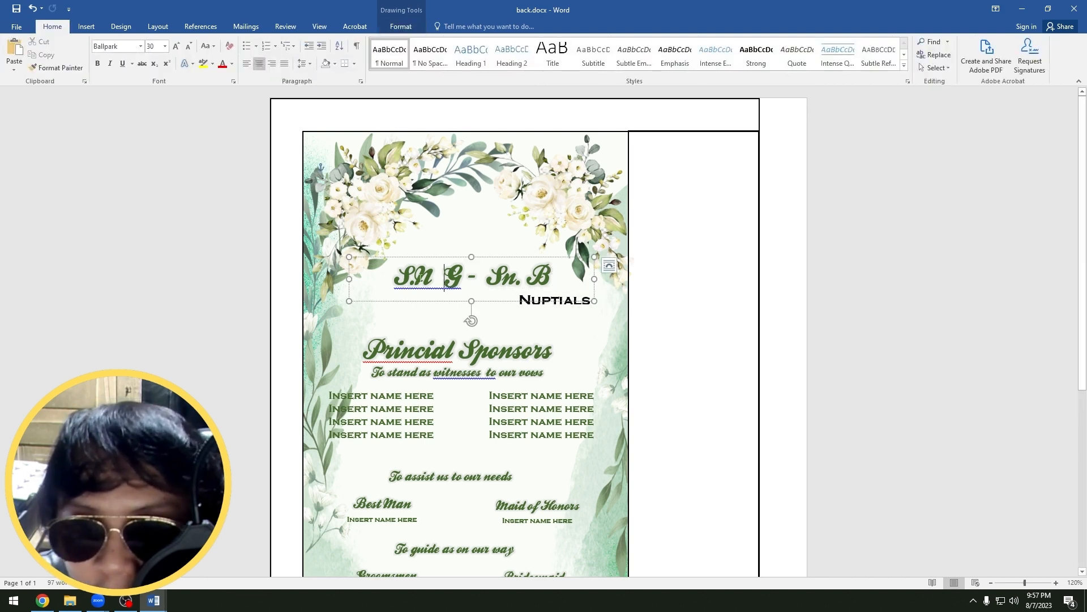
pyautogui.doubleClick(424, 278)
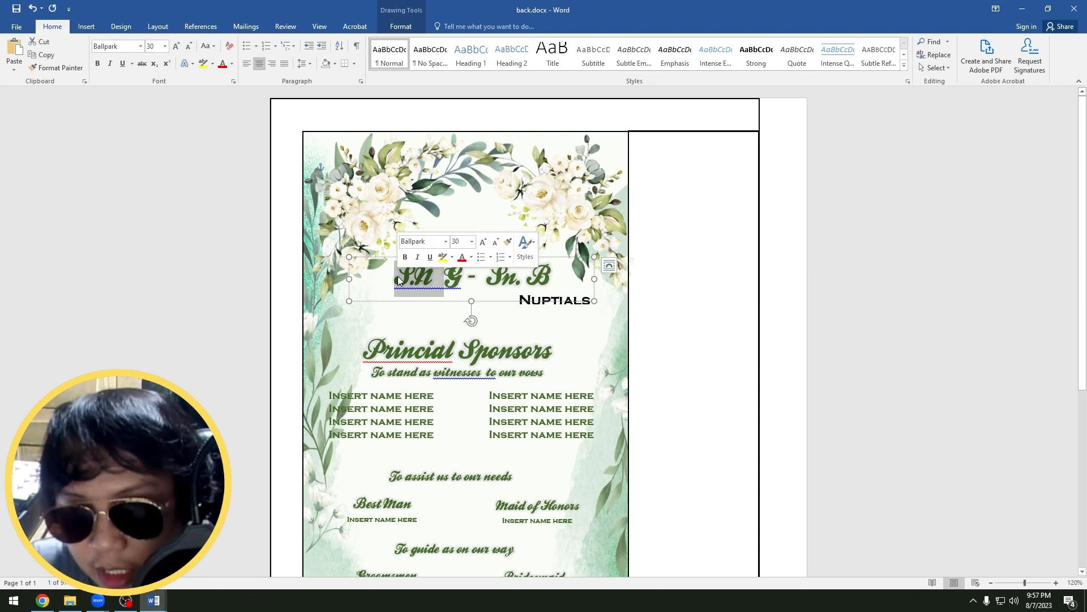
pyautogui.keyDown('shift'); pyautogui.click(458, 283); pyautogui.keyUp('shift')
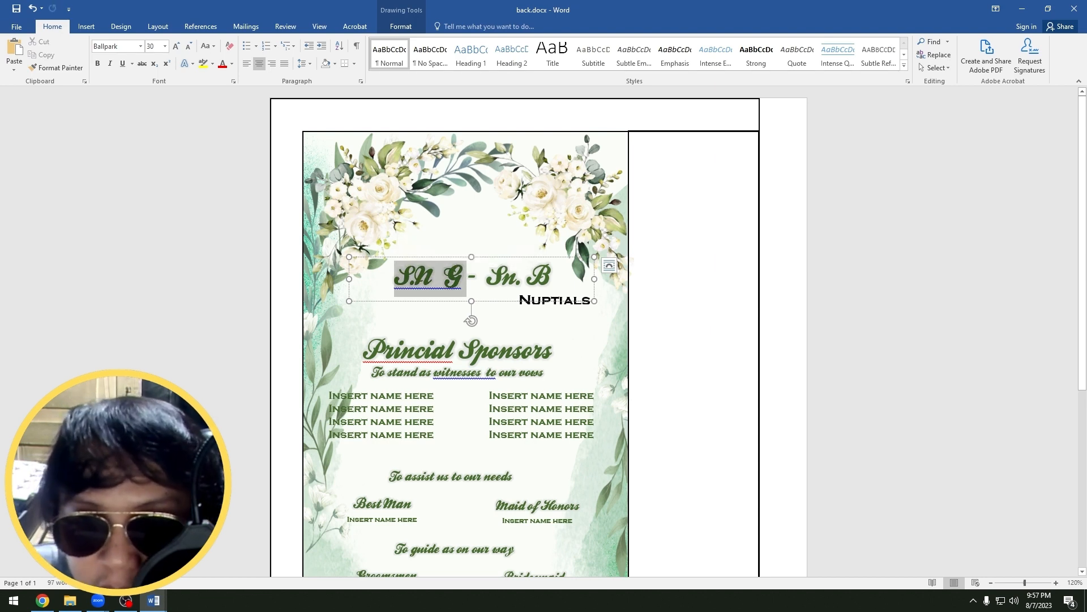
pyautogui.moveTo(488, 278); pyautogui.dragTo(547, 278)
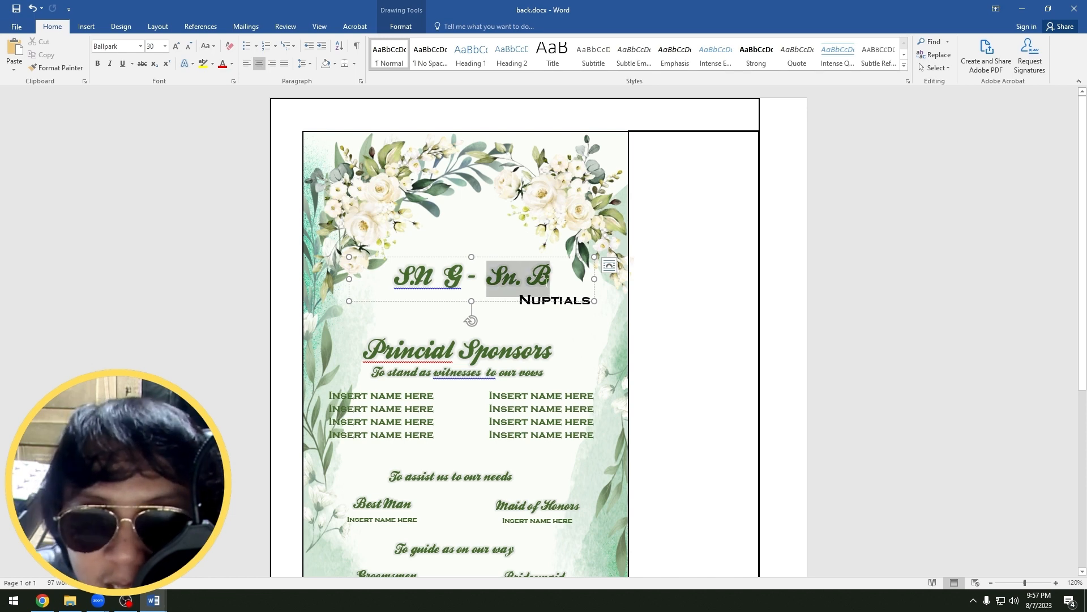
pyautogui.moveTo(547, 279); pyautogui.dragTo(545, 283)
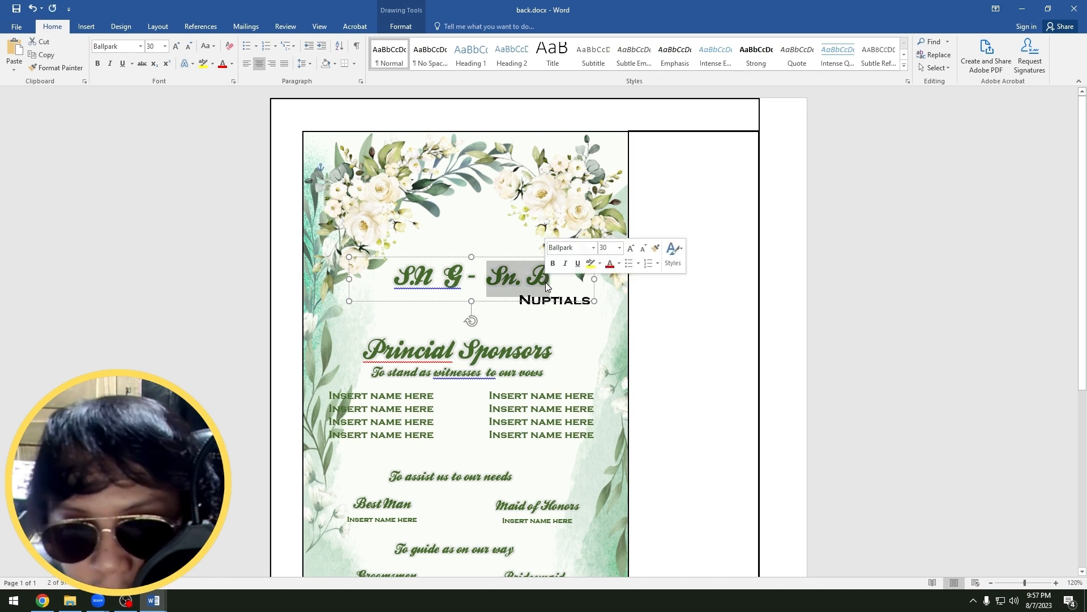
pyautogui.write('Pilar')
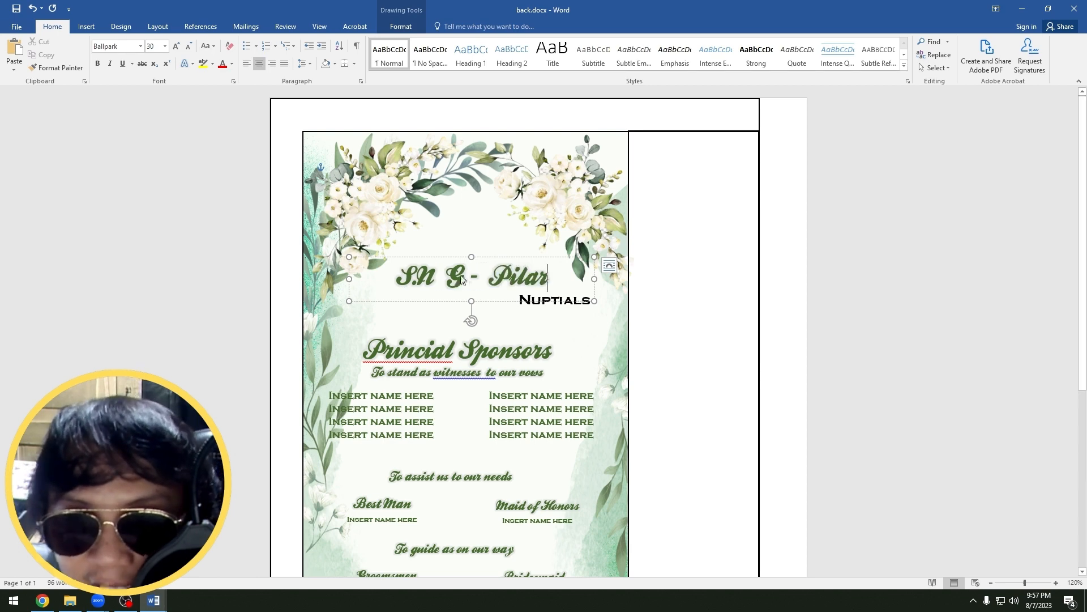
# - Replace the groom's placeholder "S.N G" with a sample surname and shift the title box to sit above "Nuptials"
pyautogui.moveTo(468, 280); pyautogui.dragTo(406, 276)
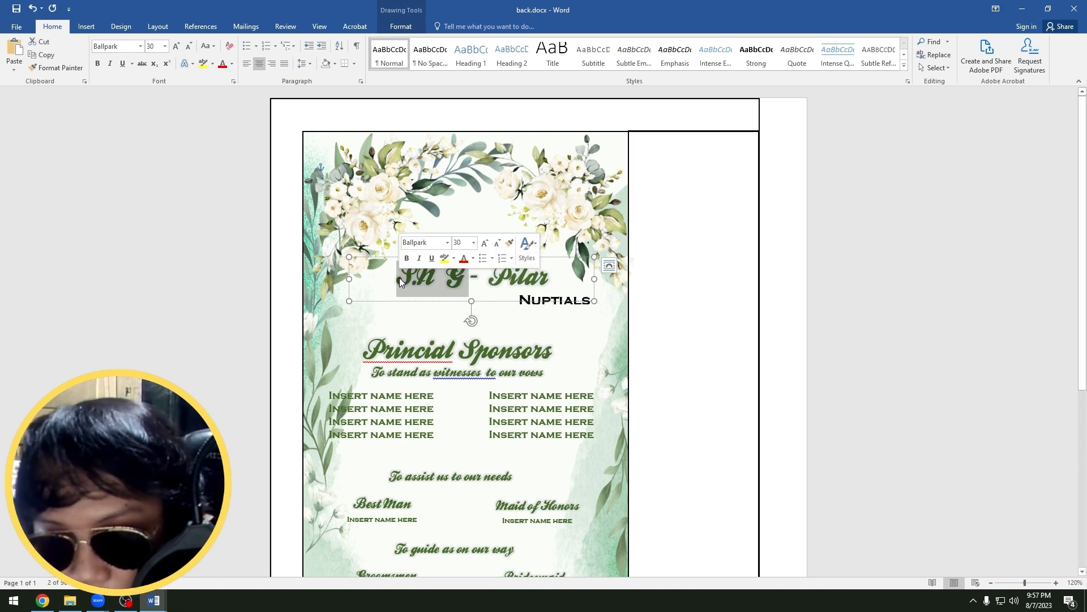
pyautogui.press('BackSpace')
pyautogui.write('CAR')
pyautogui.press('BackSpace')
pyautogui.press('BackSpace')
pyautogui.write('arid')
pyautogui.press('BackSpace')
pyautogui.press('BackSpace')
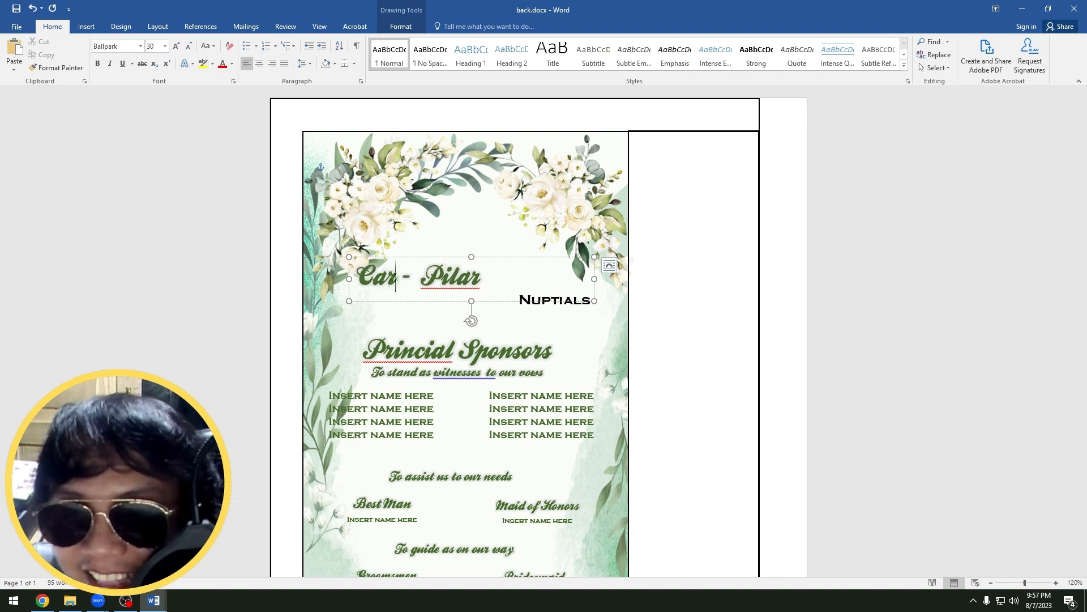
pyautogui.write('ding')
pyautogui.moveTo(492, 302); pyautogui.dragTo(519, 301)
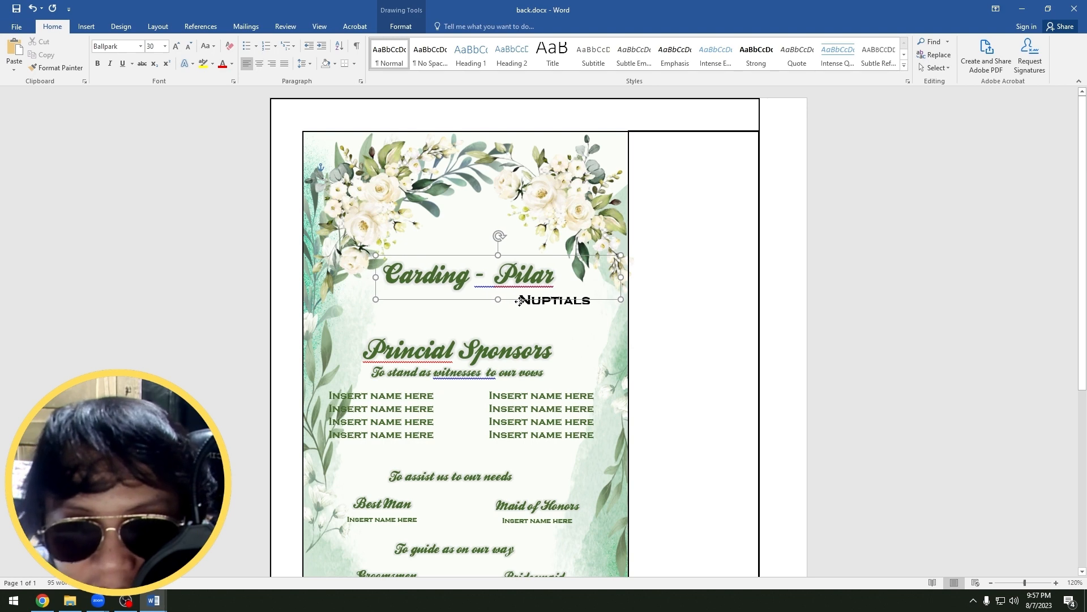
pyautogui.click(658, 341)
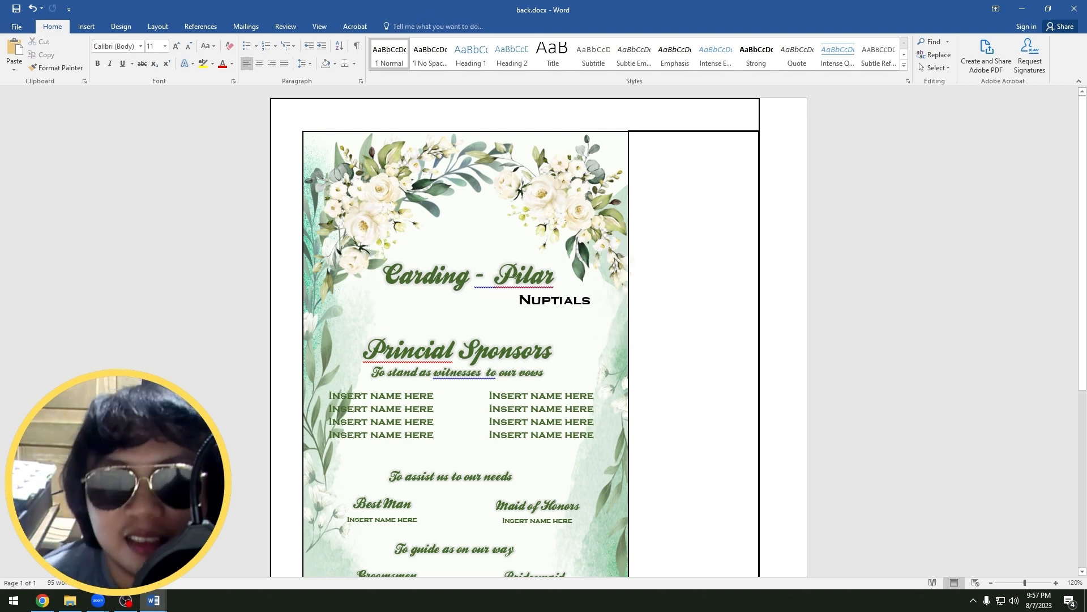
# - Undo the title box move and both surname replacements to restore the "S.N G - Sn. B" placeholders
pyautogui.click(520, 278)
pyautogui.hotkey('ctrl', 'z')
pyautogui.hotkey('ctrl', 'z')
pyautogui.hotkey('ctrl', 'z')
pyautogui.hotkey('ctrl', 'z')
pyautogui.hotkey('ctrl', 'z')
pyautogui.hotkey('ctrl', 'z')
pyautogui.hotkey('ctrl', 'z')
pyautogui.hotkey('ctrl', 'z')
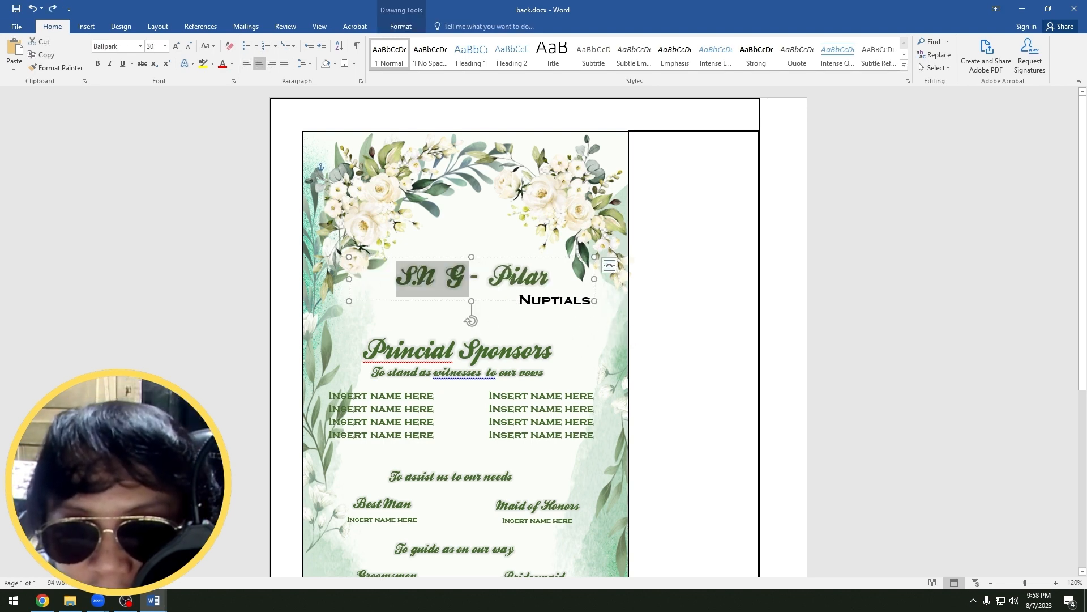
pyautogui.click(681, 333)
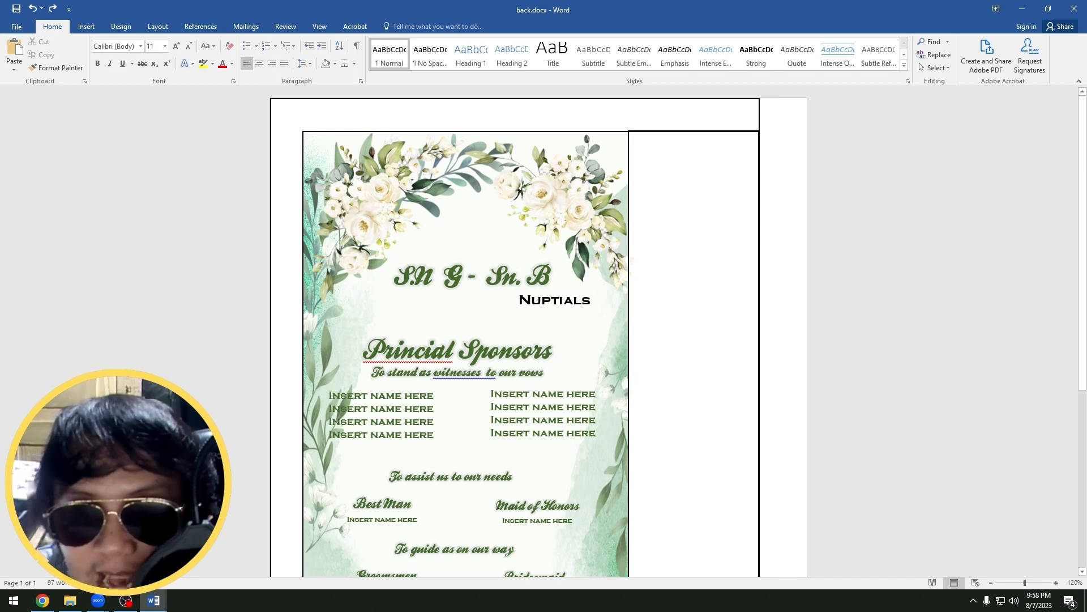
# - Undo the latest edits to the right-hand sponsor list, back to the copy with the "Bridesmaid" heading
pyautogui.click(563, 404)
pyautogui.hotkey('ctrl', 'z')
pyautogui.hotkey('ctrl', 'z')
pyautogui.hotkey('ctrl', 'z')
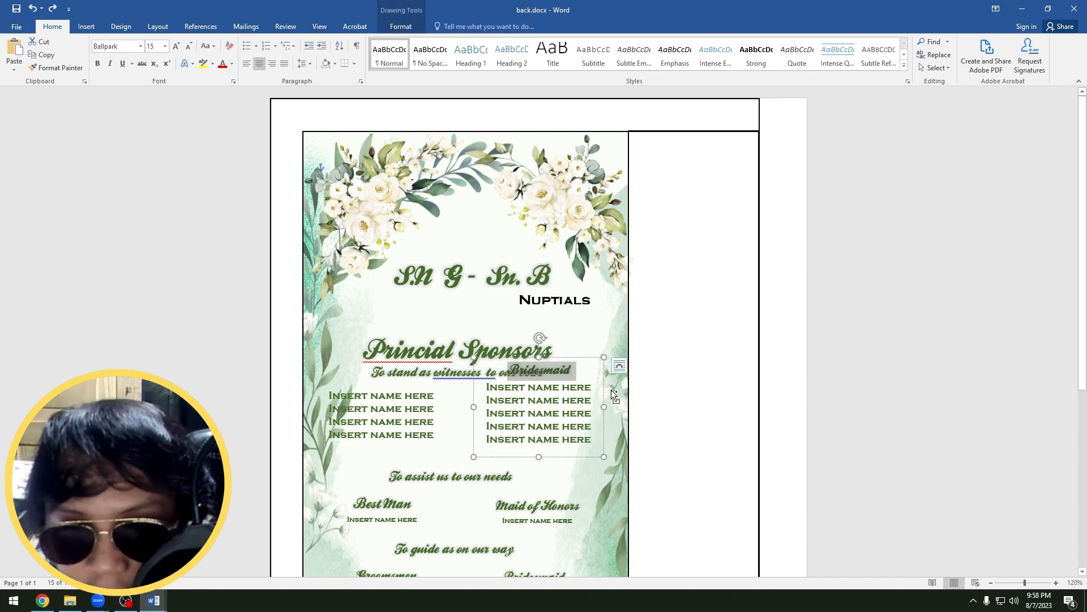
# - View the whole back page and the folded page in 2 folds.docx, and return to back.docx
pyautogui.scroll(-5, 481, 276)
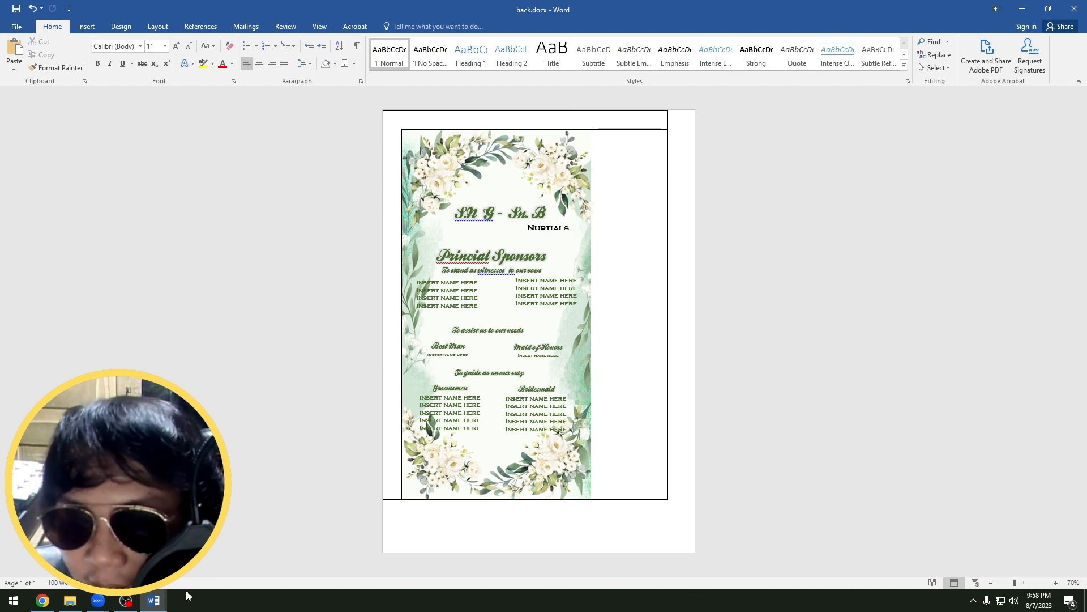
pyautogui.moveTo(157, 604)
pyautogui.click(209, 564)
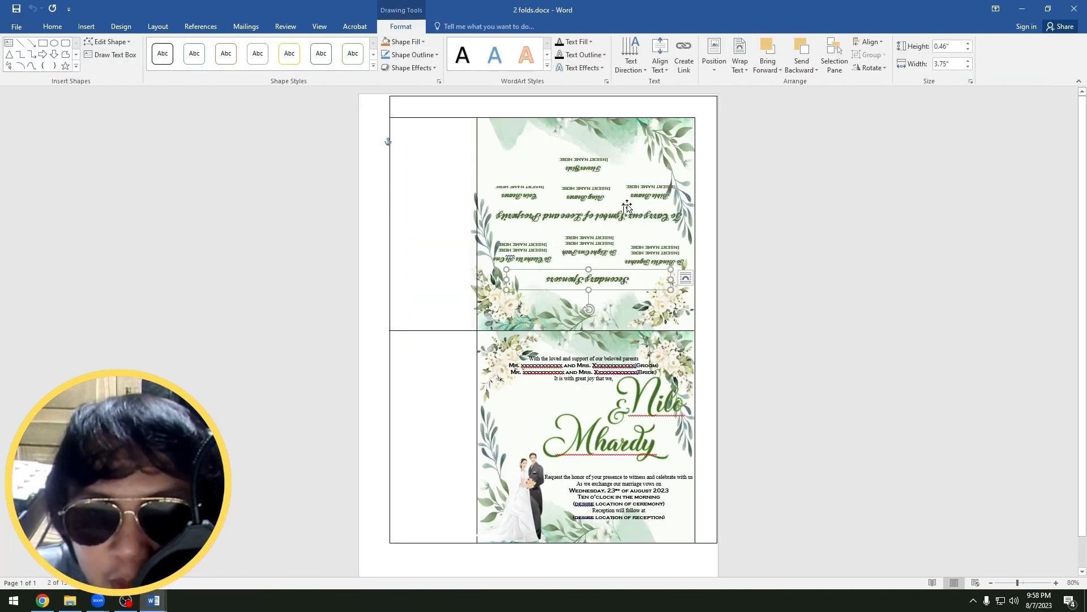
pyautogui.hotkey('alt', 'Tab')
# - Inspect the floral pictures, the blank side panel and the overall layout of the back page
pyautogui.click(561, 221)
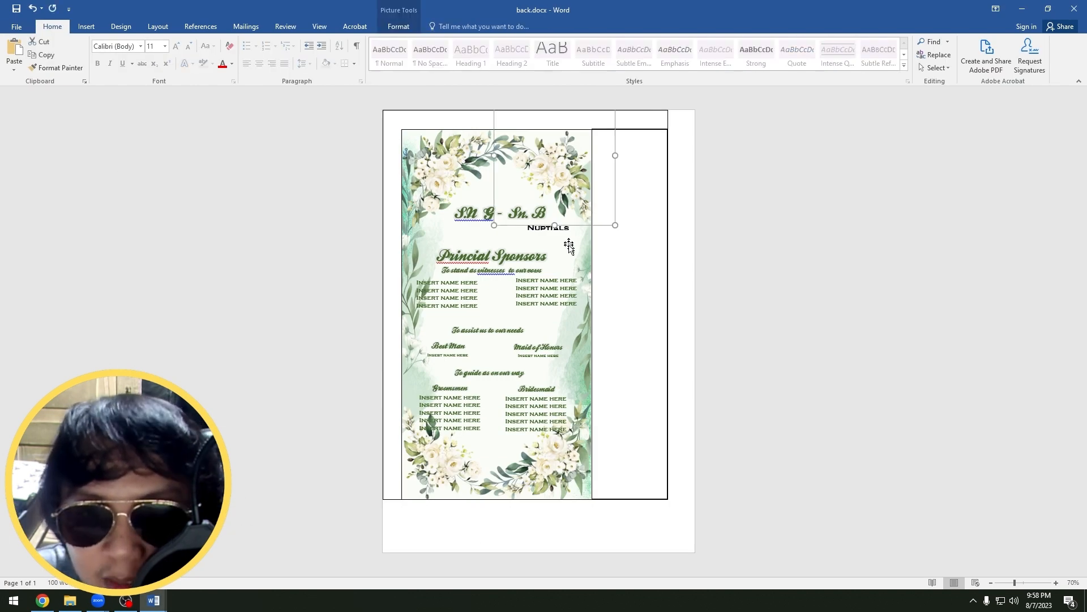
pyautogui.click(593, 322)
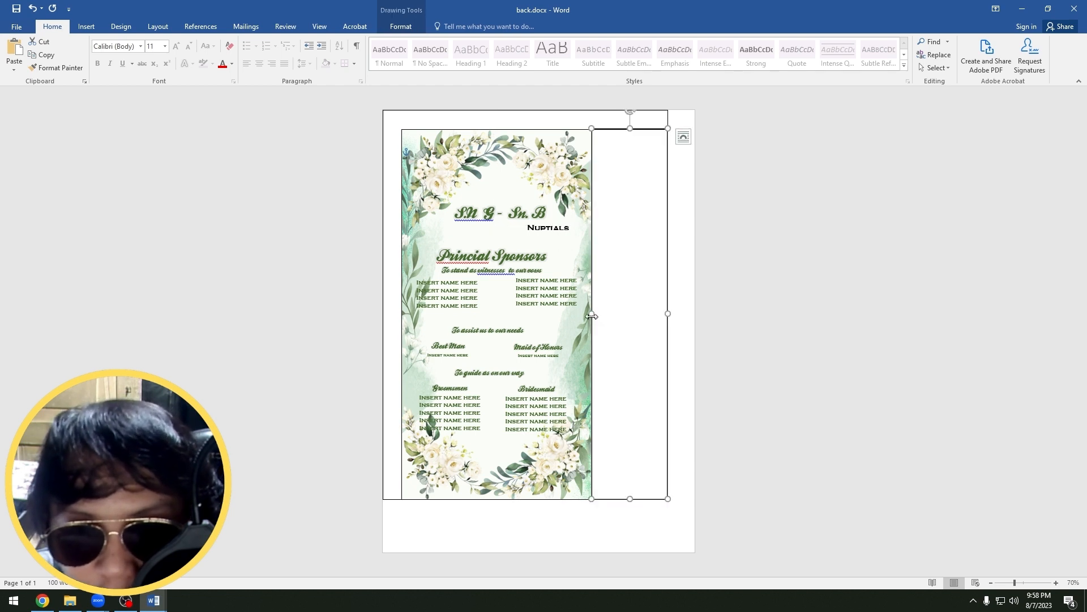
pyautogui.click(493, 322)
pyautogui.moveTo(492, 321)
pyautogui.mouseDown()
pyautogui.moveTo(503, 313)
pyautogui.moveTo(499, 322)
pyautogui.mouseUp()
pyautogui.click(619, 328)
pyautogui.scroll(4, 618, 328)
pyautogui.scroll(-3, 619, 329)
pyautogui.scroll(-1, 618, 328)
pyautogui.scroll(-3, 589, 329)
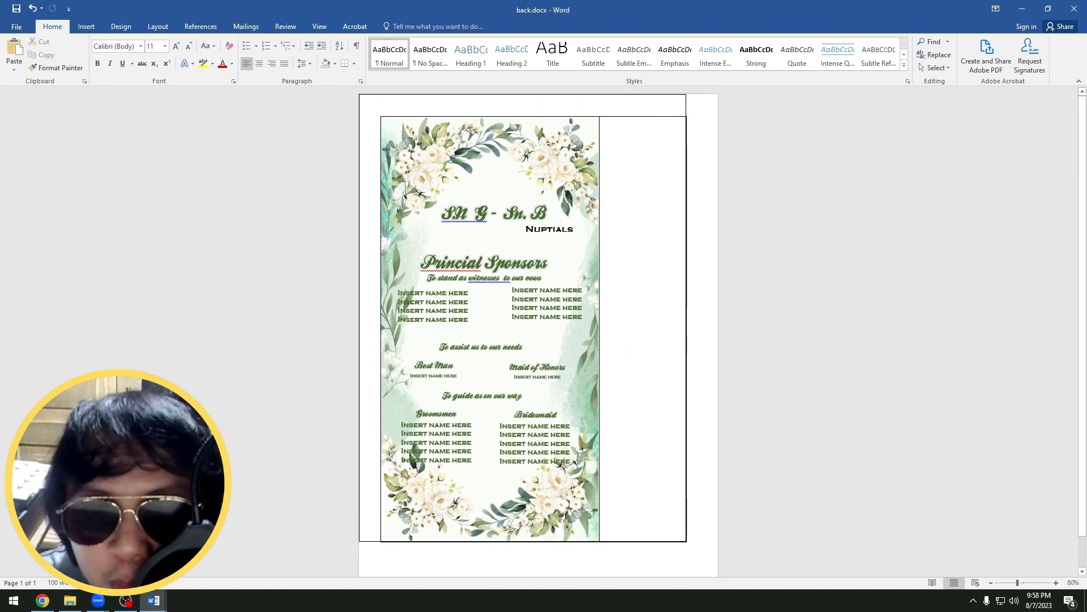
# - Try to delete the floral background picture from the back page
pyautogui.click(494, 189)
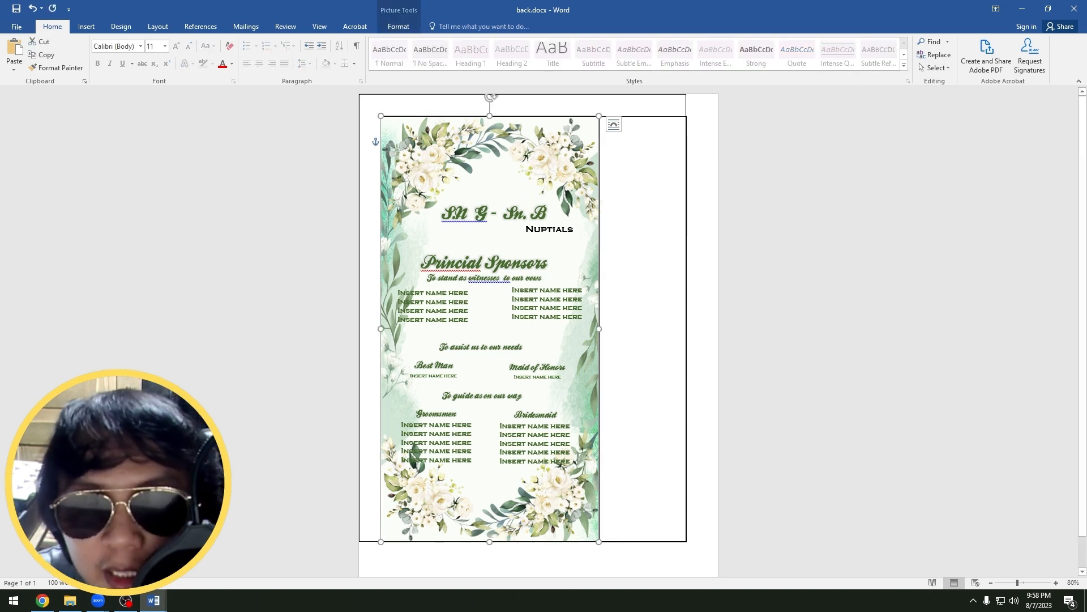
pyautogui.press('Delete')
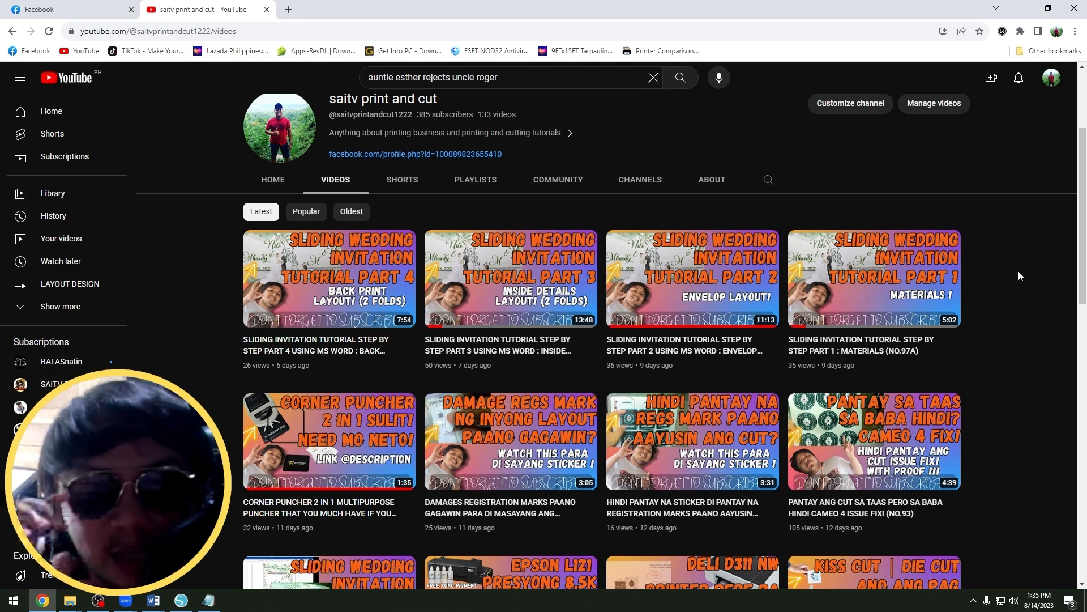
# - Switch from the browser to Word and view the envelope layout in envelop sliding saitv.docx
pyautogui.moveTo(883, 350)
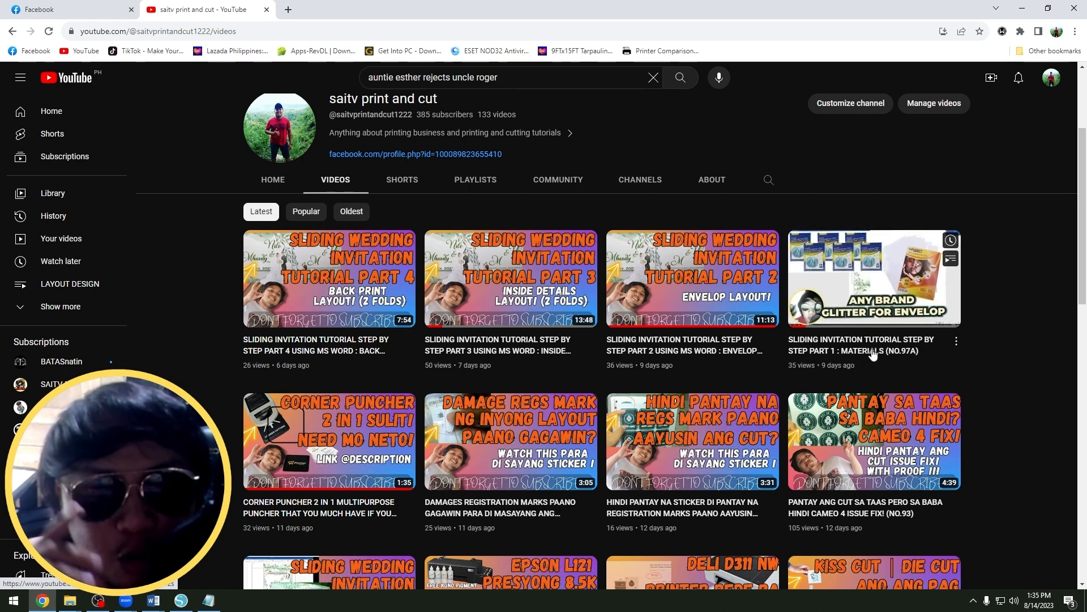
pyautogui.moveTo(685, 352)
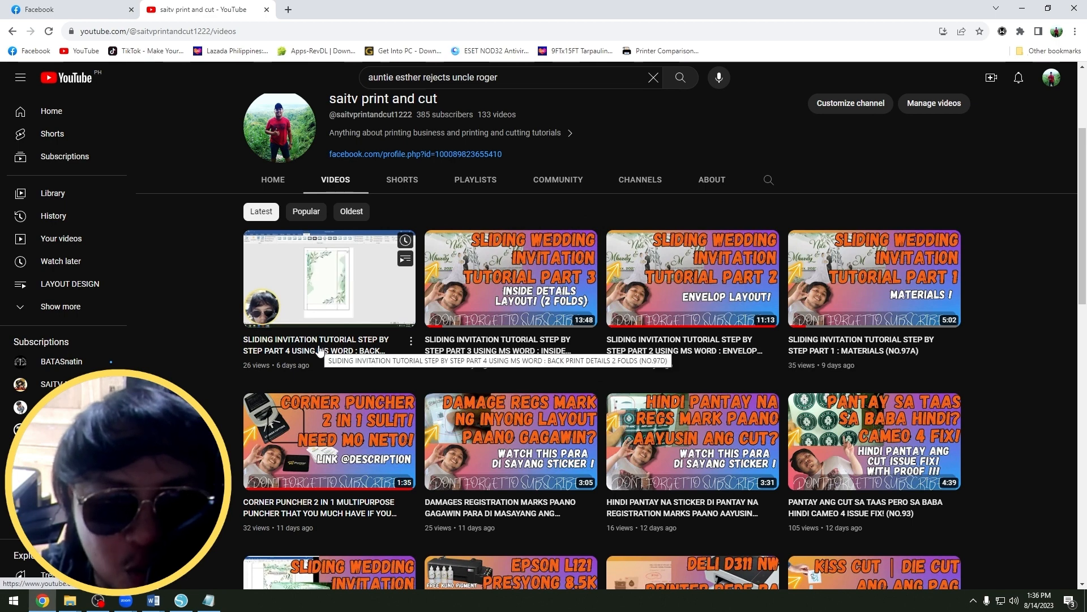
pyautogui.click(303, 544)
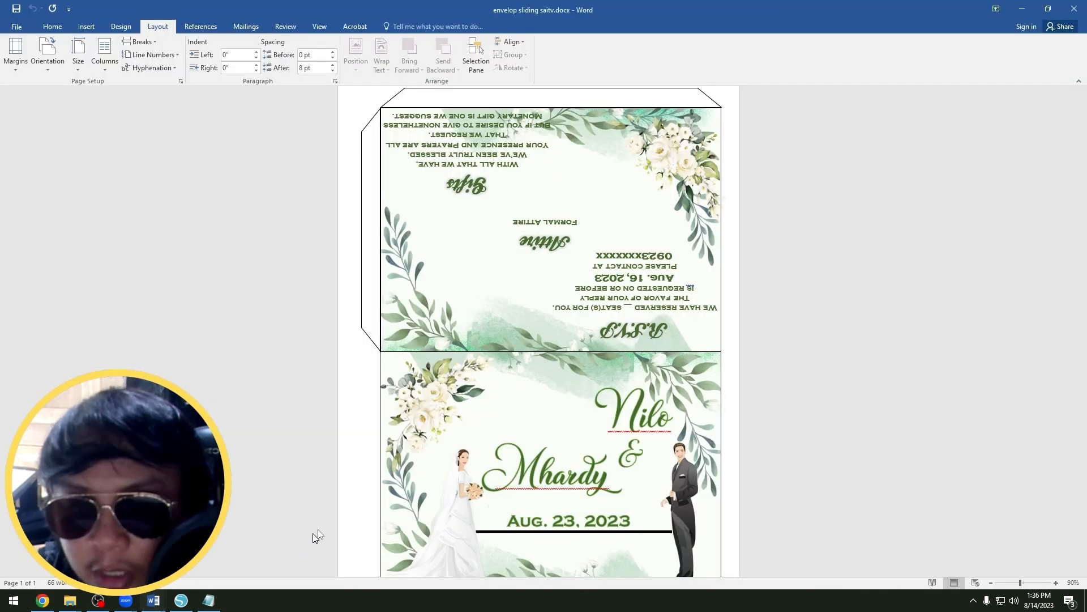
pyautogui.scroll(-2, 700, 299)
# - View the folded page in 2 folds.docx and the sponsor page in back.docx
pyautogui.click(154, 601)
pyautogui.click(210, 555)
pyautogui.click(159, 606)
pyautogui.click(85, 558)
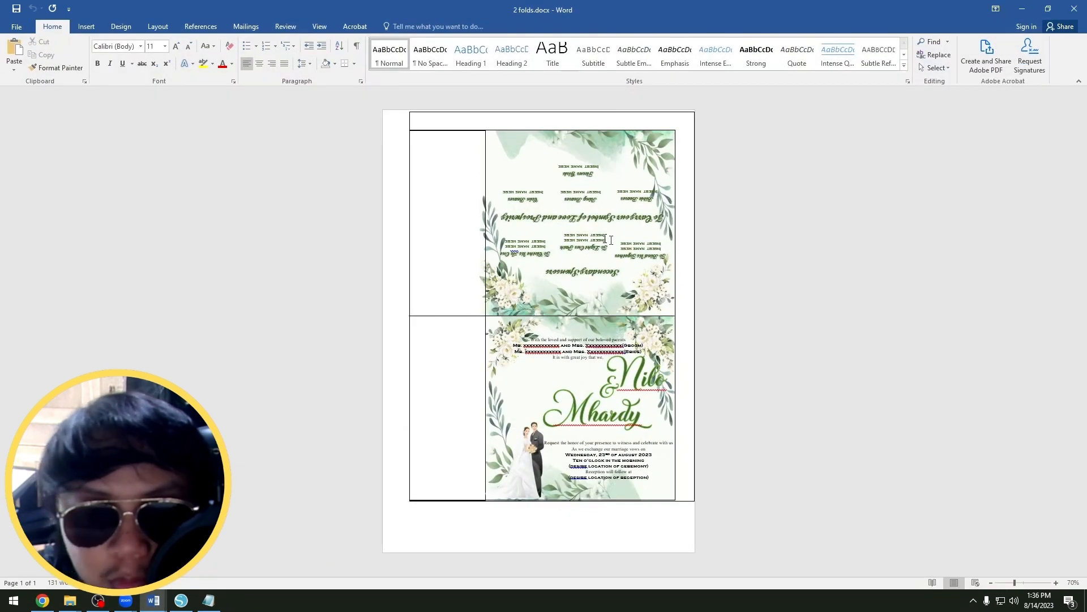
pyautogui.click(155, 598)
pyautogui.click(209, 558)
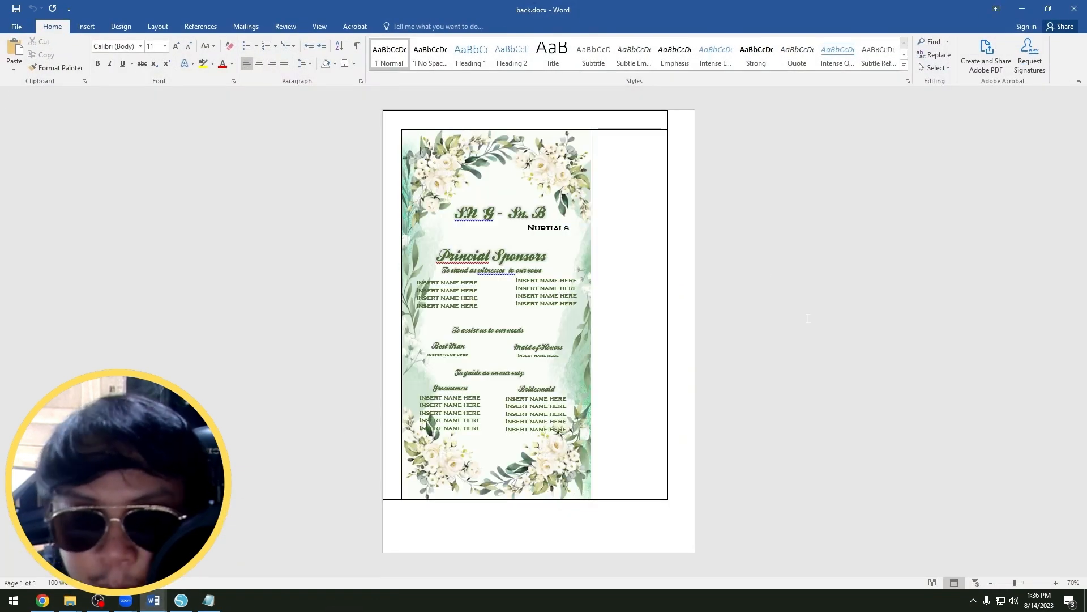
# - Return to envelop sliding saitv.docx and examine its R.S.V.P. panel and its front cover
pyautogui.click(98, 600)
pyautogui.click(154, 601)
pyautogui.click(290, 563)
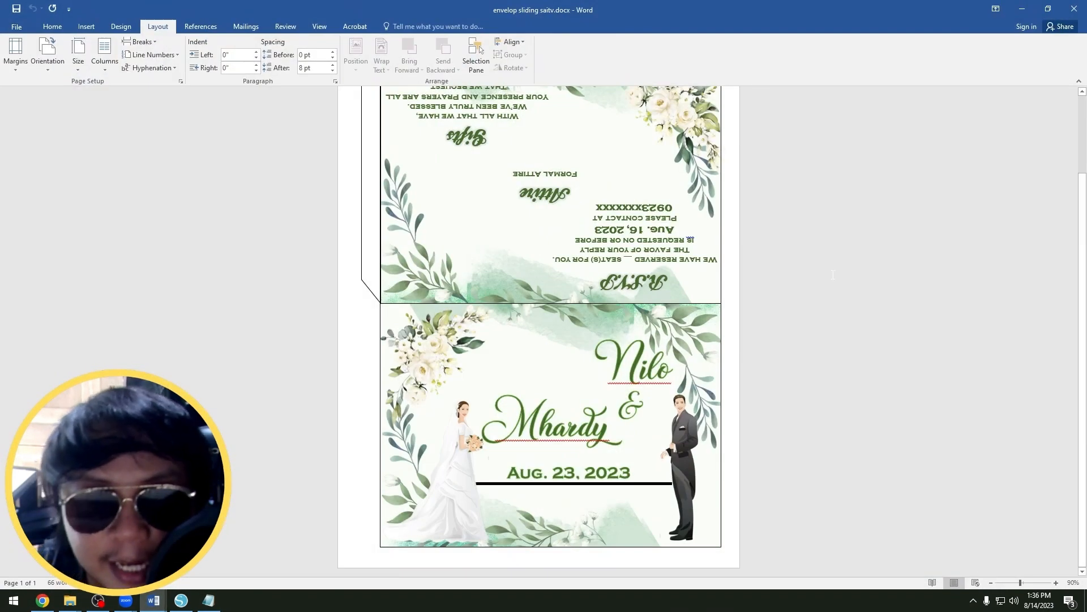
pyautogui.scroll(3, 835, 275)
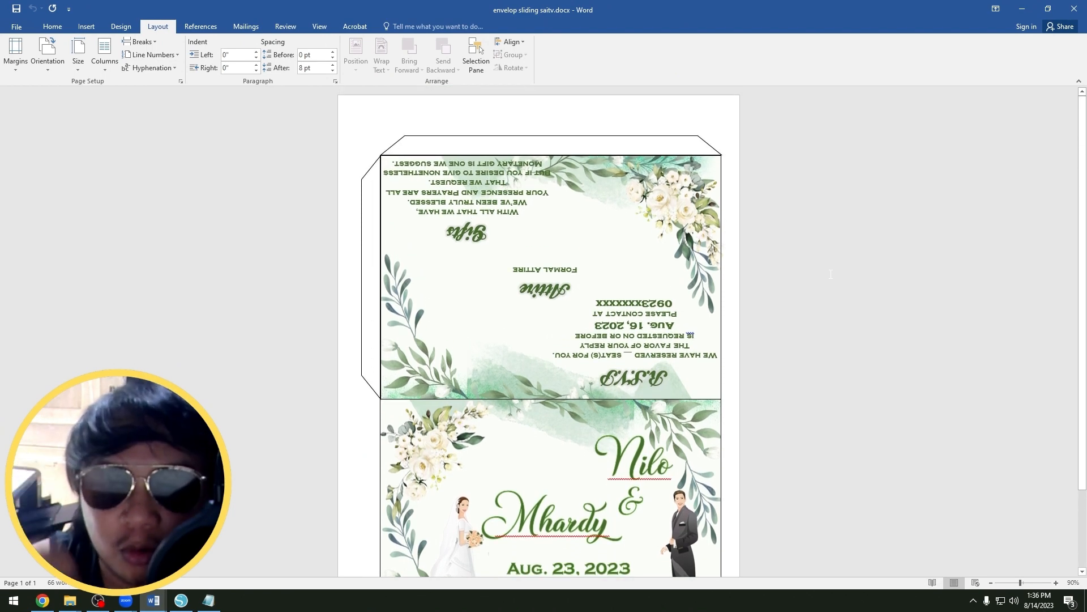
pyautogui.scroll(-3, 831, 274)
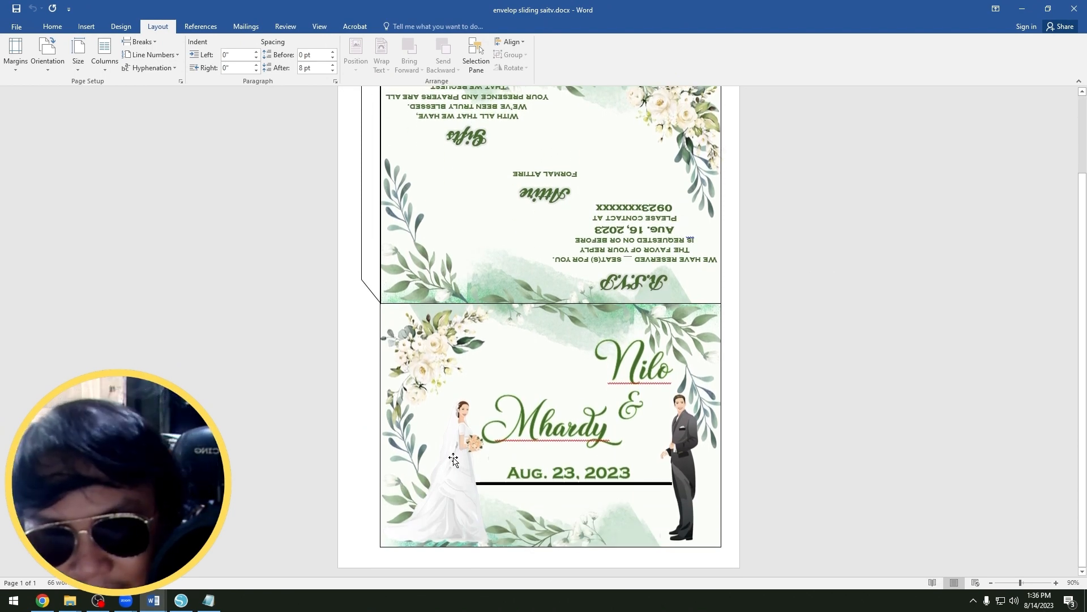
# - Delete the bride picture from the envelope's front cover and switch to Silhouette Studio to view the bride cut-outs
pyautogui.click(454, 459)
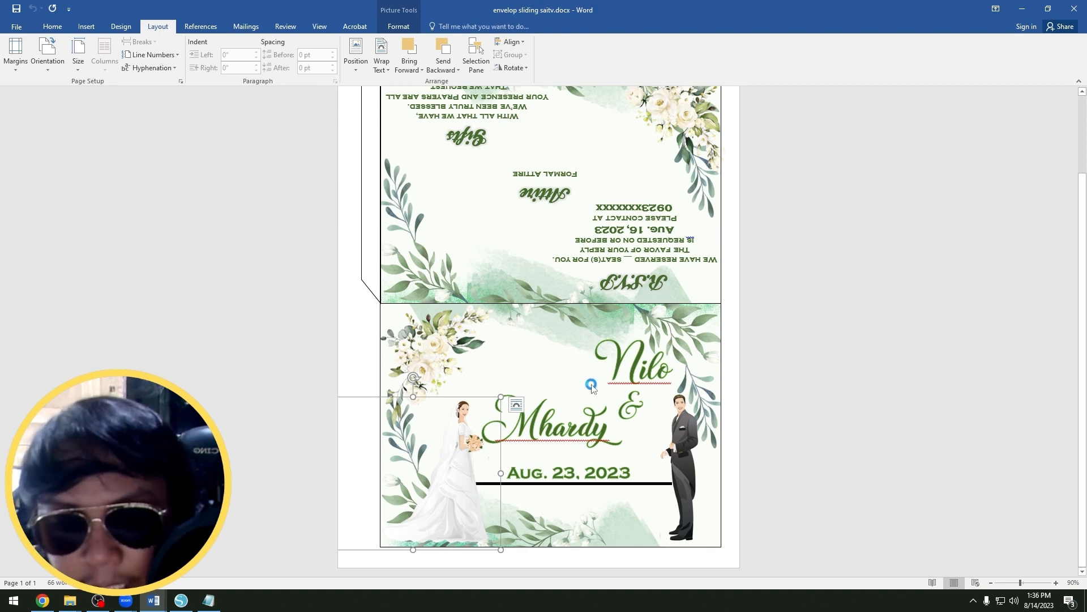
pyautogui.press('Delete')
pyautogui.click(182, 605)
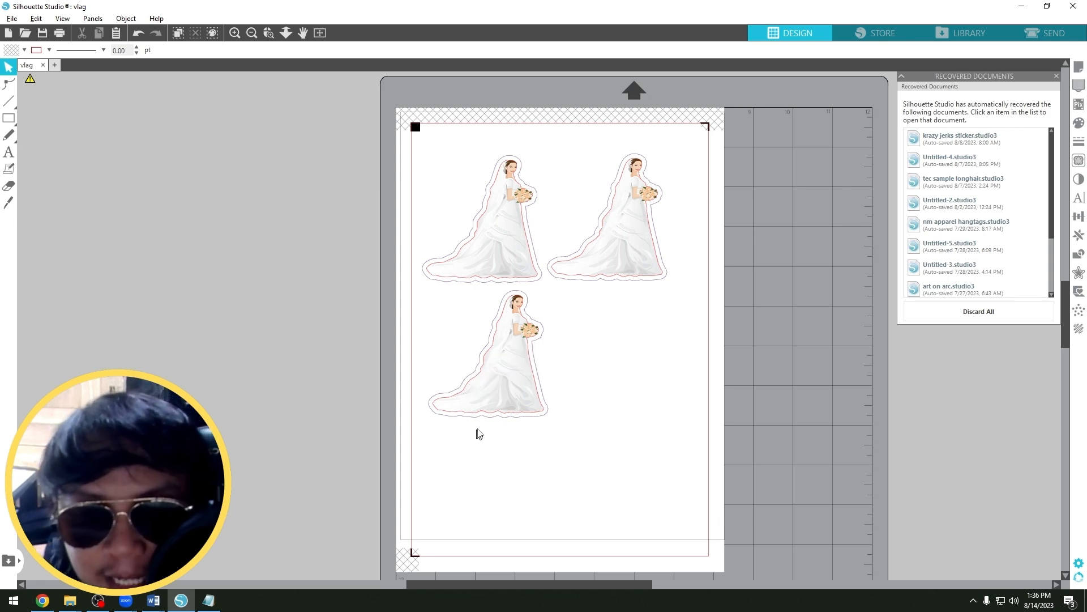
# - Return to Word, restore the deleted bride picture on the front cover, and switch back to Silhouette Studio
pyautogui.hotkey('alt', 'Tab')
pyautogui.hotkey('ctrl', 'v')
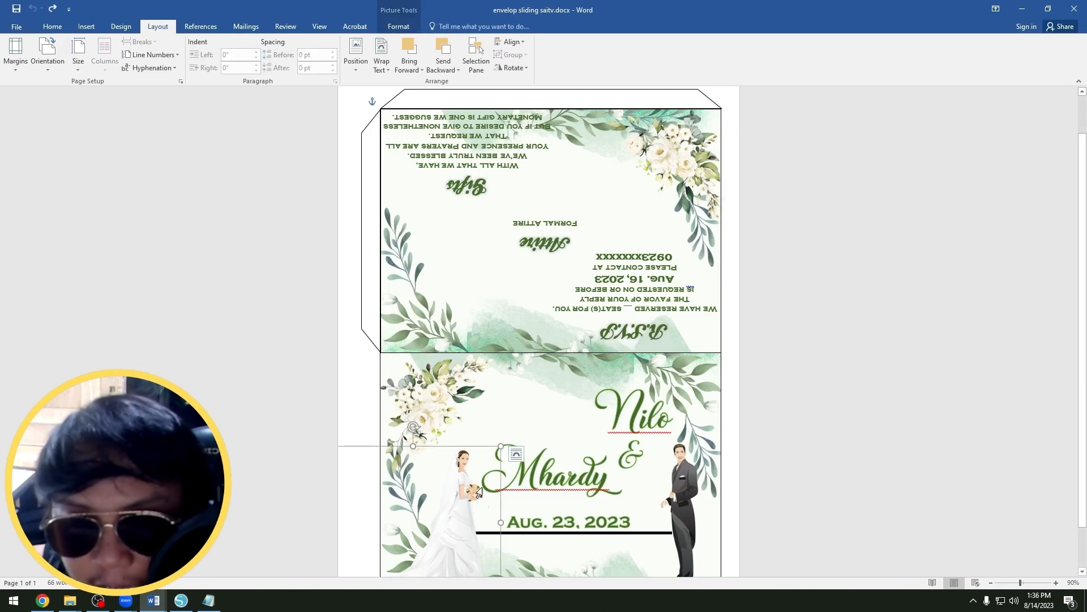
pyautogui.hotkey('alt', 'Tab')
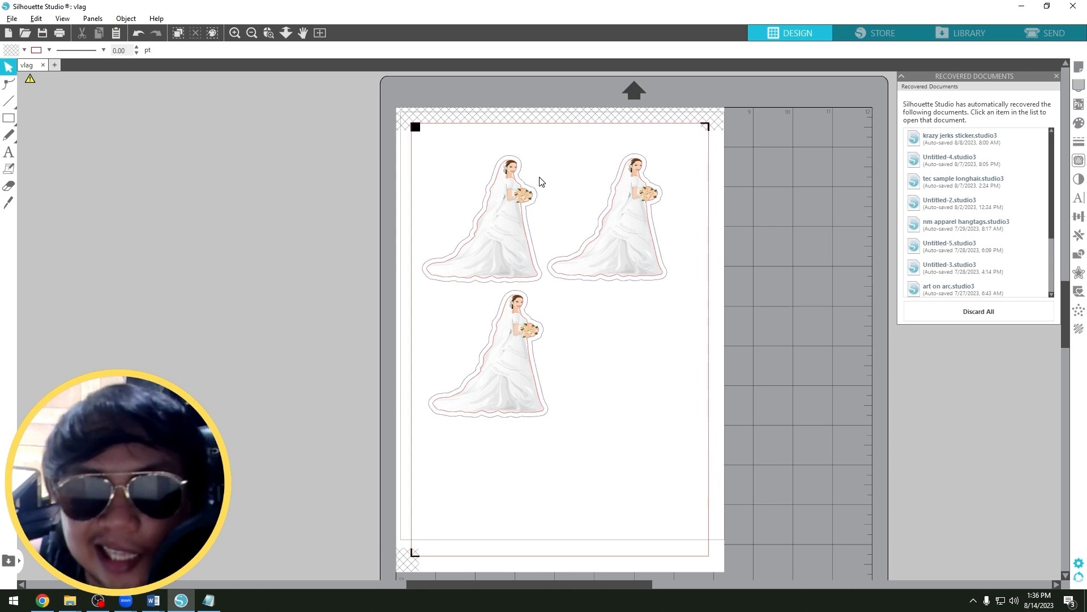
# - Switch to envelop sliding saitv.docx in Word and open its print settings and preview
pyautogui.click(153, 600)
pyautogui.scroll(1, 796, 258)
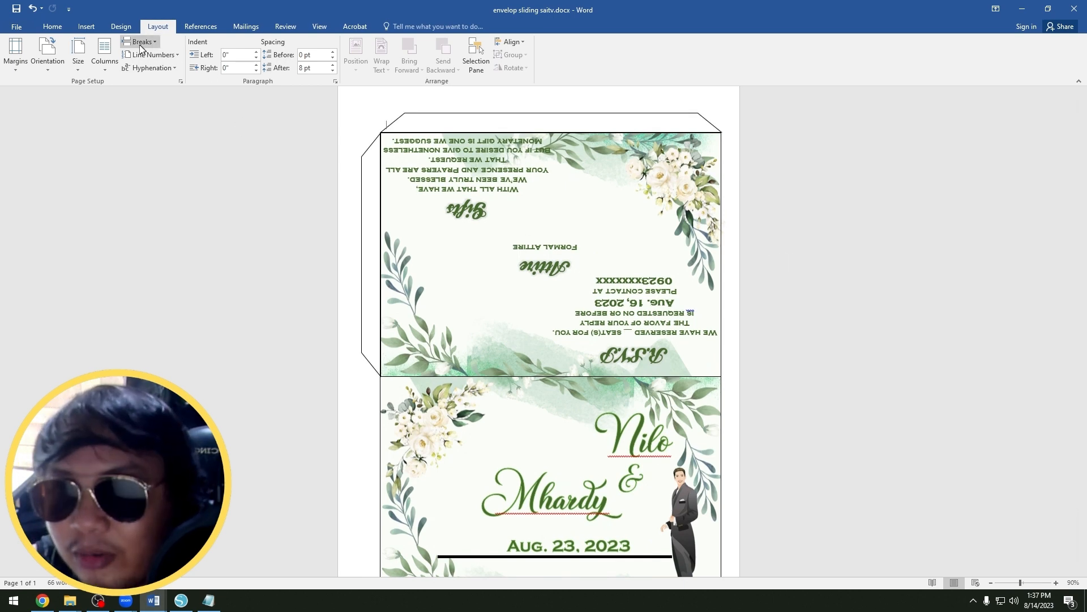
pyautogui.click(53, 26)
pyautogui.hotkey('ctrl', 'p')
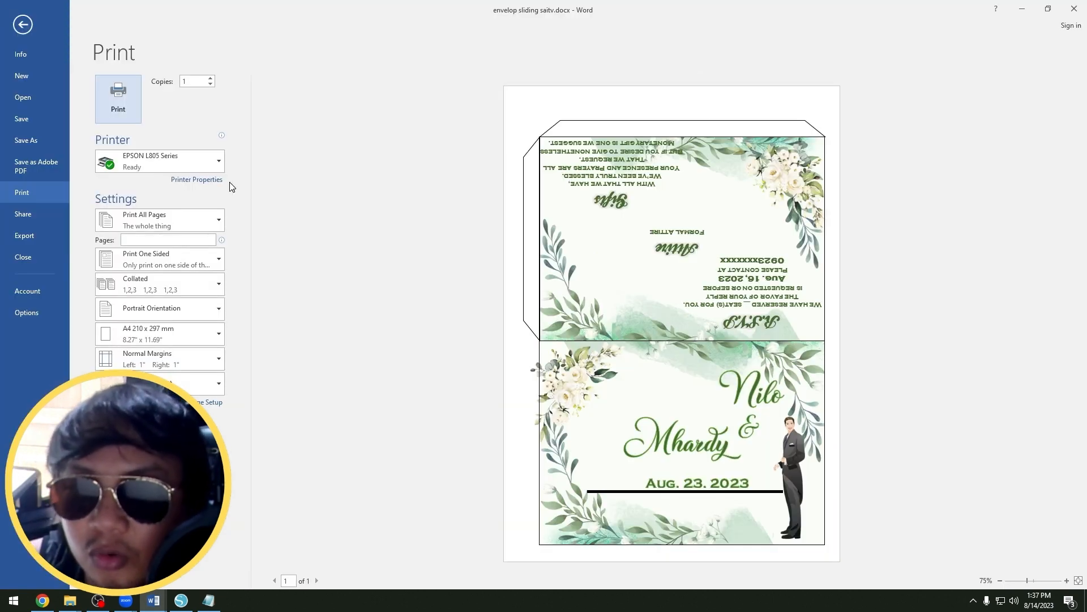
# - Open the EPSON L805 printer properties and choose Epson Matte as the paper type
pyautogui.click(211, 179)
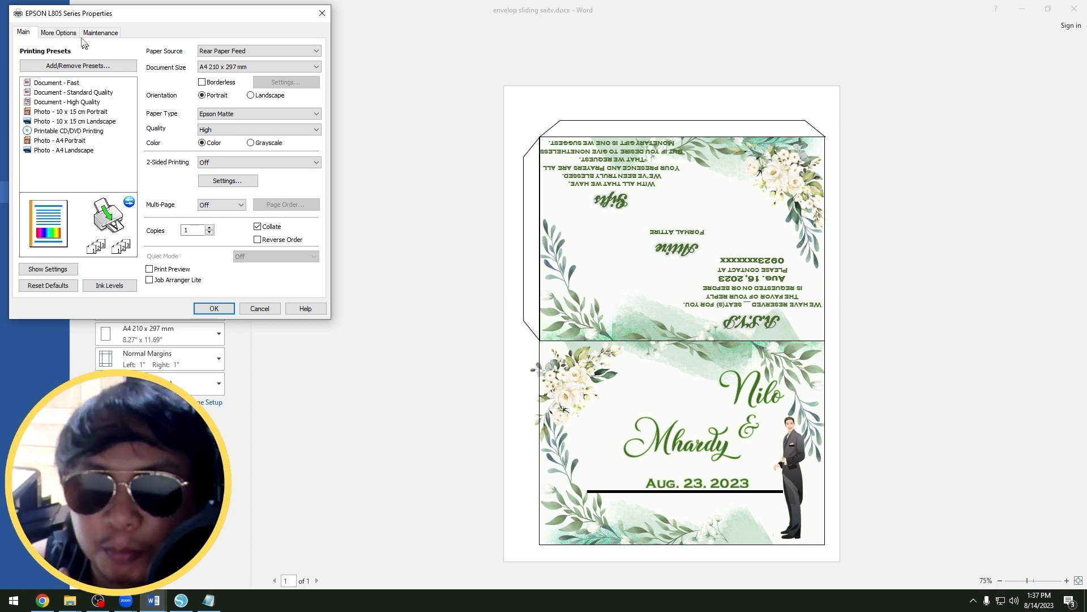
pyautogui.click(59, 33)
pyautogui.click(23, 32)
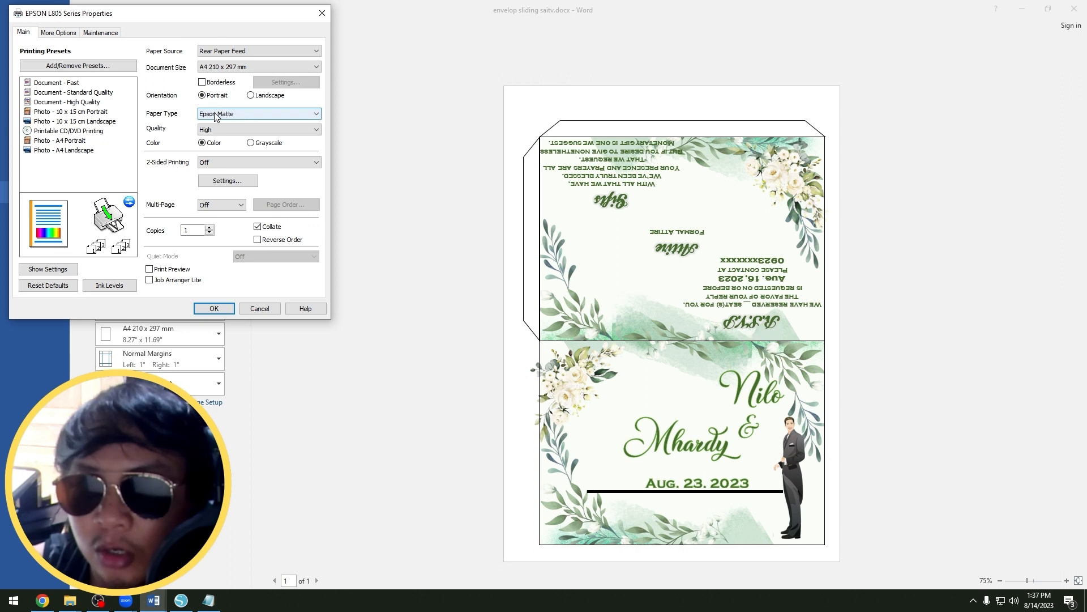
pyautogui.click(225, 115)
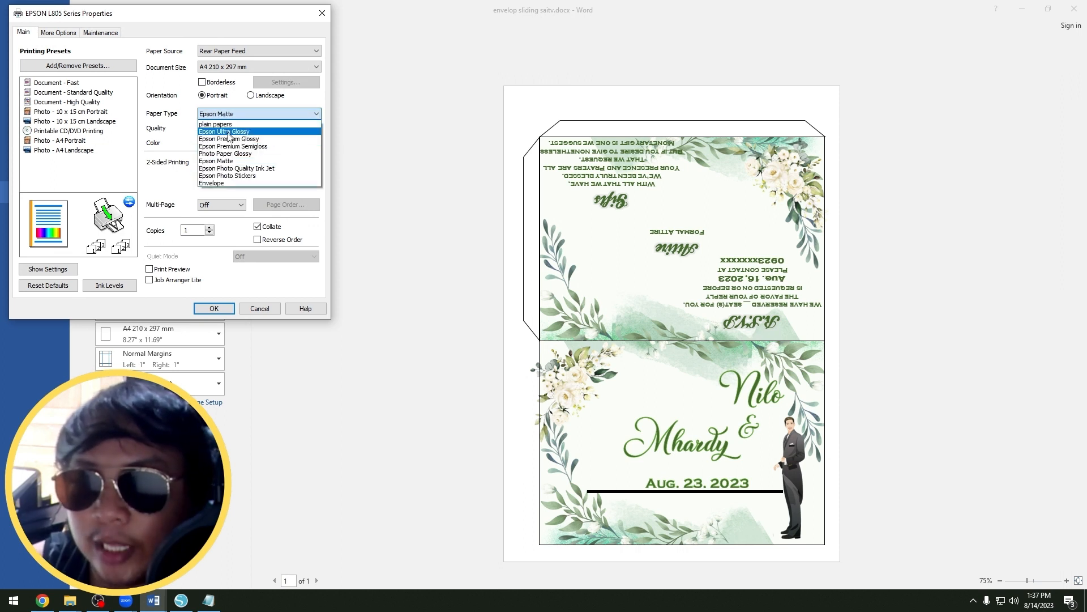
pyautogui.click(214, 162)
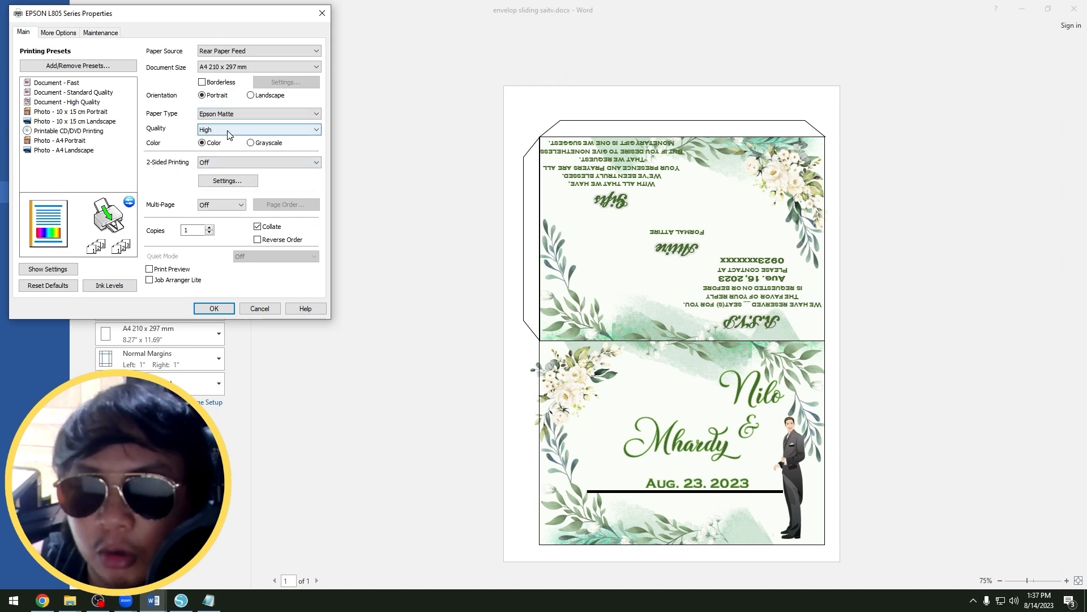
# - Set the printer's custom color correction to Color Controls with the Adobe RGB color mode and apply the printer properties
pyautogui.click(58, 33)
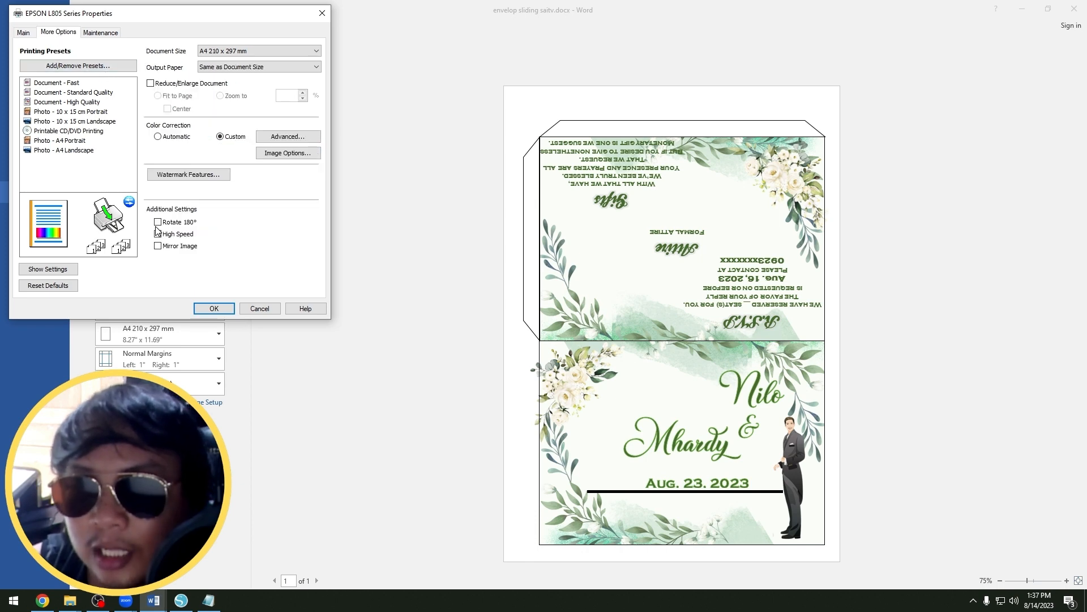
pyautogui.click(288, 137)
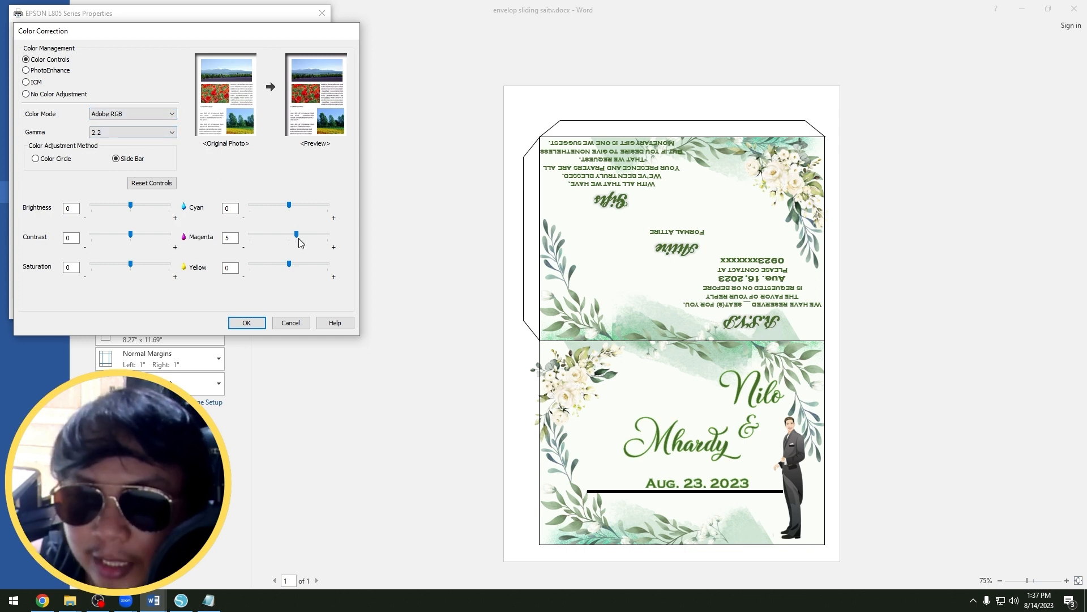
pyautogui.click(56, 71)
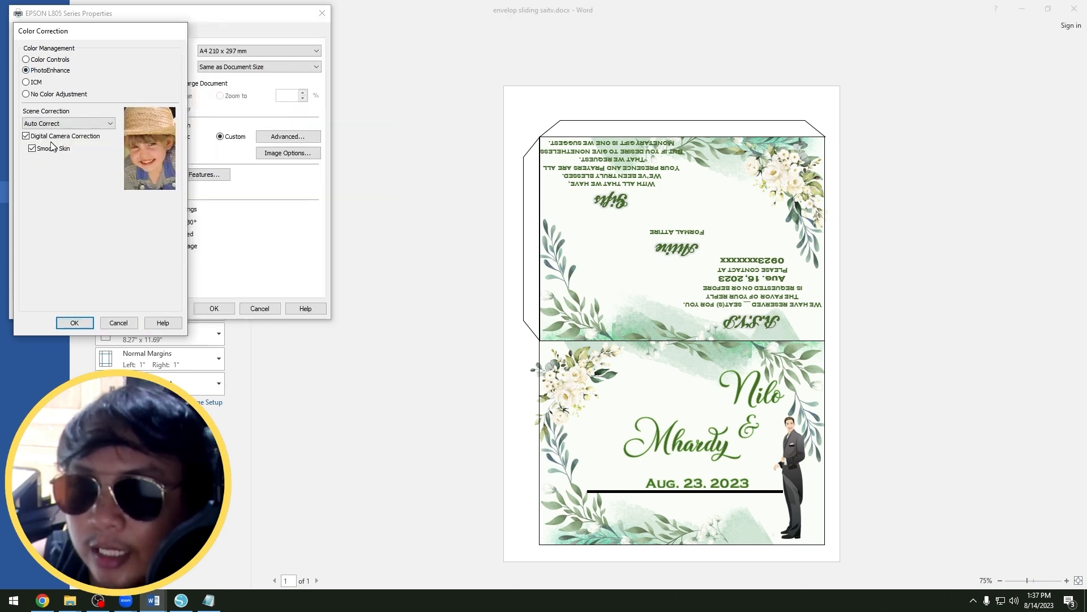
pyautogui.click(26, 60)
pyautogui.click(132, 115)
pyautogui.click(131, 144)
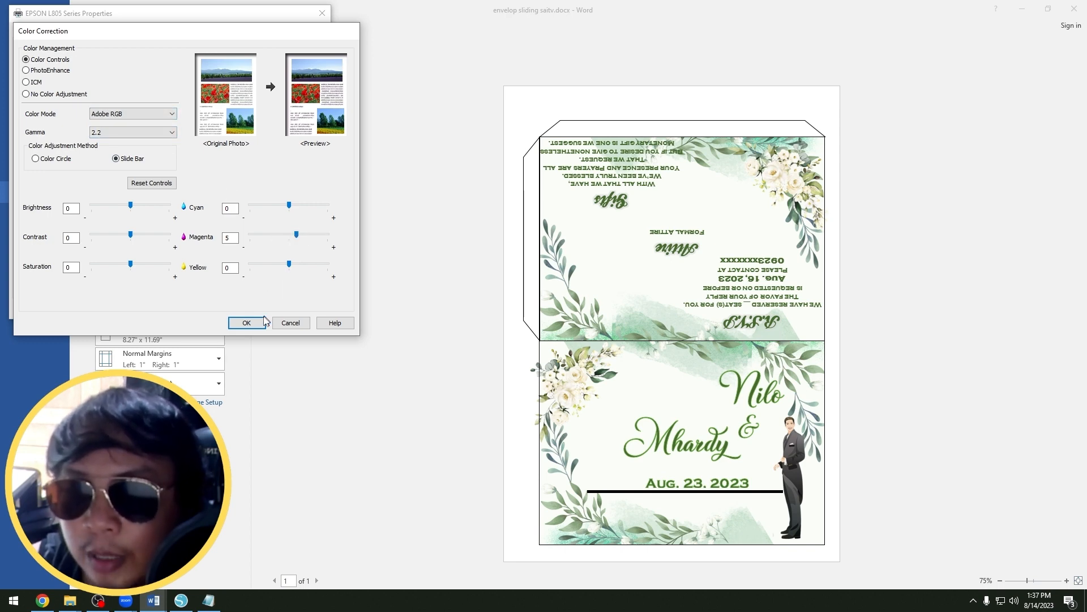
pyautogui.click(262, 321)
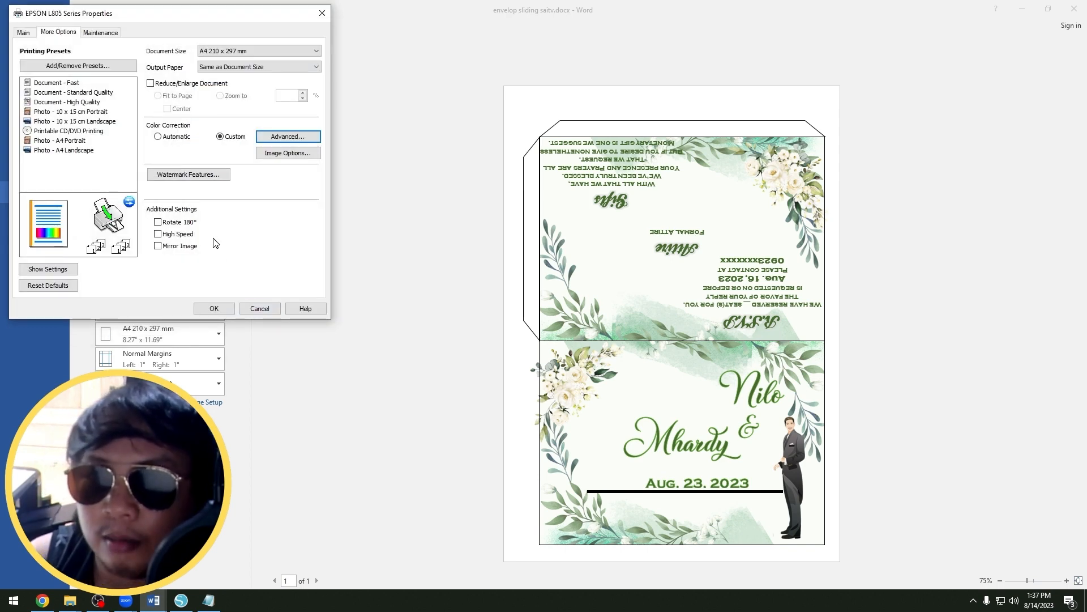
pyautogui.click(214, 308)
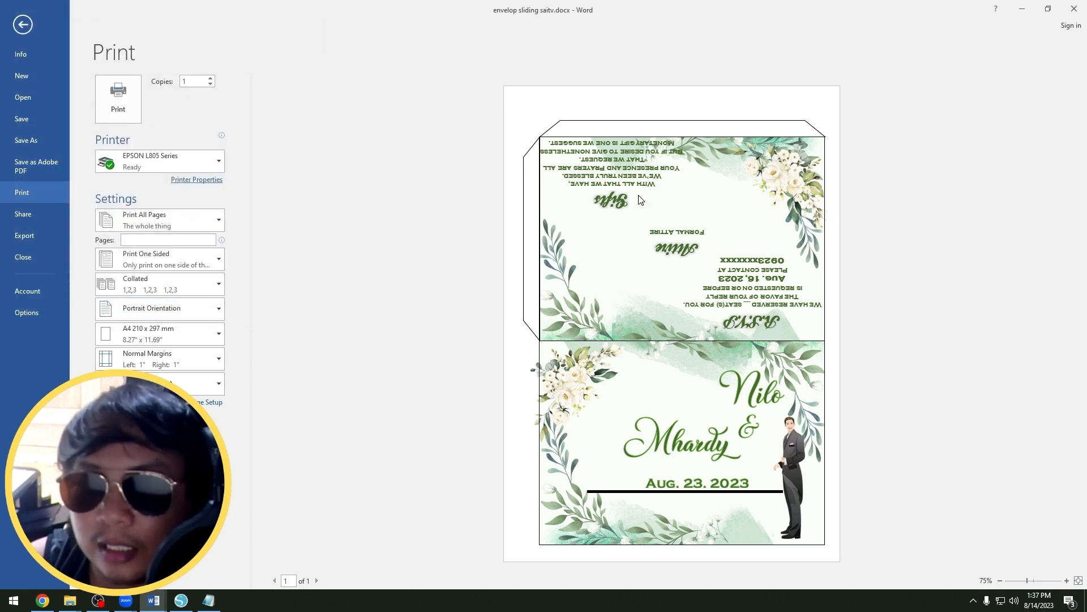